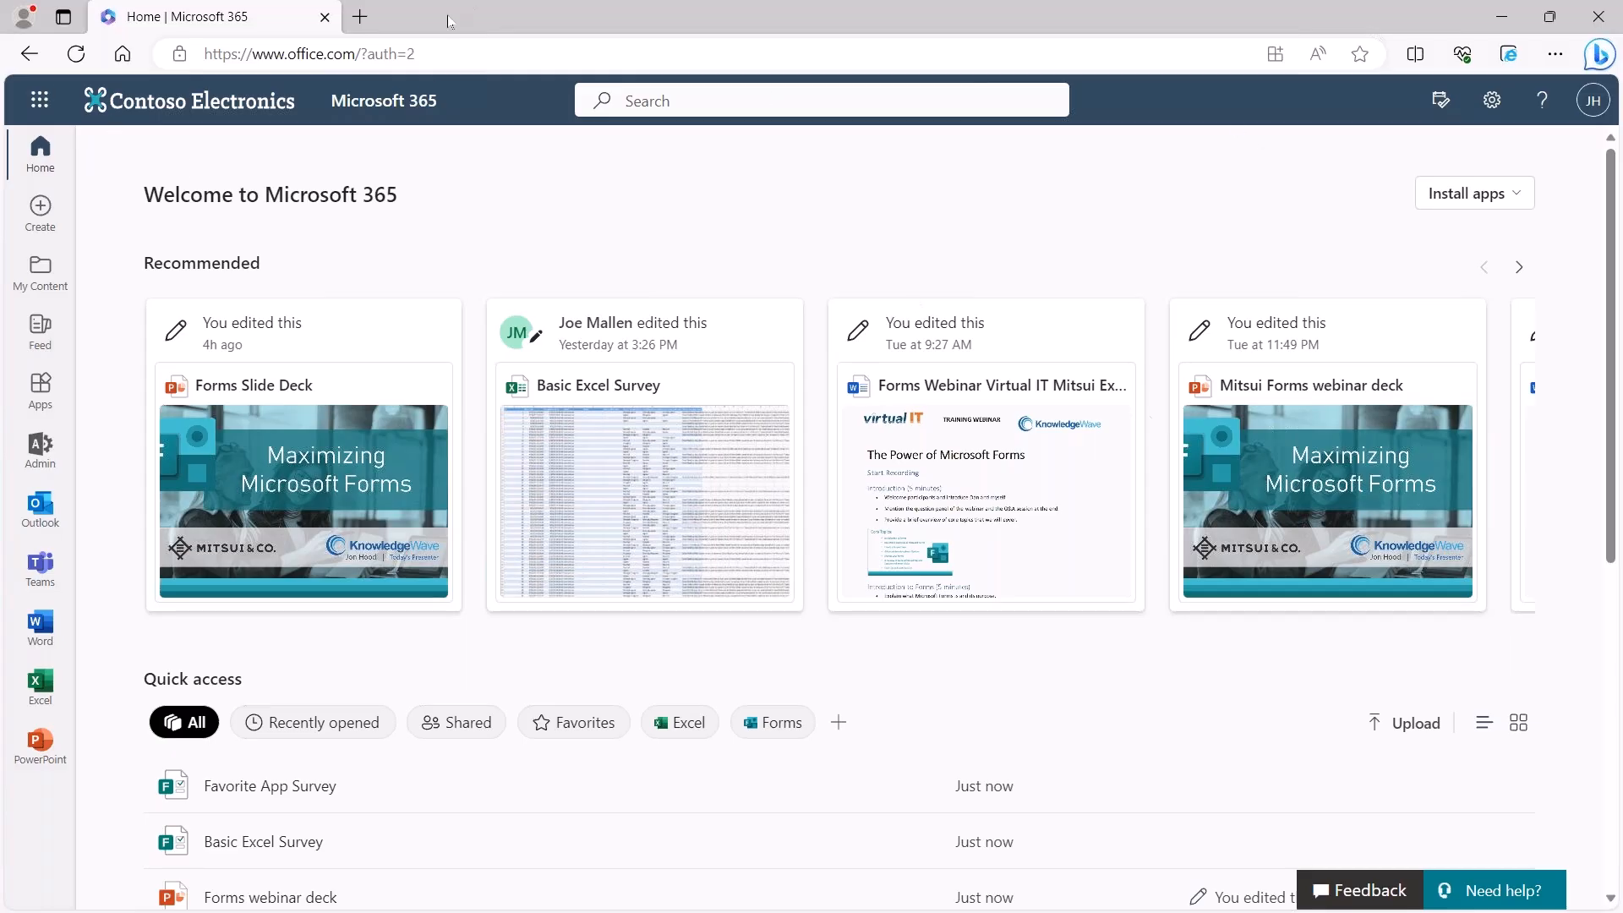
# Step: Go to the Microsoft Forms site at forms.office.com
pyautogui.click(372, 58)
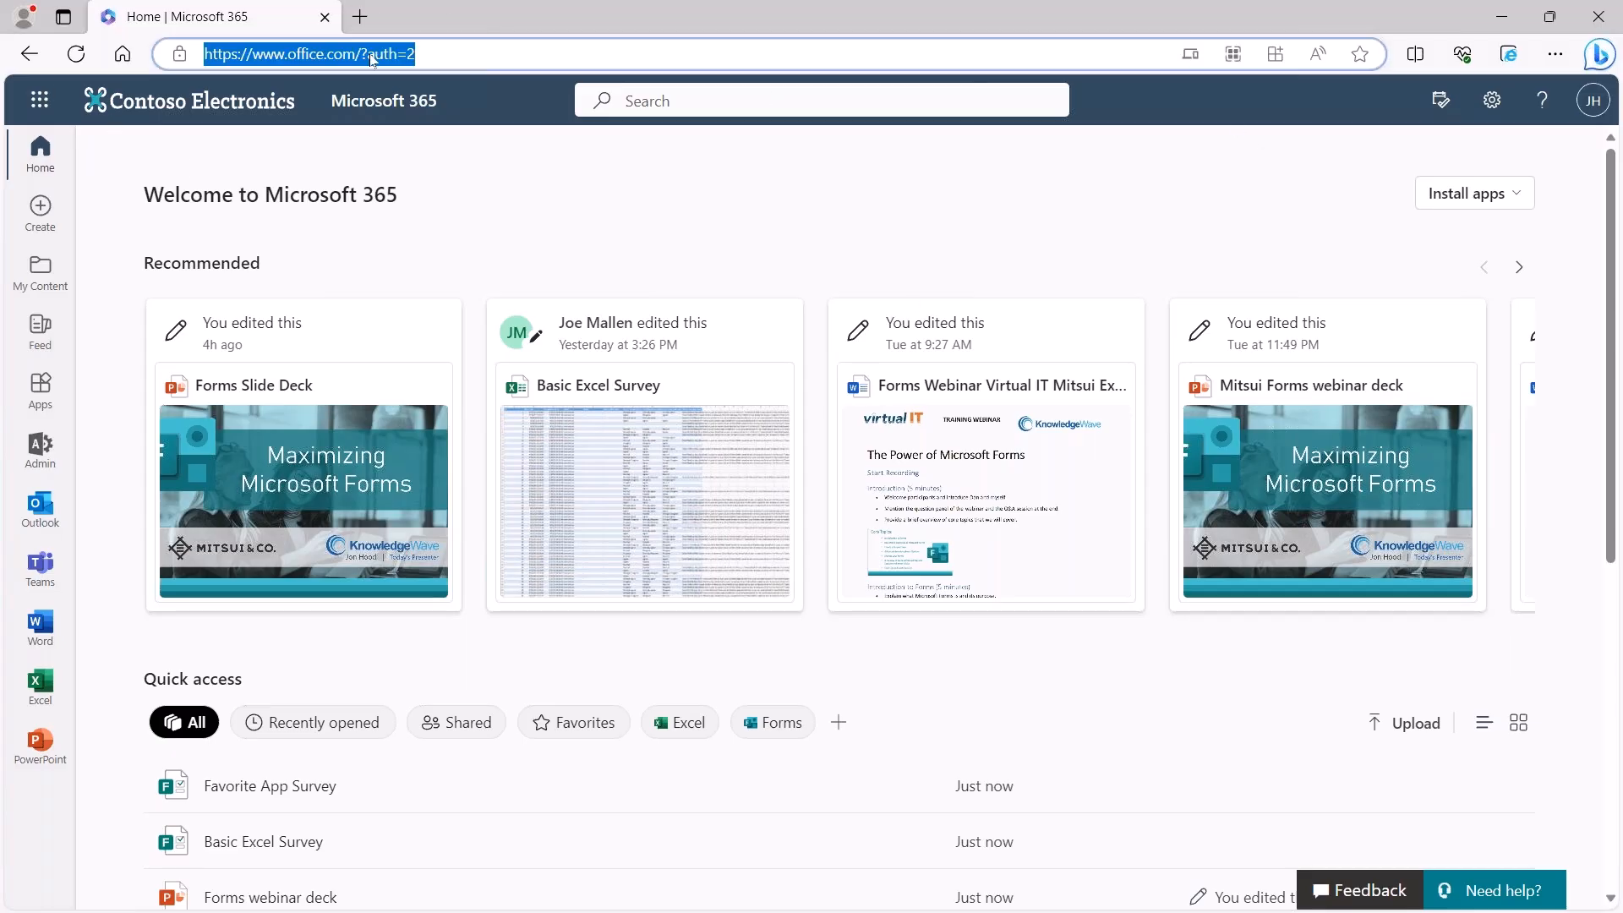
pyautogui.write('forms.office.com')
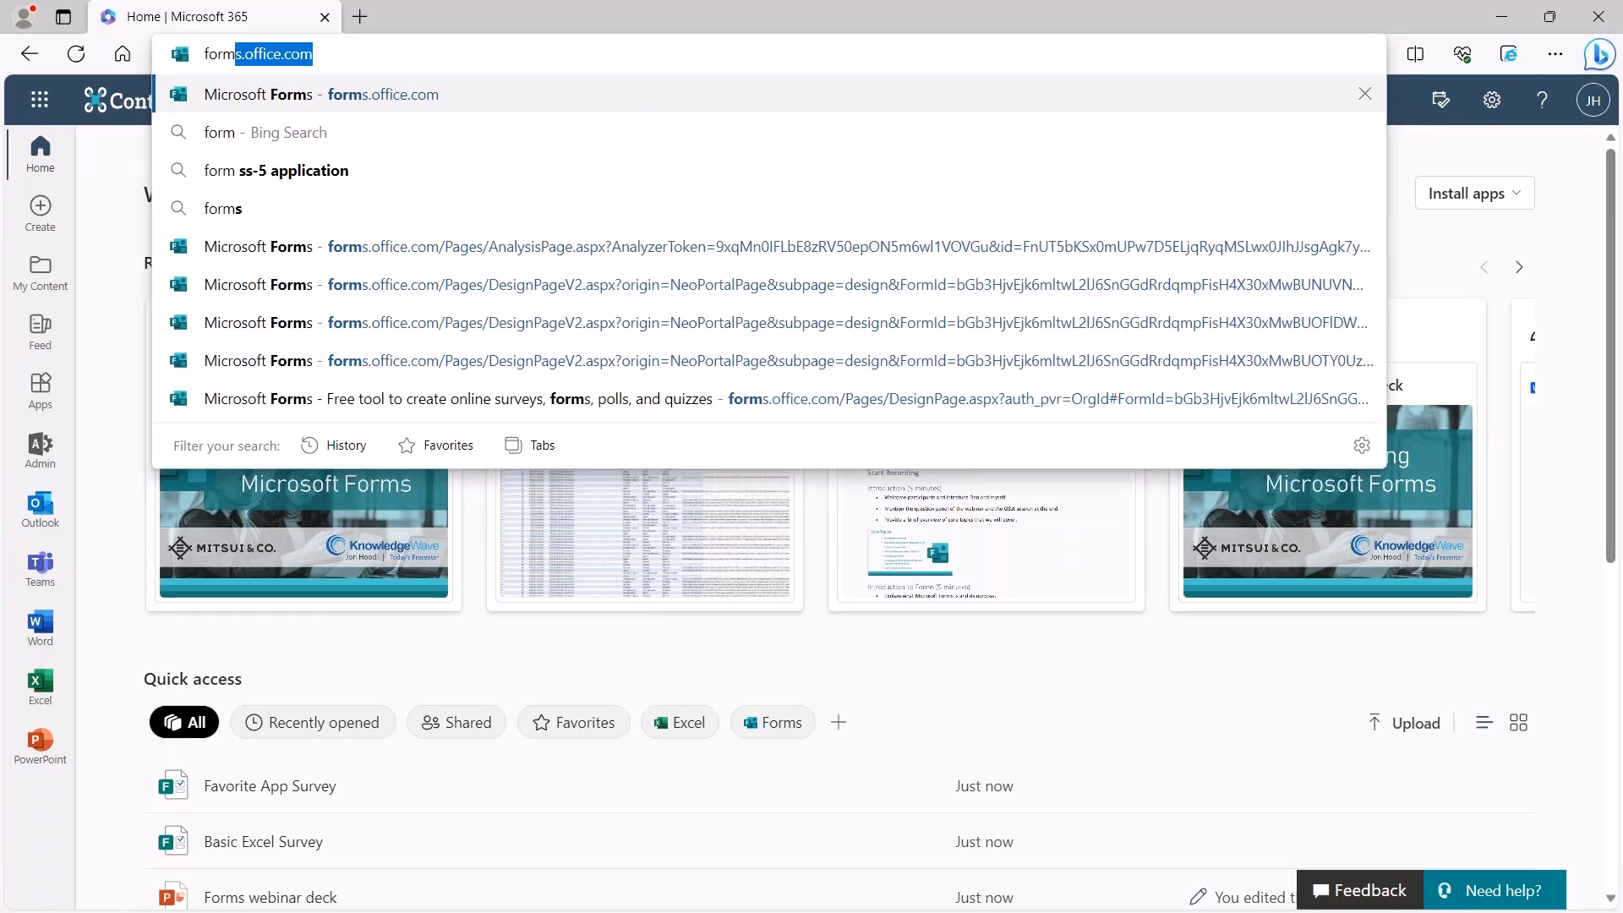
pyautogui.press('Return')
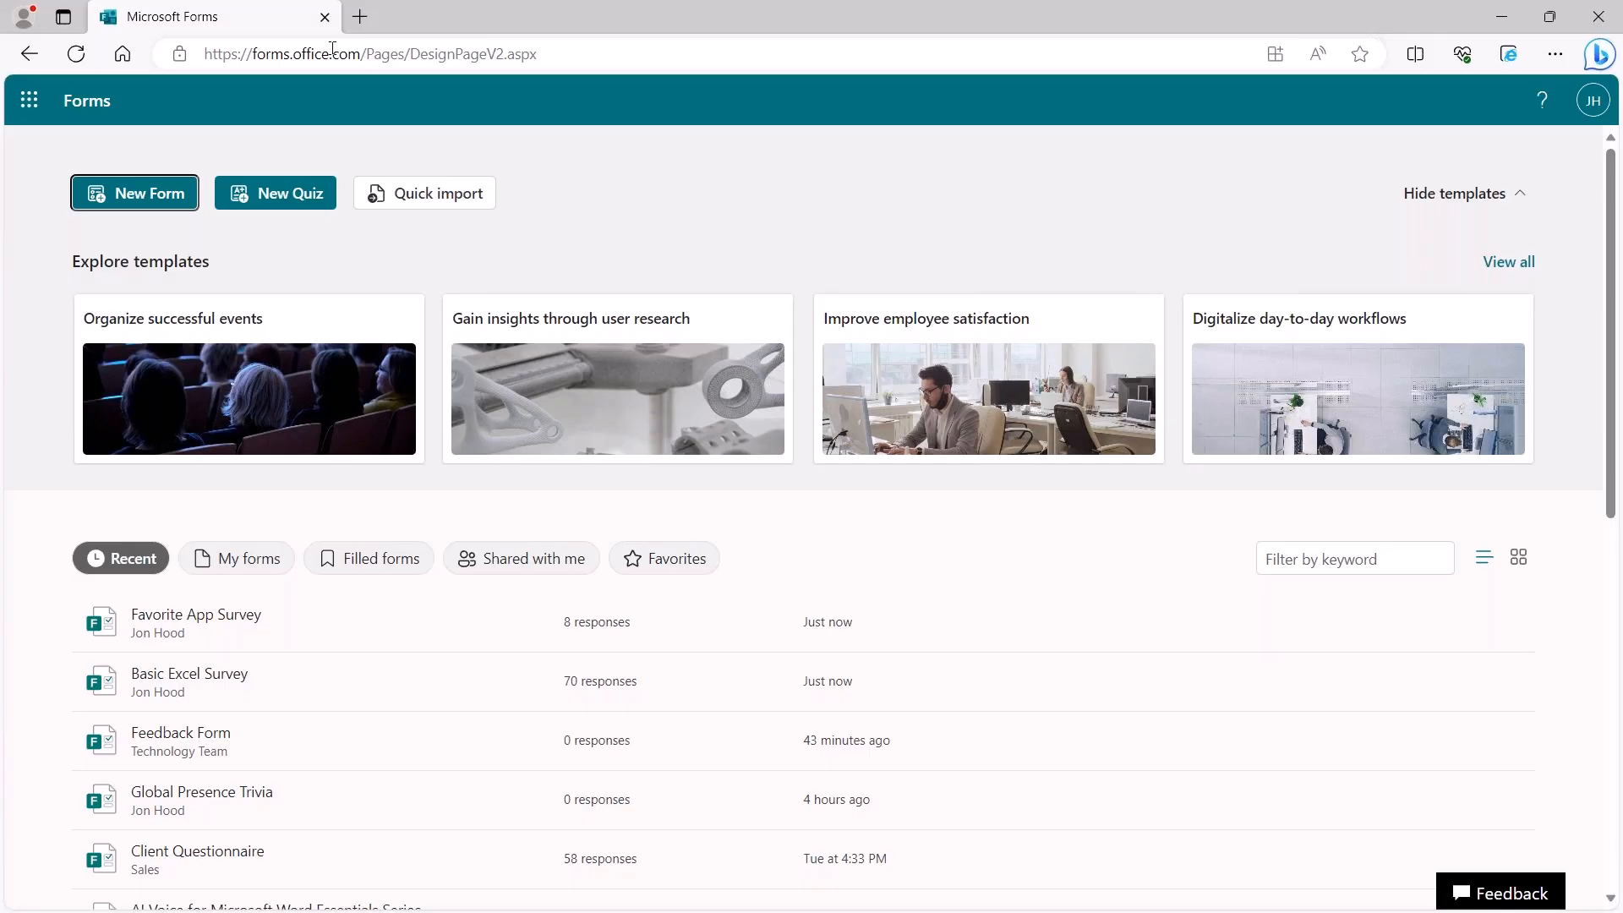
# Step: Check the options for Forms in the app launcher and view the signed-in account's details
pyautogui.click(28, 100)
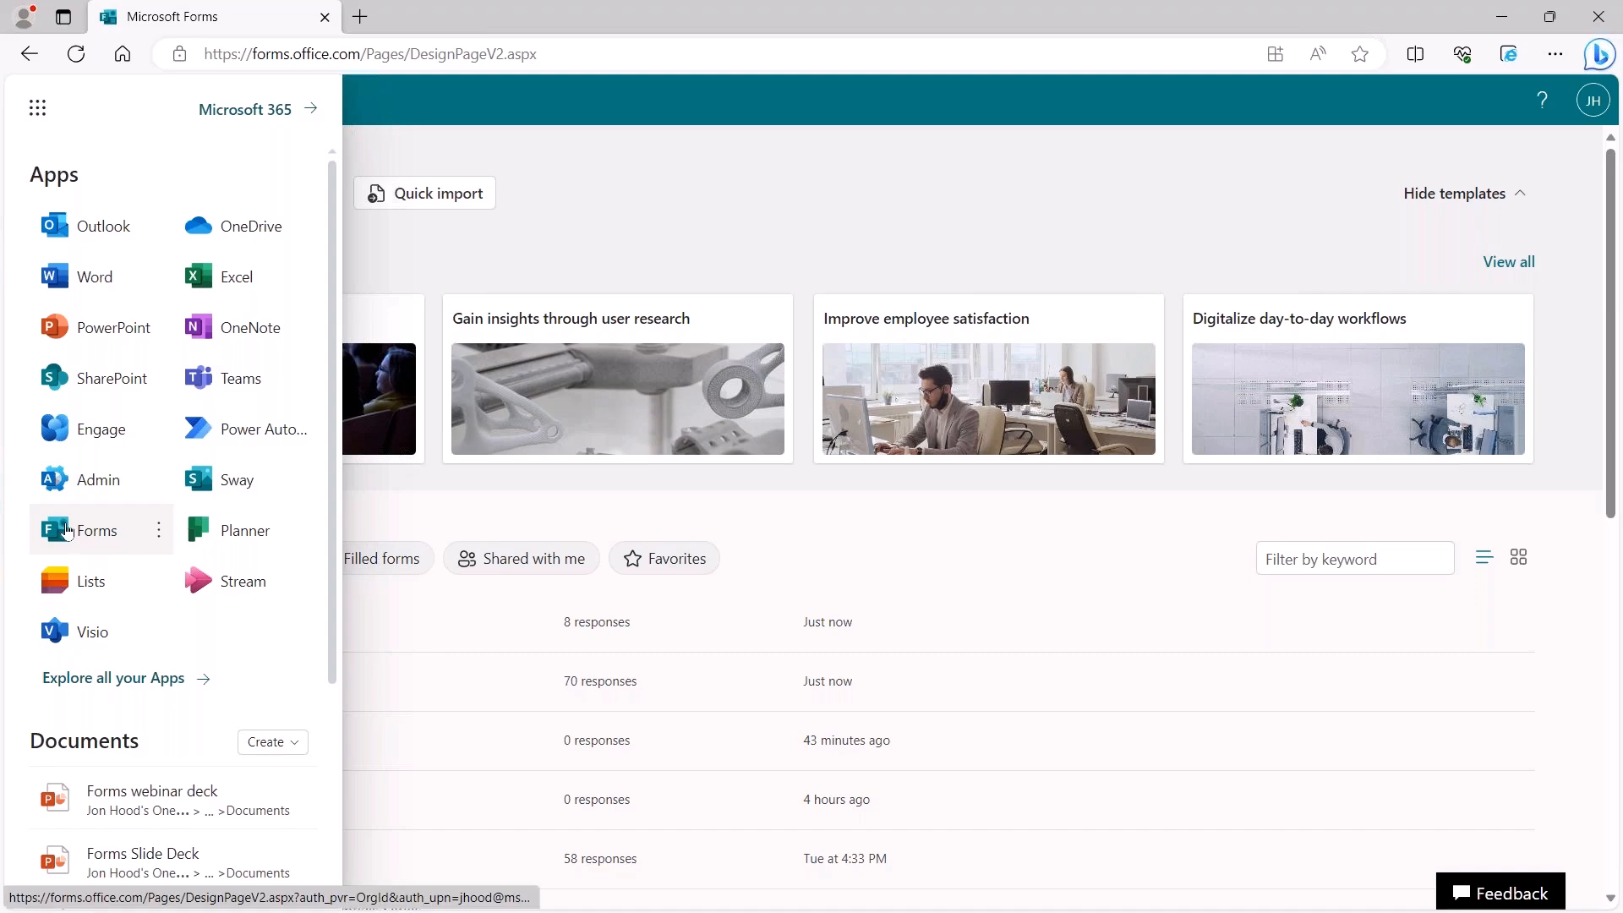
pyautogui.click(156, 539)
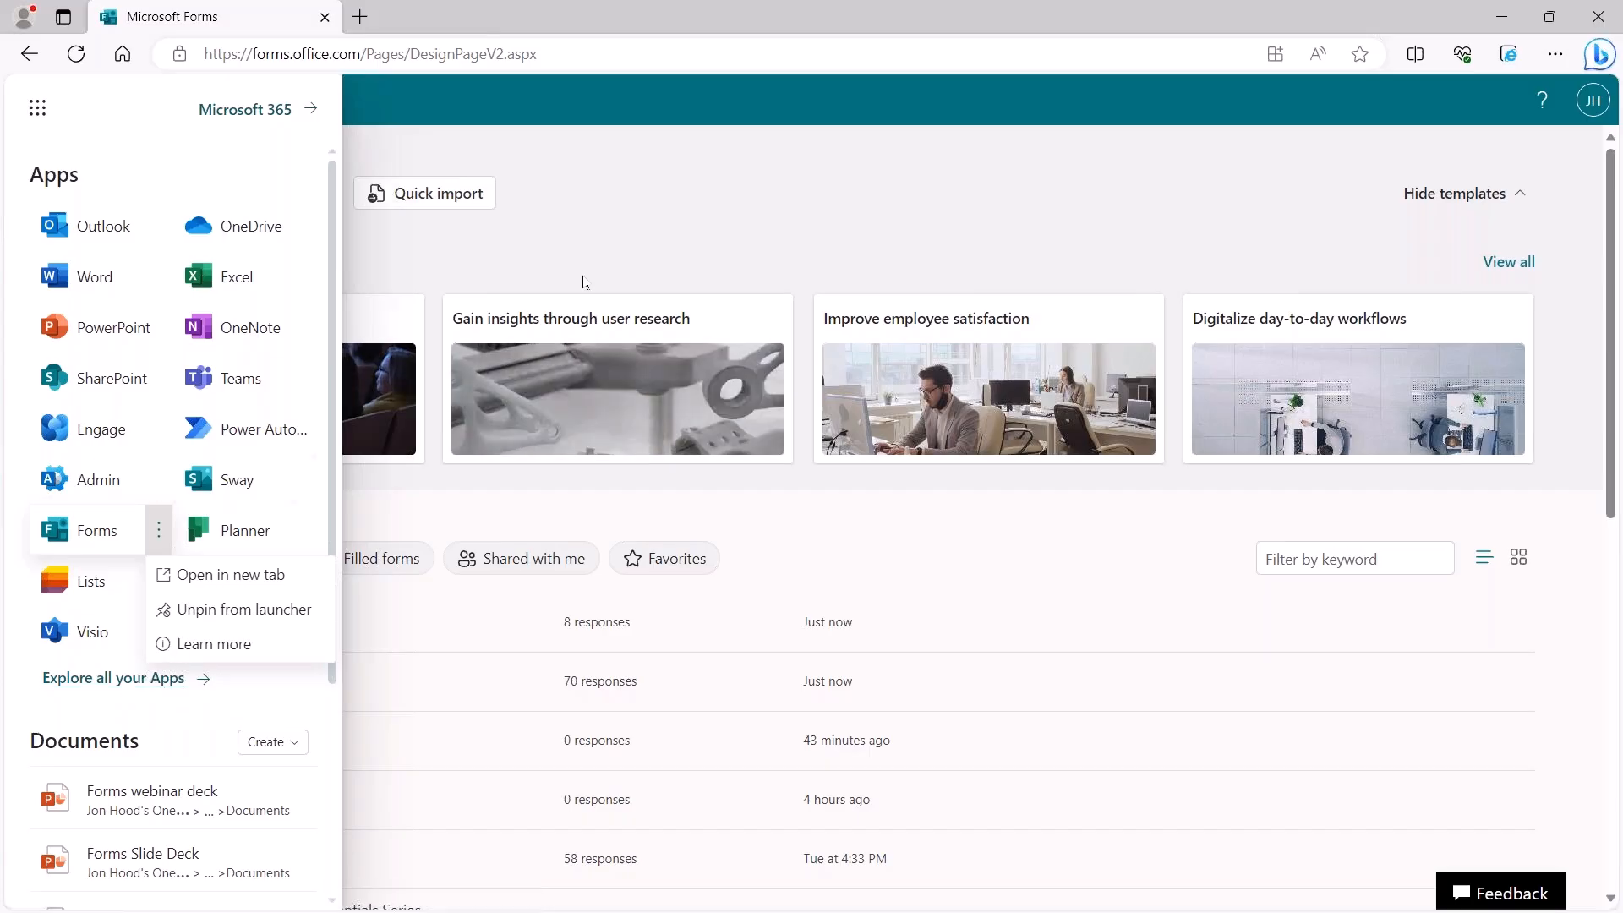
pyautogui.click(606, 230)
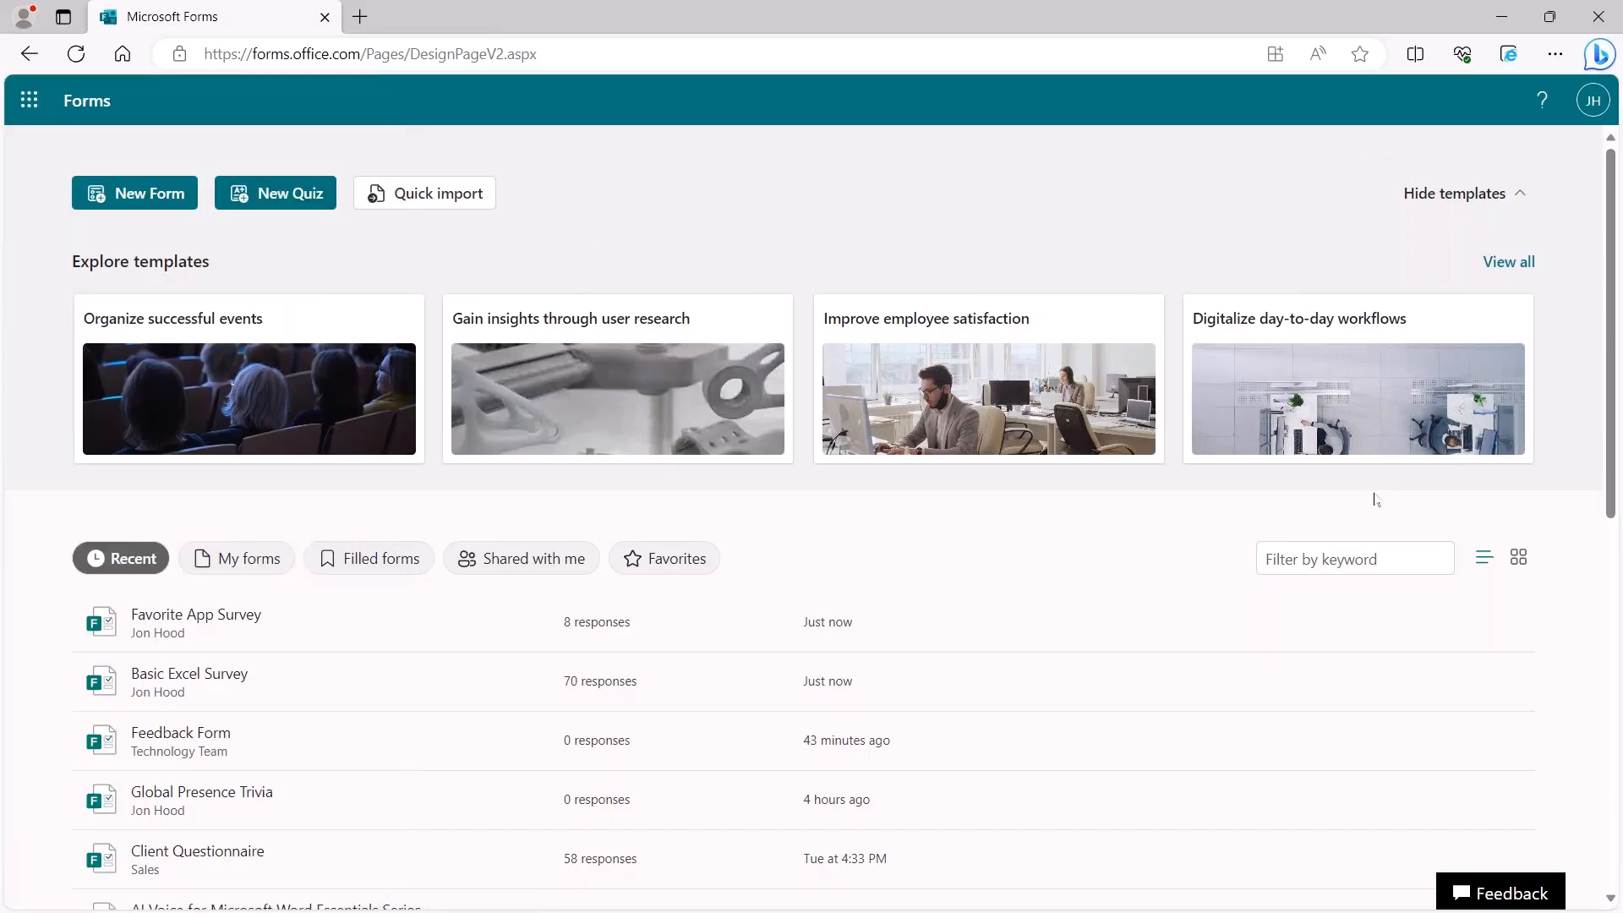
pyautogui.click(1594, 101)
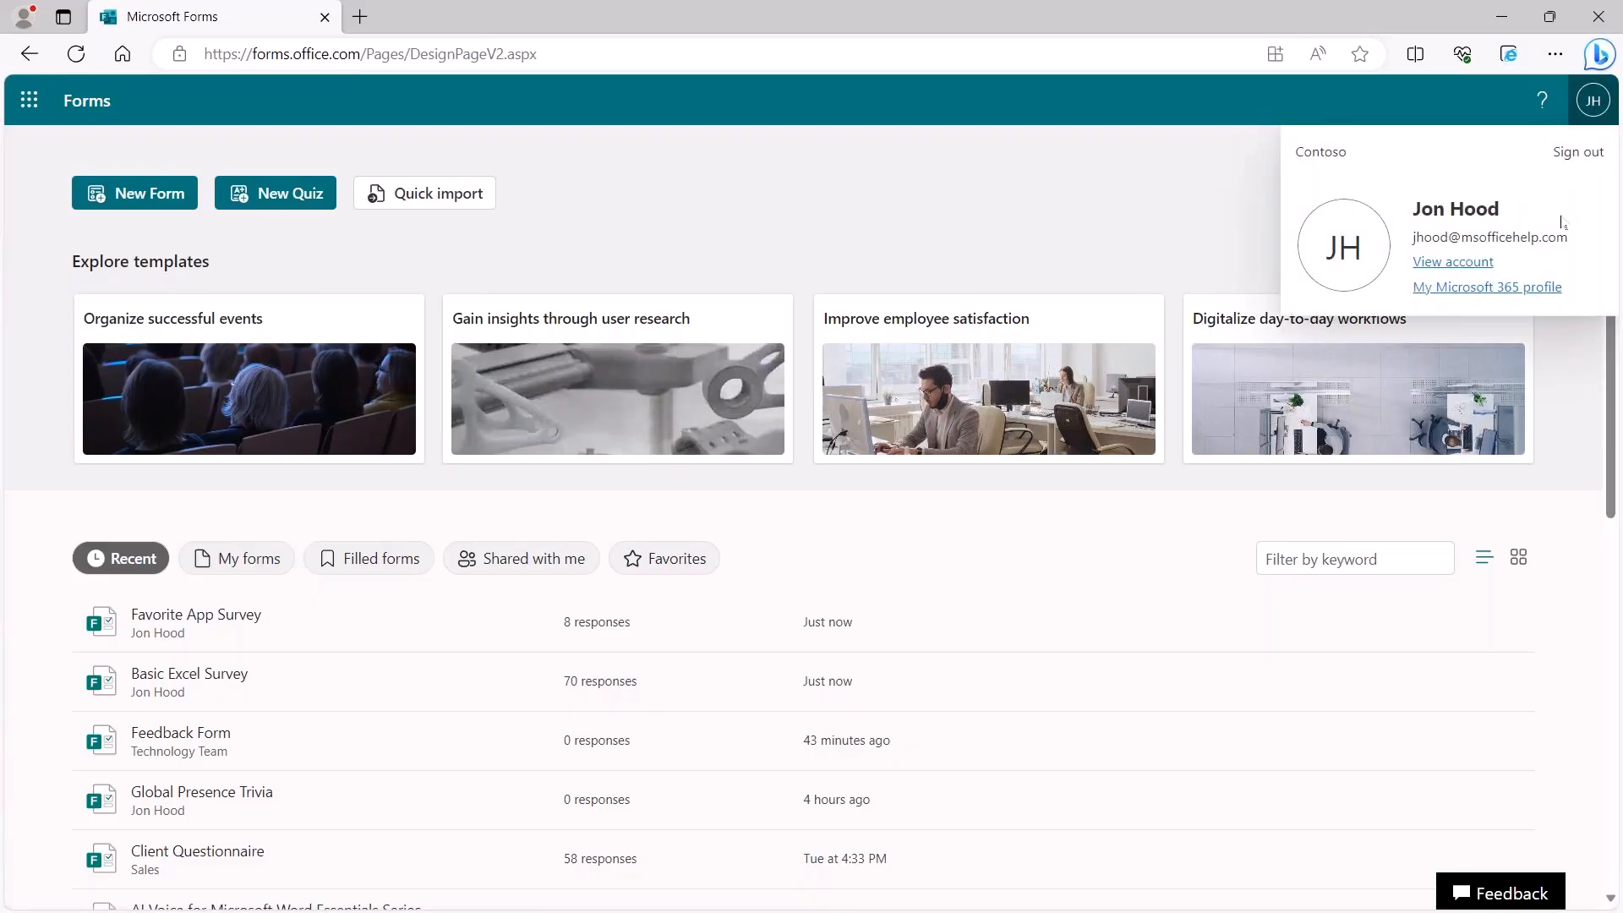
pyautogui.click(1206, 224)
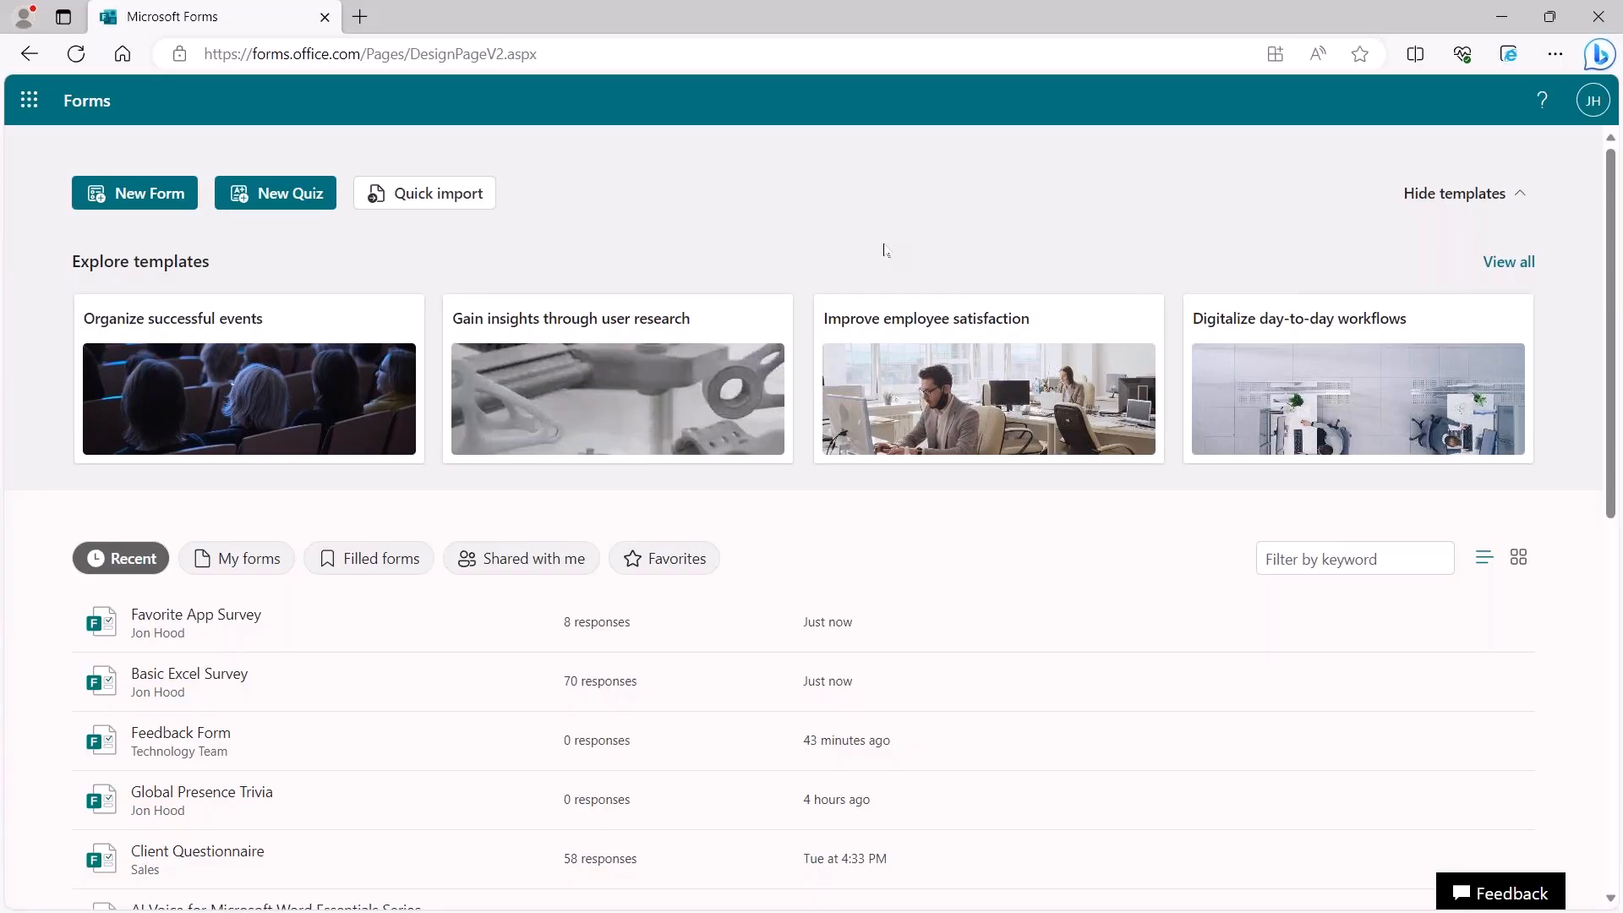
# Step: Look over the recent forms list and the template categories on the Forms home page
pyautogui.scroll(-4, 639, 208)
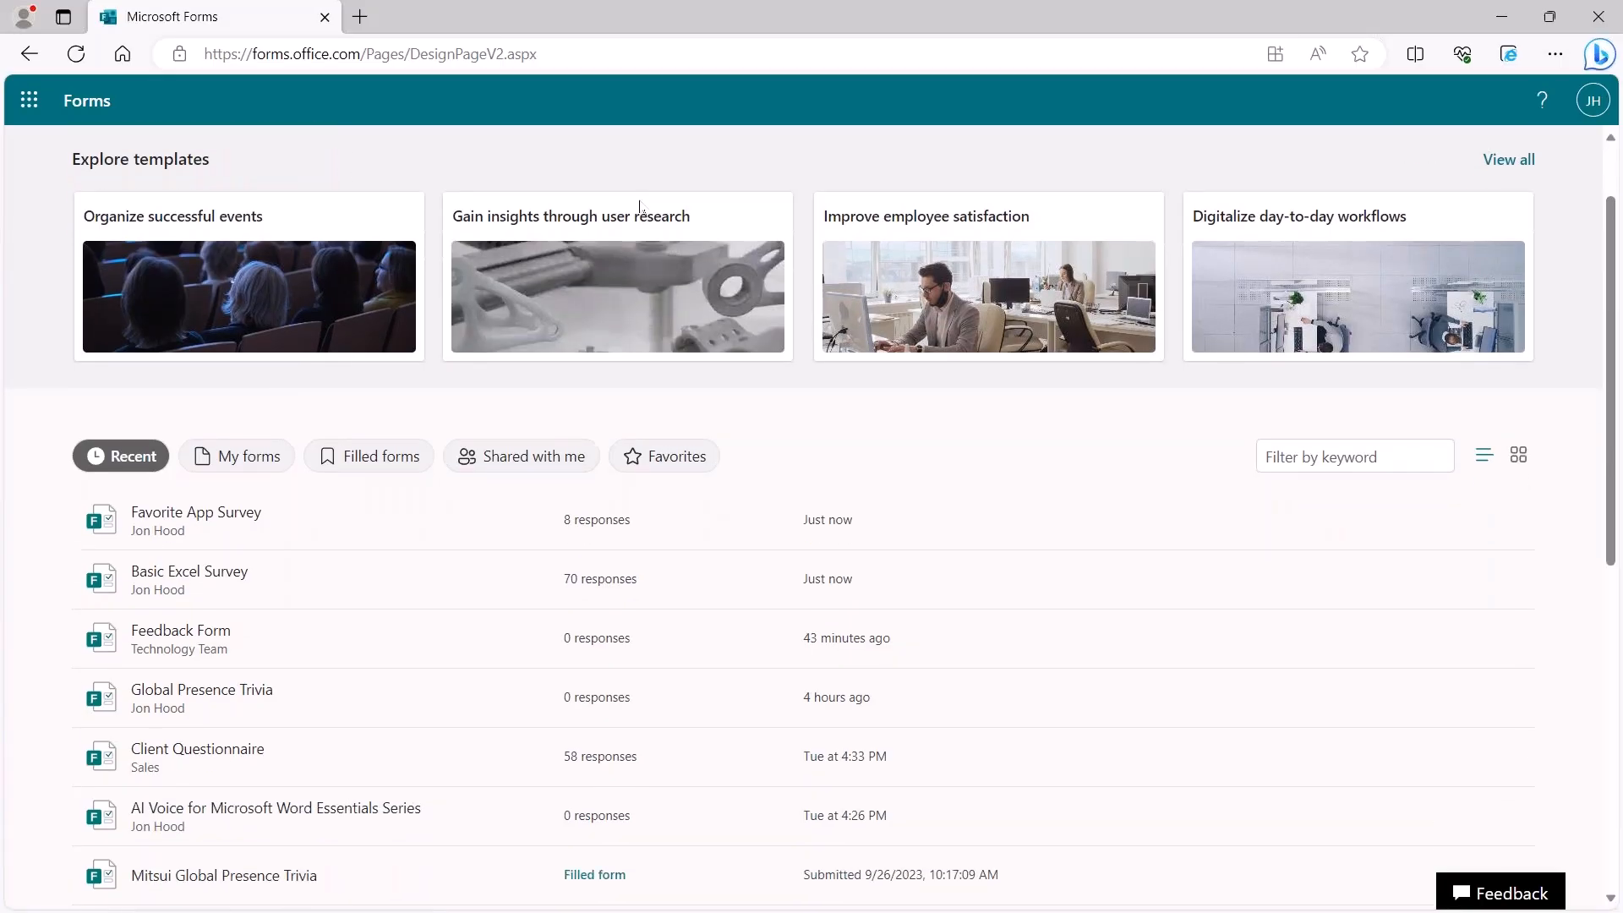
pyautogui.scroll(1, 633, 212)
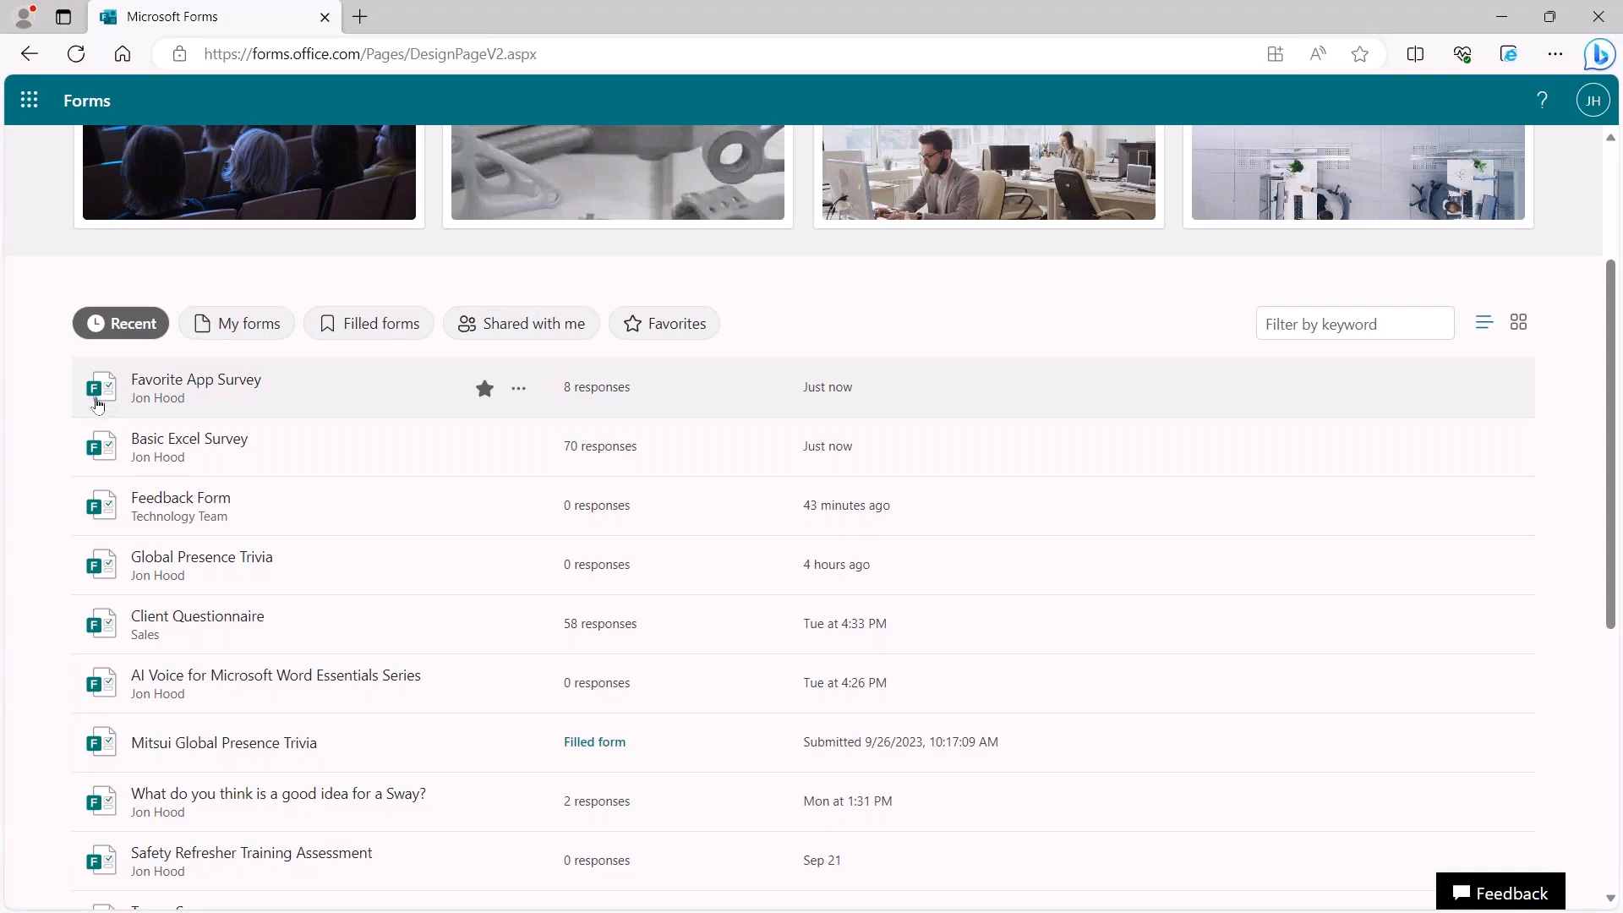
pyautogui.scroll(2, 128, 420)
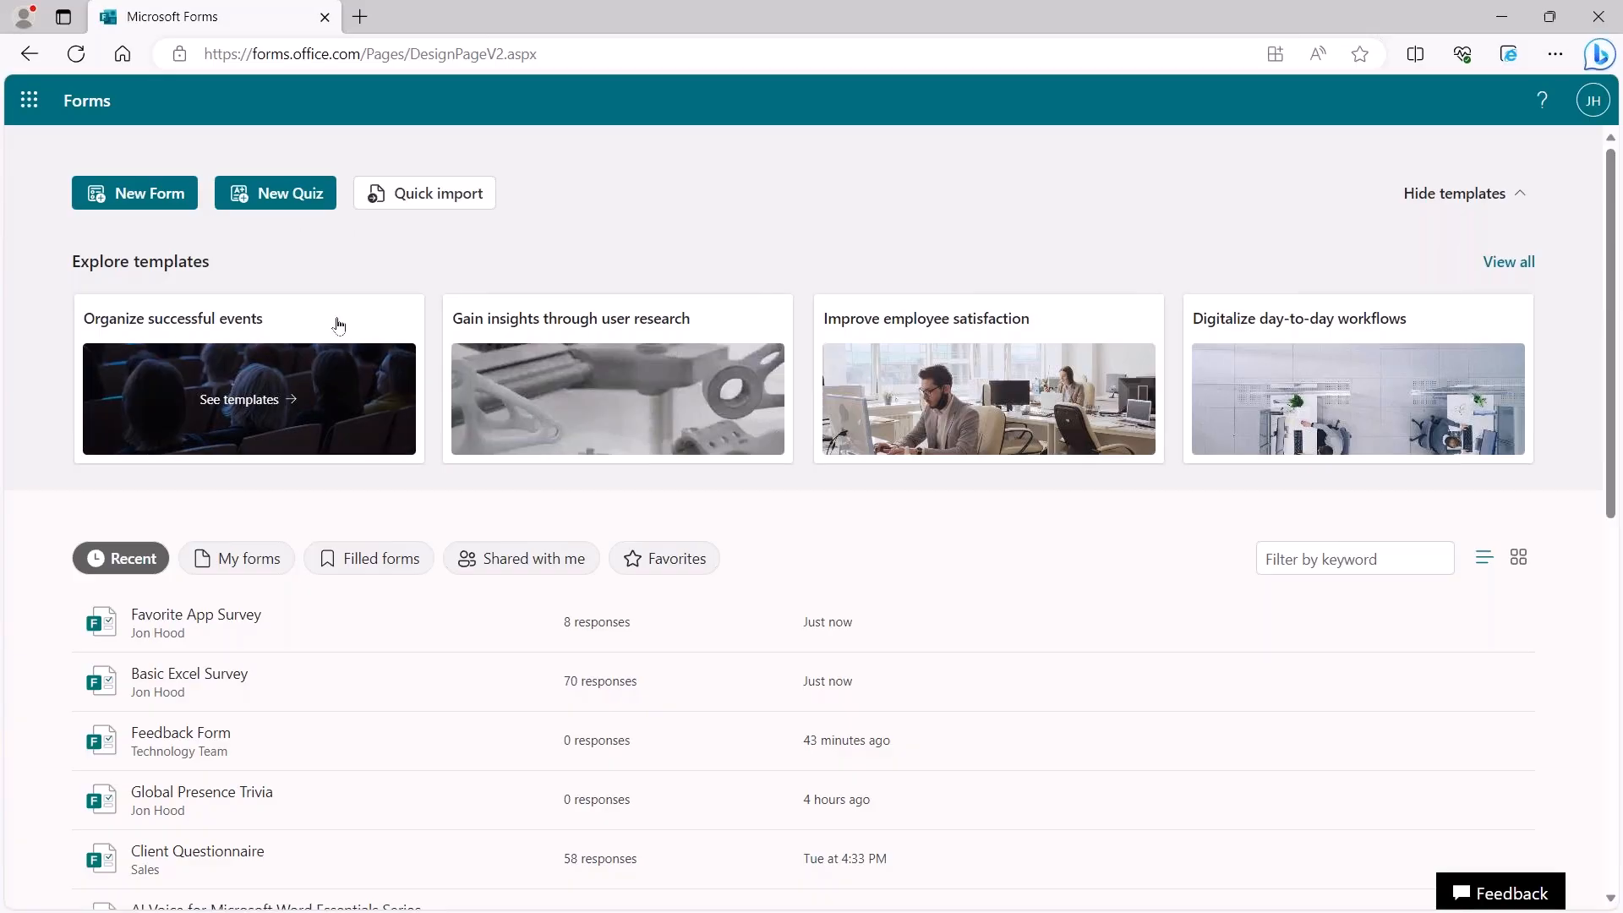
pyautogui.moveTo(1322, 347)
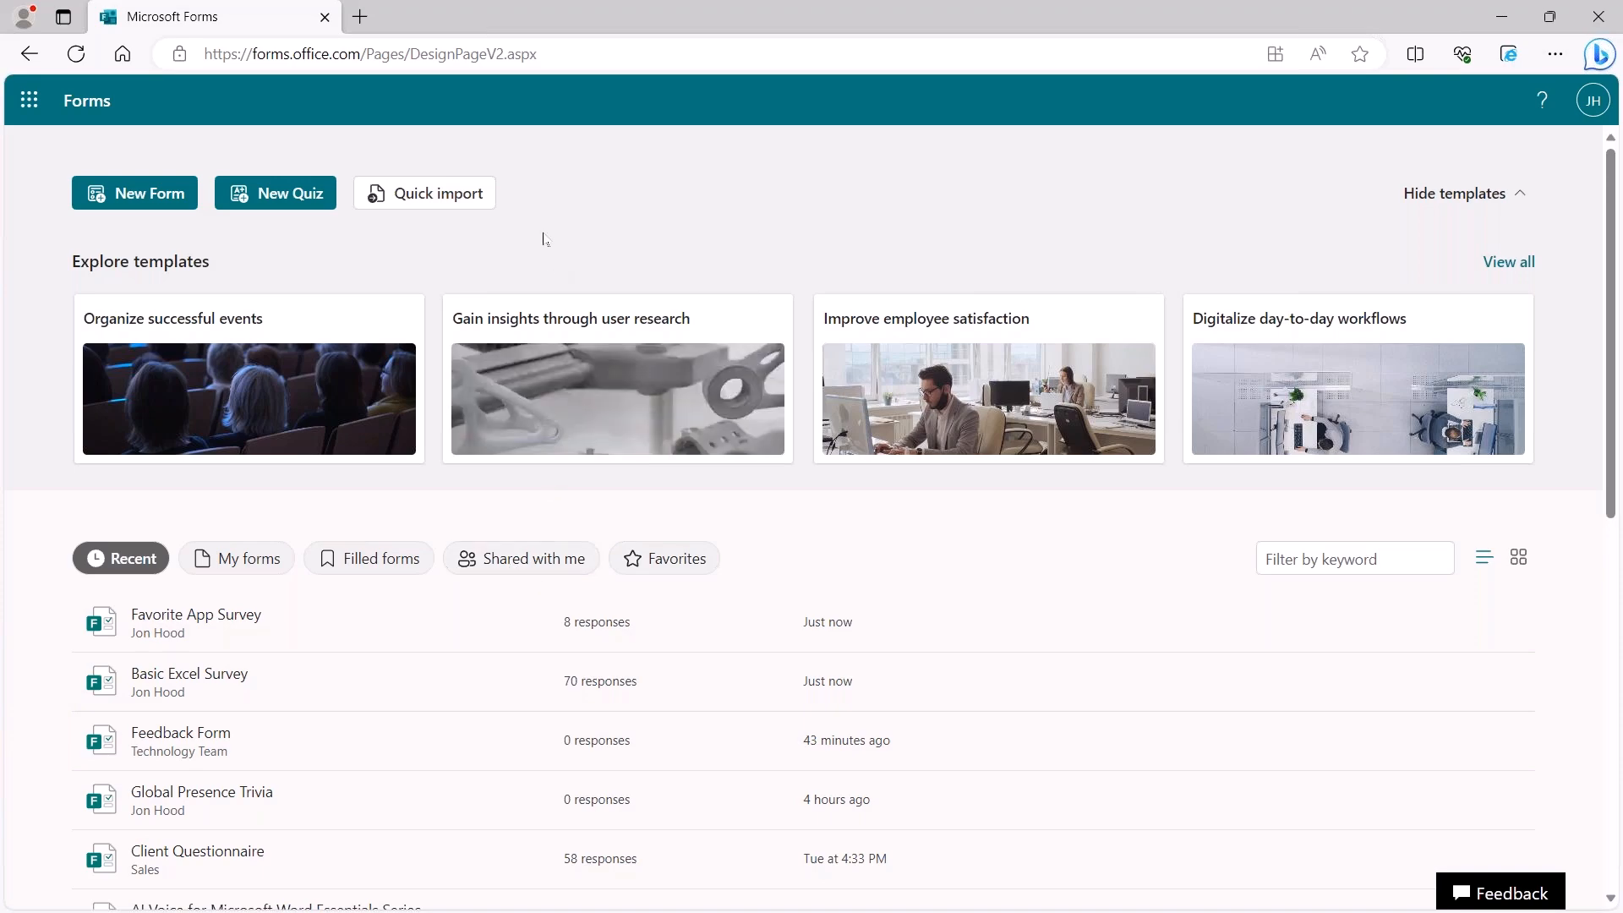
# Step: Read the import guidance for Quick import, and close the import dialog without uploading a file
pyautogui.click(459, 211)
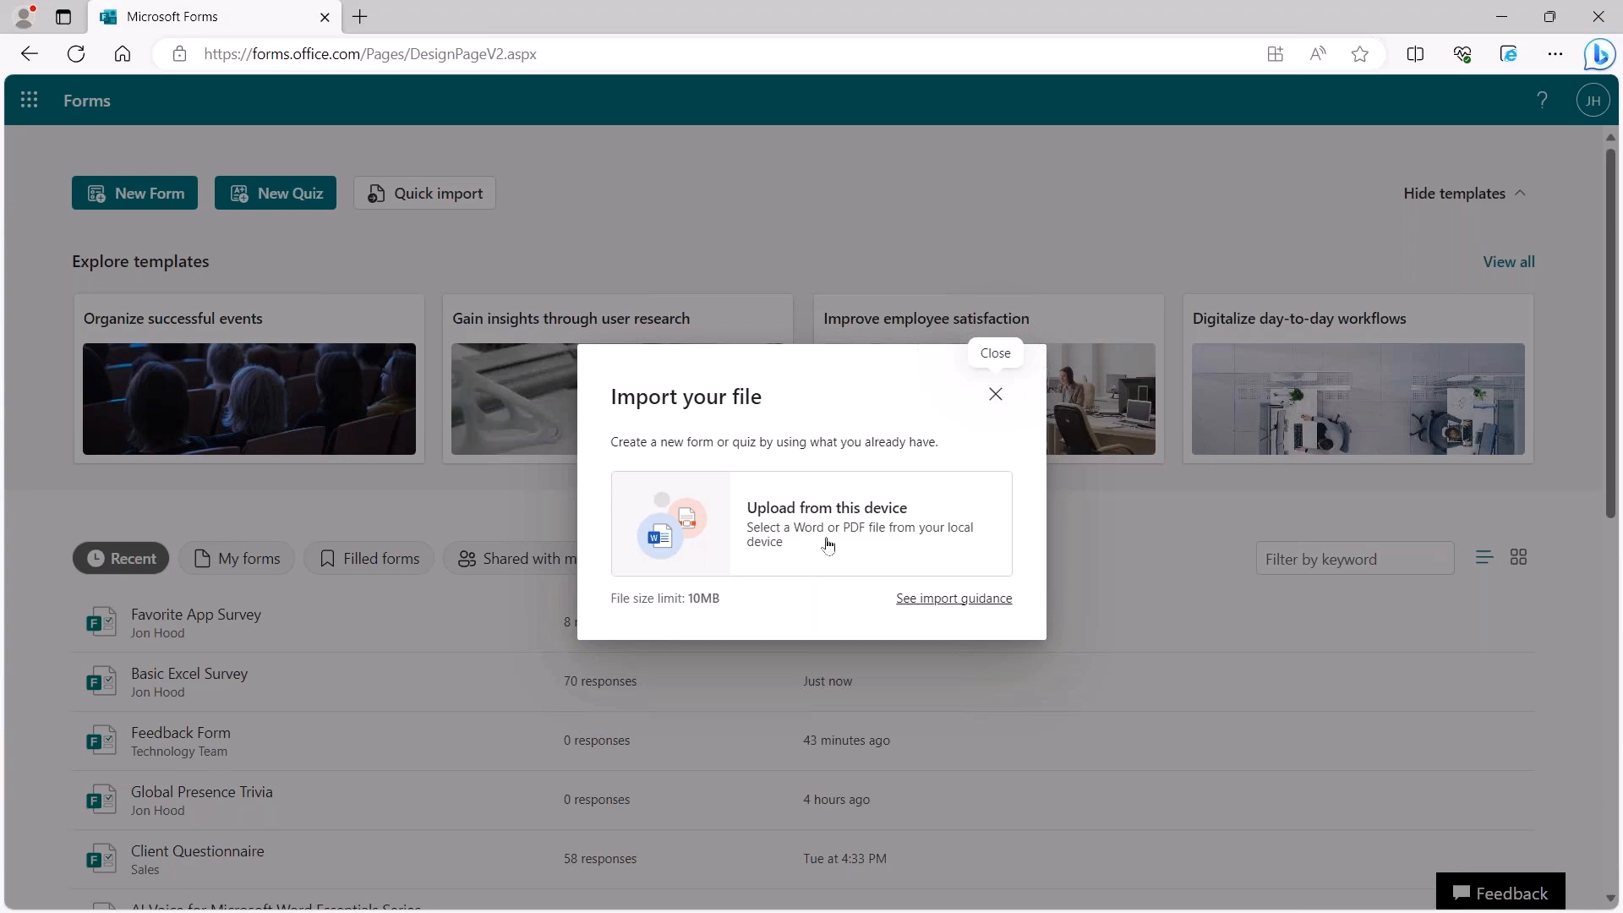
pyautogui.click(962, 600)
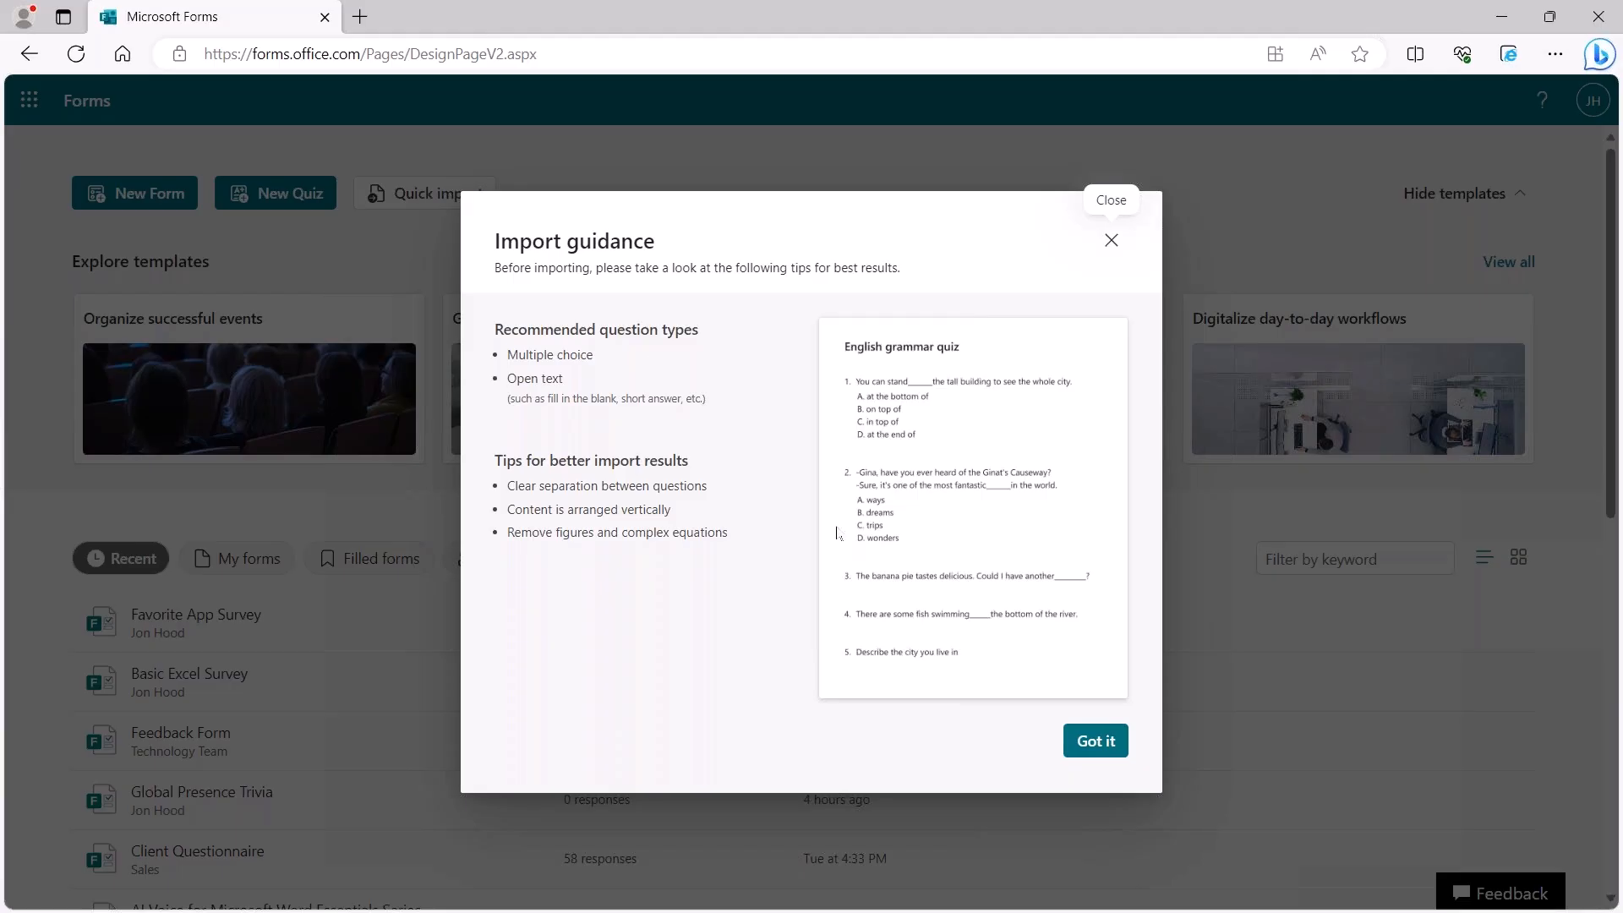
pyautogui.click(1082, 742)
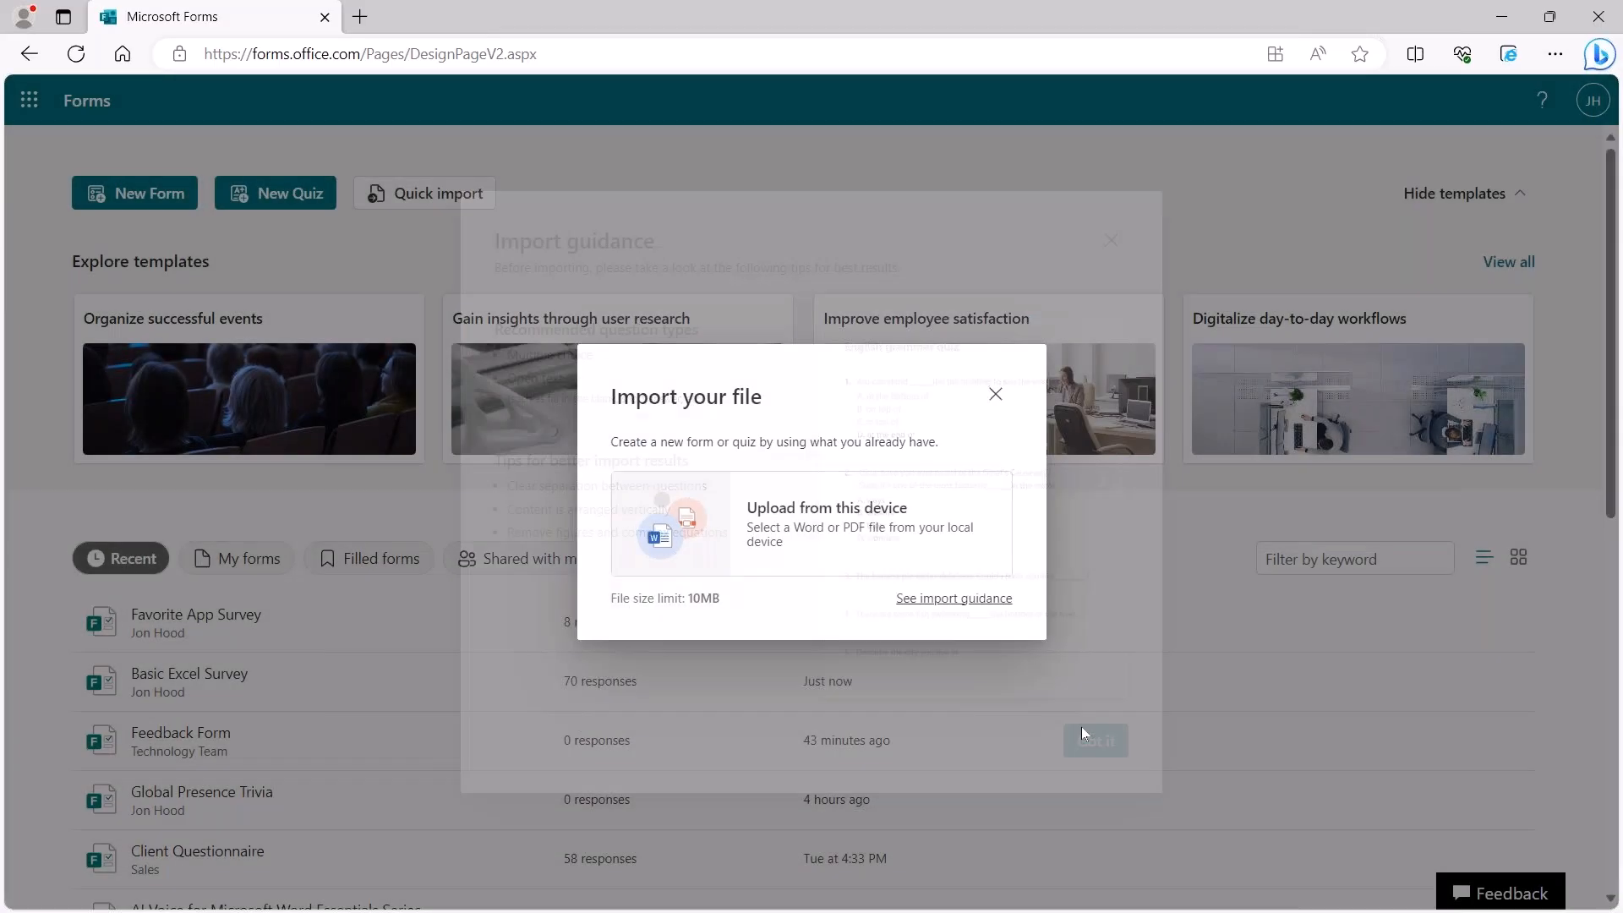
pyautogui.click(996, 394)
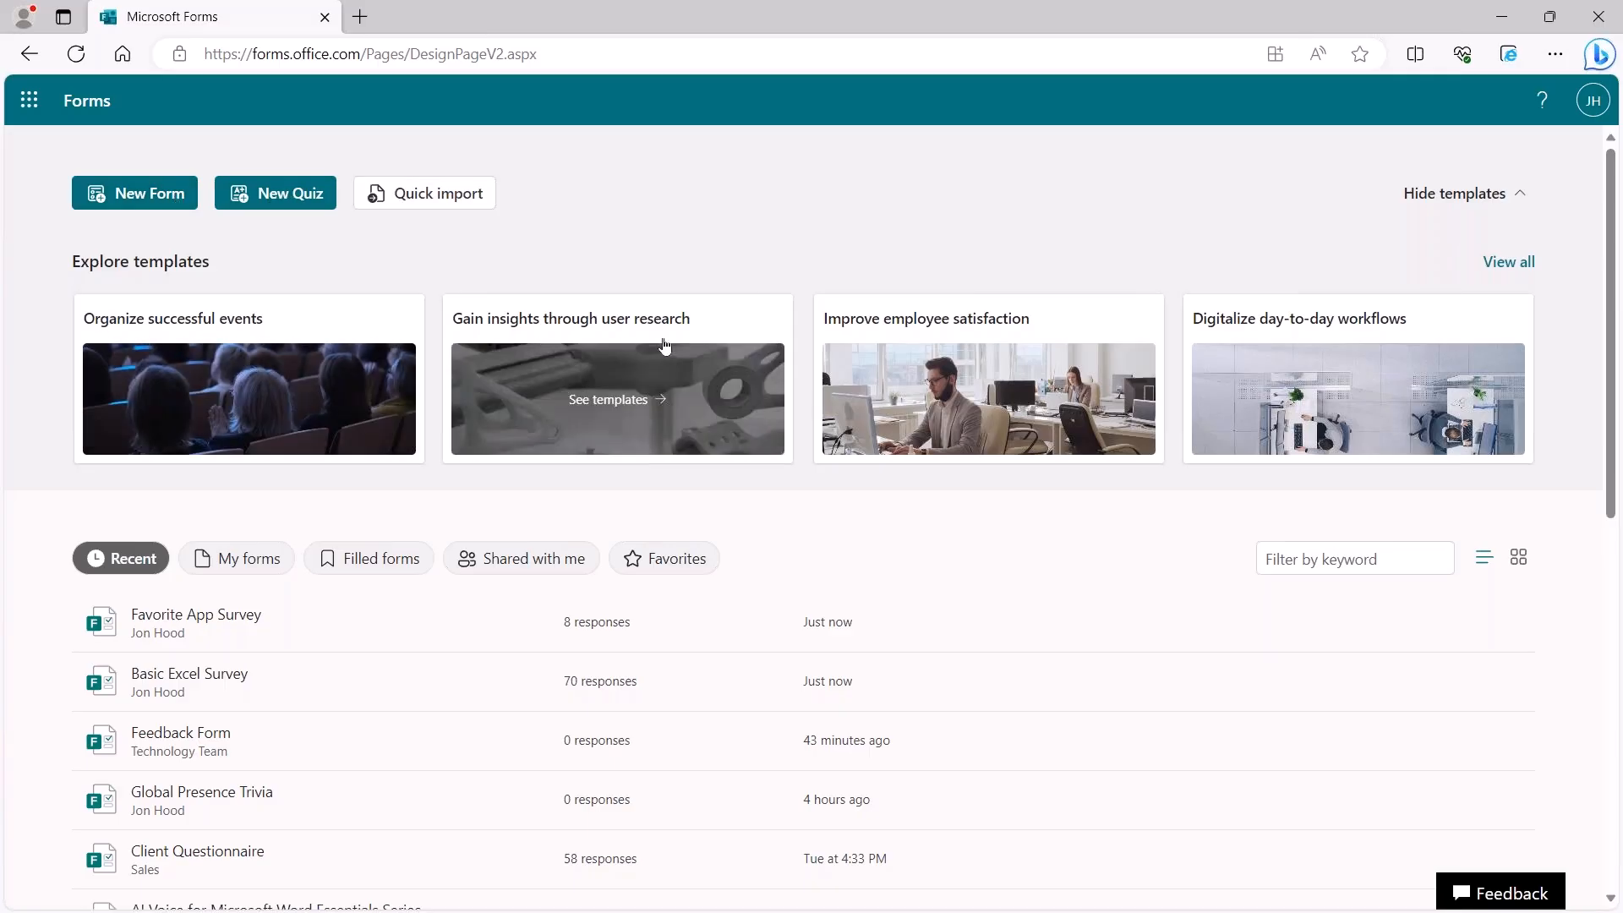
# Step: Browse the full template gallery, from the trending templates through every category, and return to the Forms home page
pyautogui.click(1511, 267)
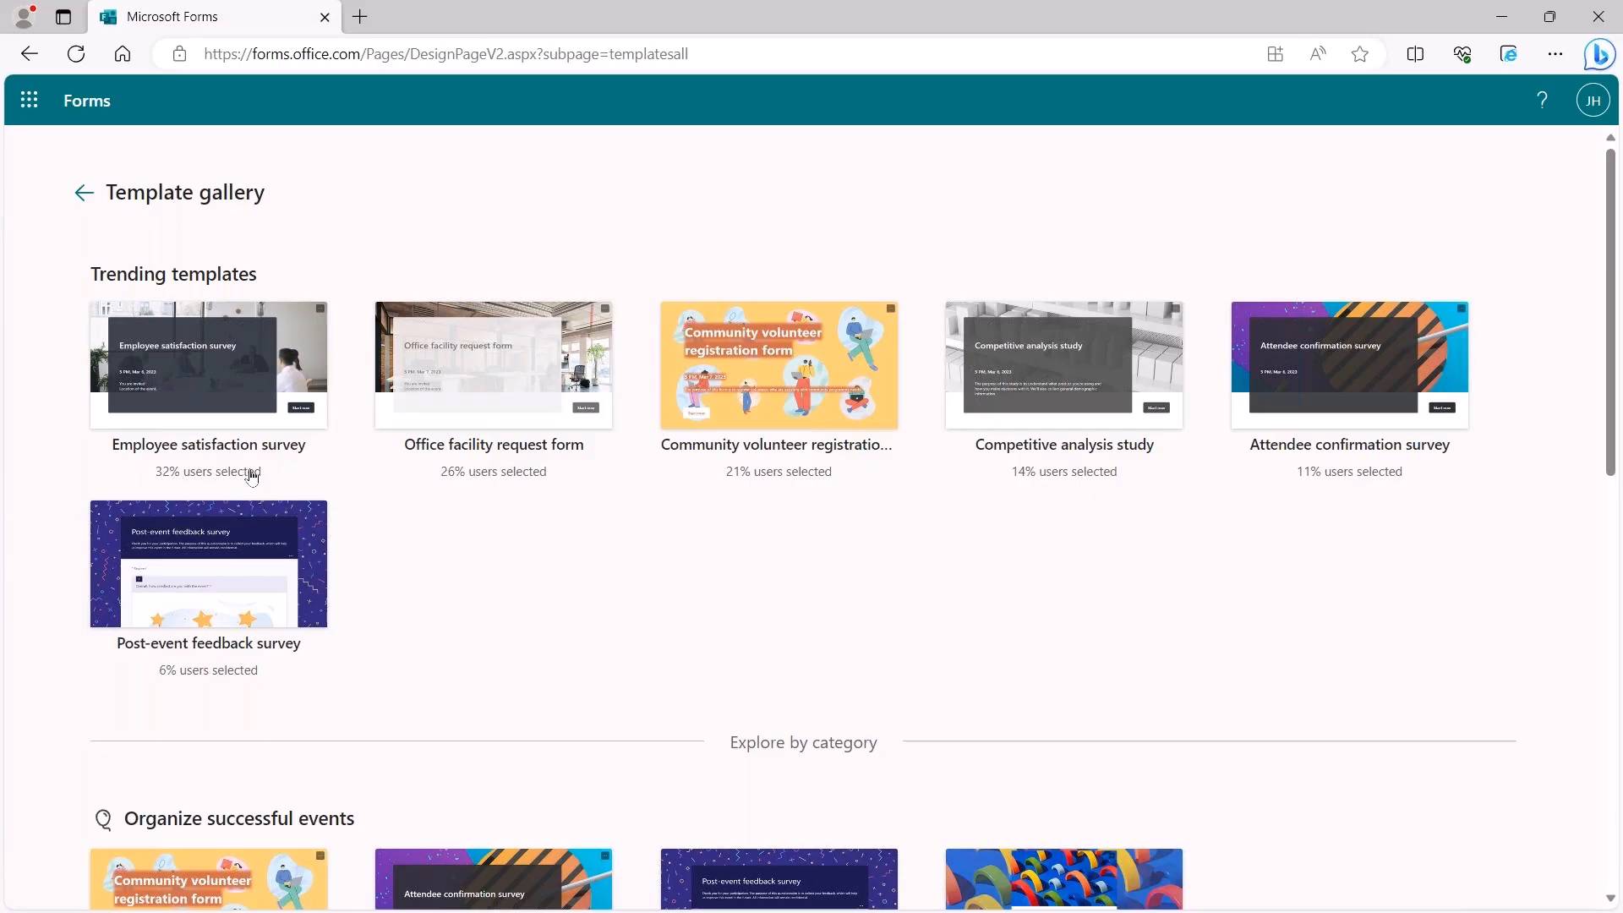
pyautogui.scroll(-2, 1386, 471)
pyautogui.scroll(2, 776, 502)
pyautogui.click(75, 54)
pyautogui.scroll(-5, 437, 508)
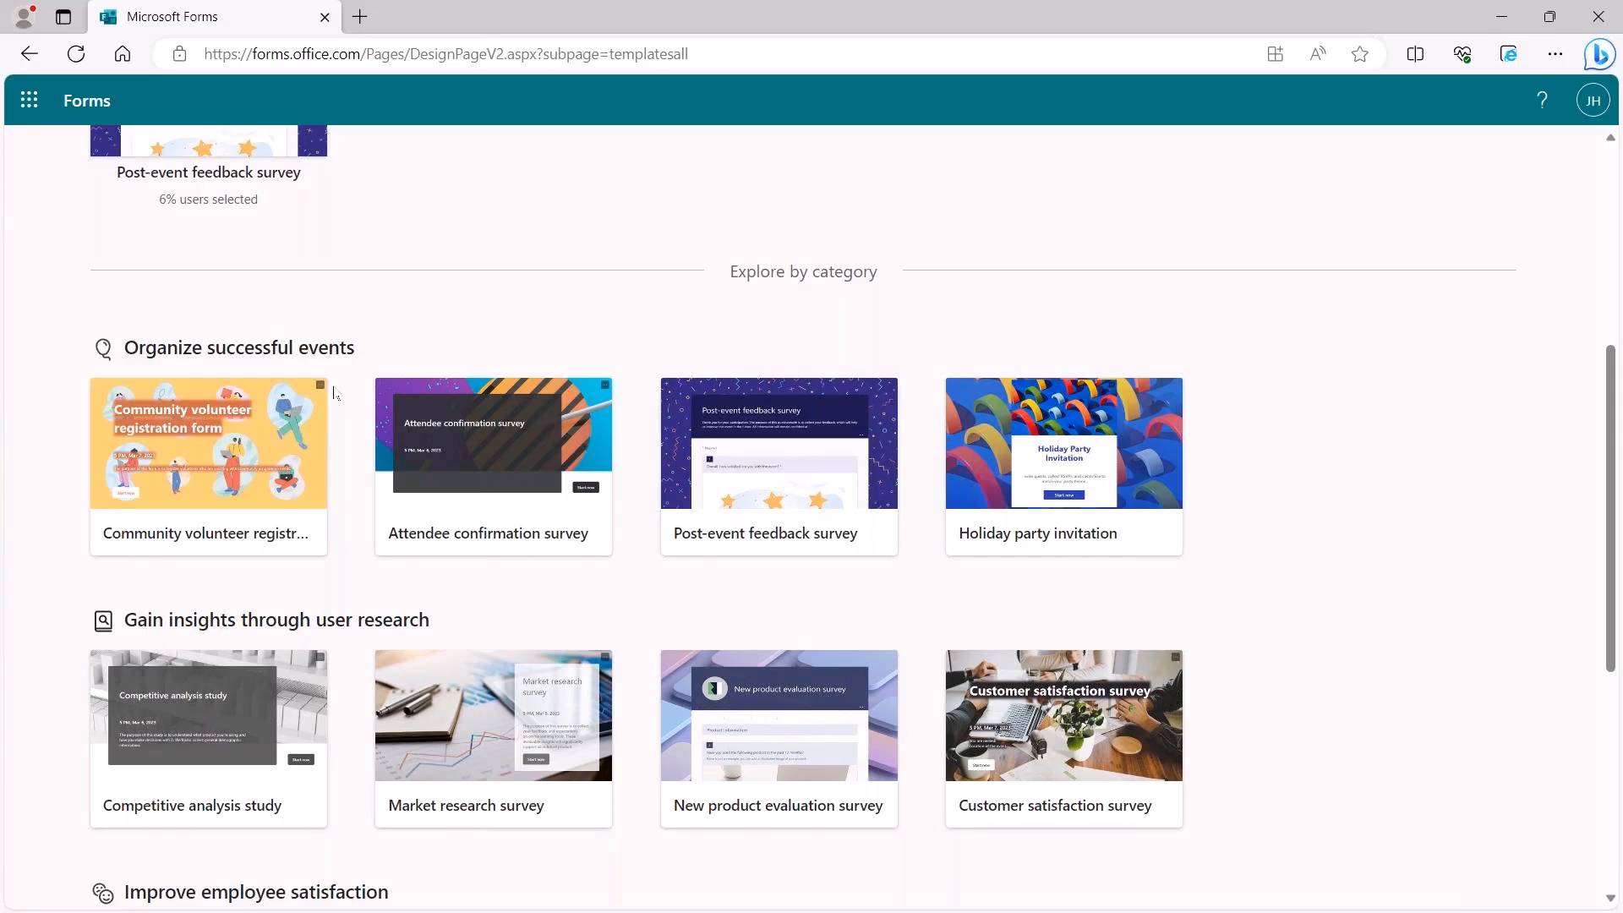
pyautogui.scroll(-6, 511, 427)
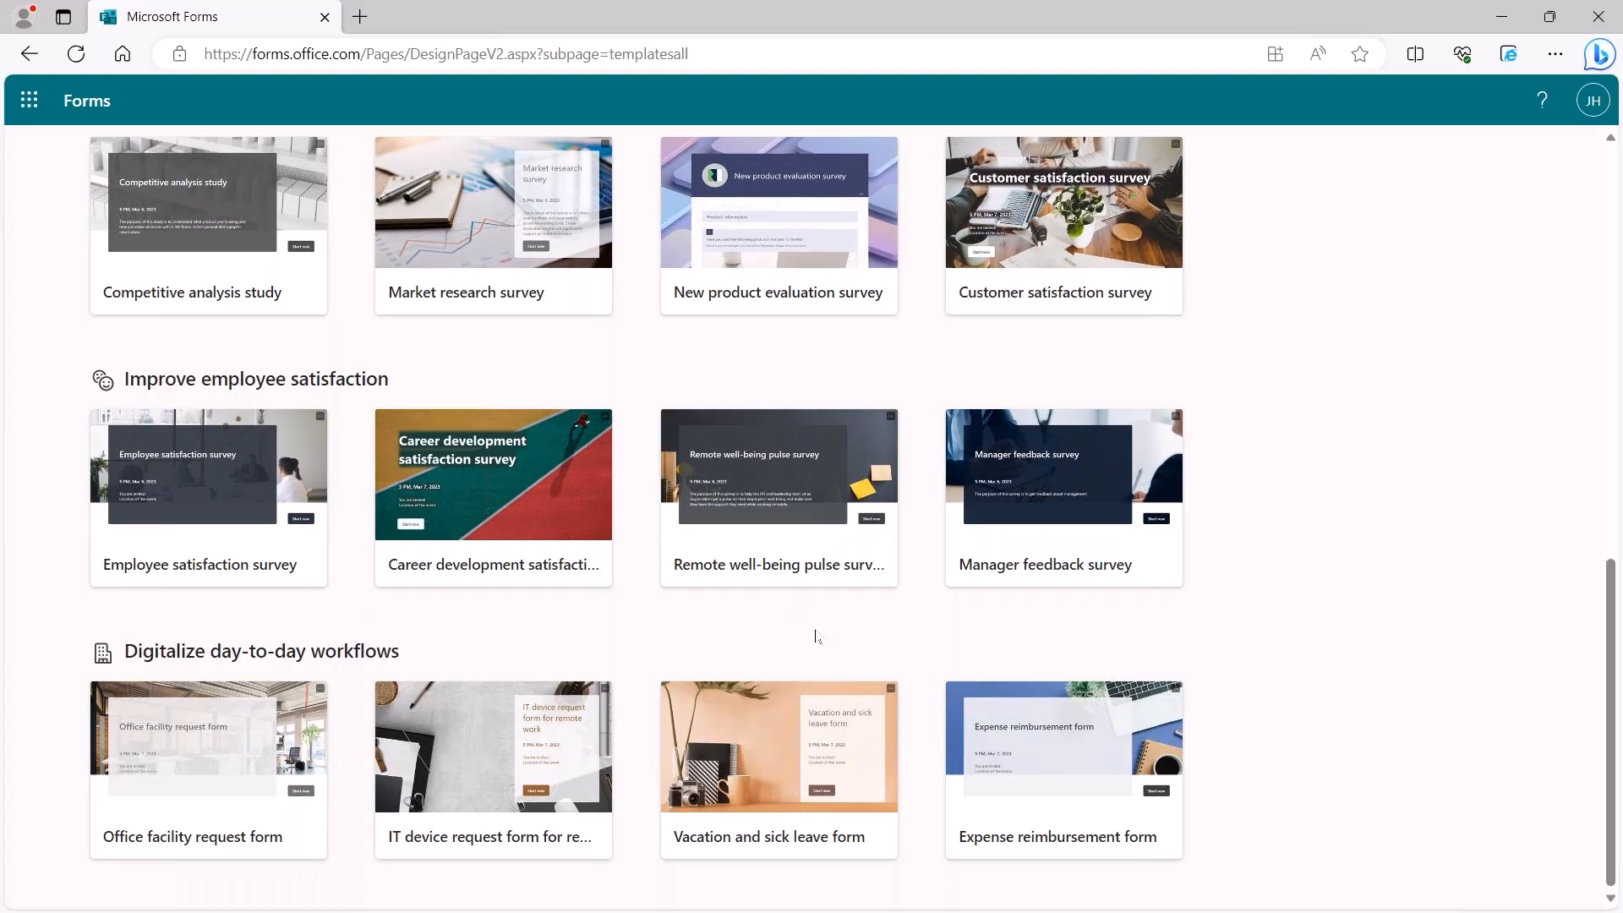
pyautogui.scroll(10, 439, 181)
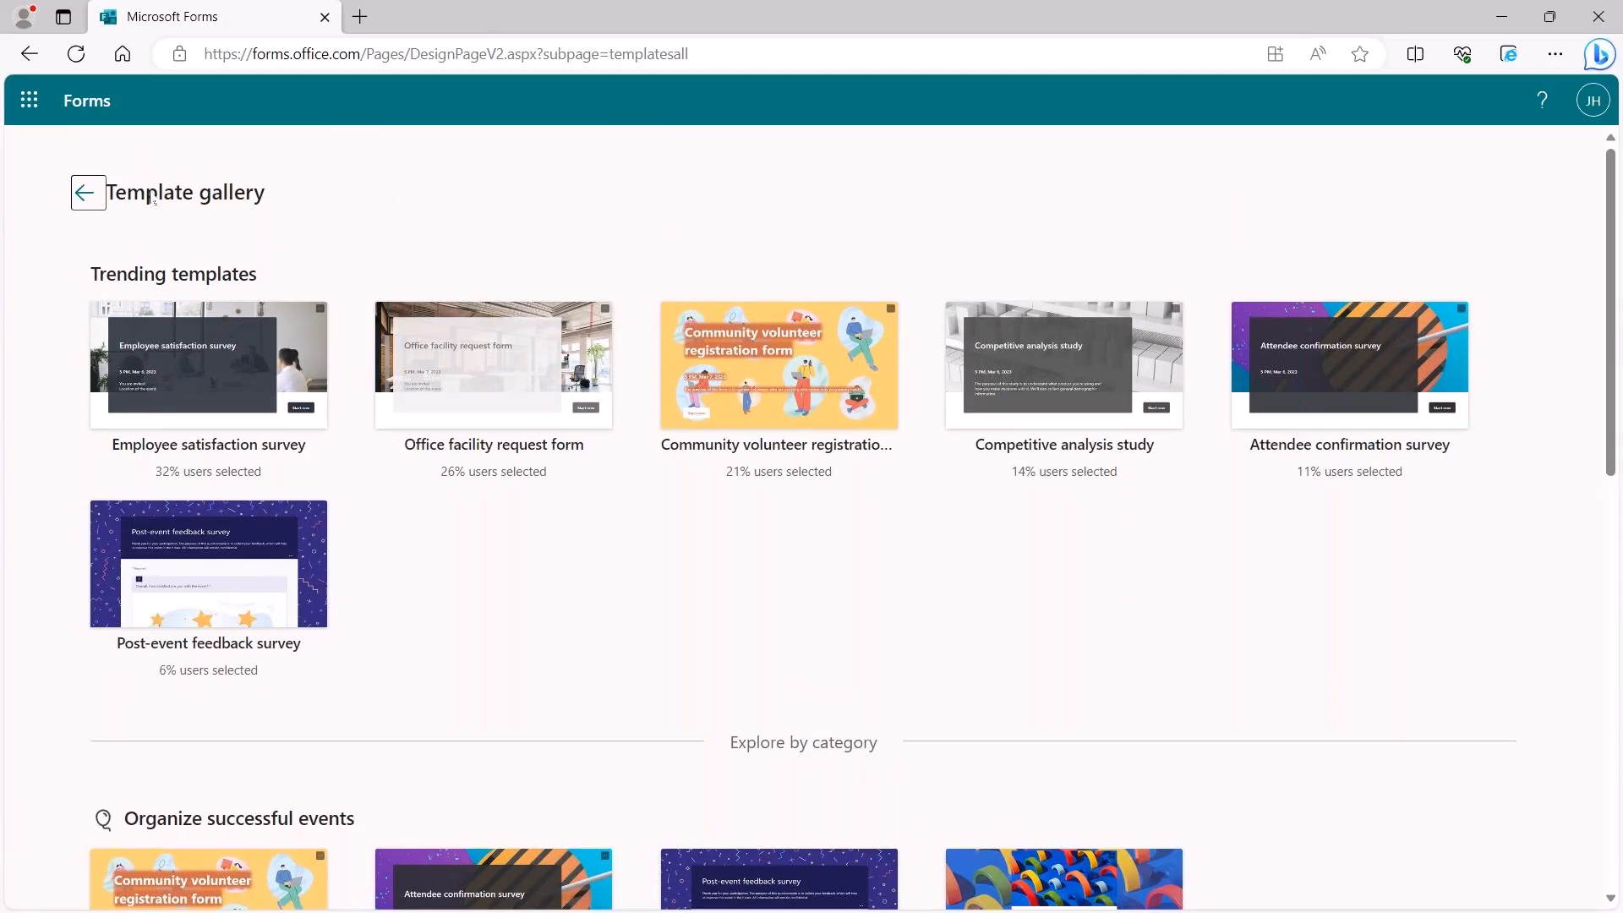
pyautogui.click(86, 198)
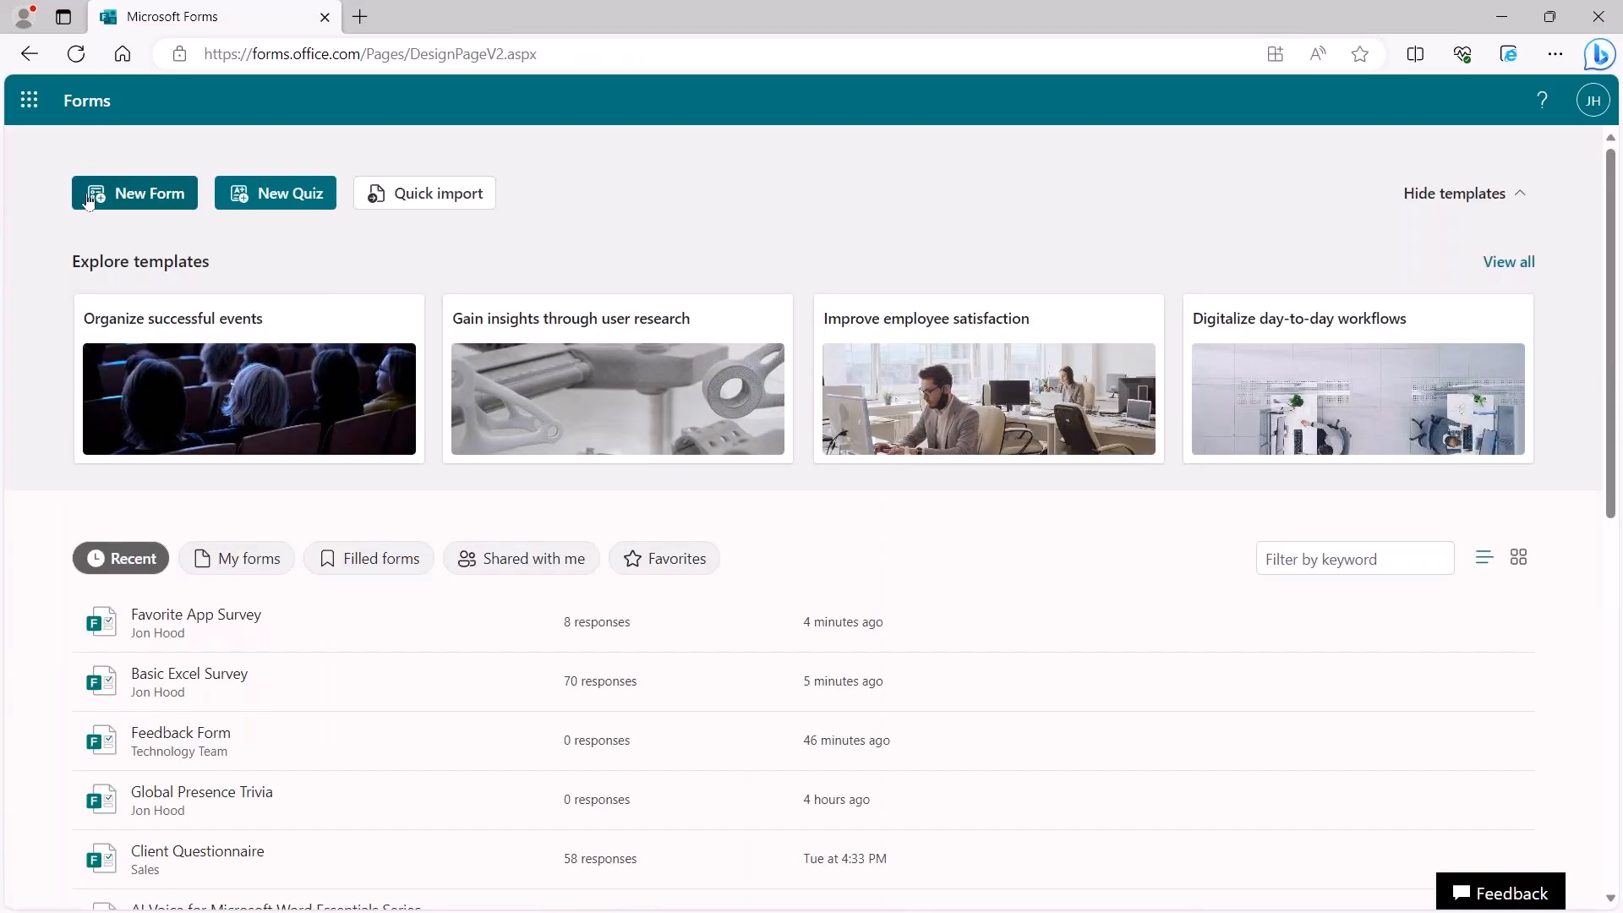
# Step: Go through the My forms, Filled forms, Shared with me and Favorites lists
pyautogui.scroll(-3, 377, 442)
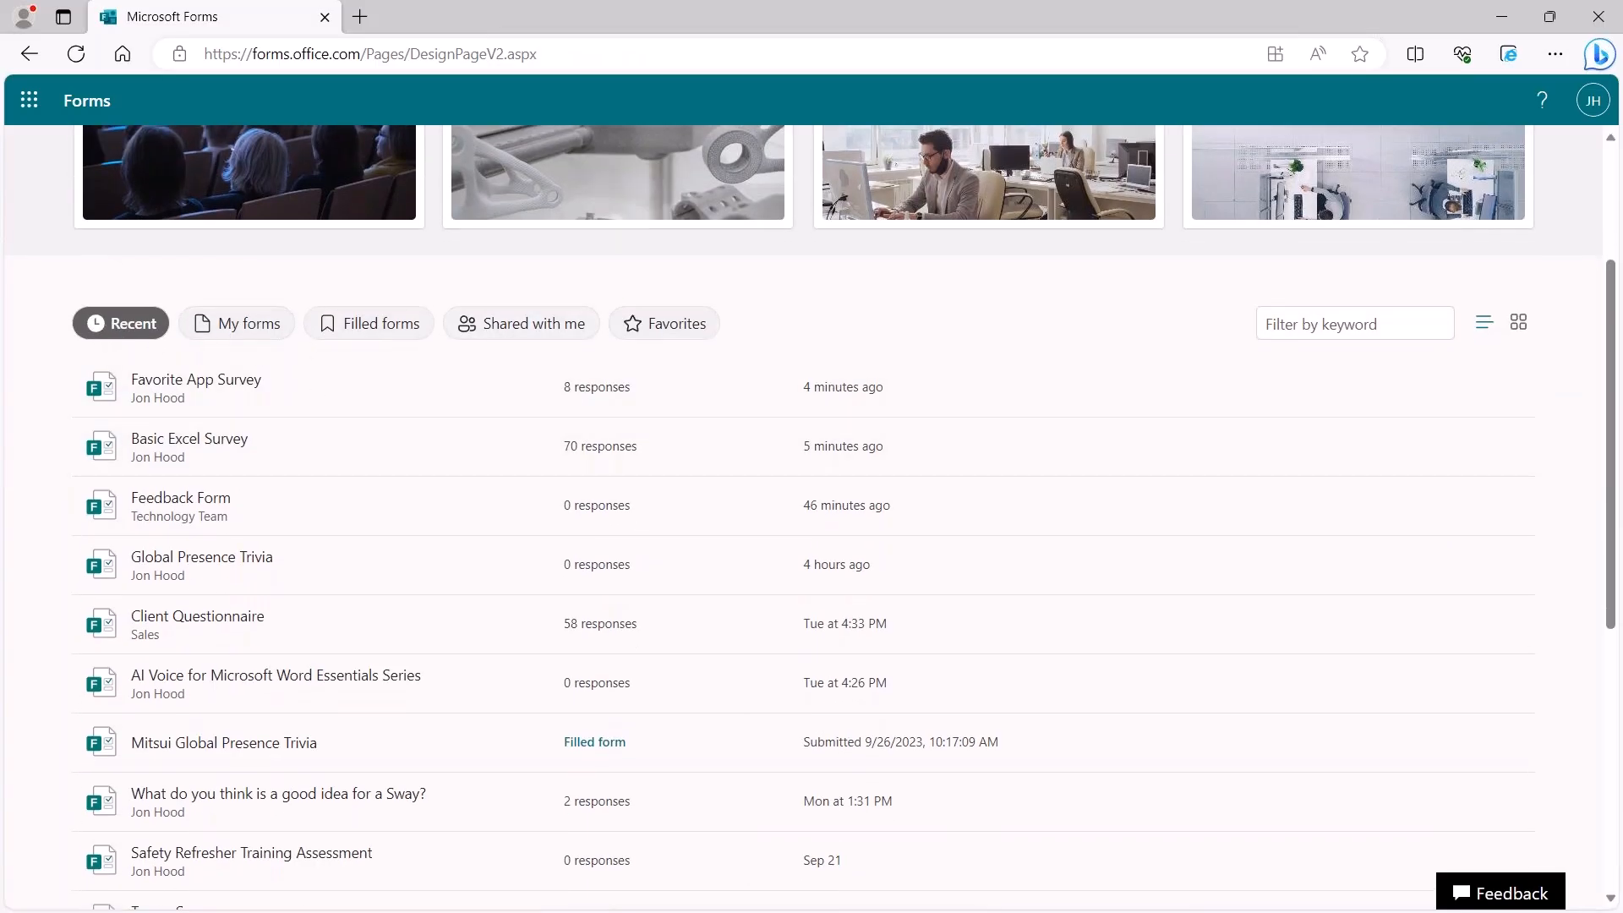
pyautogui.click(232, 324)
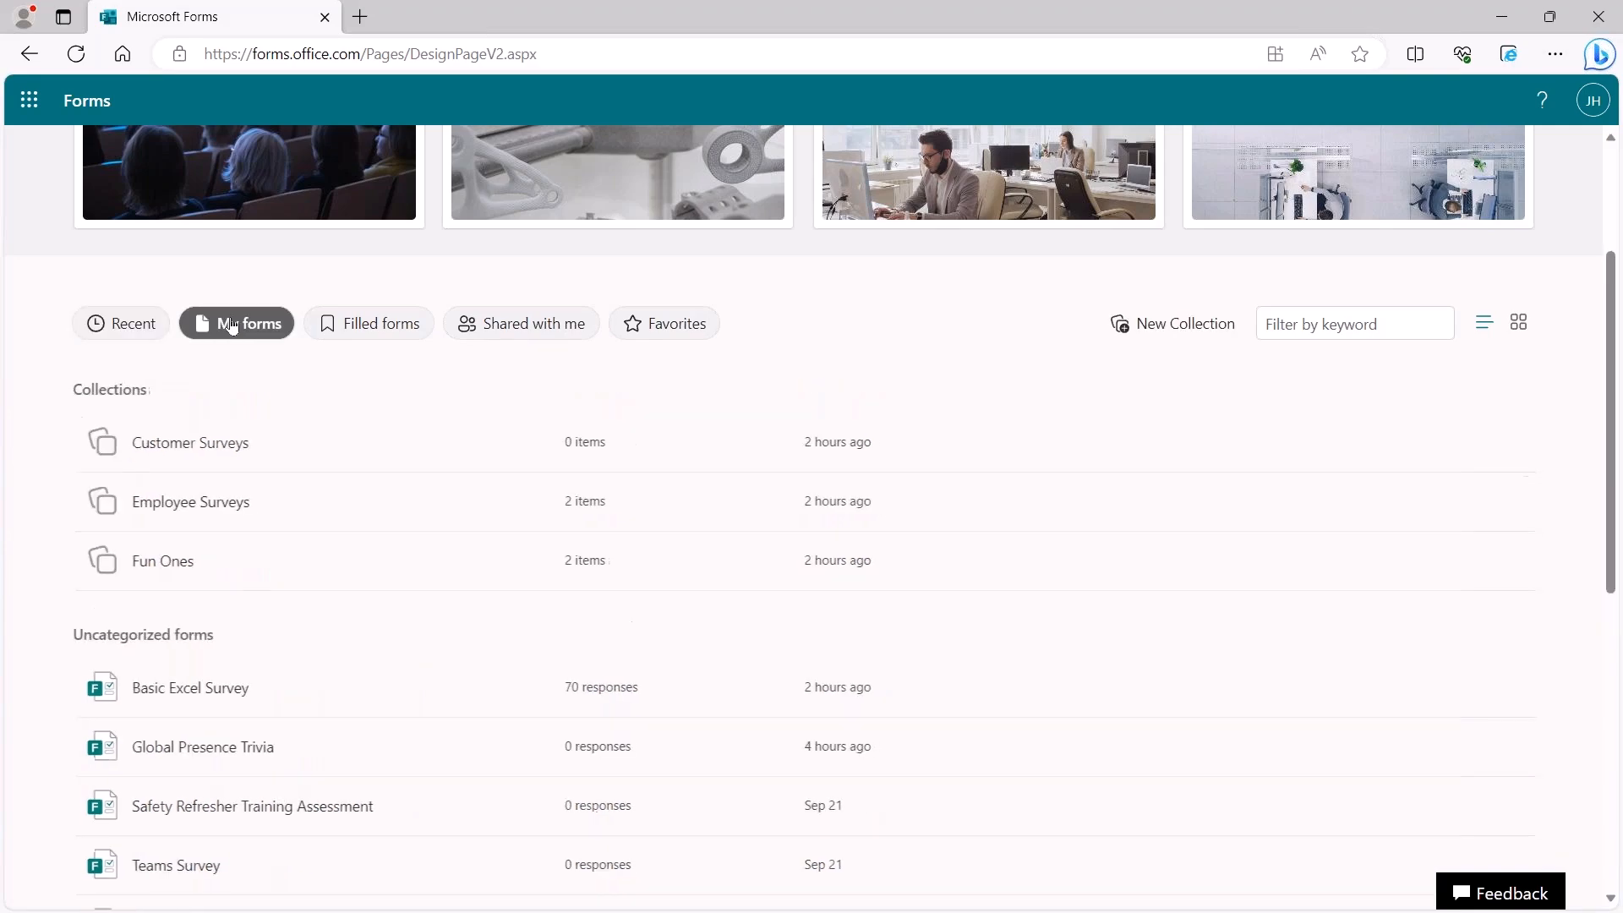
pyautogui.click(357, 325)
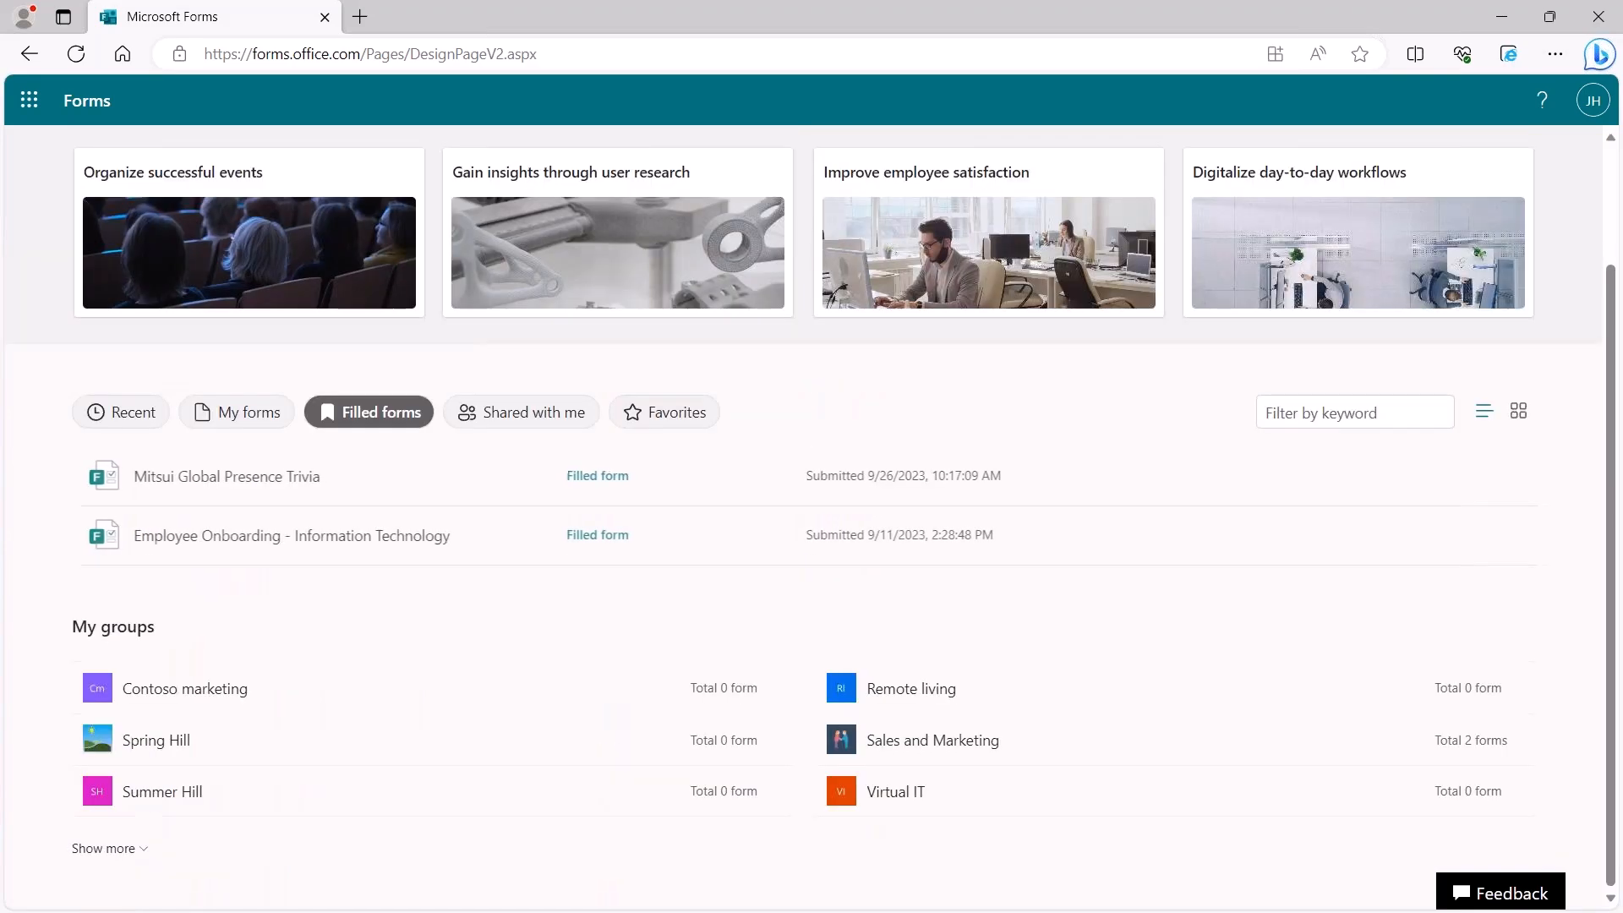
pyautogui.click(480, 414)
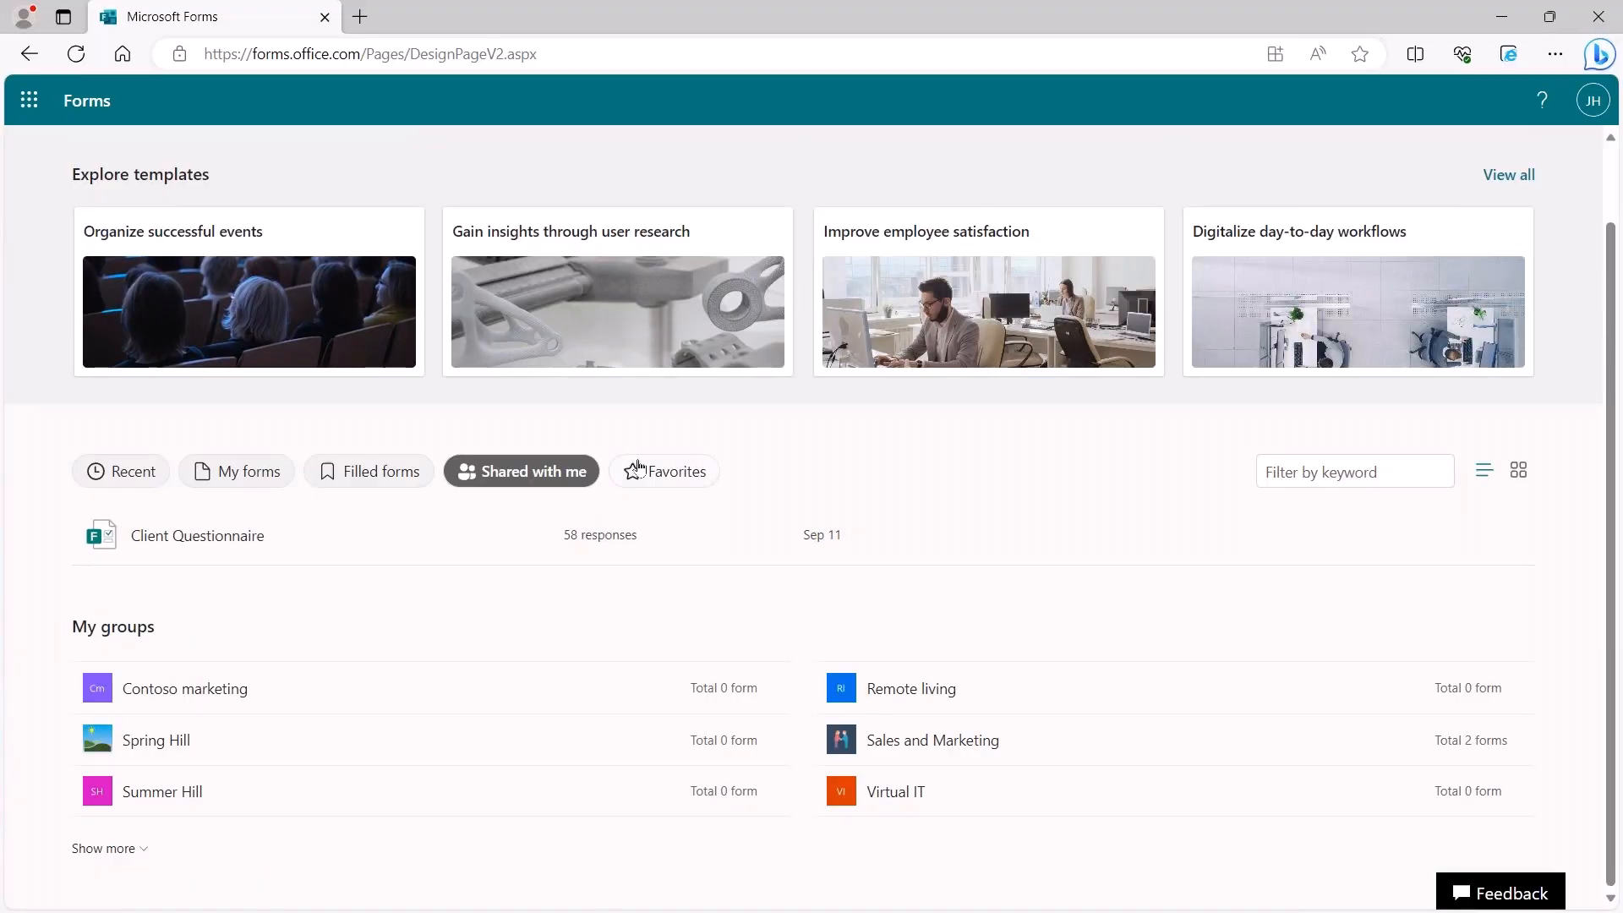
pyautogui.click(645, 469)
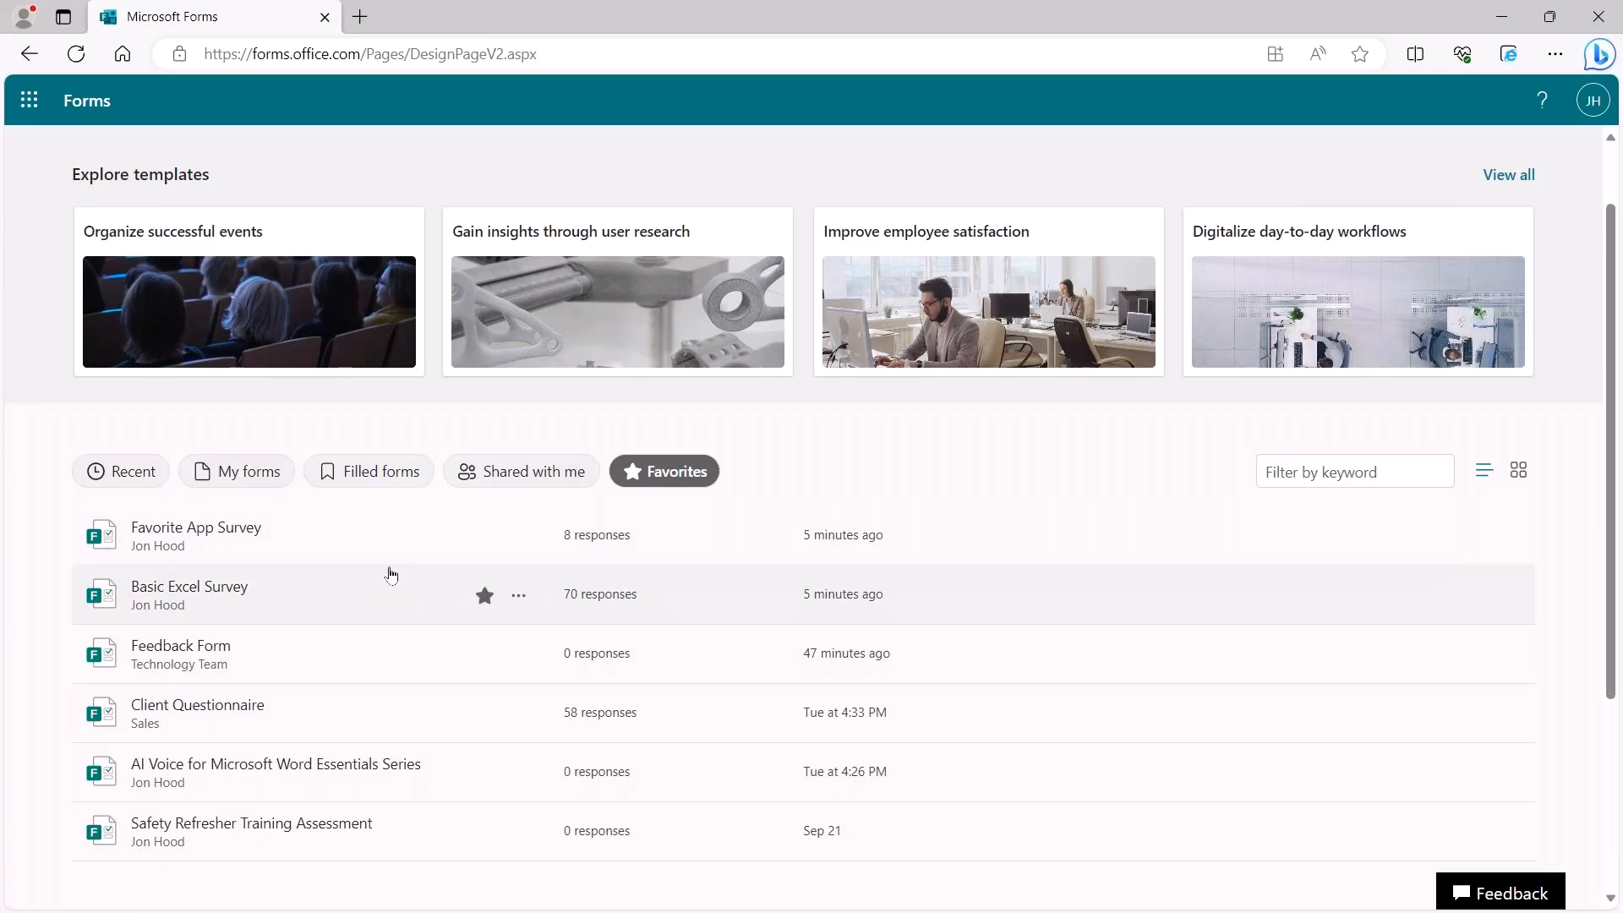
# Step: Review the Shared with me and Filled forms lists again, and examine the collections and uncategorized forms under My forms
pyautogui.click(536, 476)
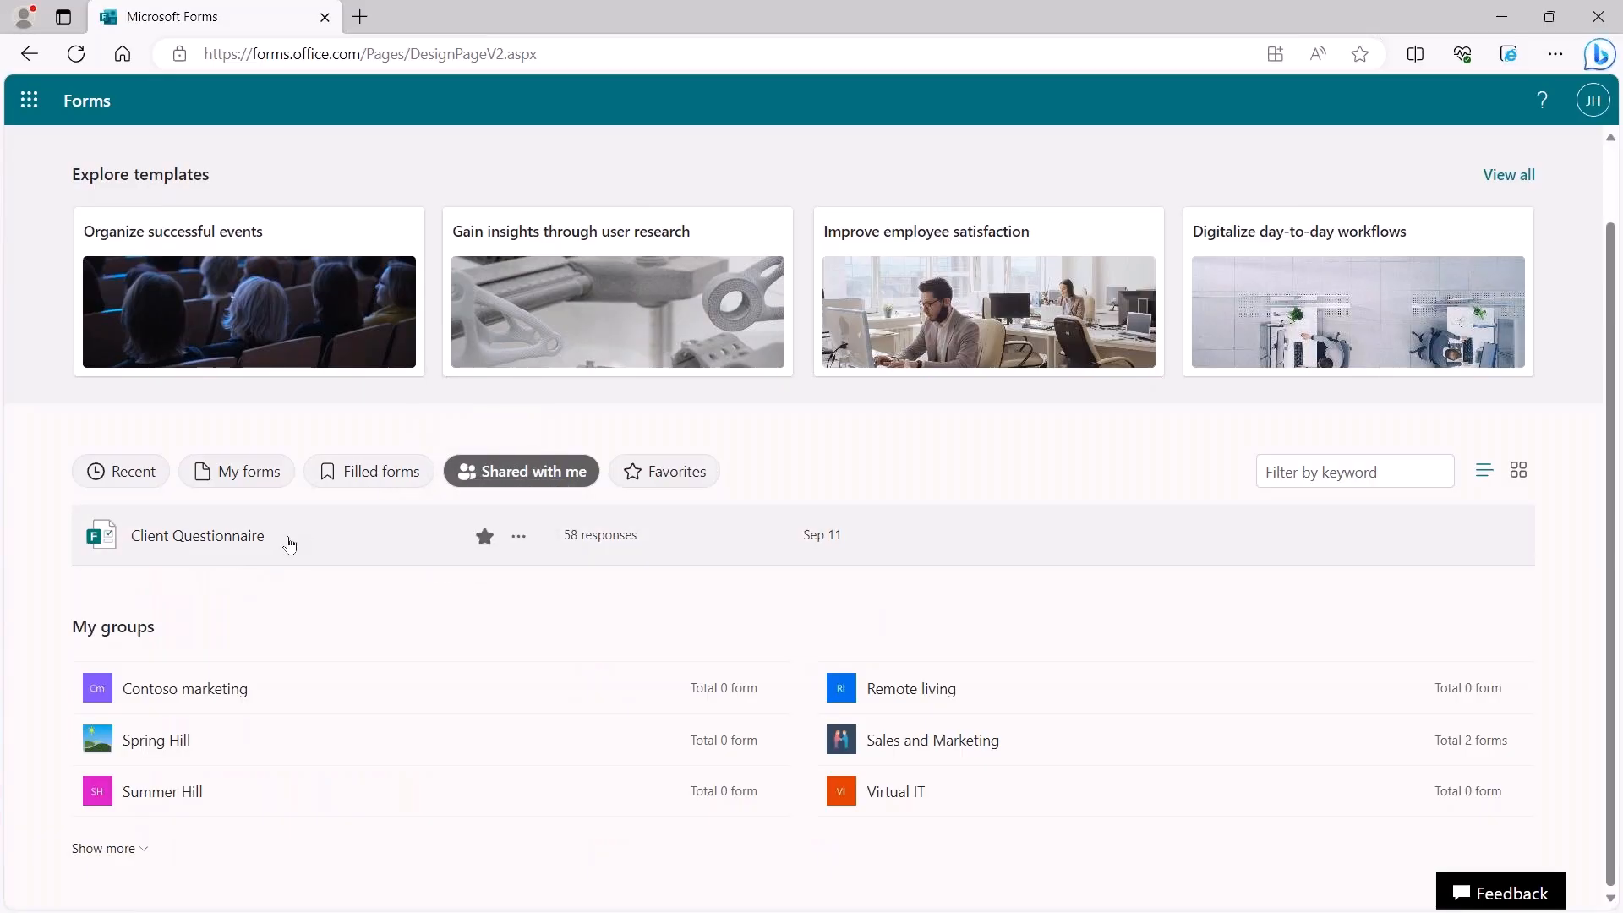
pyautogui.click(386, 474)
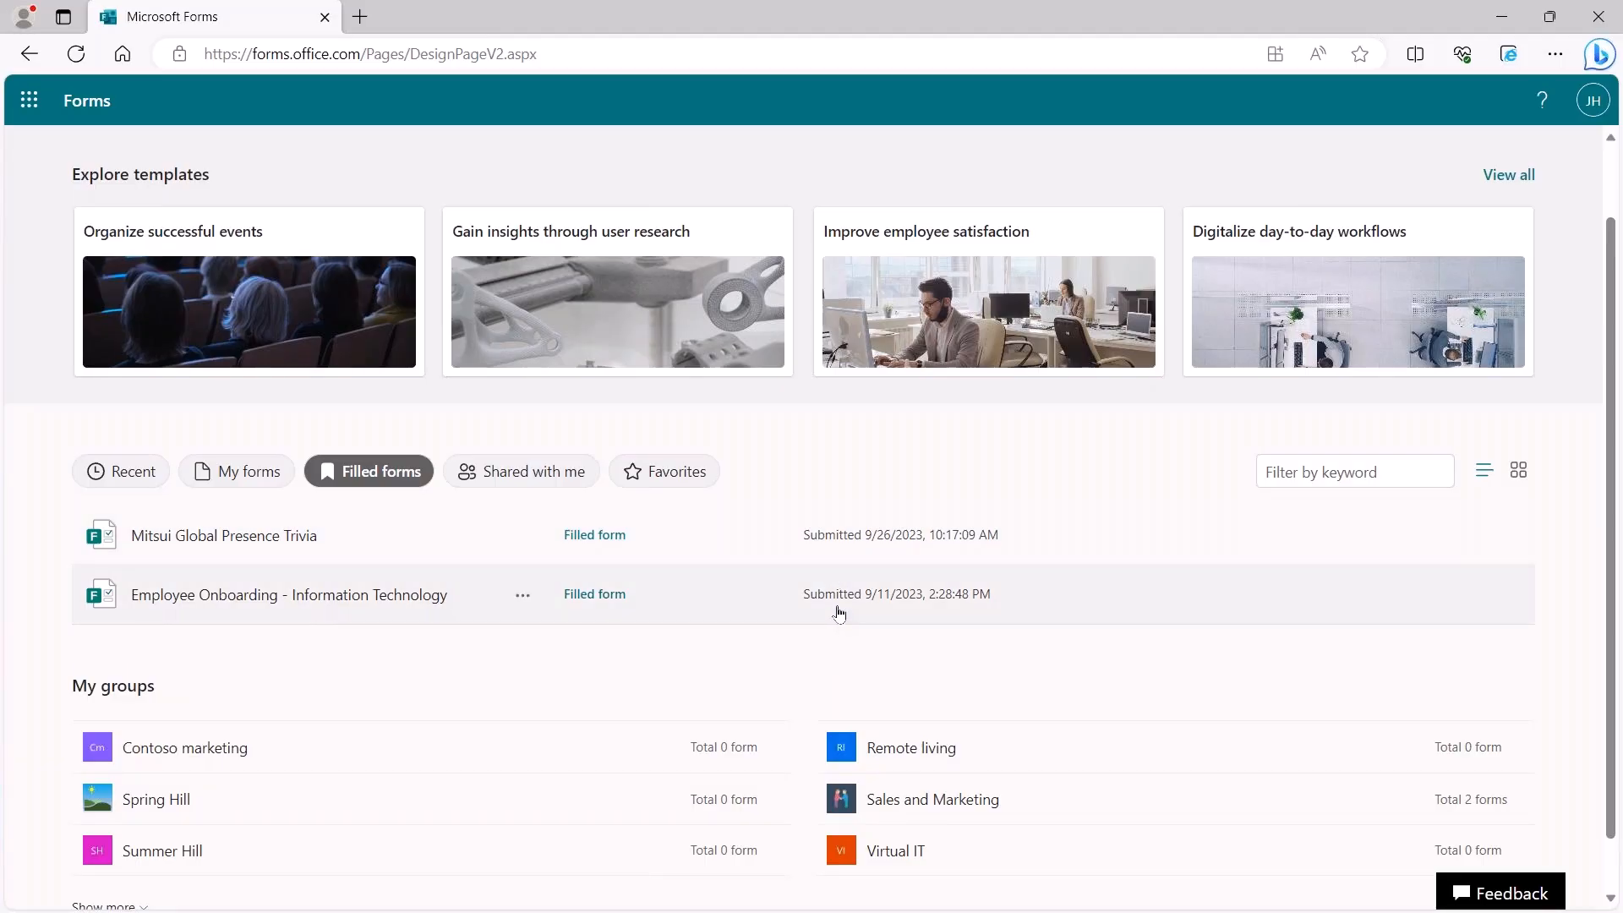
pyautogui.click(253, 473)
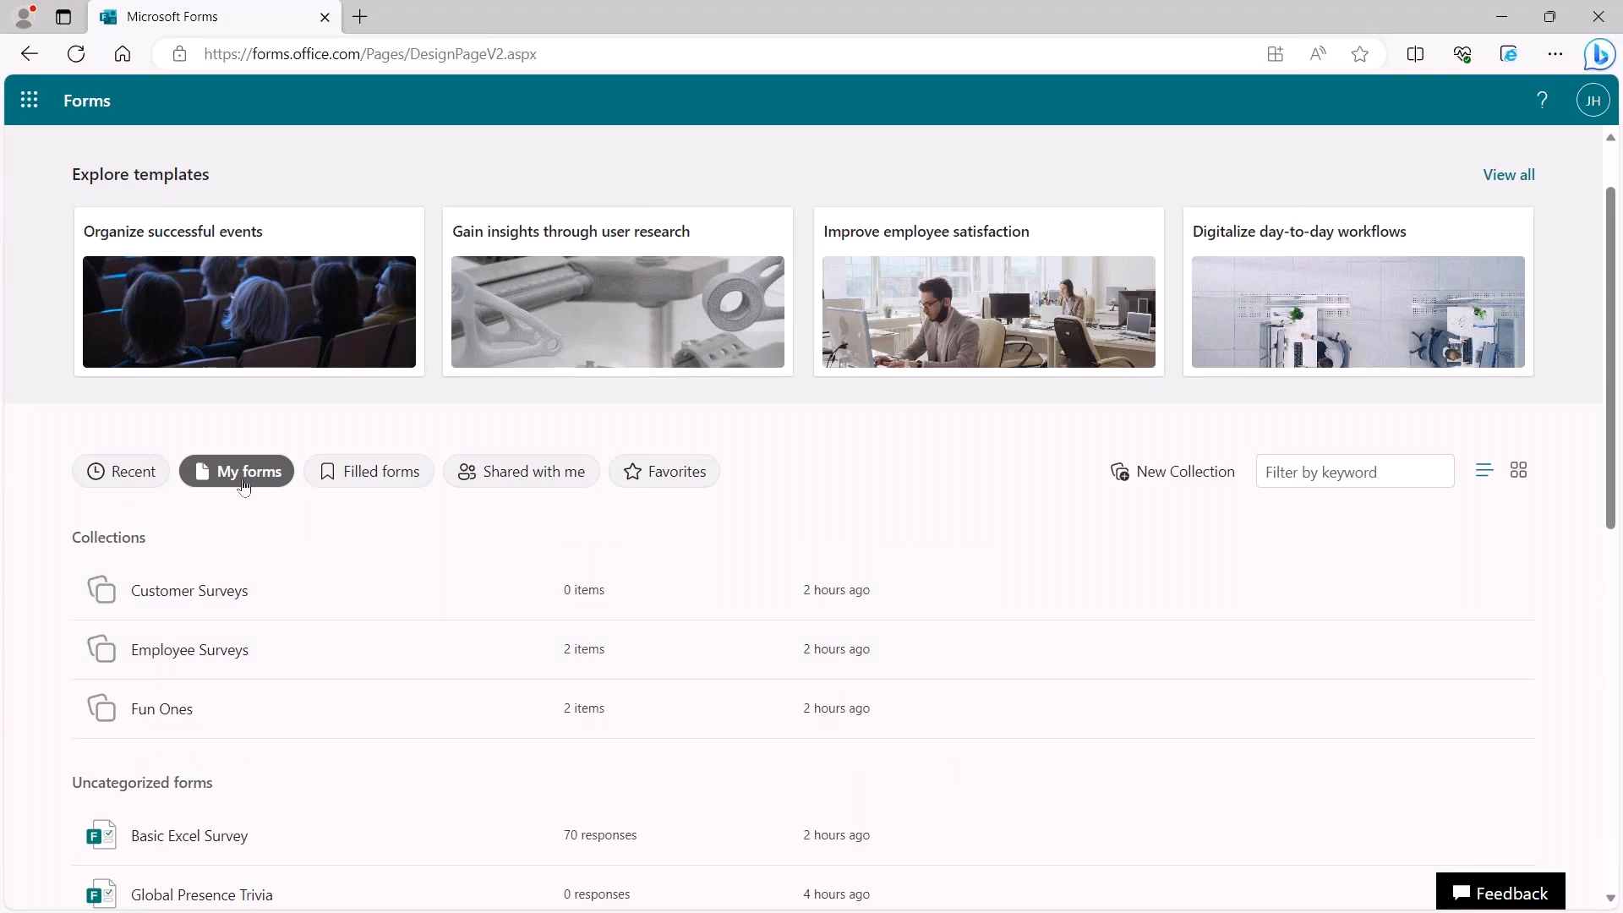
pyautogui.scroll(-2, 228, 481)
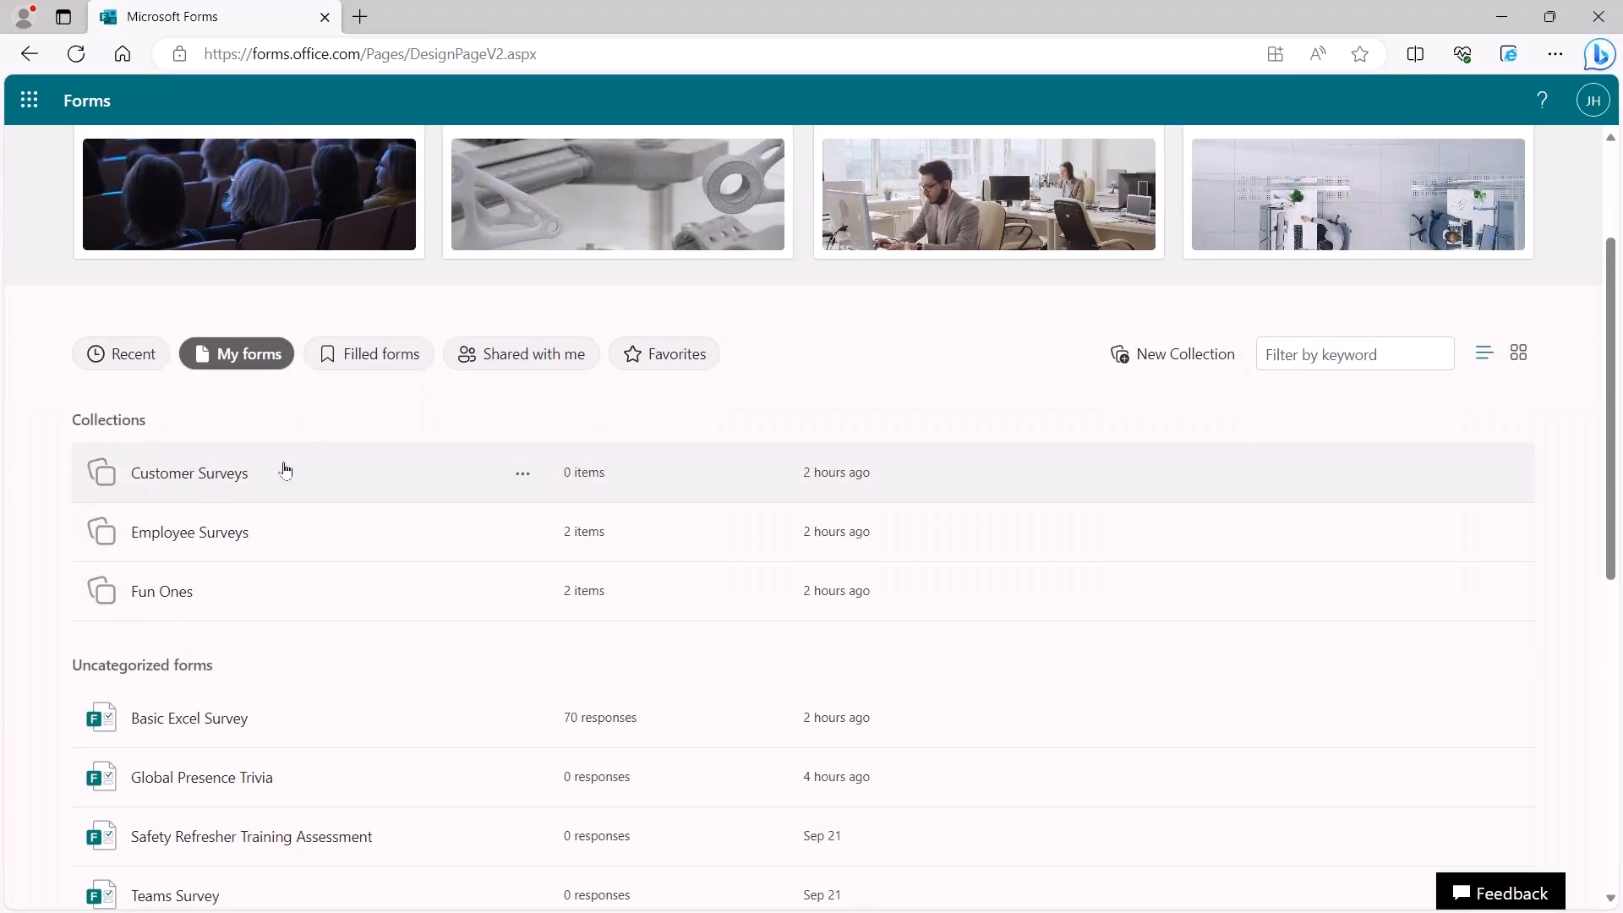
pyautogui.scroll(-2, 287, 467)
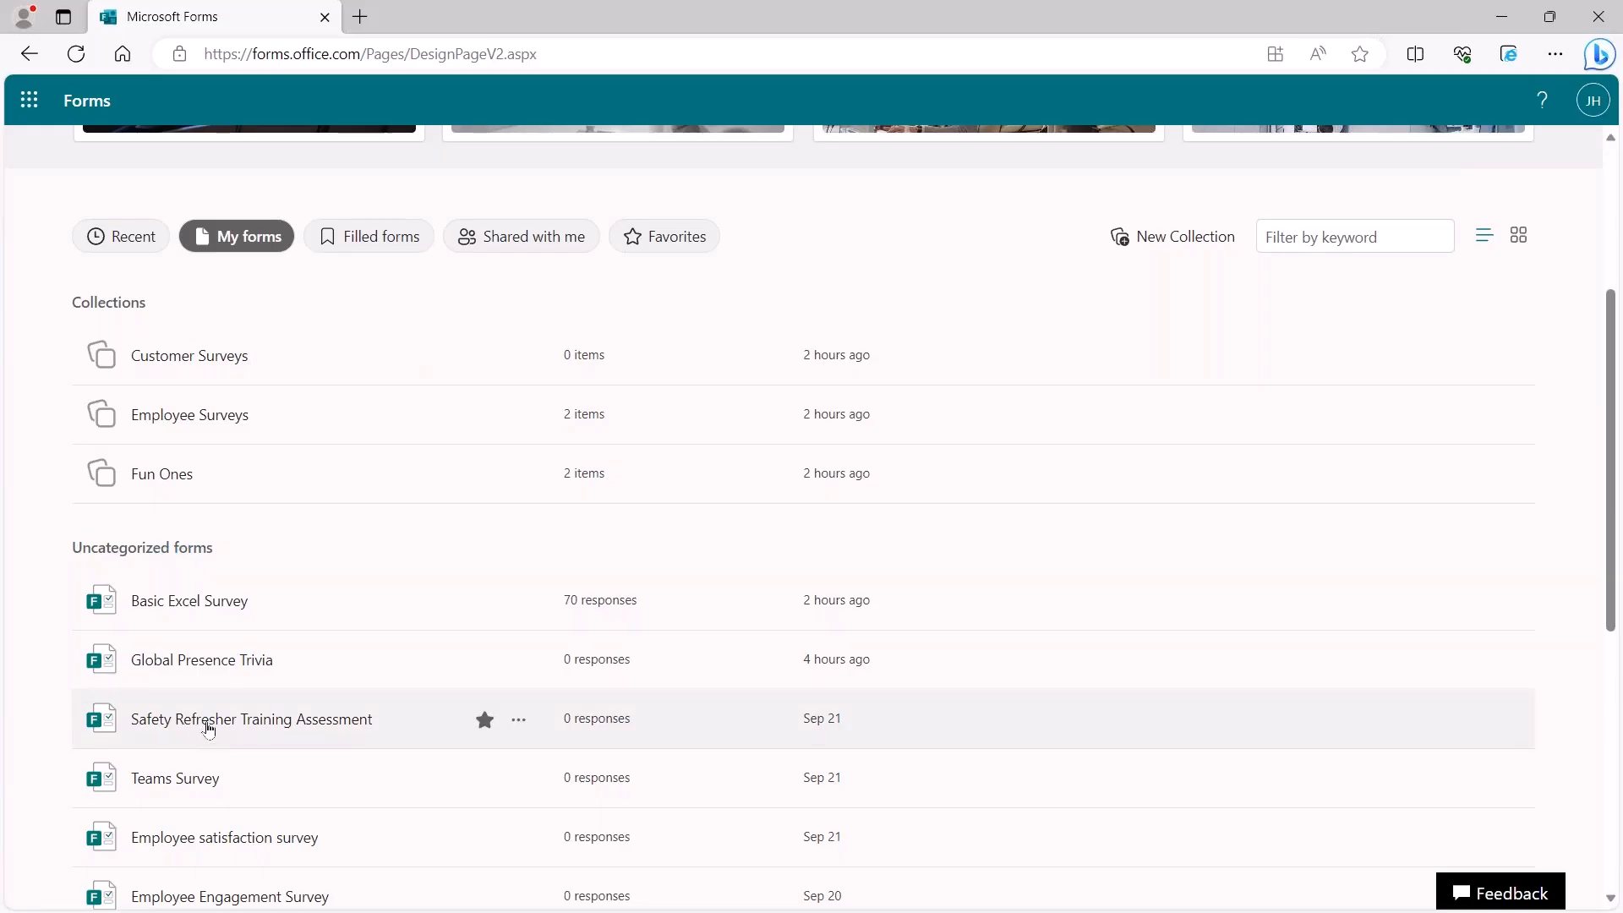
# Step: Filter My forms by the keywords "survey" and "exc", and clear the filter
pyautogui.click(1320, 236)
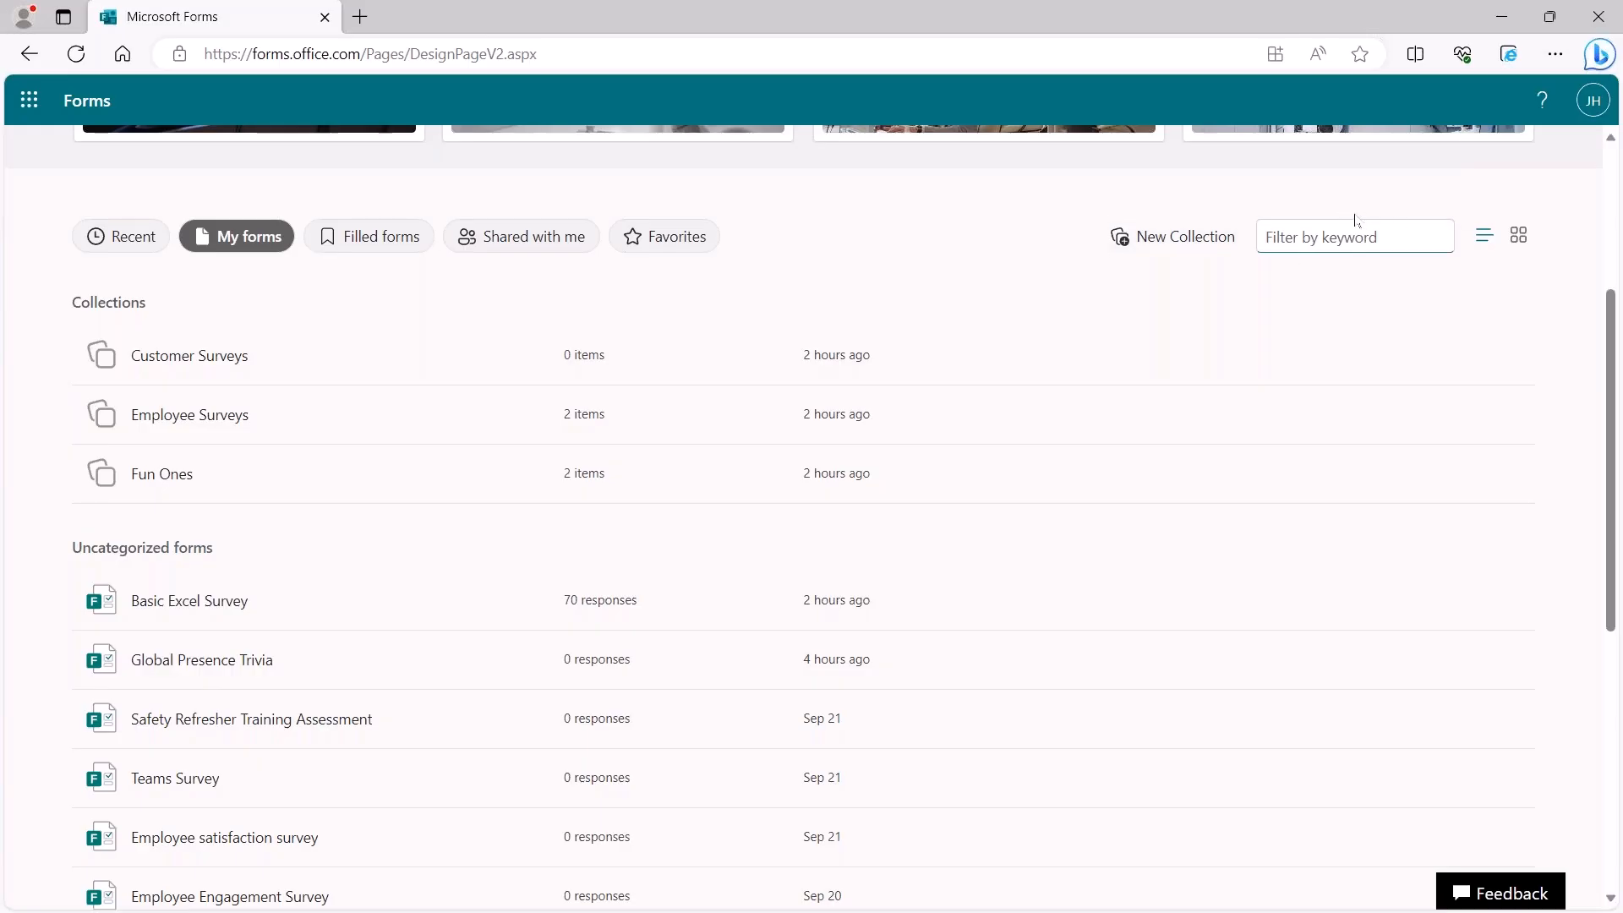
pyautogui.write('survey')
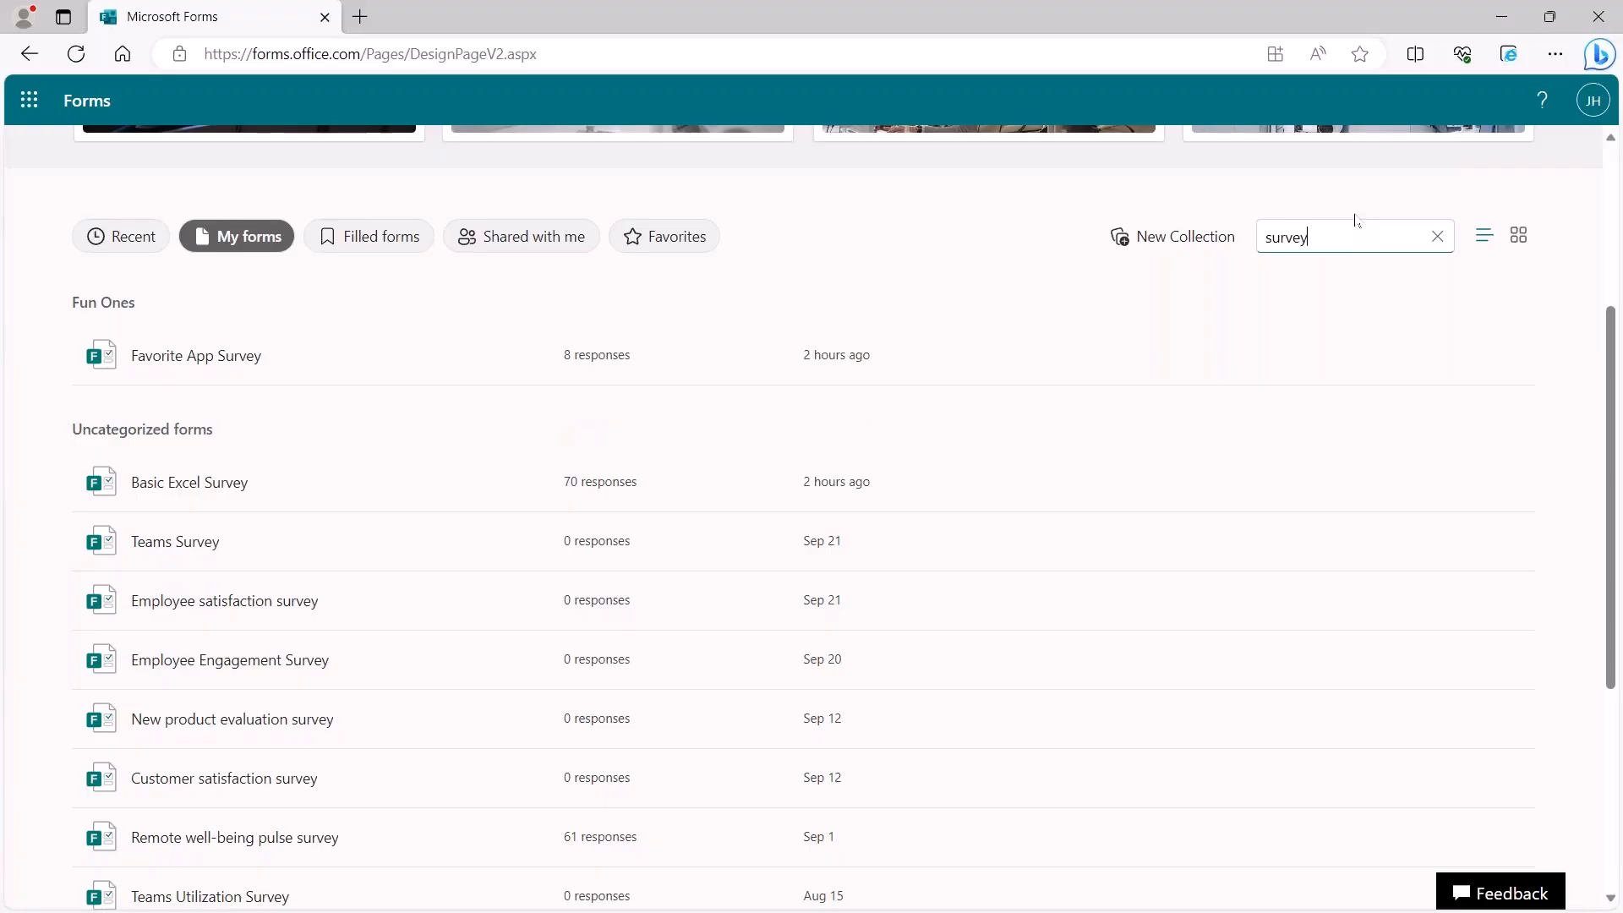
pyautogui.press('BackSpace')
pyautogui.press('BackSpace')
pyautogui.write('exc')
pyautogui.press('BackSpace')
pyautogui.press('BackSpace')
pyautogui.press('BackSpace')
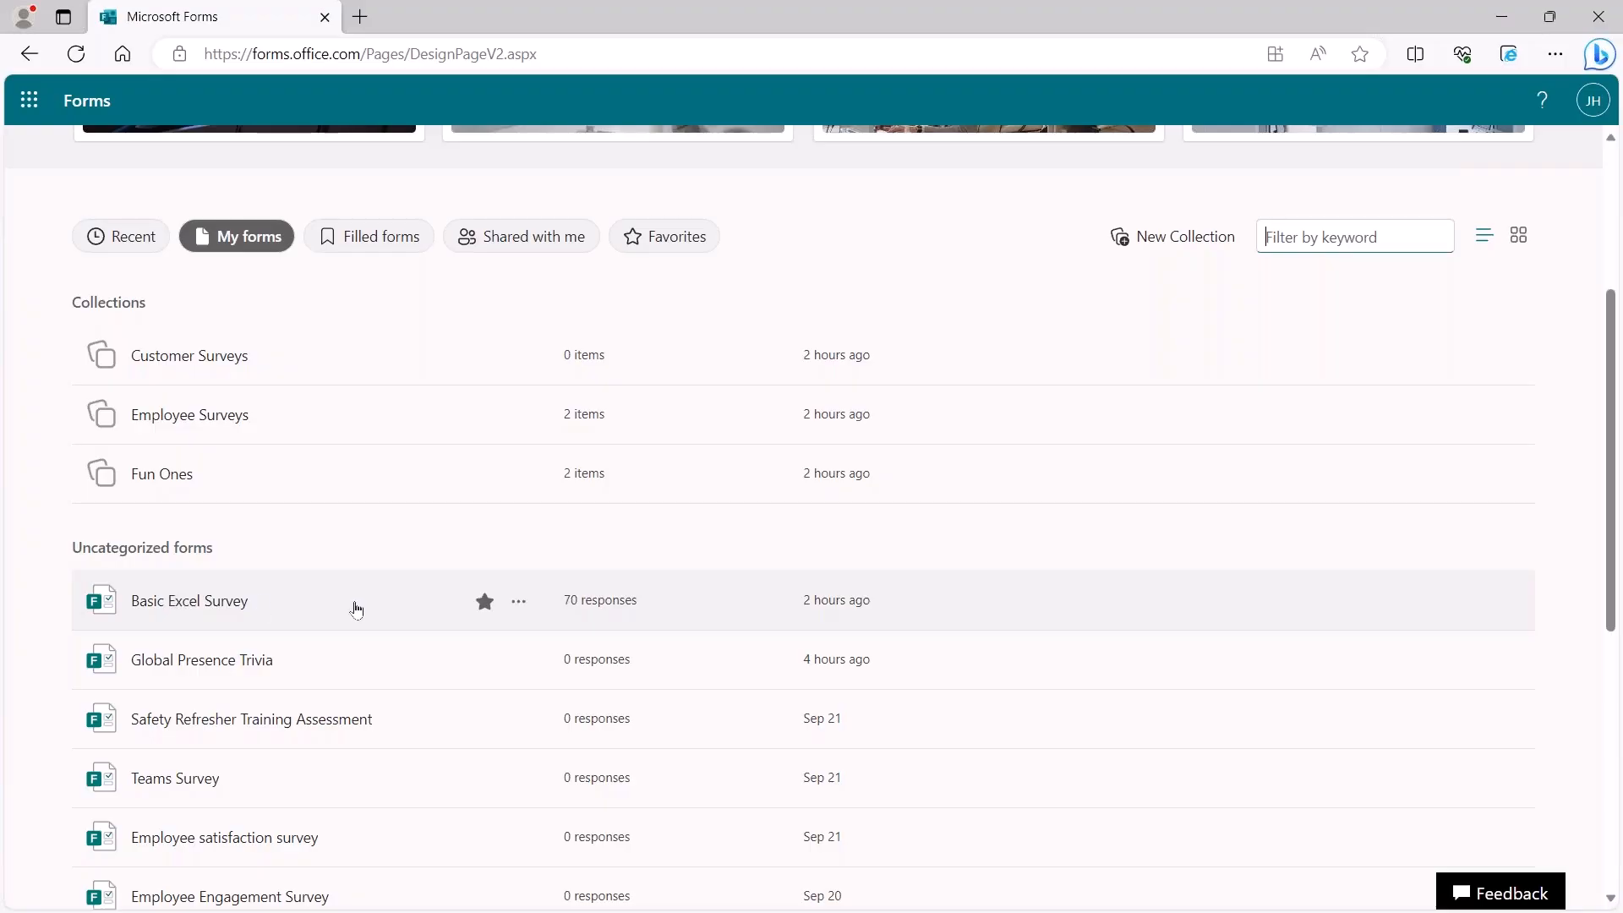
# Step: Check which collections Global Presence Trivia can be moved to, and look inside the Customer Surveys and Fun Ones collections
pyautogui.click(520, 662)
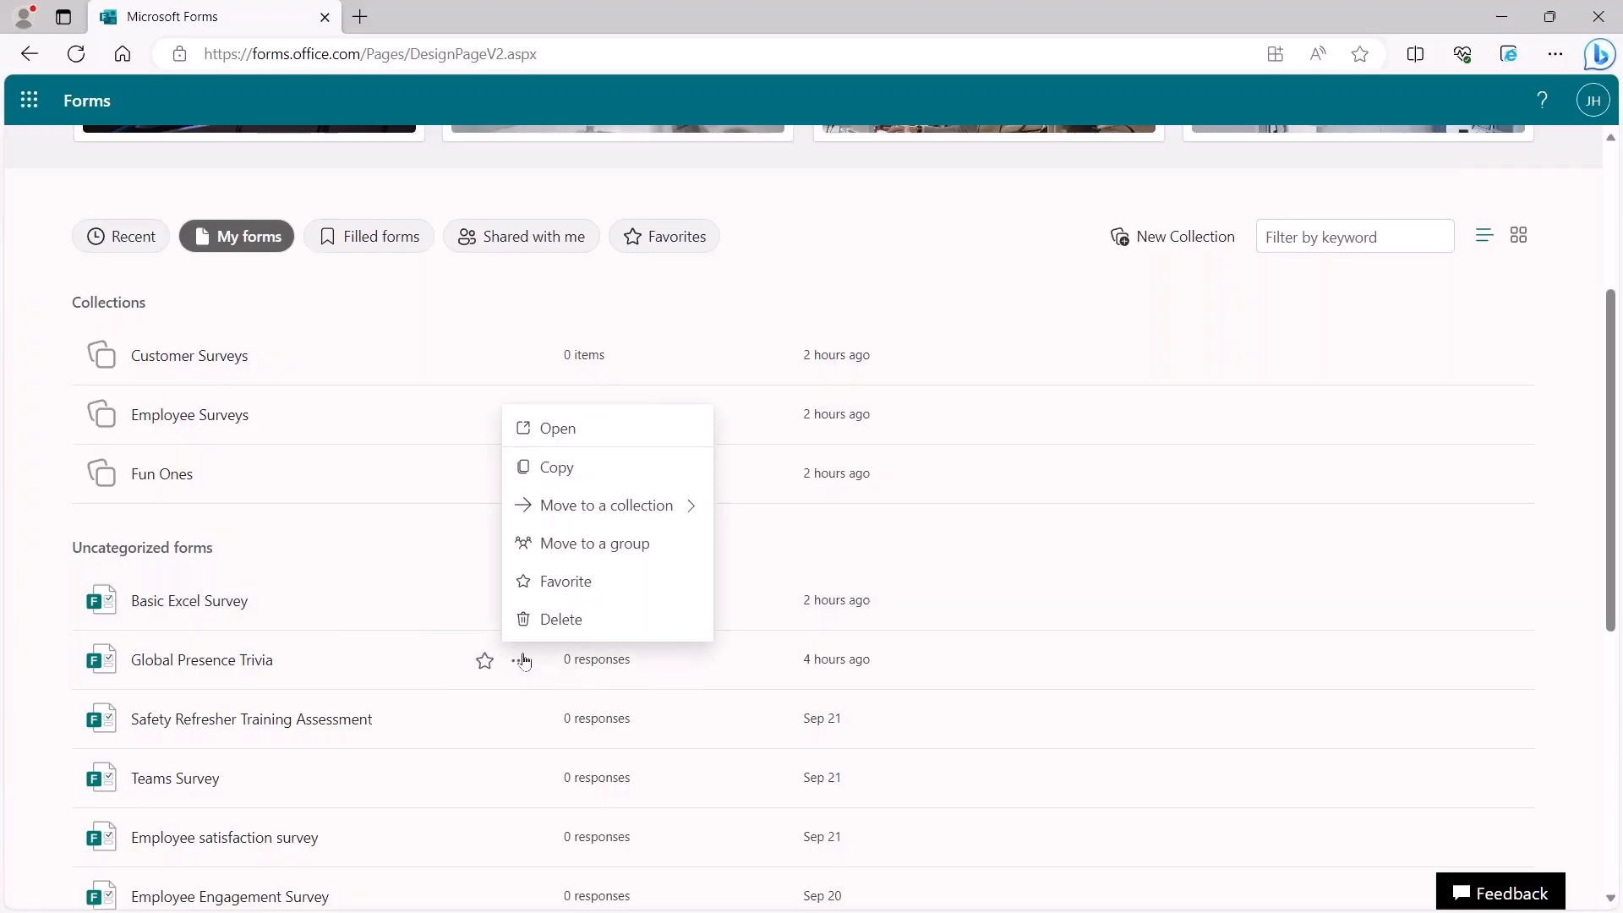
pyautogui.moveTo(637, 503)
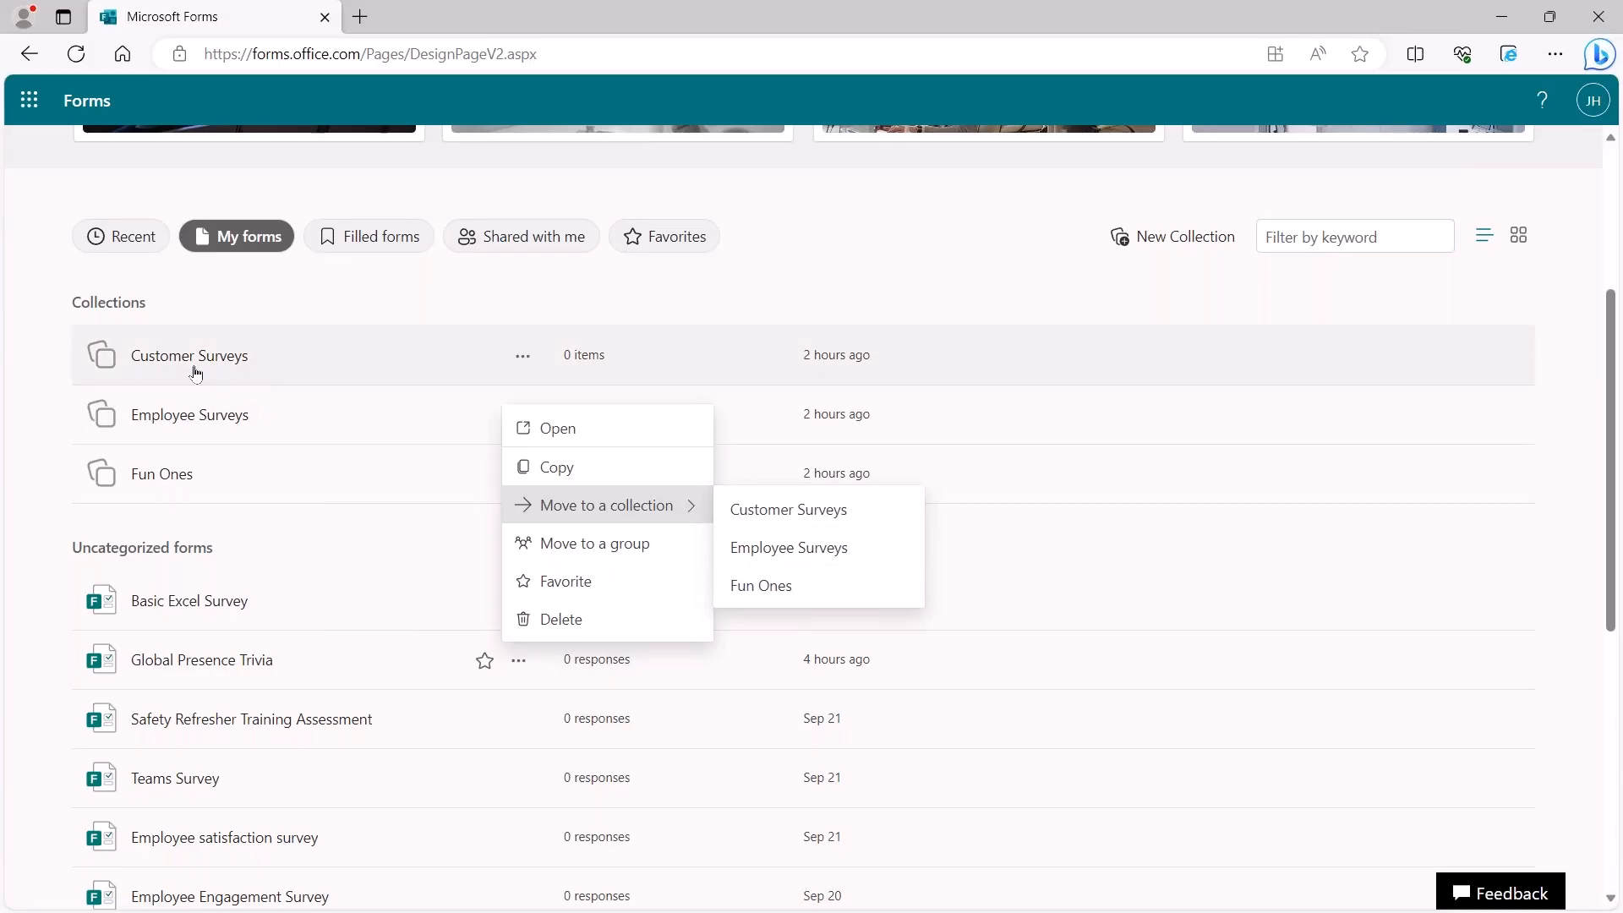
pyautogui.click(192, 364)
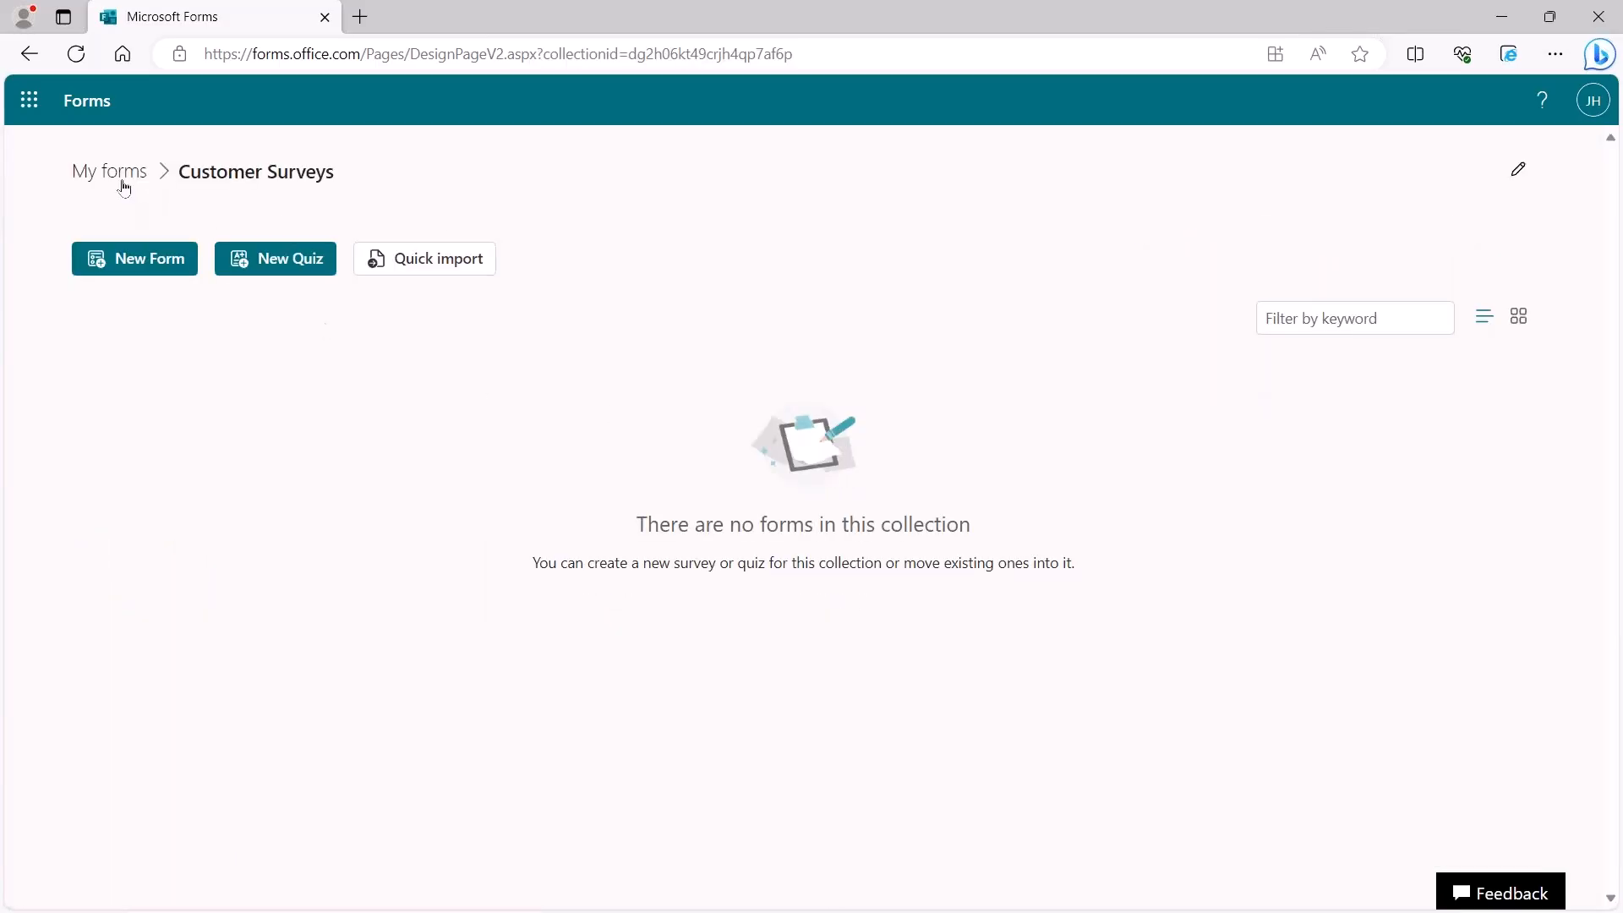
pyautogui.click(93, 172)
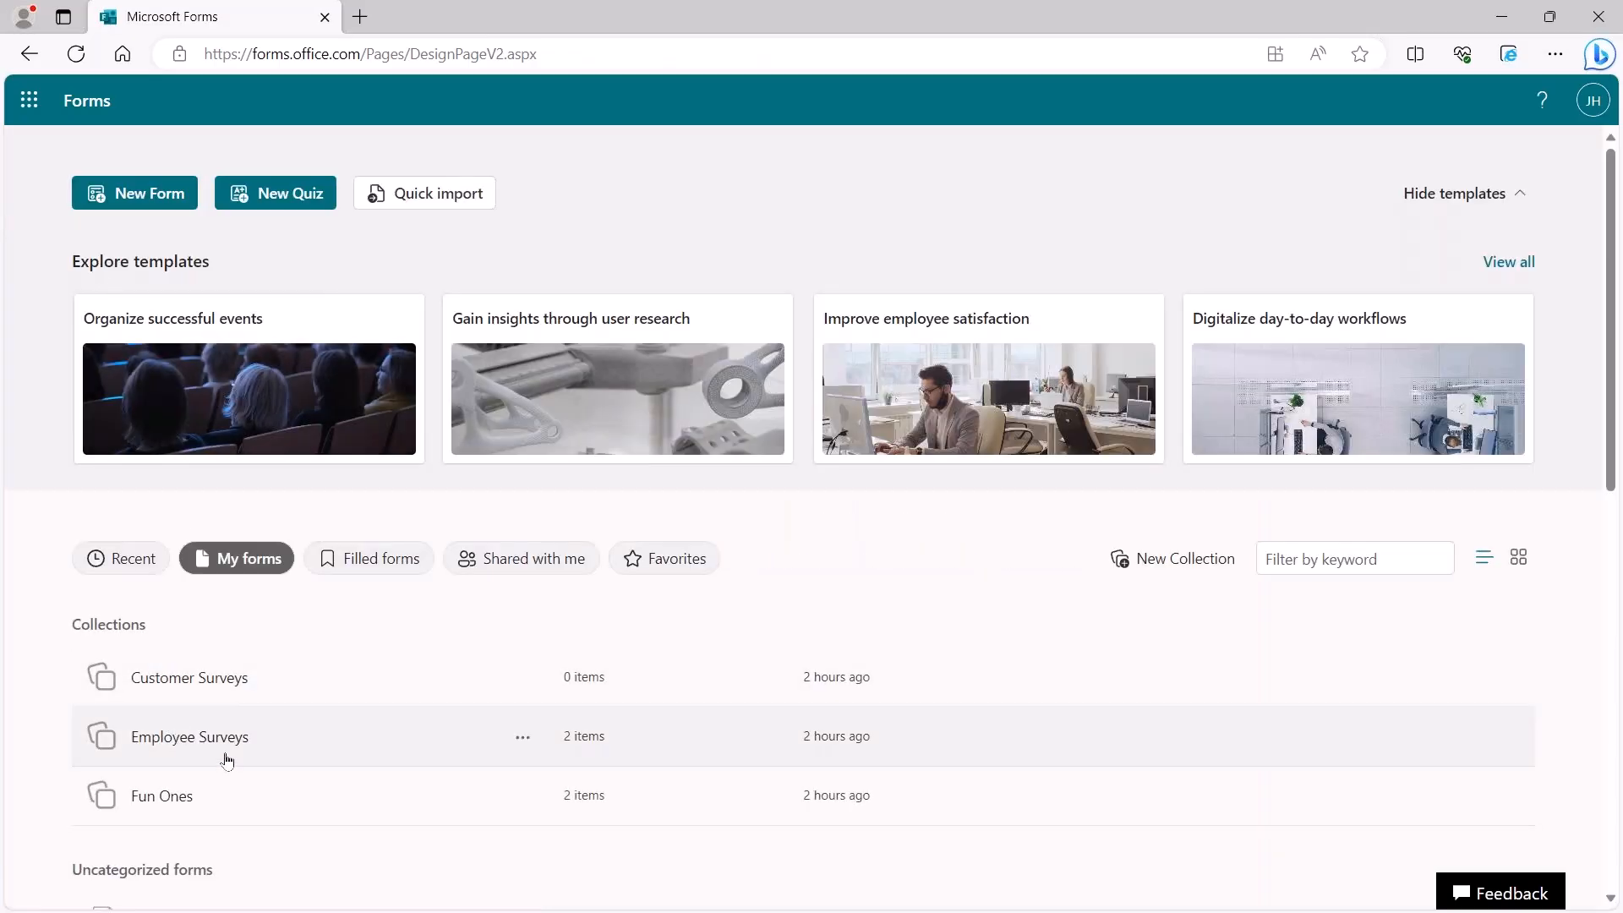
pyautogui.click(169, 799)
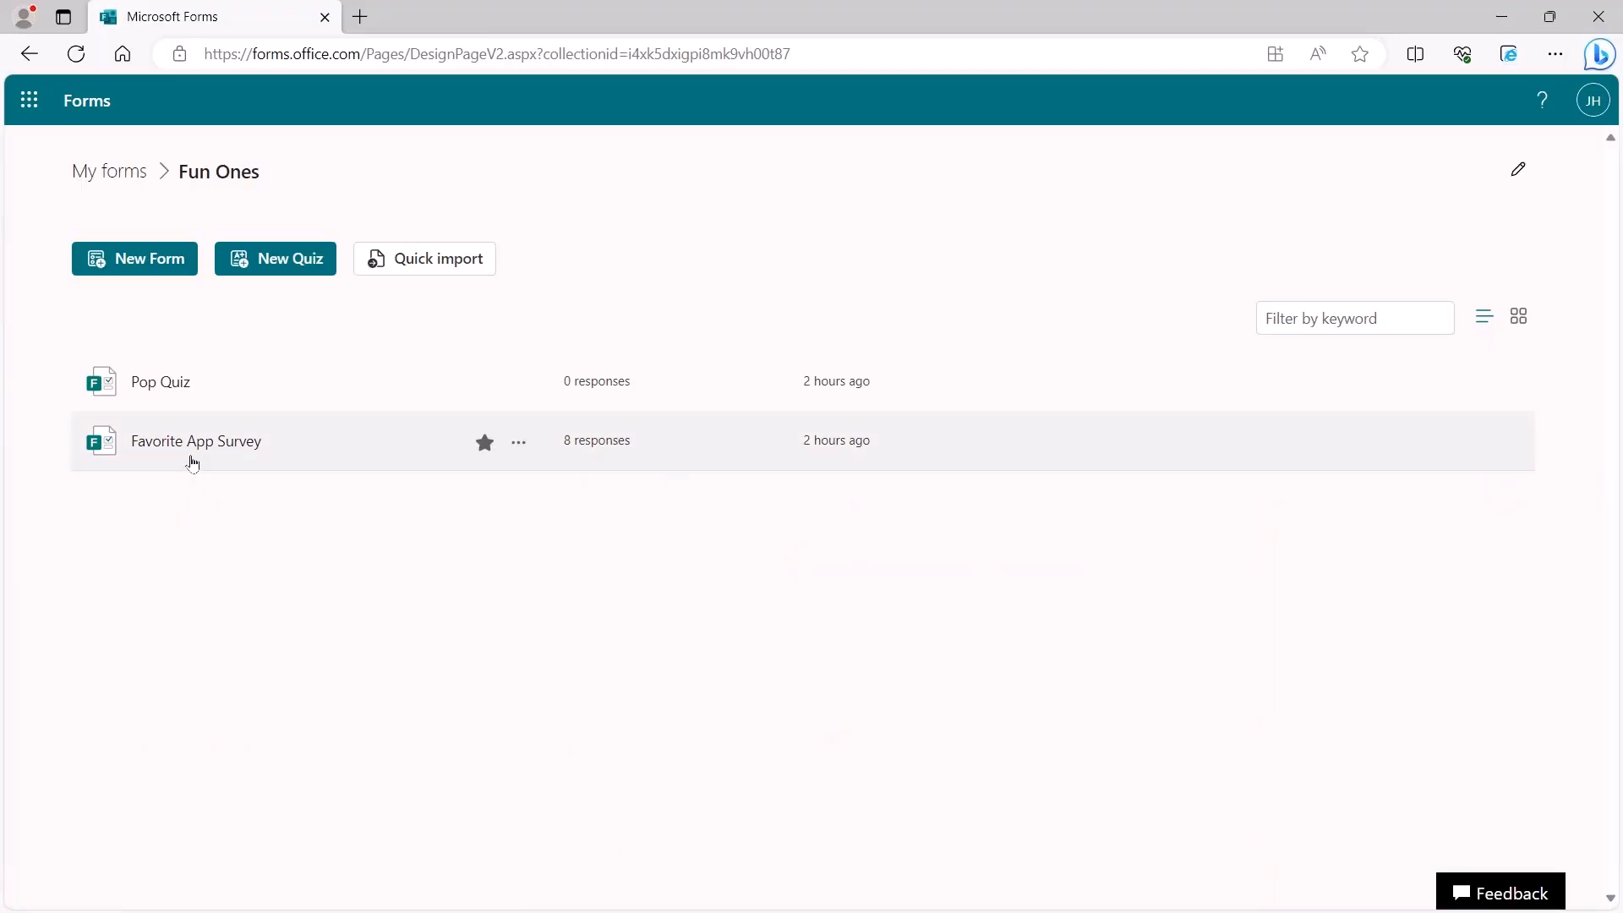
pyautogui.click(123, 173)
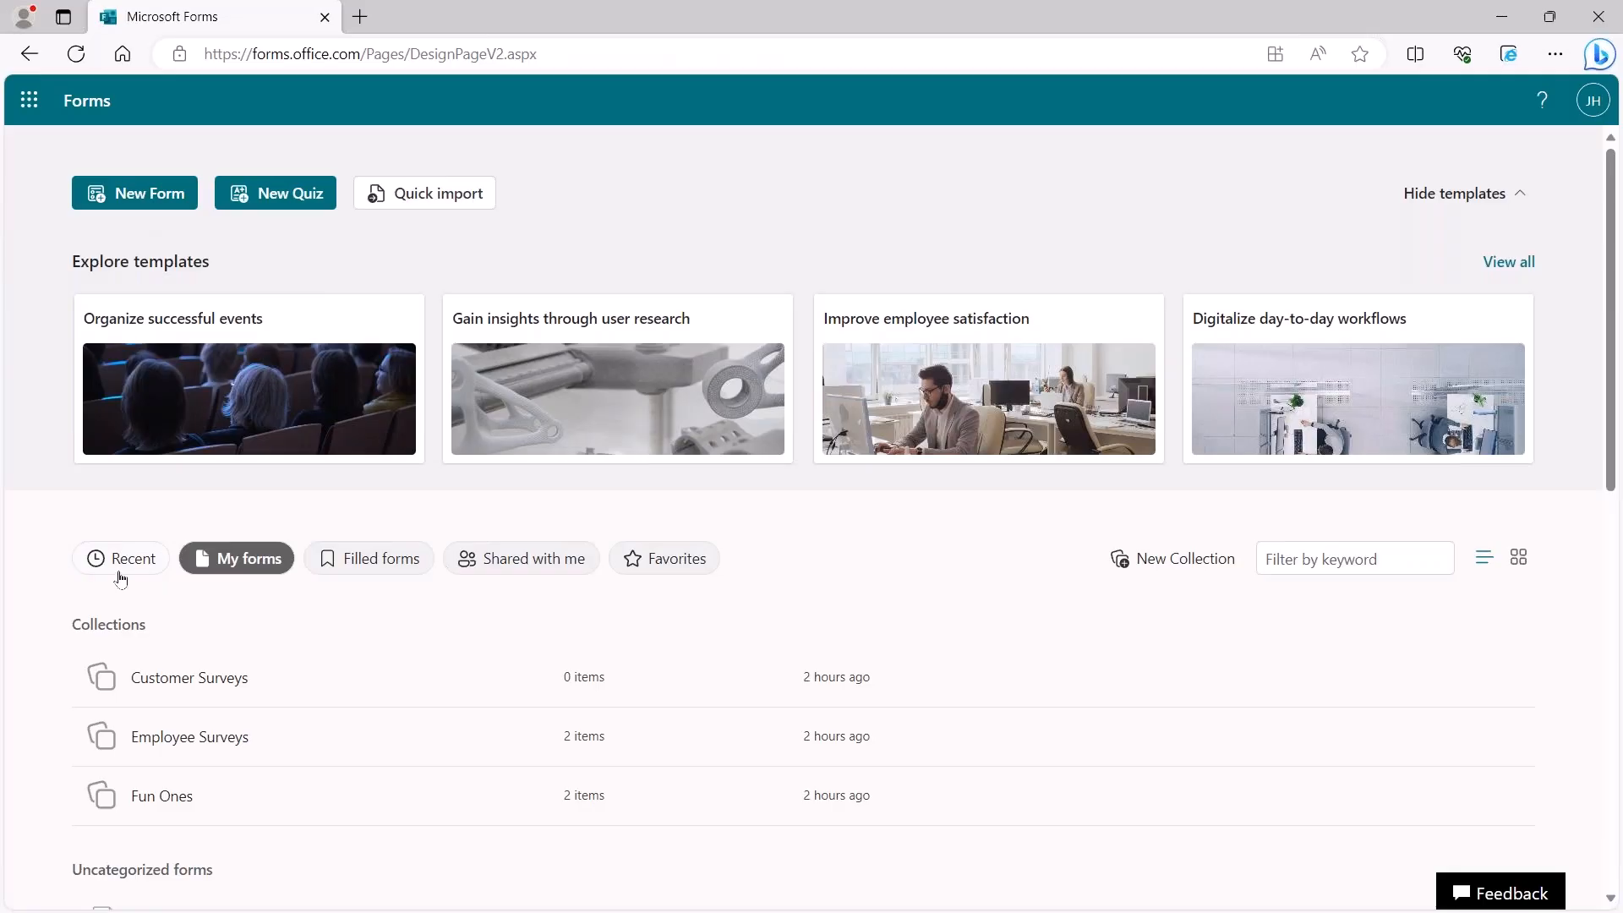
# Step: Revisit the Shared with me and Filled forms lists, then look over the collections and individual forms in My forms
pyautogui.click(525, 565)
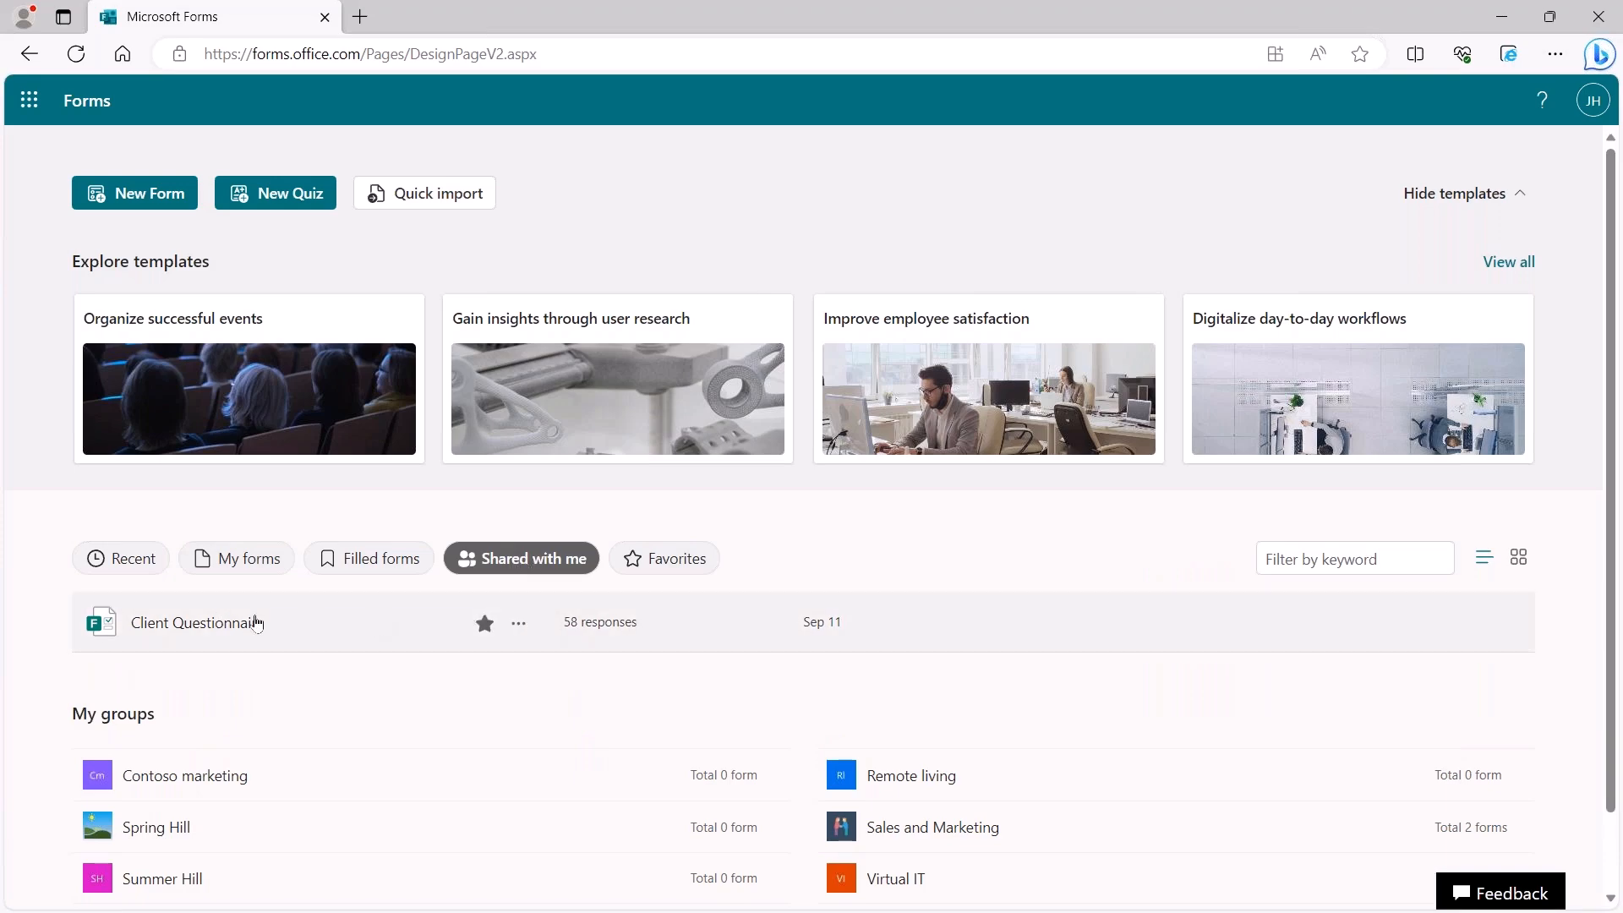
pyautogui.click(373, 562)
pyautogui.click(521, 576)
pyautogui.click(241, 559)
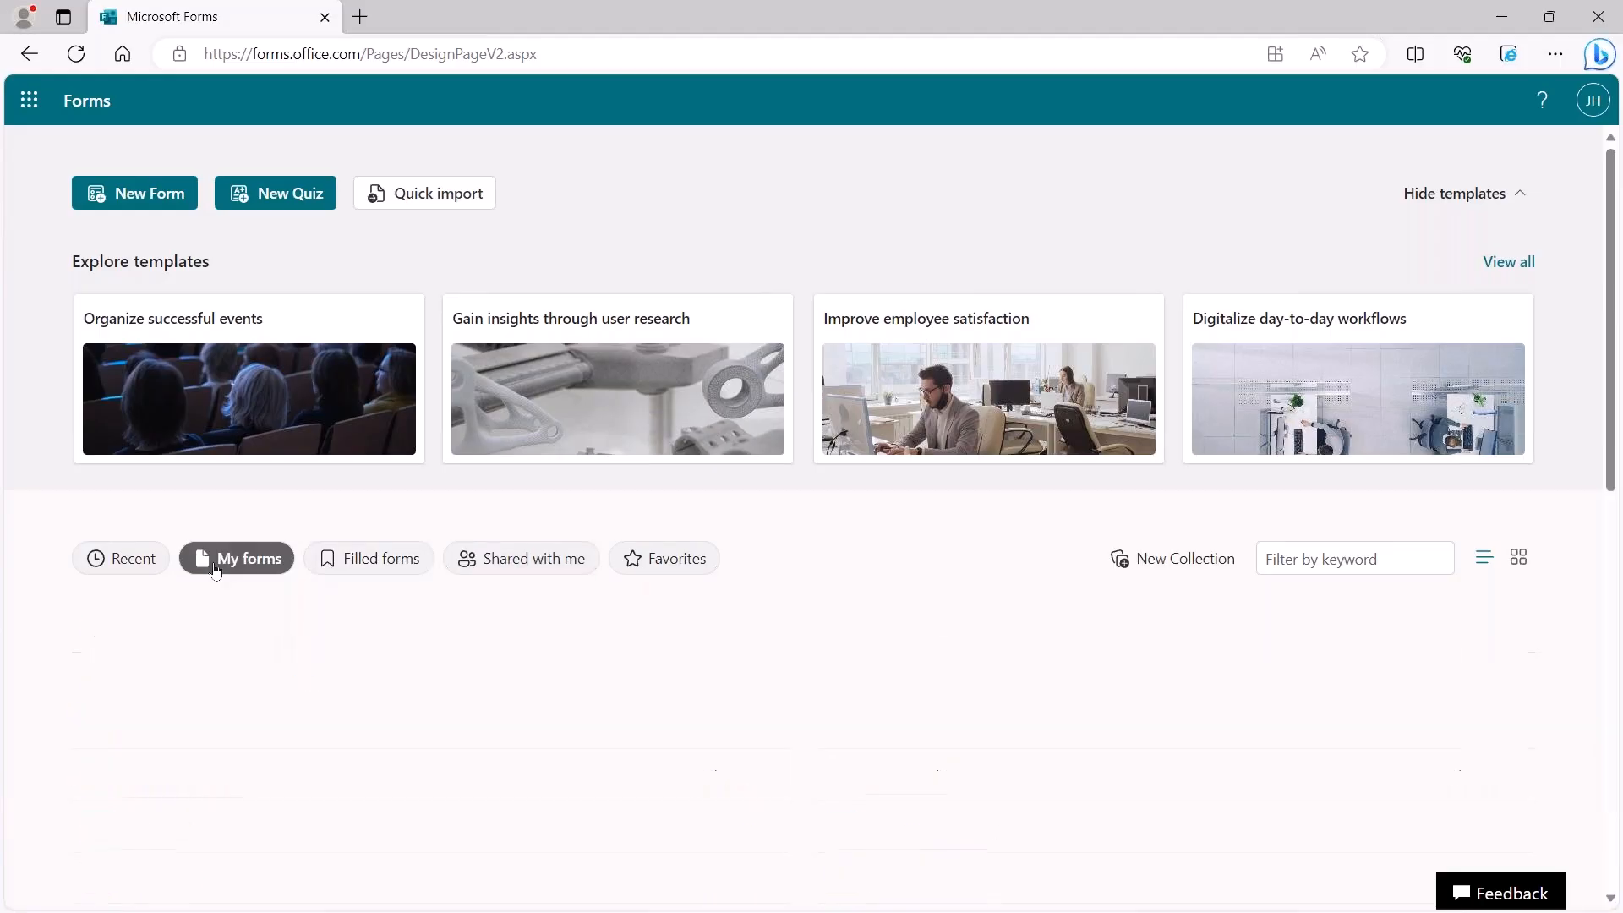
pyautogui.scroll(-5, 141, 818)
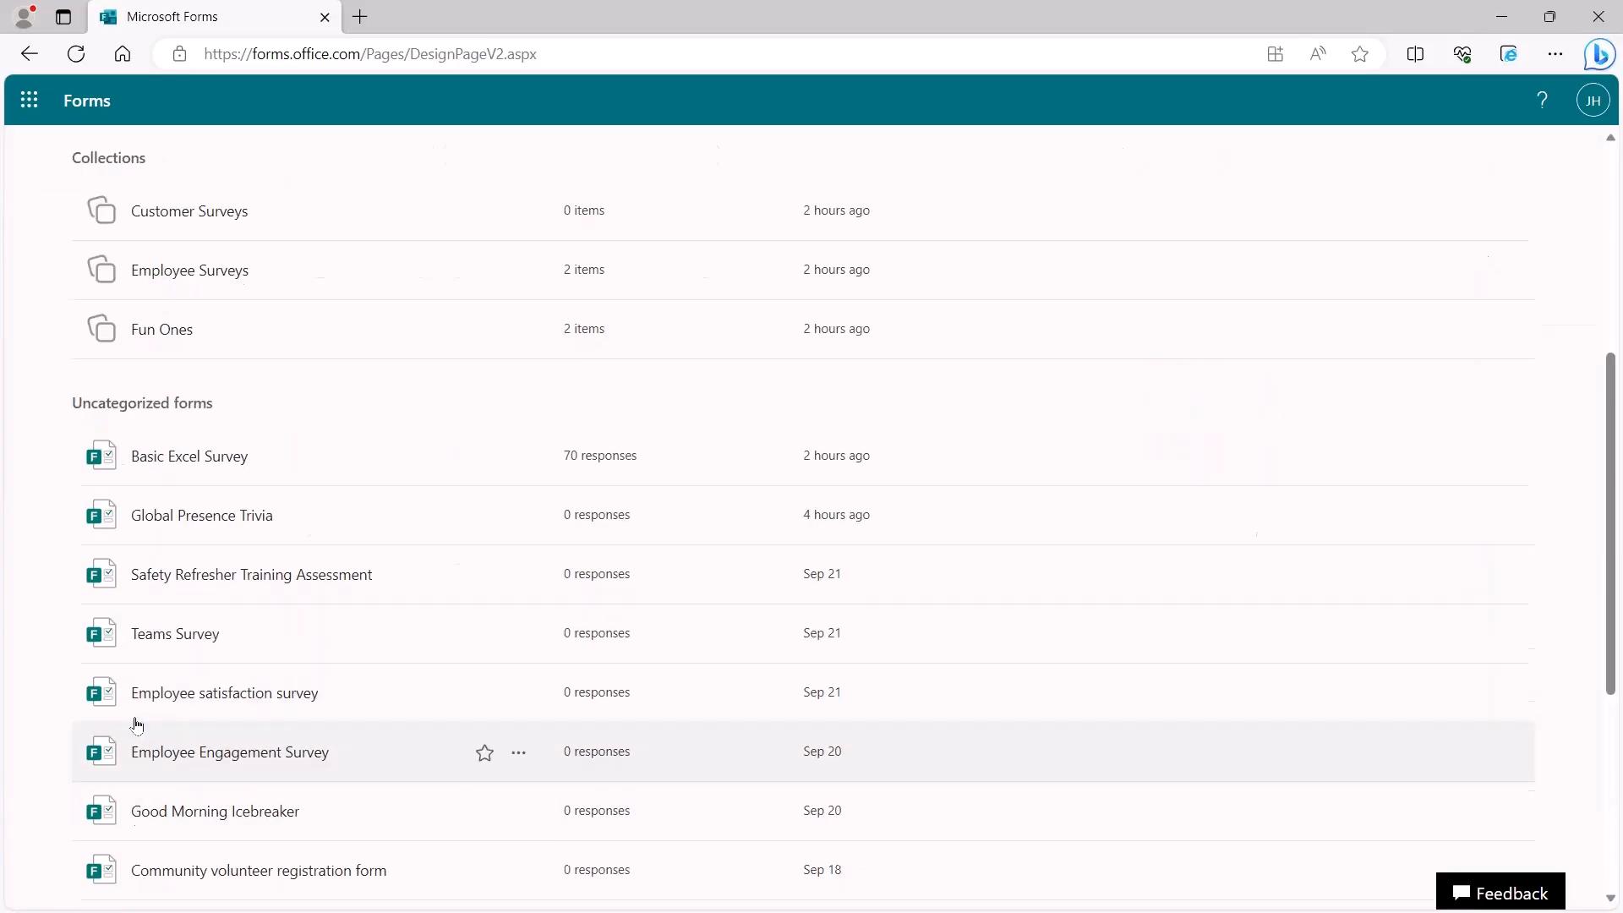
pyautogui.scroll(4, 211, 348)
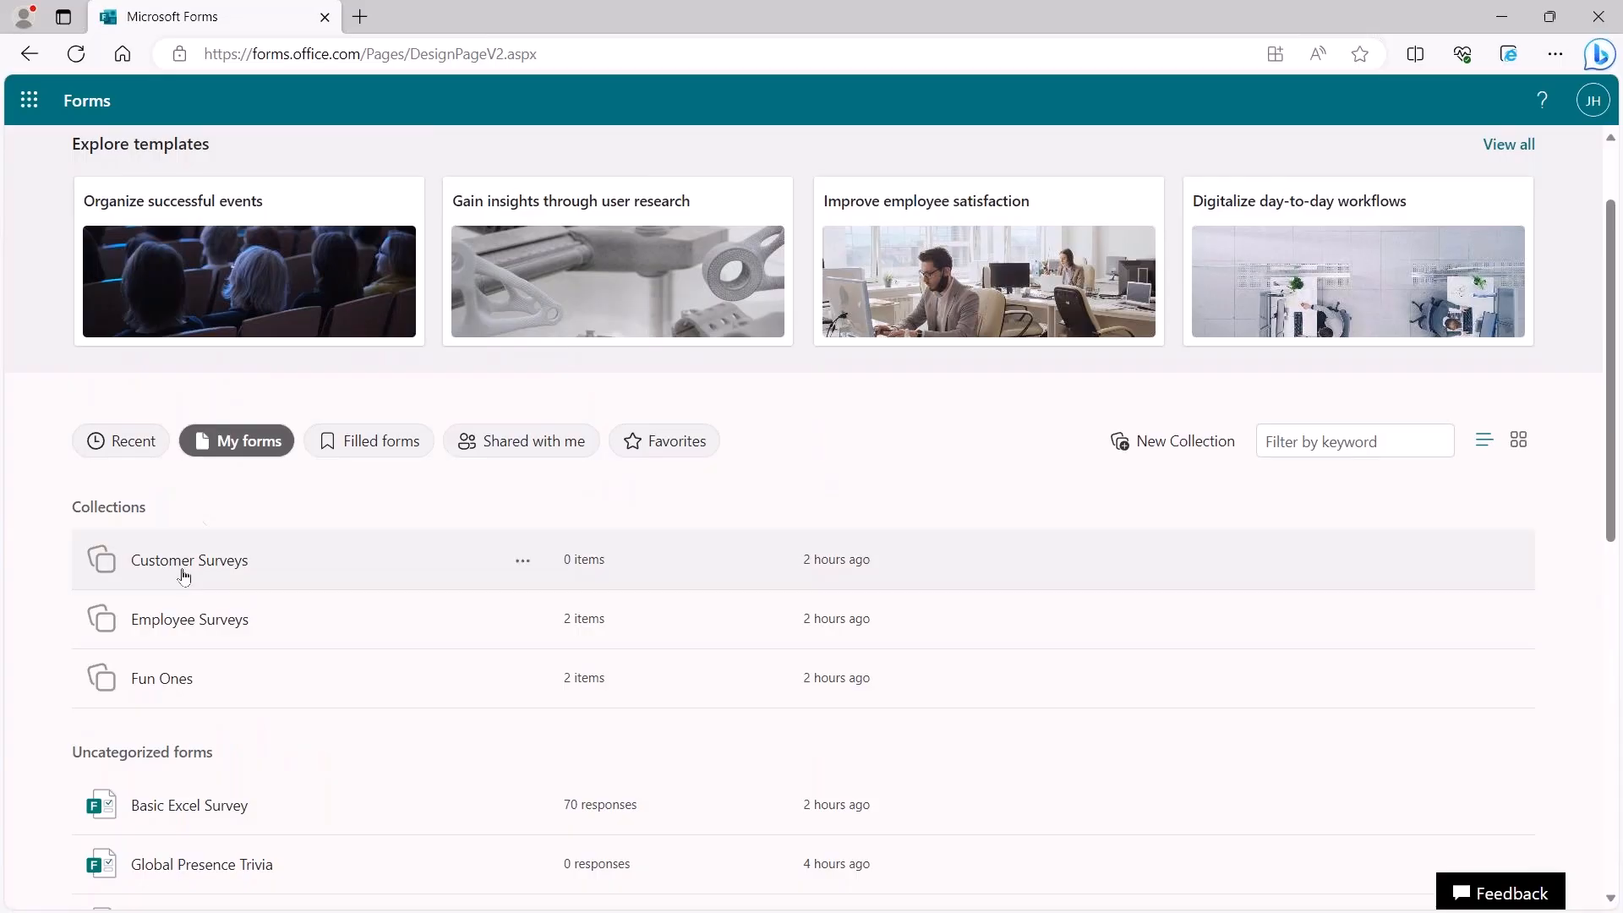
pyautogui.scroll(-4, 184, 576)
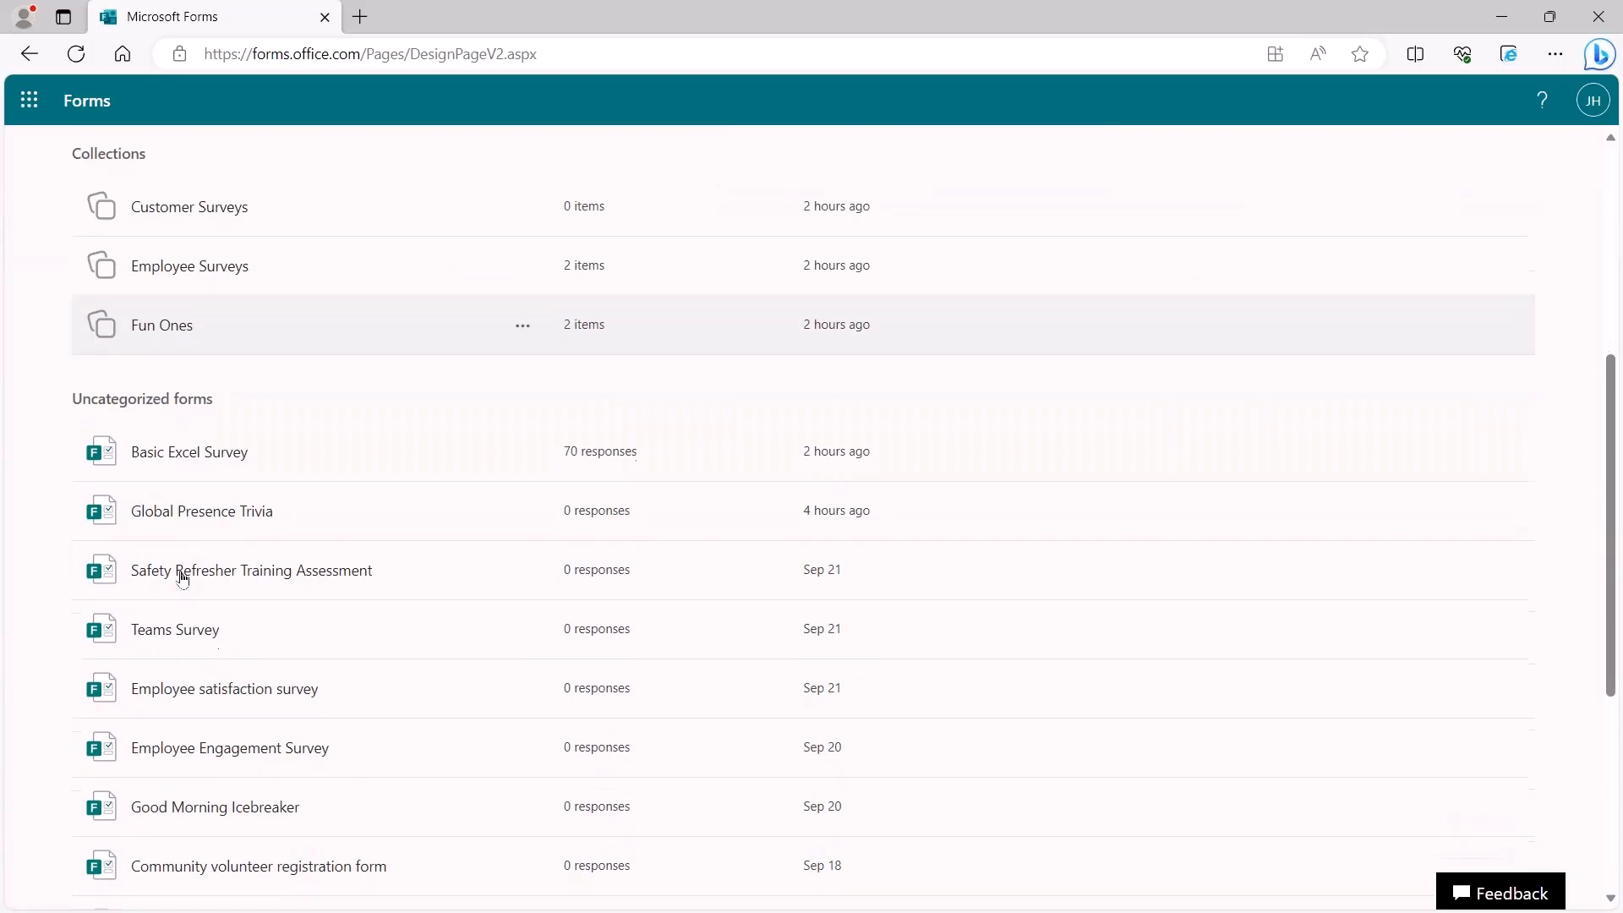
# Step: Open Teams Survey and Teams Usage Likert one after the other, look through the Likert form's questions, and close both forms
pyautogui.click(197, 629)
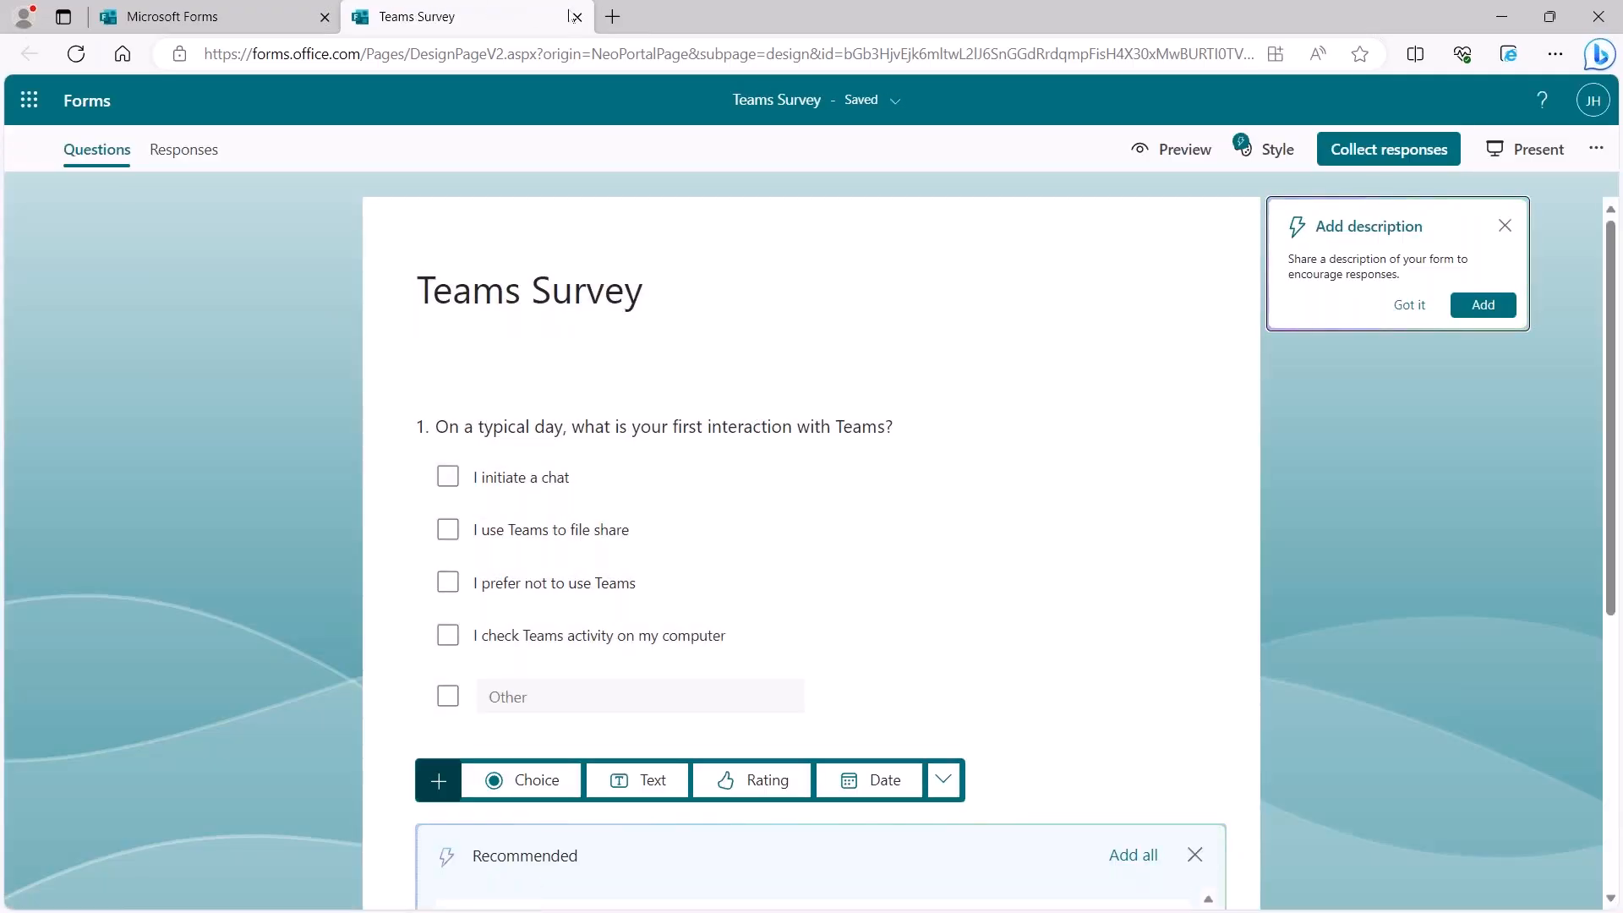
pyautogui.hotkey('ctrl', 'w')
pyautogui.scroll(-4, 457, 464)
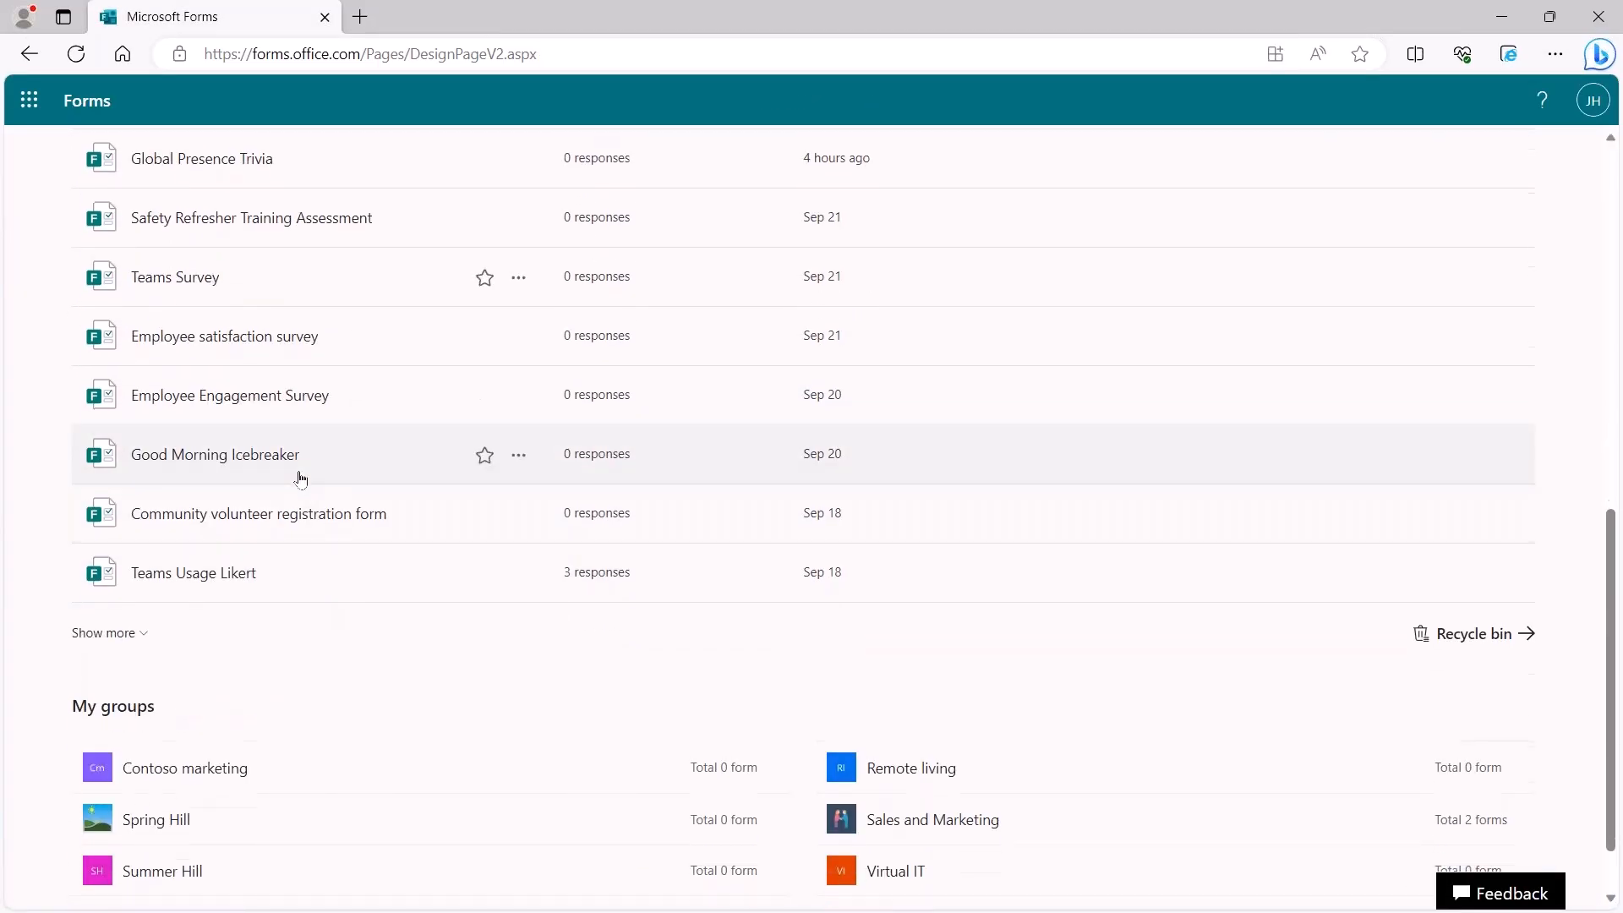
pyautogui.click(211, 583)
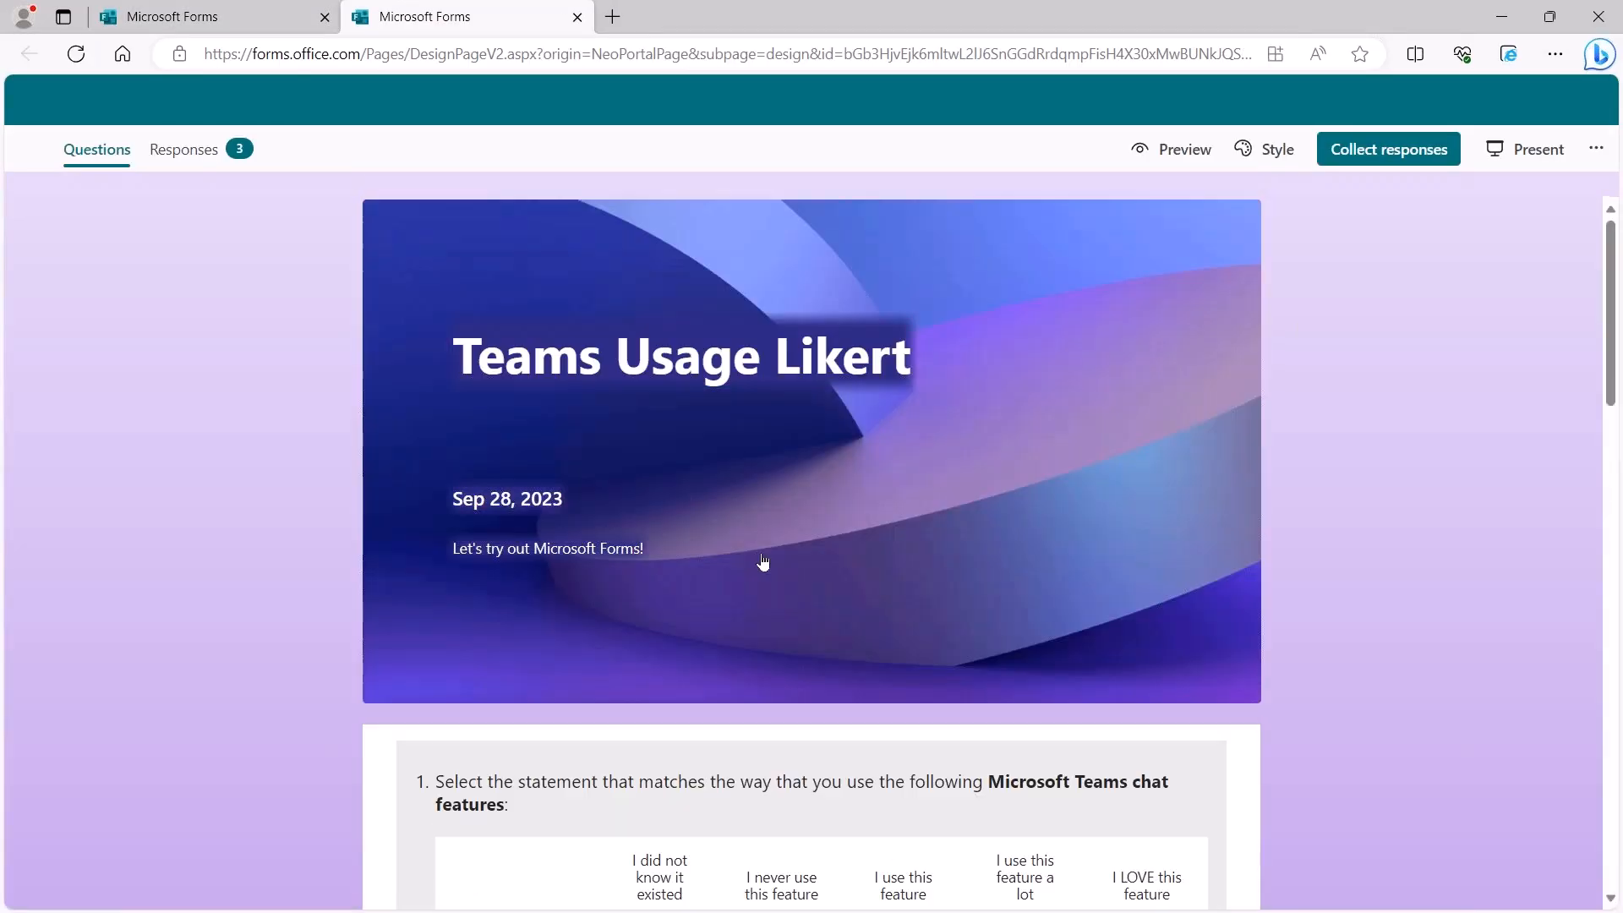
pyautogui.scroll(-20, 807, 277)
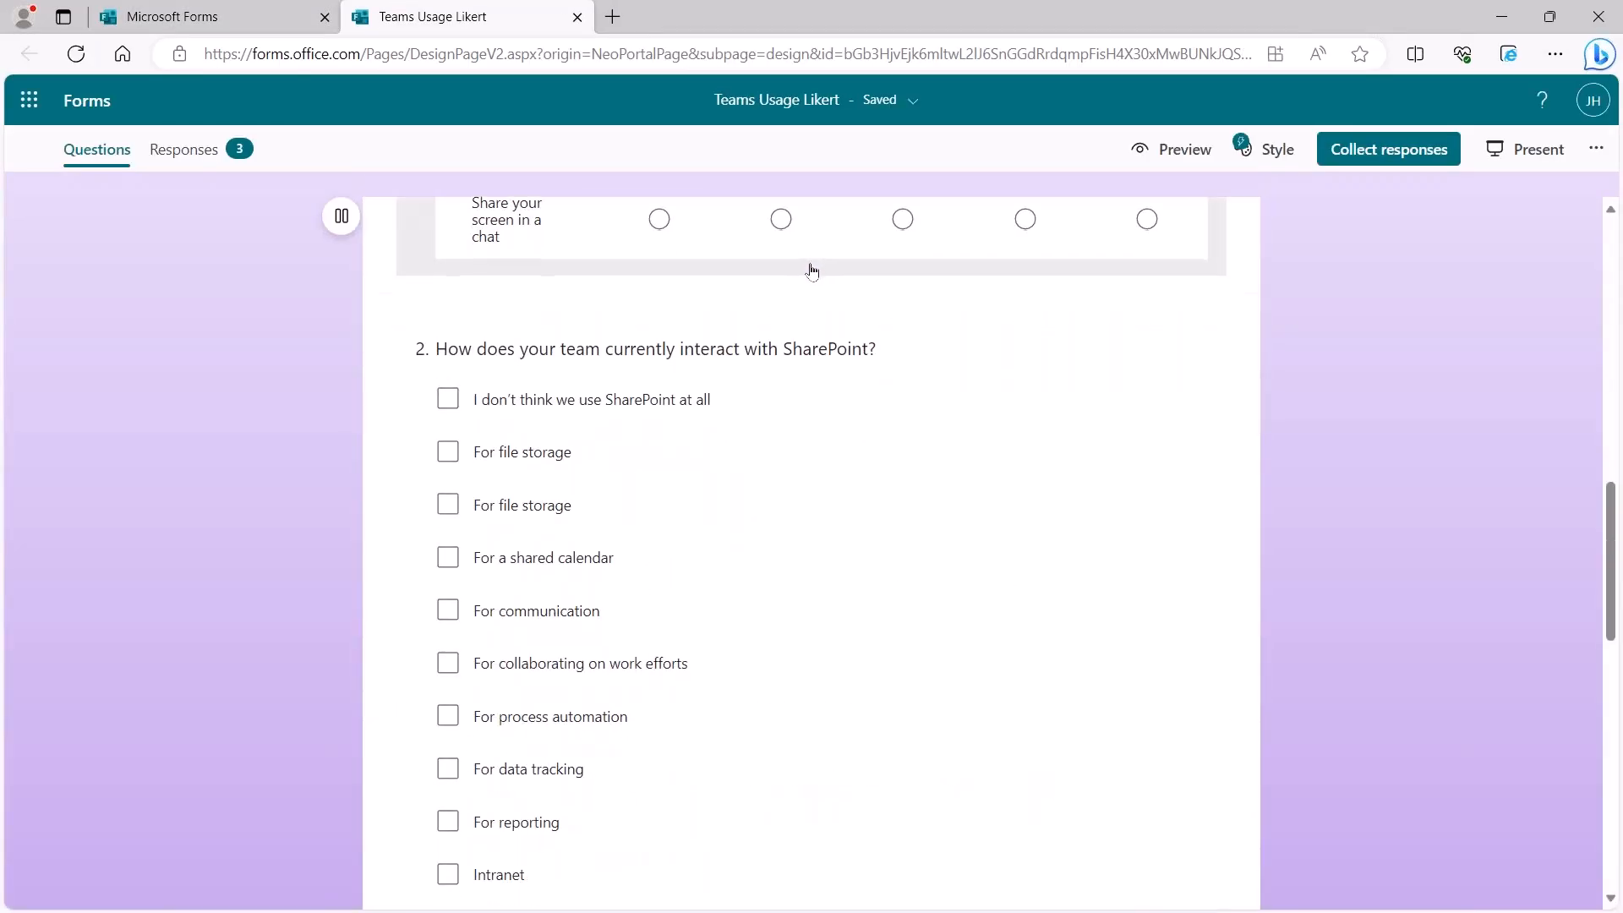
pyautogui.scroll(-4, 814, 279)
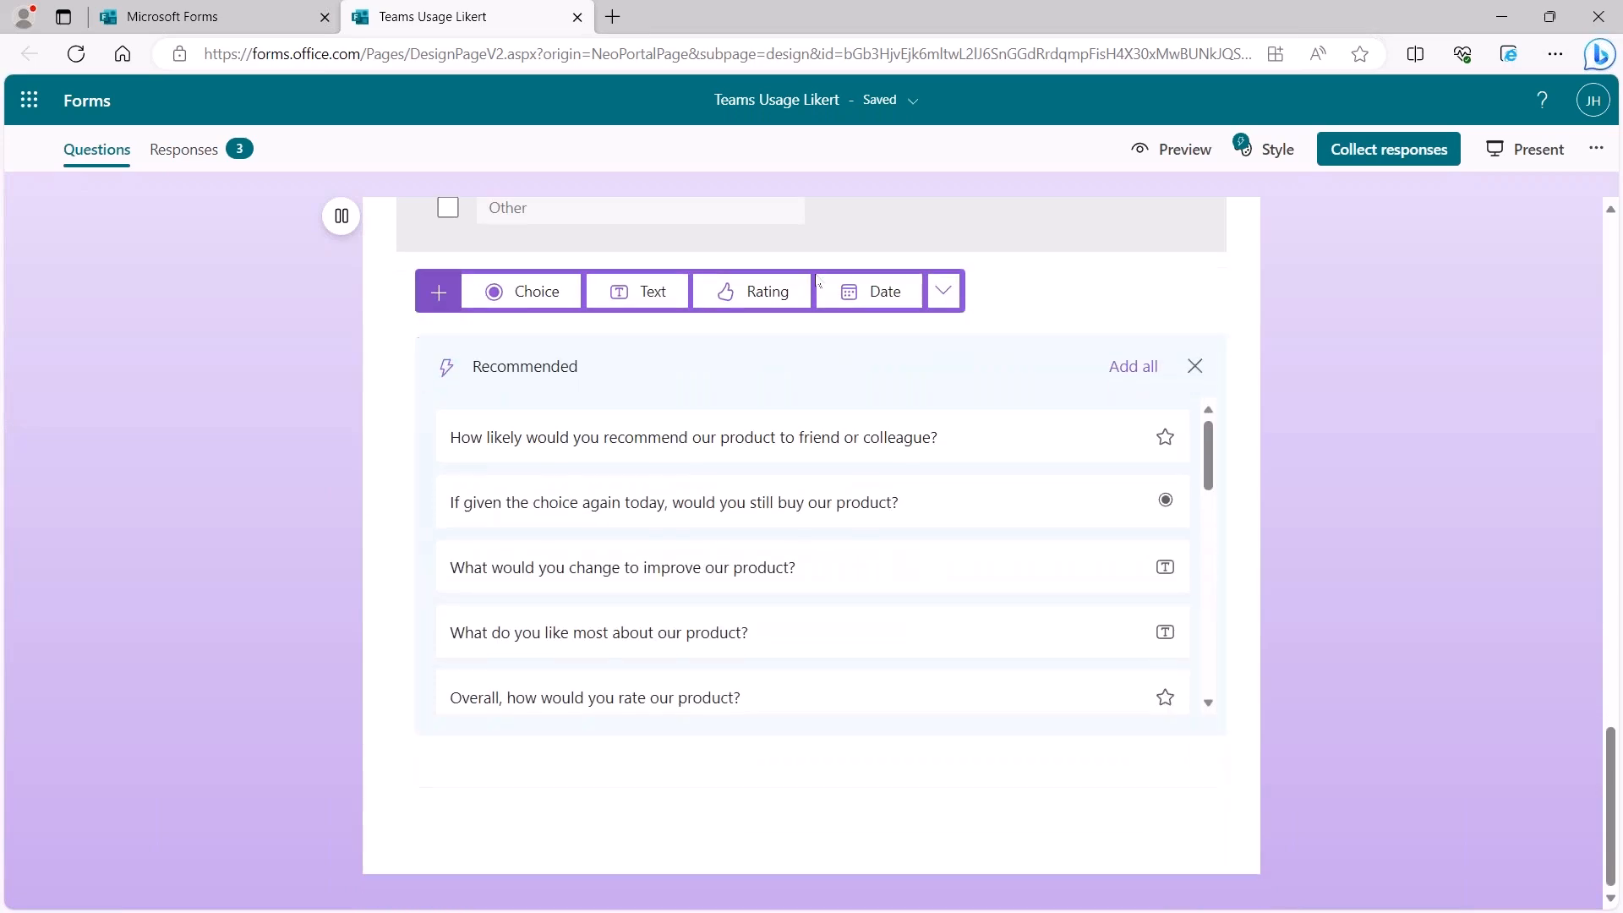
pyautogui.scroll(12, 815, 280)
pyautogui.scroll(5, 816, 280)
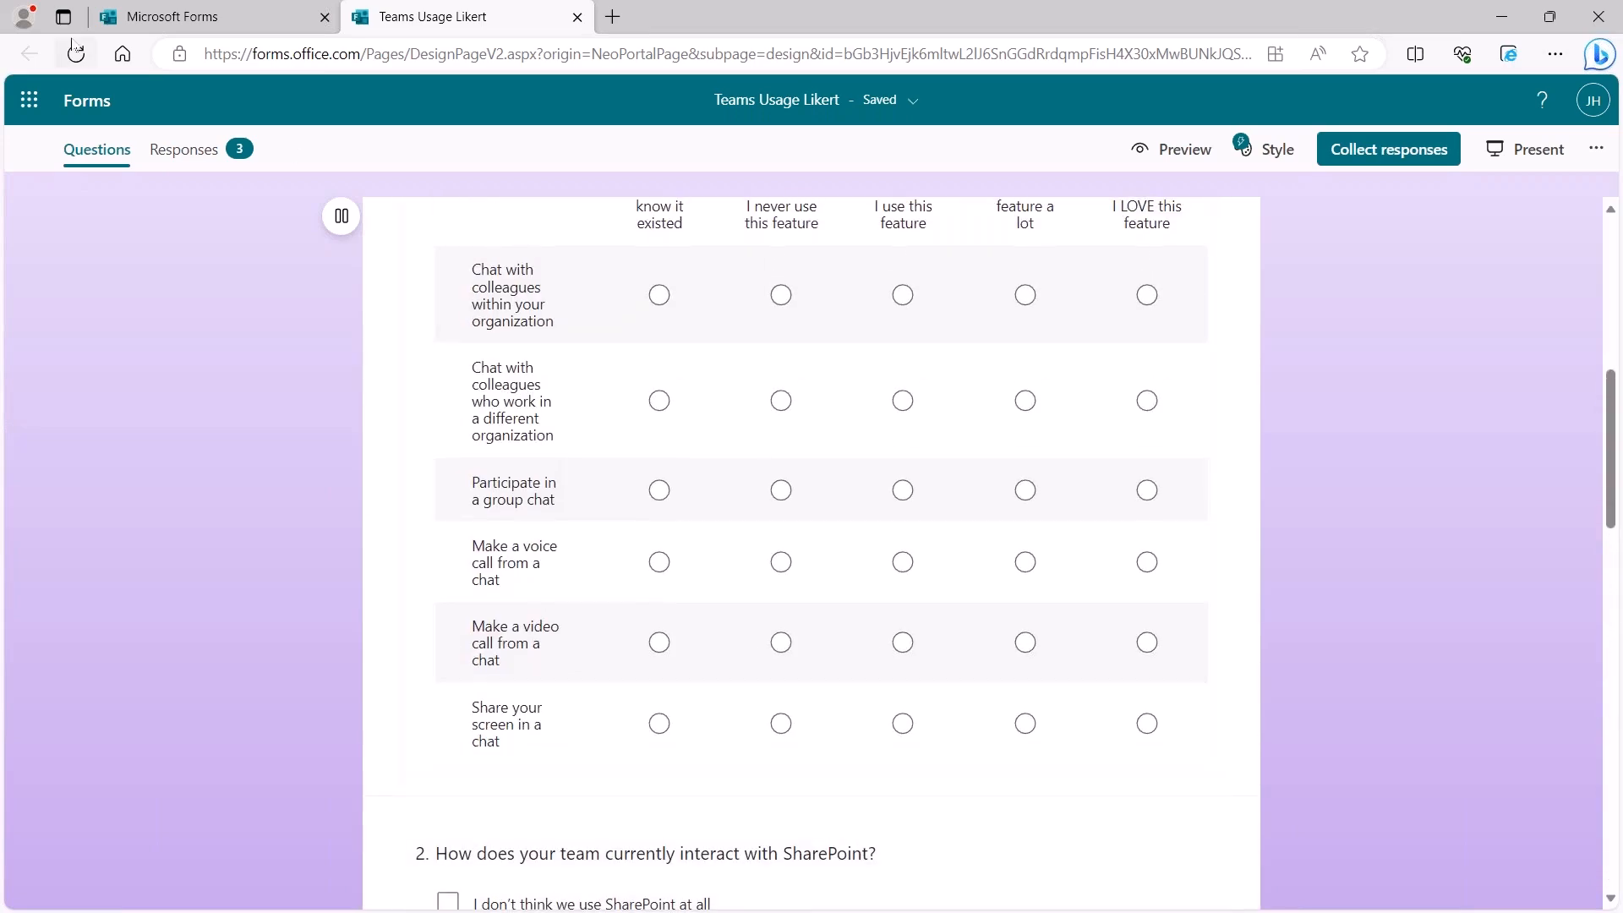
pyautogui.click(577, 17)
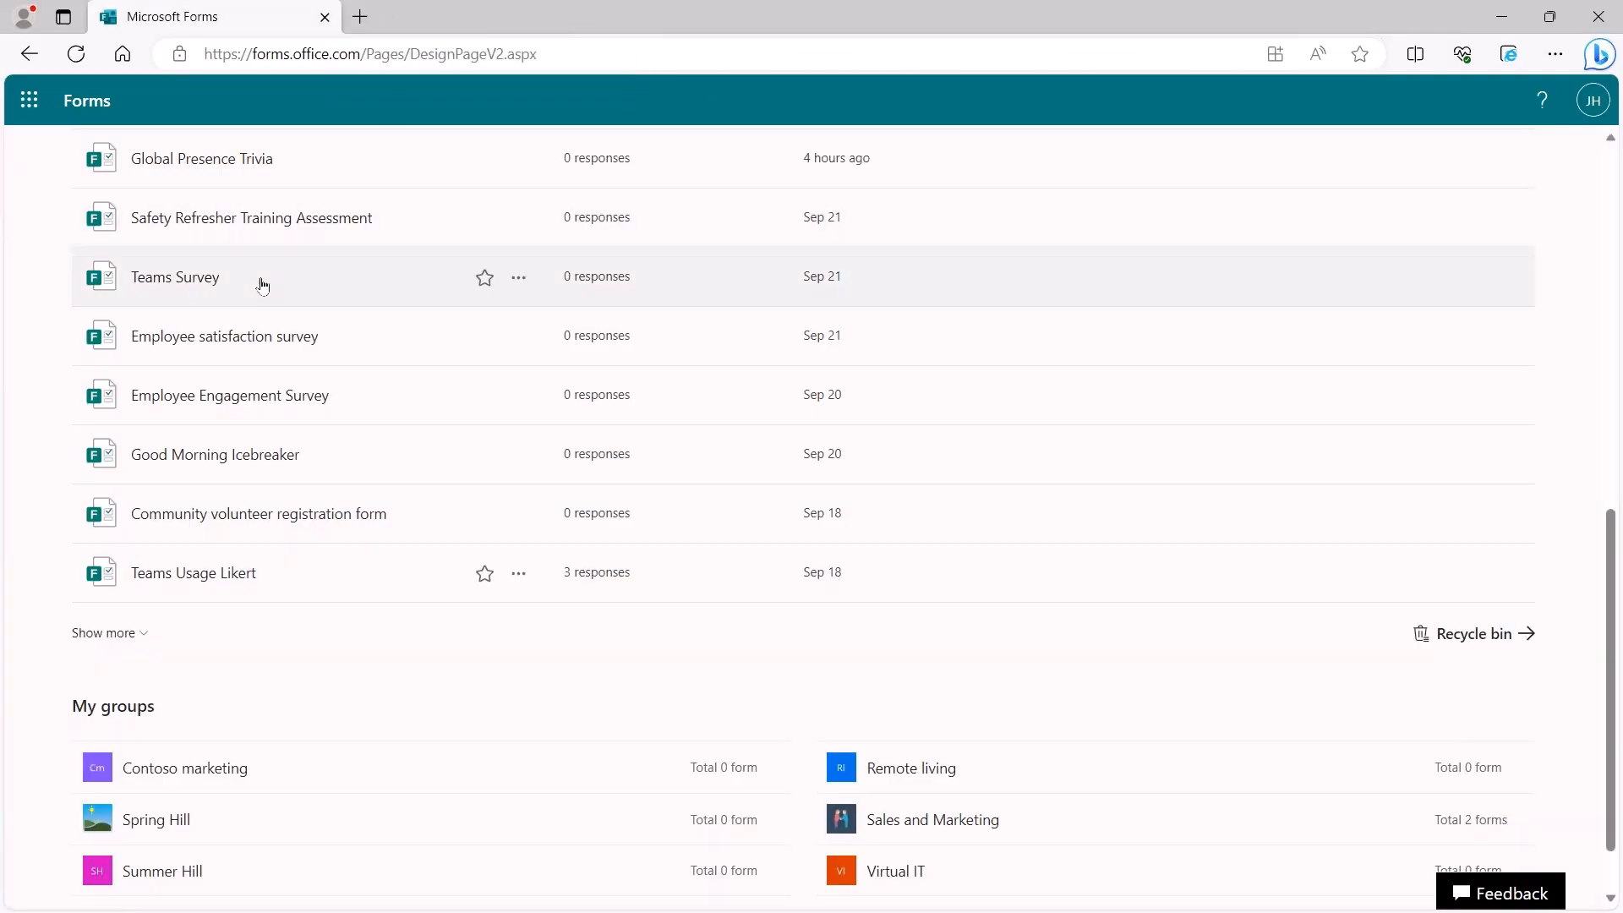
# Step: Look through My forms again, open Teams Survey once more to view its question, and close it
pyautogui.scroll(3, 269, 420)
pyautogui.scroll(4, 269, 420)
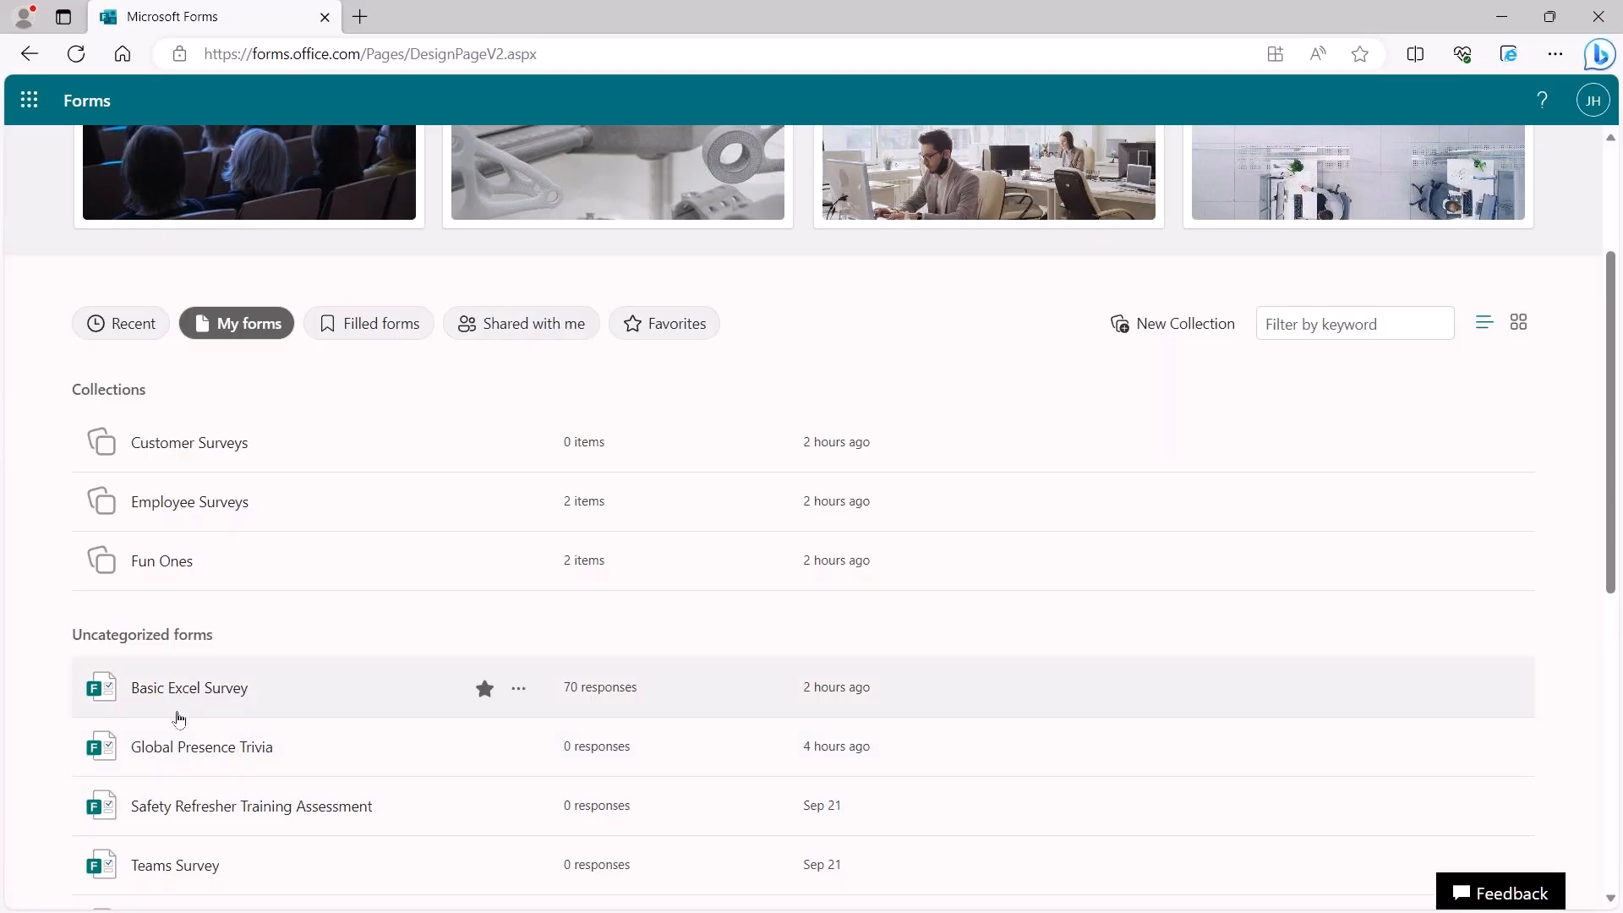
pyautogui.scroll(-1, 247, 649)
pyautogui.scroll(-1, 271, 697)
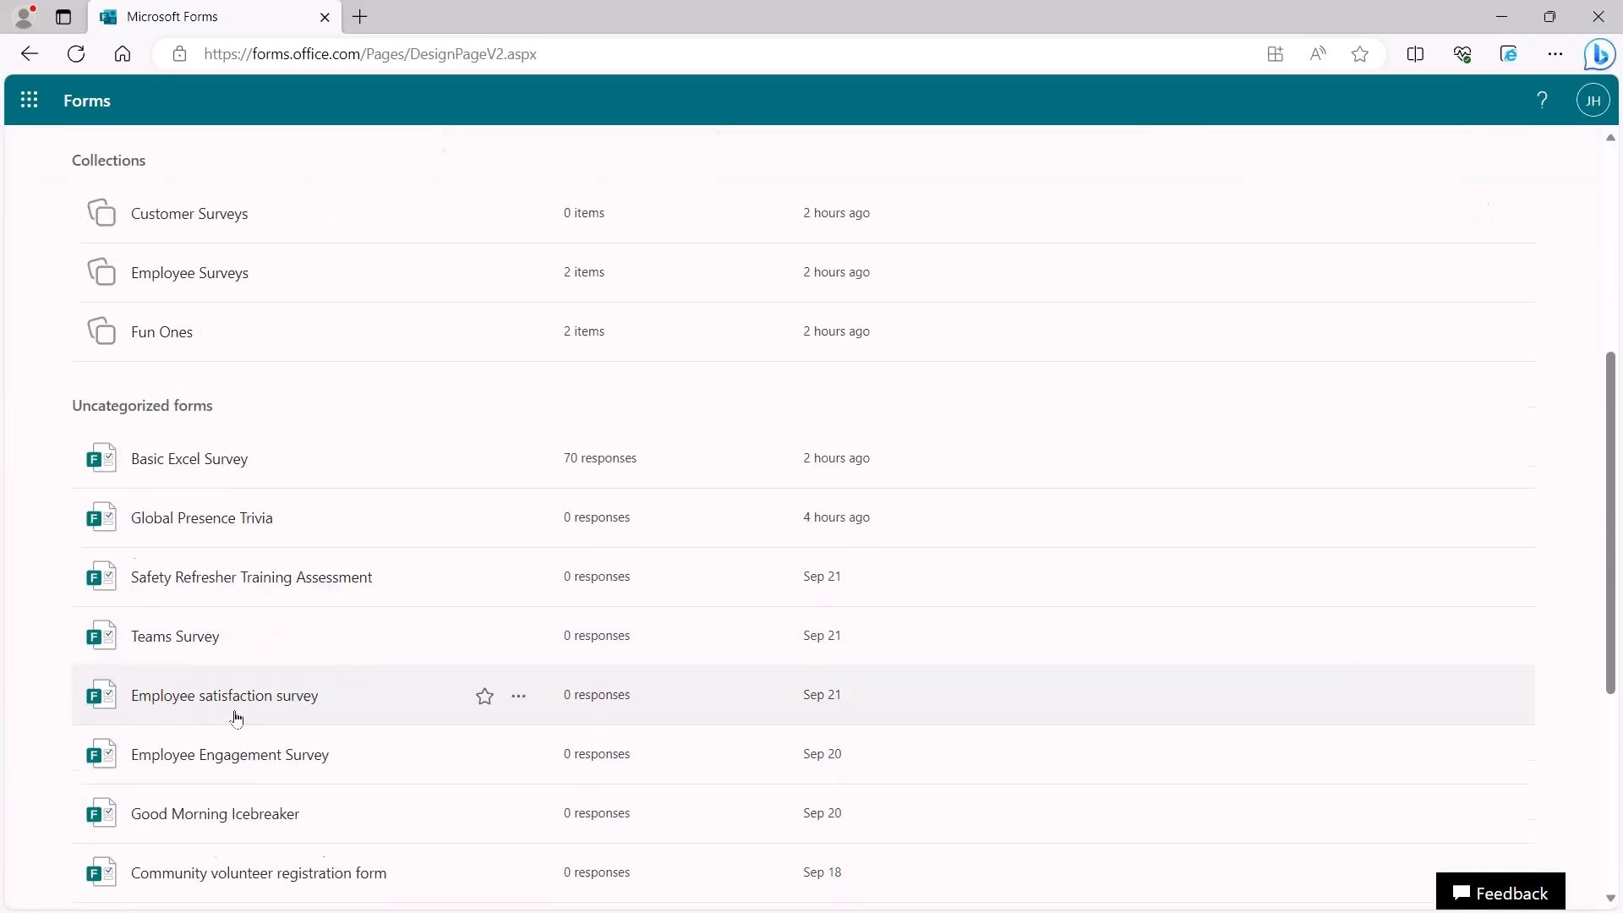
pyautogui.click(218, 633)
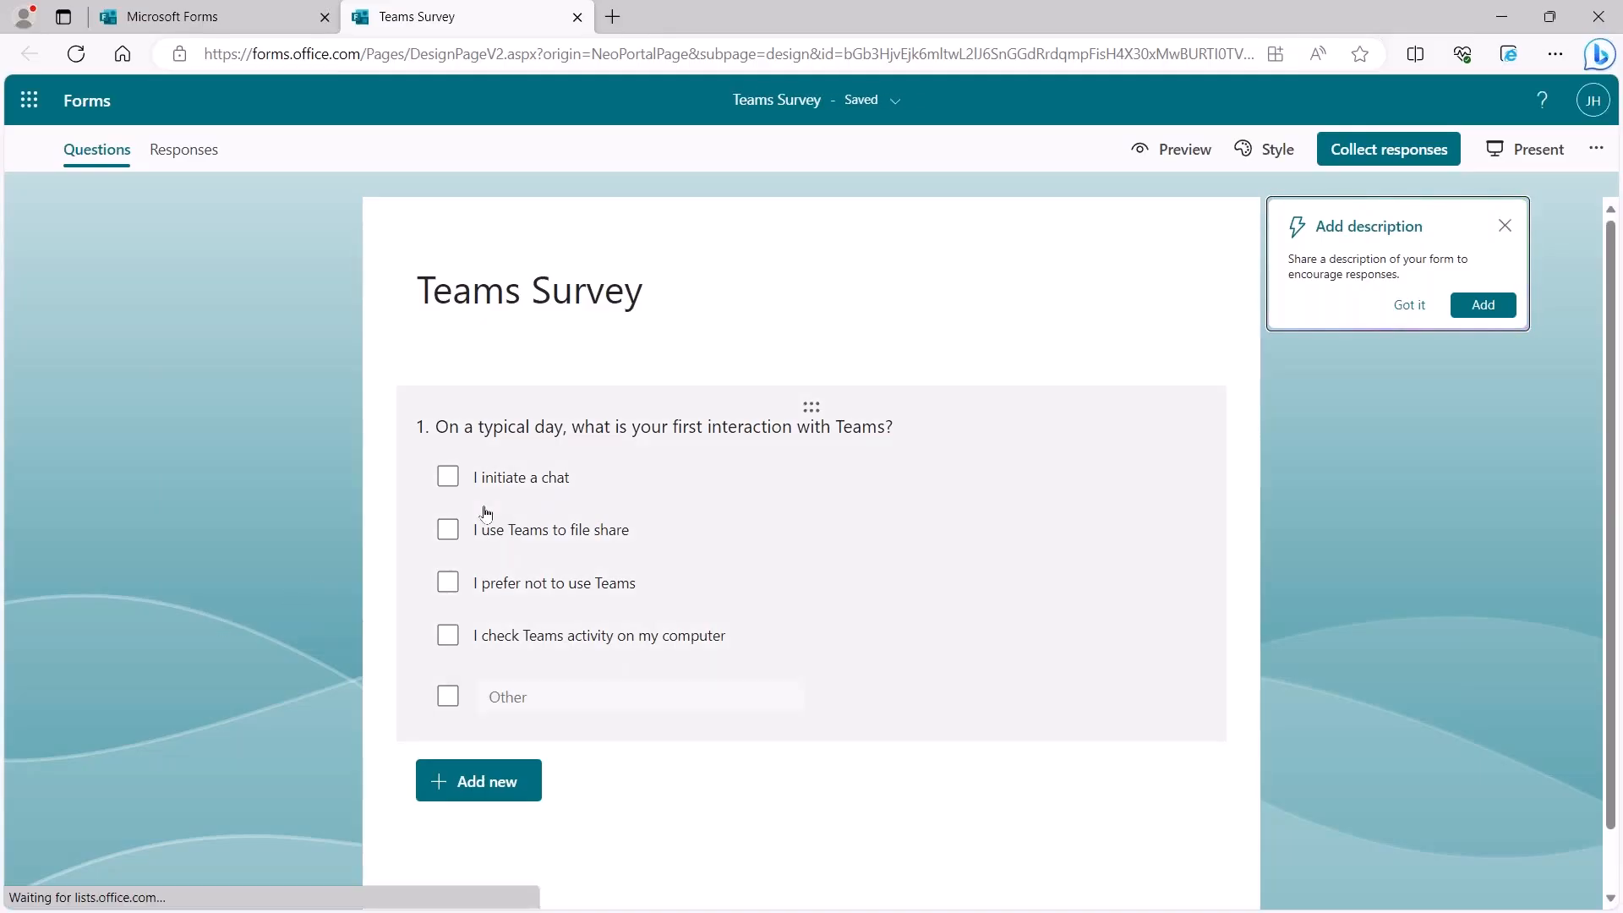
pyautogui.click(577, 17)
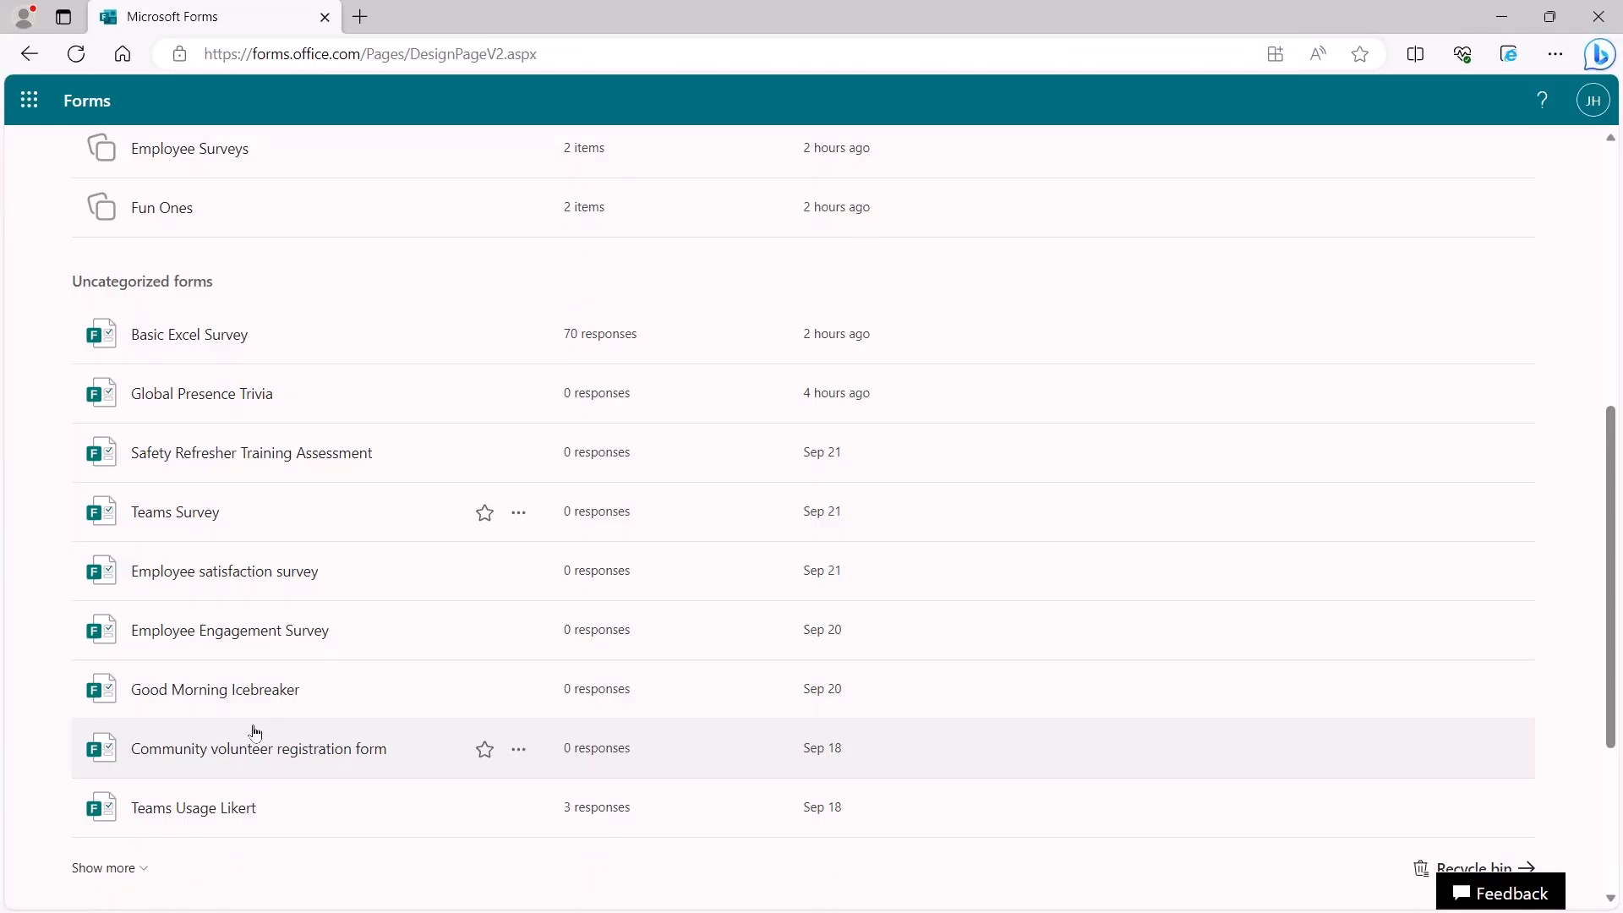
# Step: Open the Client Questionnaire from the forms shared with me and dismiss the suggestion card
pyautogui.scroll(5, 417, 351)
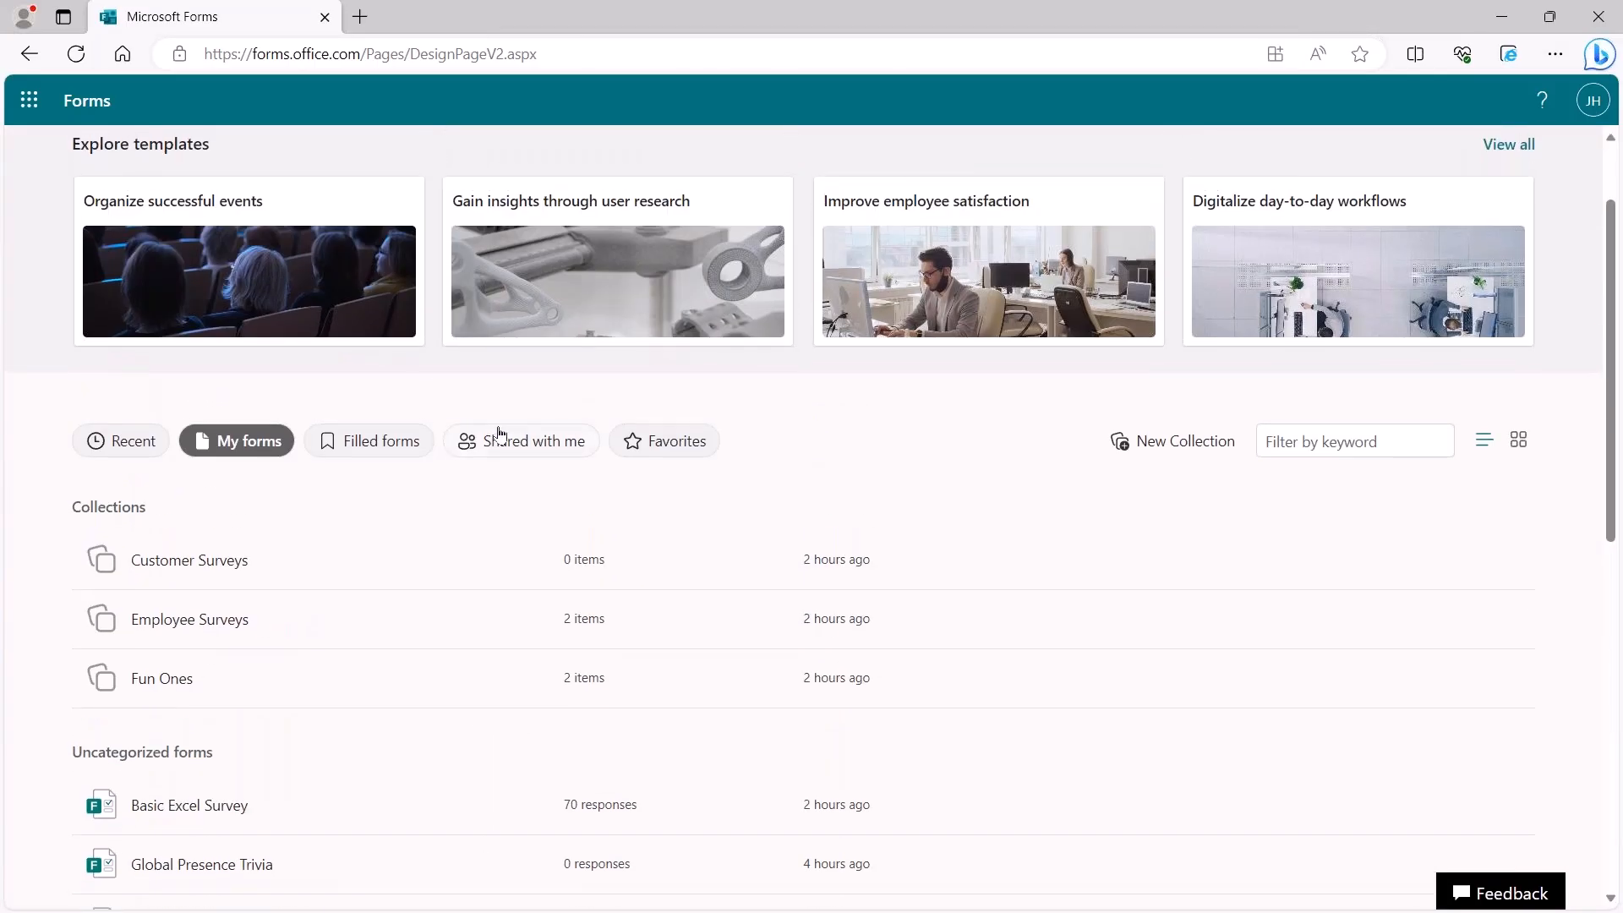
pyautogui.click(503, 438)
pyautogui.click(195, 545)
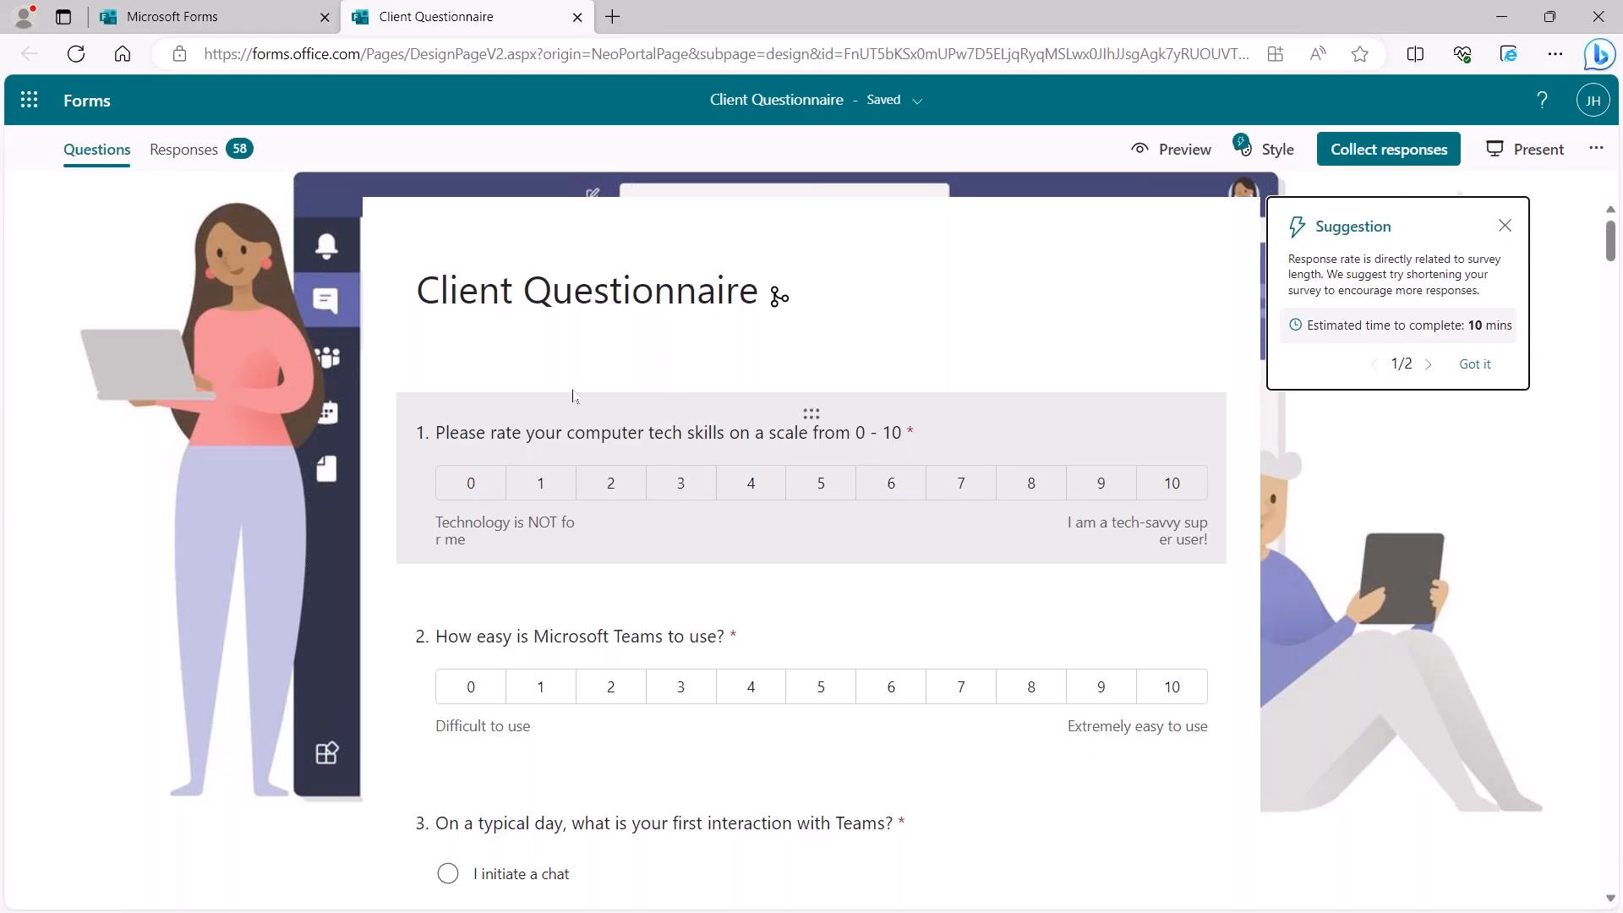
pyautogui.click(1506, 225)
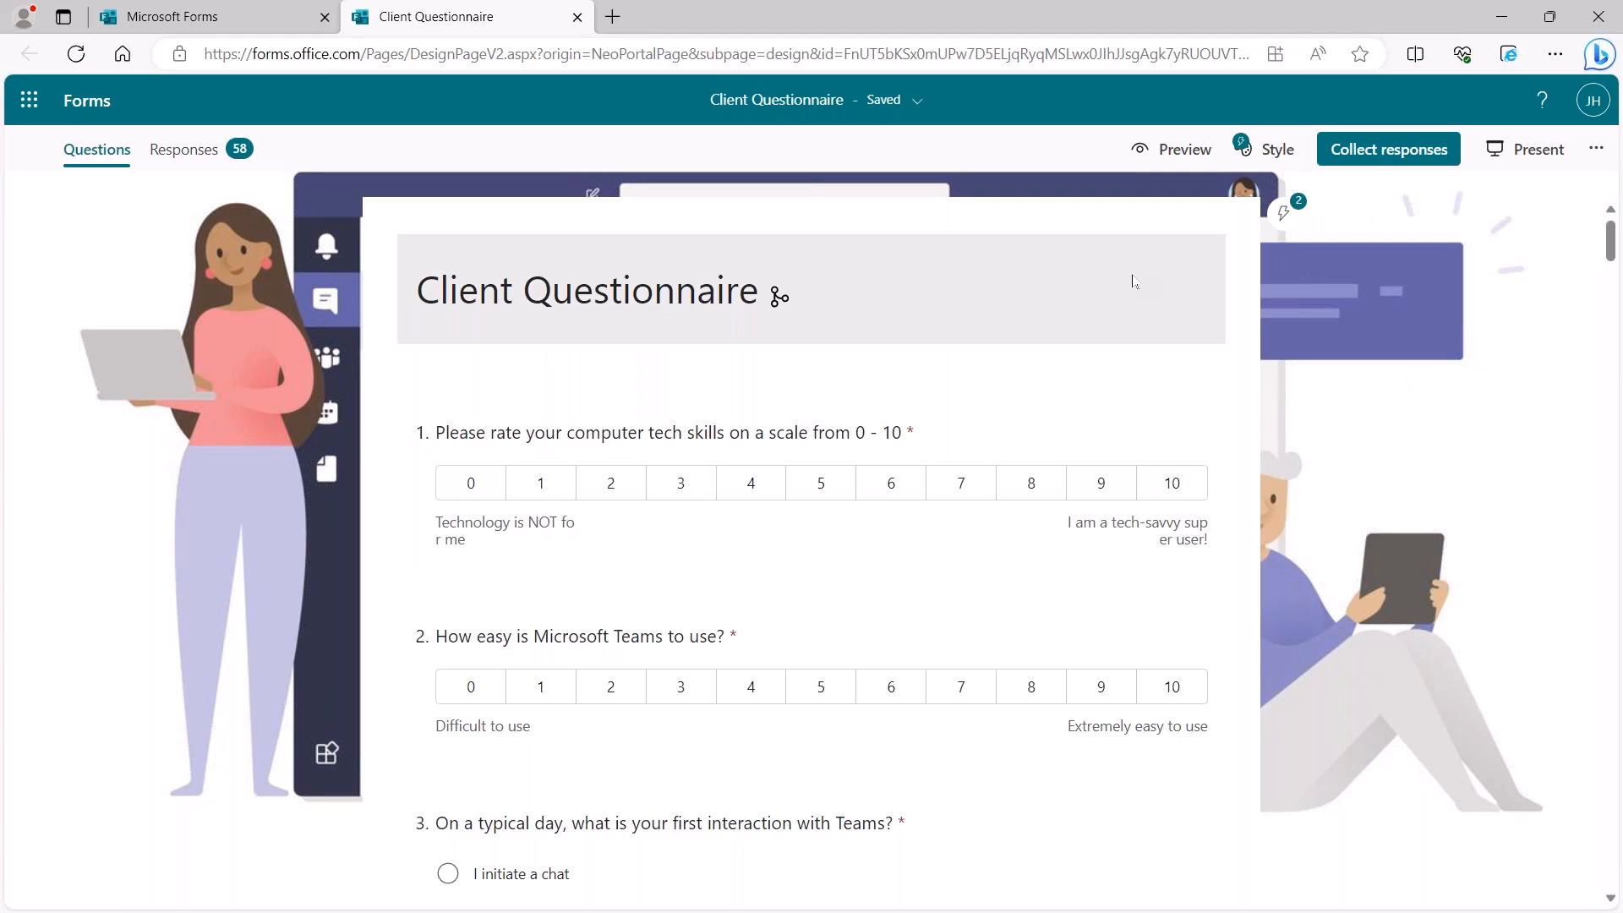
# Step: Examine questions 1 to 4 of the Client Questionnaire, including the Microsoft Teams chat features grid
pyautogui.scroll(-1, 1122, 288)
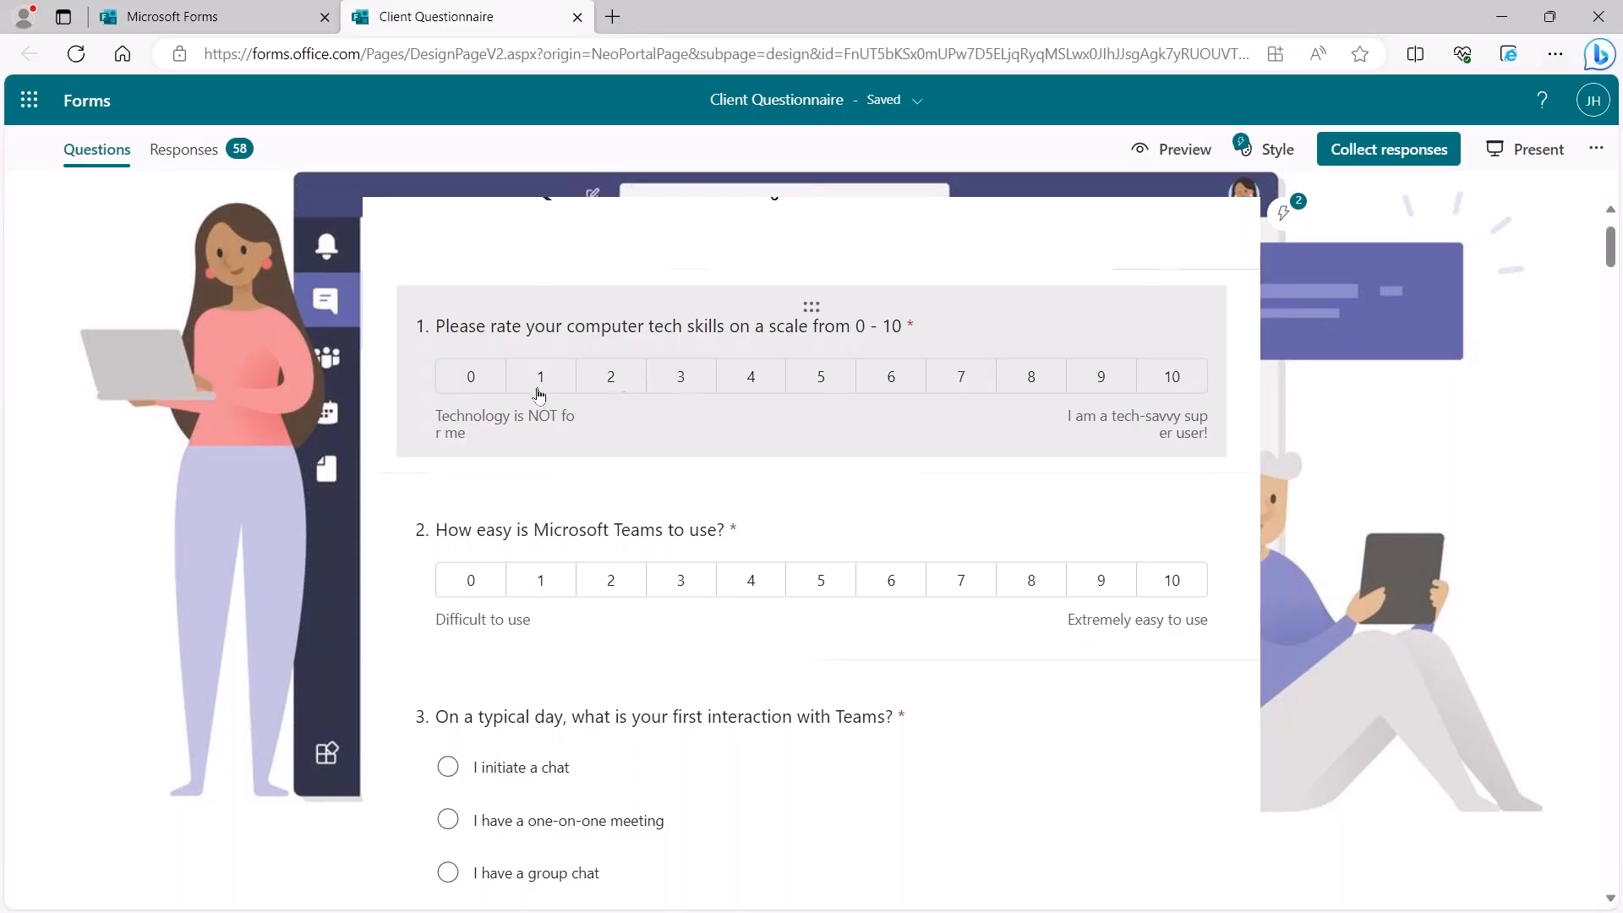
pyautogui.scroll(-2, 545, 397)
pyautogui.scroll(-2, 551, 405)
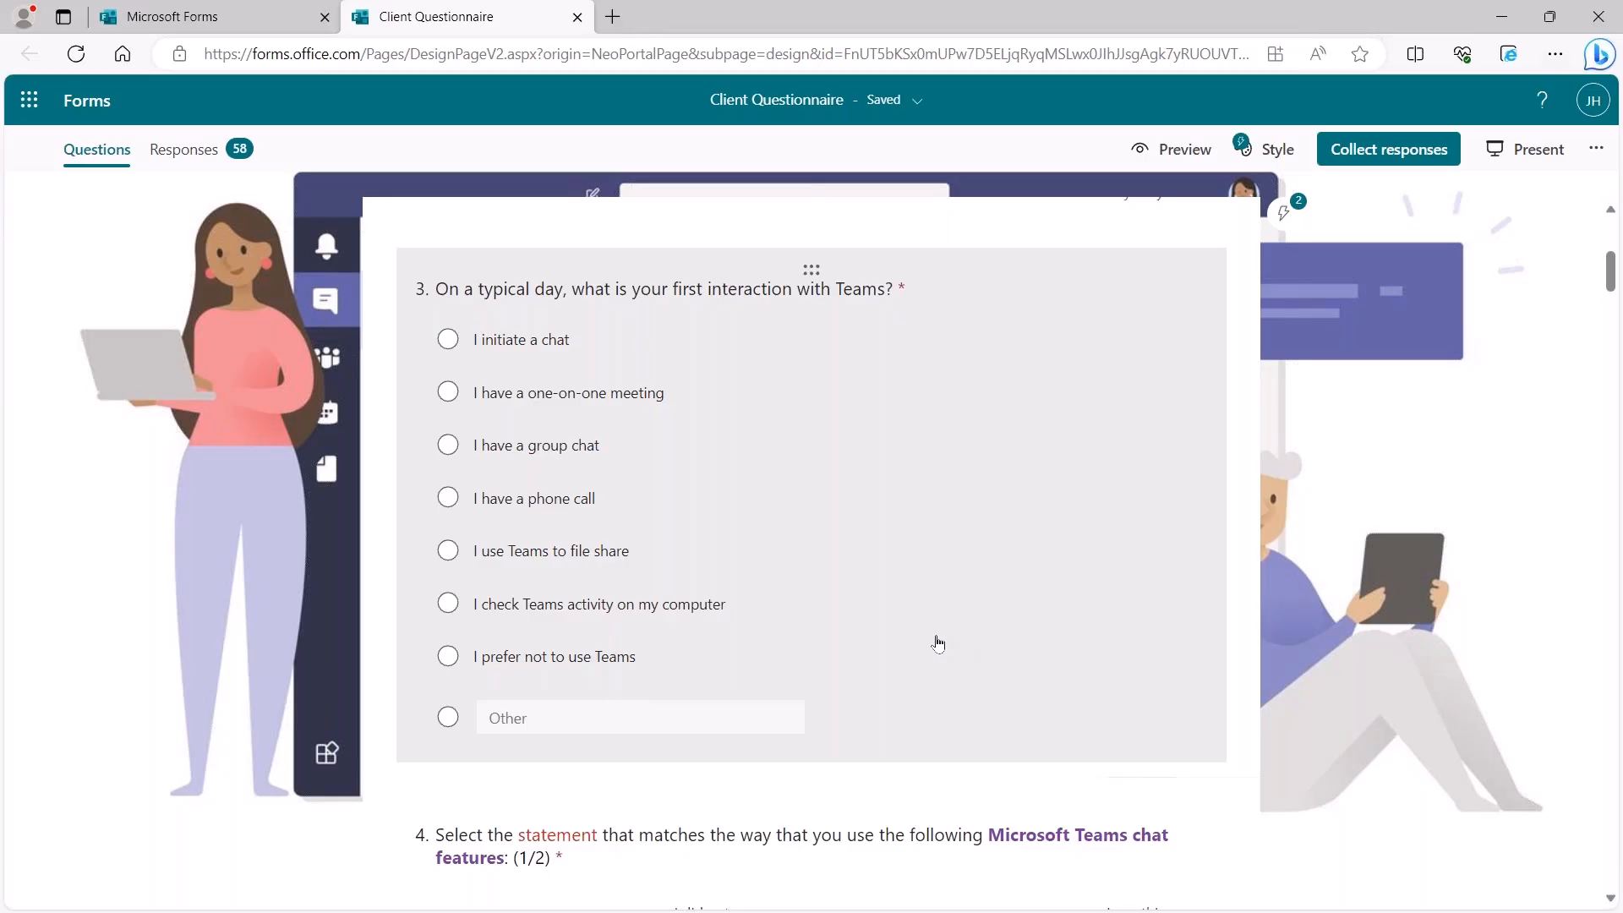
pyautogui.scroll(-5, 774, 620)
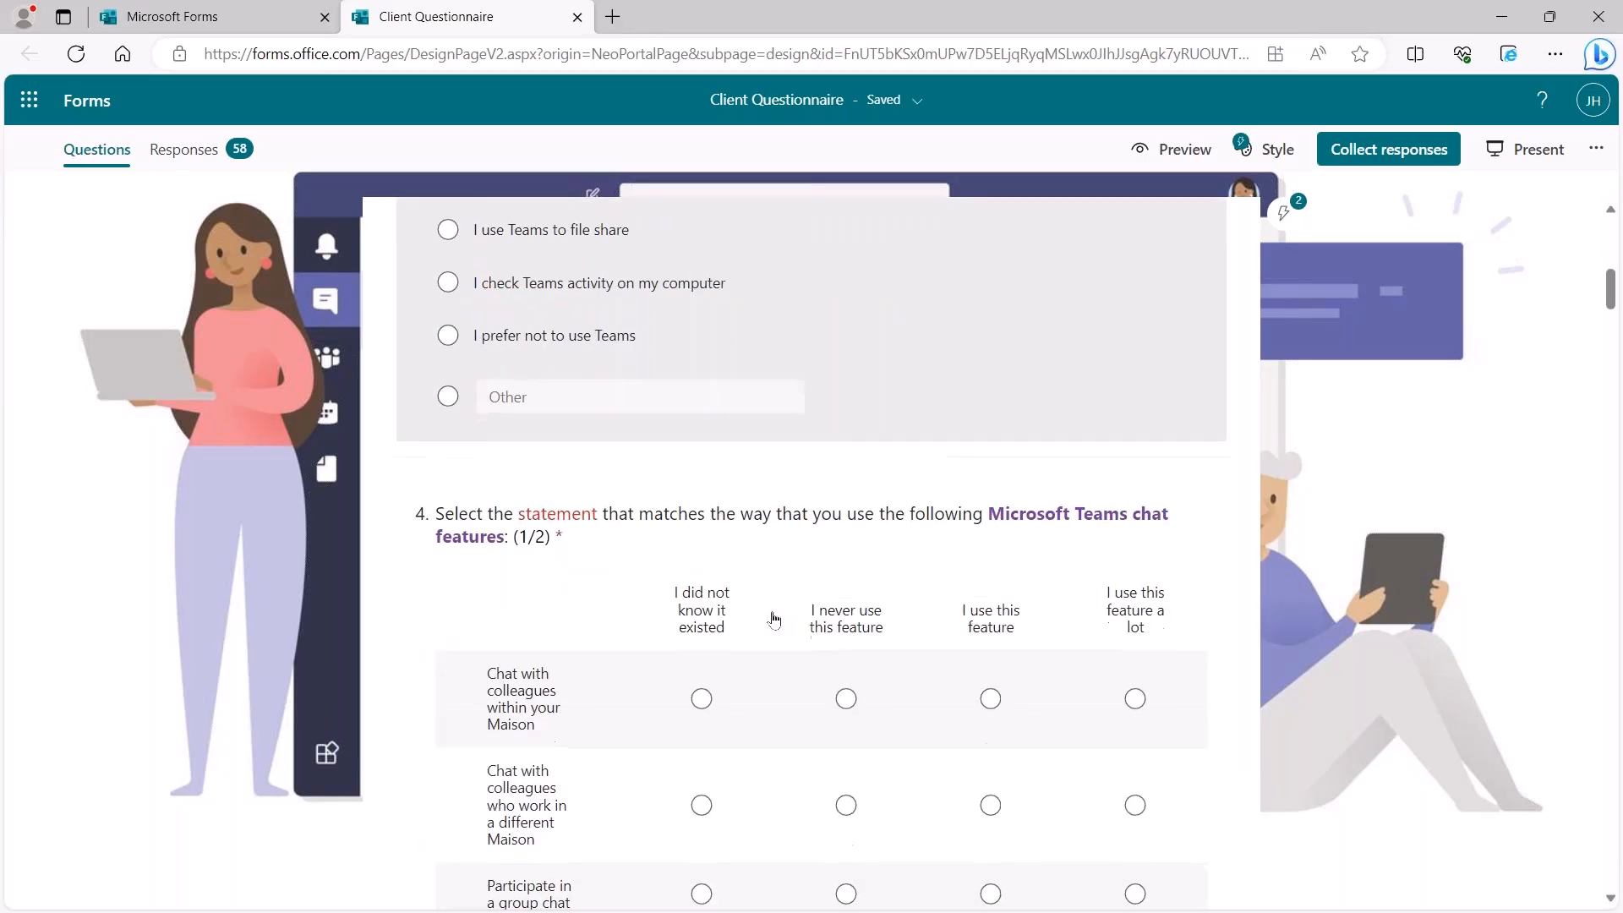
pyautogui.scroll(-1, 772, 618)
pyautogui.scroll(-1, 782, 621)
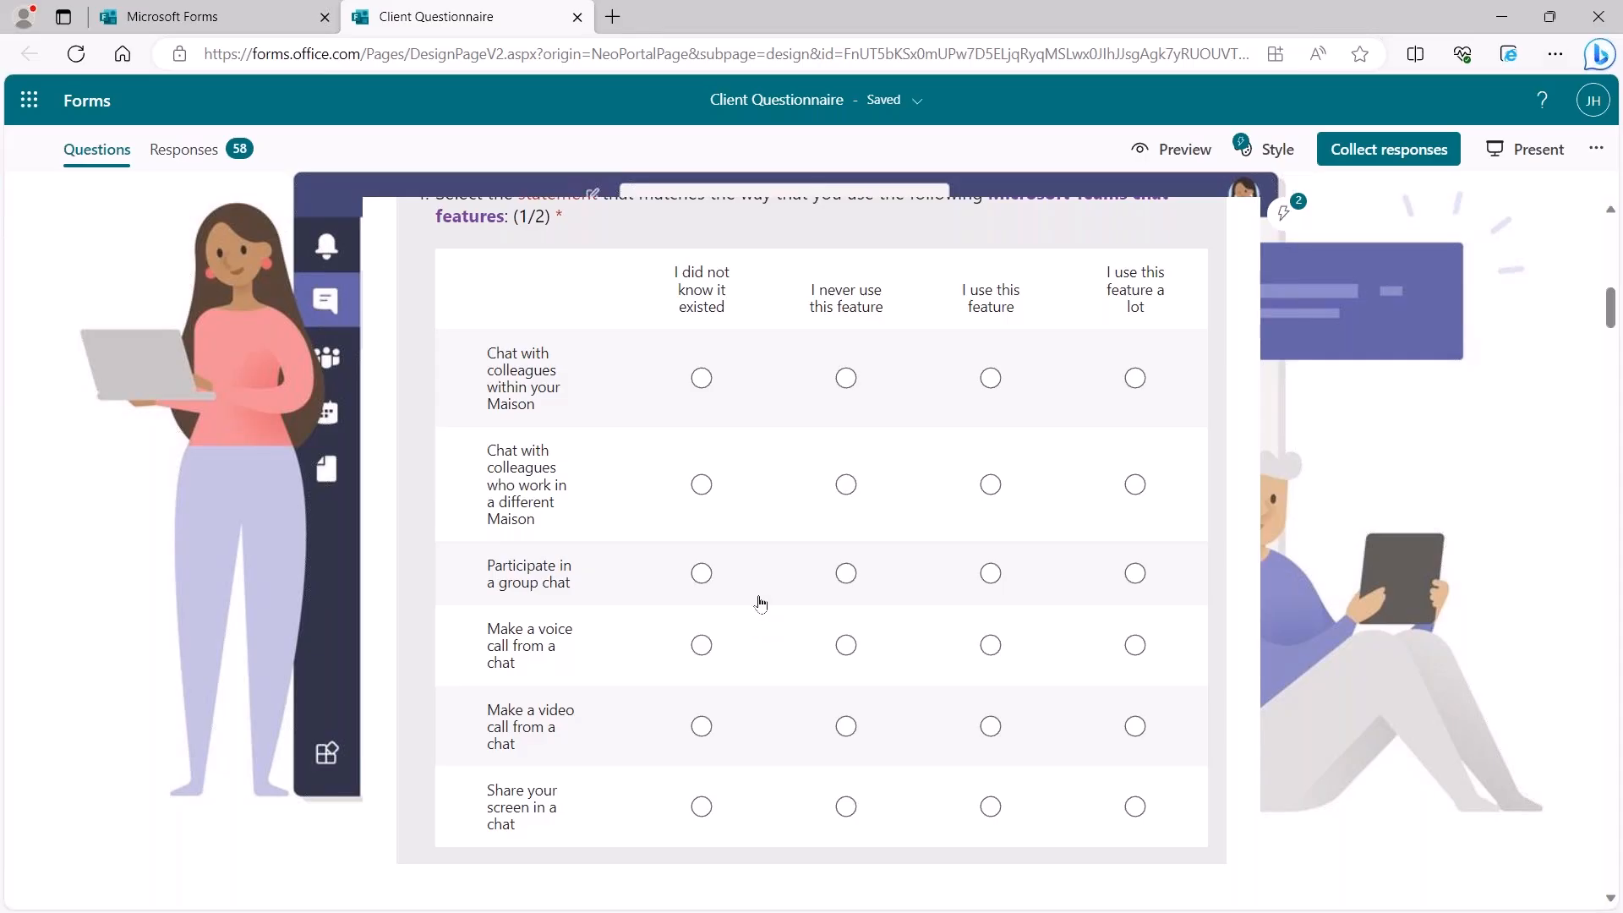
pyautogui.scroll(1, 757, 601)
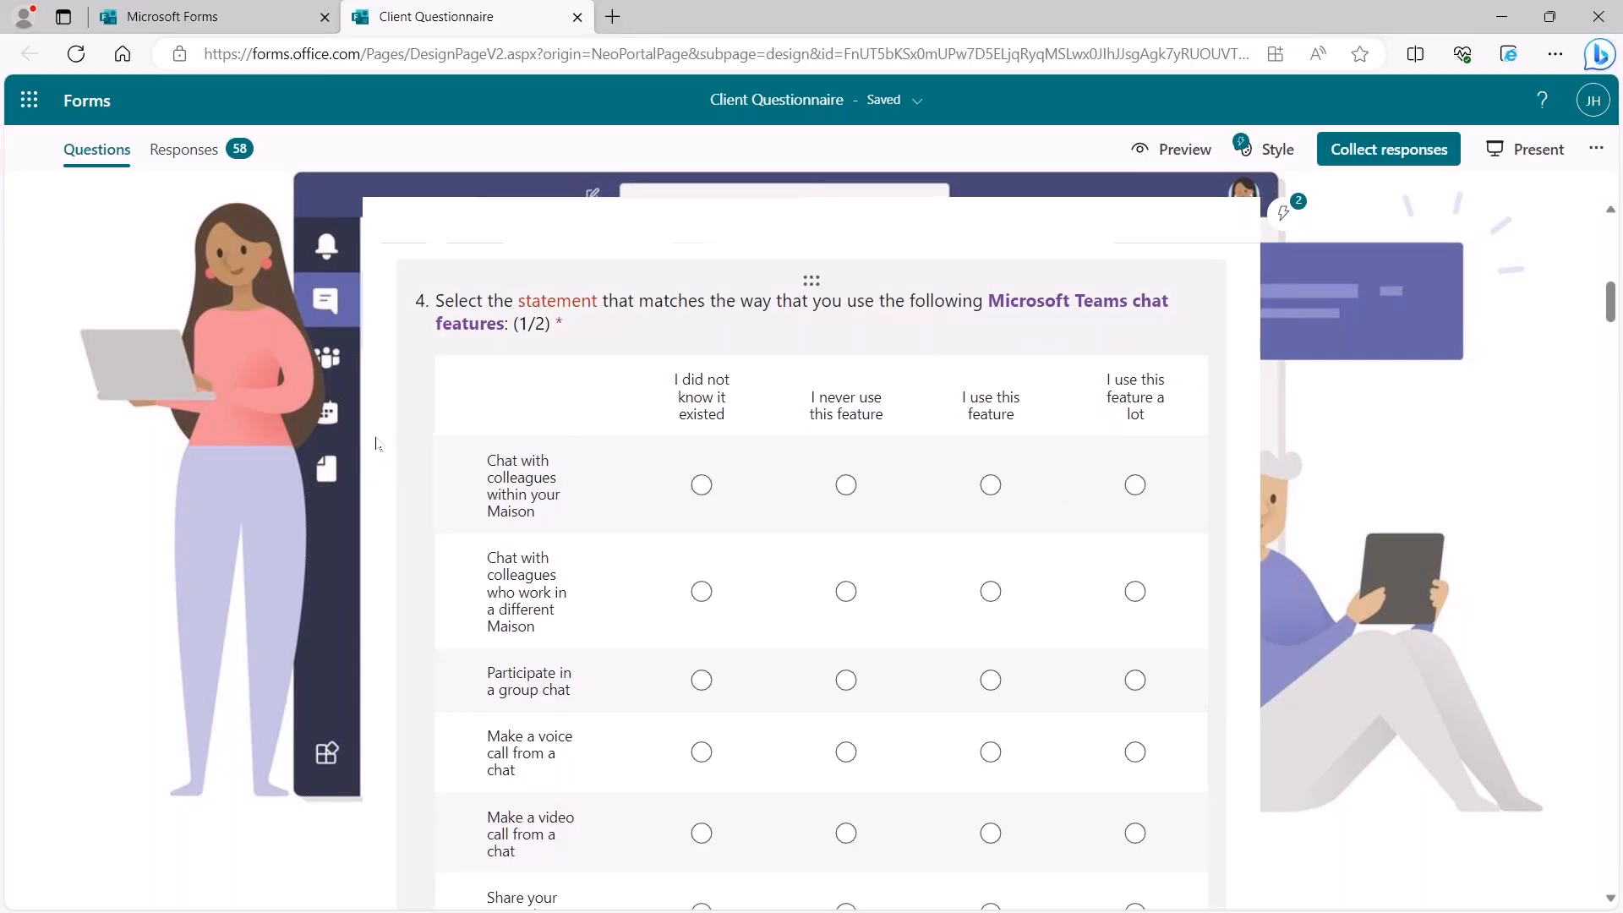
# Step: Open question 4 for editing, check its subtitle and branching options, and show the description of the Likert question type
pyautogui.click(779, 330)
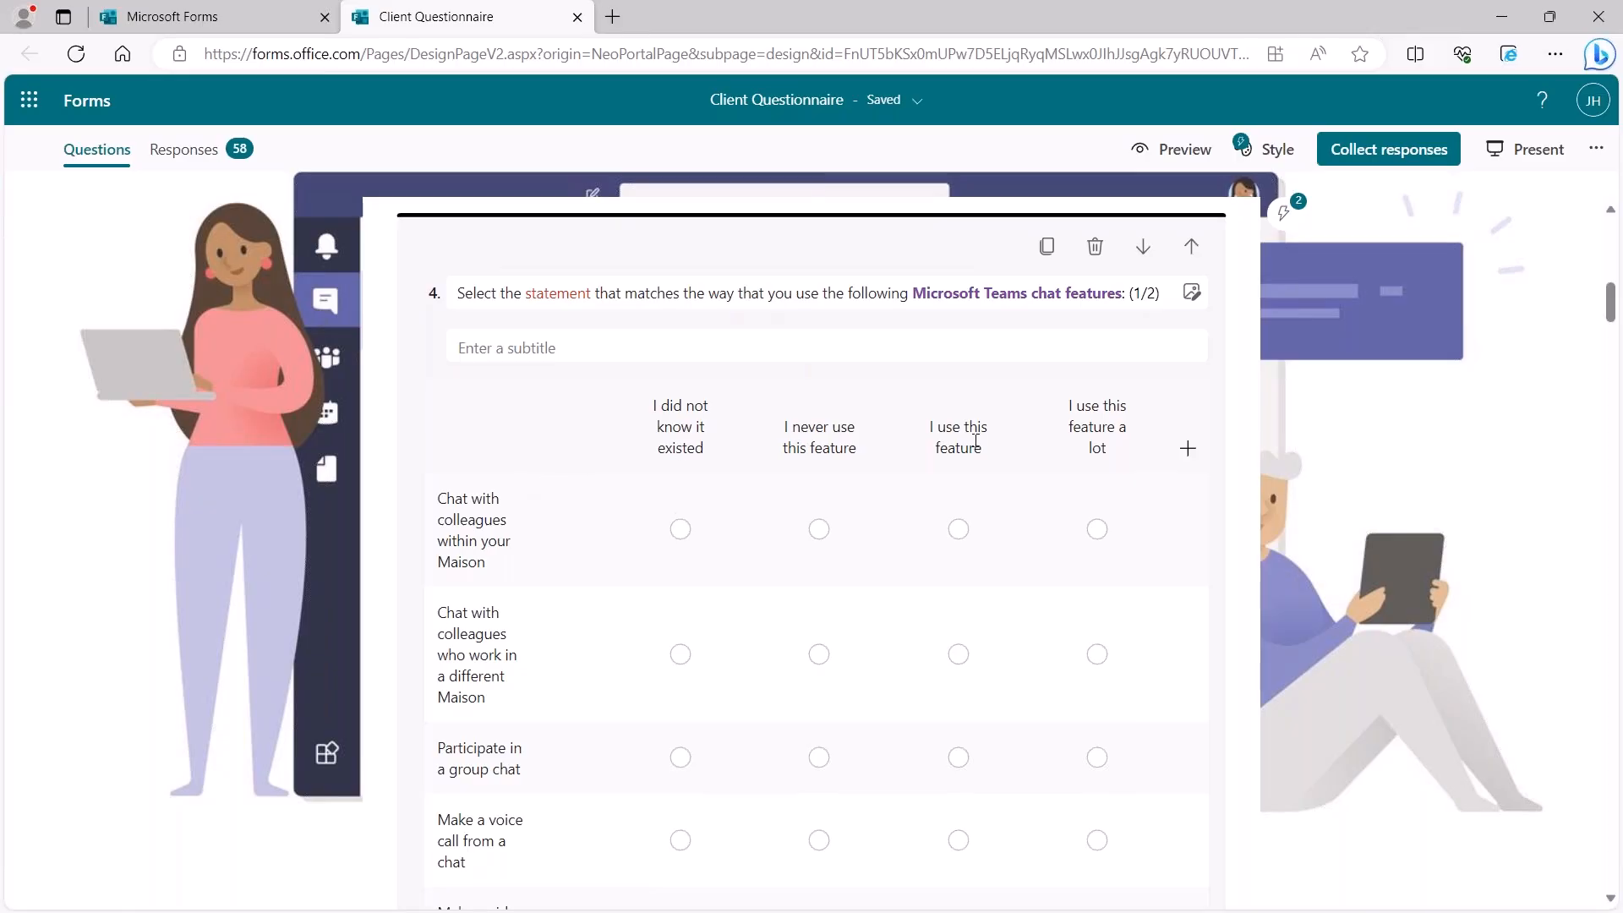
pyautogui.scroll(-5, 1050, 518)
pyautogui.click(1192, 737)
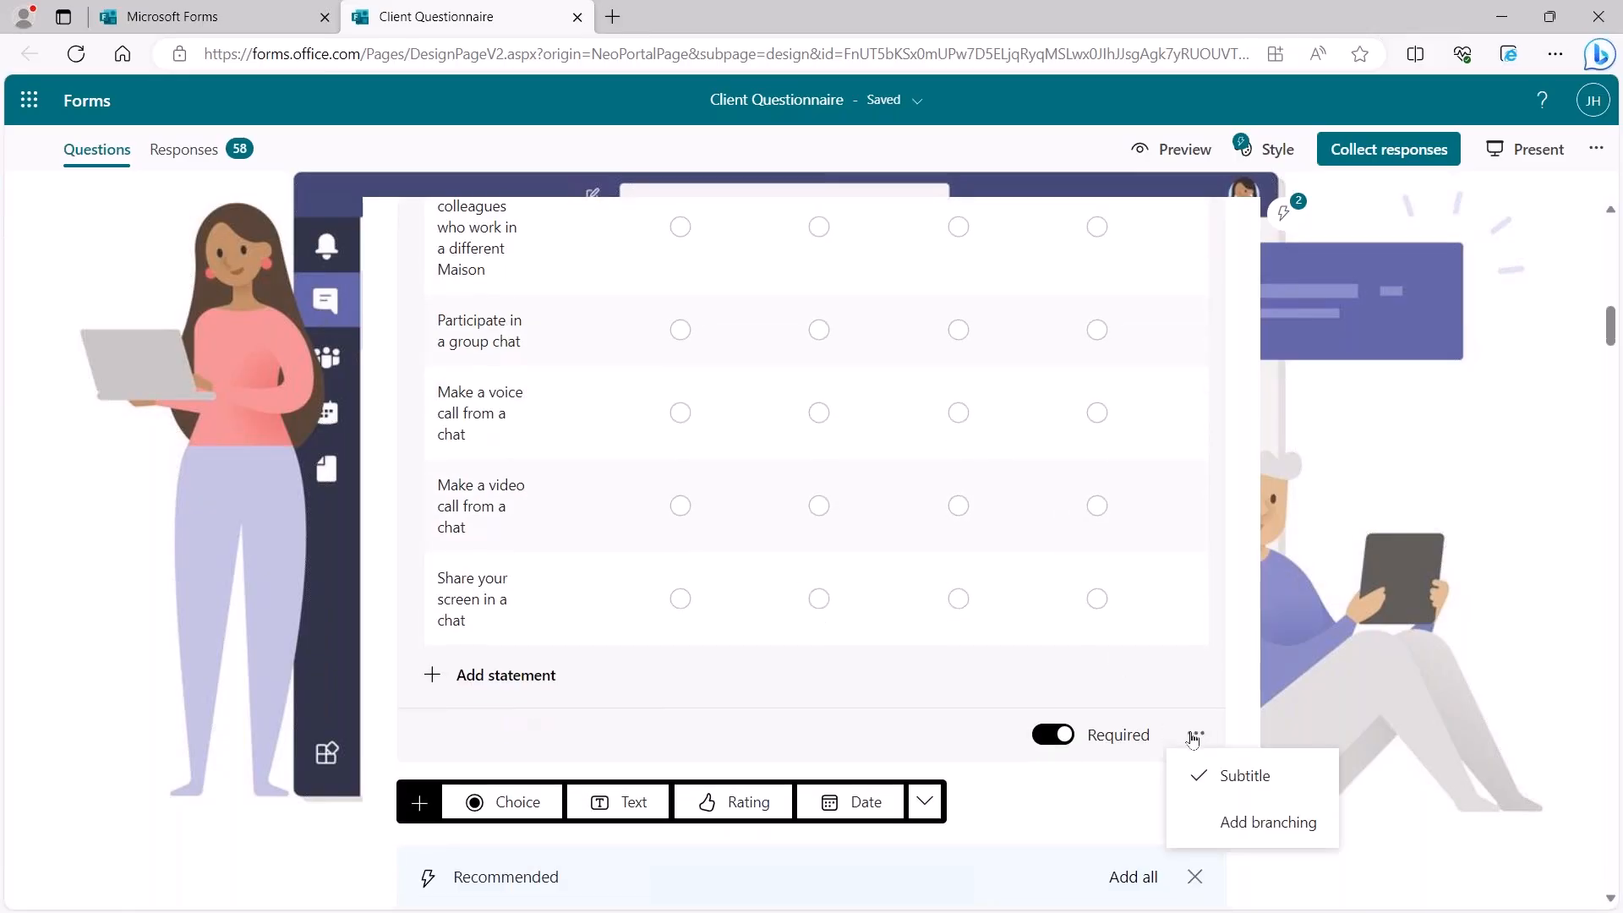
pyautogui.click(1159, 717)
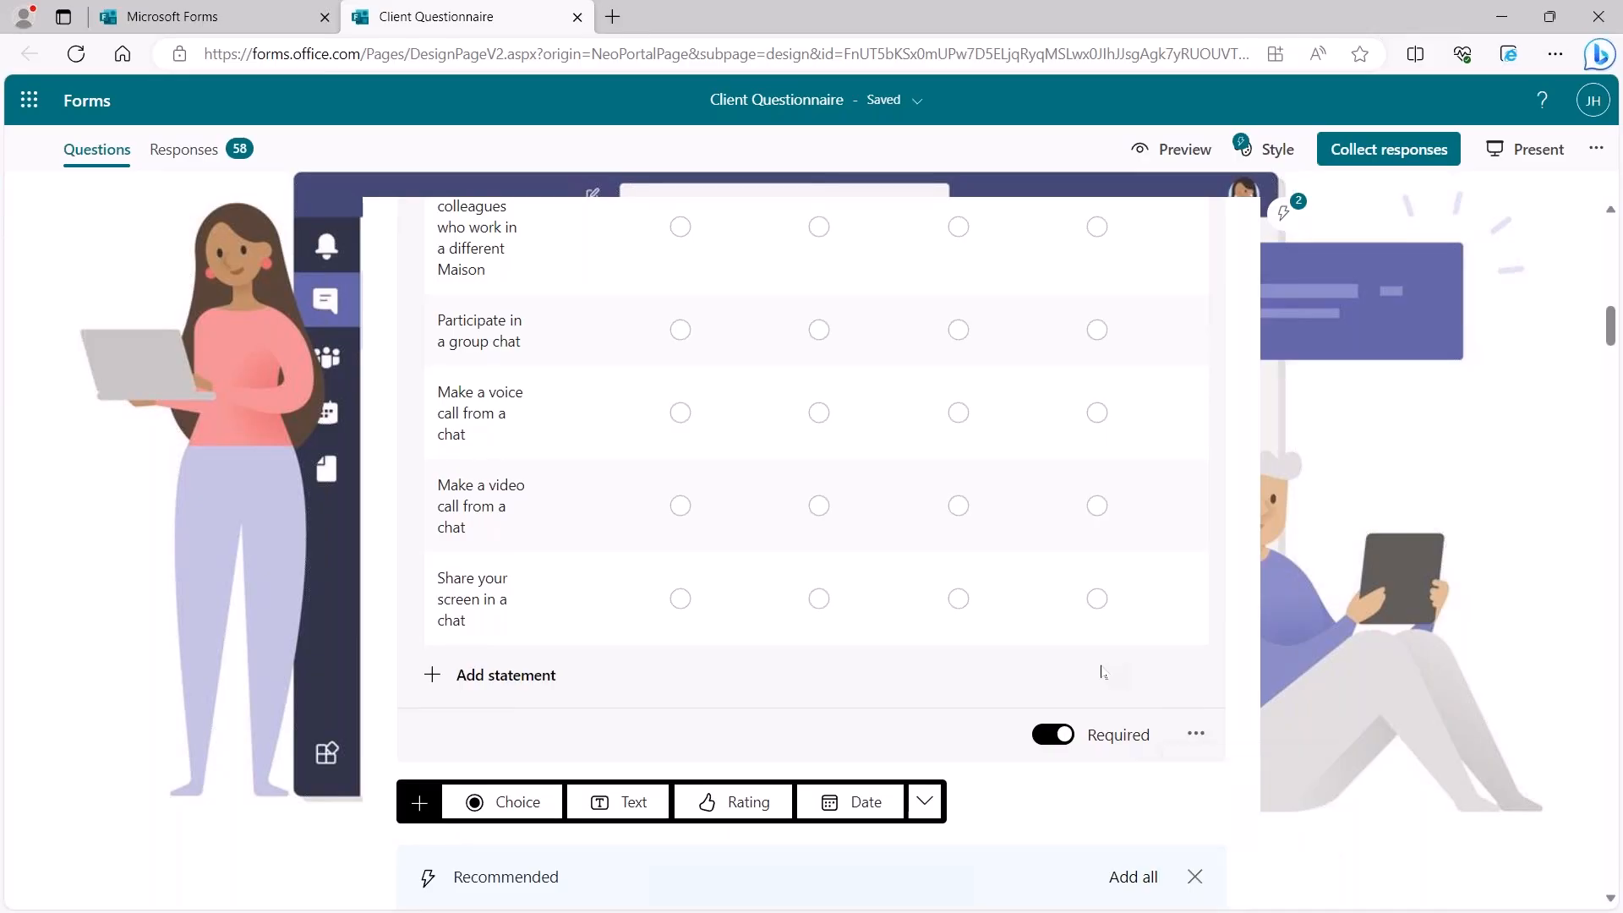
pyautogui.click(924, 801)
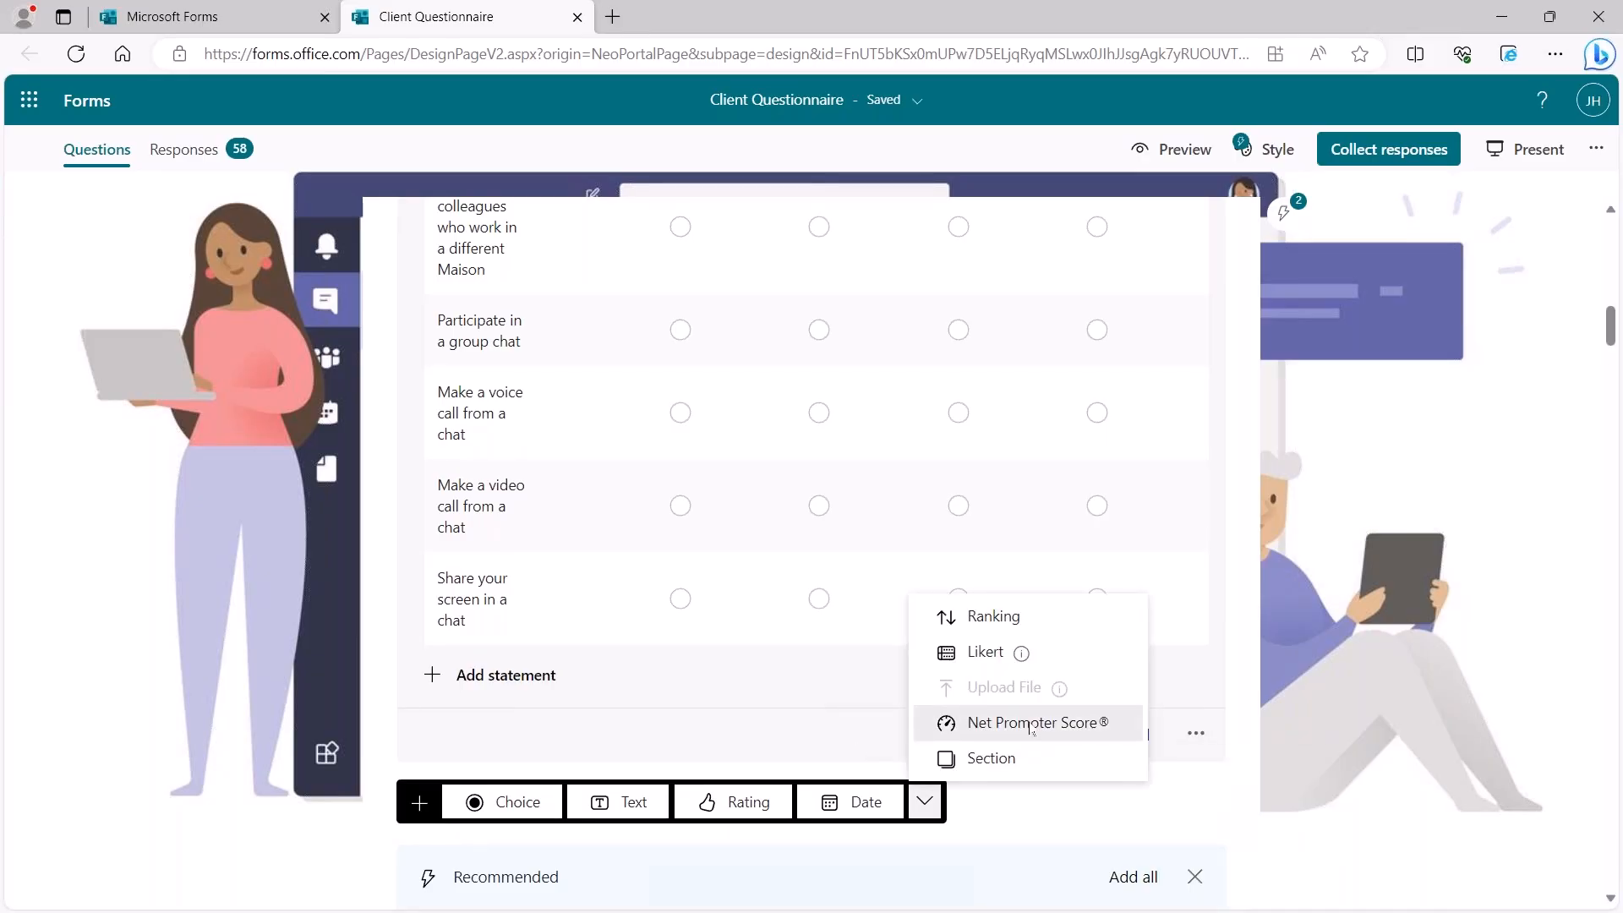
pyautogui.moveTo(1021, 656)
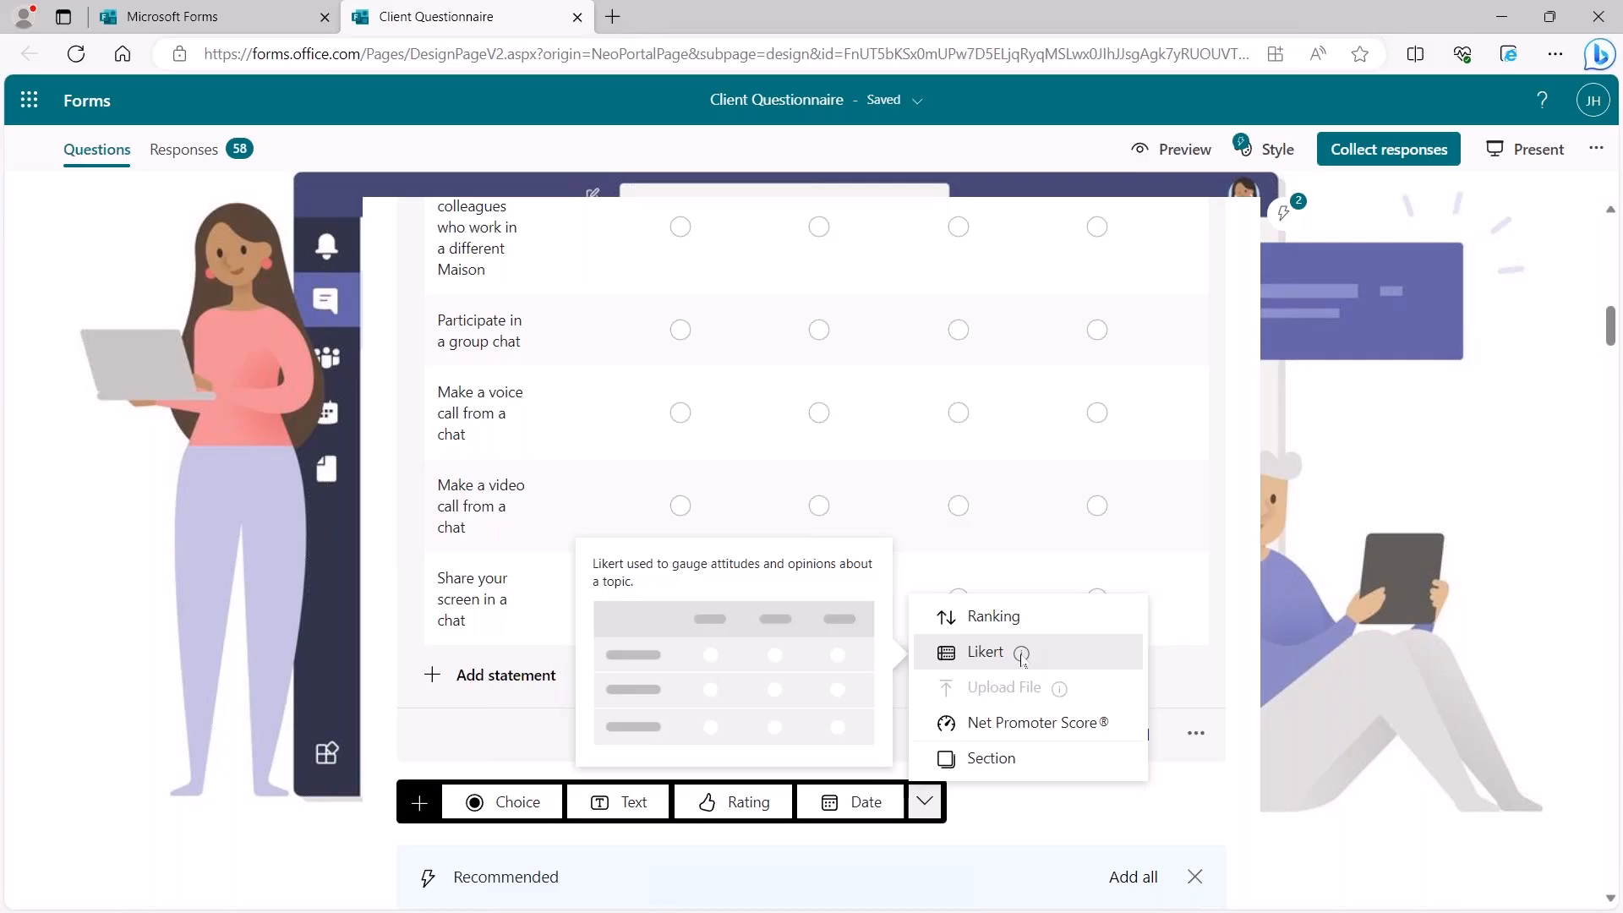
# Step: Review question 4's Likert statements and answer columns, and show the availability note for the Upload File question type
pyautogui.scroll(2, 555, 384)
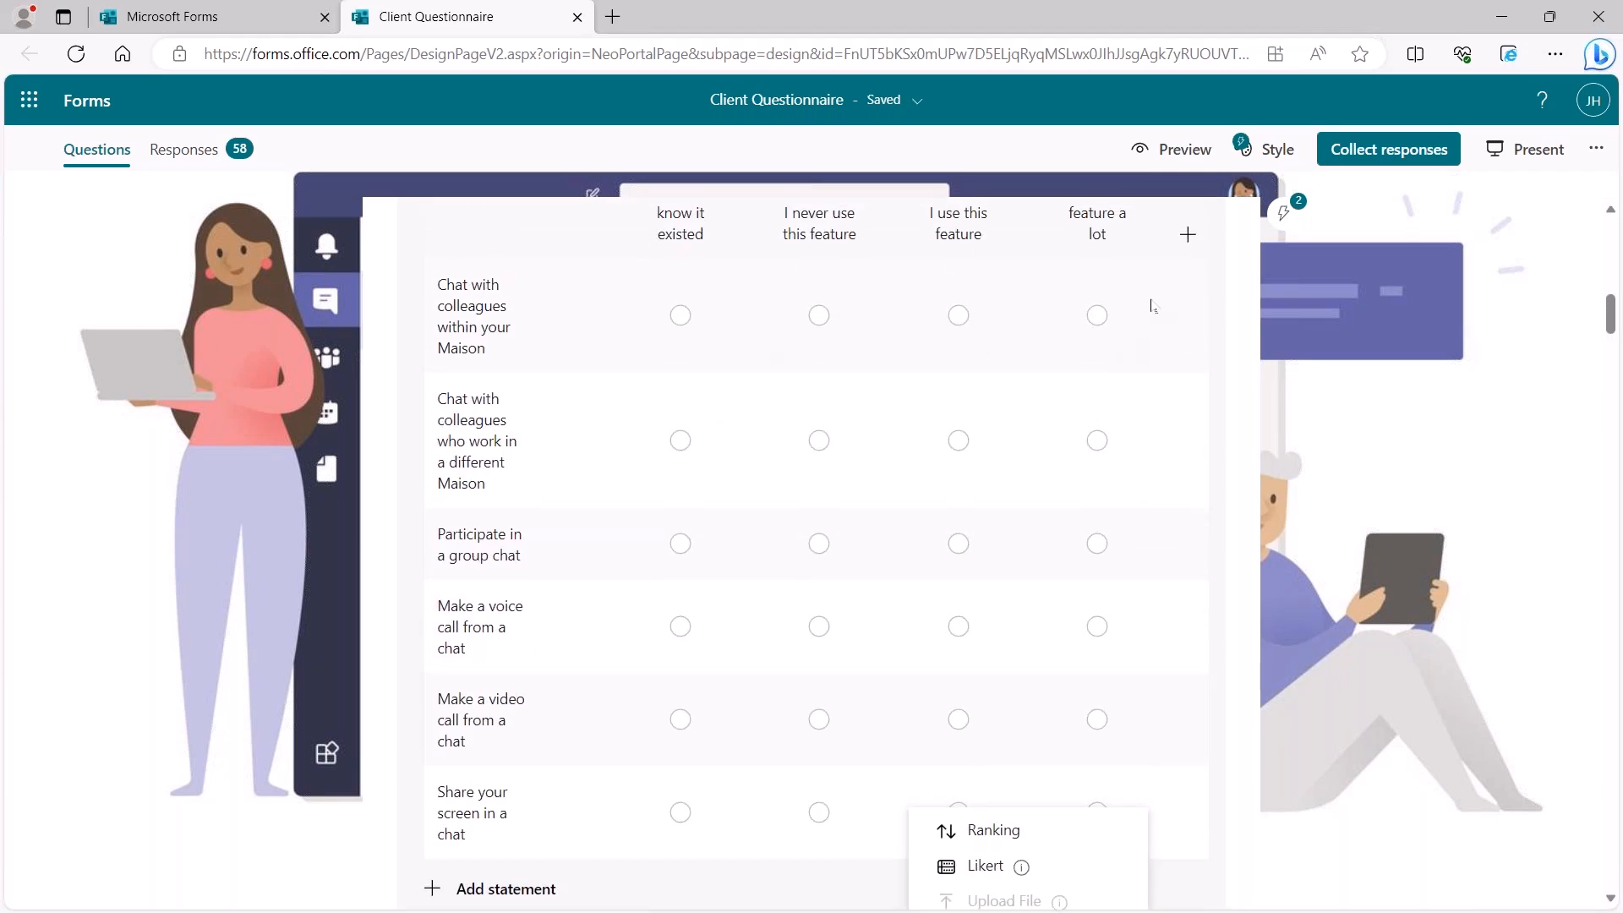
pyautogui.scroll(1, 1135, 216)
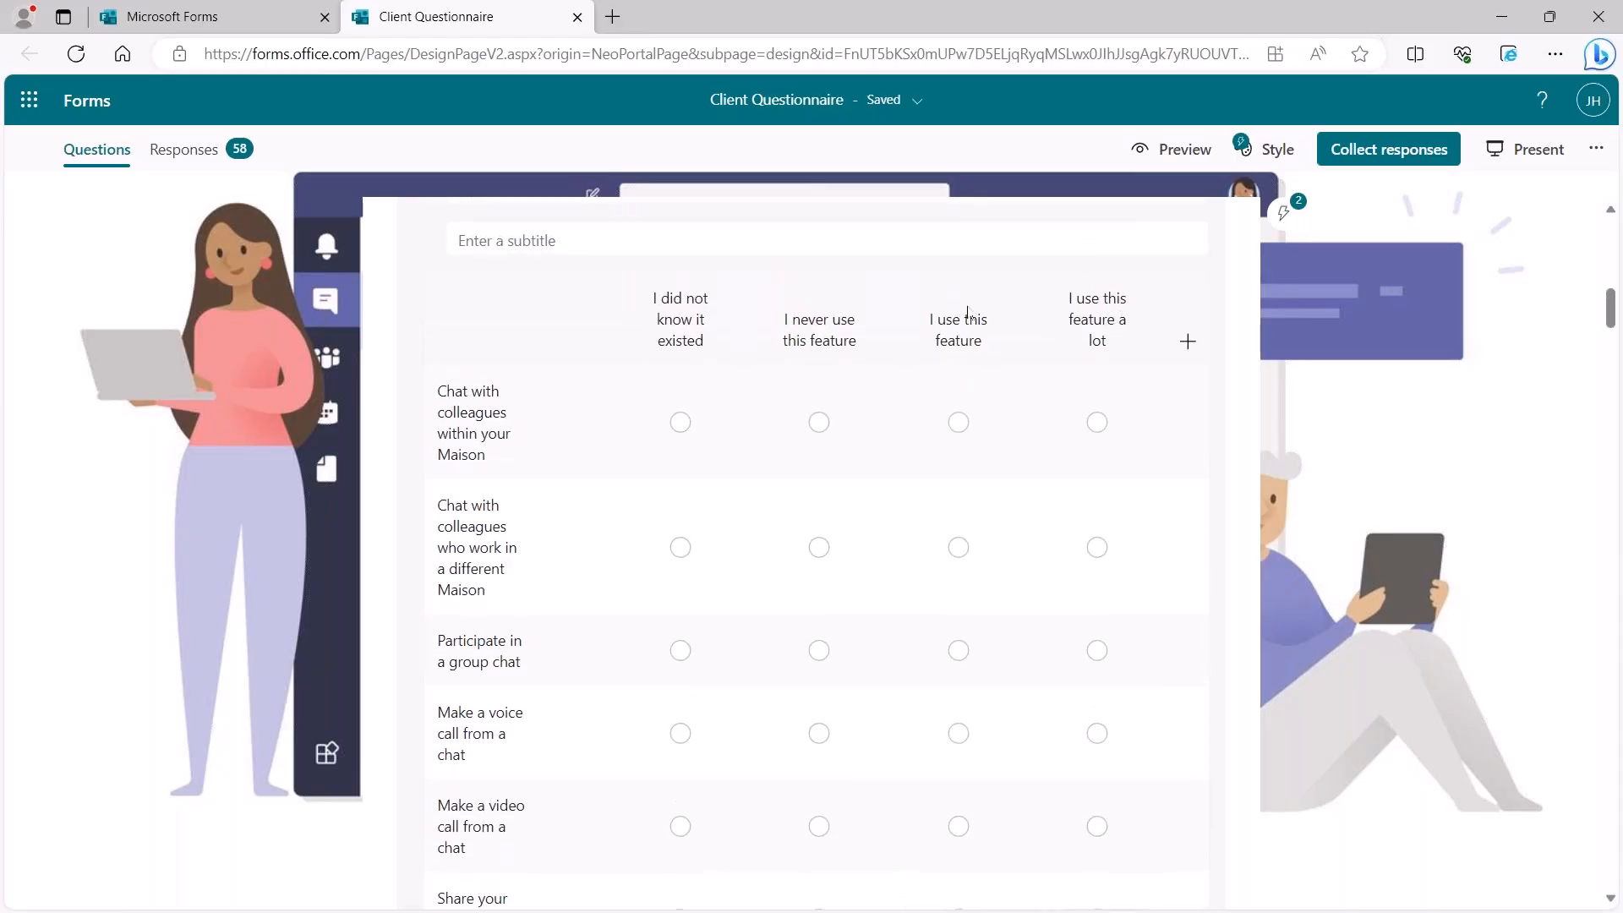
pyautogui.scroll(-1, 894, 304)
pyautogui.scroll(-2, 893, 304)
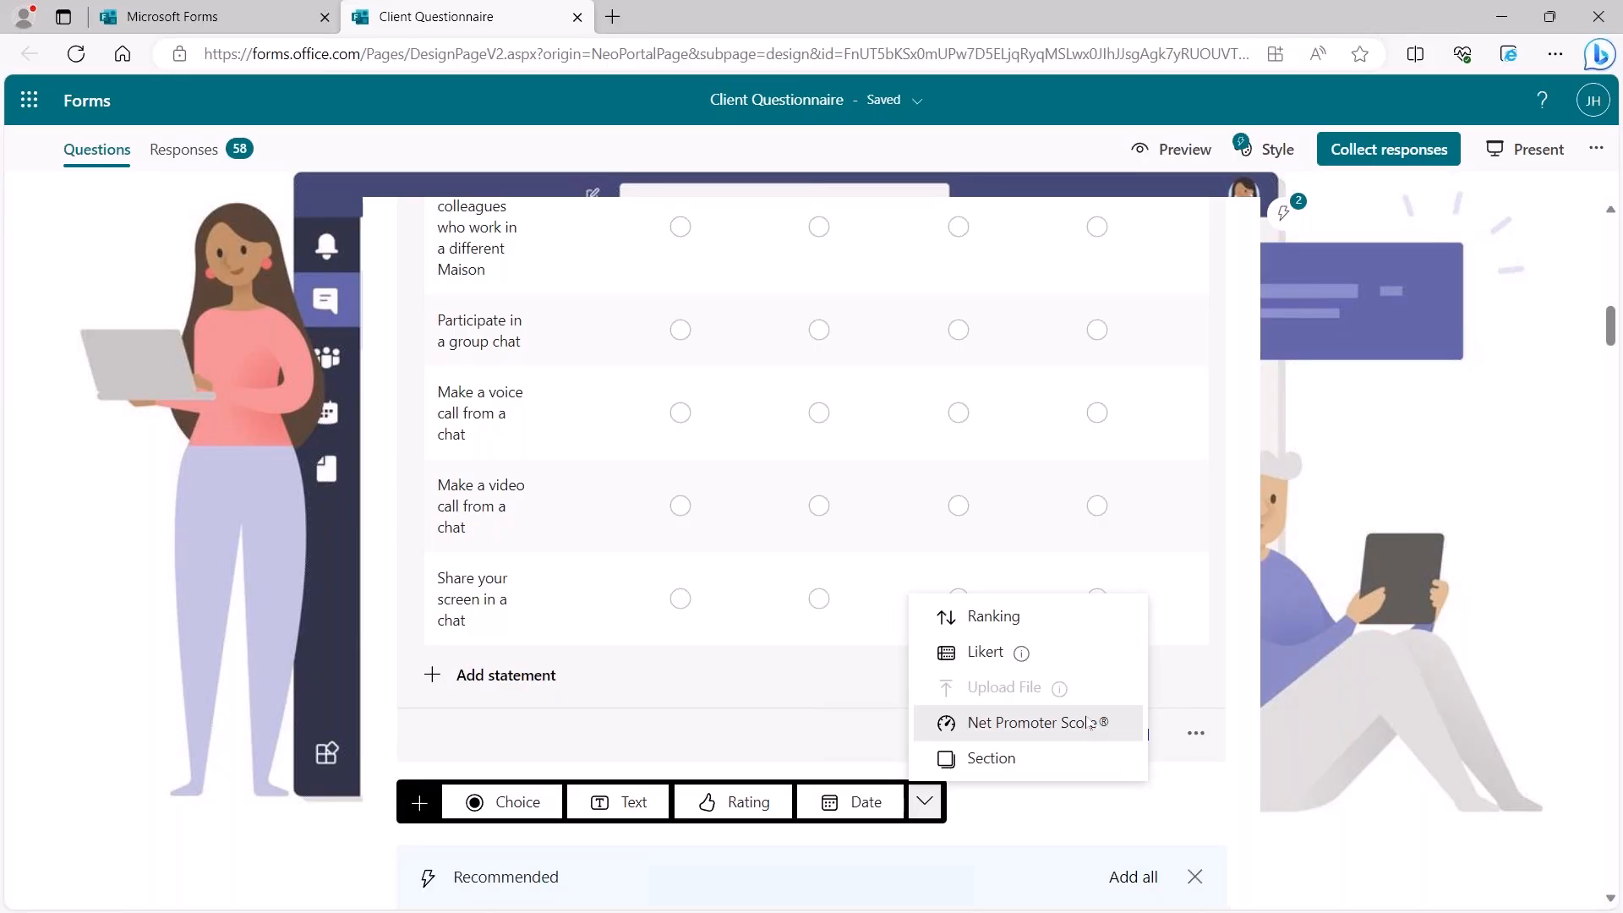
pyautogui.moveTo(1038, 701)
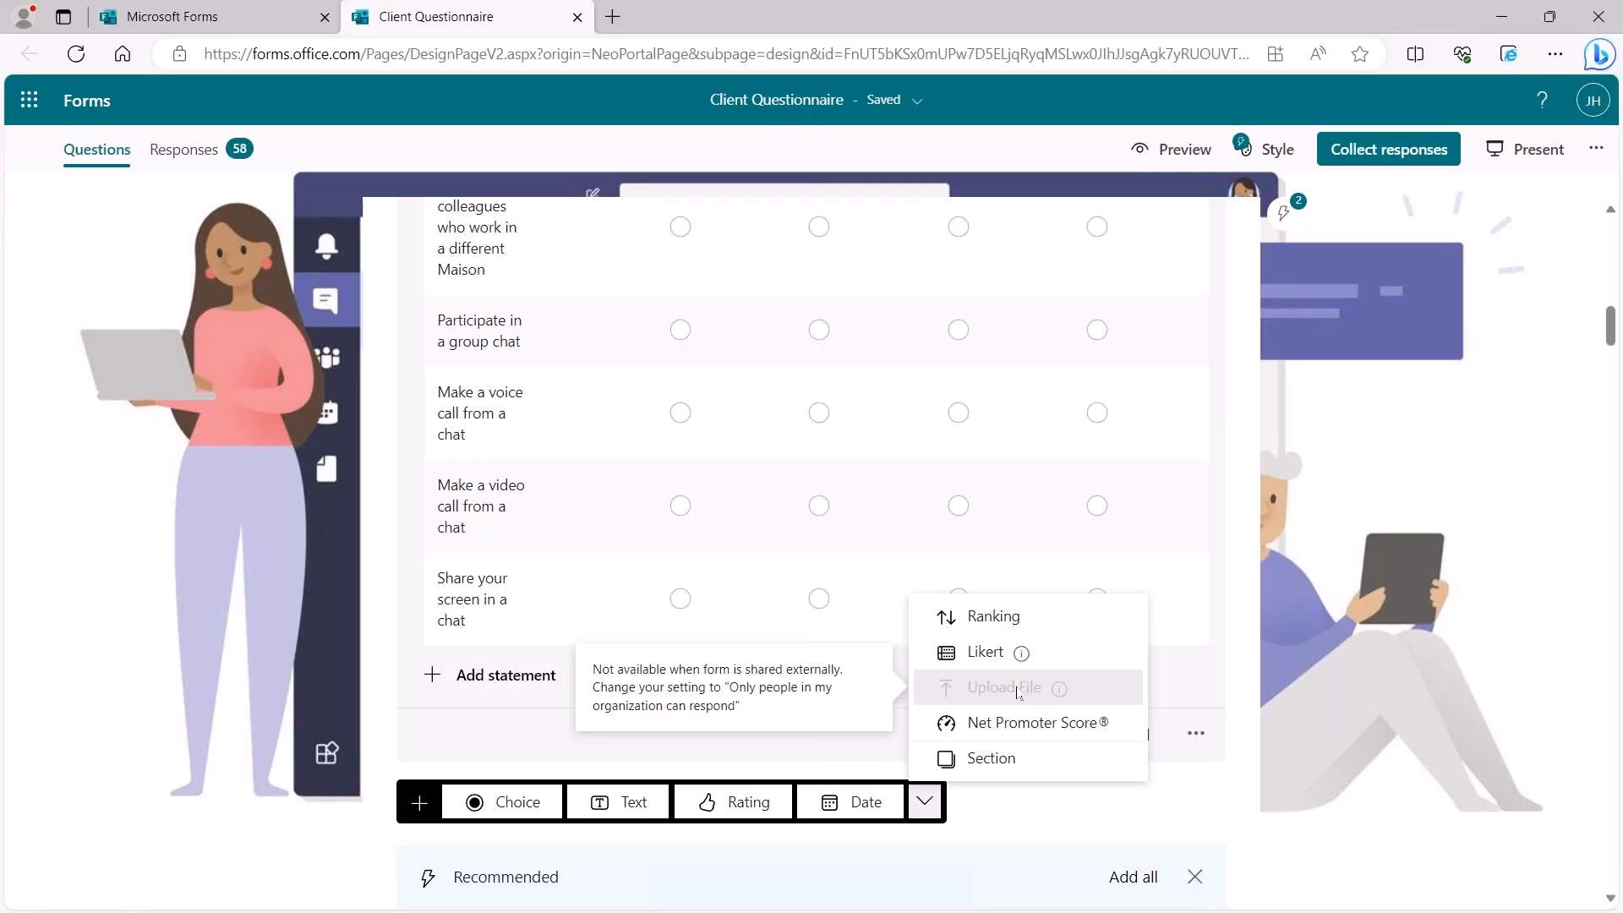
# Step: Examine questions 5 to 10 of the Client Questionnaire, including the Teams features grids and the SharePoint multiple-answer options
pyautogui.scroll(-3, 290, 670)
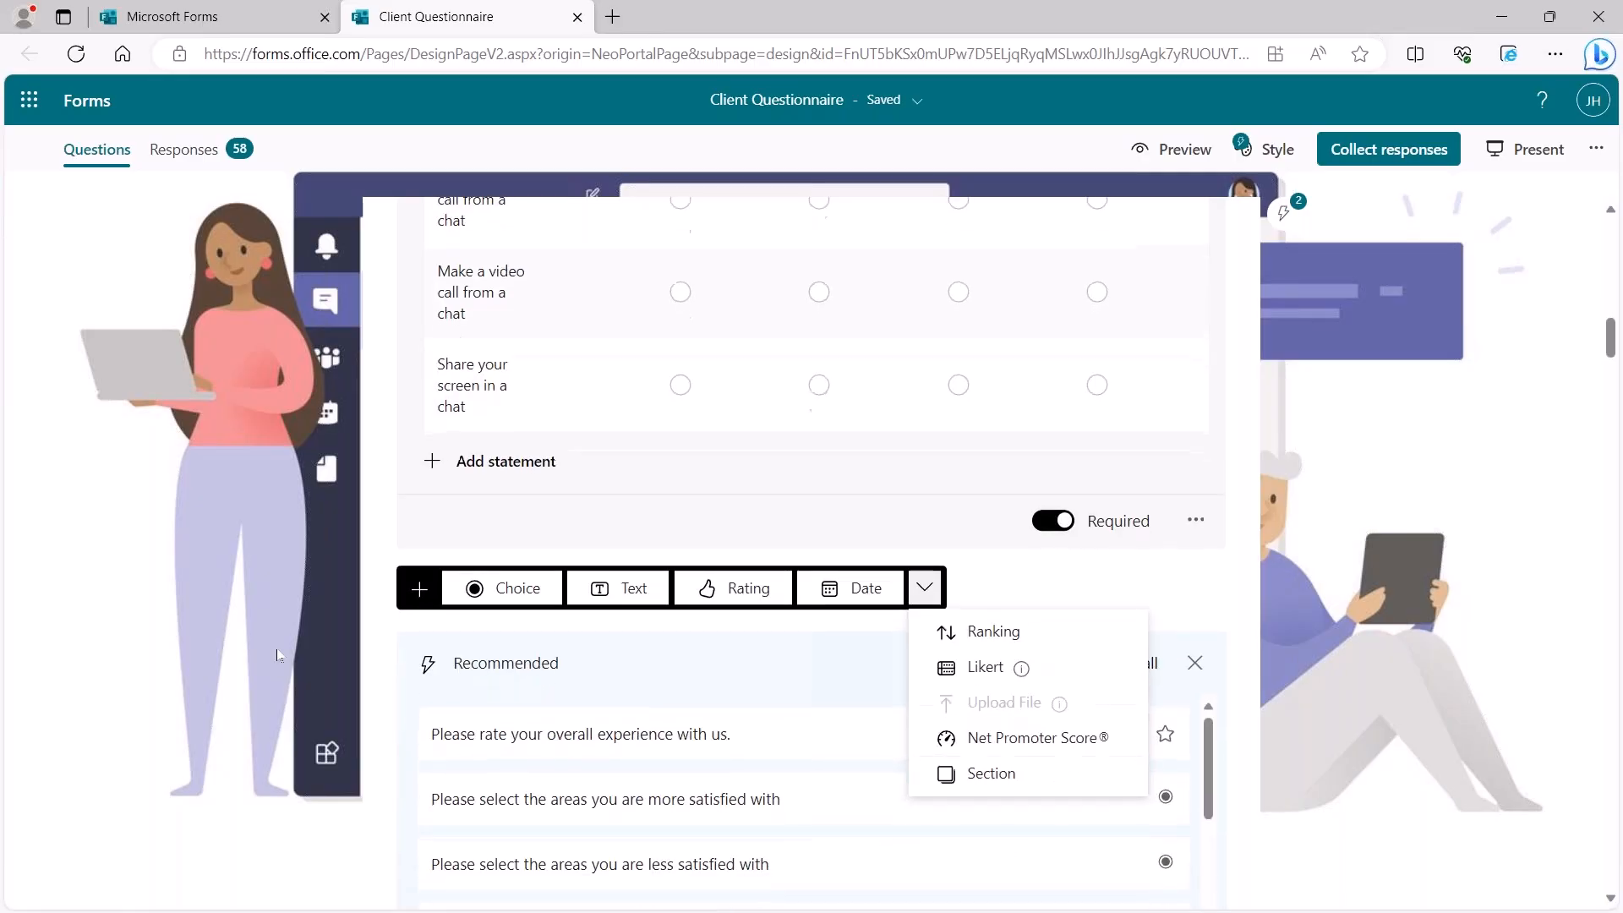
pyautogui.scroll(-10, 851, 629)
pyautogui.scroll(-13, 851, 630)
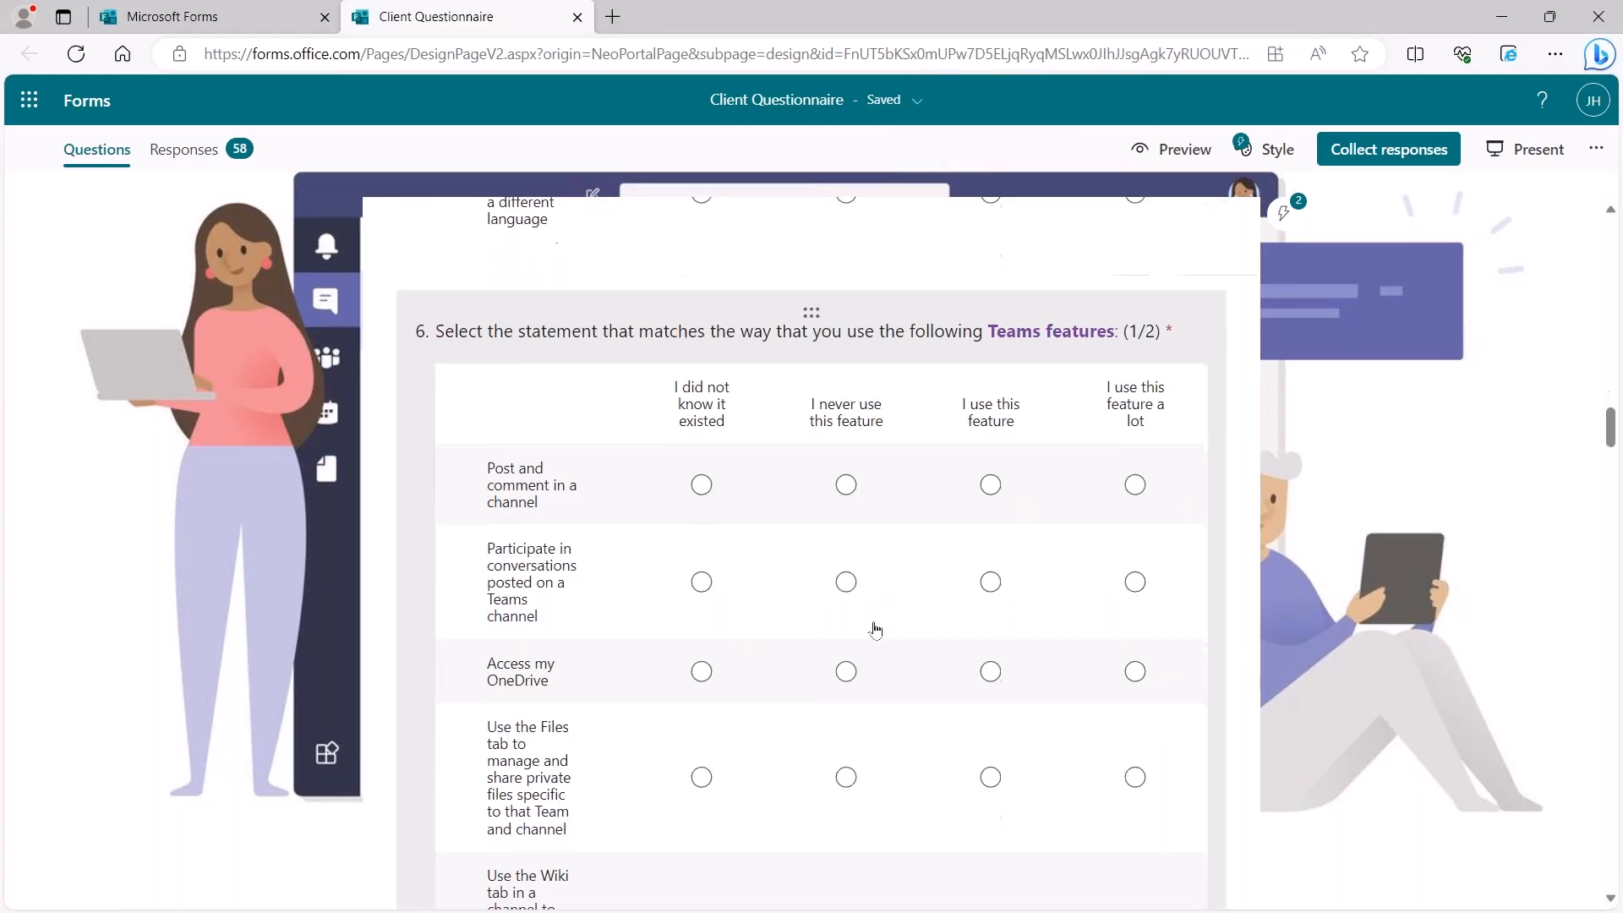
pyautogui.scroll(-4, 872, 622)
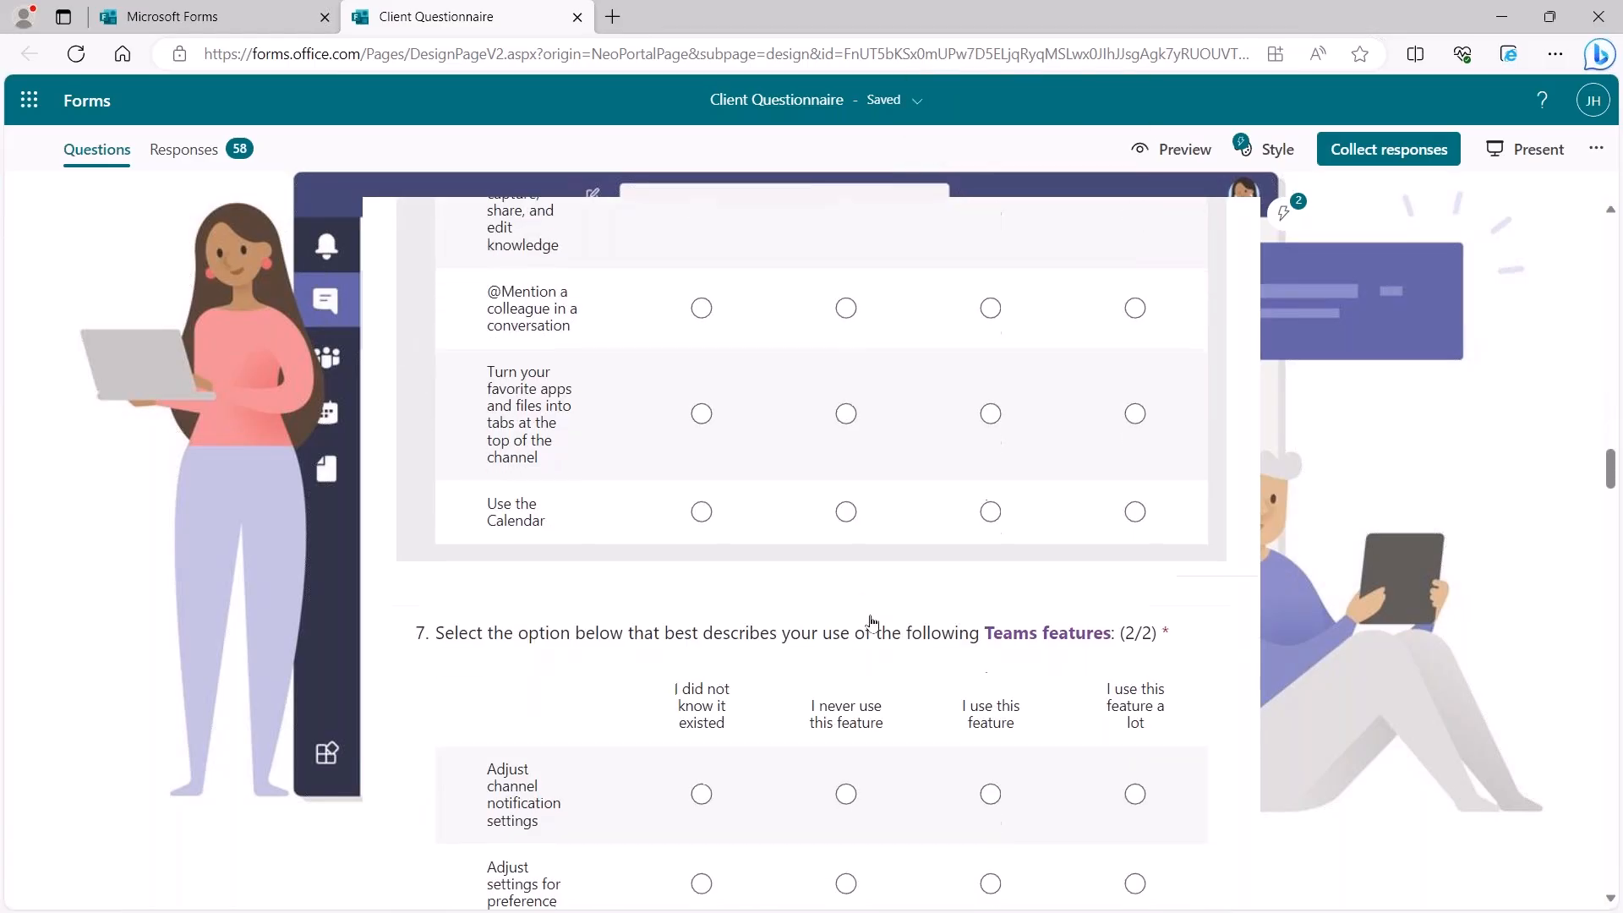
pyautogui.scroll(-5, 862, 613)
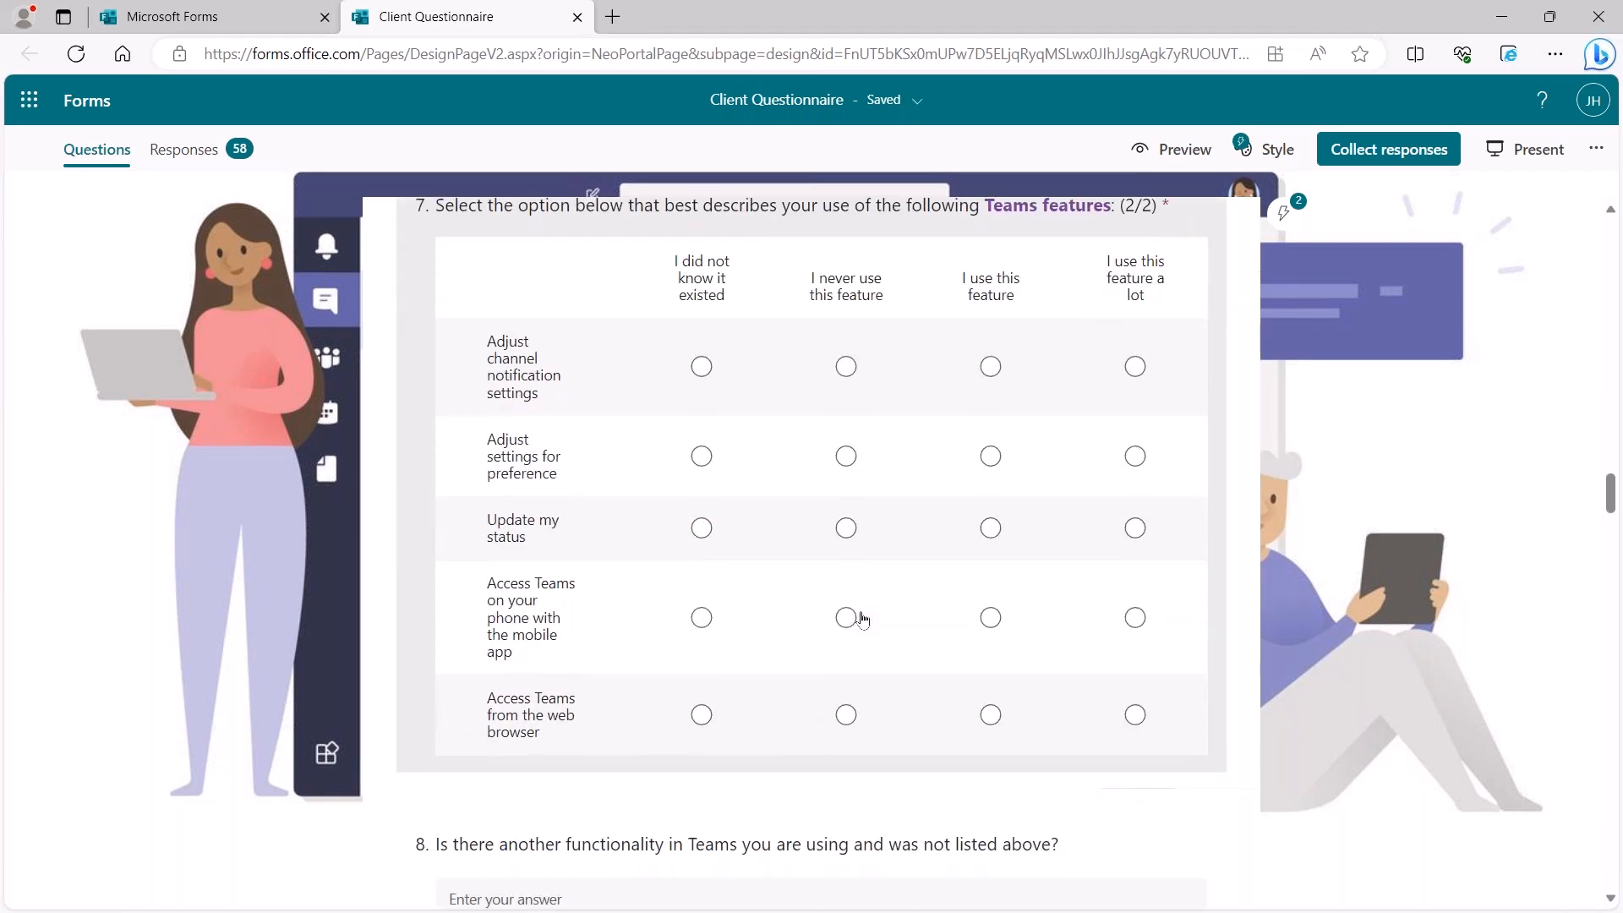
pyautogui.scroll(-9, 862, 618)
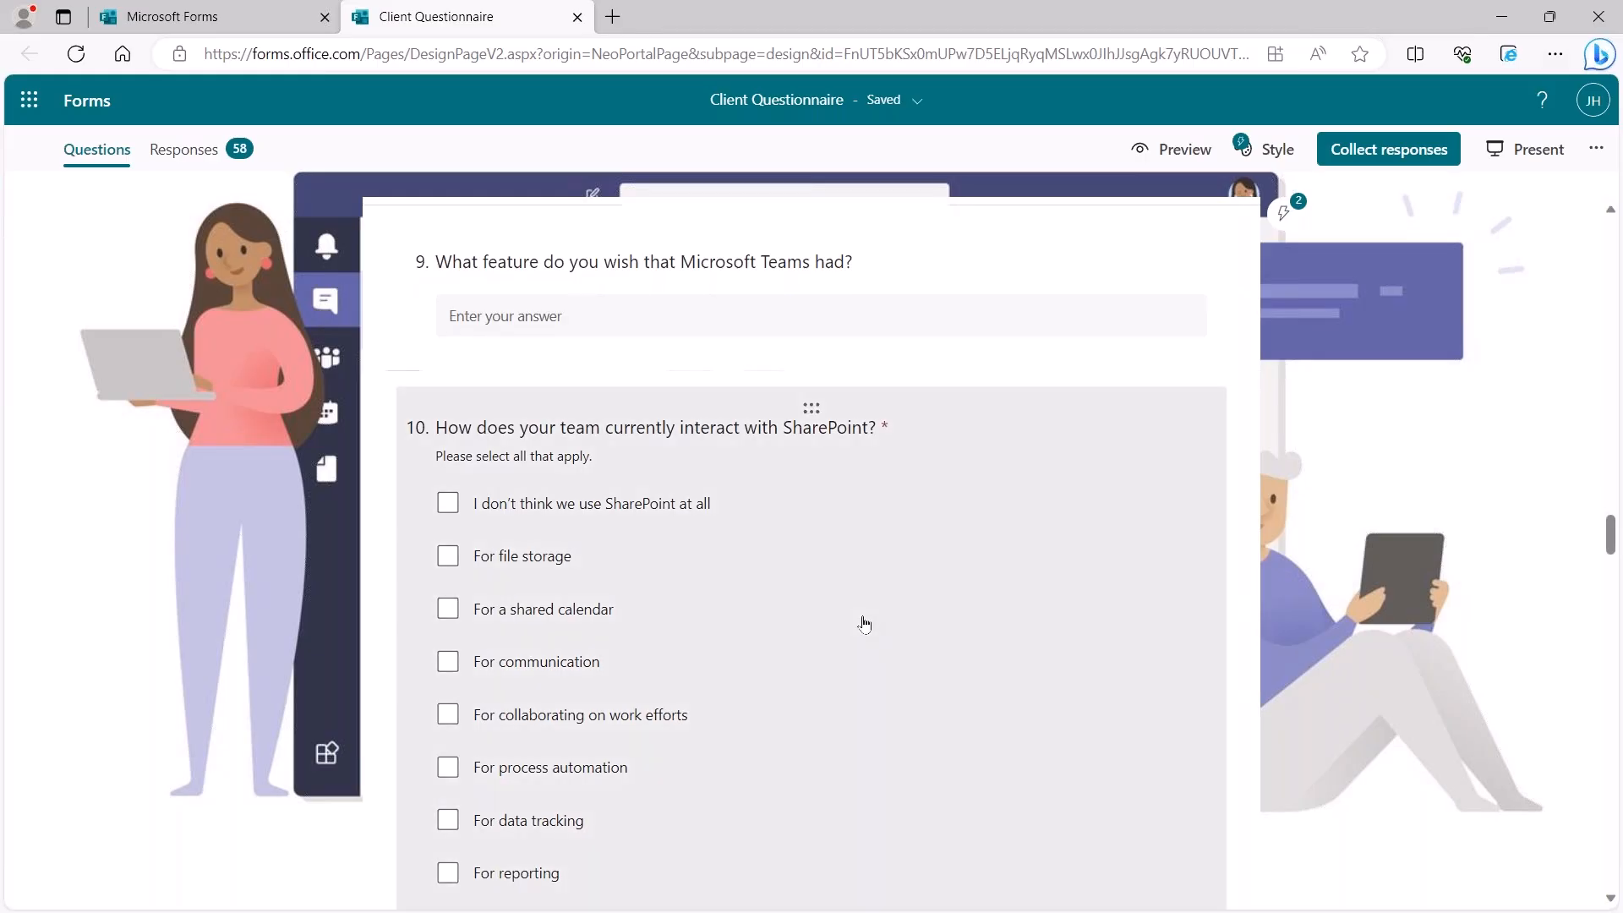
pyautogui.scroll(-7, 715, 538)
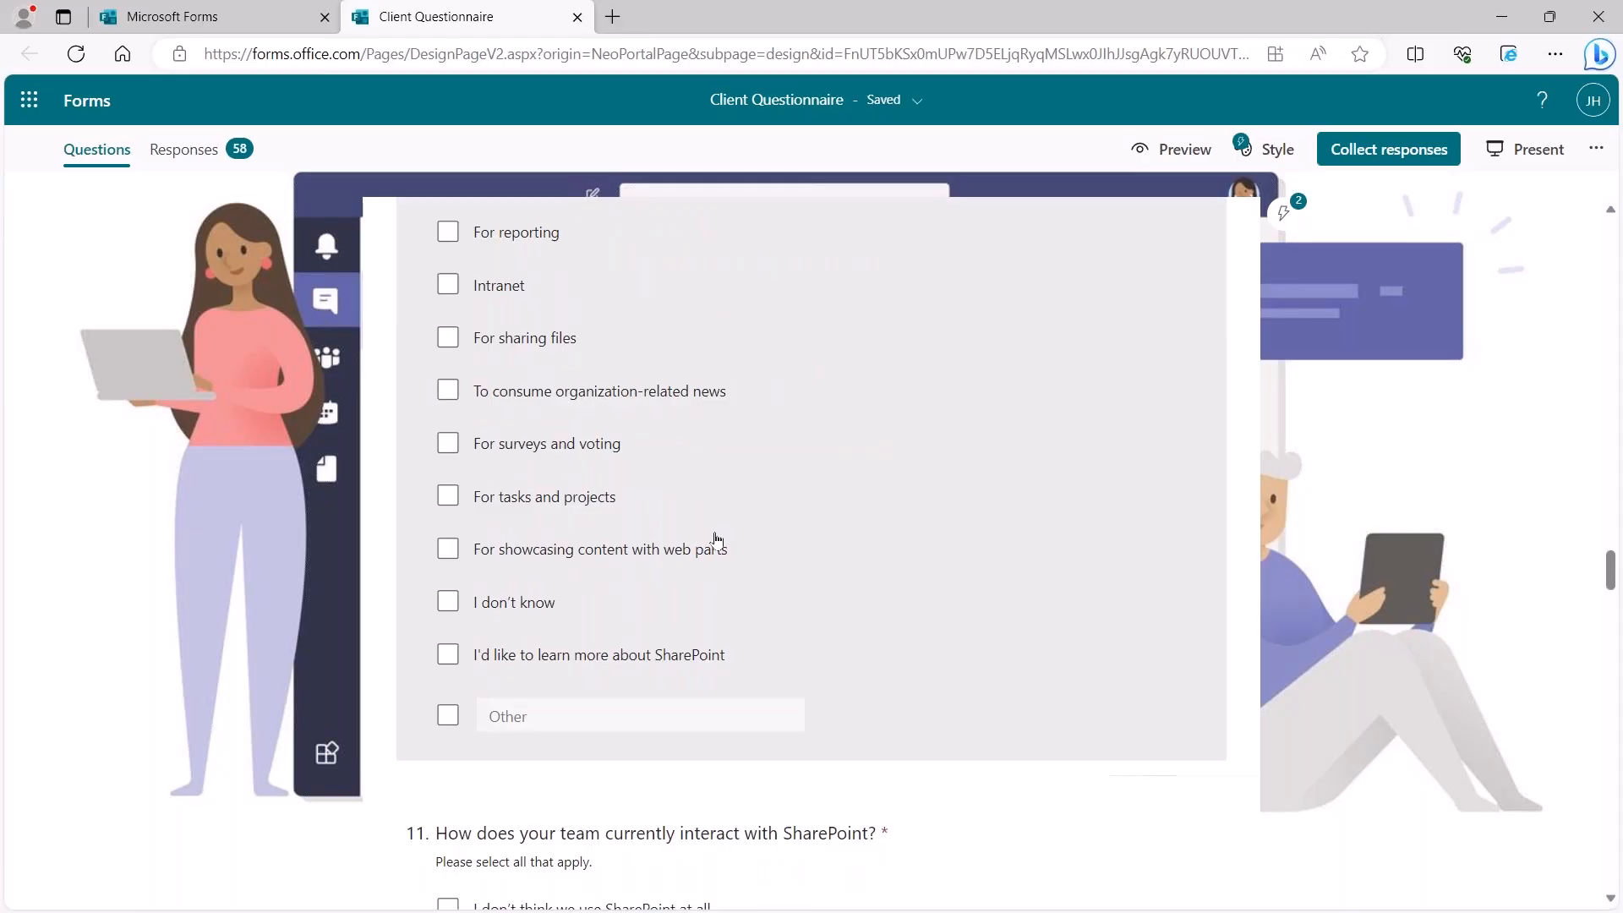
pyautogui.scroll(2, 634, 571)
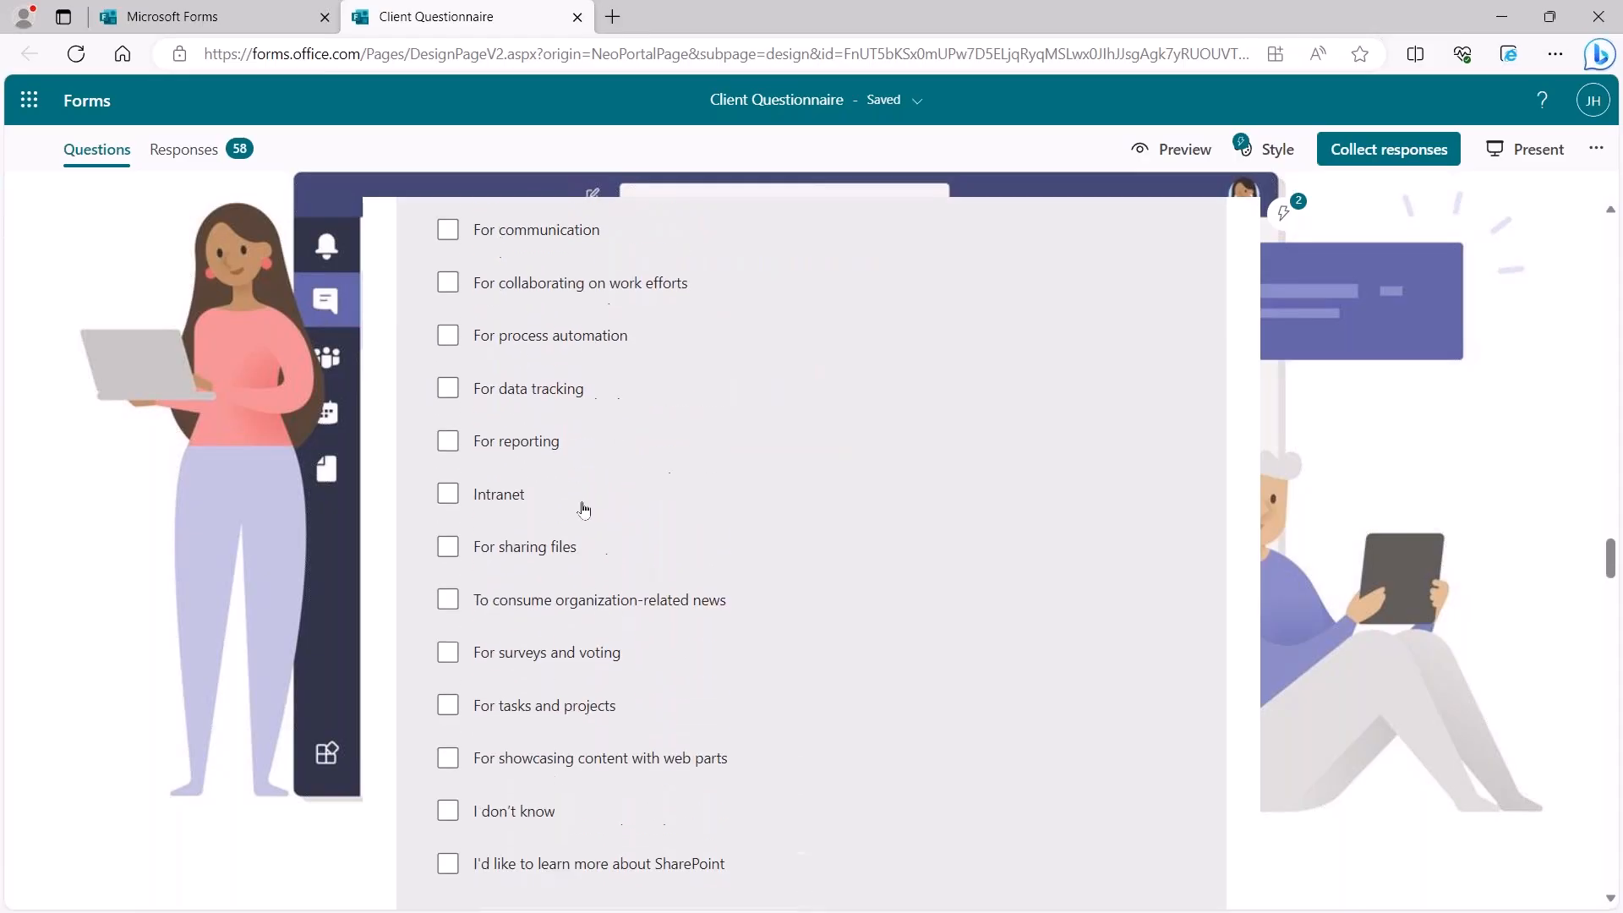
# Step: Open question 10 about SharePoint for editing and show its branching settings
pyautogui.click(1108, 557)
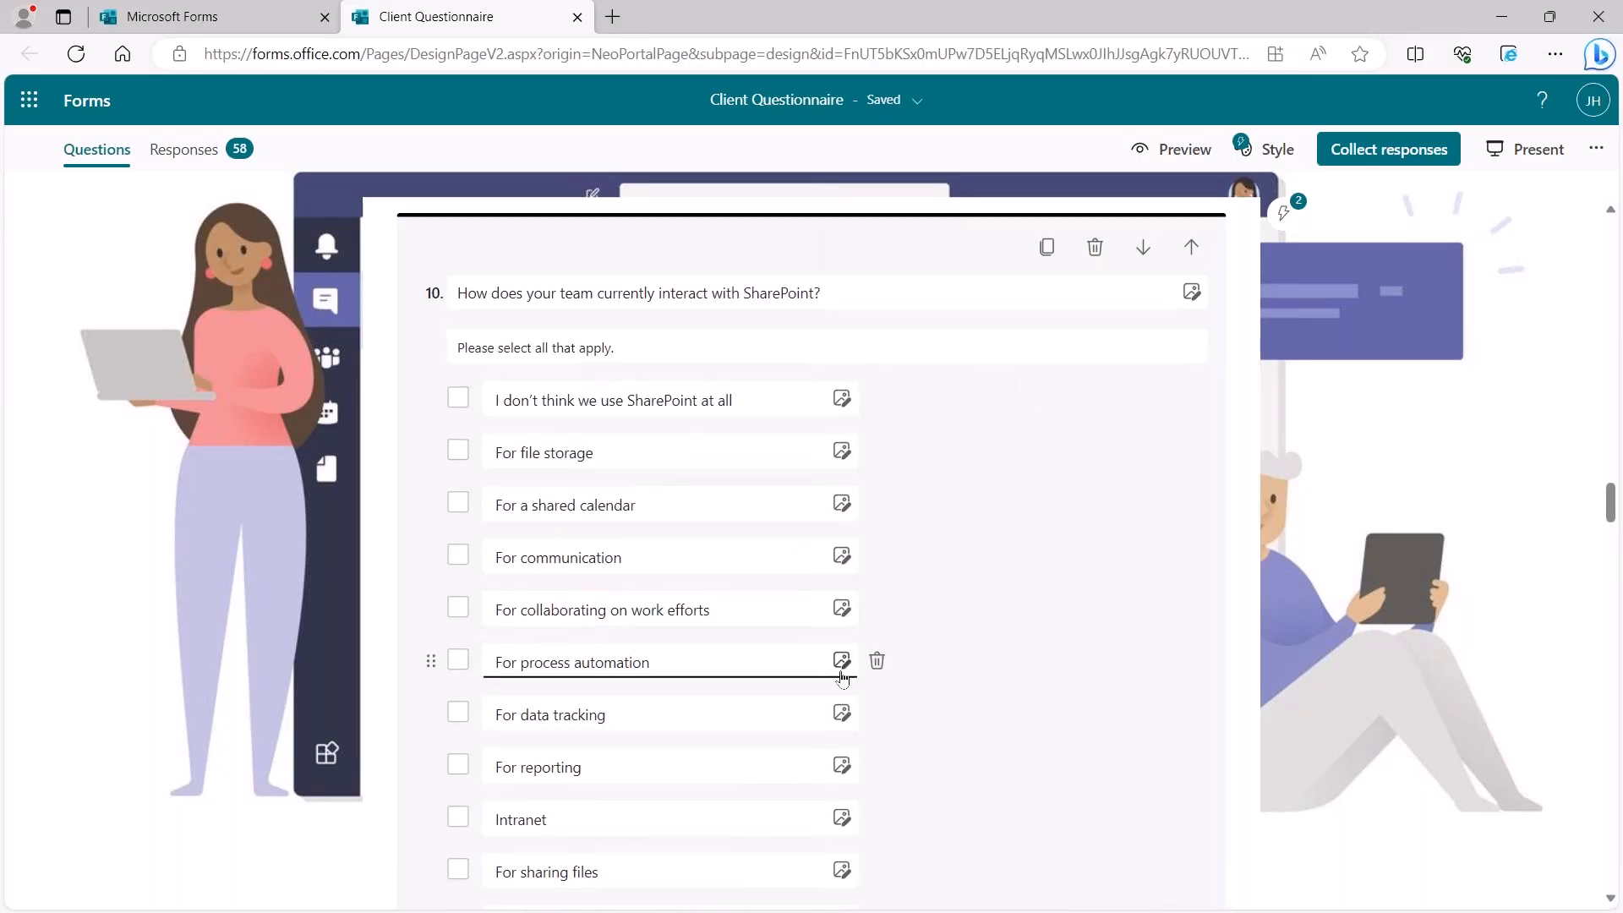
pyautogui.scroll(-6, 1018, 534)
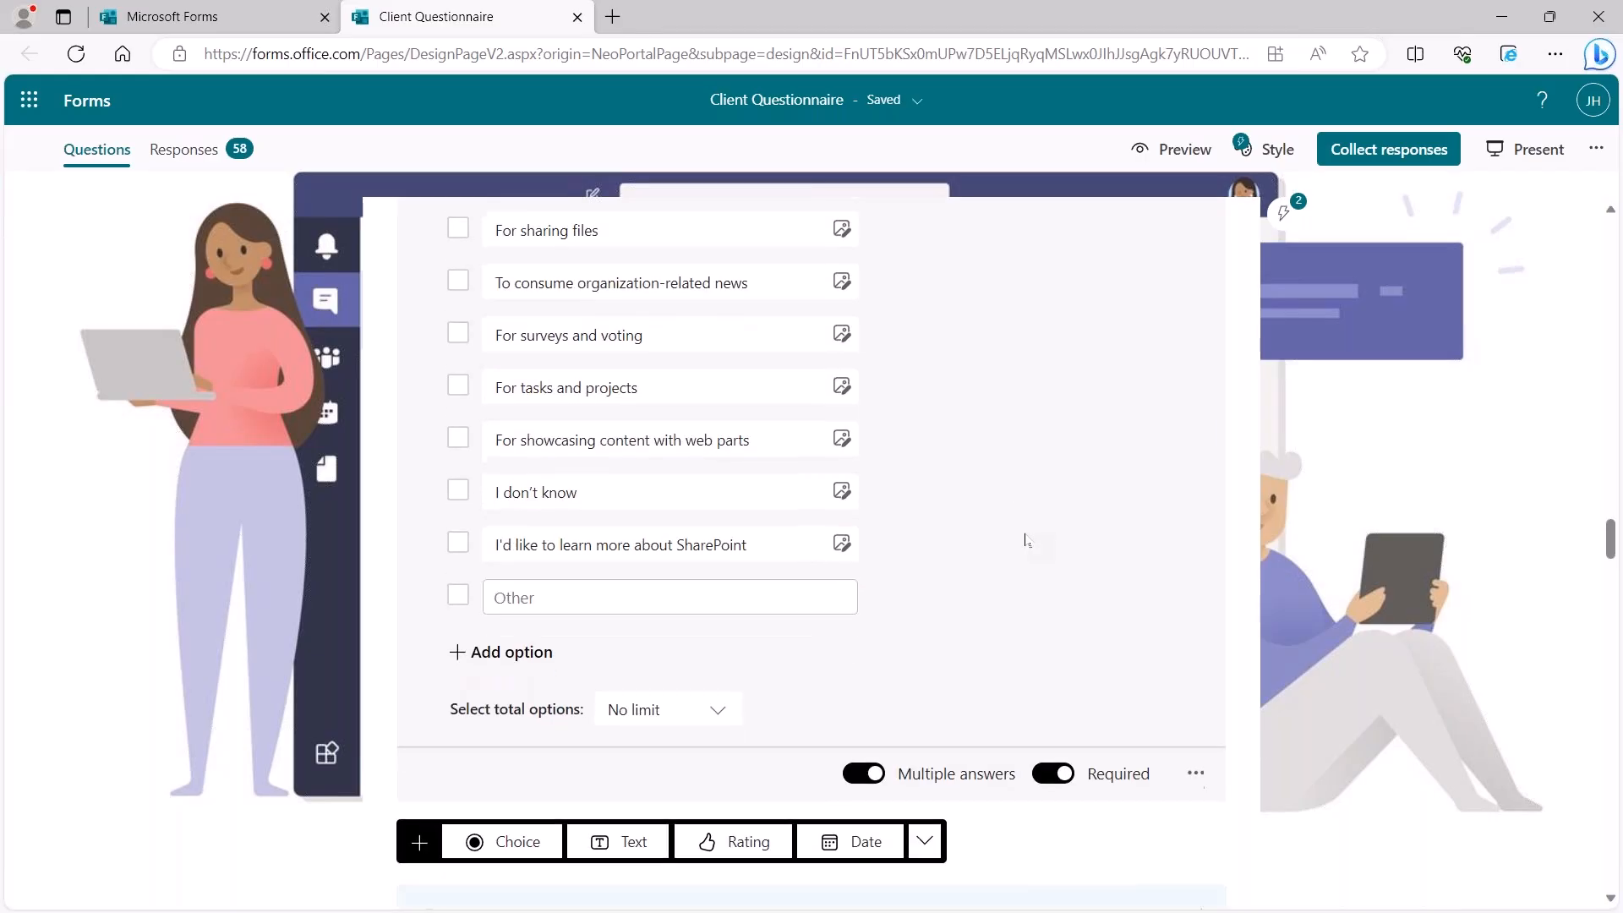
pyautogui.click(1195, 773)
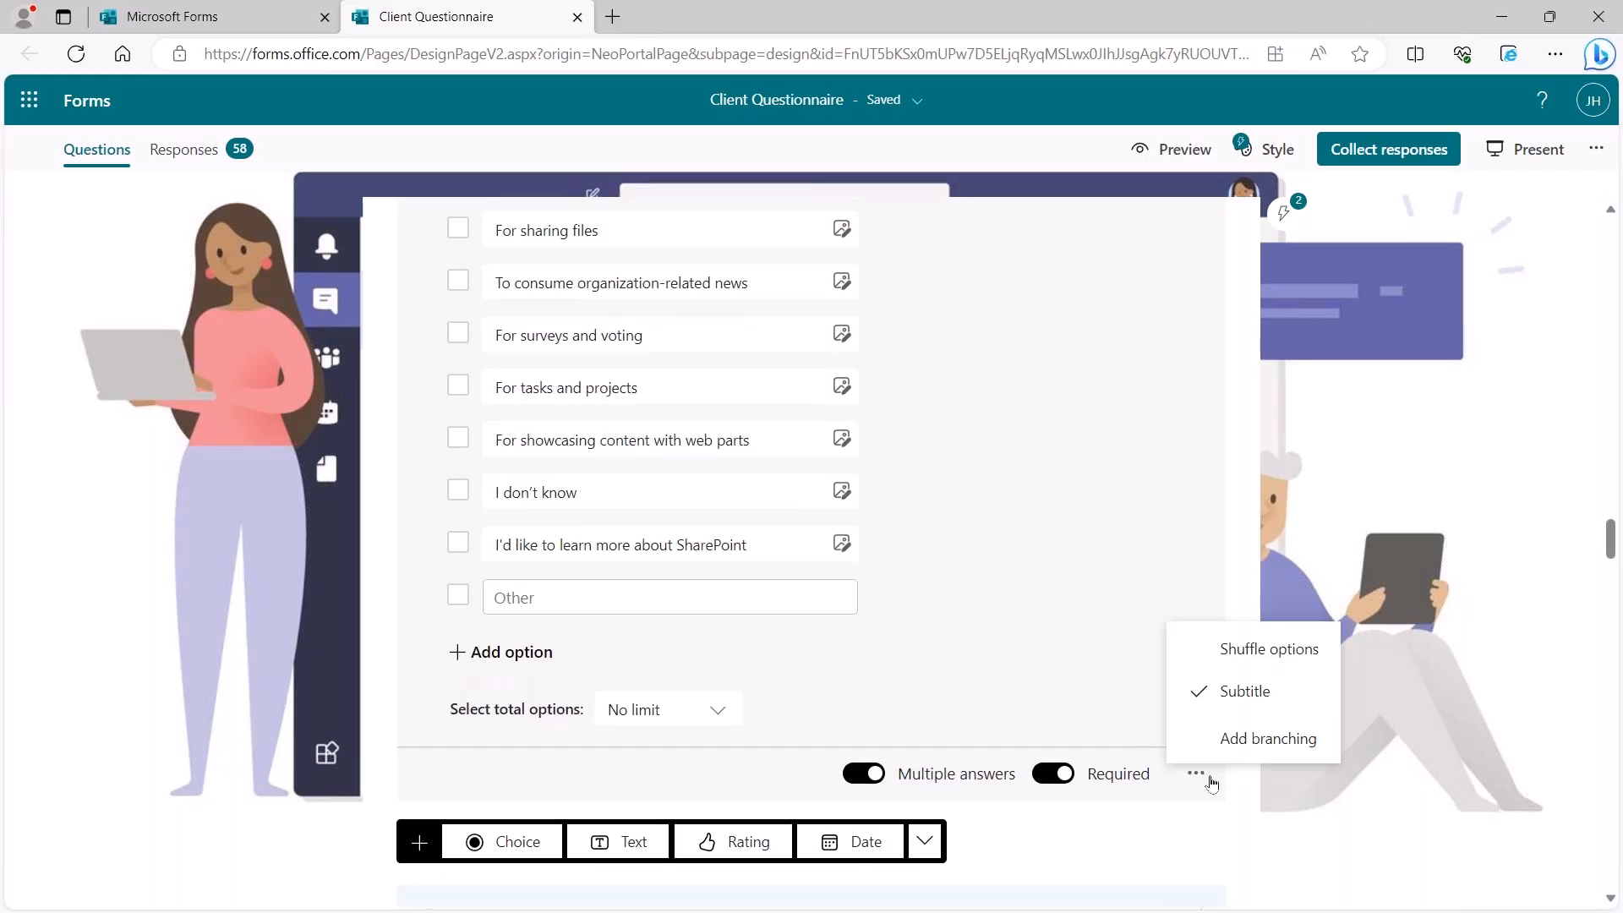
pyautogui.click(1239, 739)
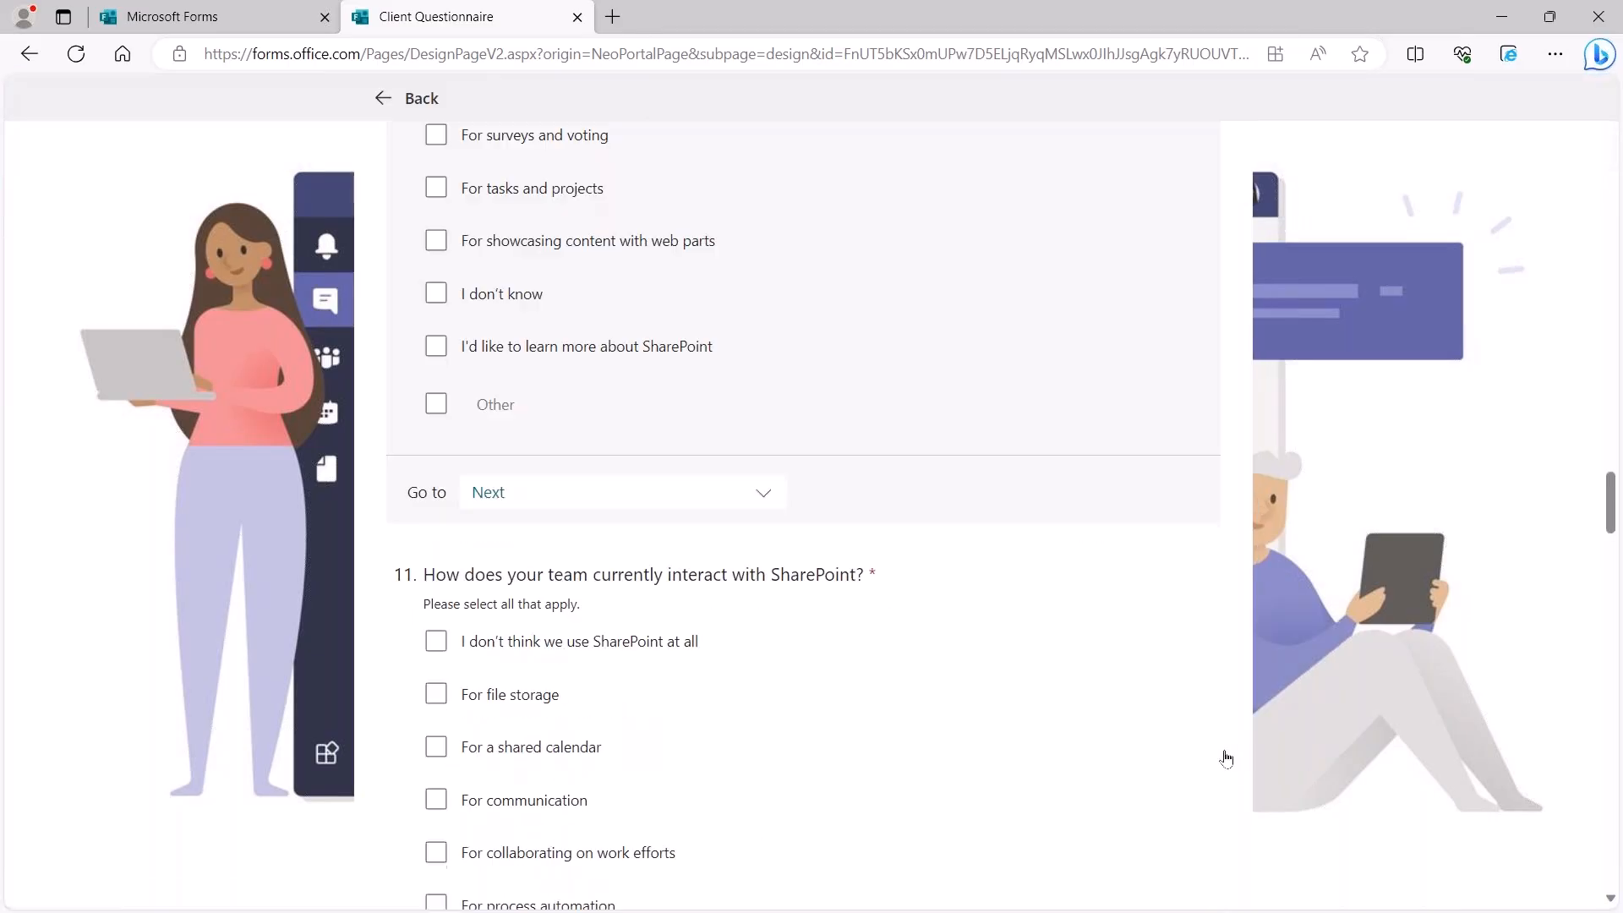
# Step: Check the branching destinations offered for question 11 and leave the branching view
pyautogui.scroll(-5, 905, 592)
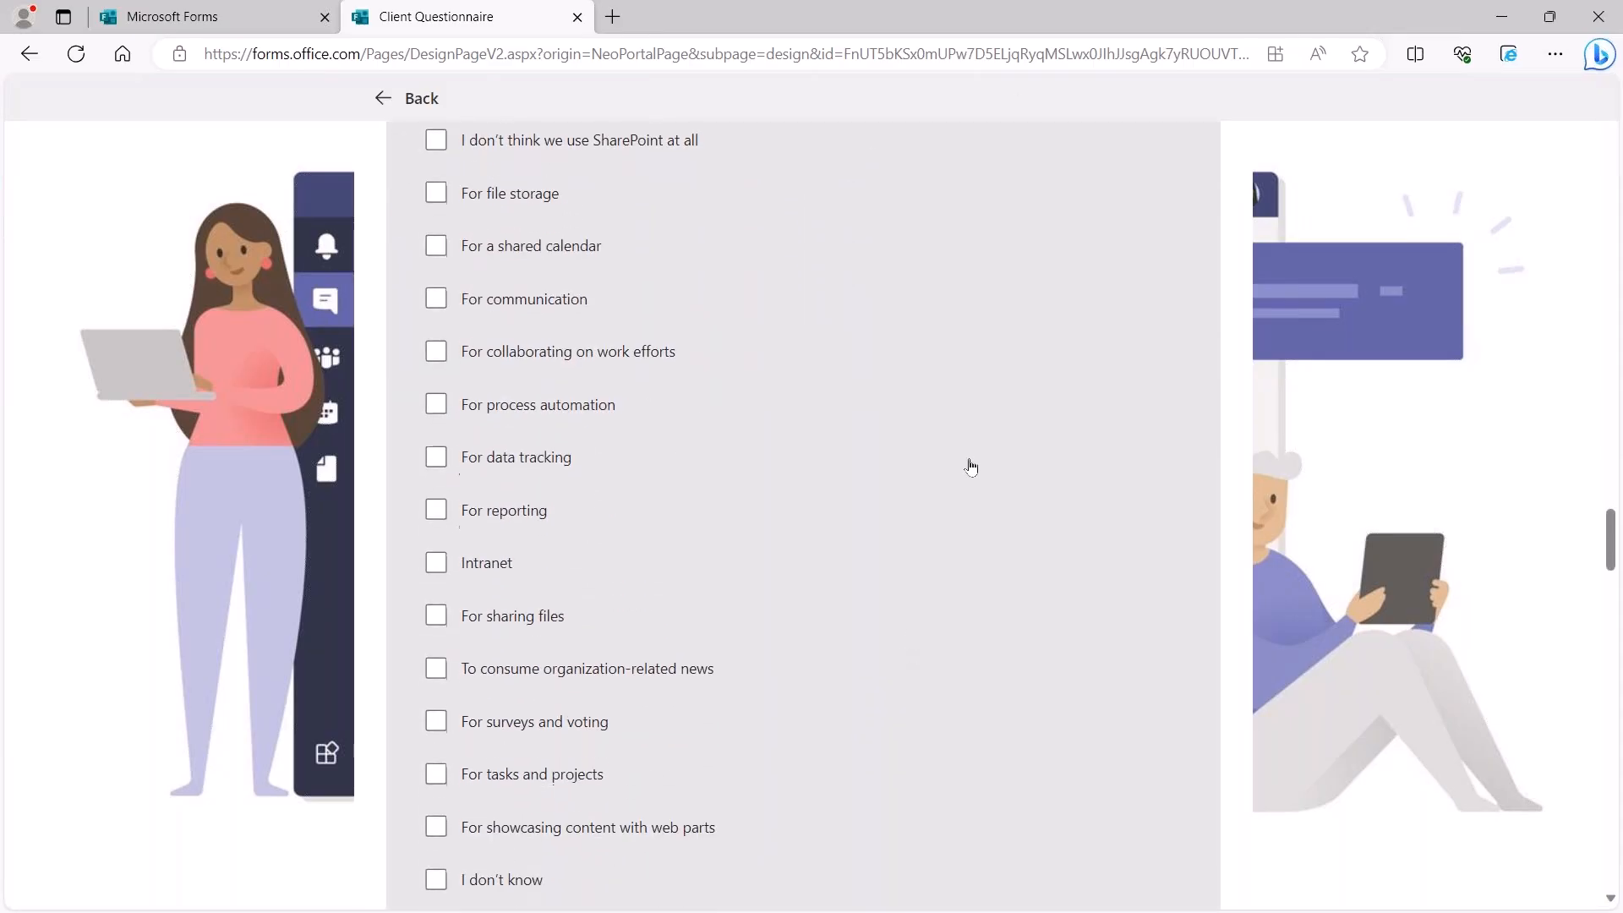
pyautogui.scroll(-6, 971, 466)
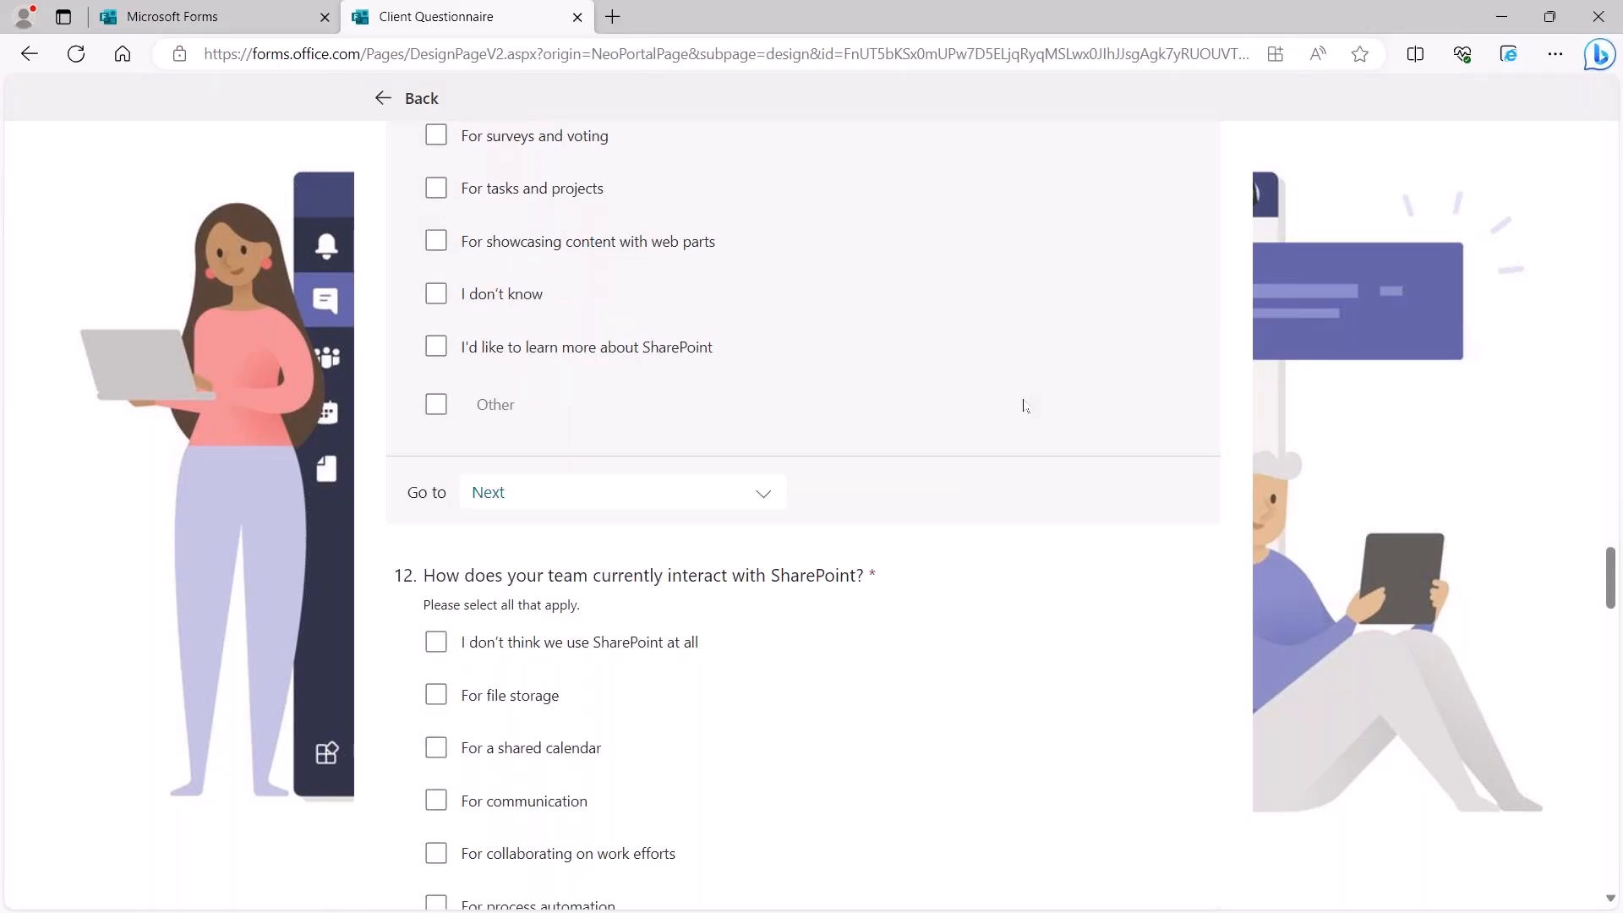
pyautogui.click(754, 487)
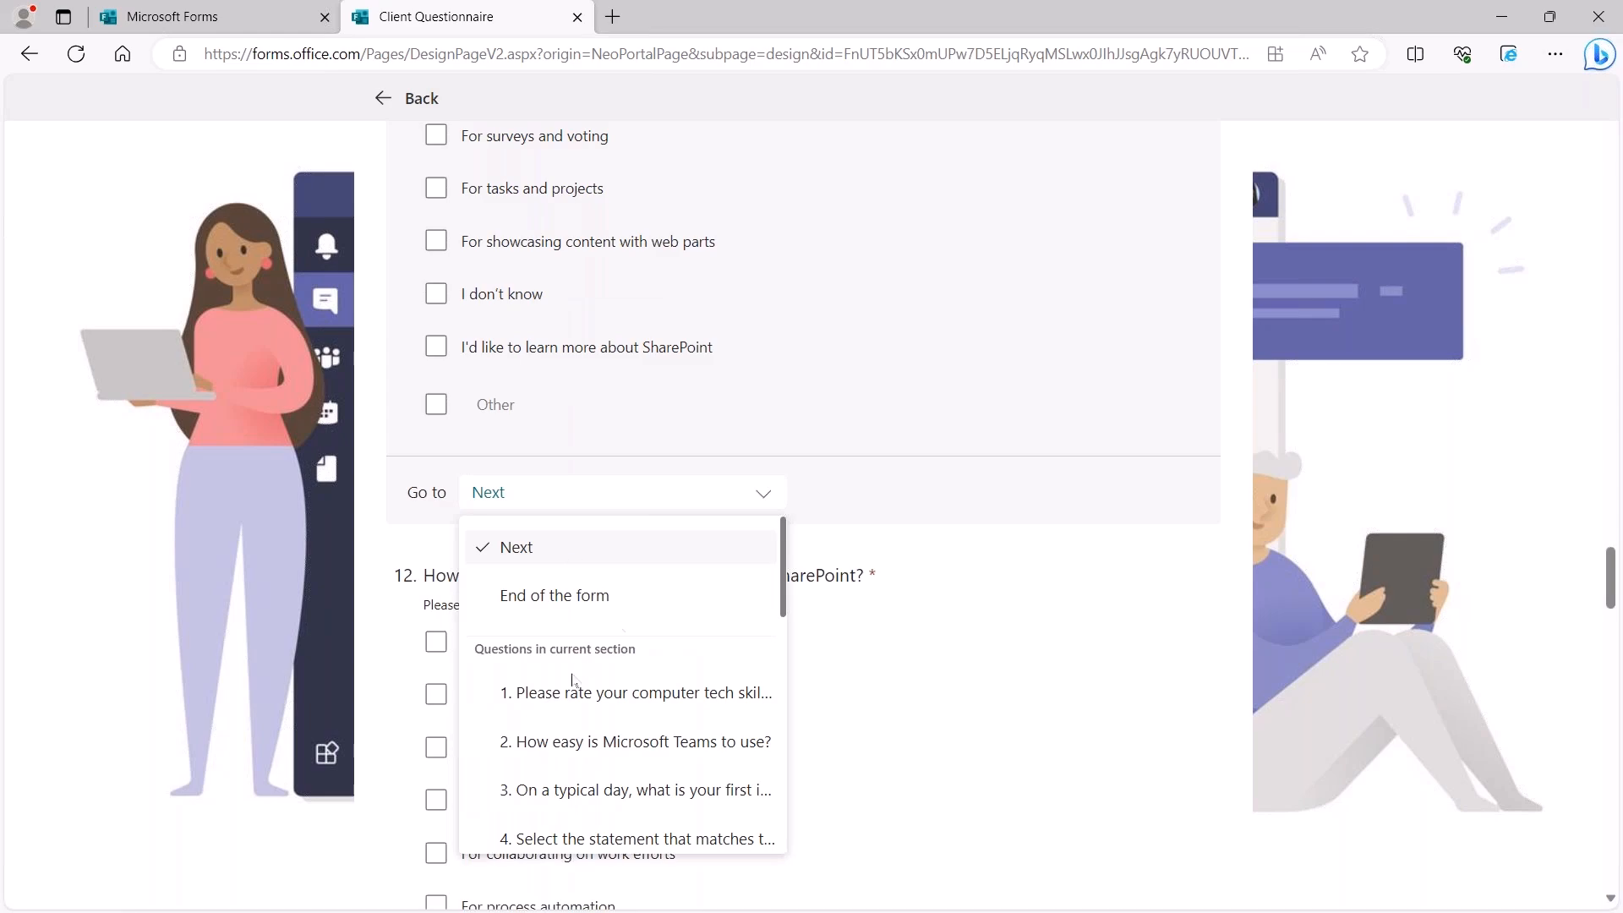
pyautogui.scroll(-4, 541, 667)
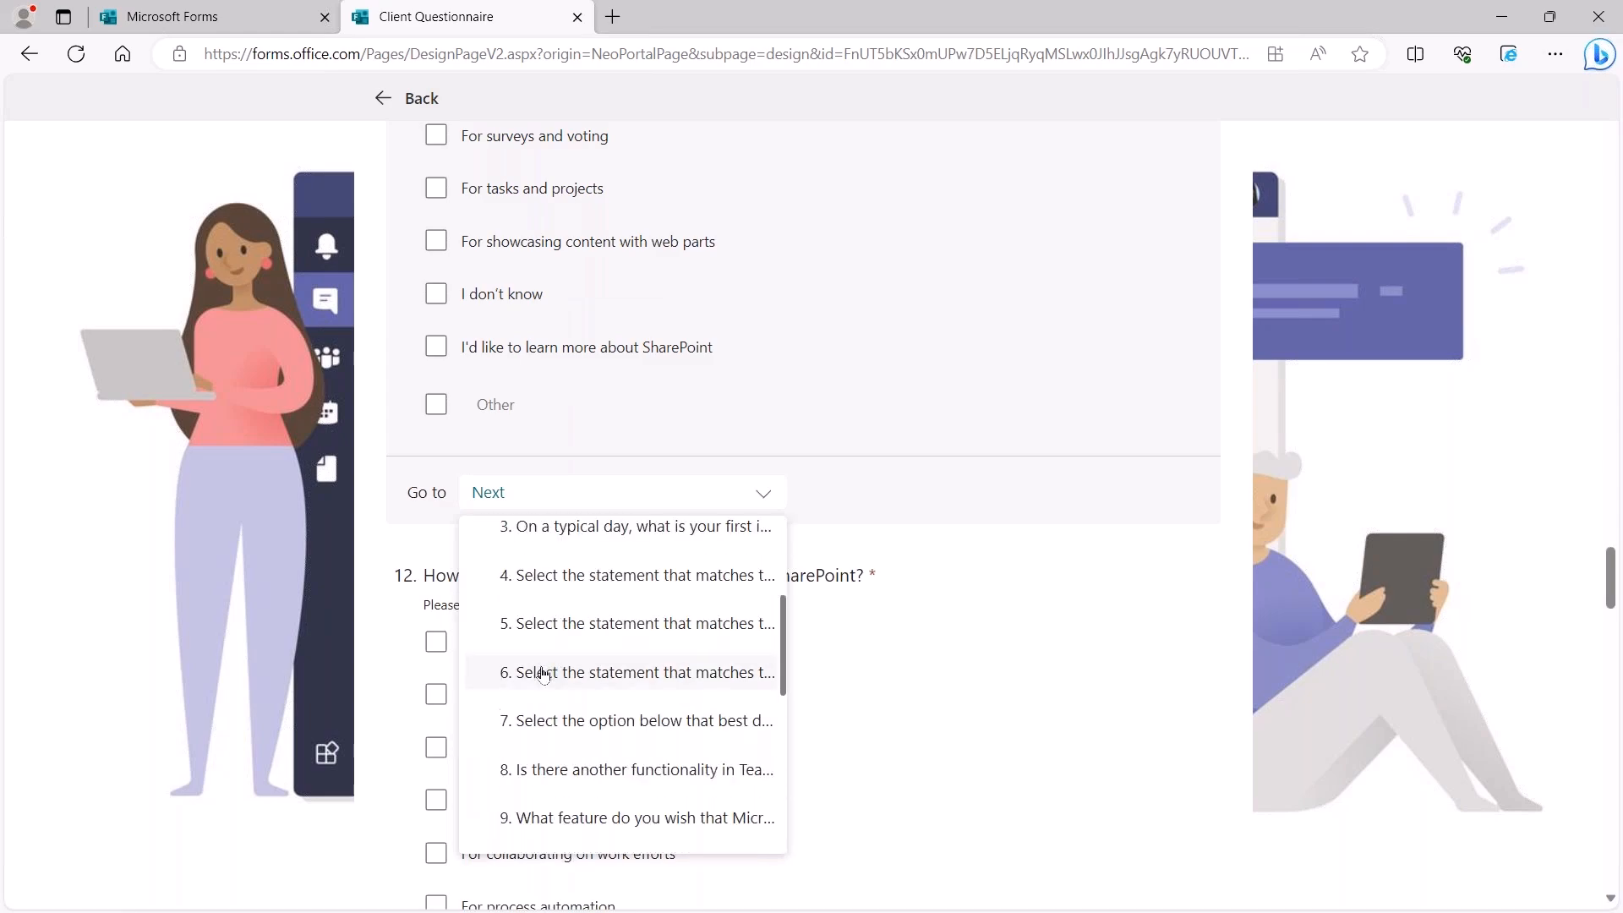
pyautogui.scroll(-6, 611, 713)
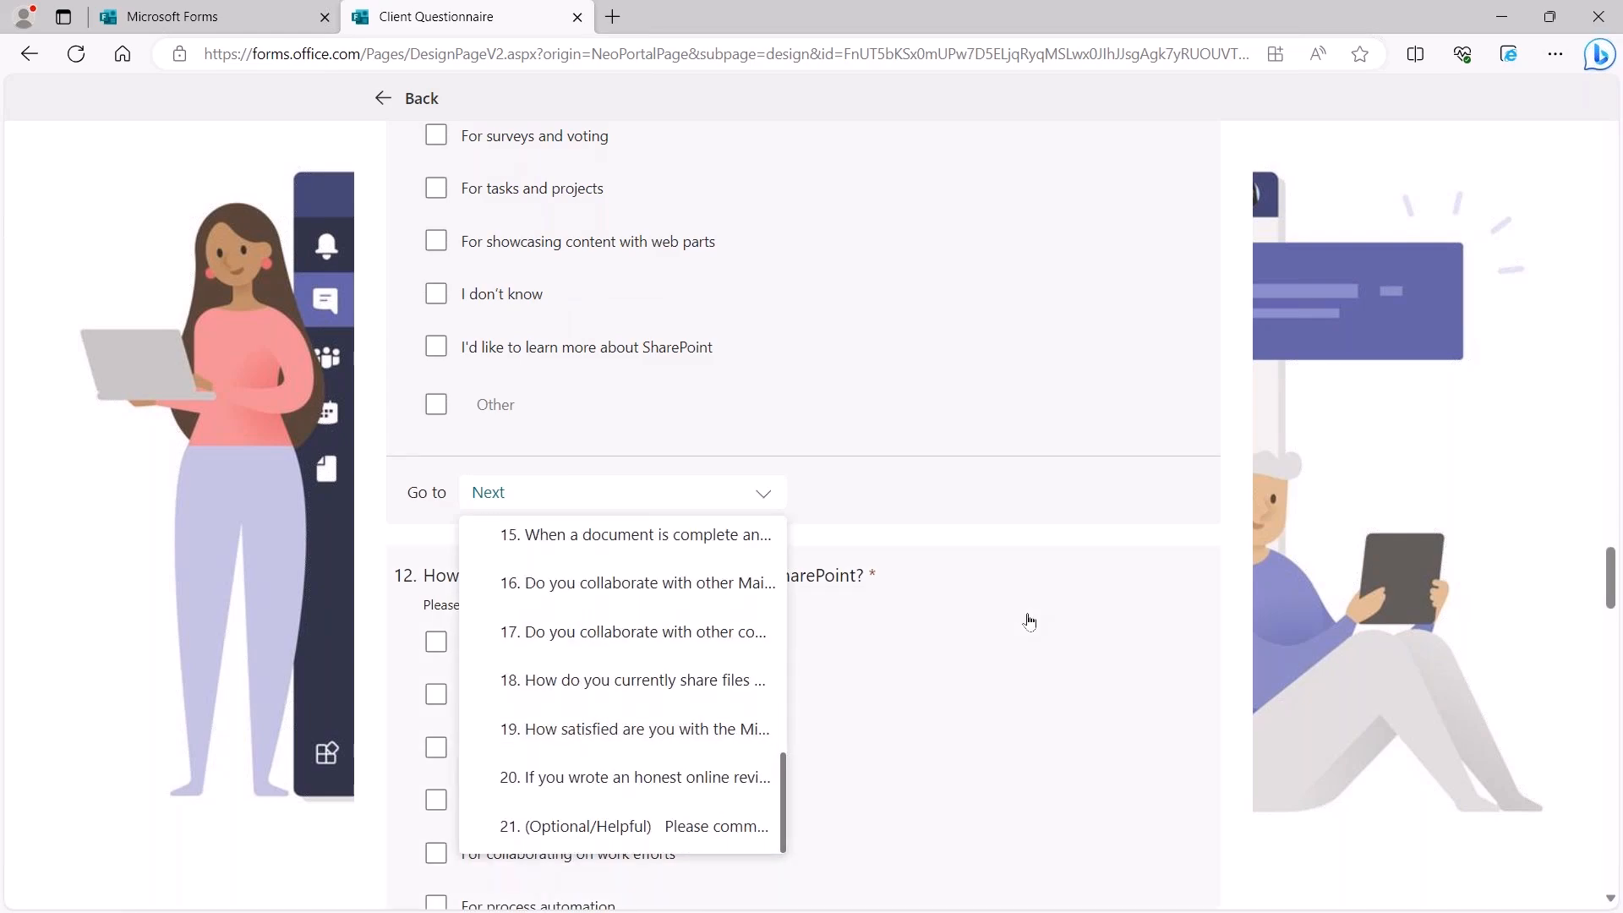
pyautogui.click(405, 84)
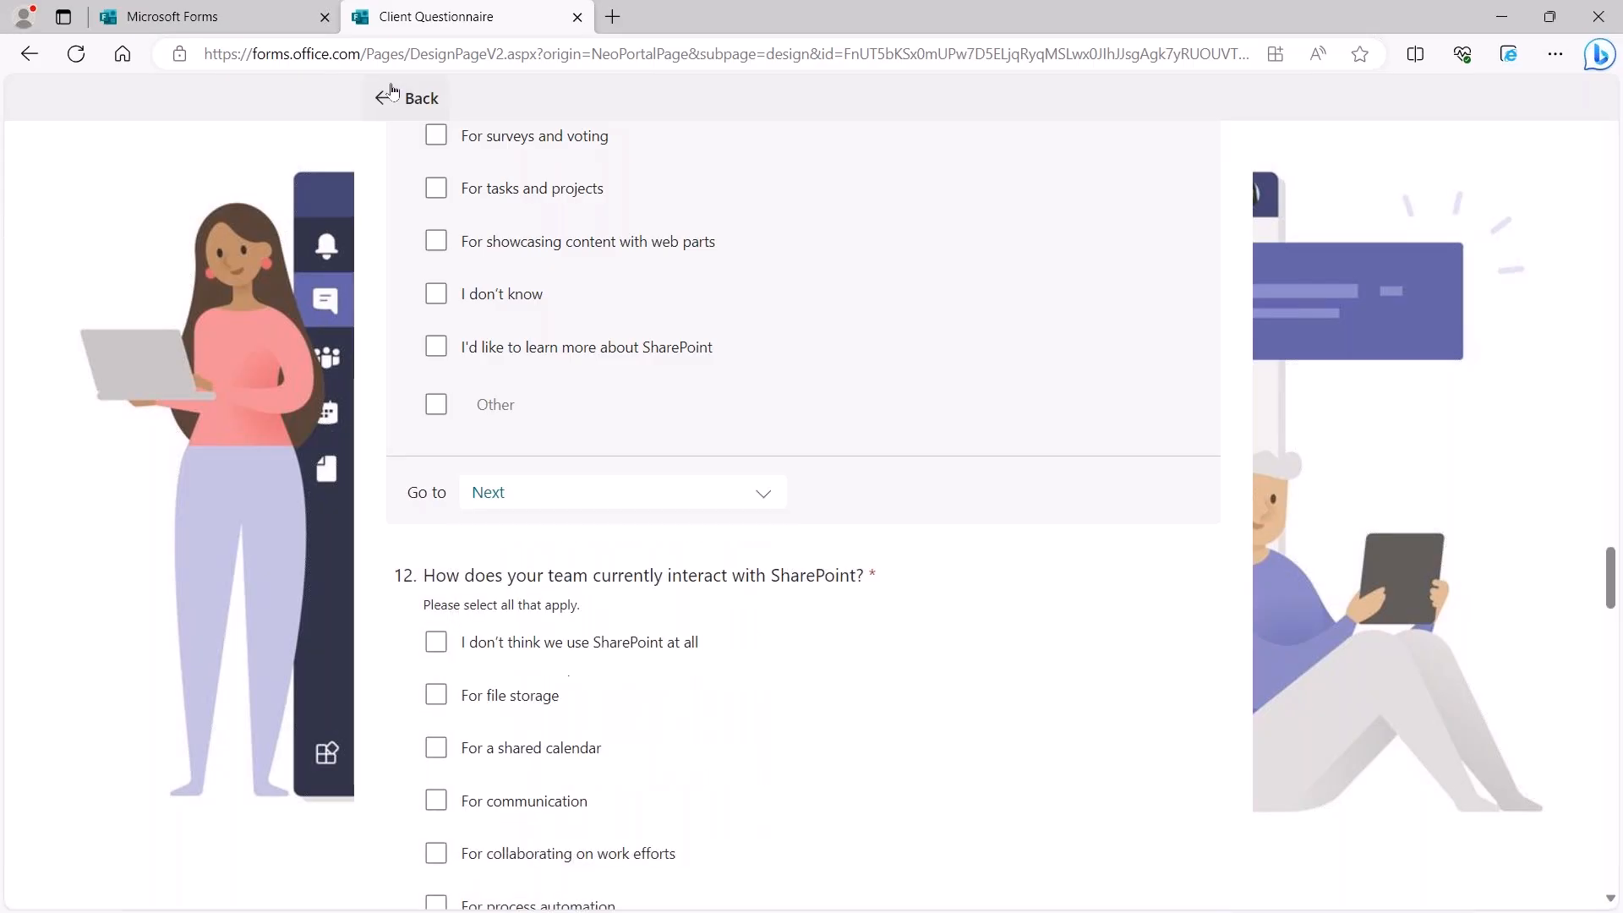
# Step: Open the questionnaire's responses, view an individual respondent's answers to questions 1 to 4, and return to the summary
pyautogui.click(182, 150)
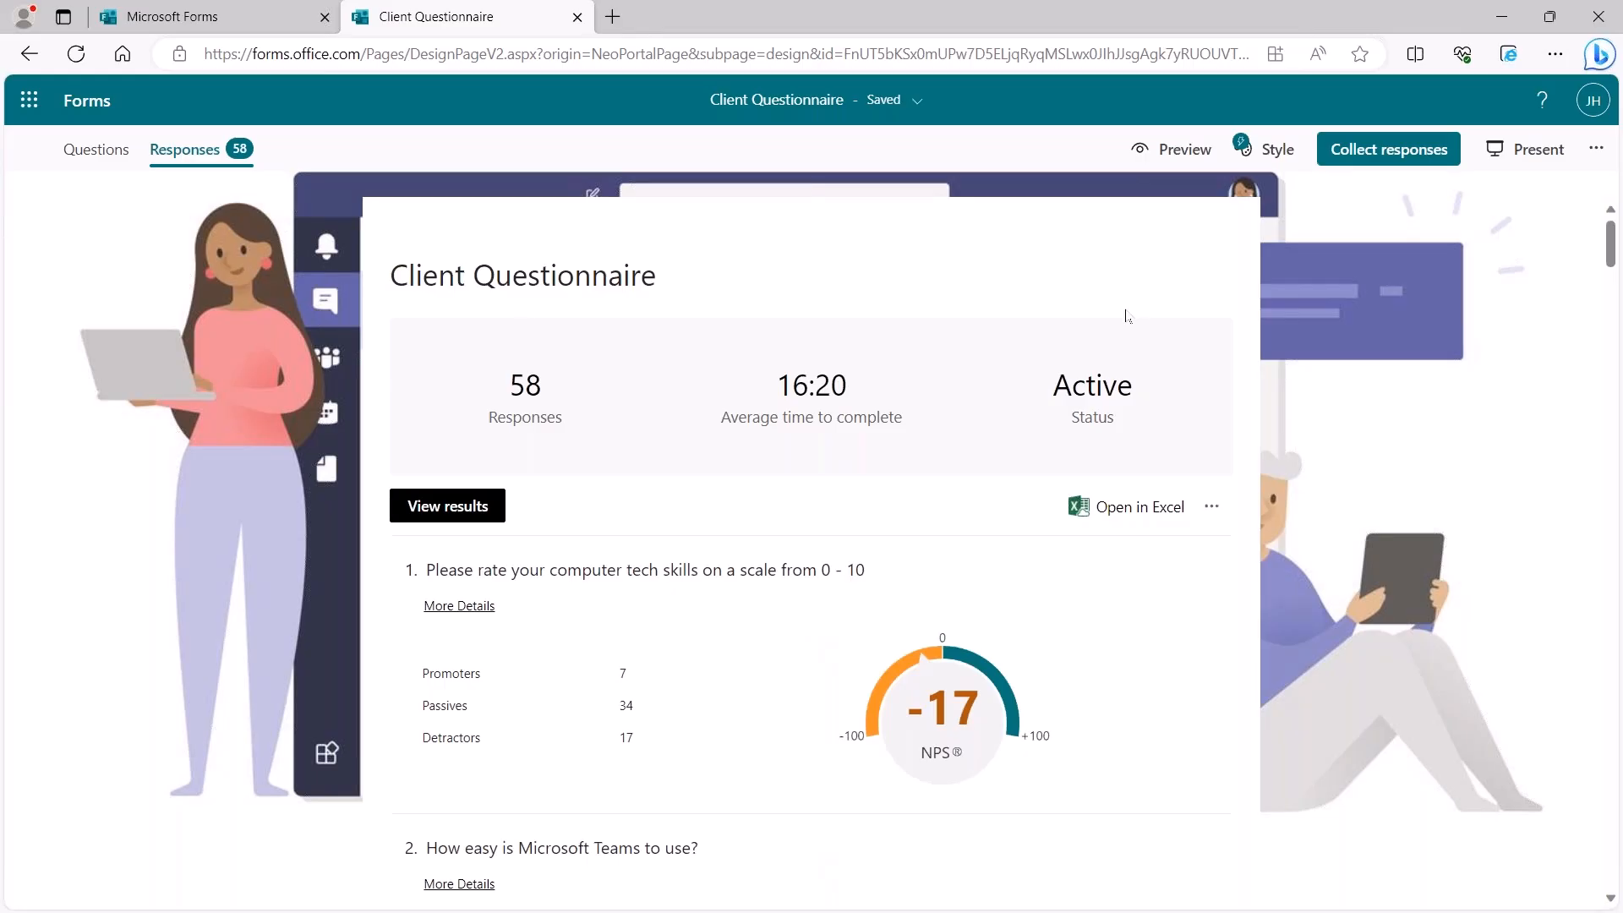
pyautogui.click(447, 505)
pyautogui.scroll(-2, 826, 433)
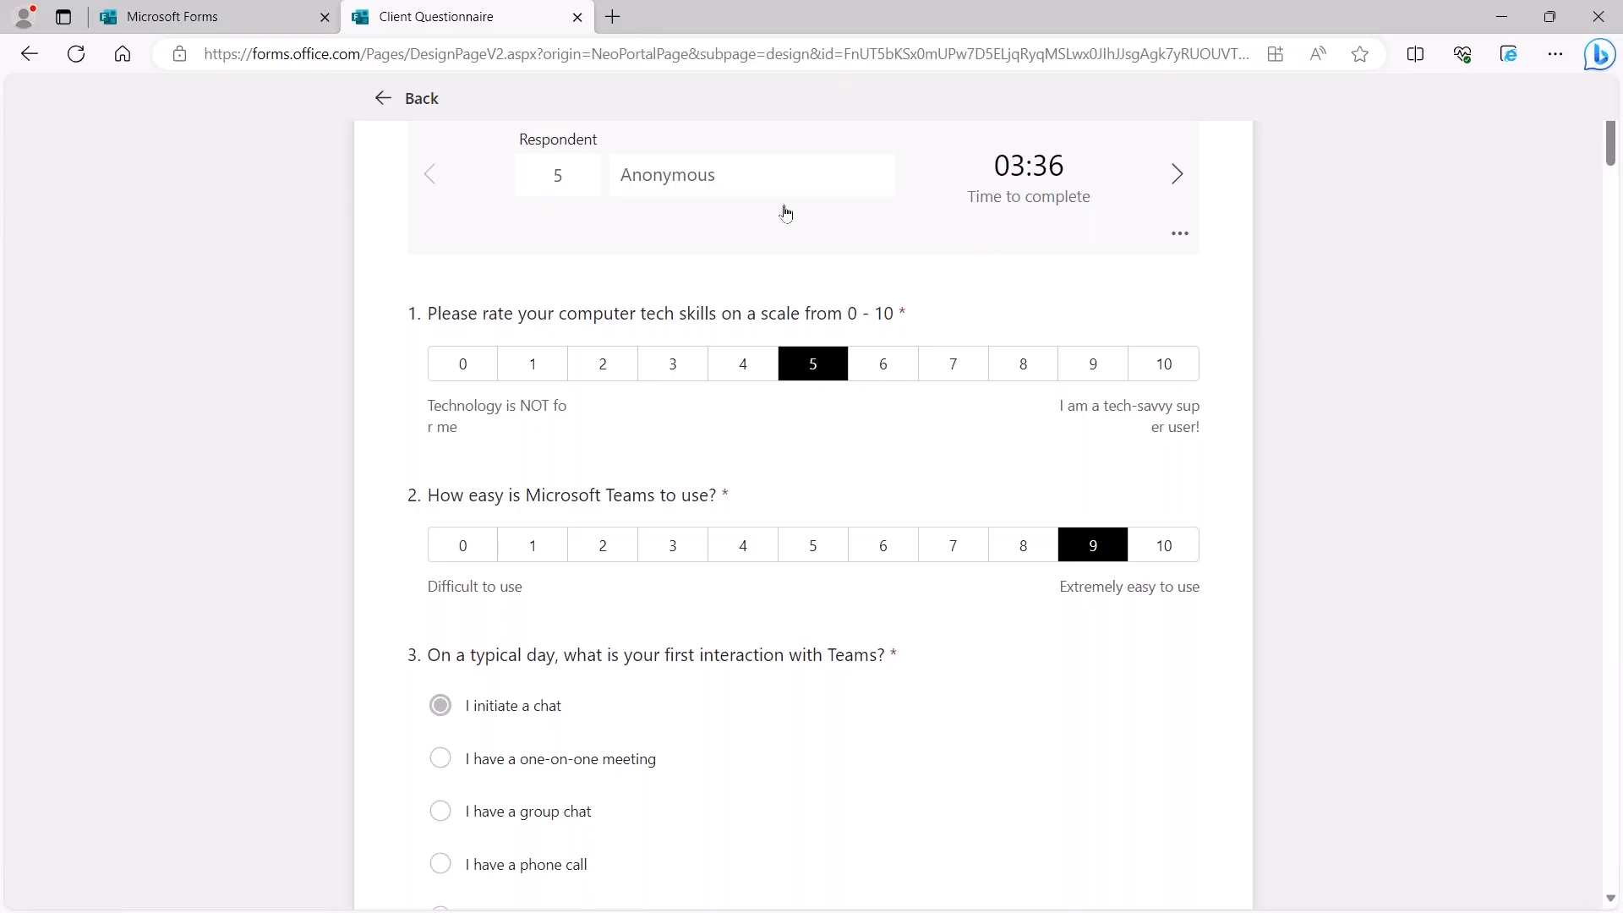
pyautogui.scroll(-5, 911, 346)
pyautogui.scroll(-5, 910, 353)
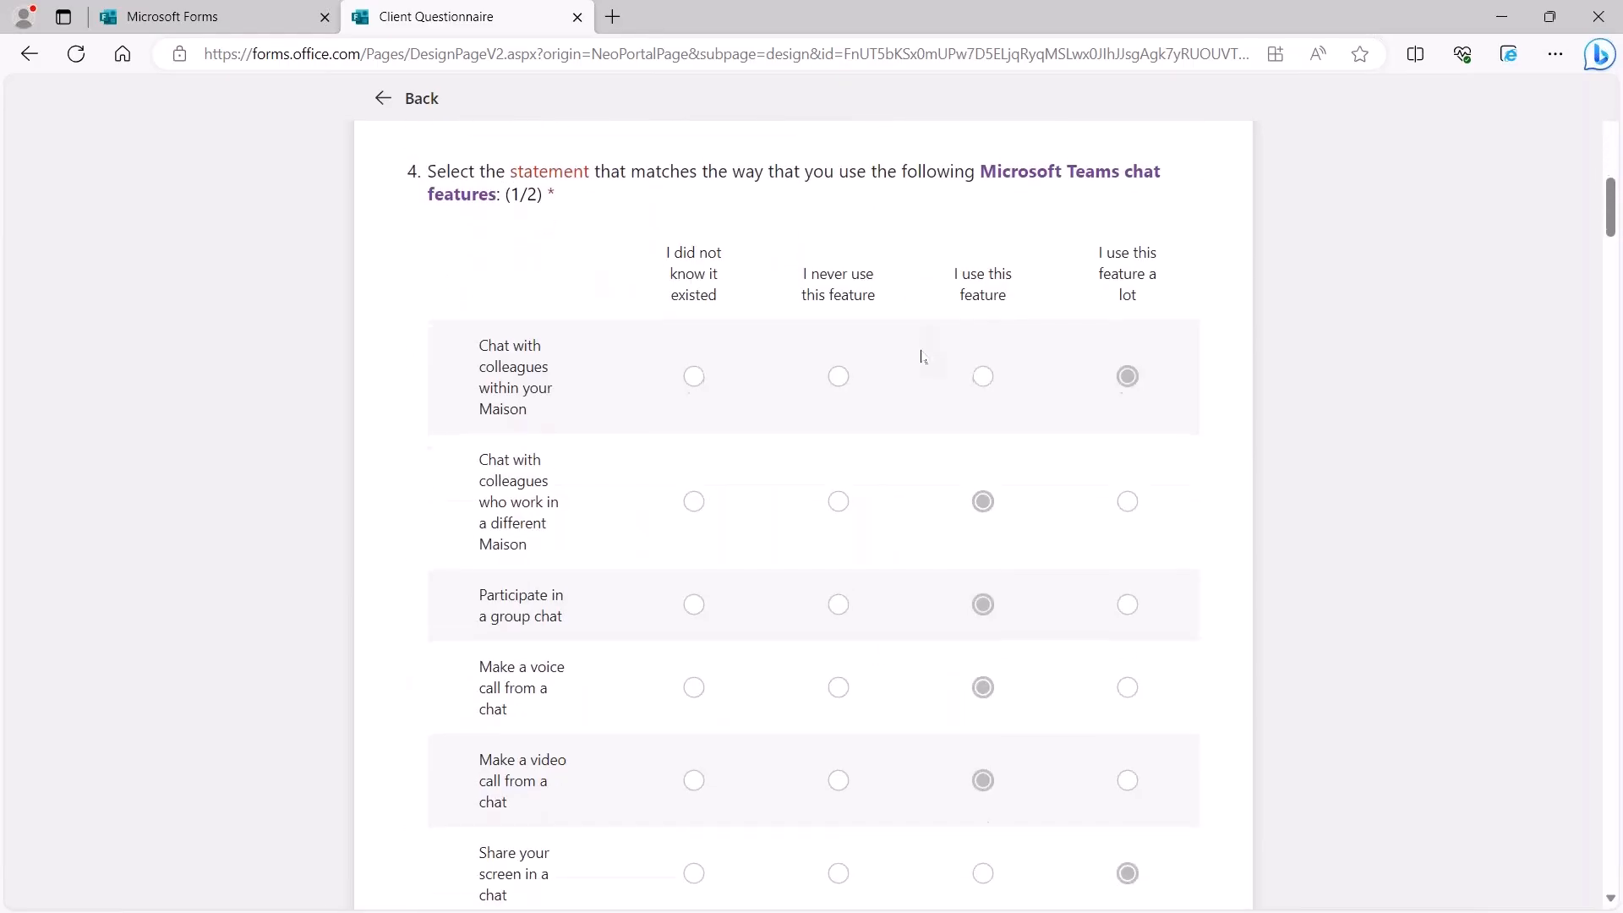
pyautogui.click(394, 98)
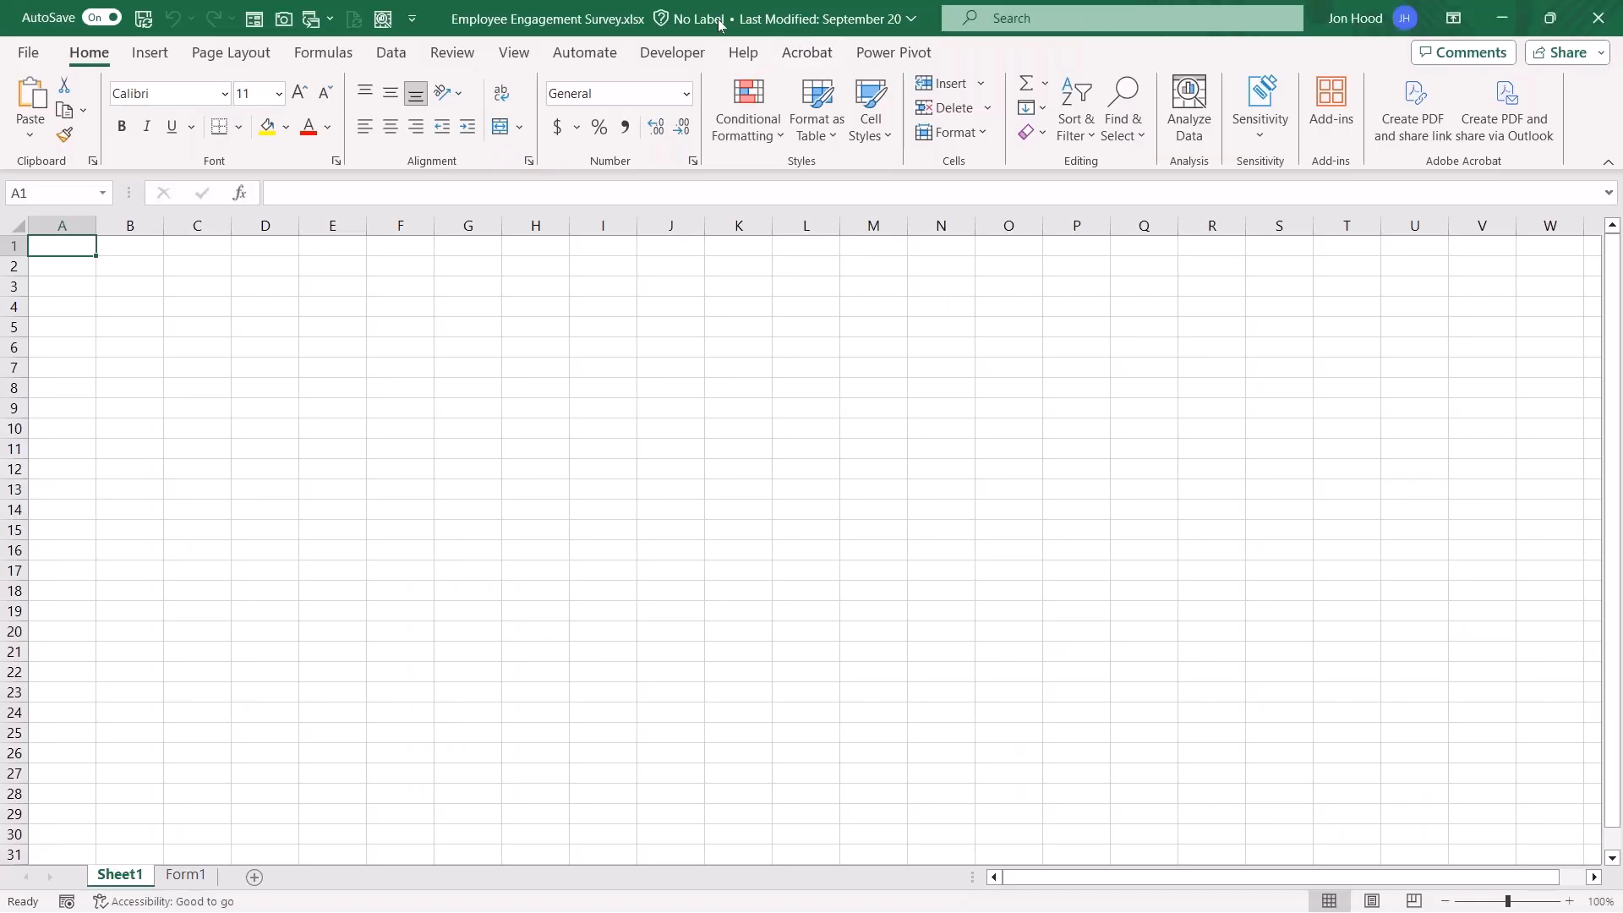
# Step: Put the Excel workbook aside, look through the print preview of the response summary, and close it without printing
pyautogui.moveTo(718, 25); pyautogui.dragTo(655, 911)
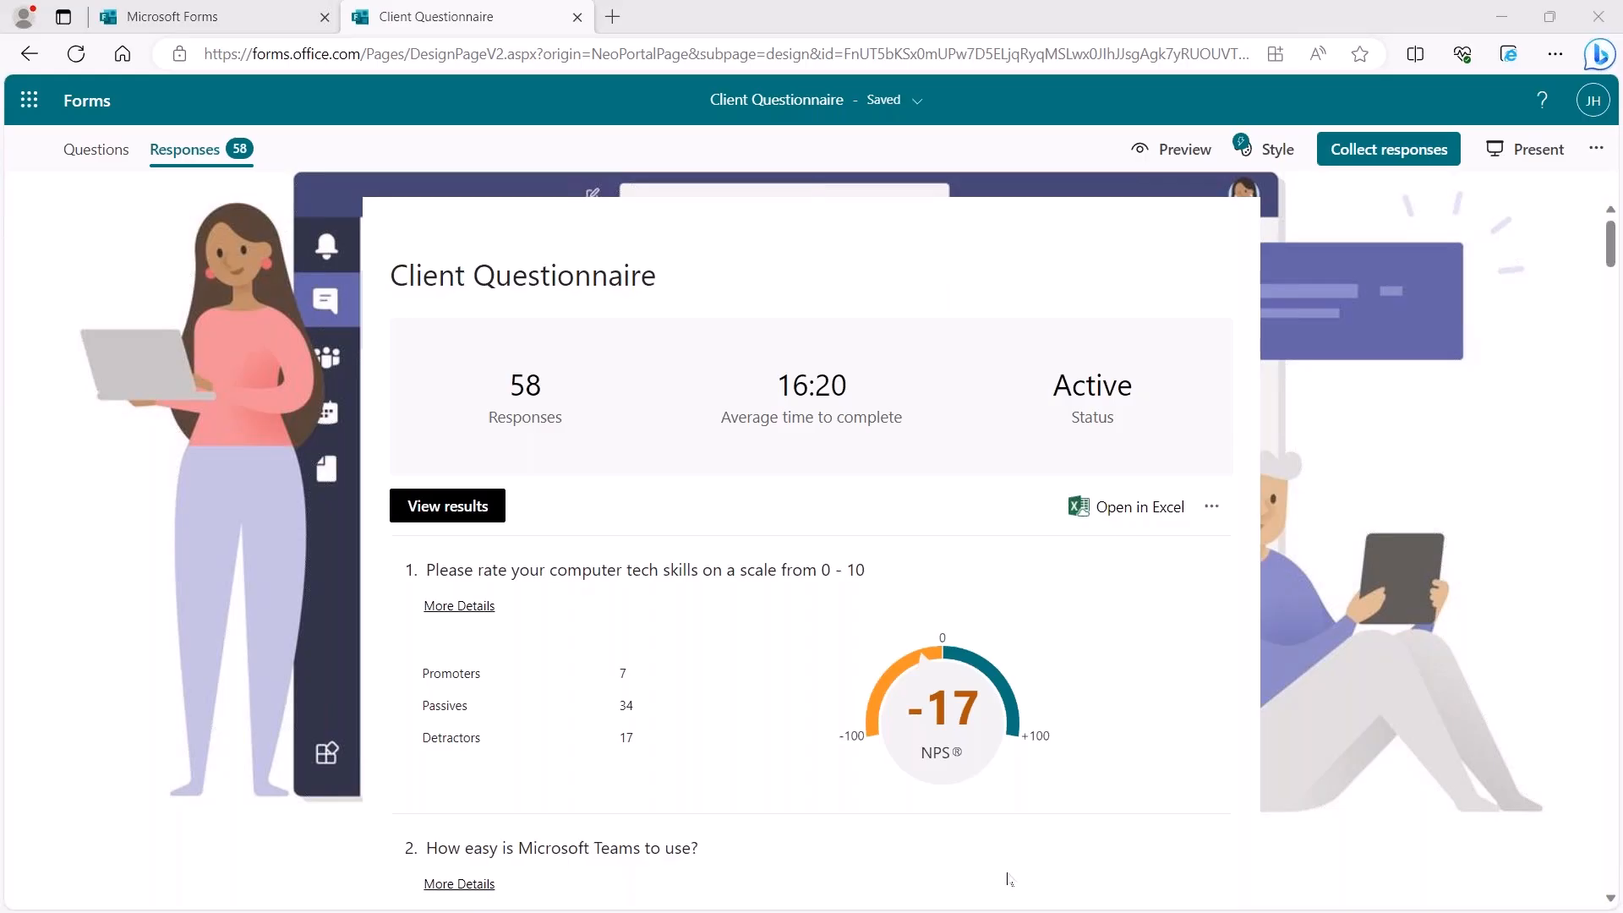
pyautogui.click(1227, 505)
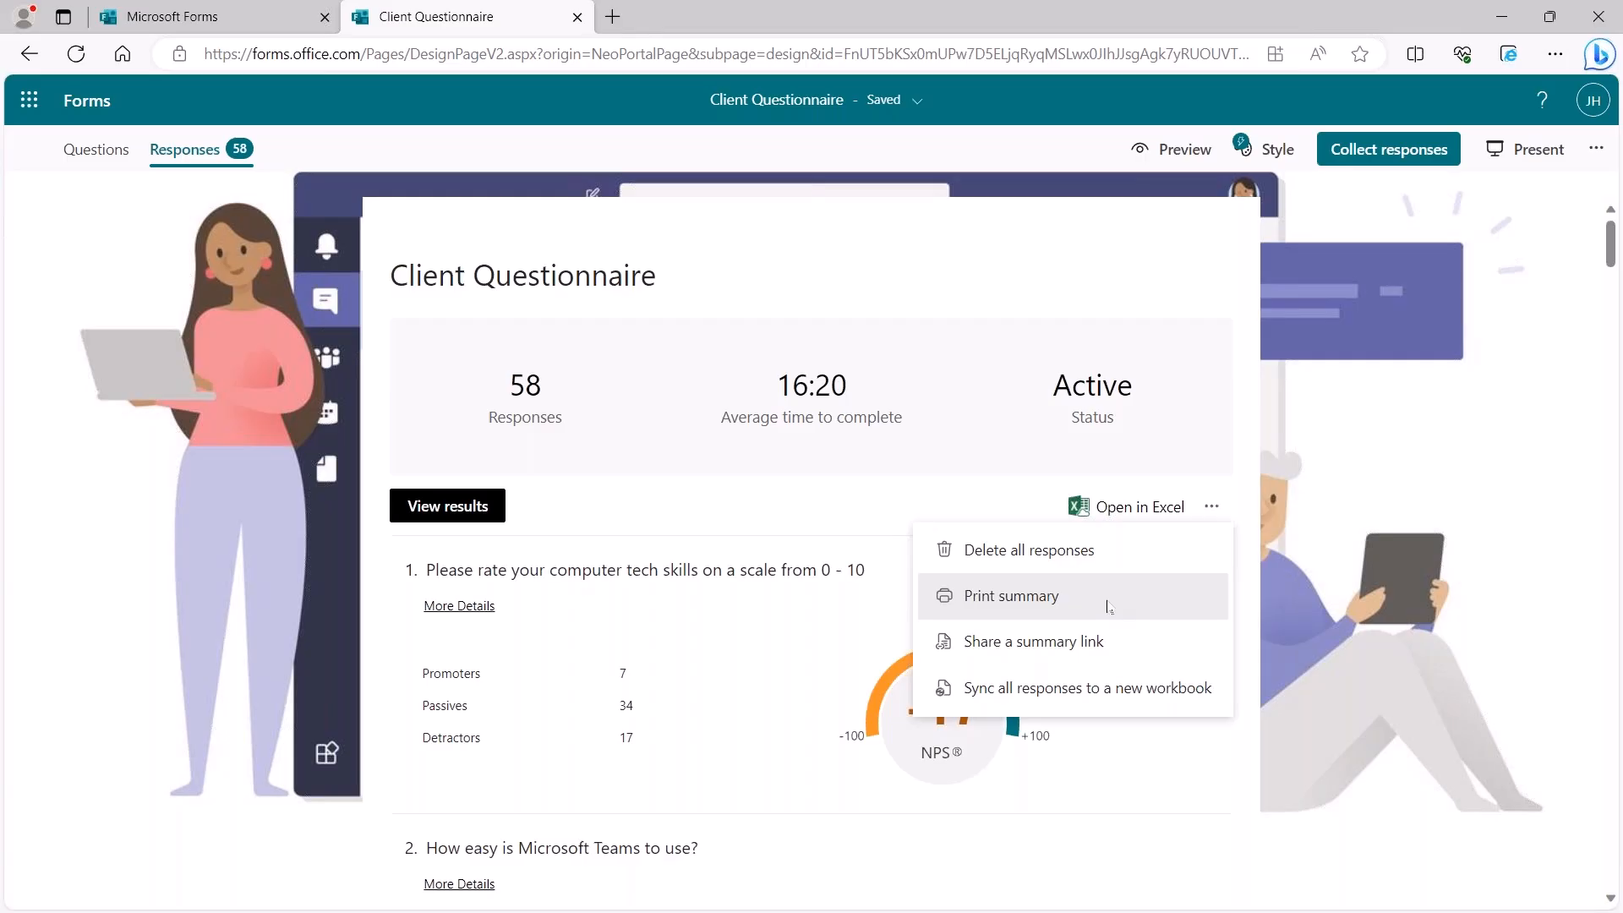
pyautogui.click(1107, 606)
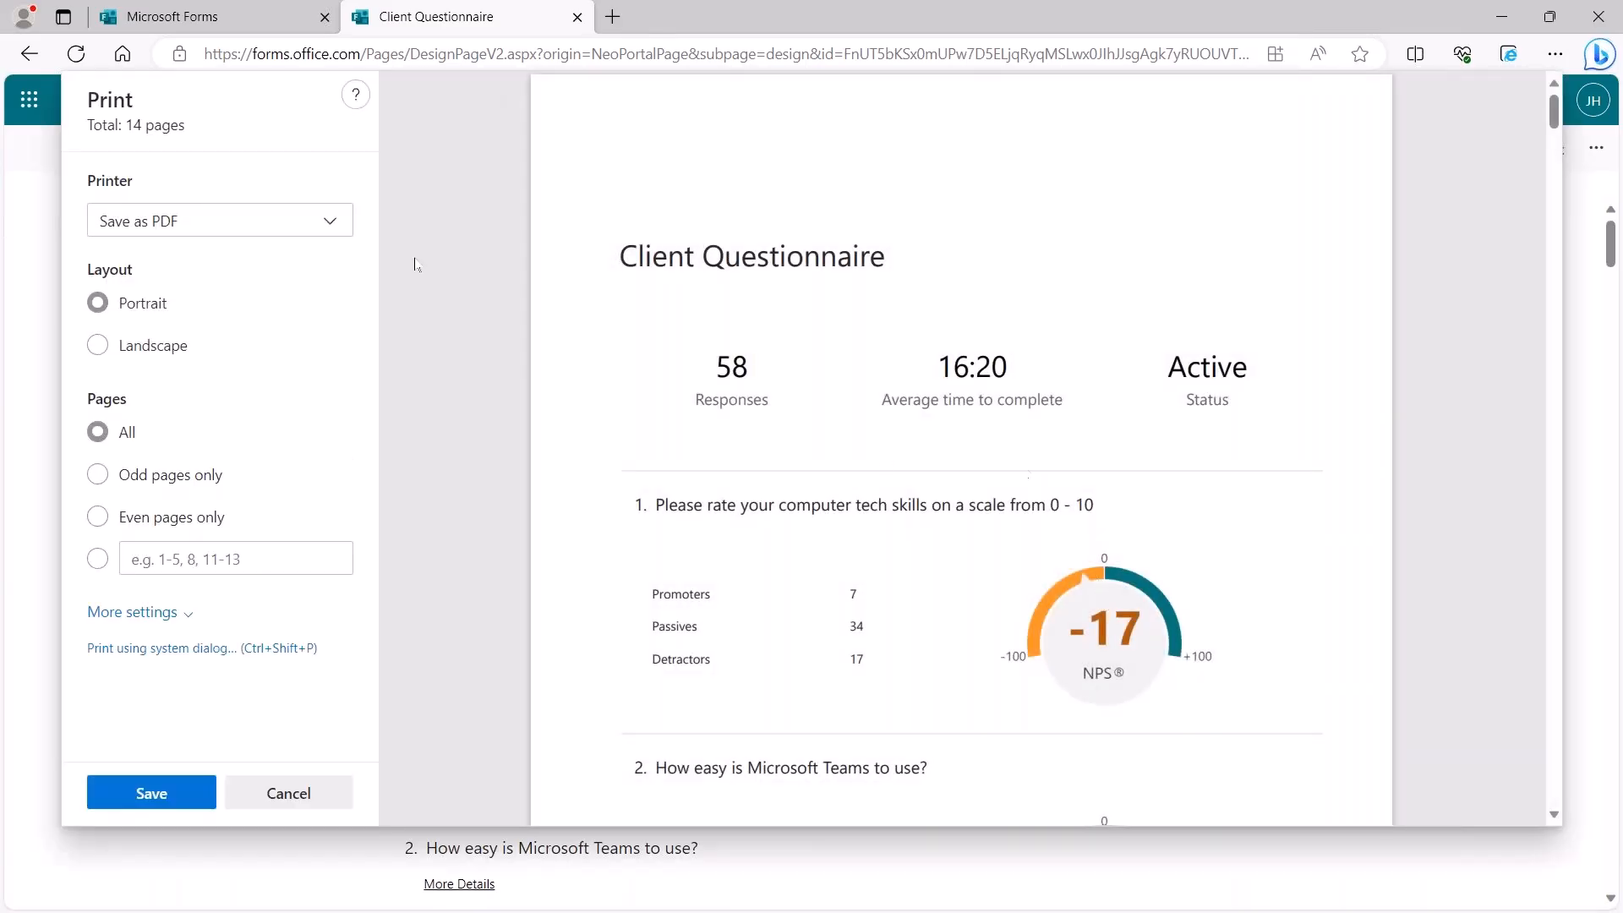
pyautogui.scroll(-4, 1027, 245)
pyautogui.scroll(-15, 1191, 271)
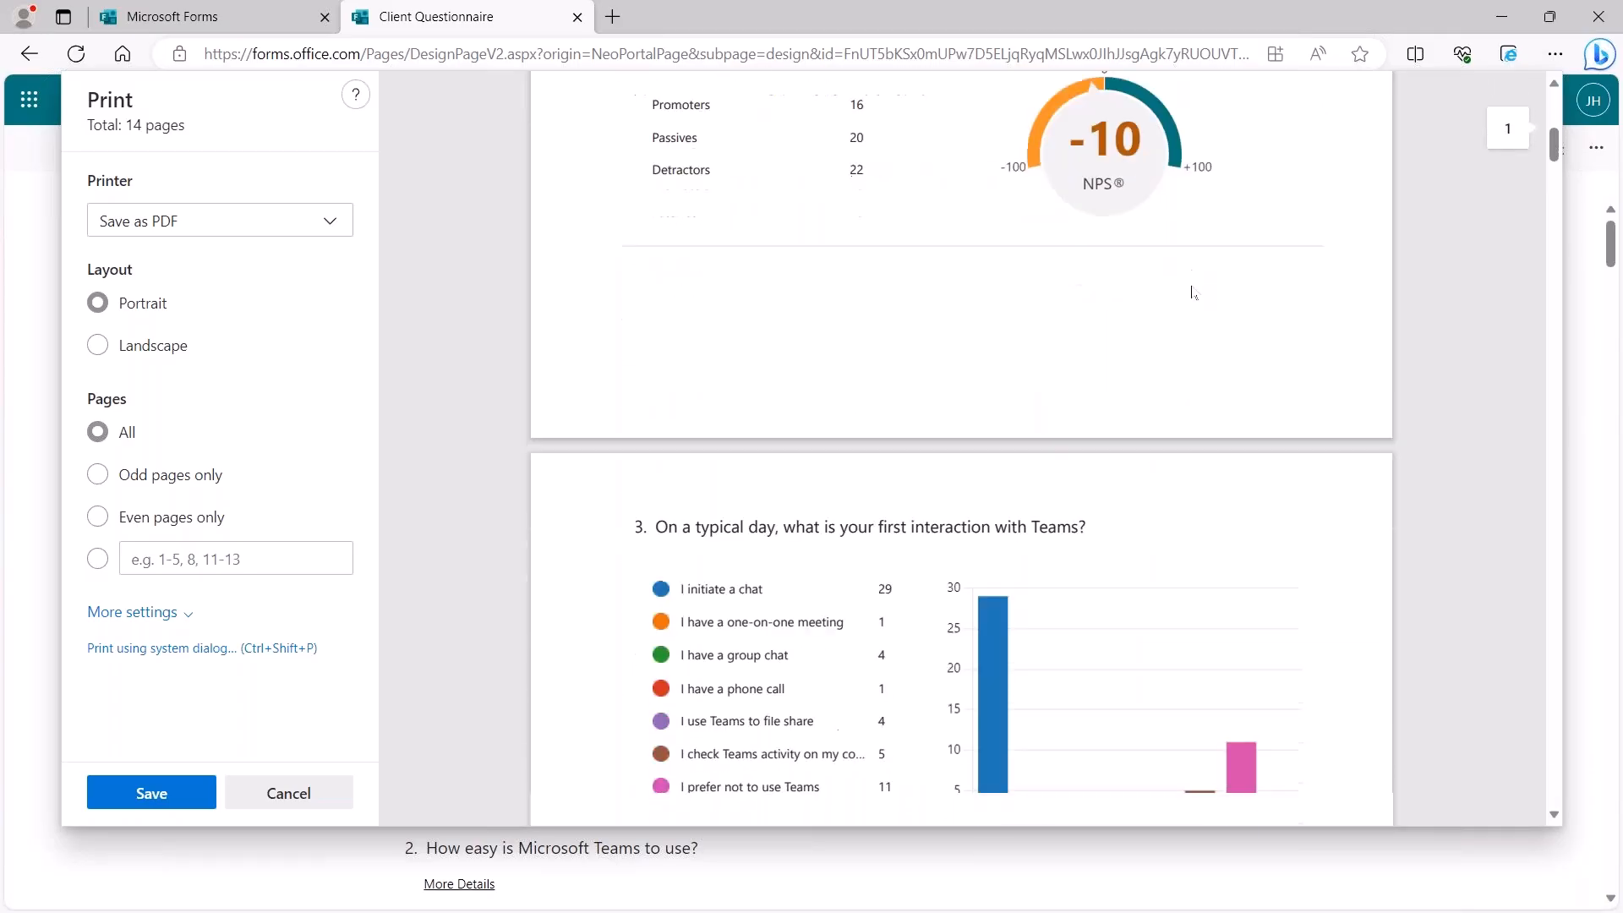
pyautogui.scroll(-15, 1192, 299)
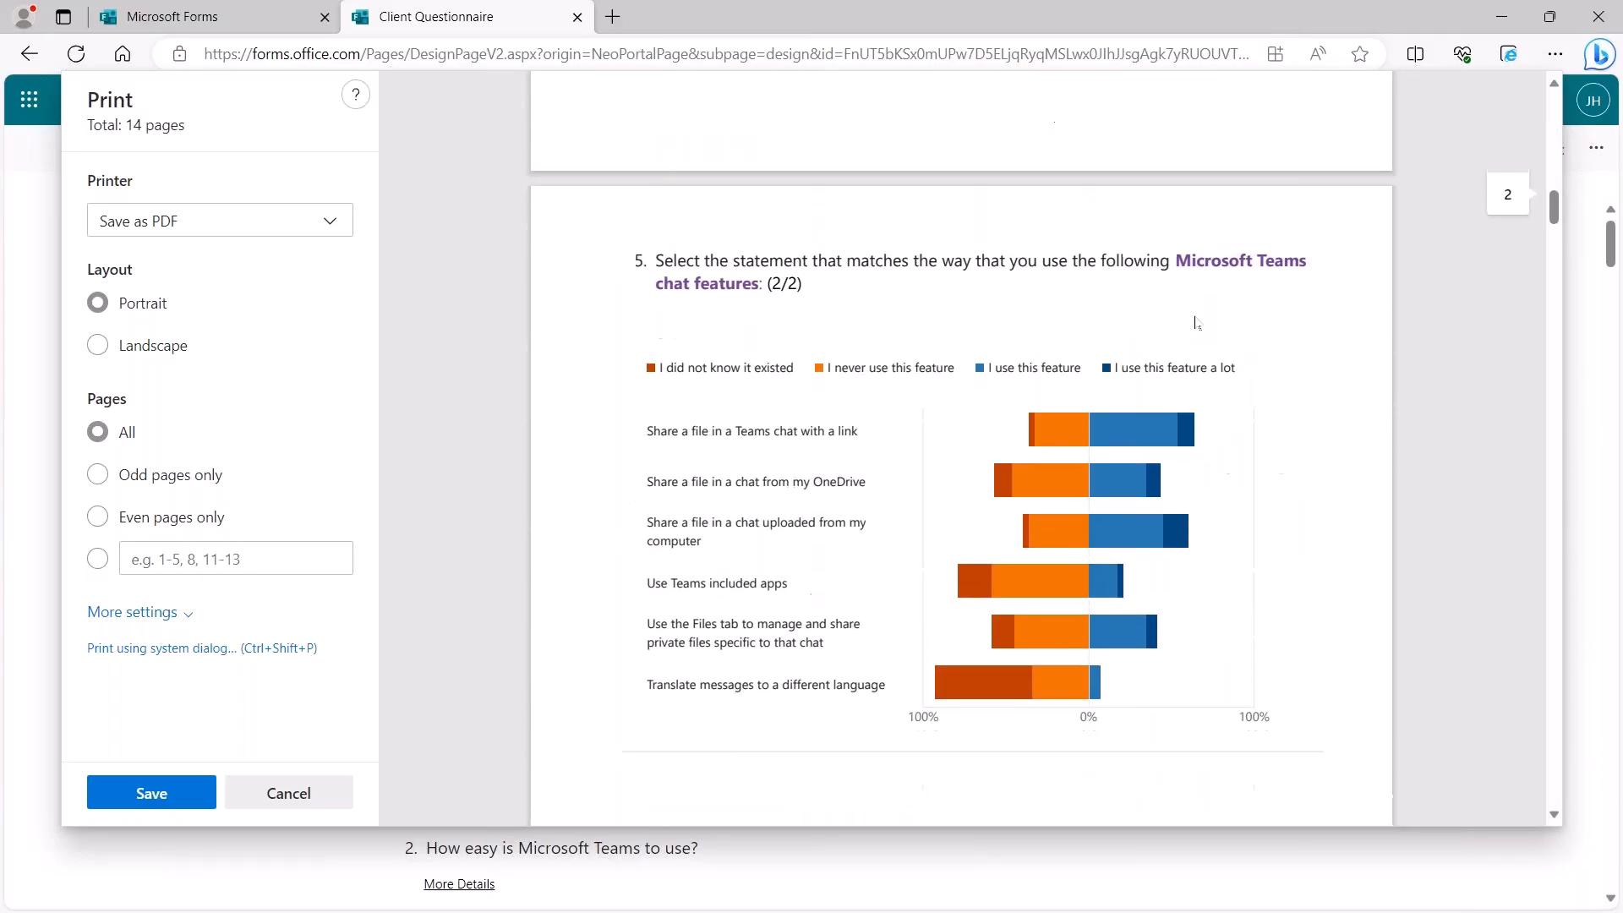
pyautogui.scroll(-6, 1195, 335)
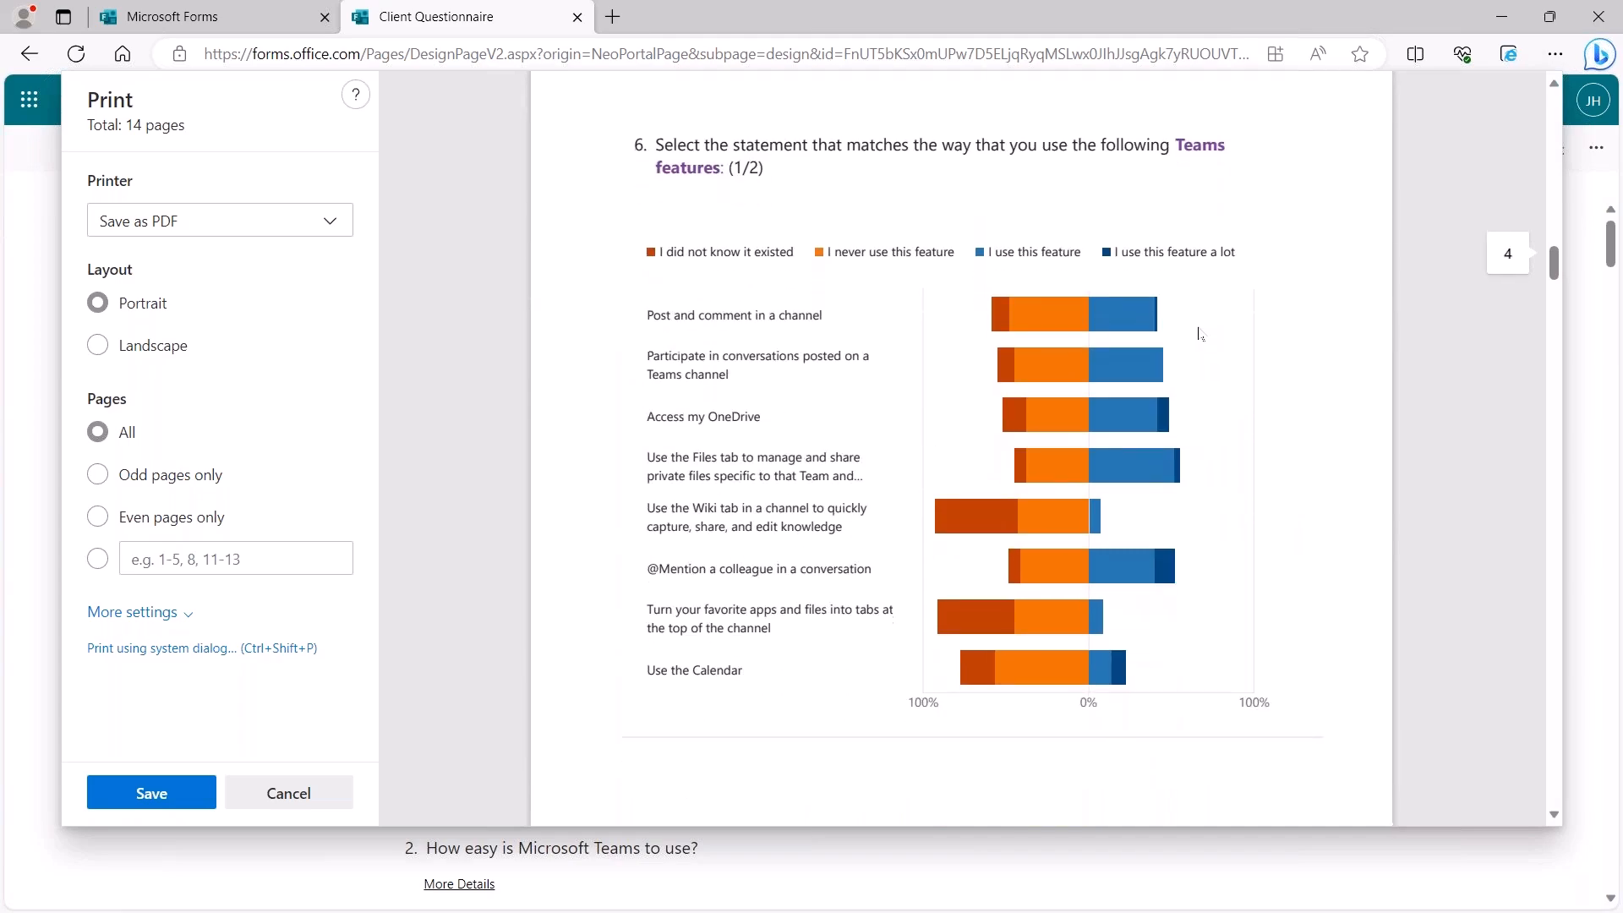
pyautogui.scroll(3, 1217, 321)
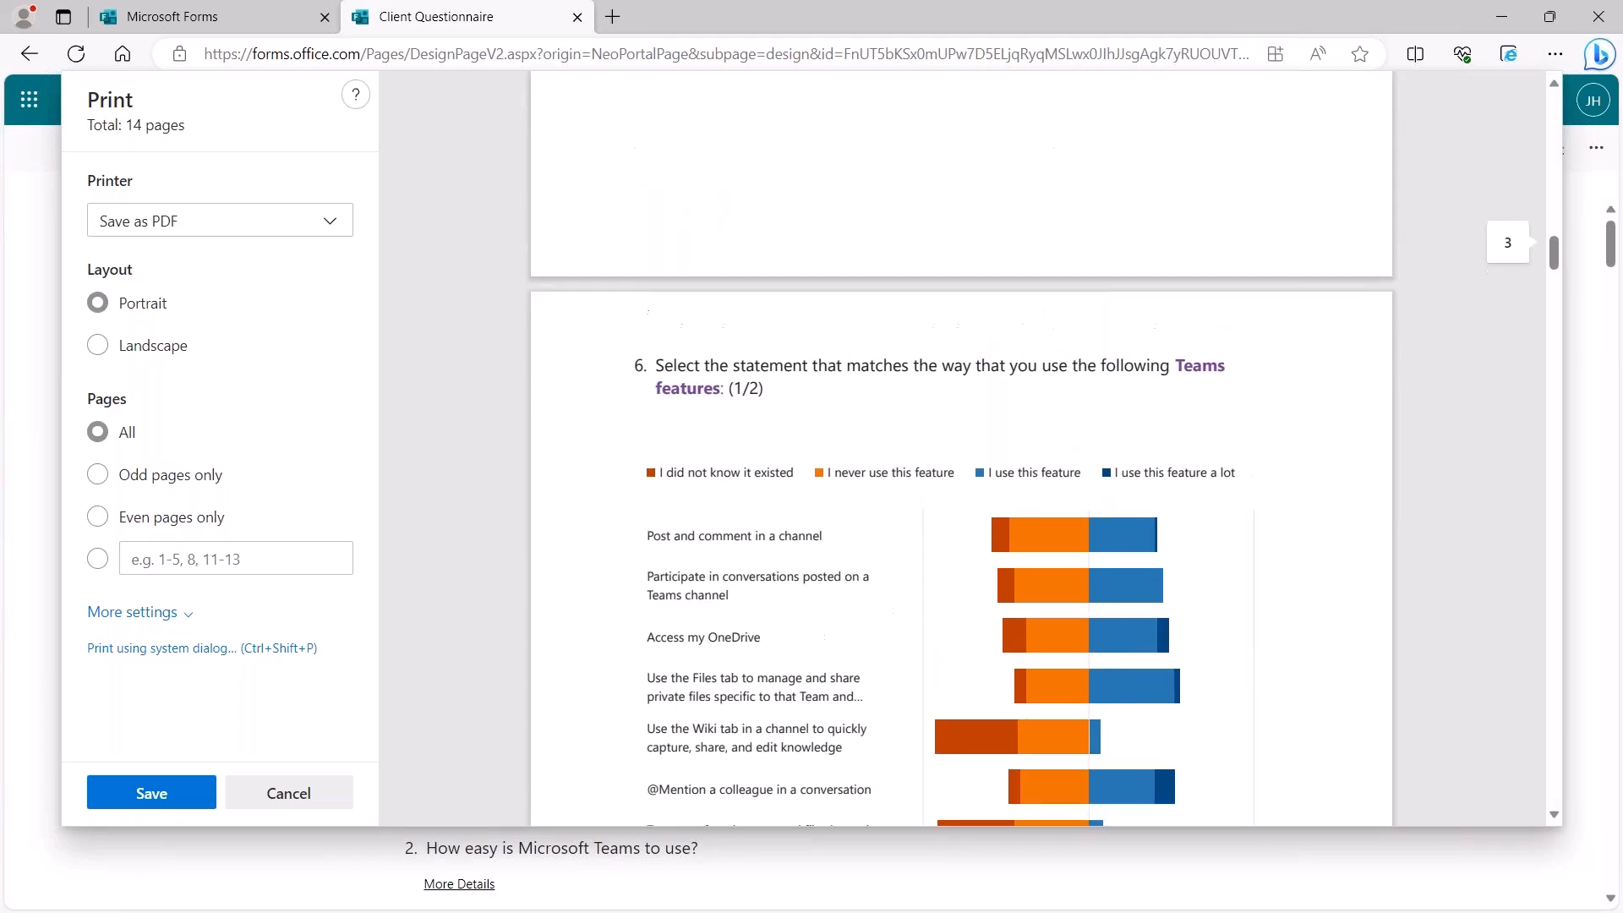
pyautogui.click(326, 789)
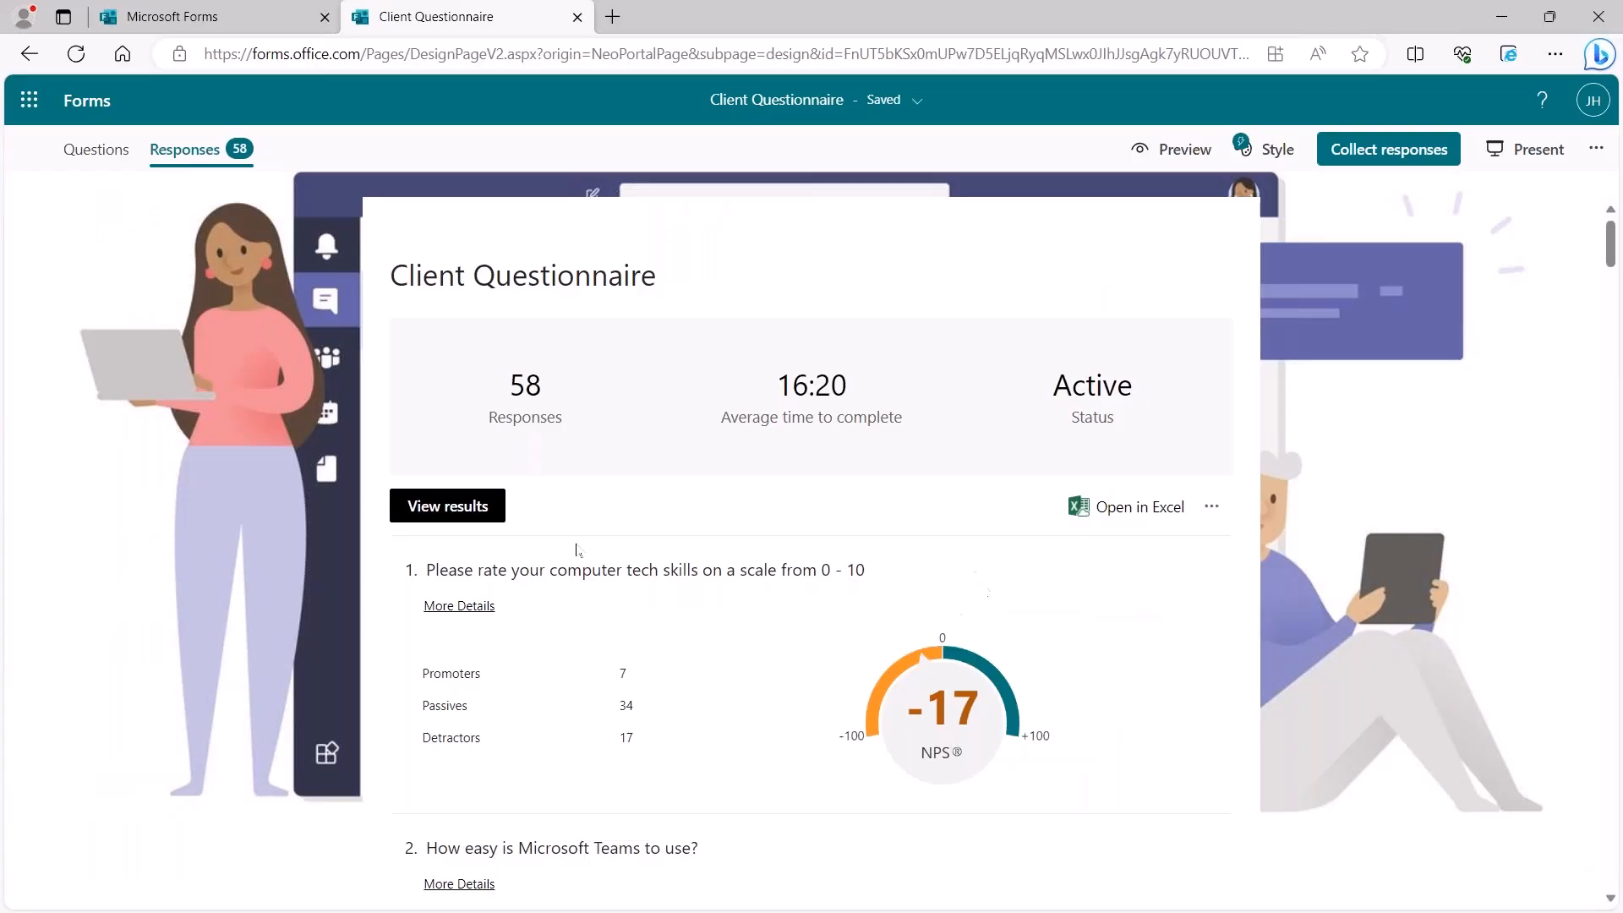
# Step: Show the response count for "I initiate a chat" in question 3's bar chart
pyautogui.scroll(-3, 499, 525)
pyautogui.scroll(-3, 845, 600)
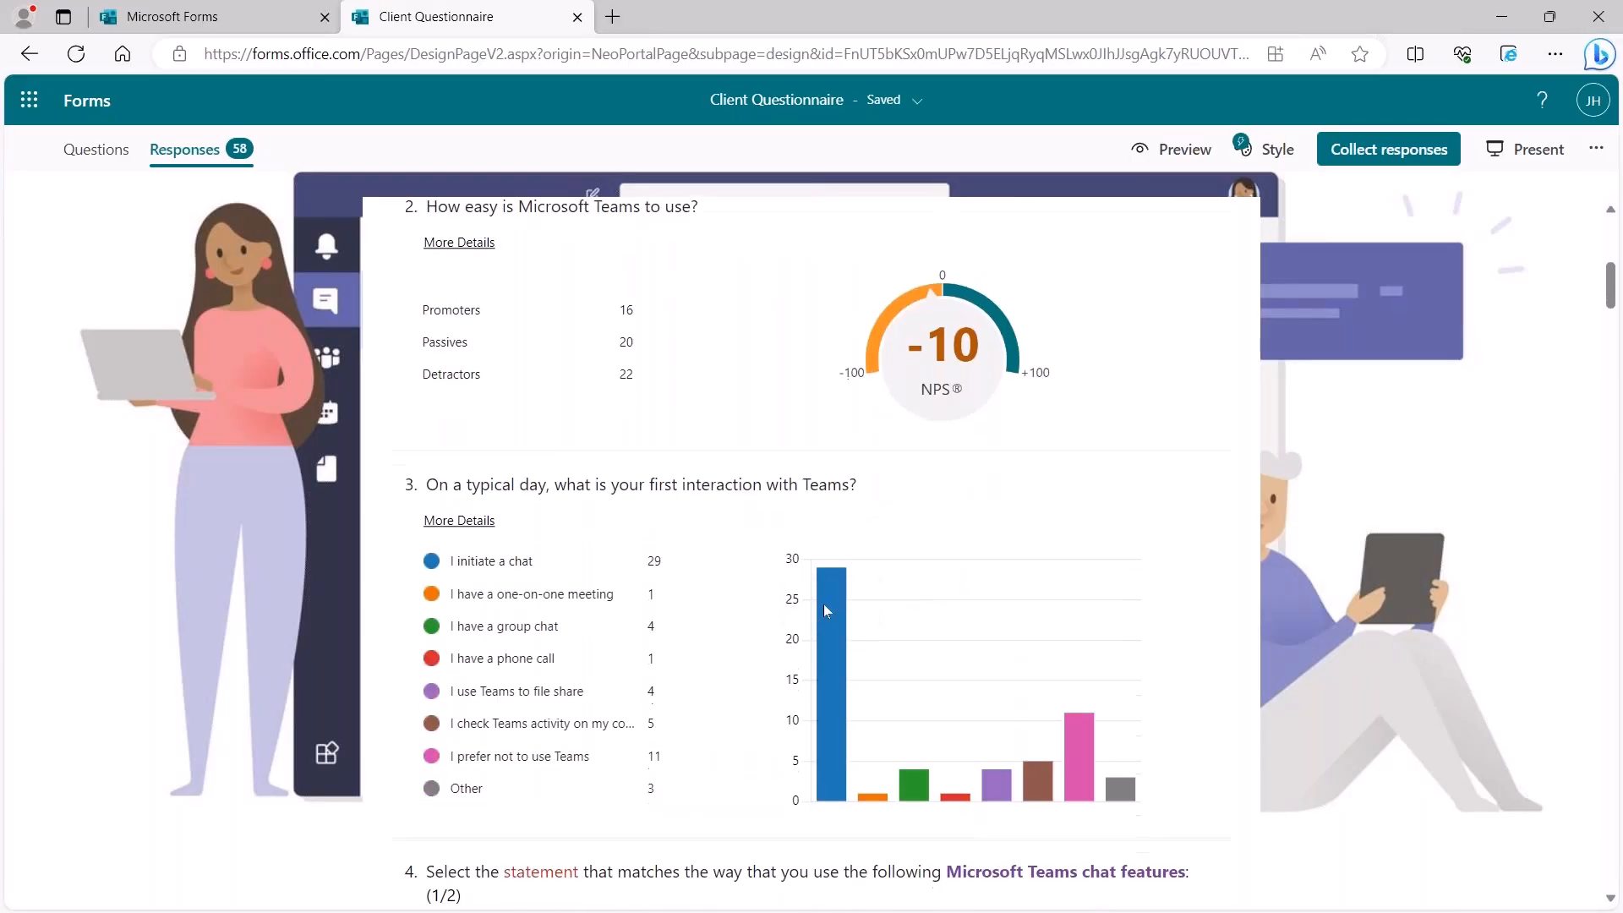
pyautogui.moveTo(823, 613)
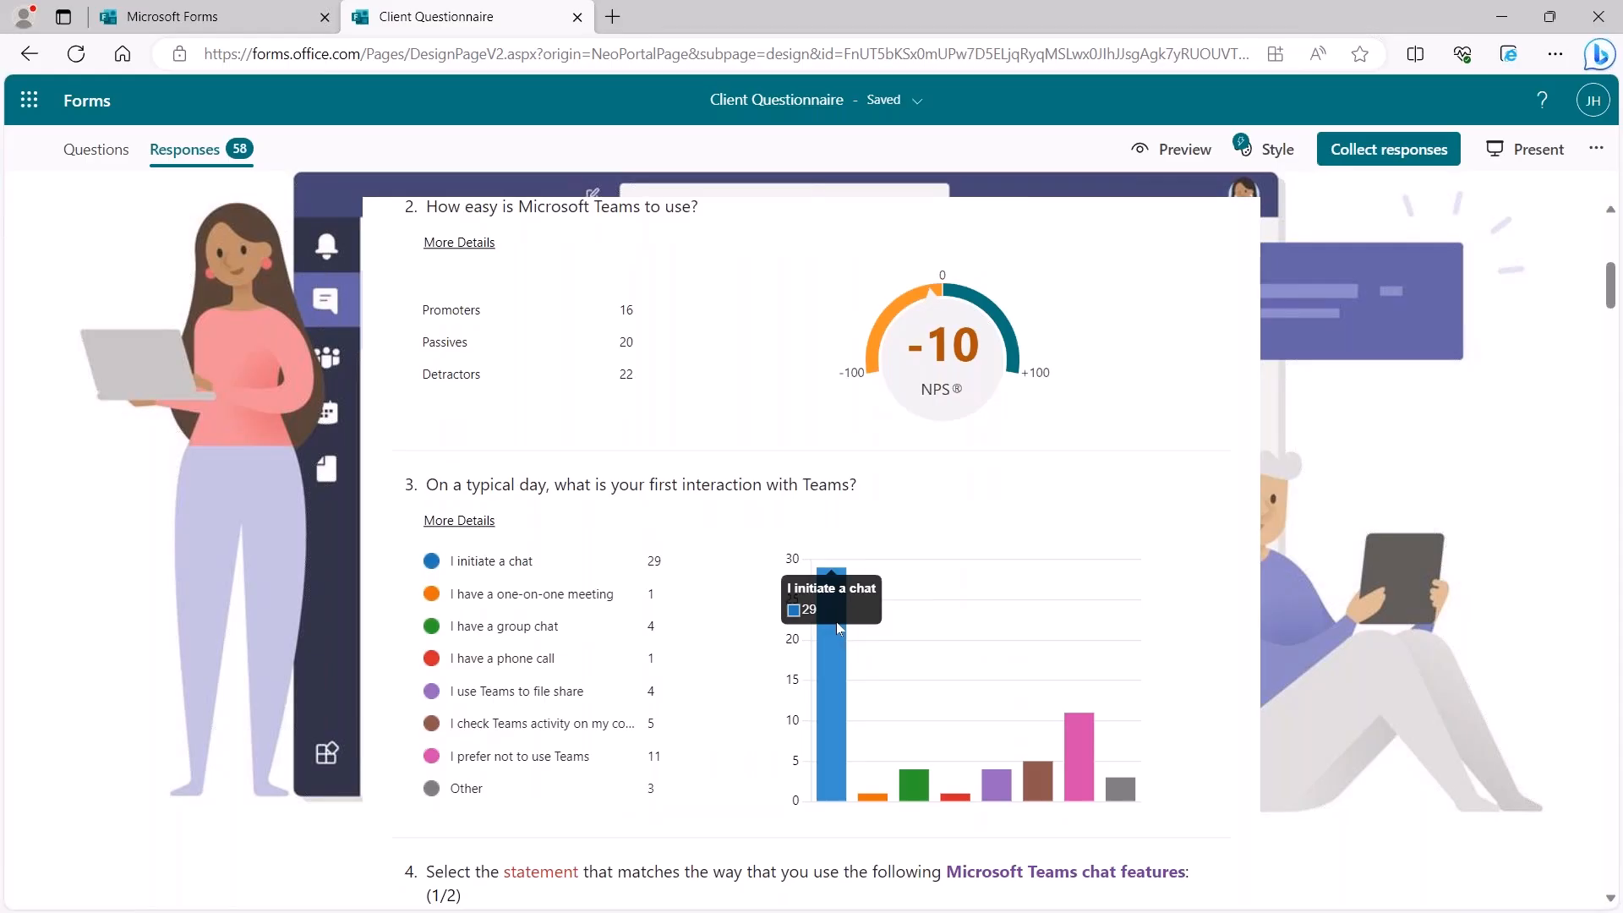
# Step: View the individual responses to question 3, "On a typical day, what is your first interaction with Teams?", and close the details
pyautogui.moveTo(550, 589)
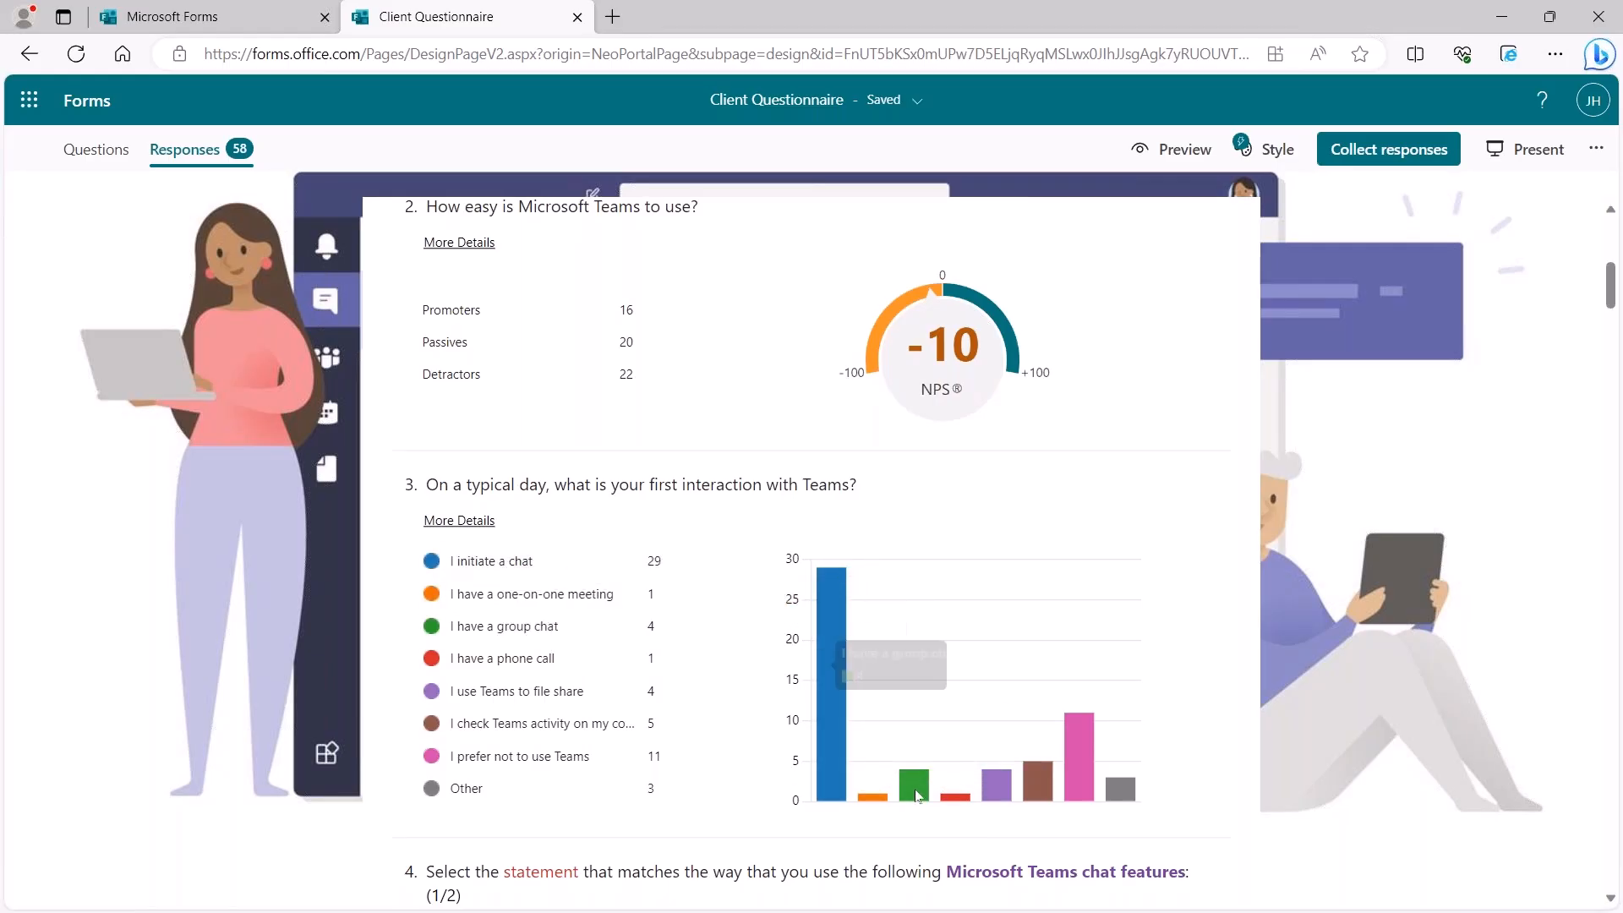
pyautogui.scroll(-2, 913, 787)
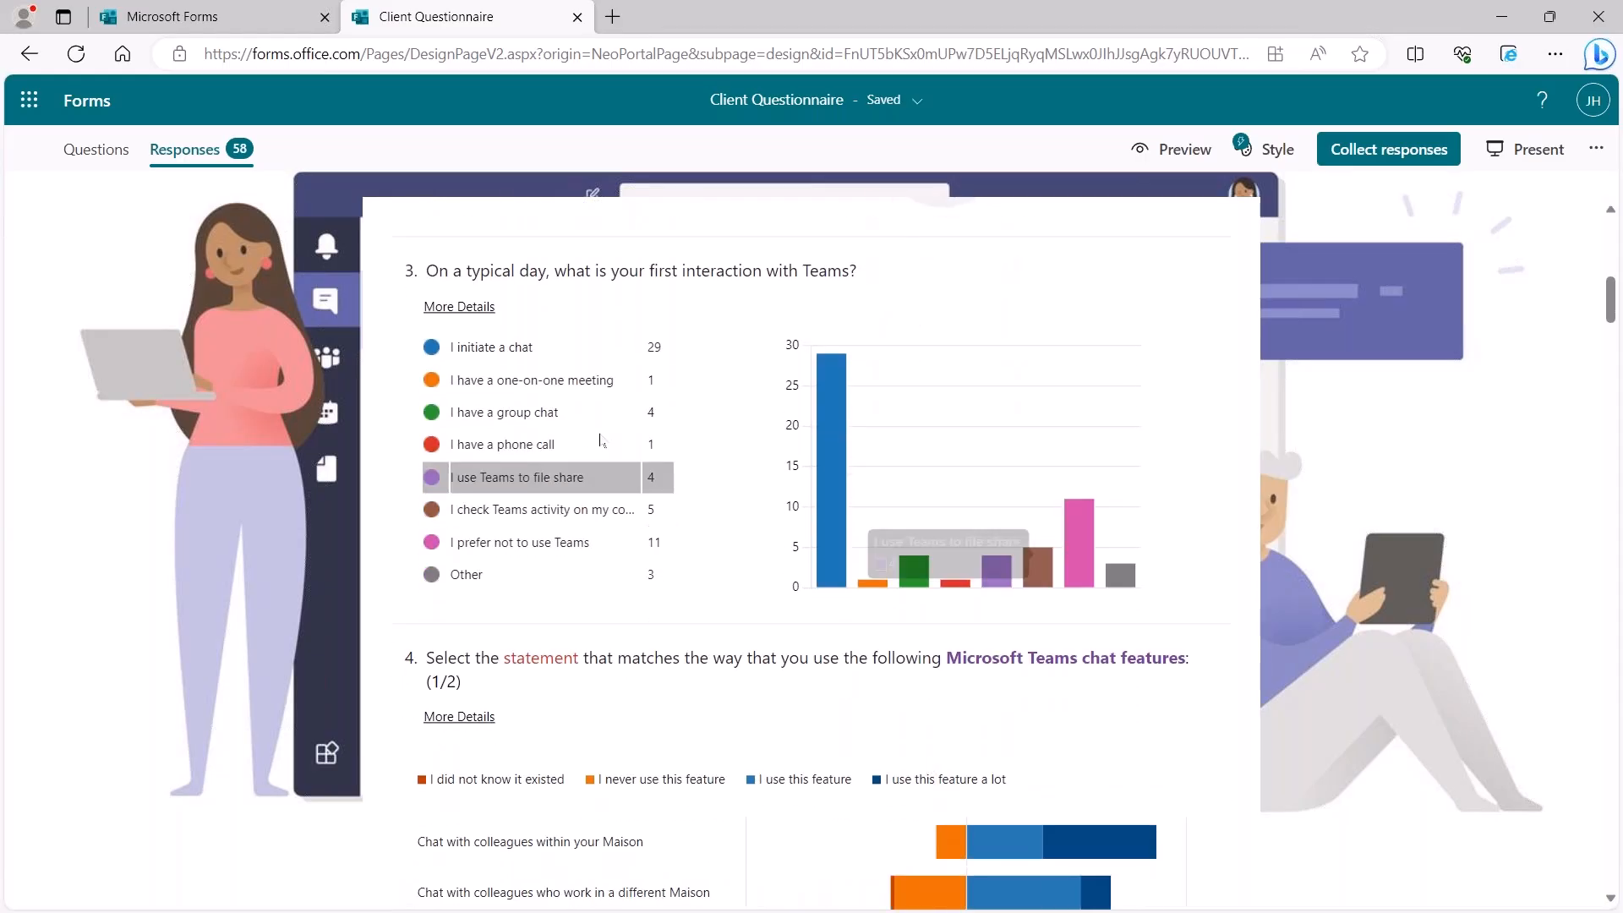
pyautogui.click(470, 307)
pyautogui.click(476, 309)
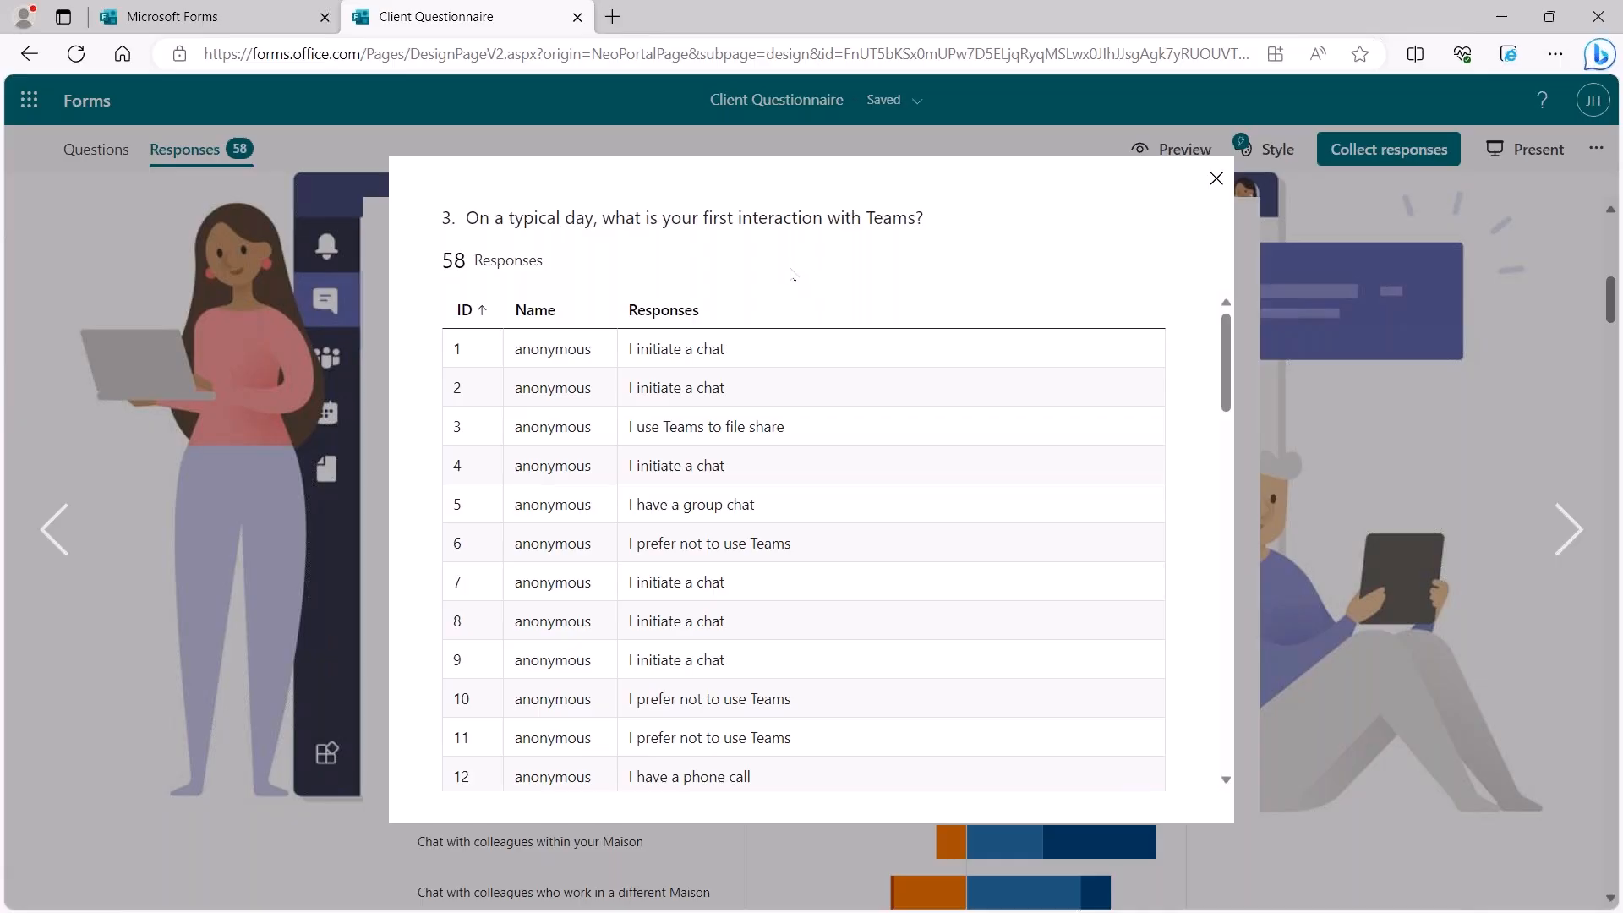
pyautogui.click(1216, 180)
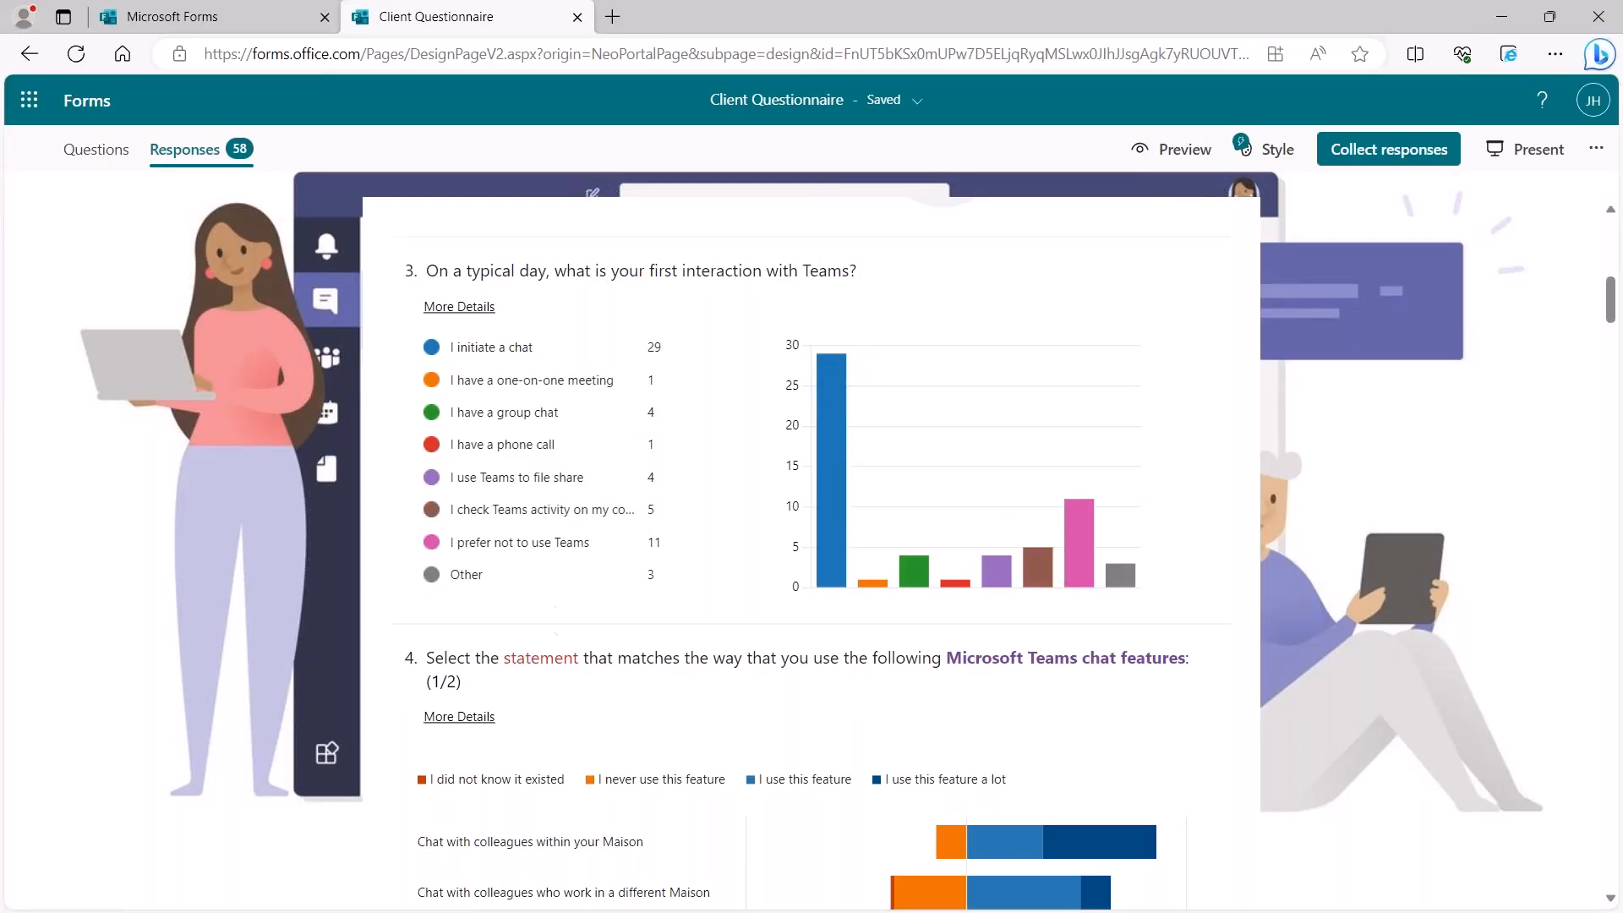
# Step: Look through the summary charts for questions 4 to 7, down to the open-ended questions 8 and 9
pyautogui.scroll(-5, 499, 727)
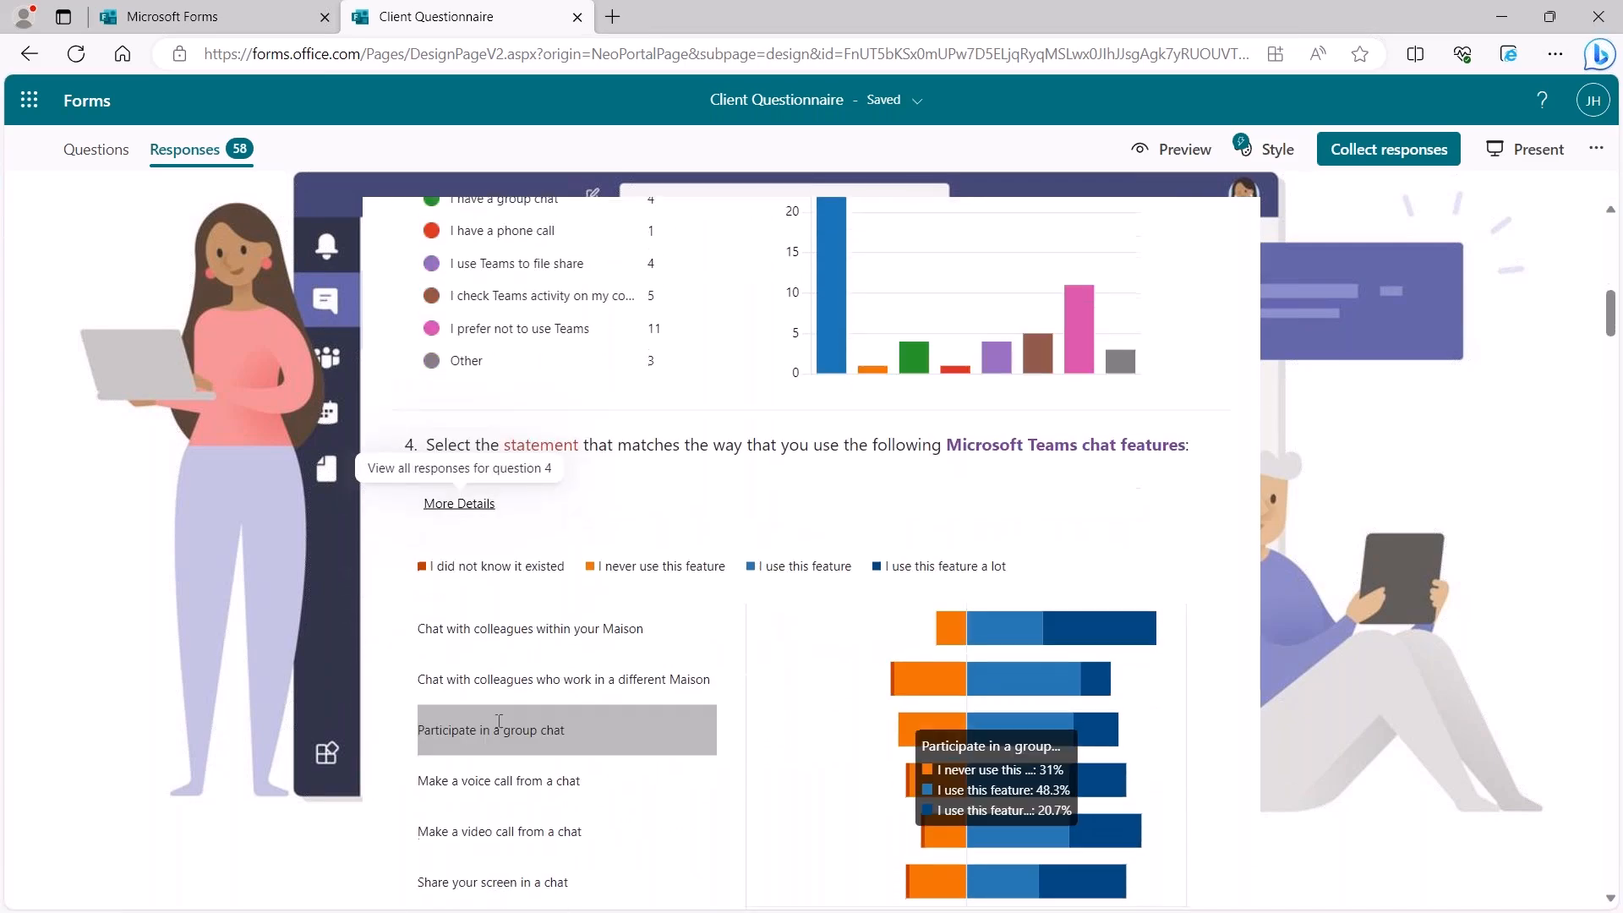
pyautogui.scroll(-10, 626, 672)
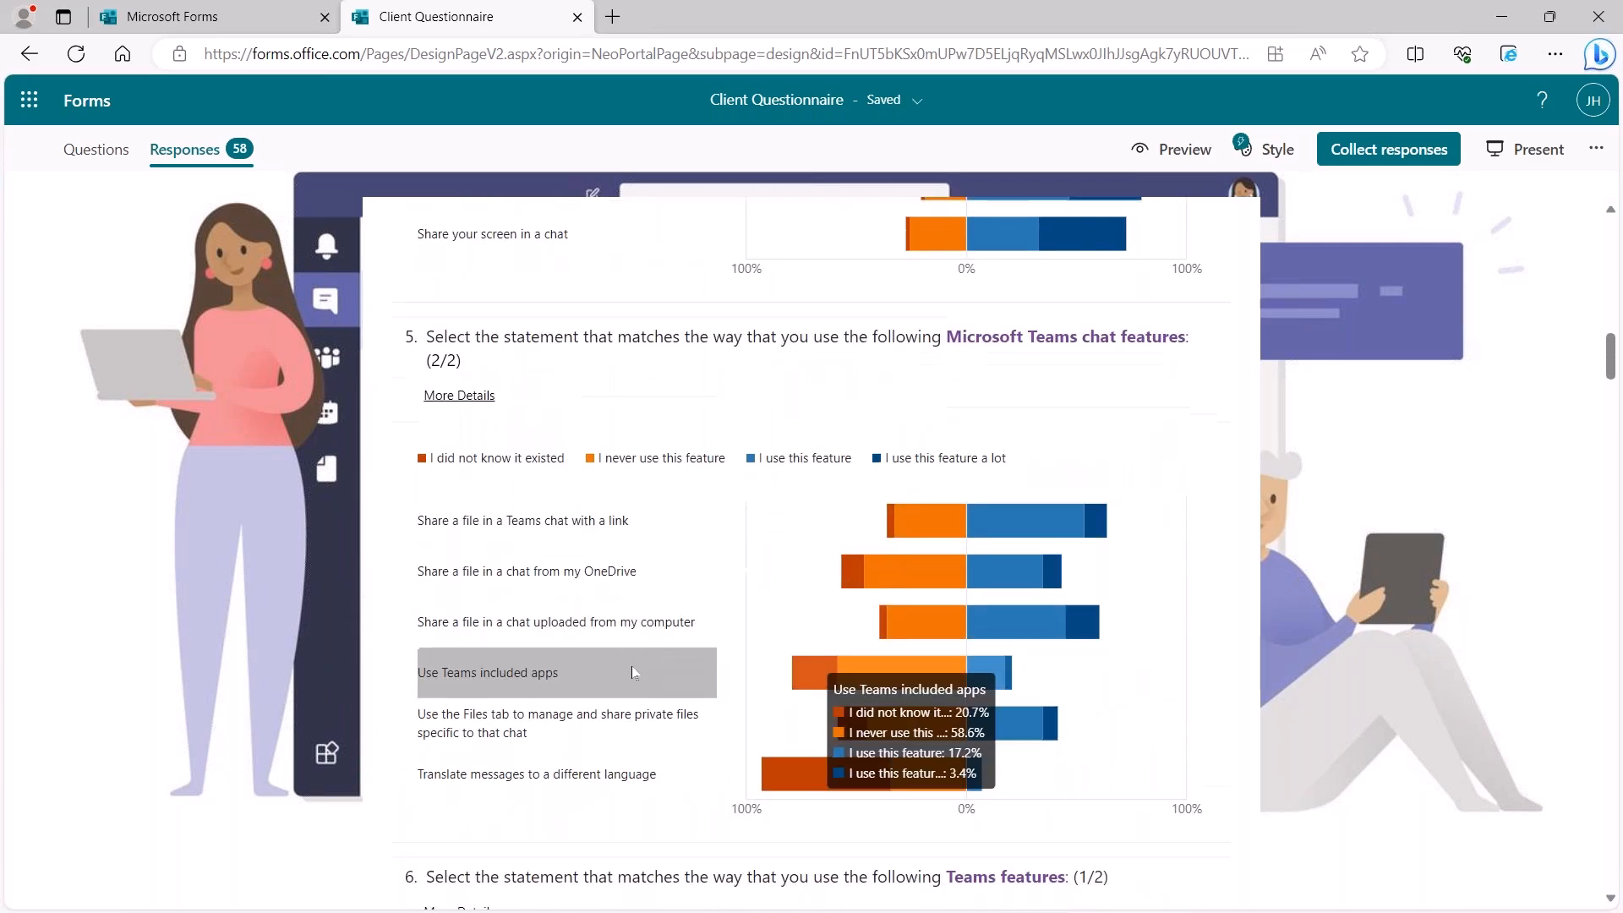
pyautogui.scroll(-5, 803, 550)
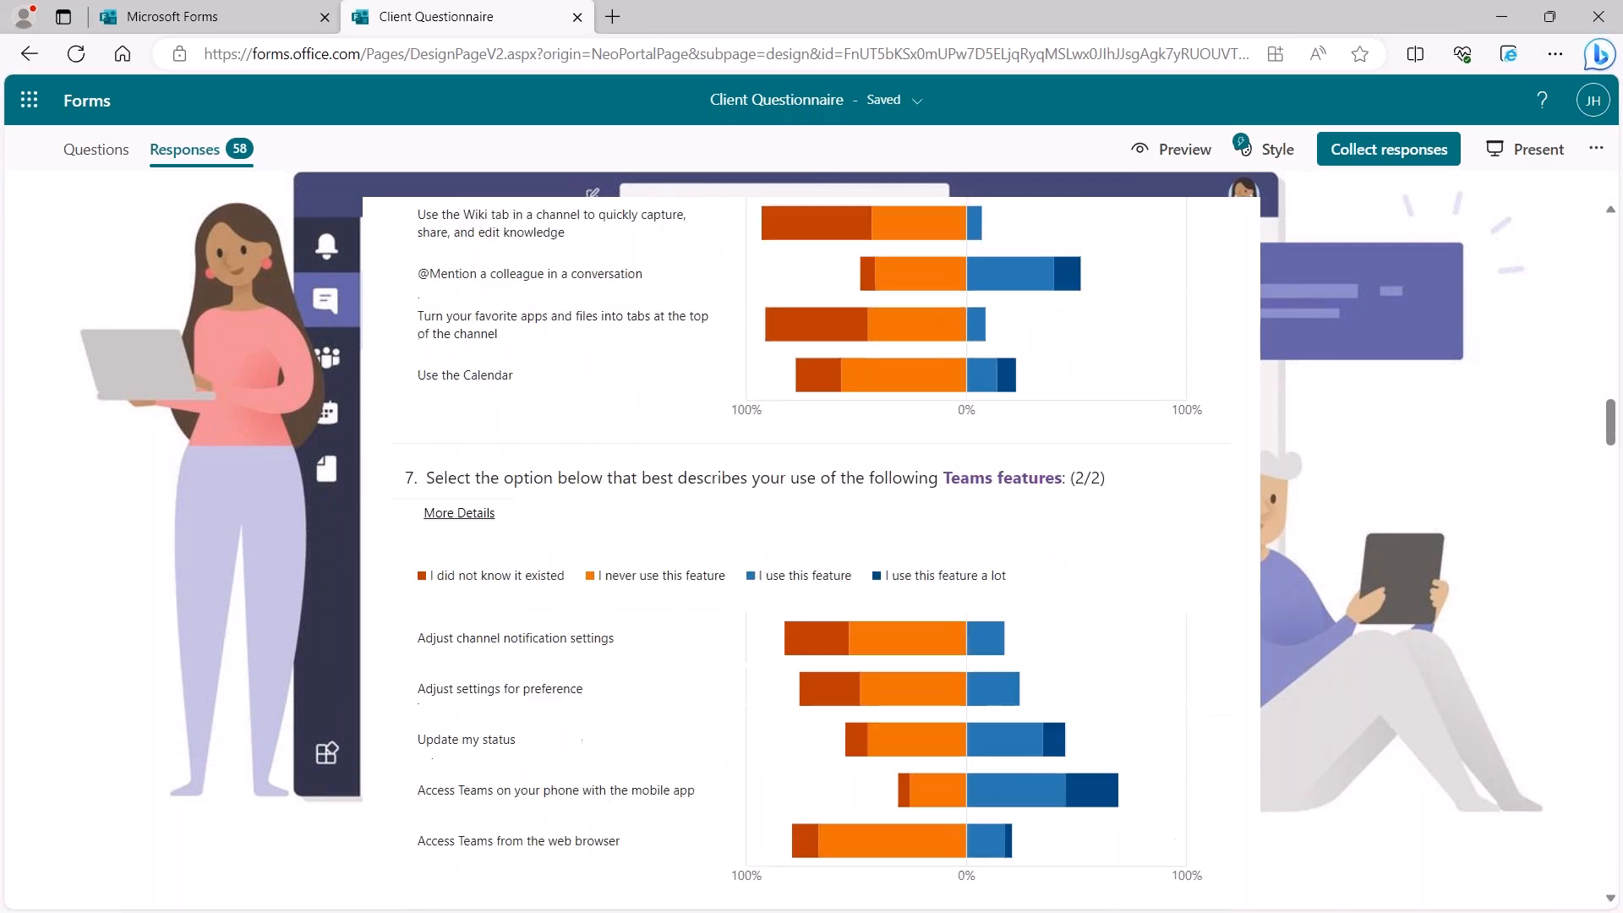
pyautogui.scroll(-2, 803, 550)
pyautogui.scroll(-1, 811, 686)
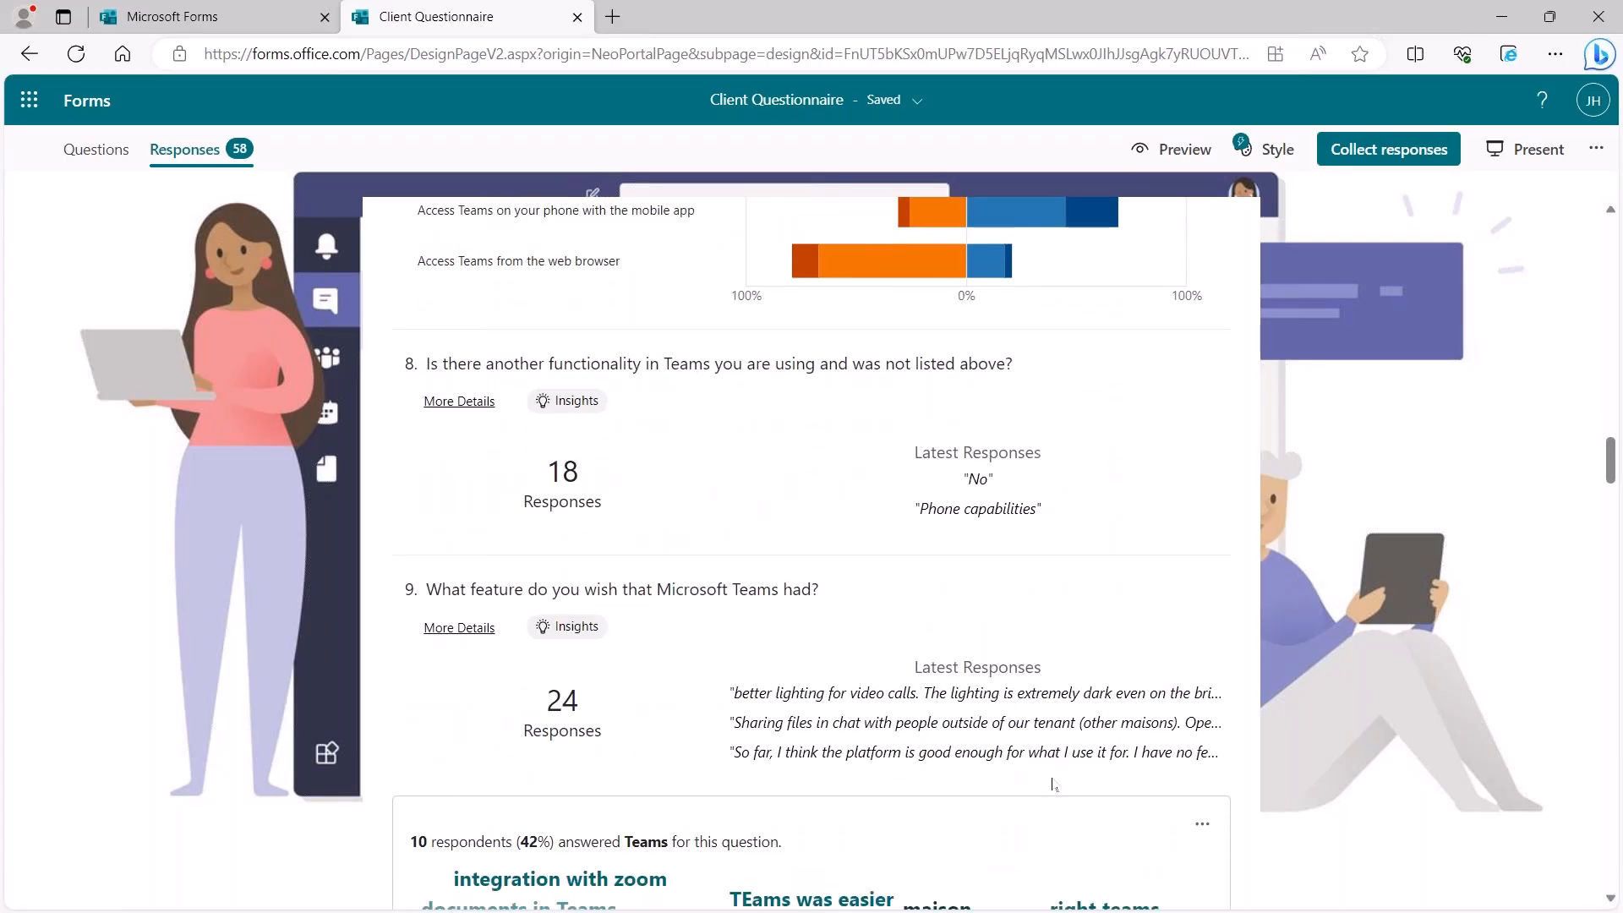
# Step: Check the respondent counts of several terms in question 9's word cloud, and open and close that question's insights
pyautogui.scroll(-2, 1065, 752)
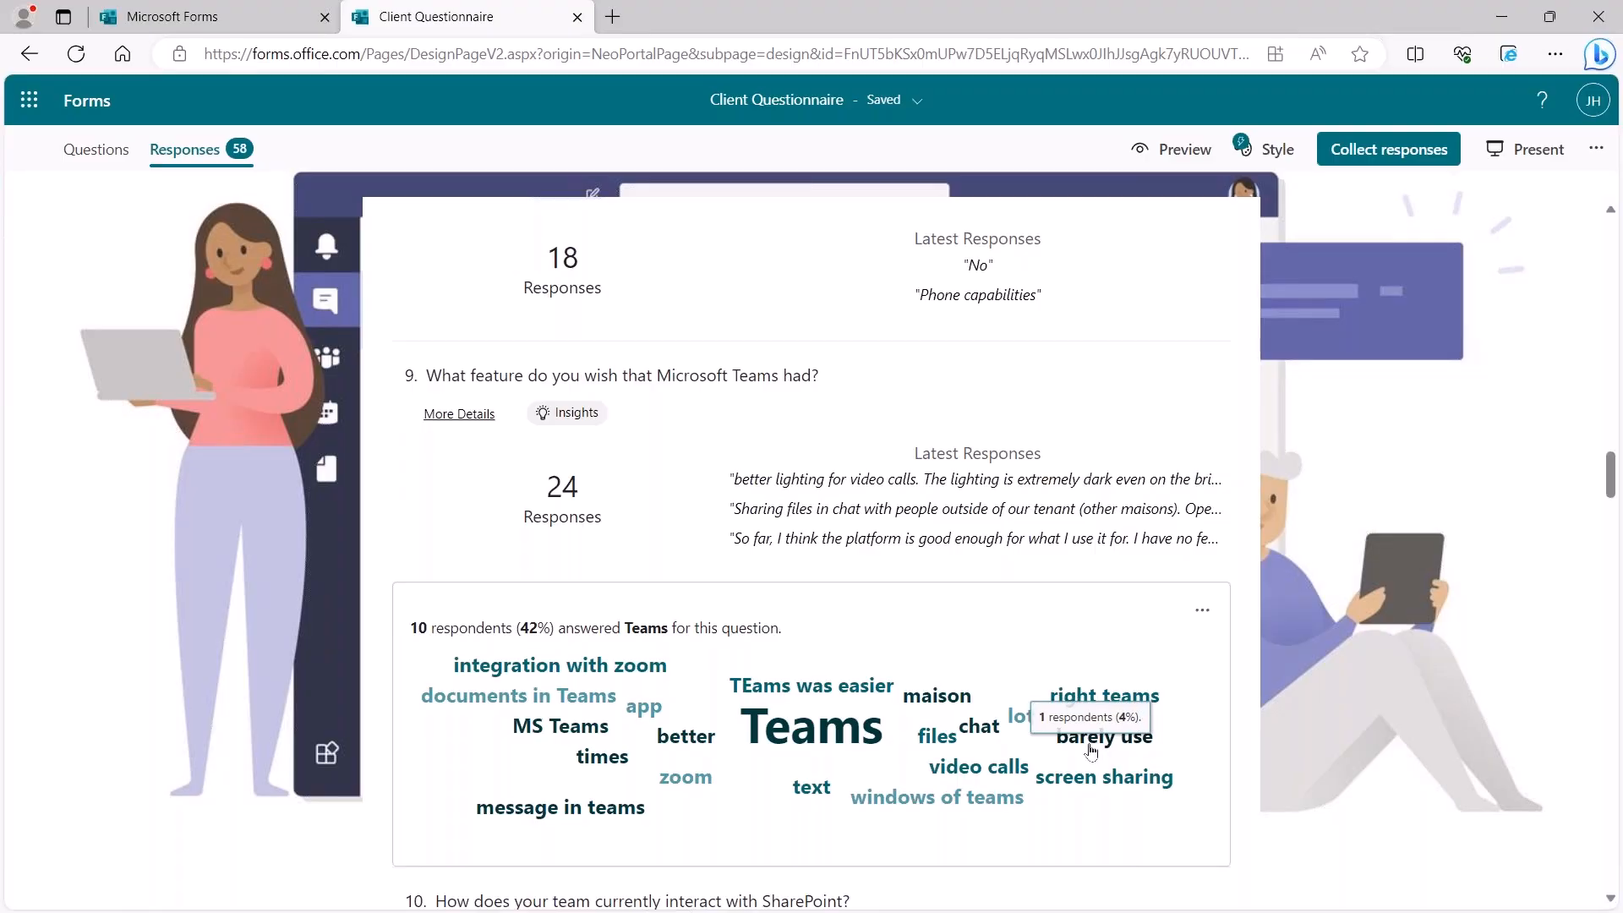
pyautogui.moveTo(1119, 788)
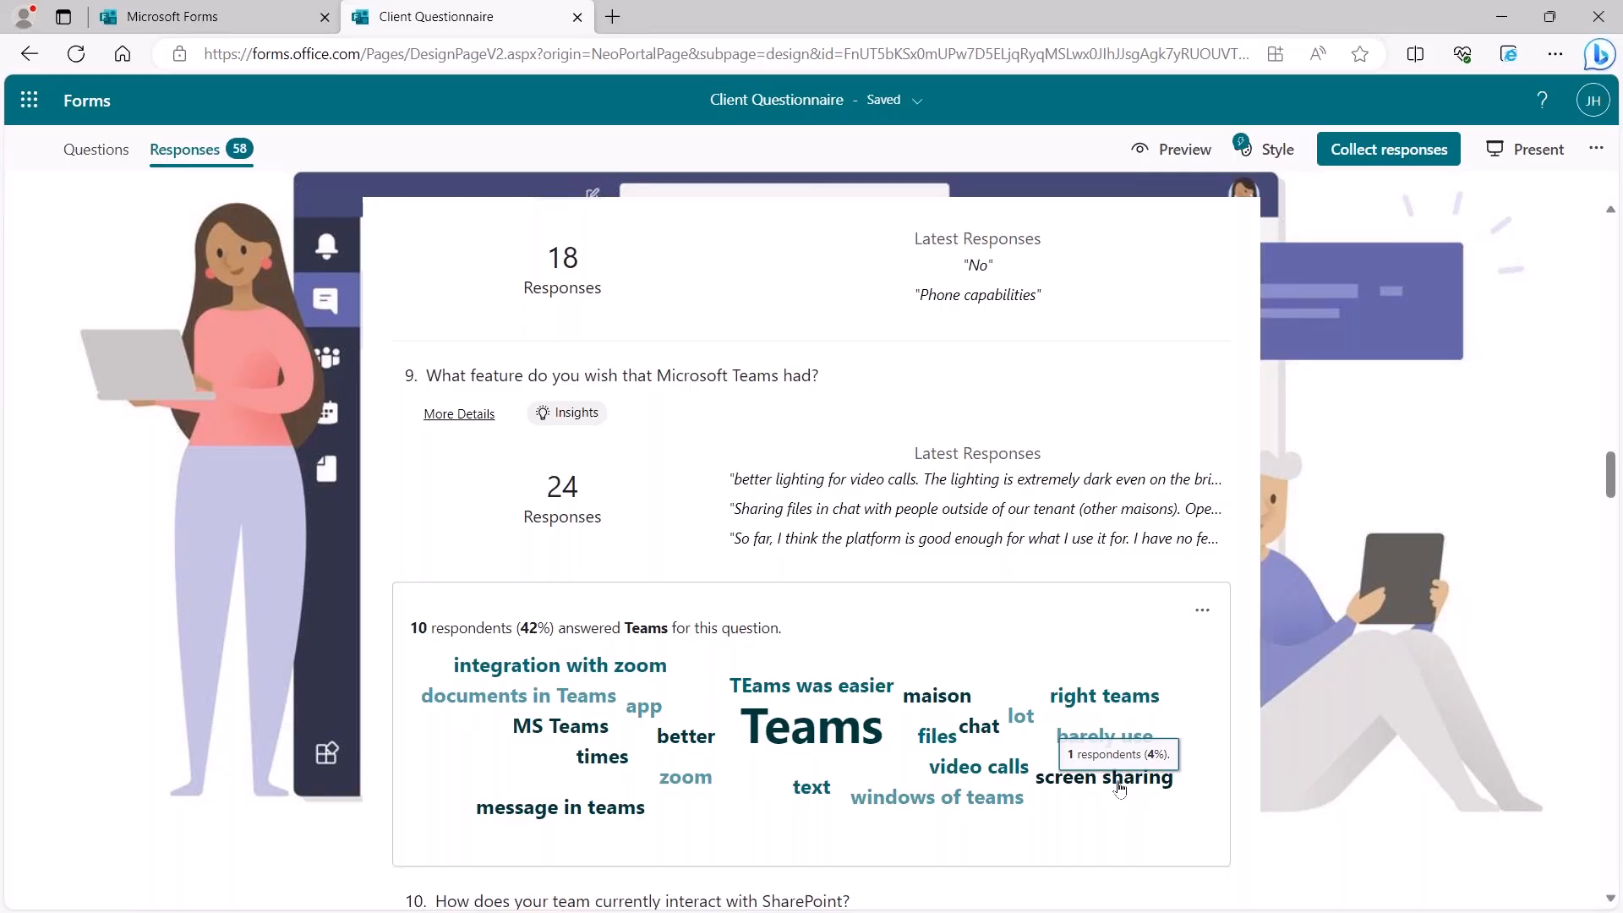
pyautogui.moveTo(837, 743)
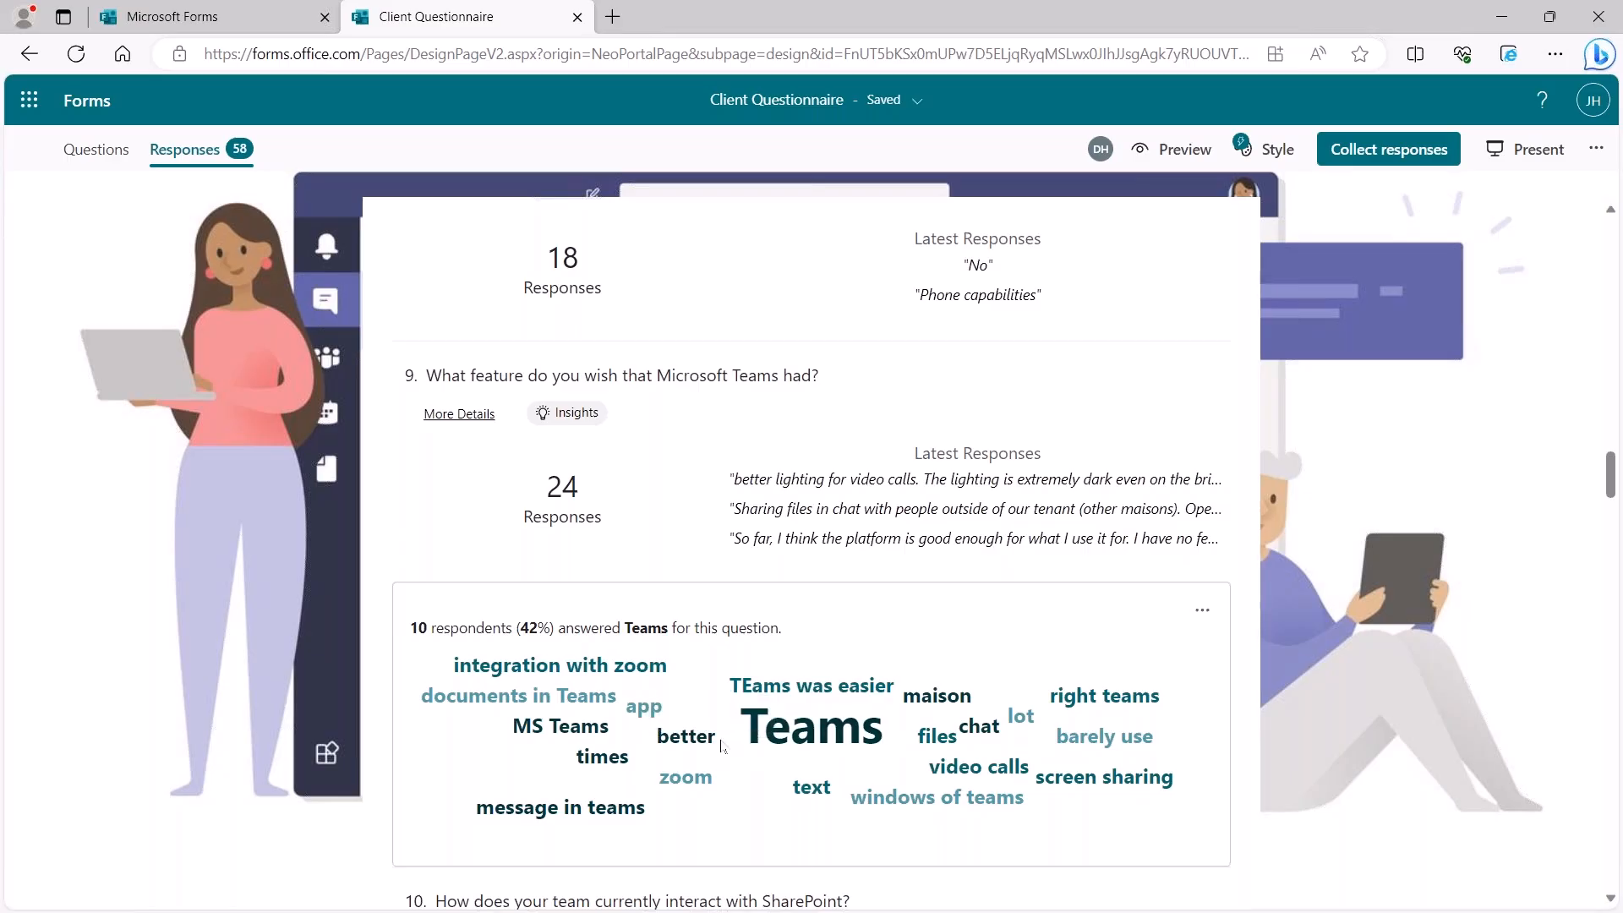
pyautogui.moveTo(748, 739)
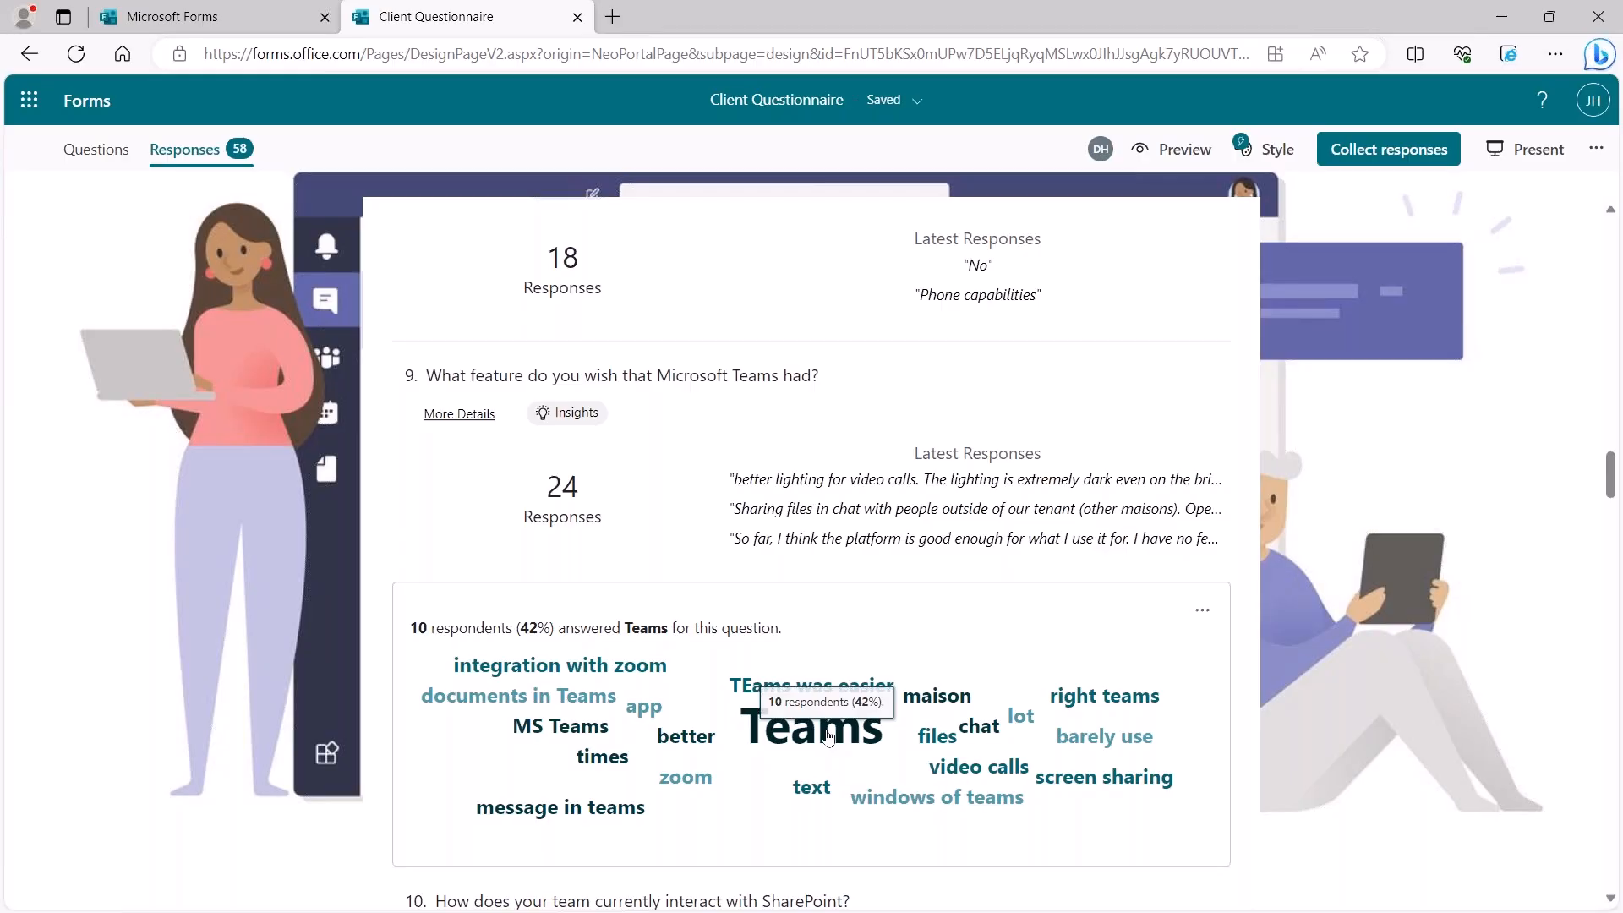
pyautogui.moveTo(930, 693)
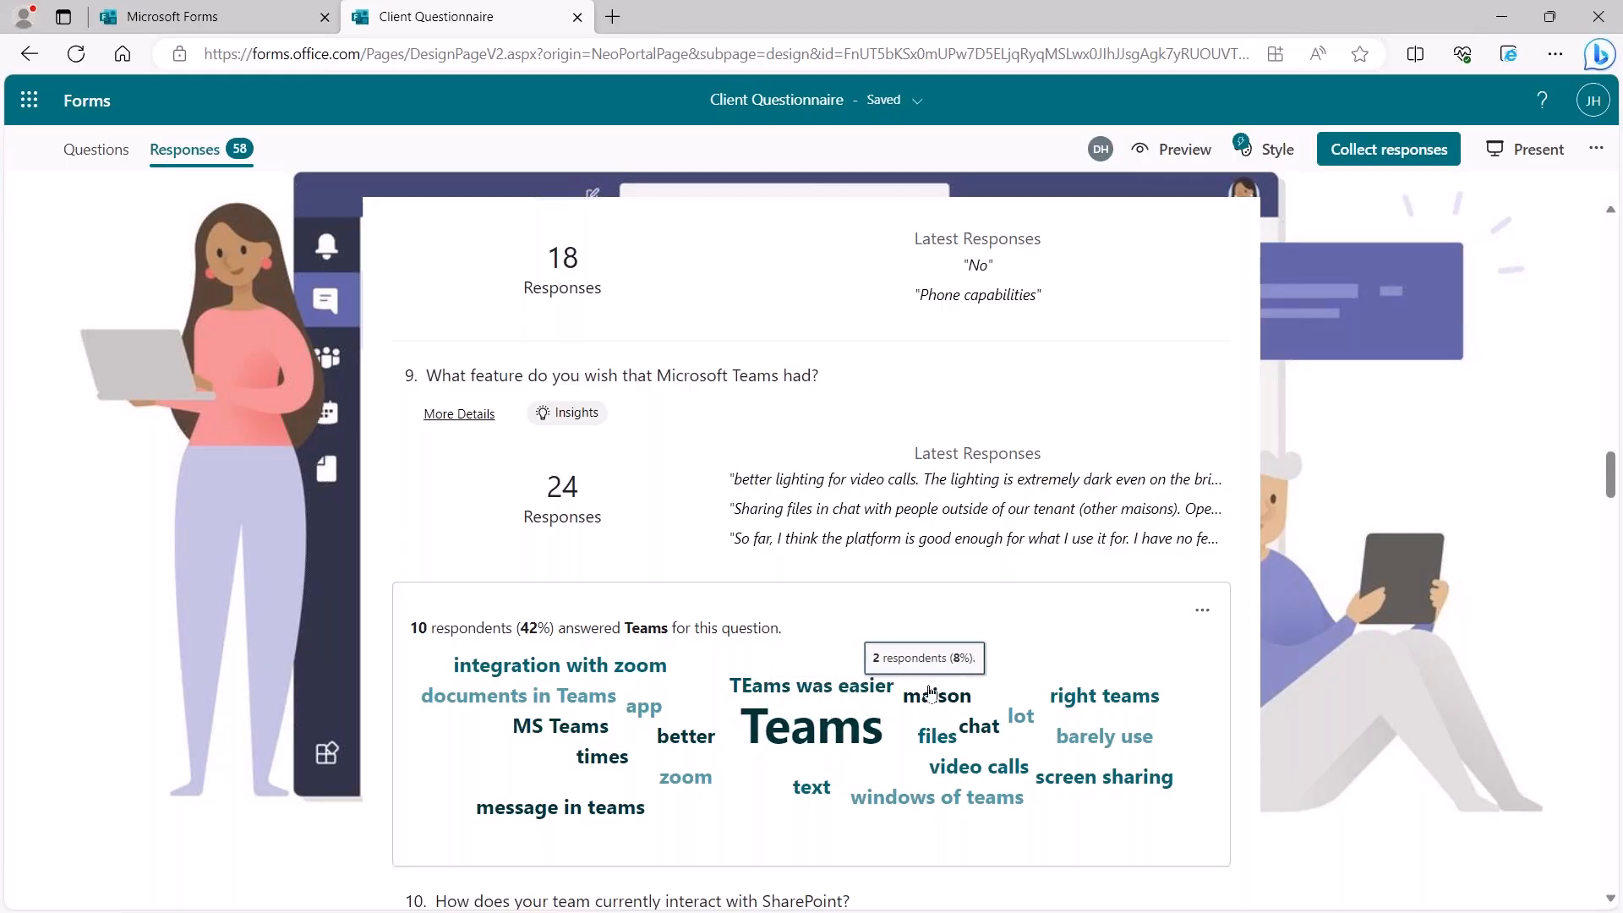
pyautogui.moveTo(946, 777)
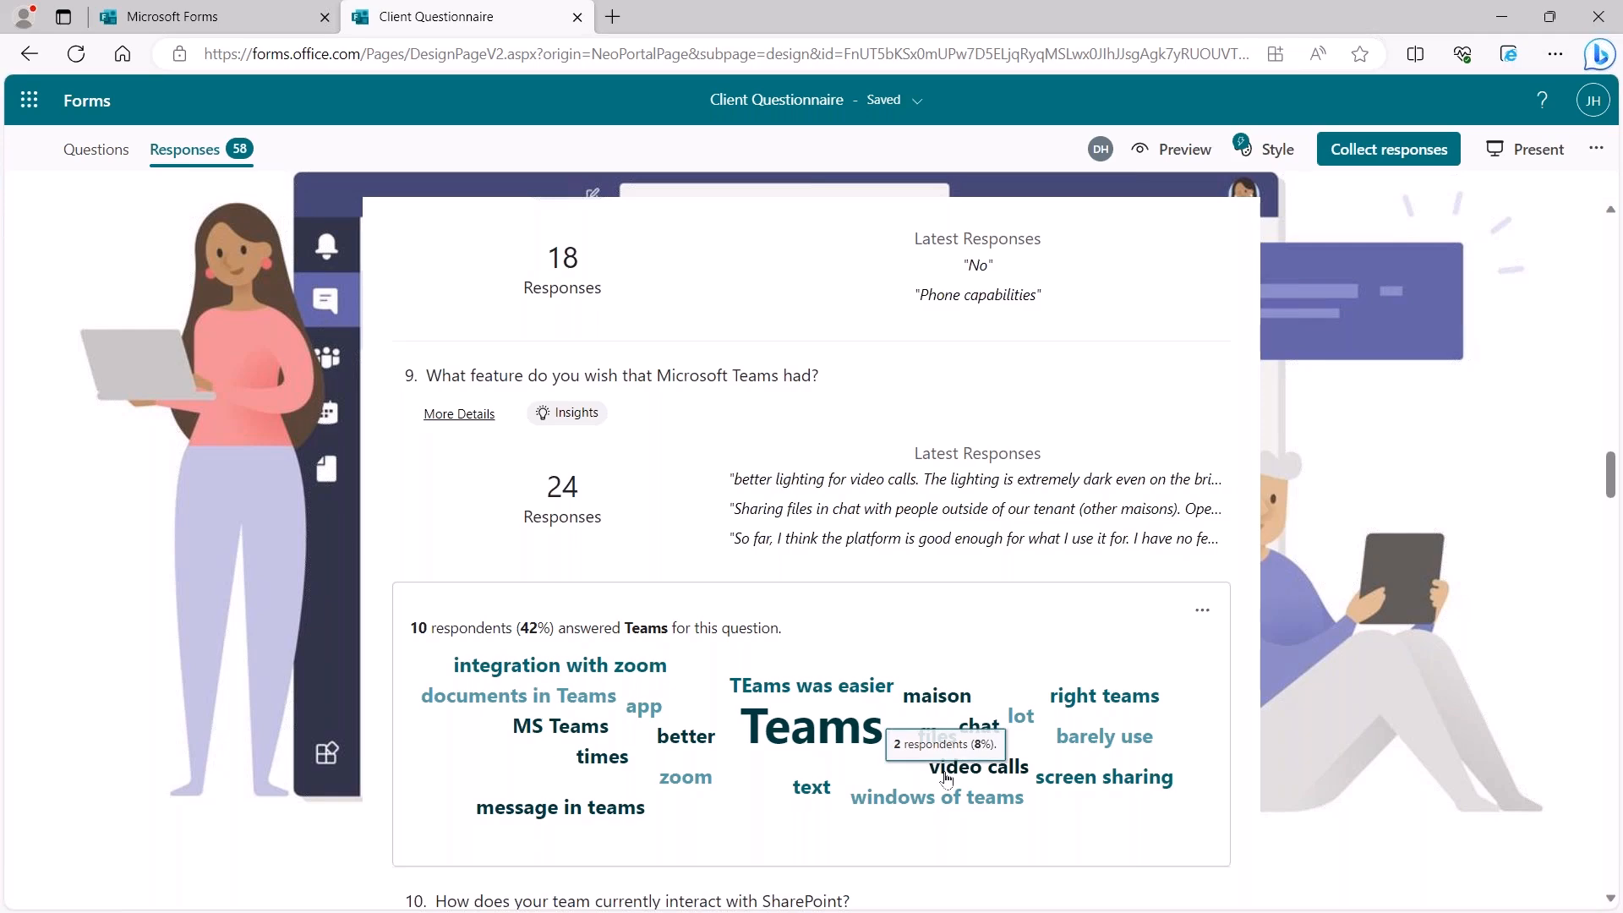
pyautogui.moveTo(877, 799)
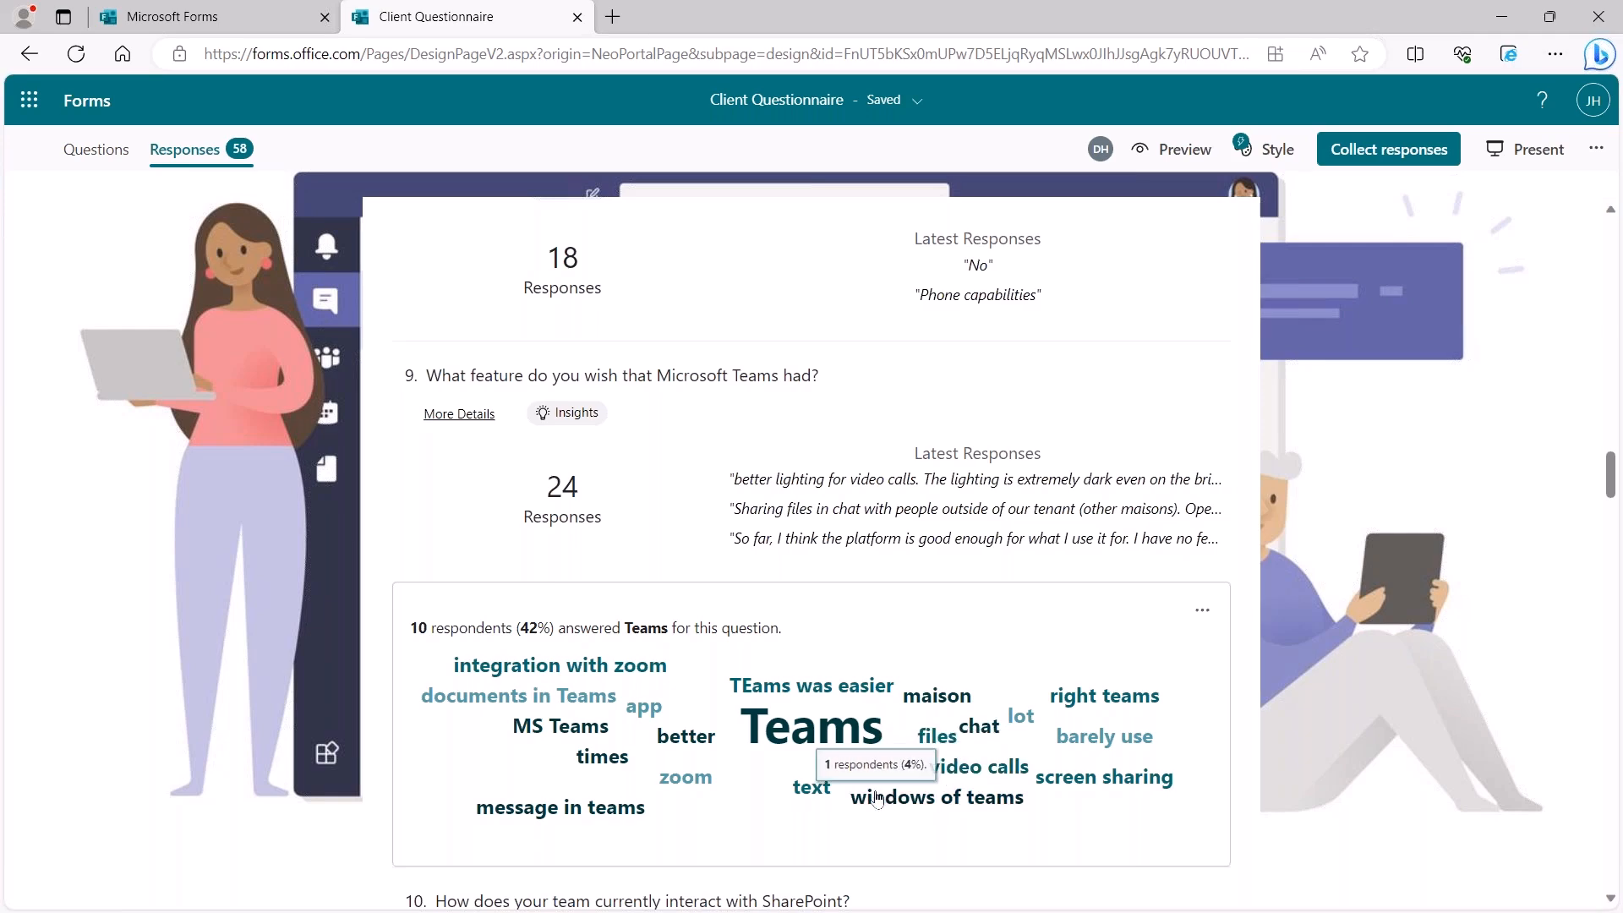
pyautogui.click(590, 417)
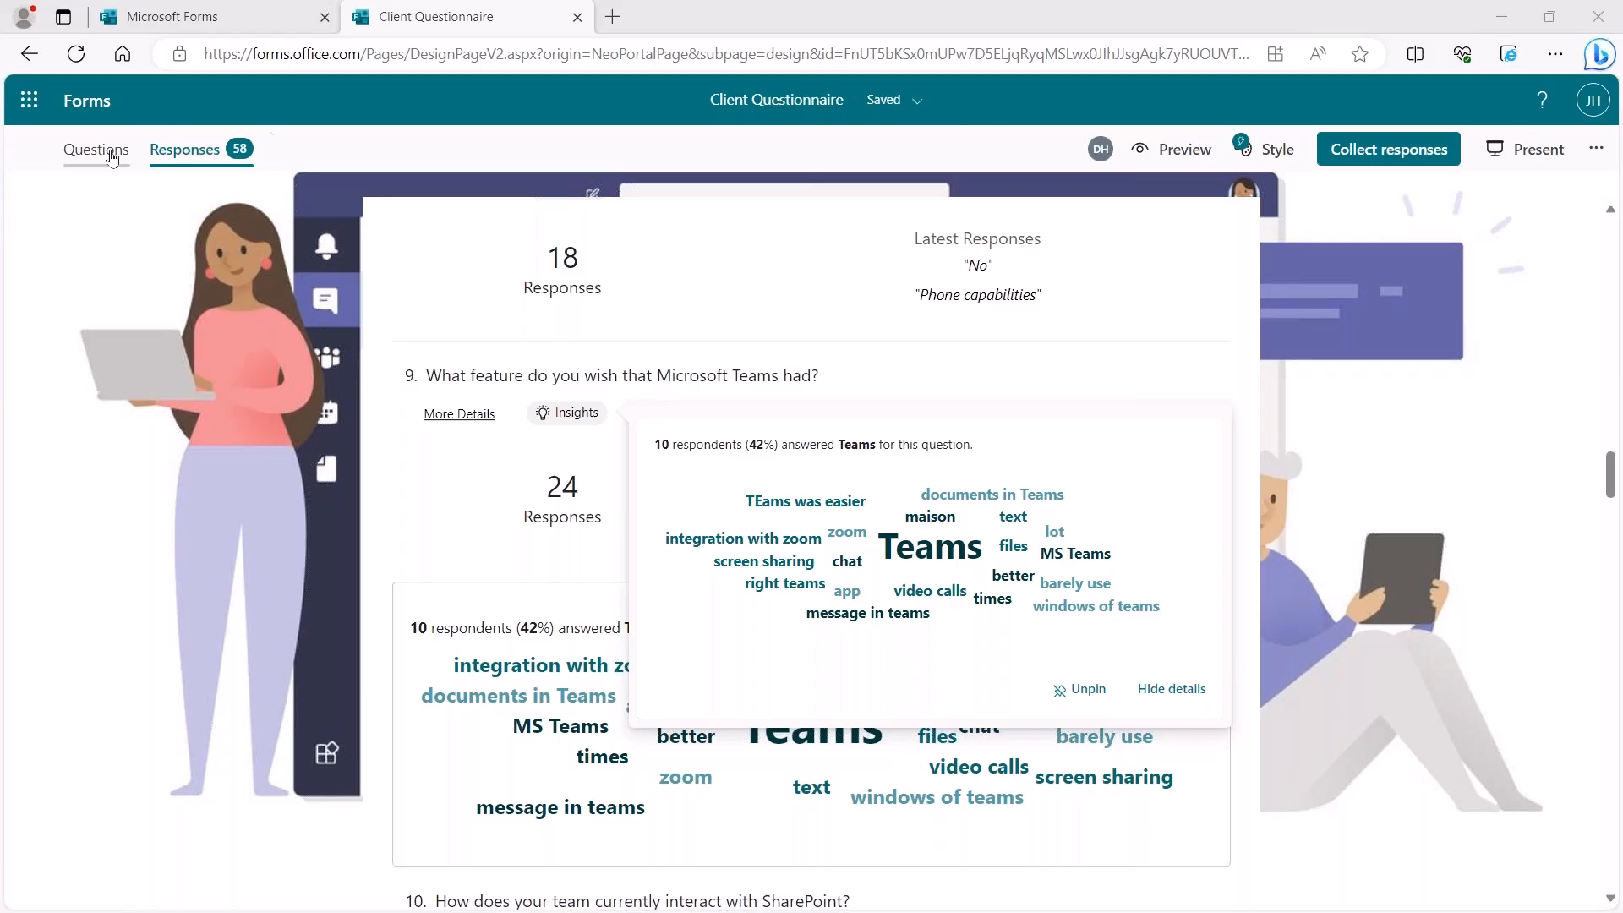
pyautogui.click(192, 159)
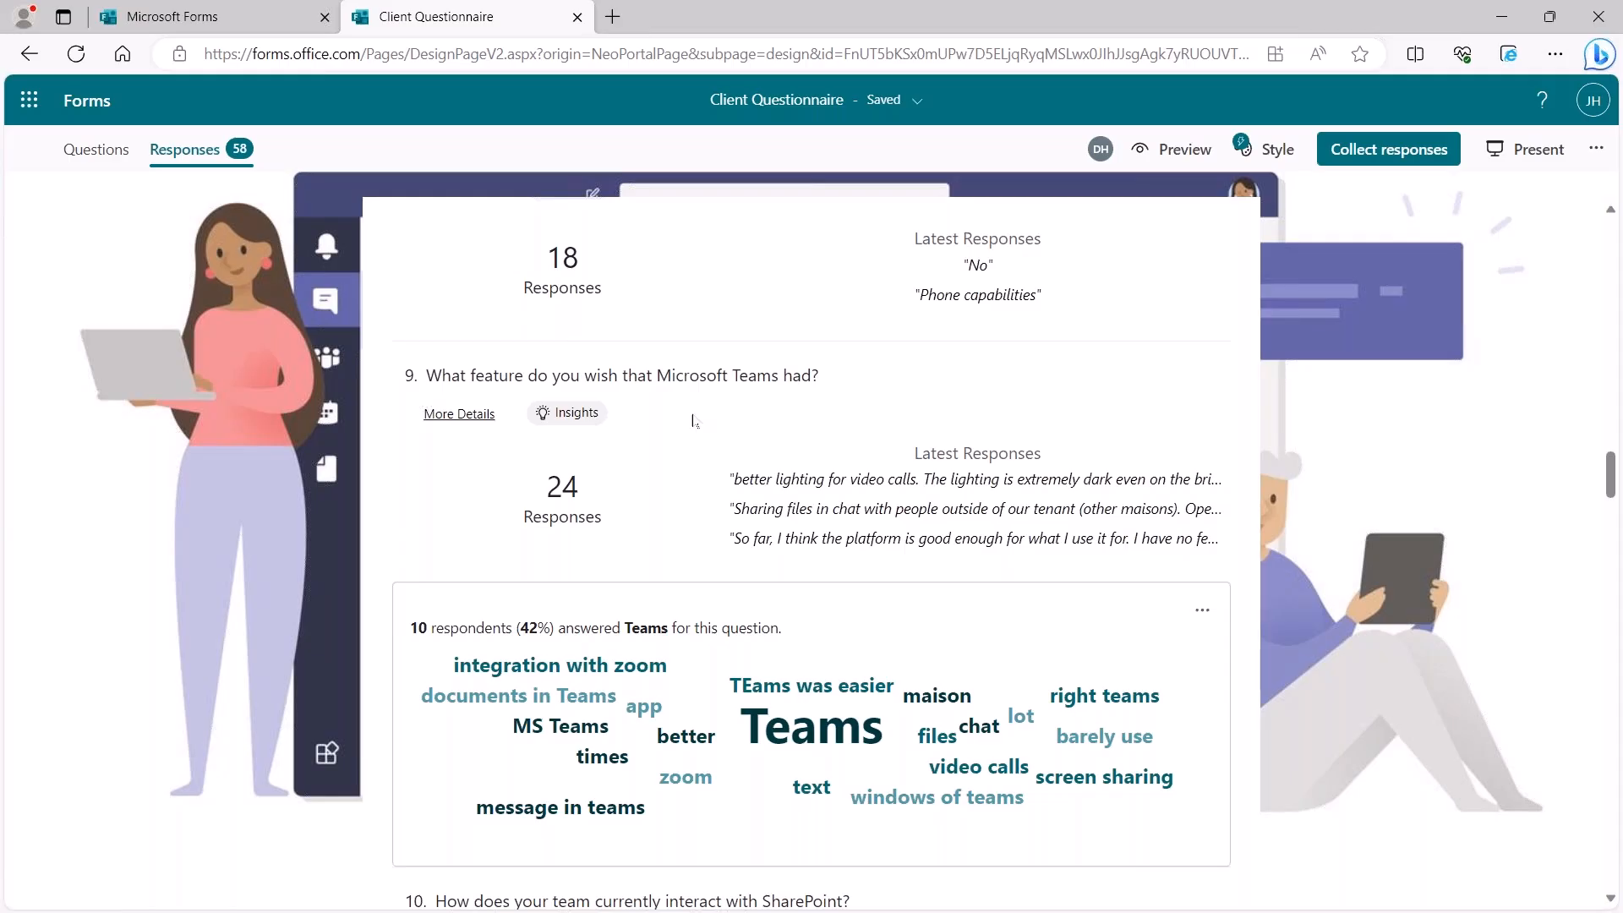
# Step: Reload the response summary from its beginning, create a shareable summary link and copy it
pyautogui.click(29, 54)
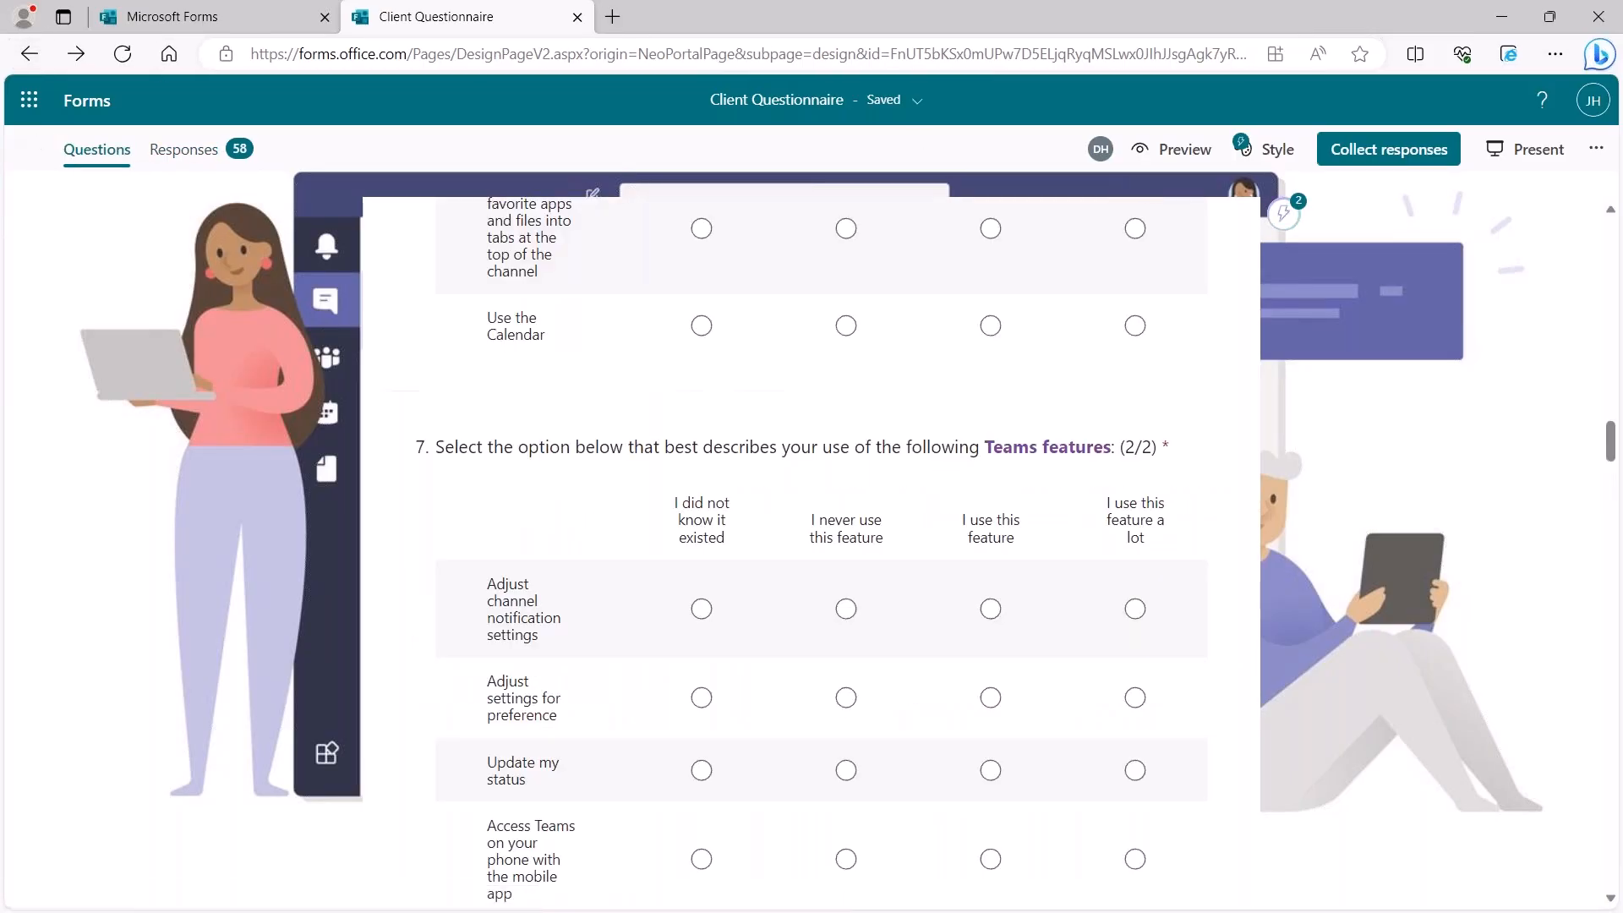
pyautogui.click(191, 154)
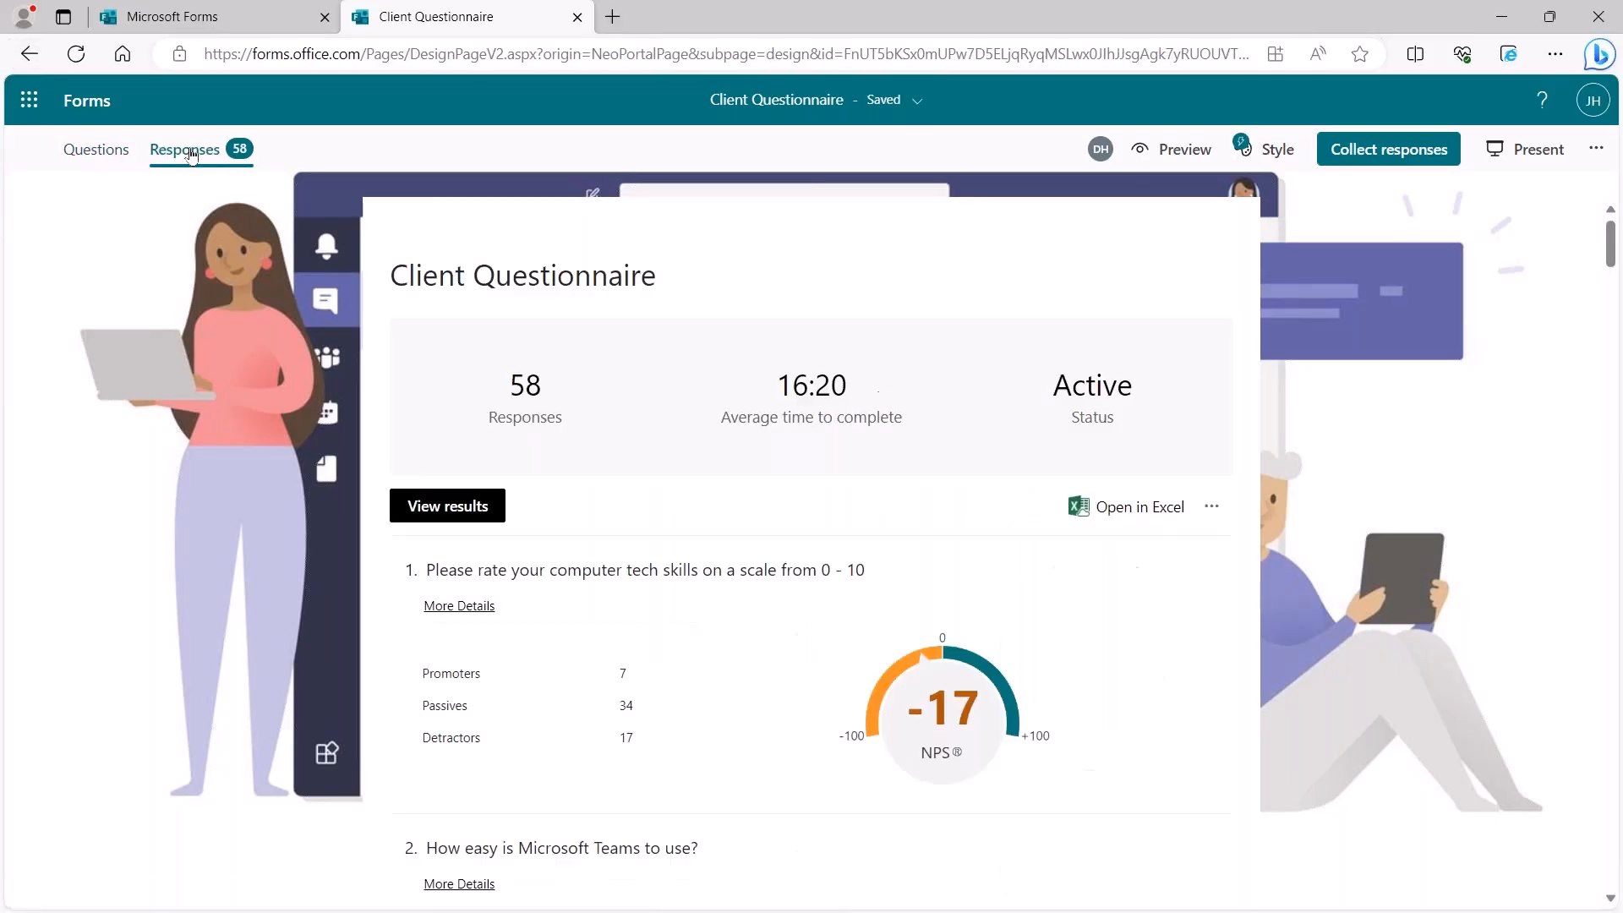
pyautogui.scroll(-1, 1022, 589)
pyautogui.scroll(-5, 1005, 582)
pyautogui.scroll(8, 1005, 581)
pyautogui.click(1211, 292)
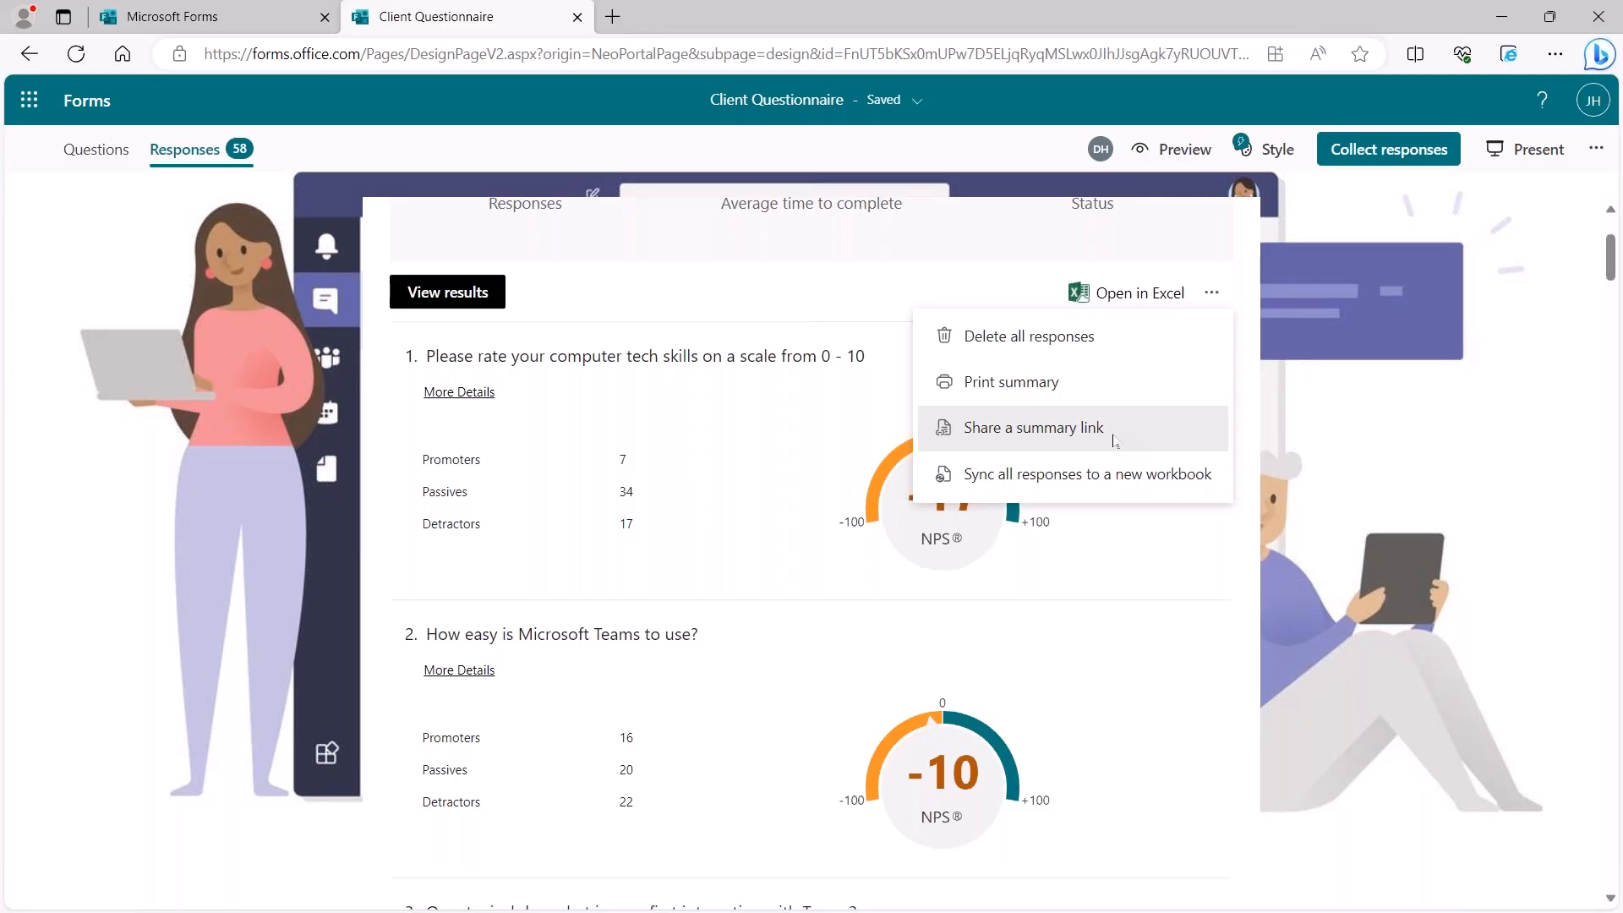
pyautogui.click(1113, 441)
pyautogui.click(1113, 439)
pyautogui.click(1092, 414)
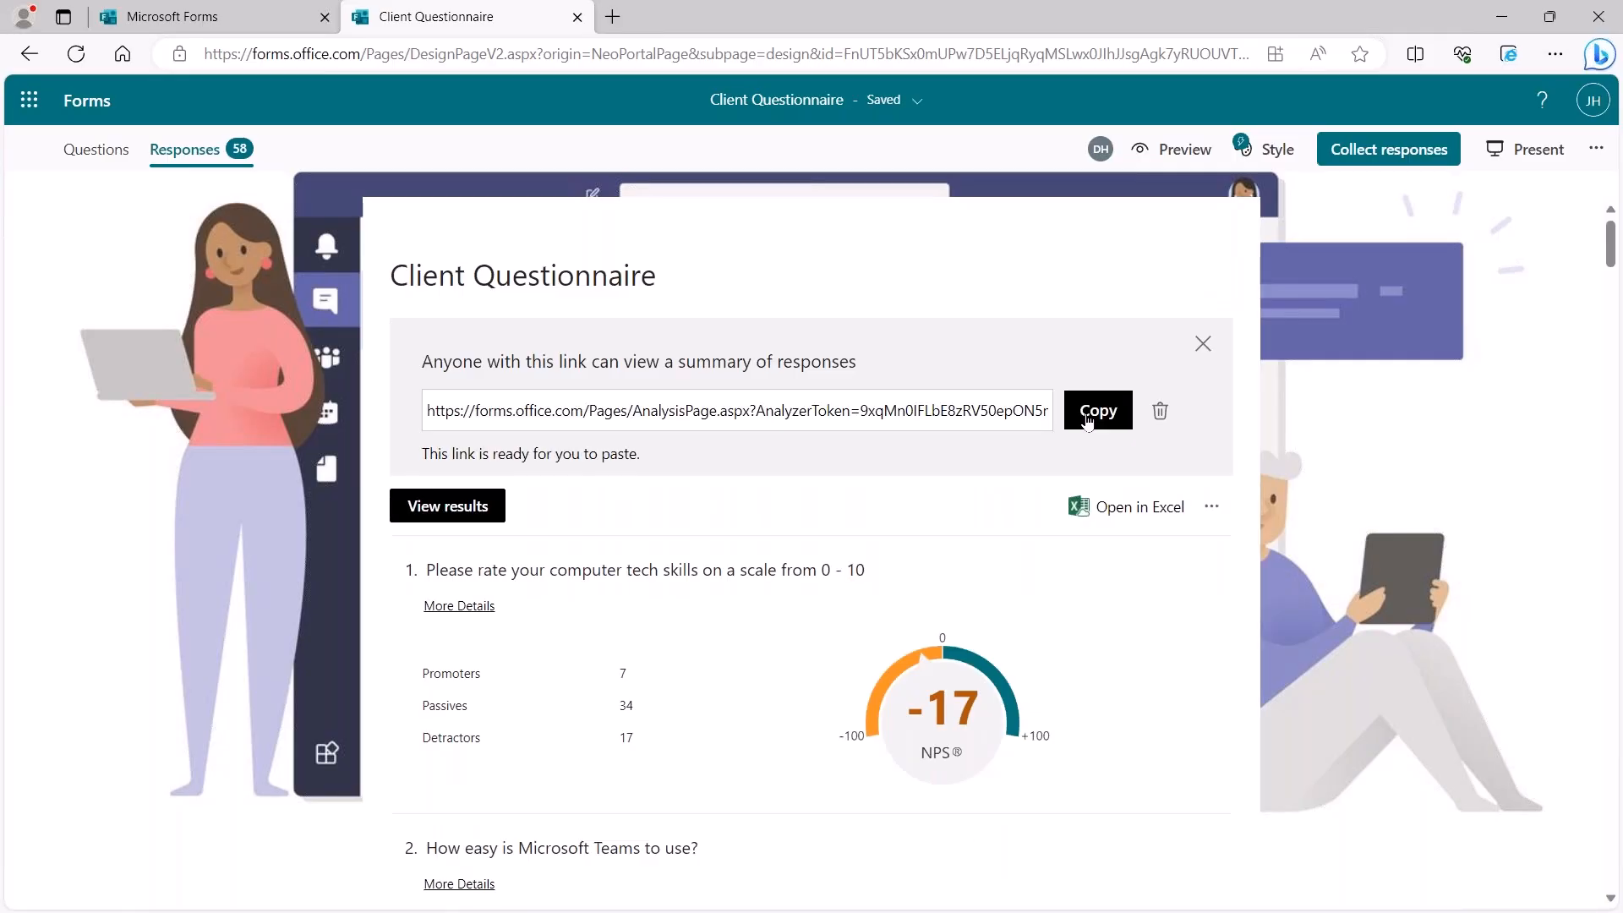
# Step: Open the copied summary link in a new browser tab
pyautogui.click(612, 16)
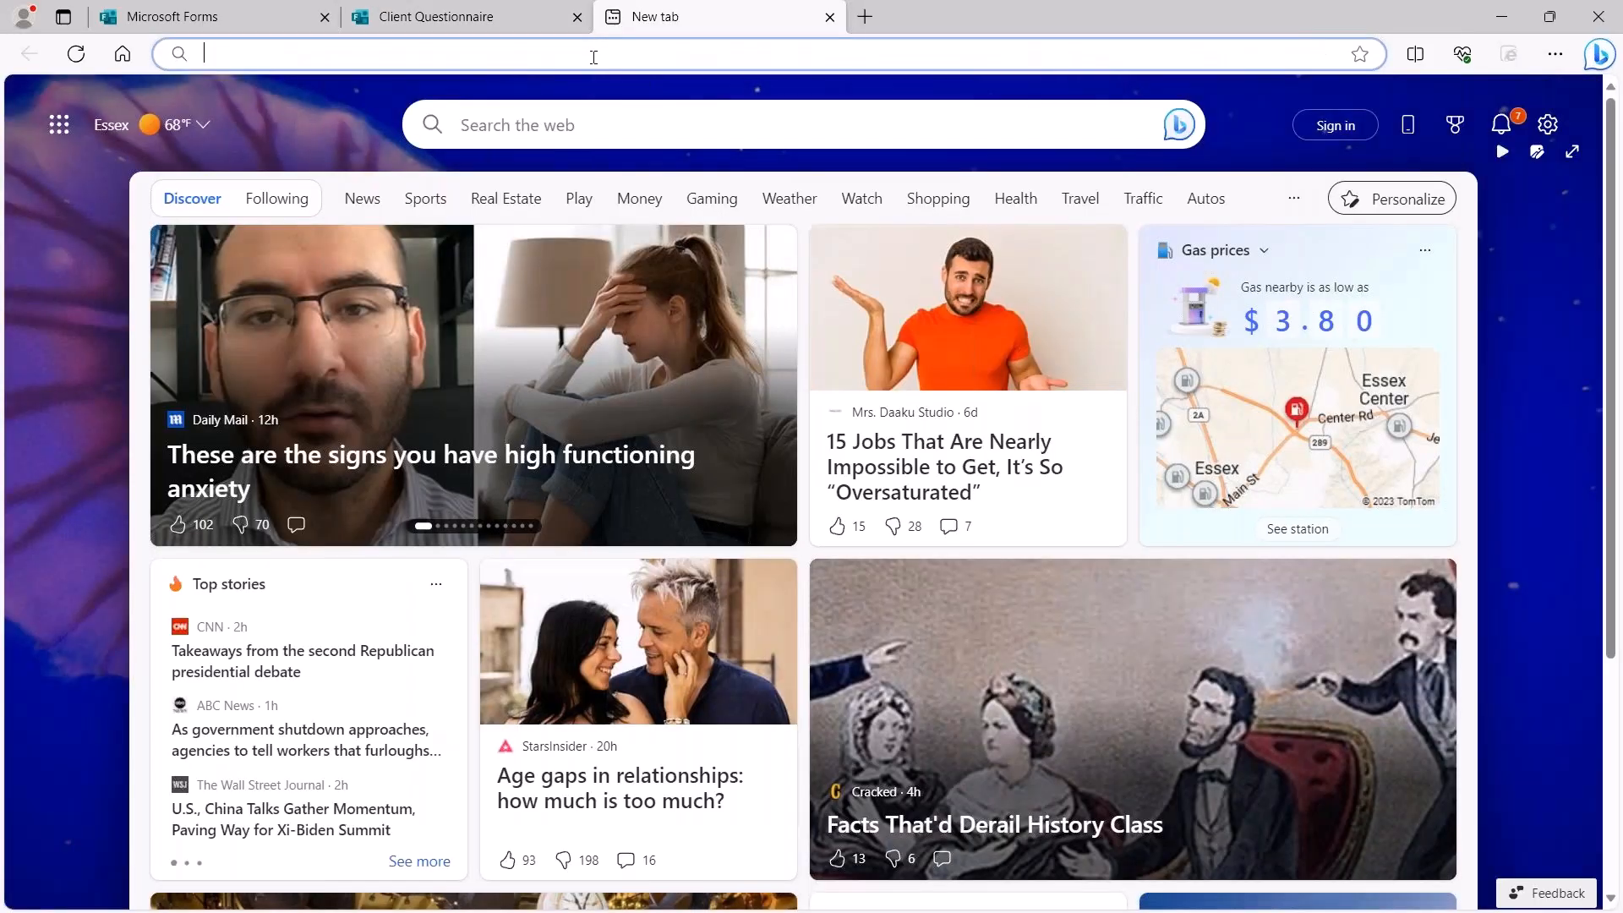
pyautogui.rightClick(596, 55)
pyautogui.click(760, 290)
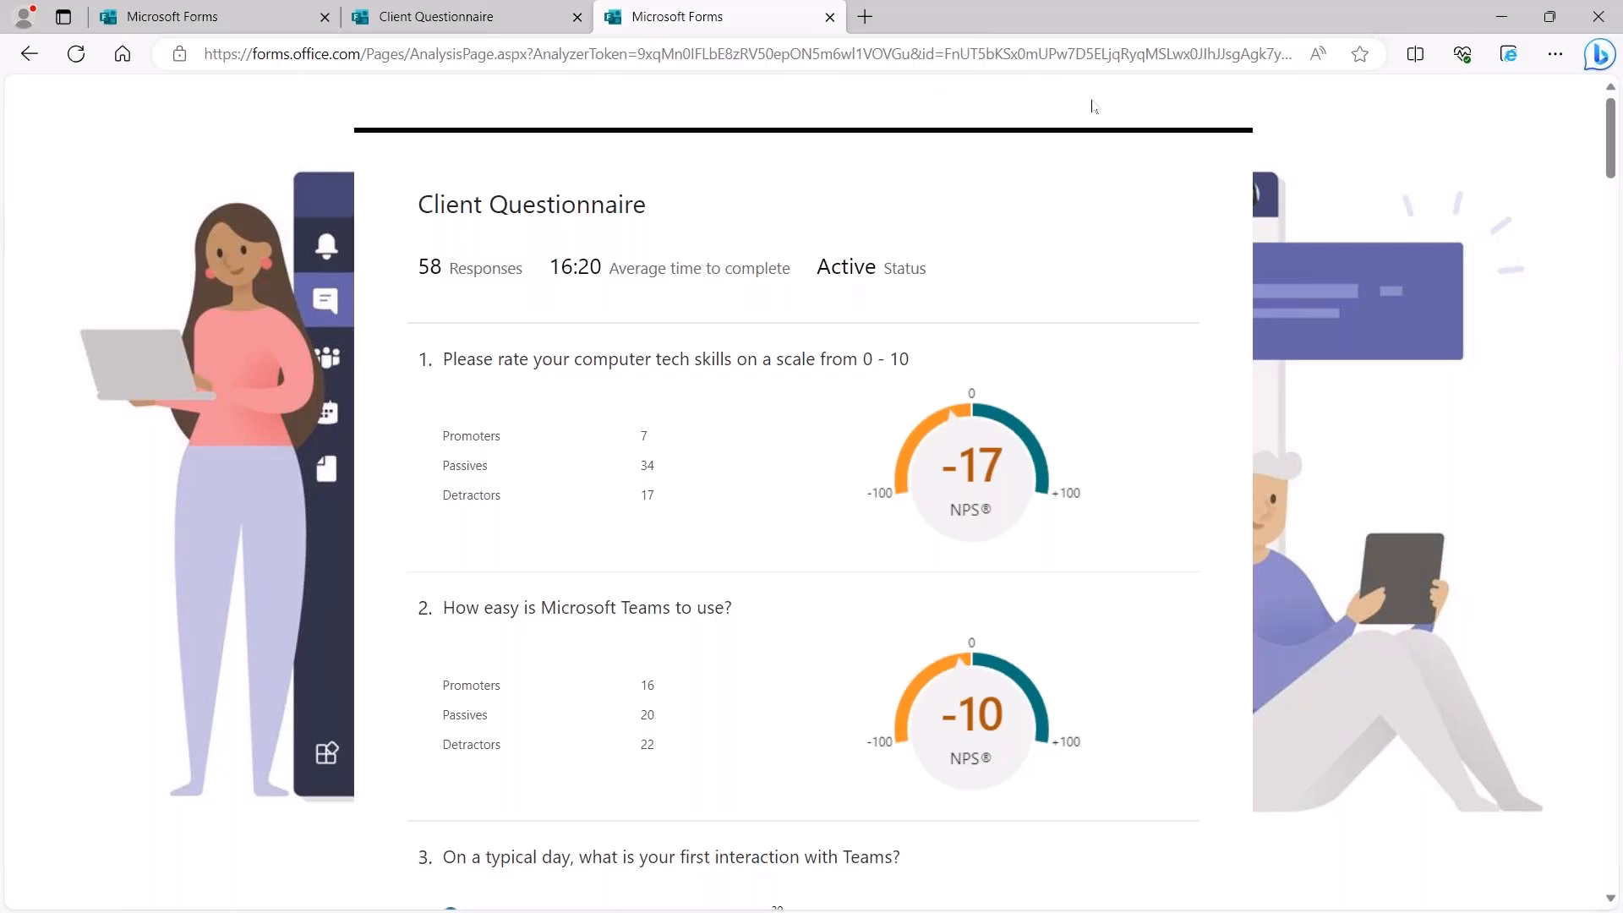
# Step: Look through the shared summary page's results from question 1 to the open-ended questions 8 and 9
pyautogui.scroll(-3, 1476, 532)
pyautogui.scroll(-2, 1473, 536)
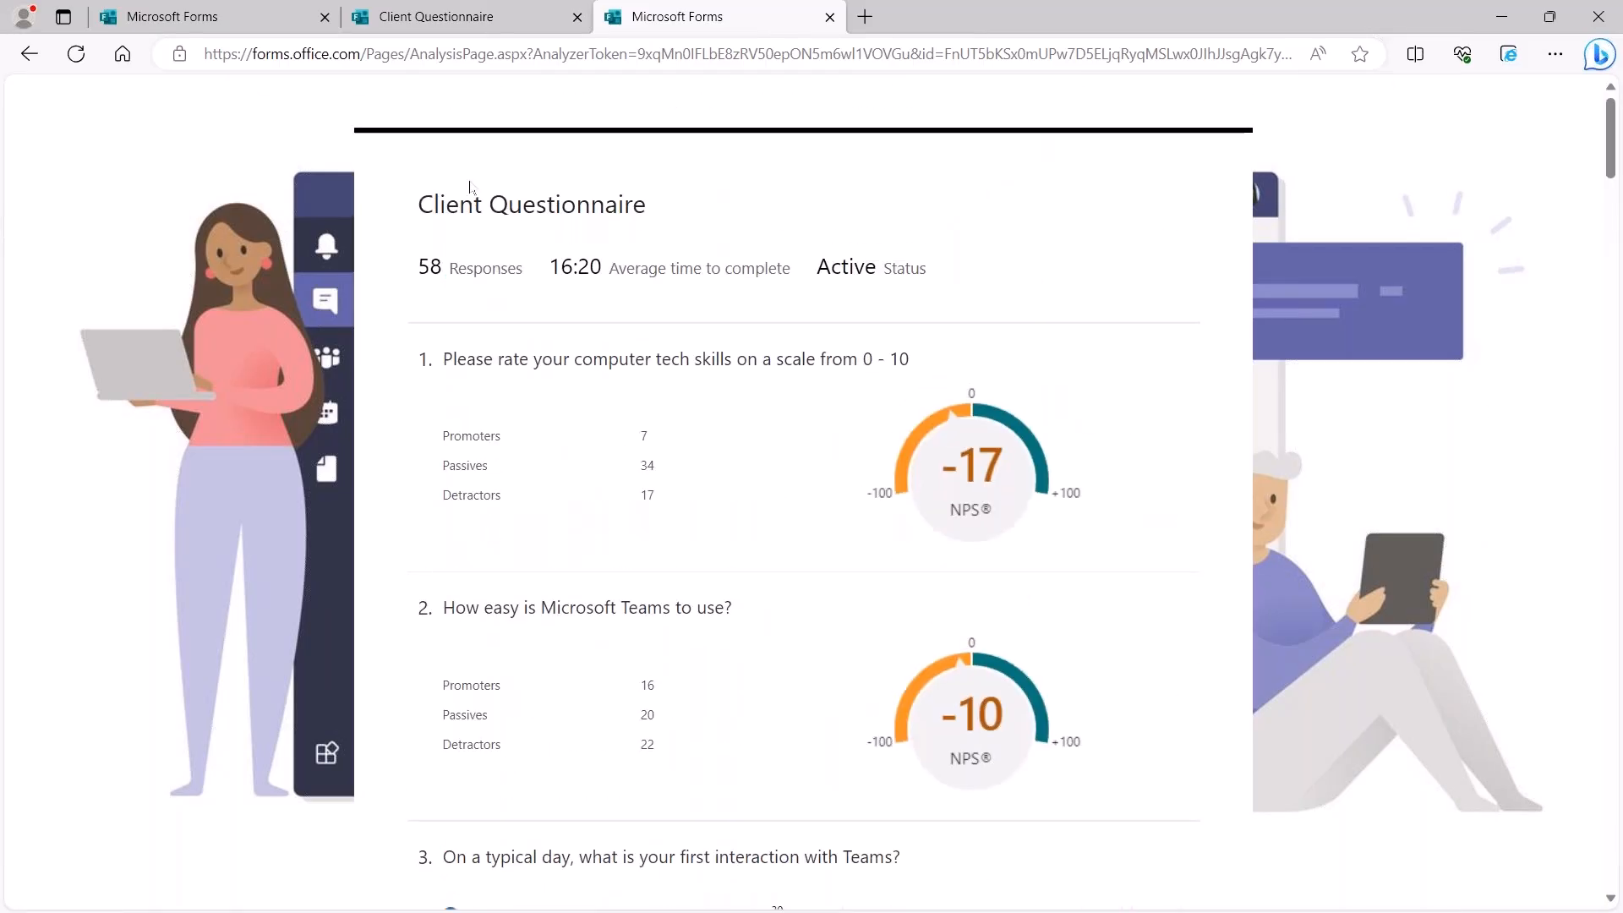
pyautogui.scroll(-7, 803, 499)
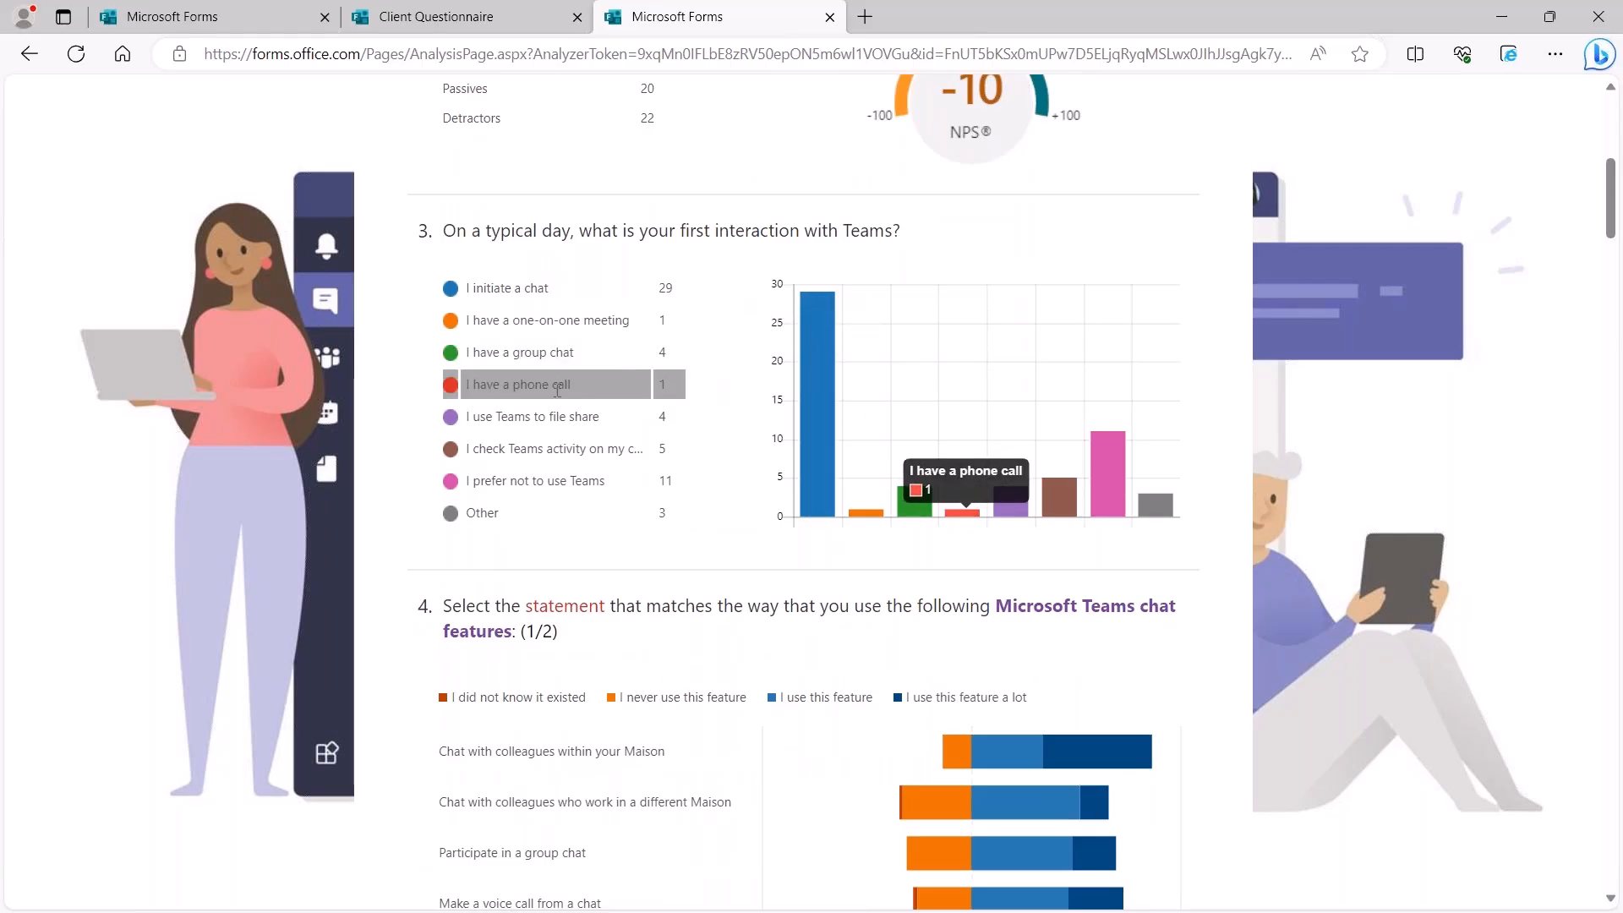
pyautogui.scroll(-7, 623, 474)
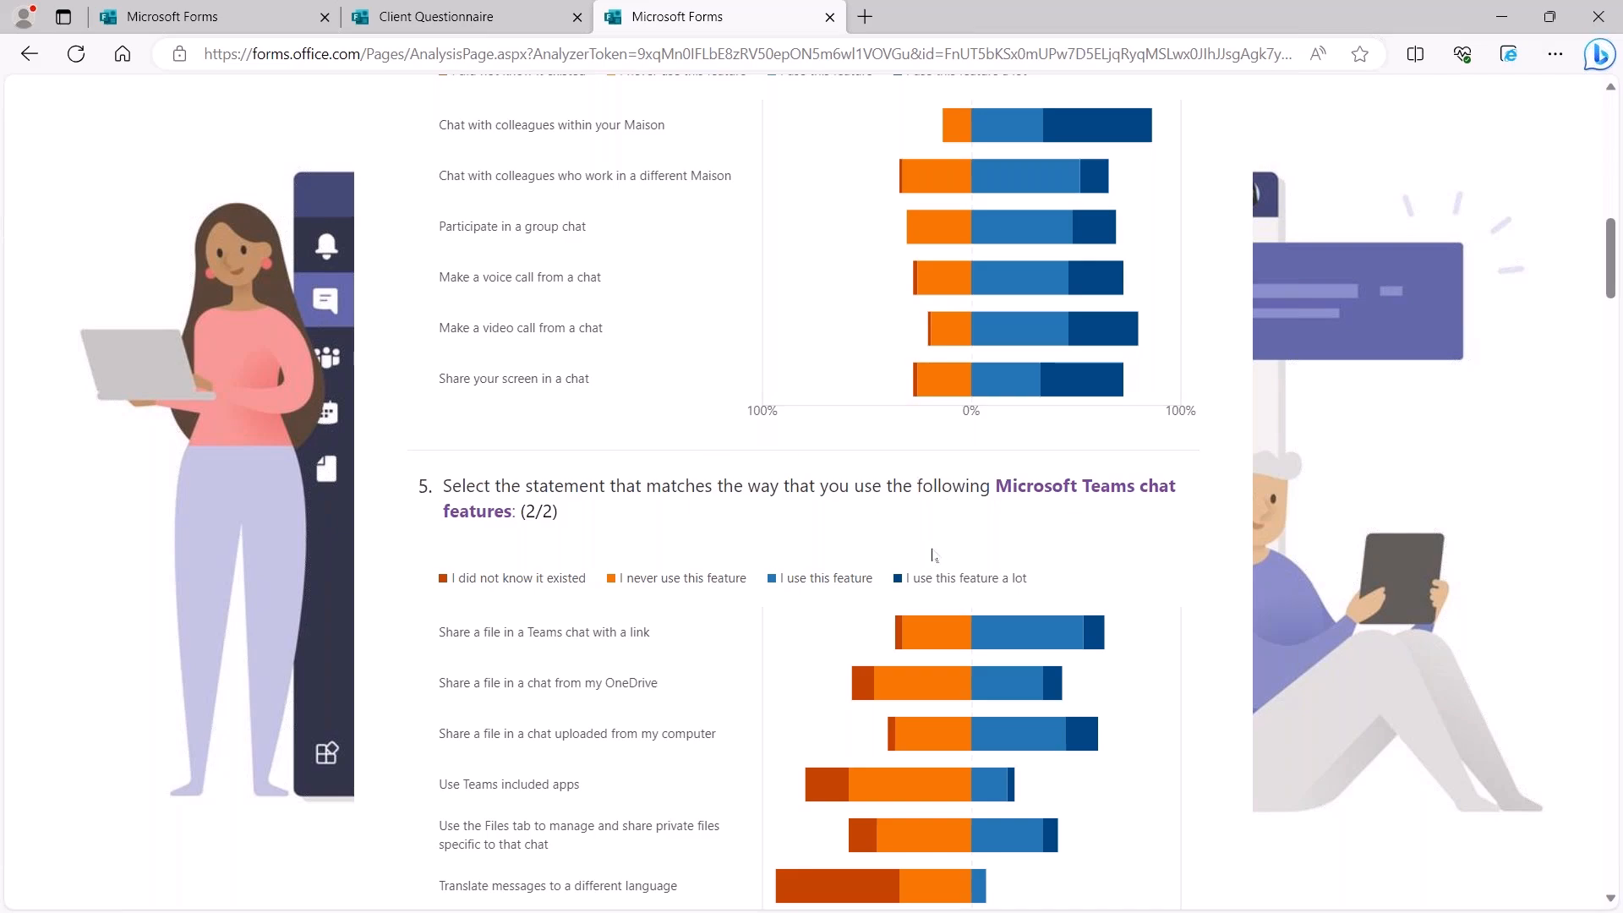
pyautogui.scroll(-6, 929, 550)
pyautogui.scroll(-7, 928, 549)
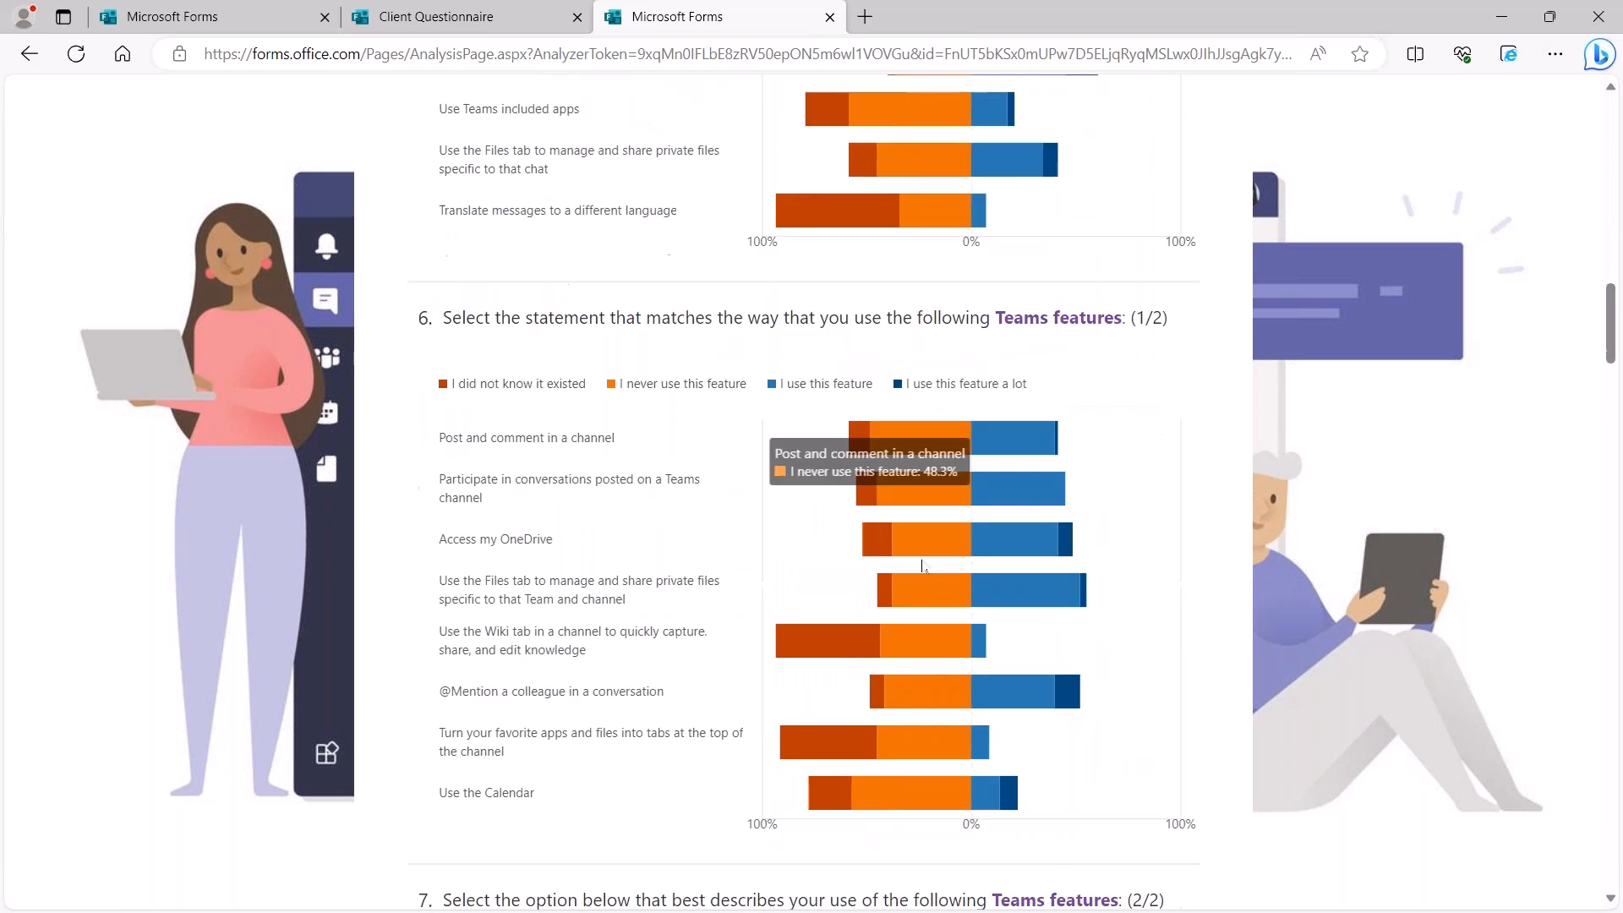
pyautogui.scroll(-3, 921, 559)
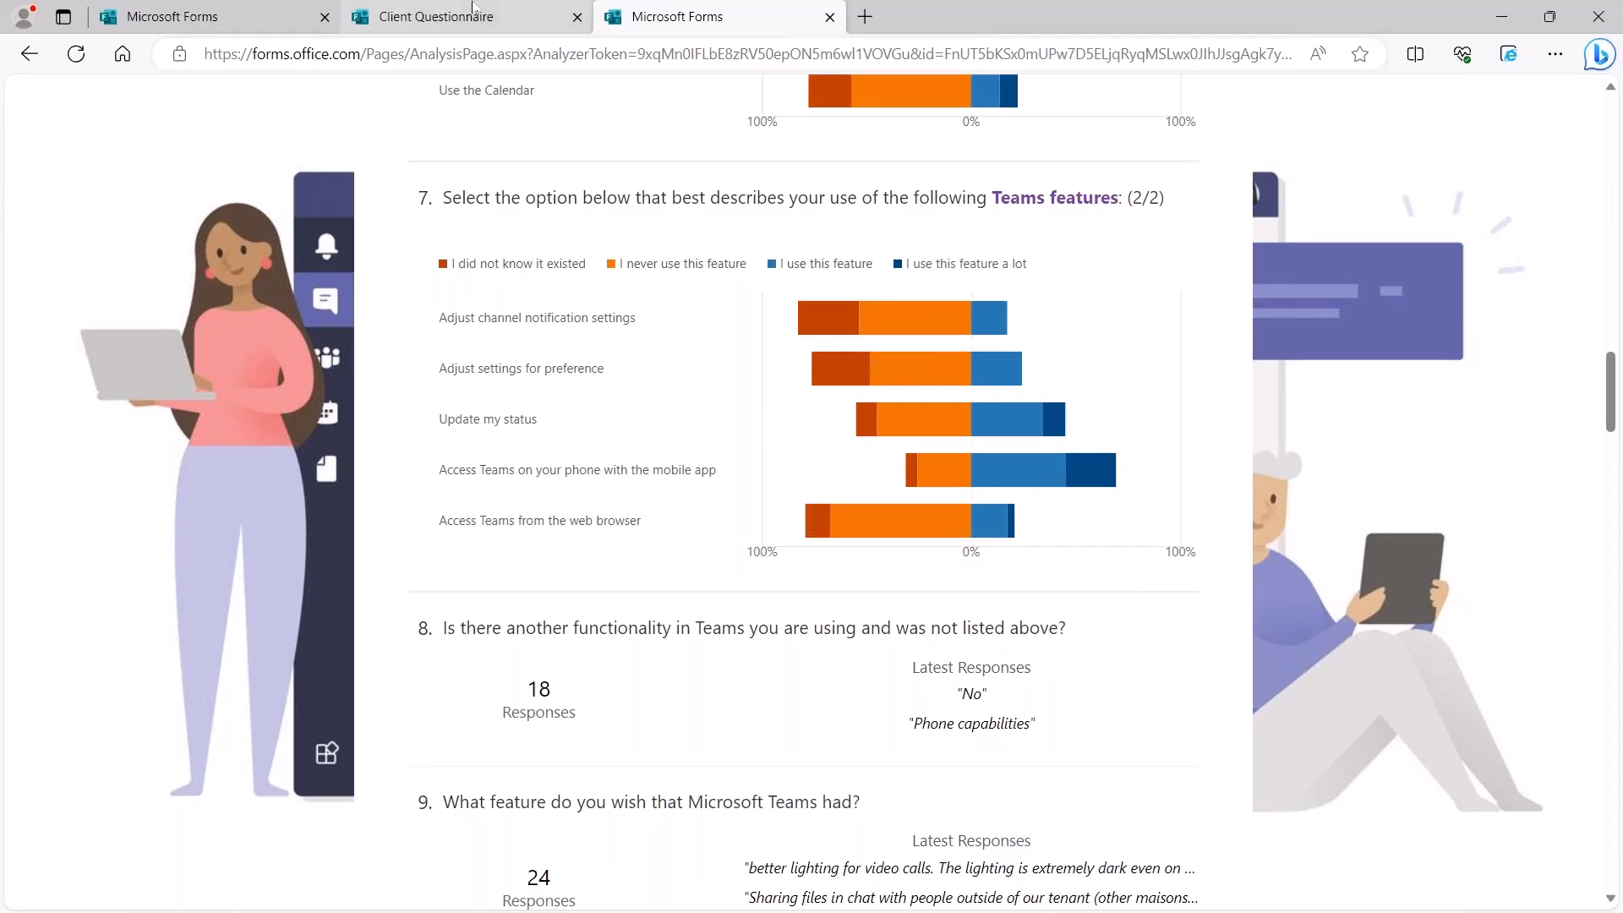
# Step: Return to the Forms home page, look over the templates, and list the forms under My forms, including collections and uncategorized forms
pyautogui.moveTo(472, 8)
pyautogui.click(218, 11)
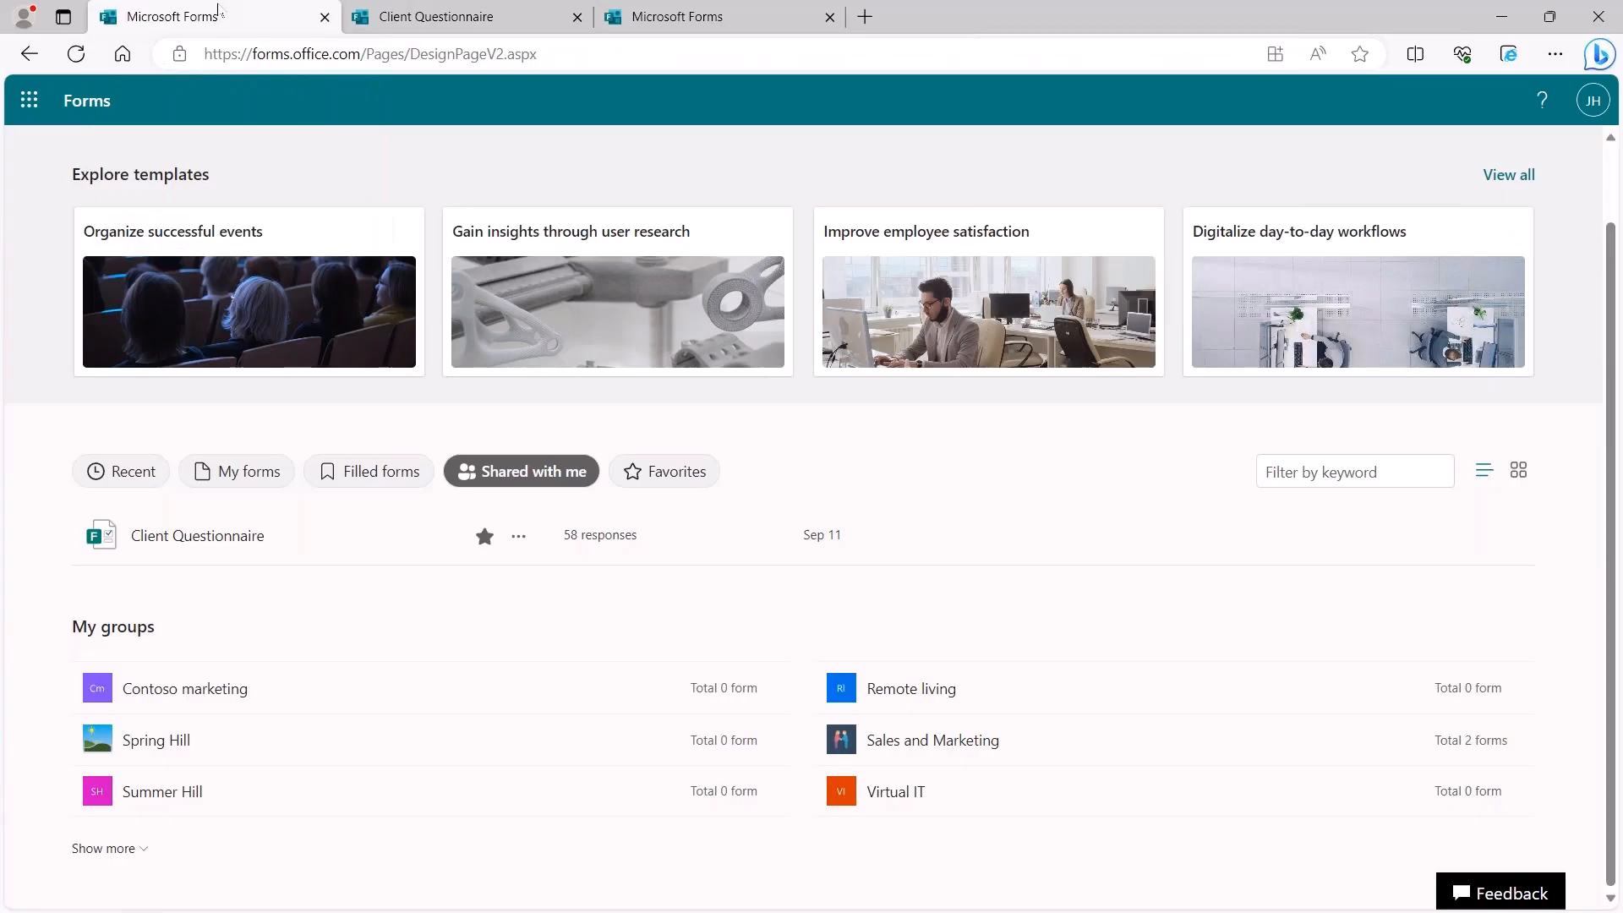
pyautogui.scroll(2, 862, 198)
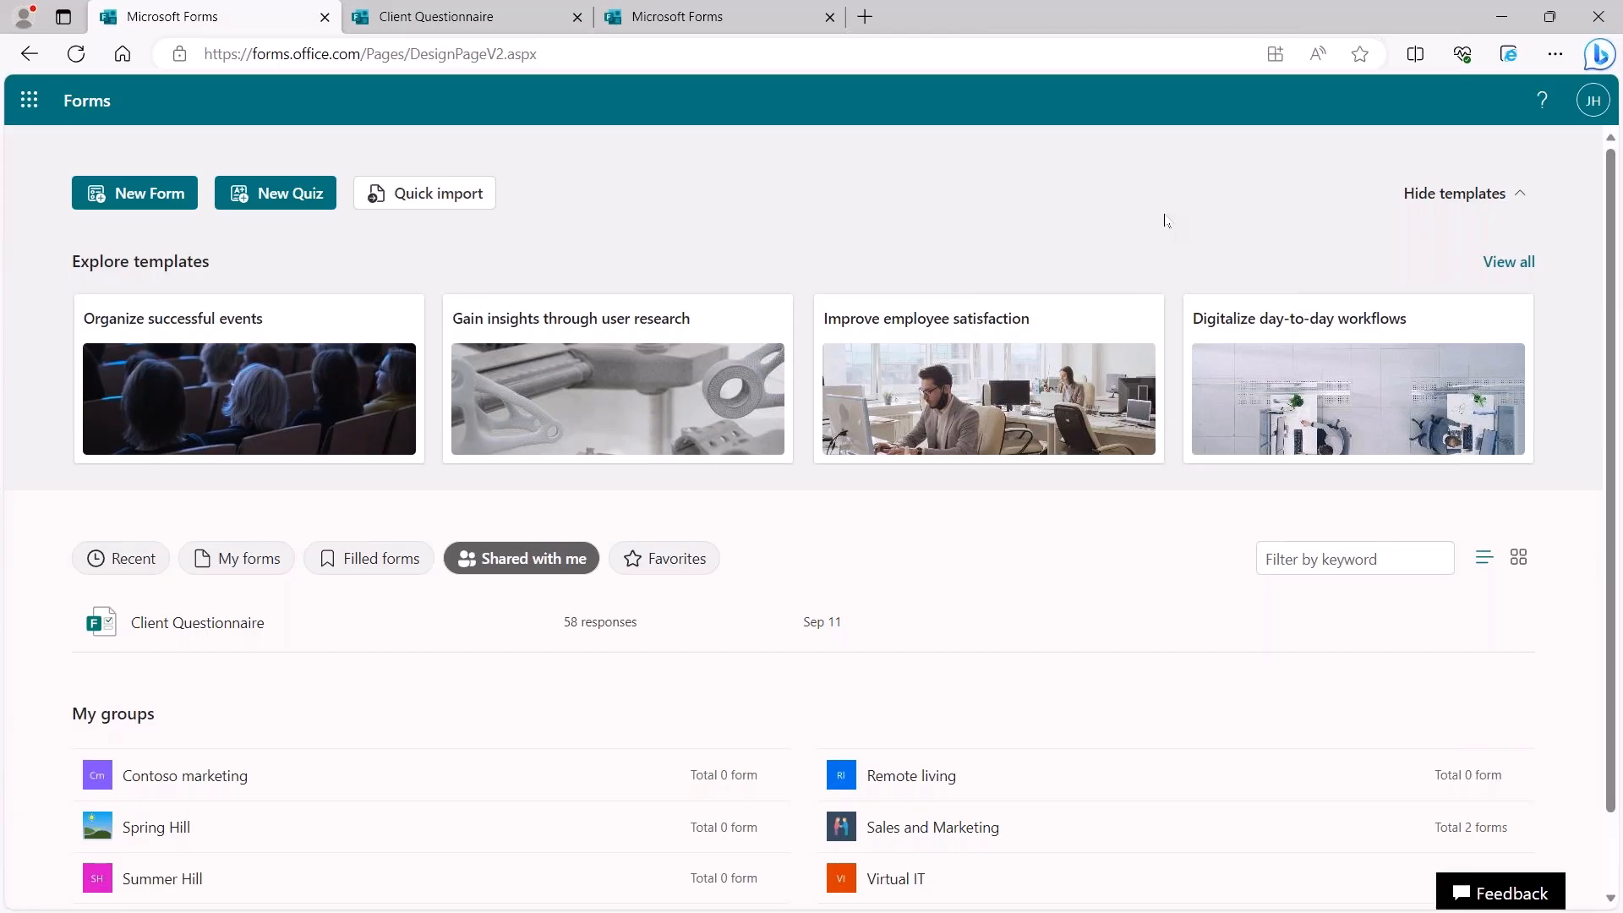
pyautogui.moveTo(1097, 319)
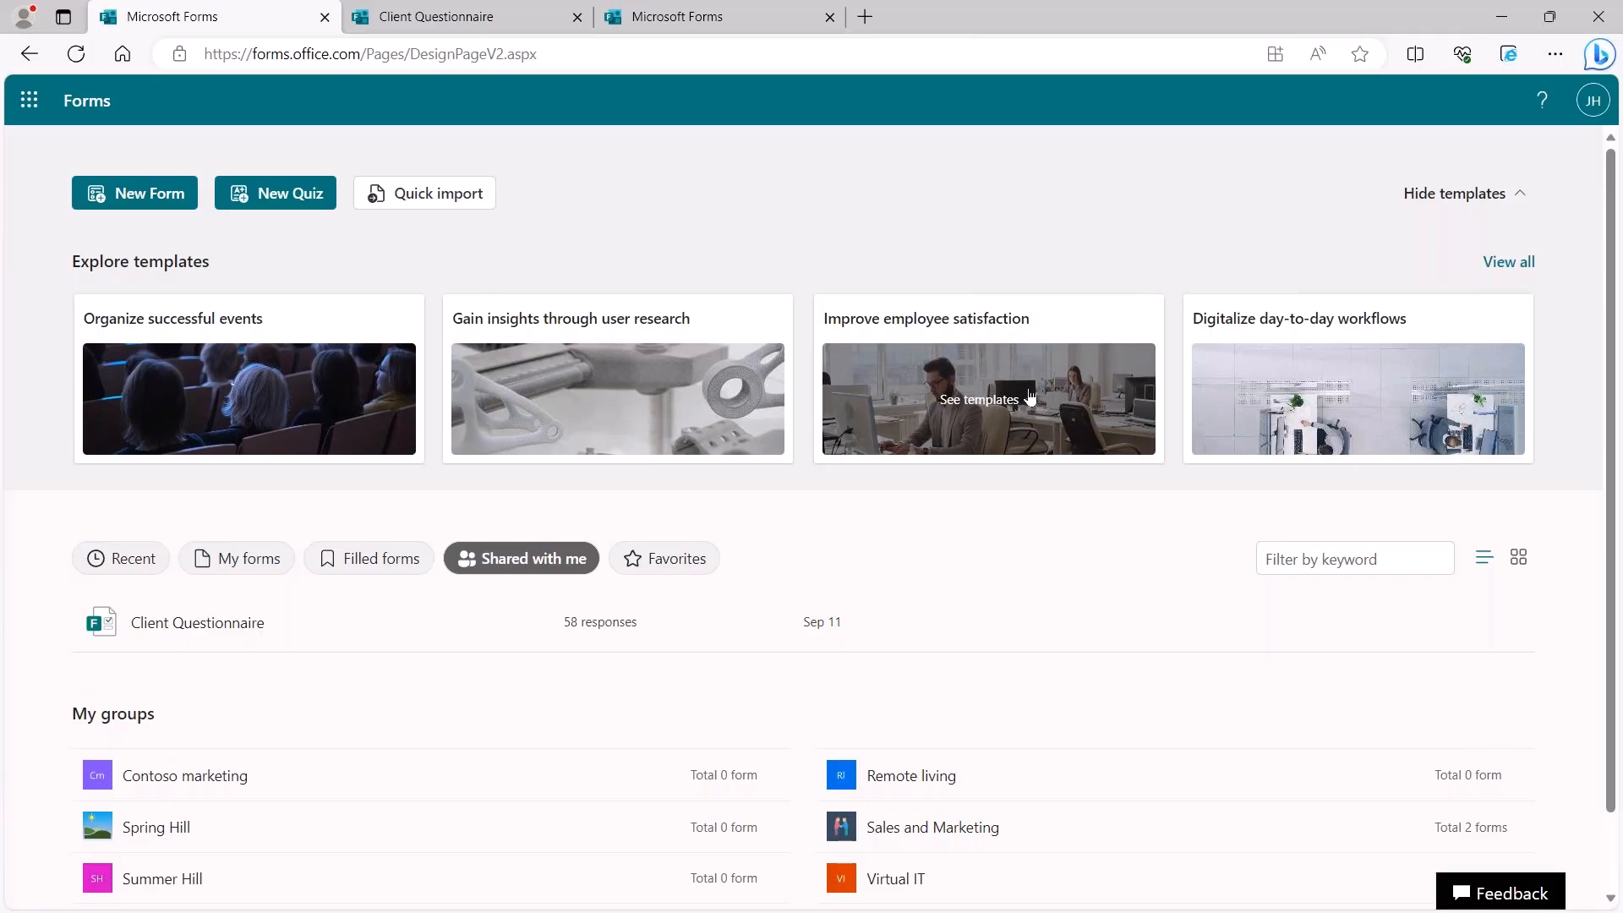
pyautogui.scroll(-1, 1030, 397)
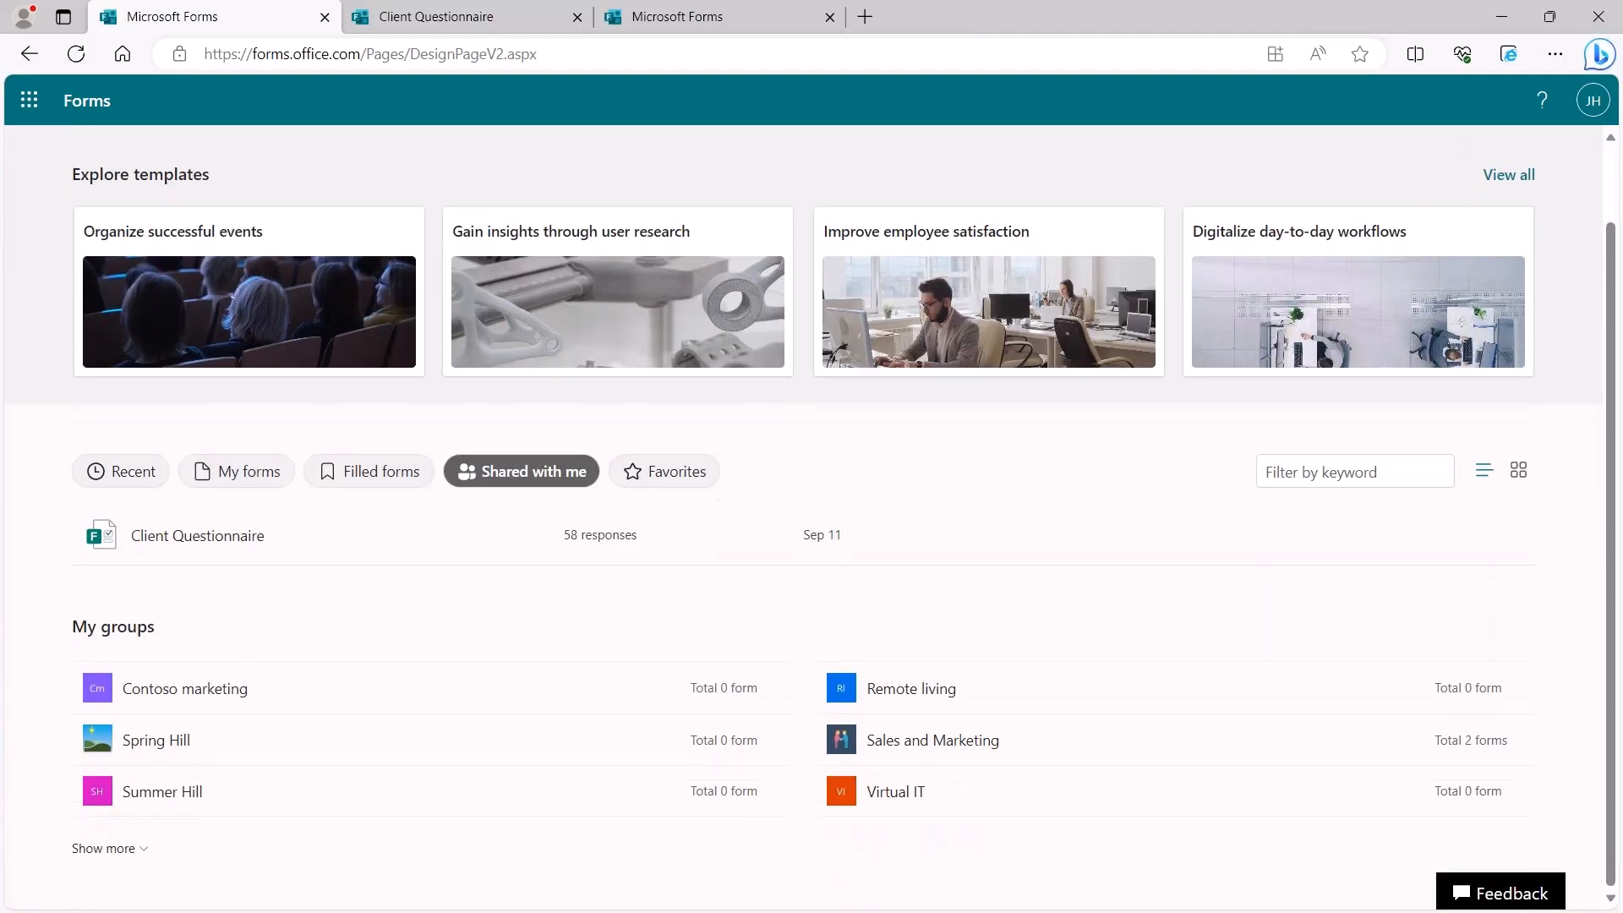
pyautogui.scroll(1, 1029, 397)
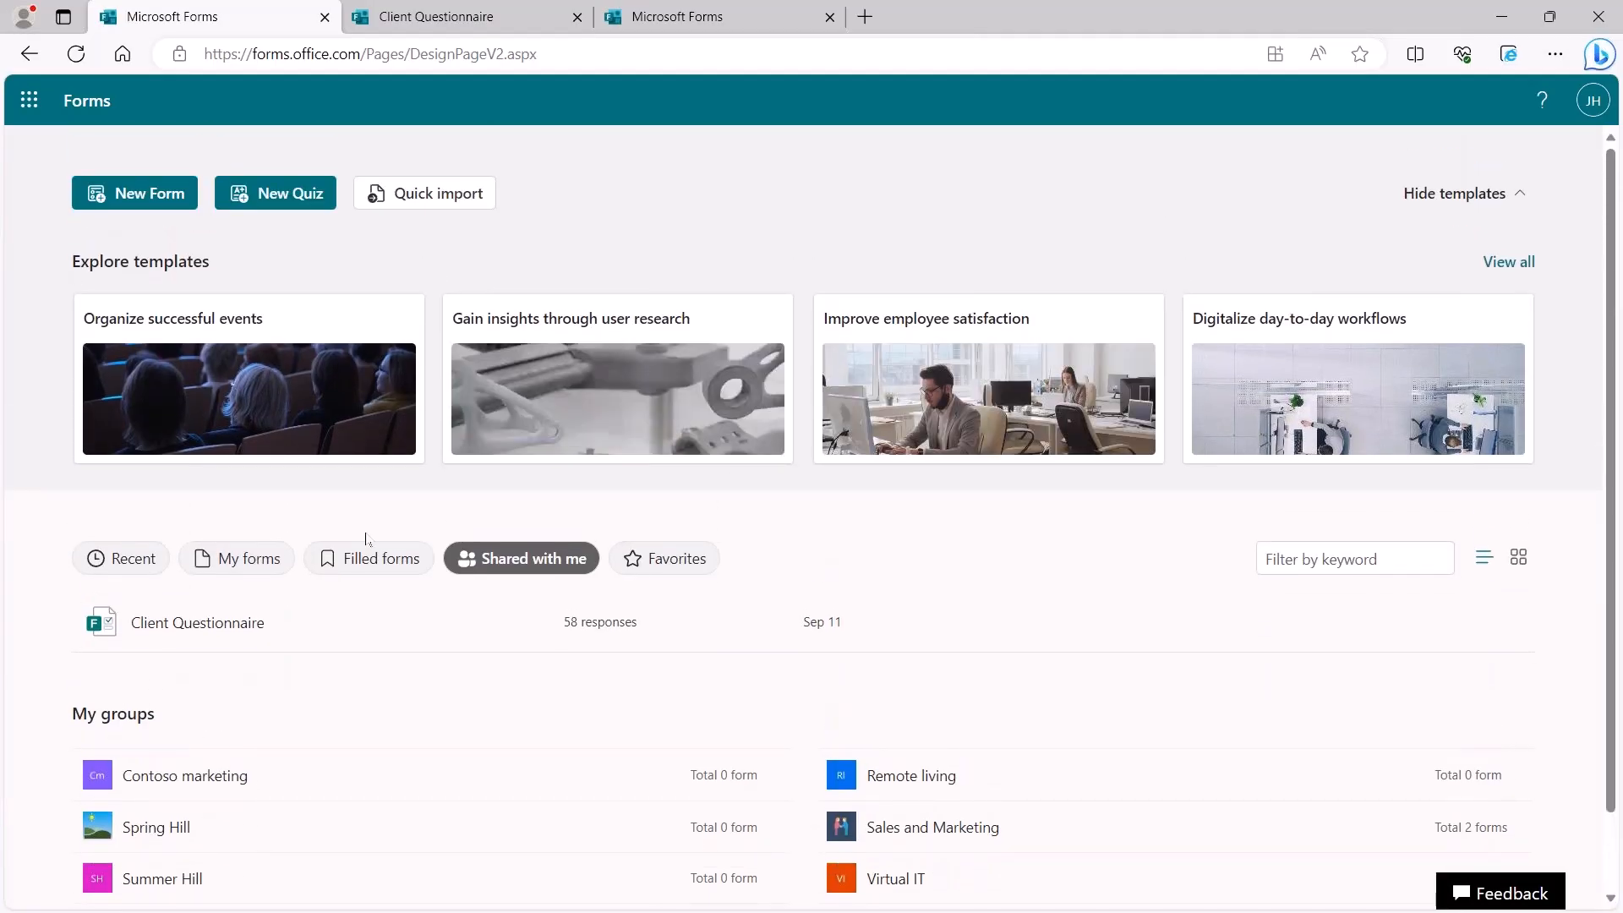
pyautogui.click(241, 559)
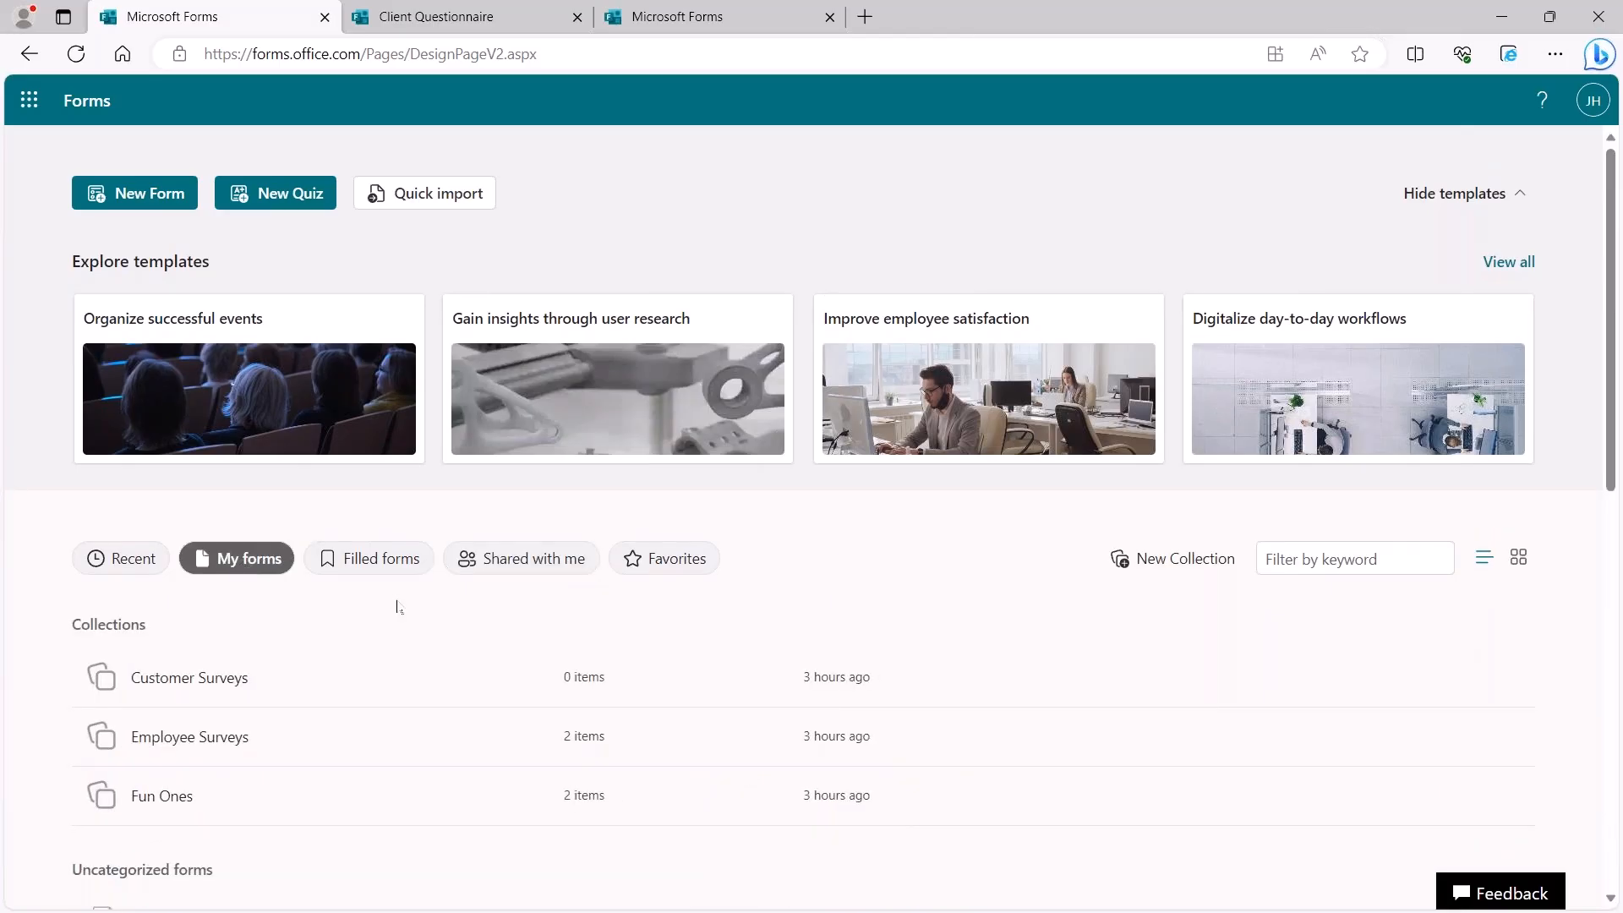
pyautogui.scroll(-4, 391, 597)
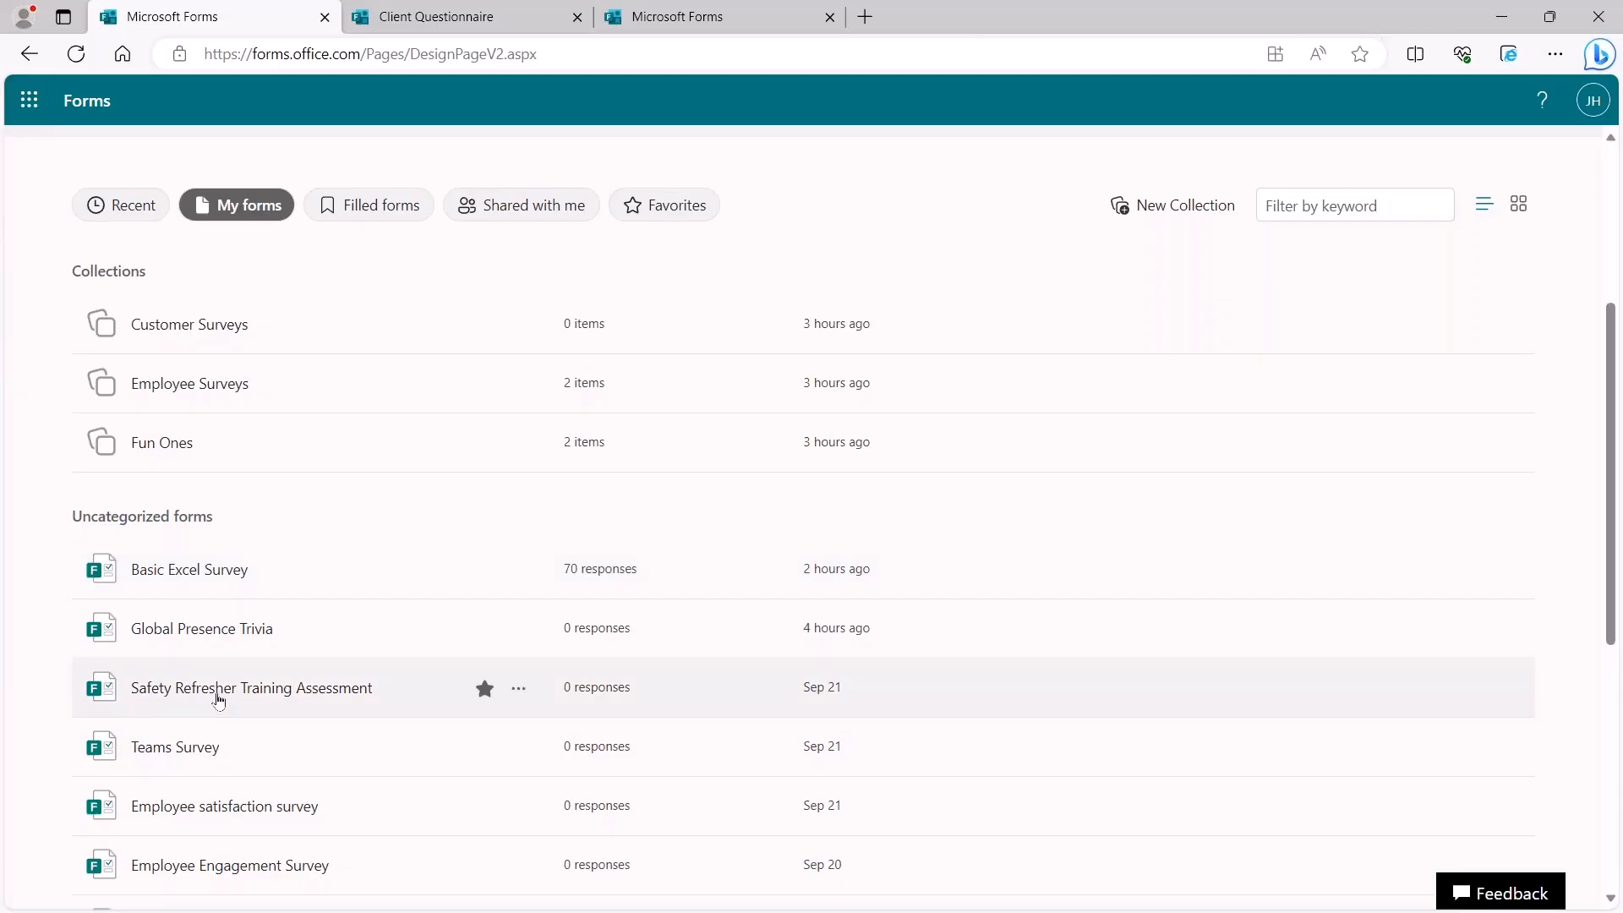
# Step: Open the Safety Refresher Training Assessment form, and close every browser tab except the Forms home page
pyautogui.click(219, 699)
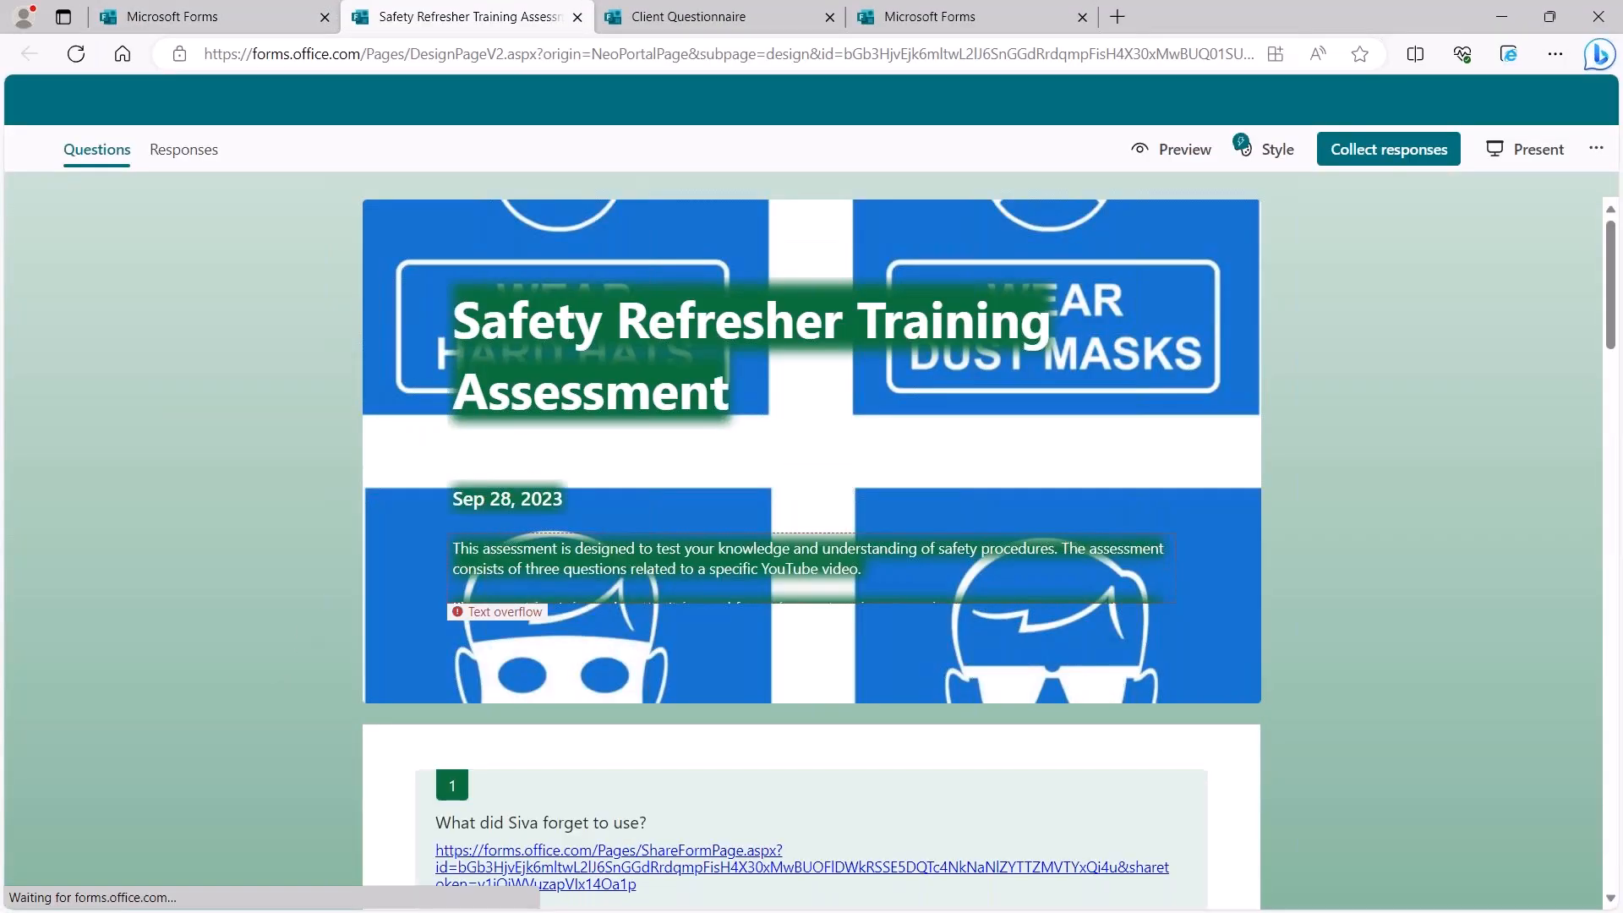
pyautogui.click(1081, 16)
pyautogui.click(829, 17)
pyautogui.click(577, 17)
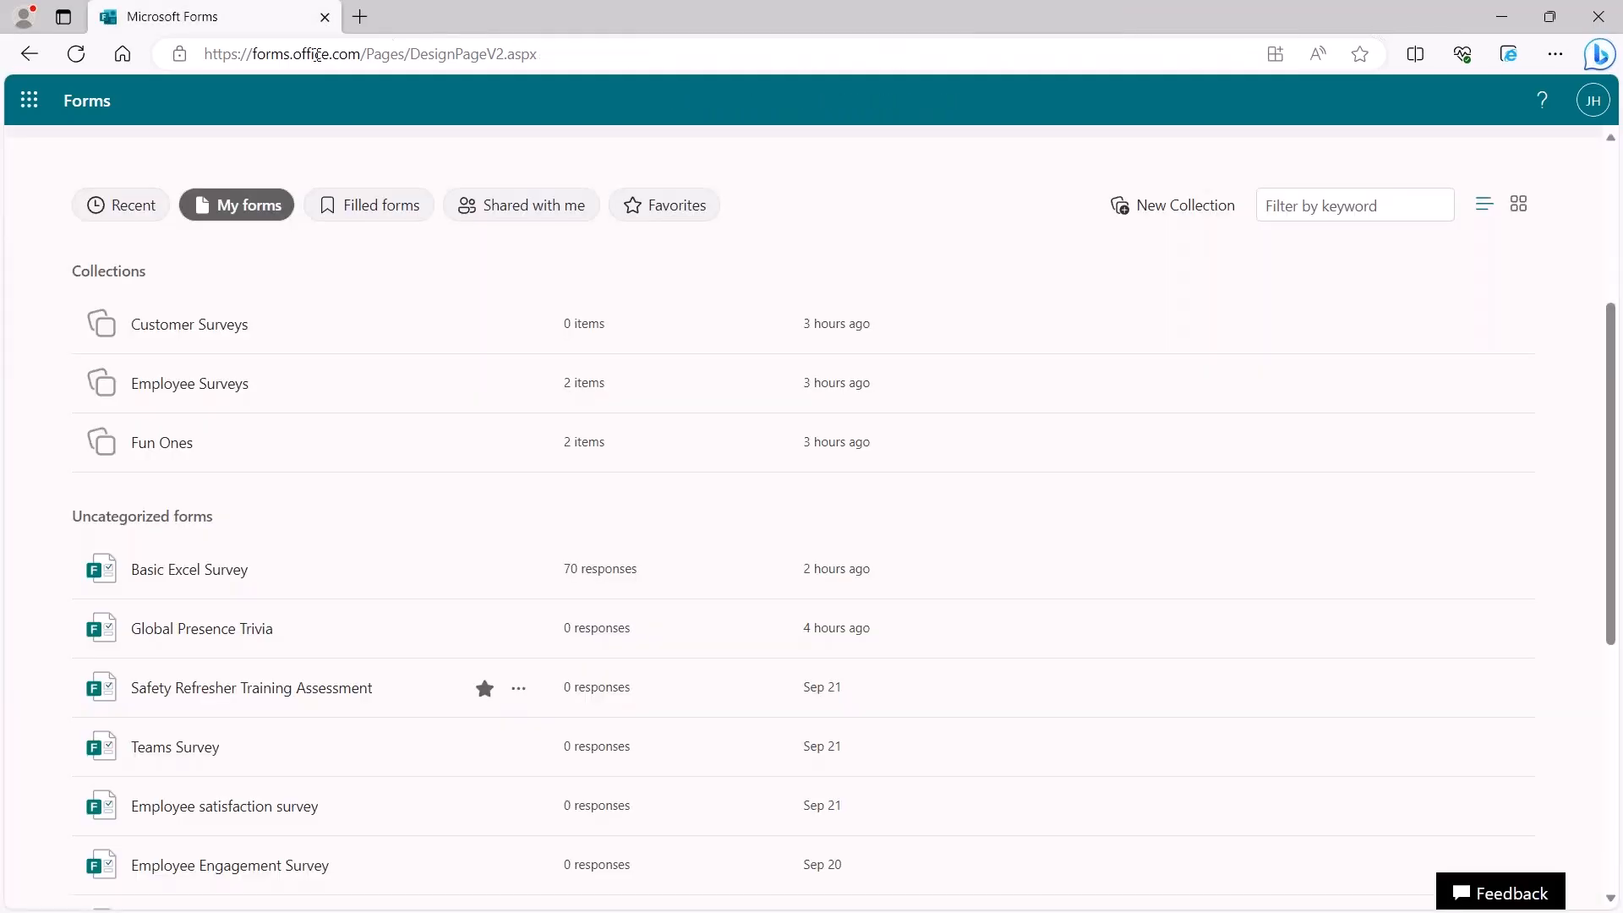
# Step: Open the Basic Excel Survey and look through its response summary, including the word cloud for question 1
pyautogui.click(199, 573)
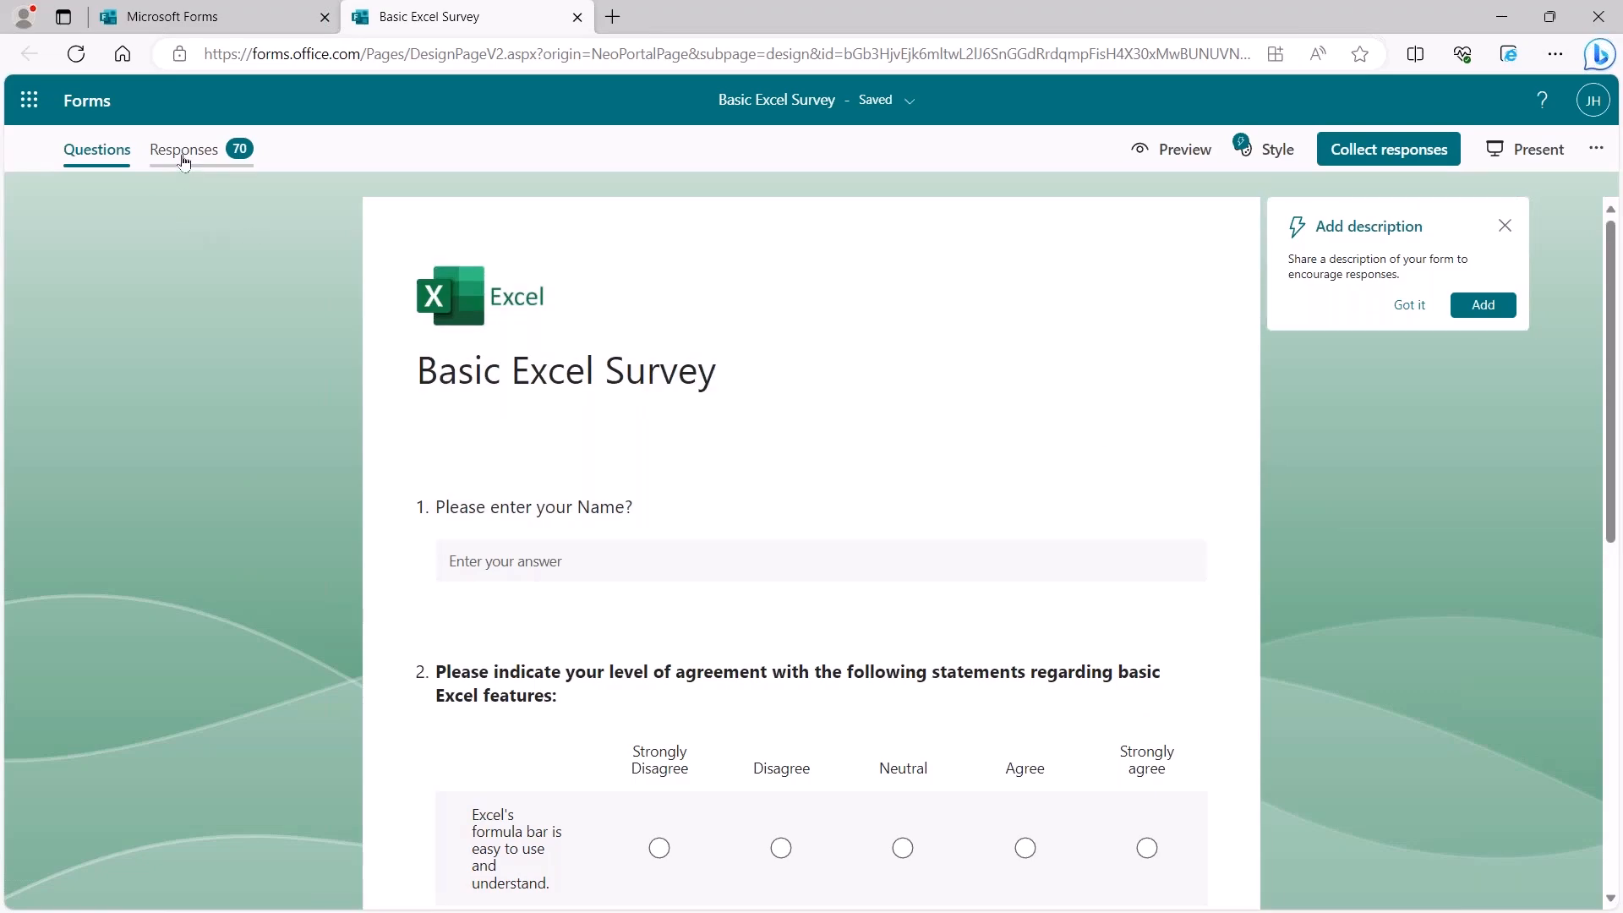
pyautogui.click(183, 152)
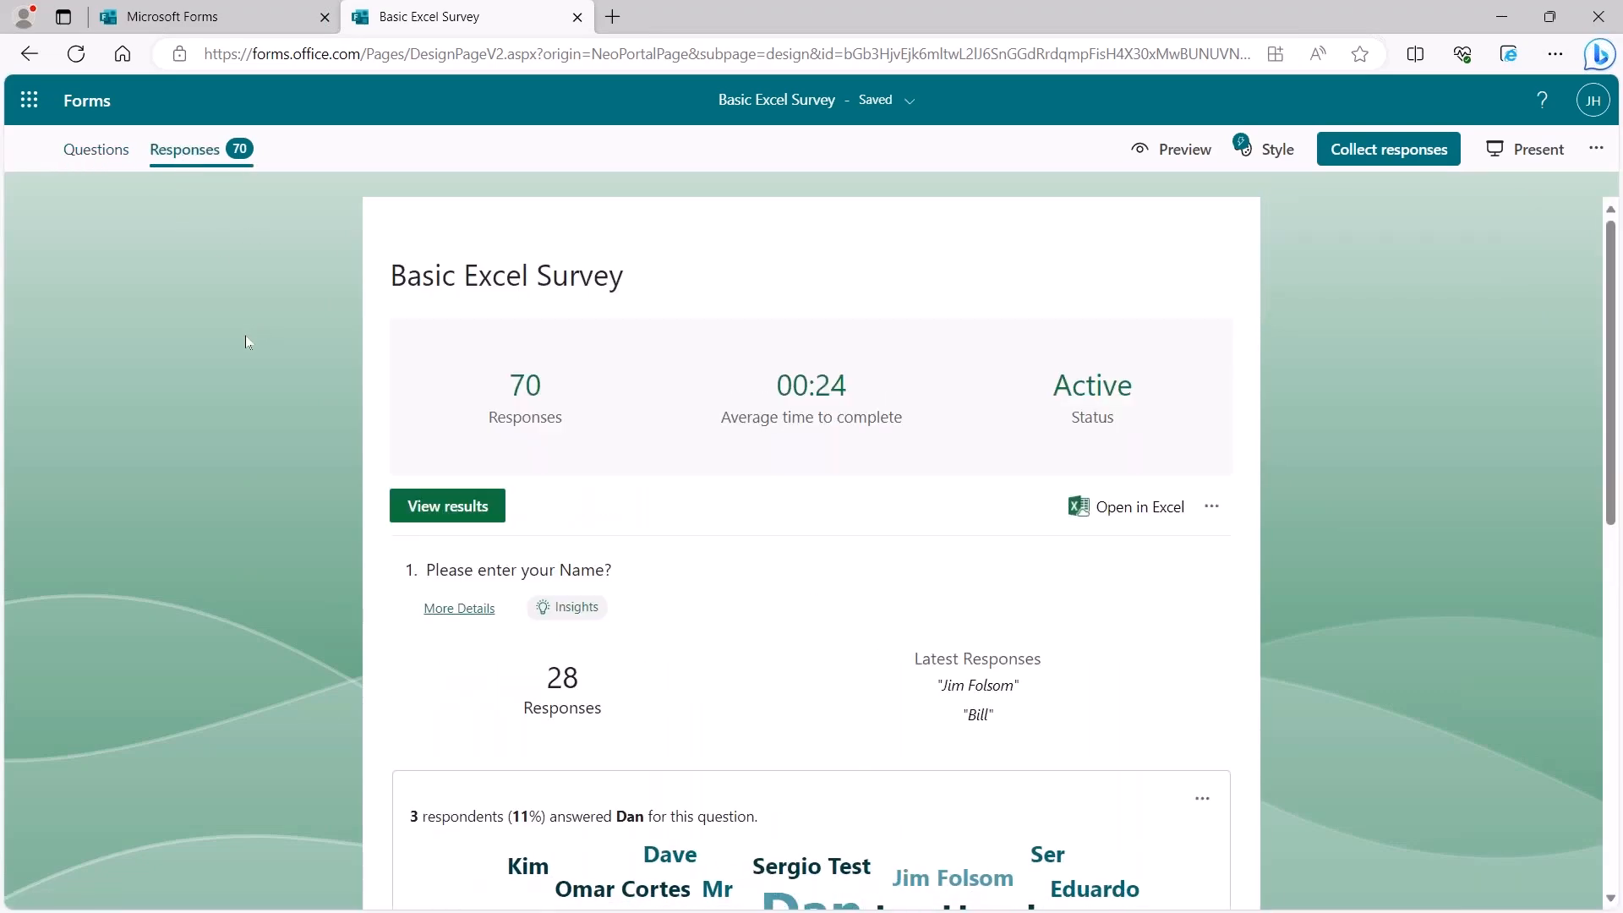
pyautogui.scroll(-2, 246, 346)
pyautogui.scroll(-1, 244, 347)
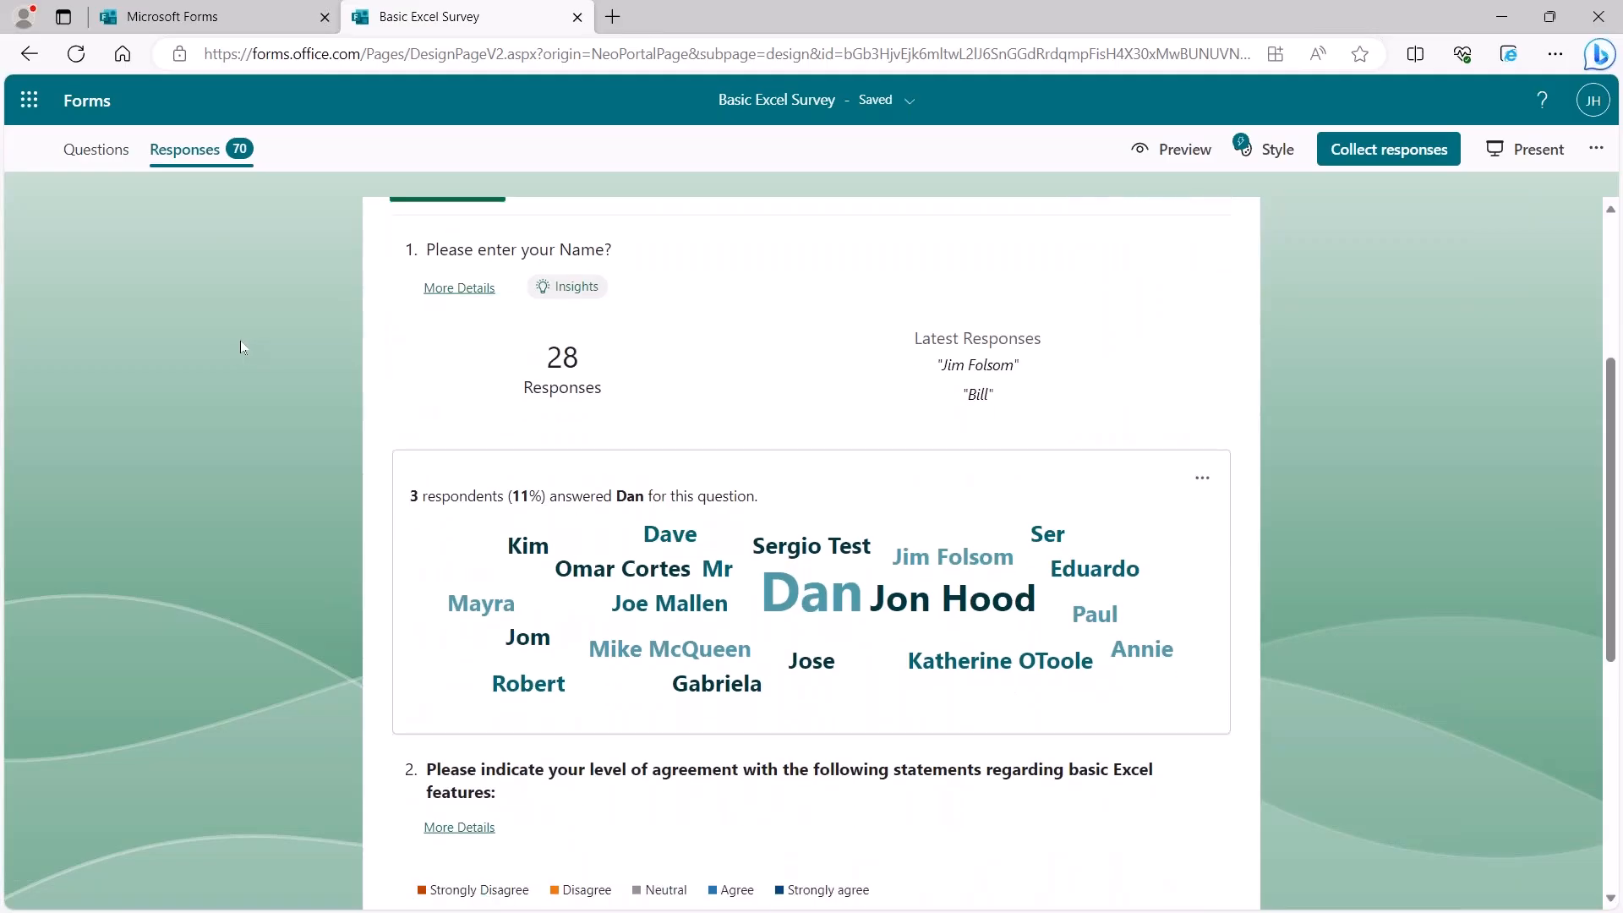
# Step: Return to the Forms home page, open the Feedback Form and dismiss its Add description suggestion
pyautogui.click(82, 109)
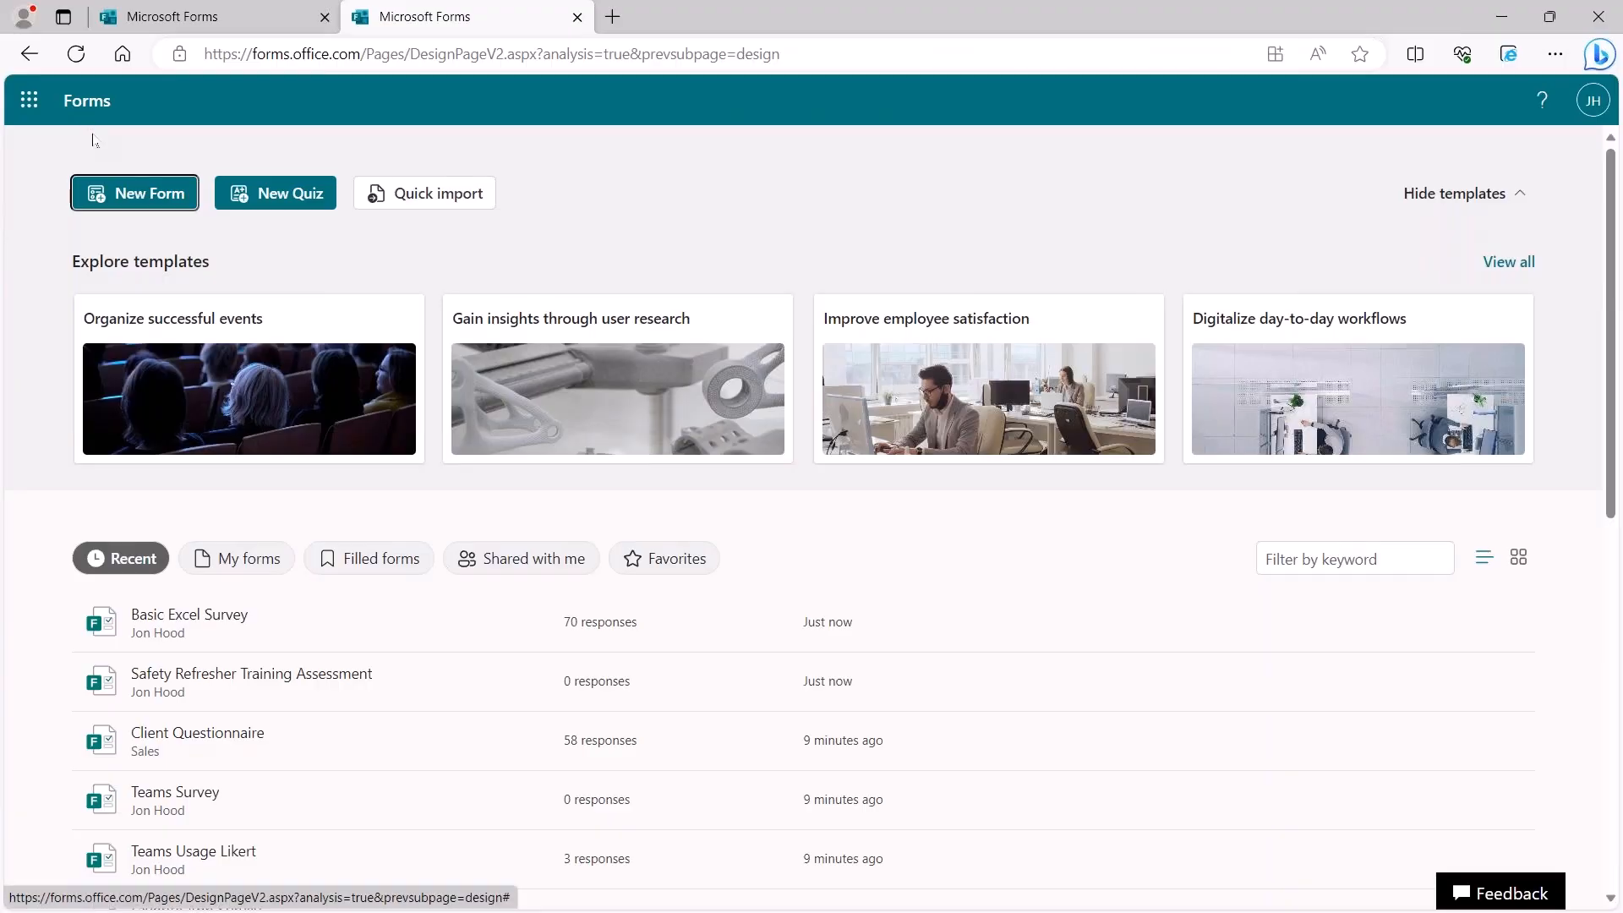
pyautogui.scroll(-2, 204, 357)
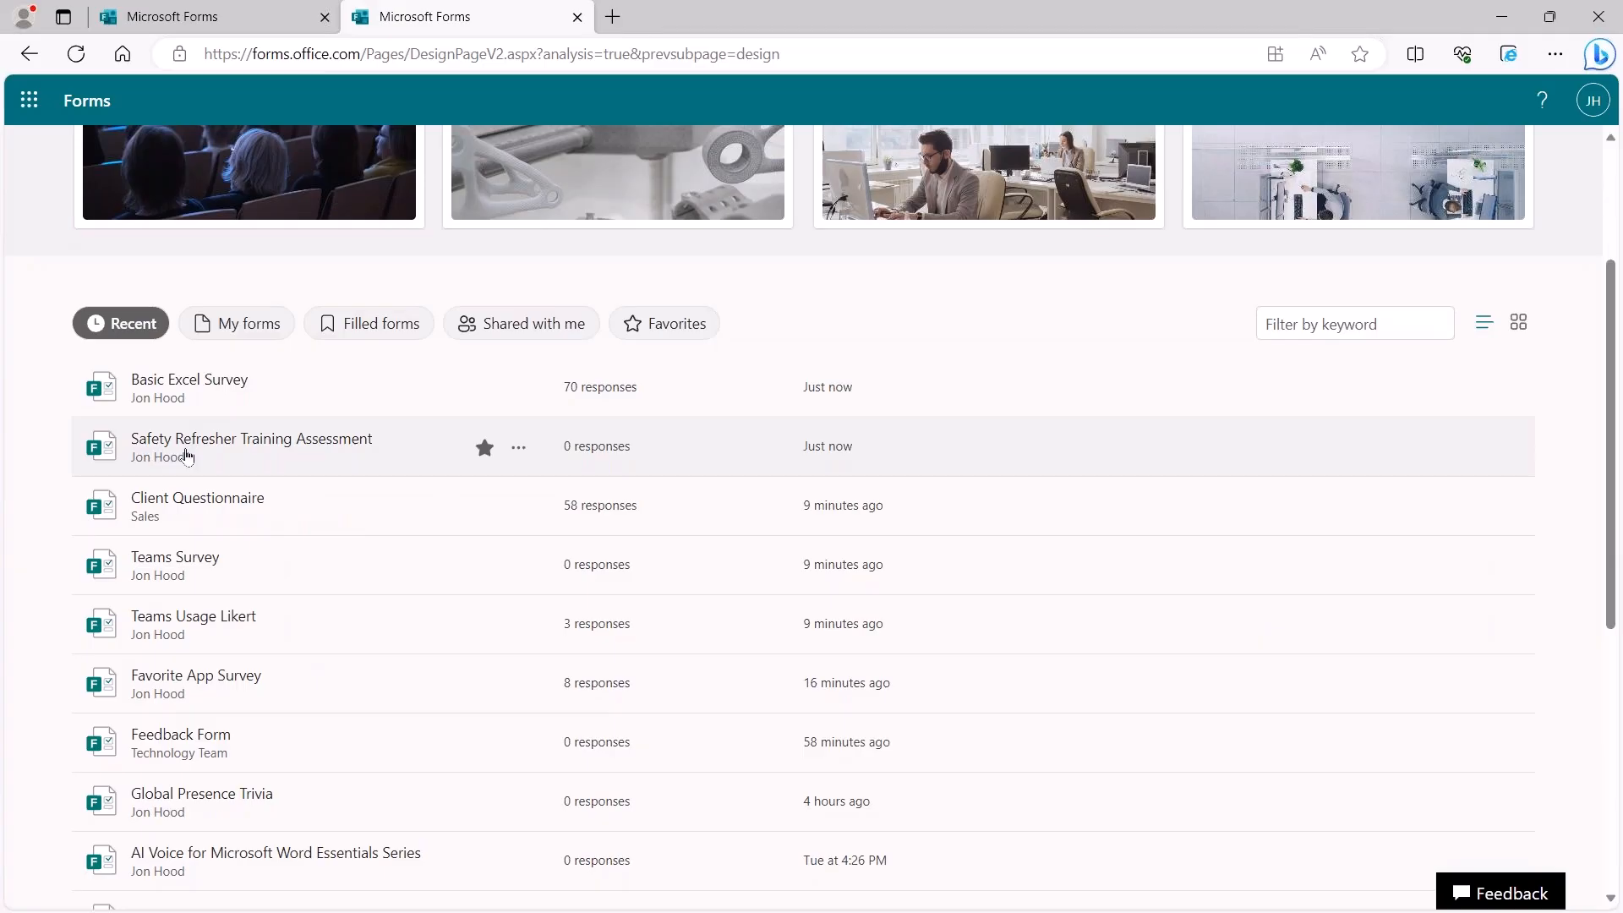
pyautogui.click(175, 749)
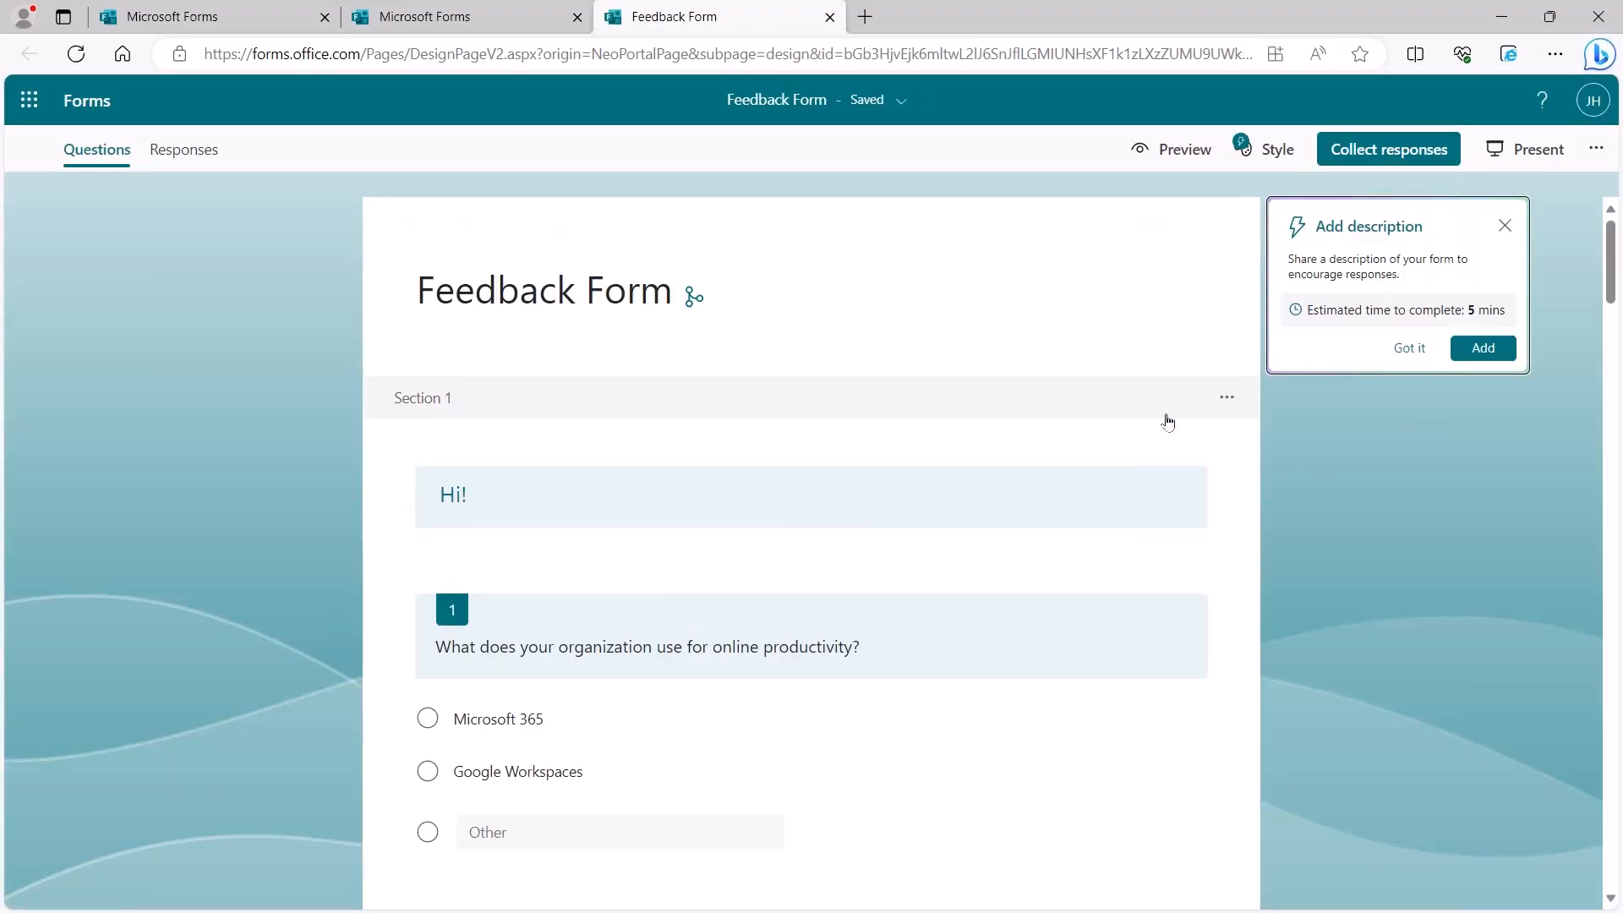
pyautogui.scroll(-3, 1171, 348)
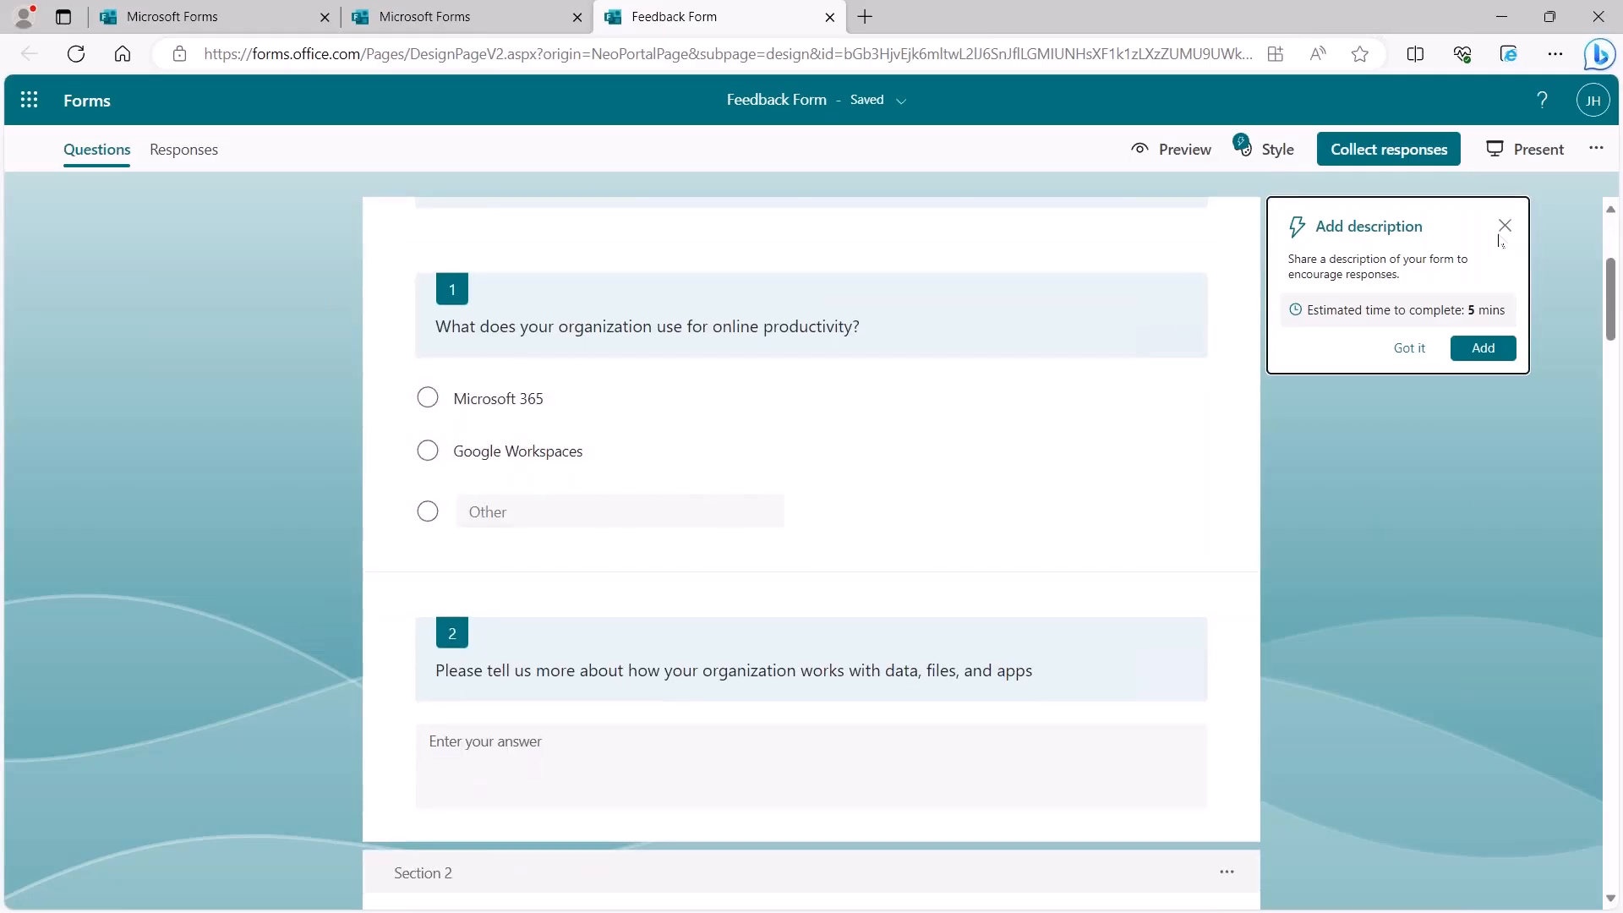
pyautogui.click(1504, 226)
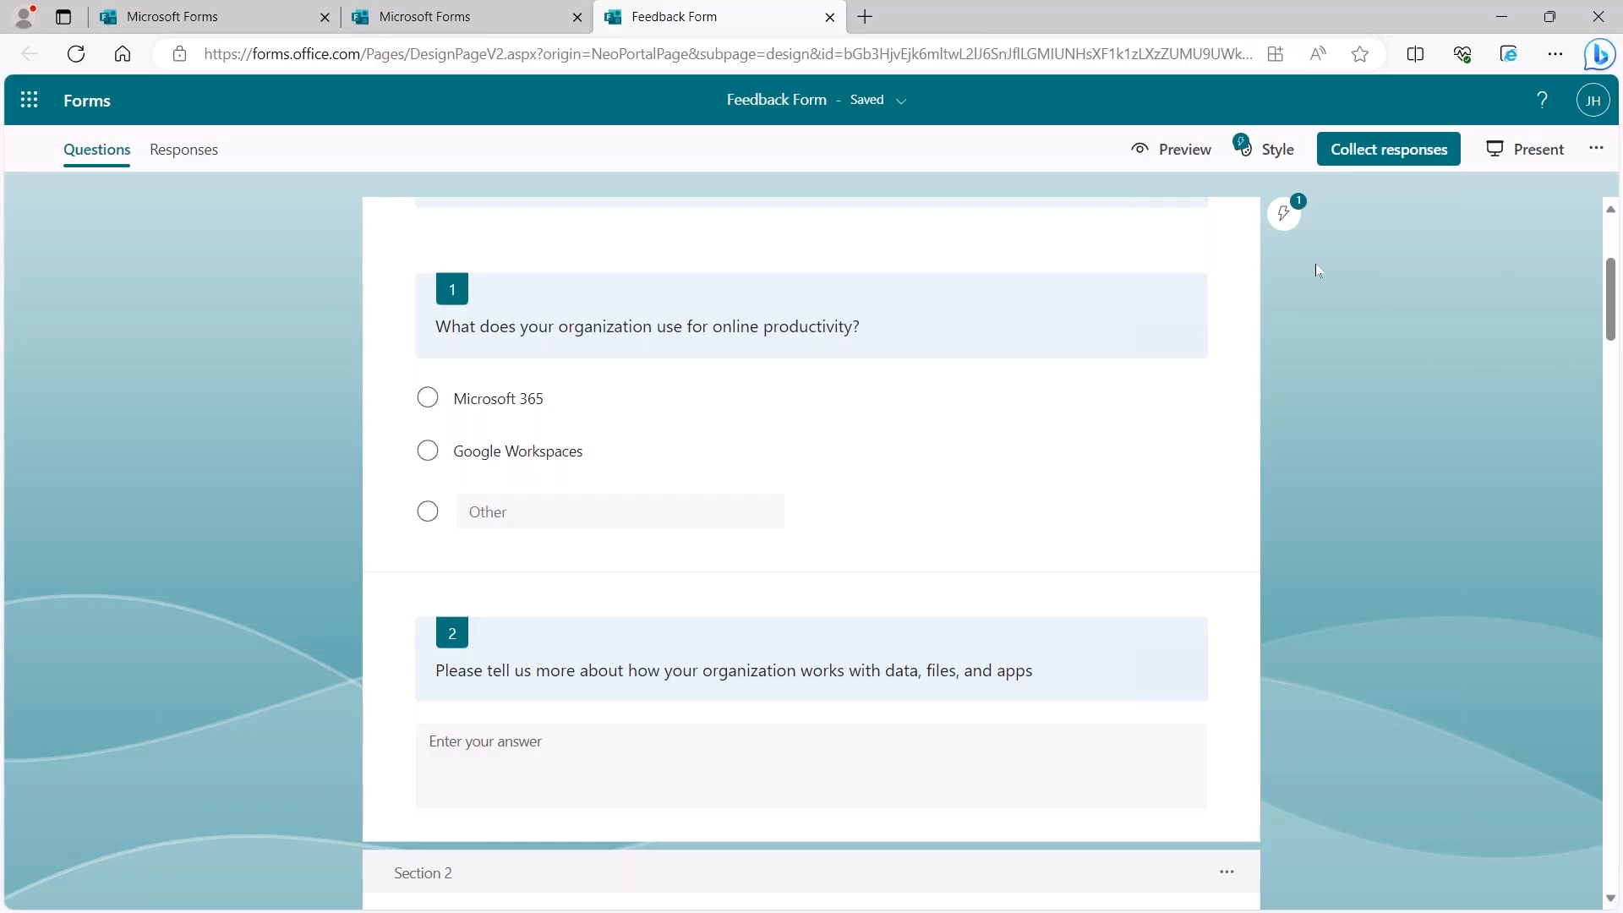
# Step: Examine the Feedback Form's collaboration and duplication options and its settings for who can respond
pyautogui.click(1609, 160)
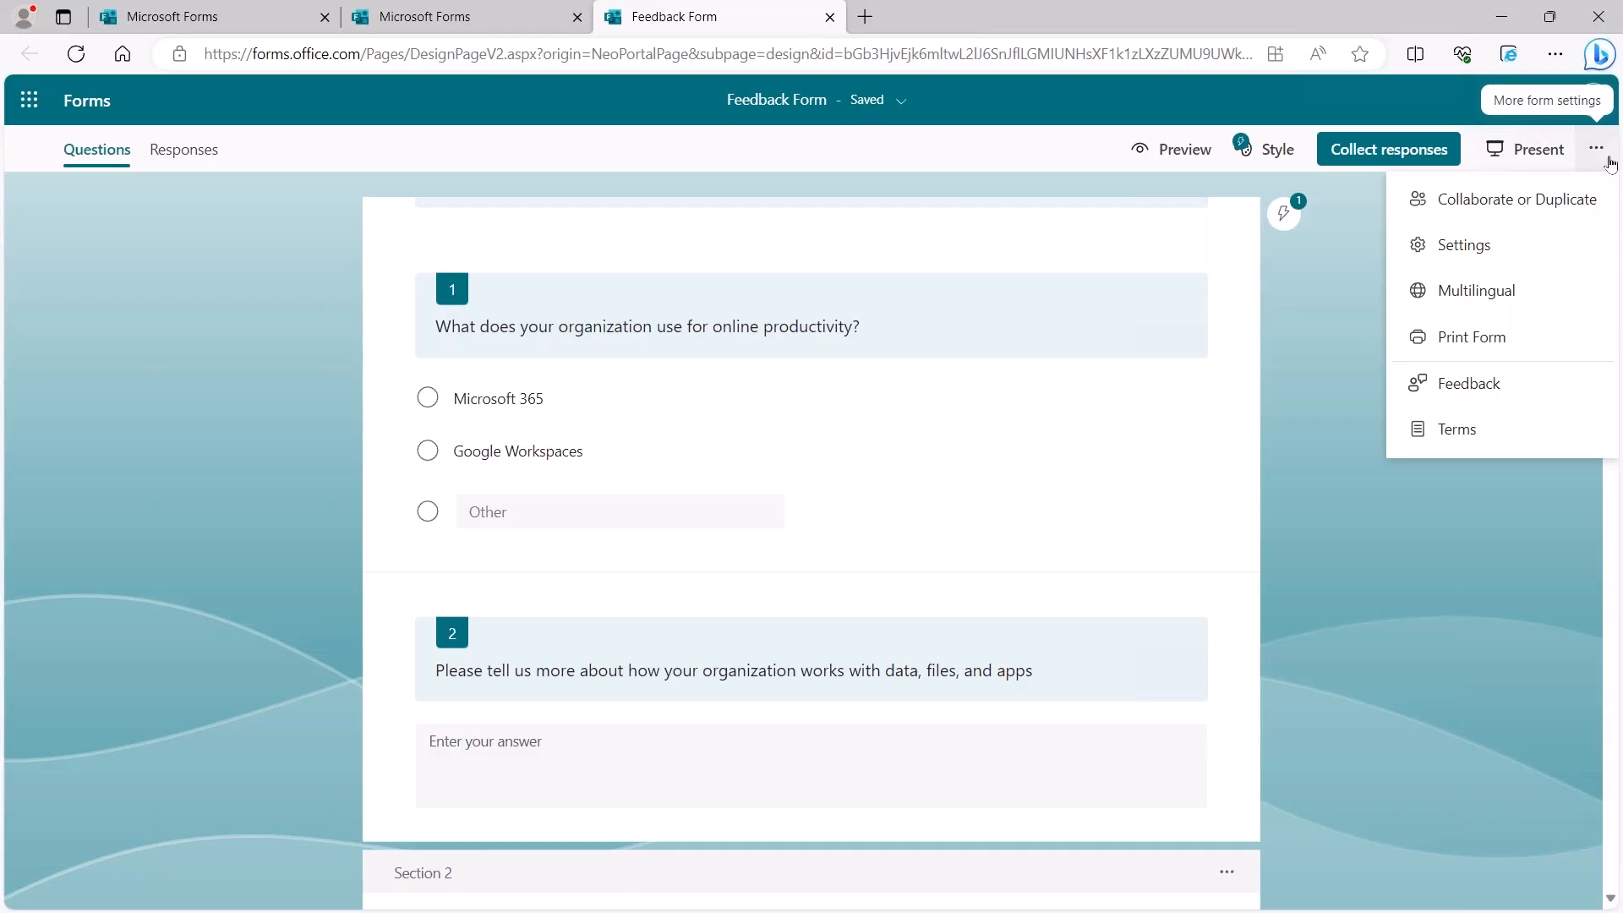
pyautogui.click(1518, 221)
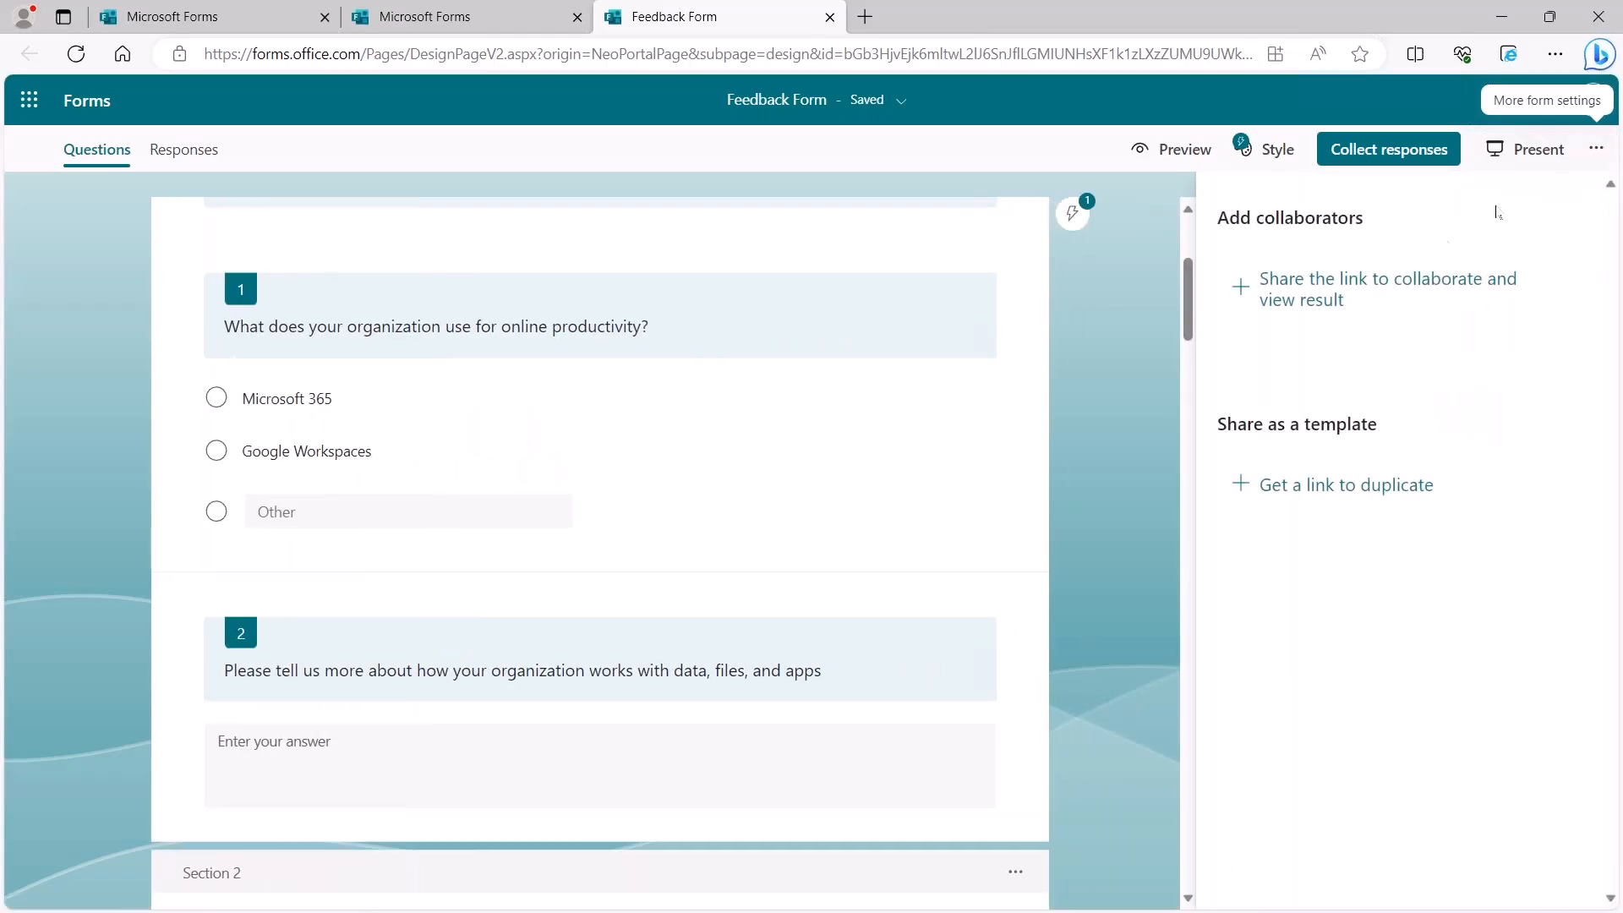
pyautogui.click(1595, 149)
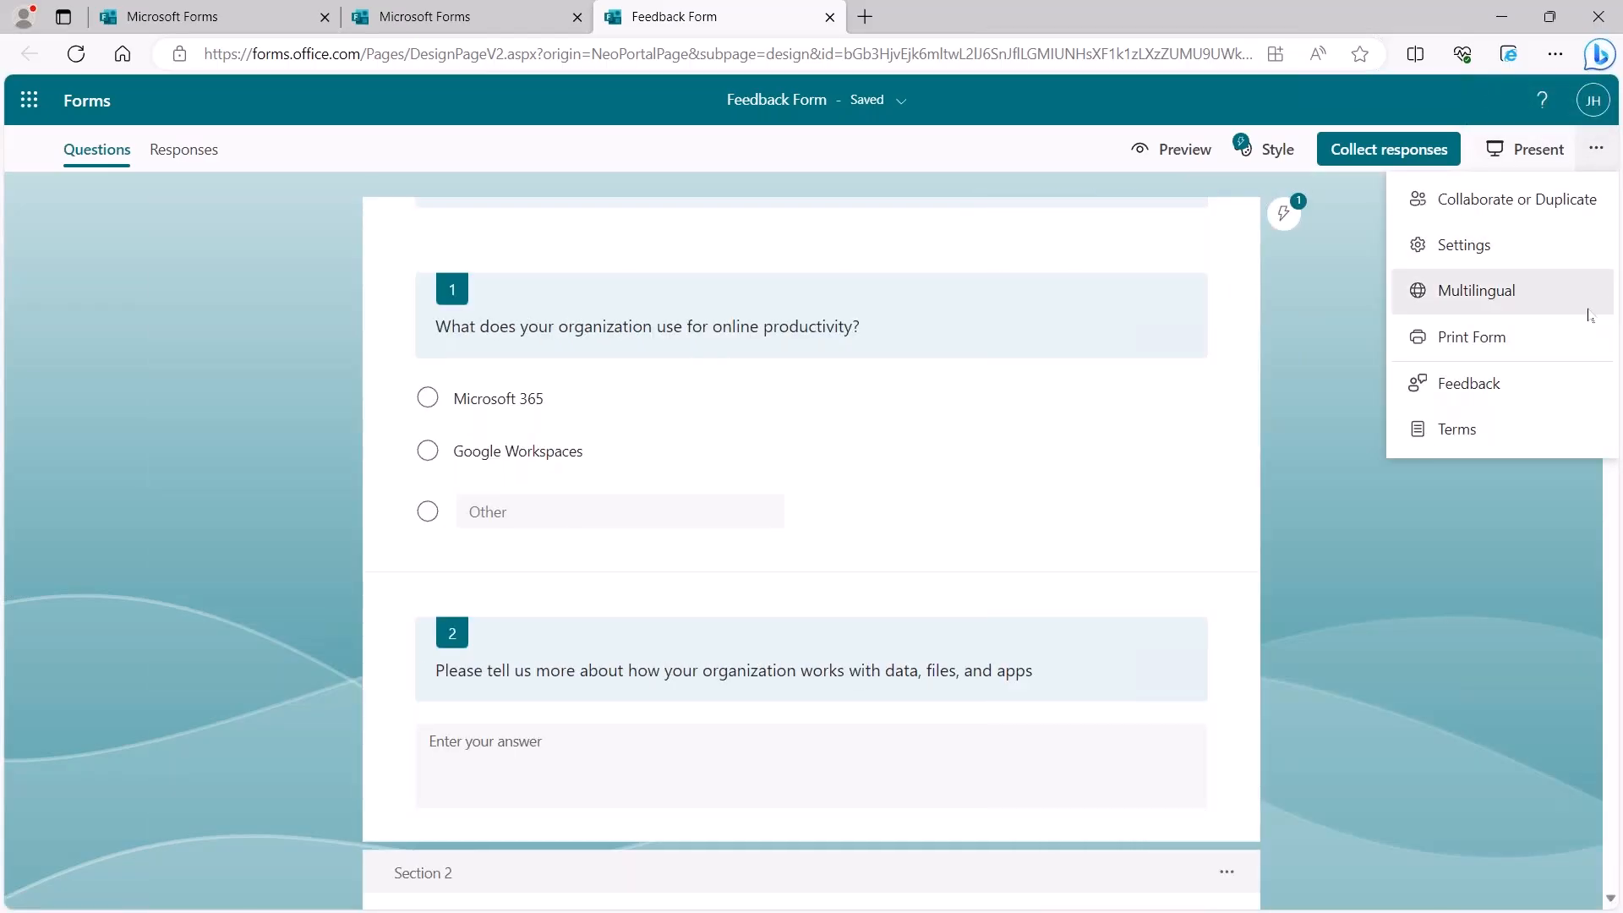
pyautogui.click(1586, 244)
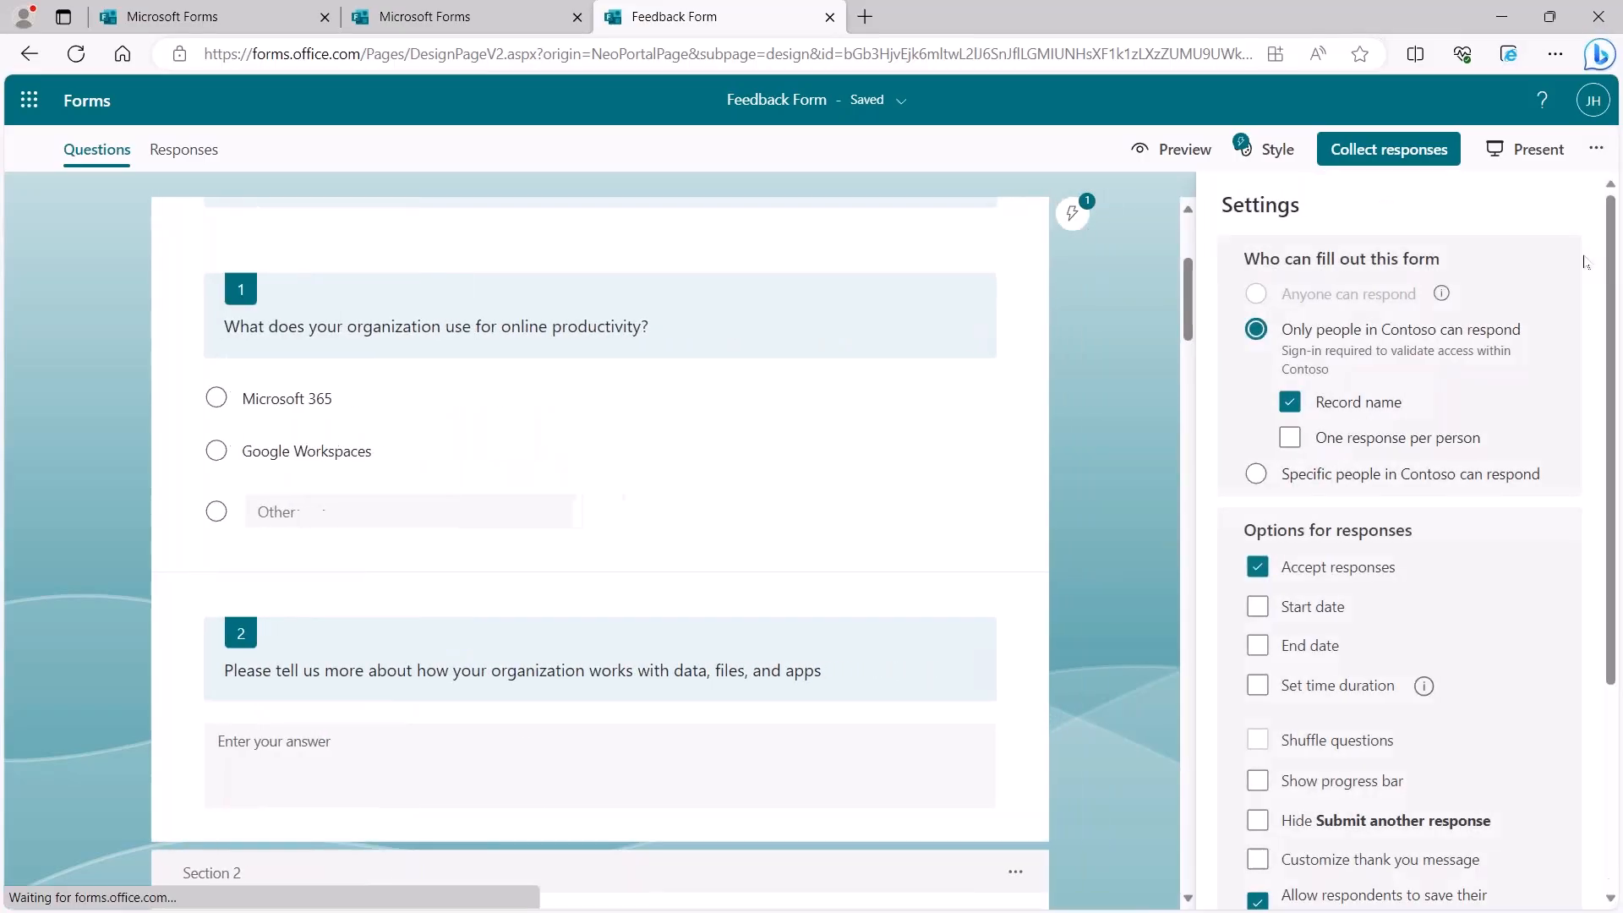
pyautogui.click(1051, 467)
# Step: Delete question 10, the organization logo file upload, from the Feedback Form
pyautogui.scroll(-8, 1057, 473)
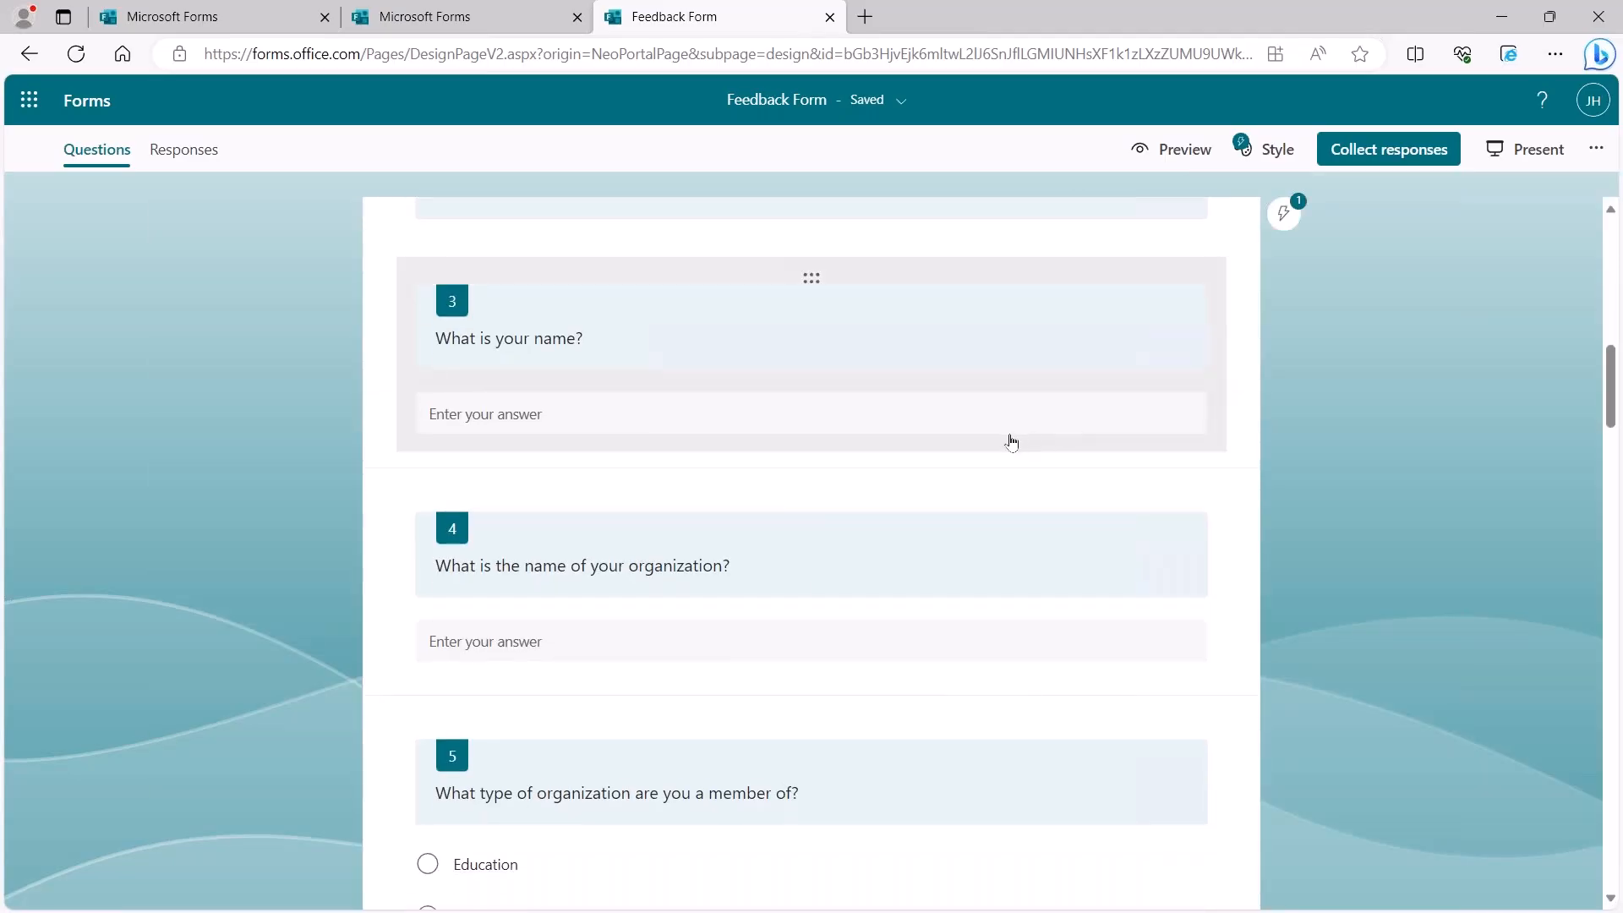
pyautogui.scroll(-12, 1011, 441)
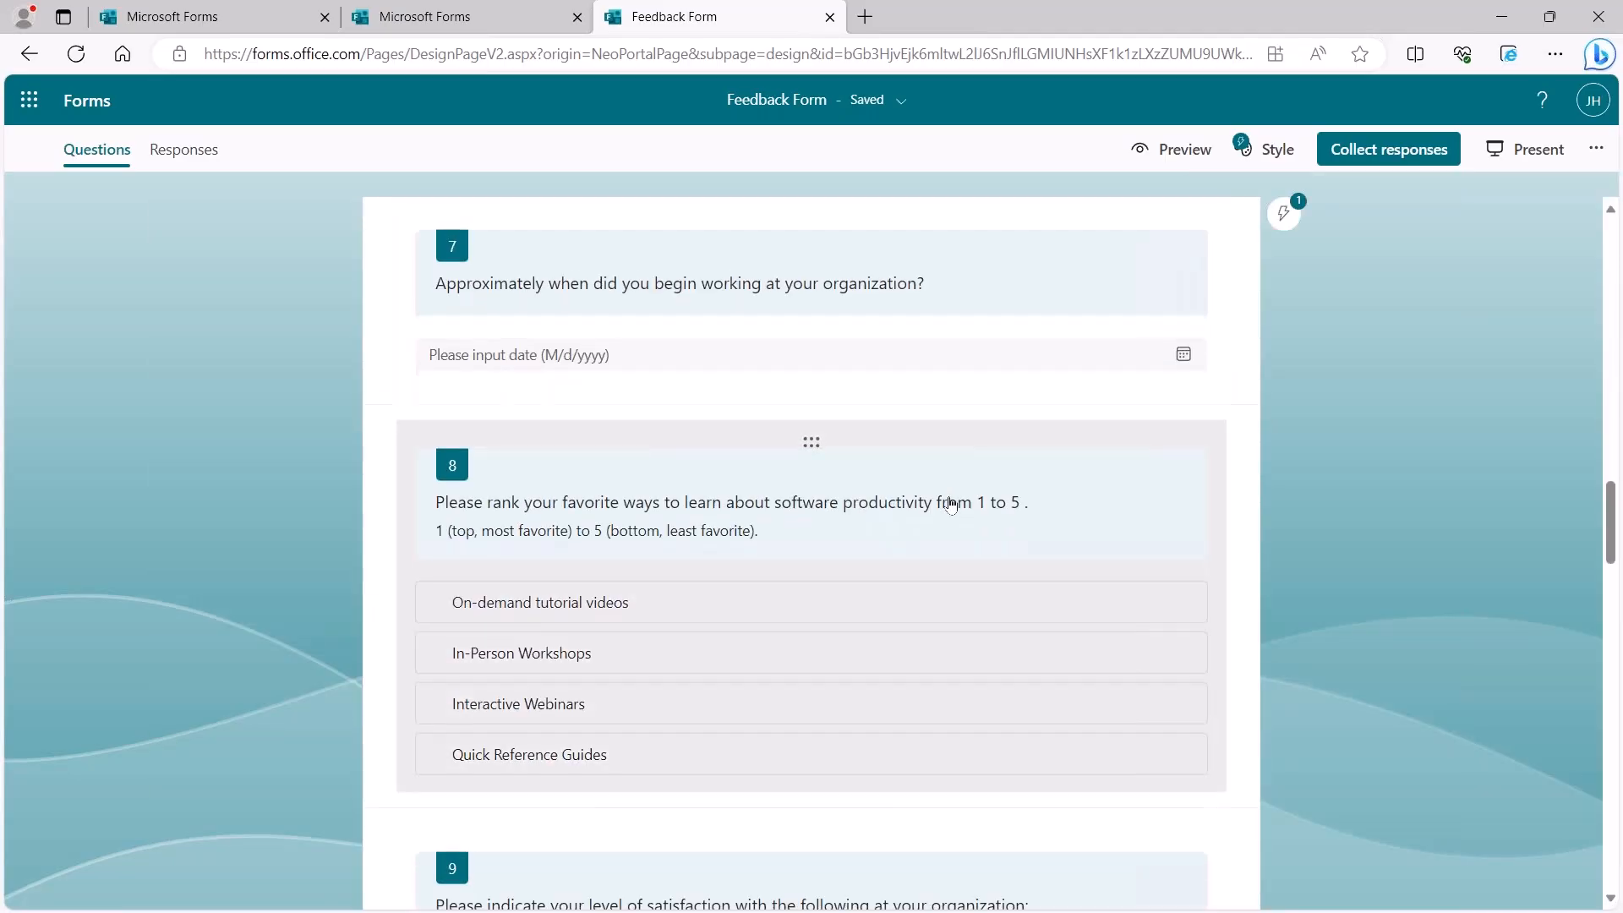
pyautogui.scroll(-6, 950, 505)
pyautogui.scroll(-8, 947, 526)
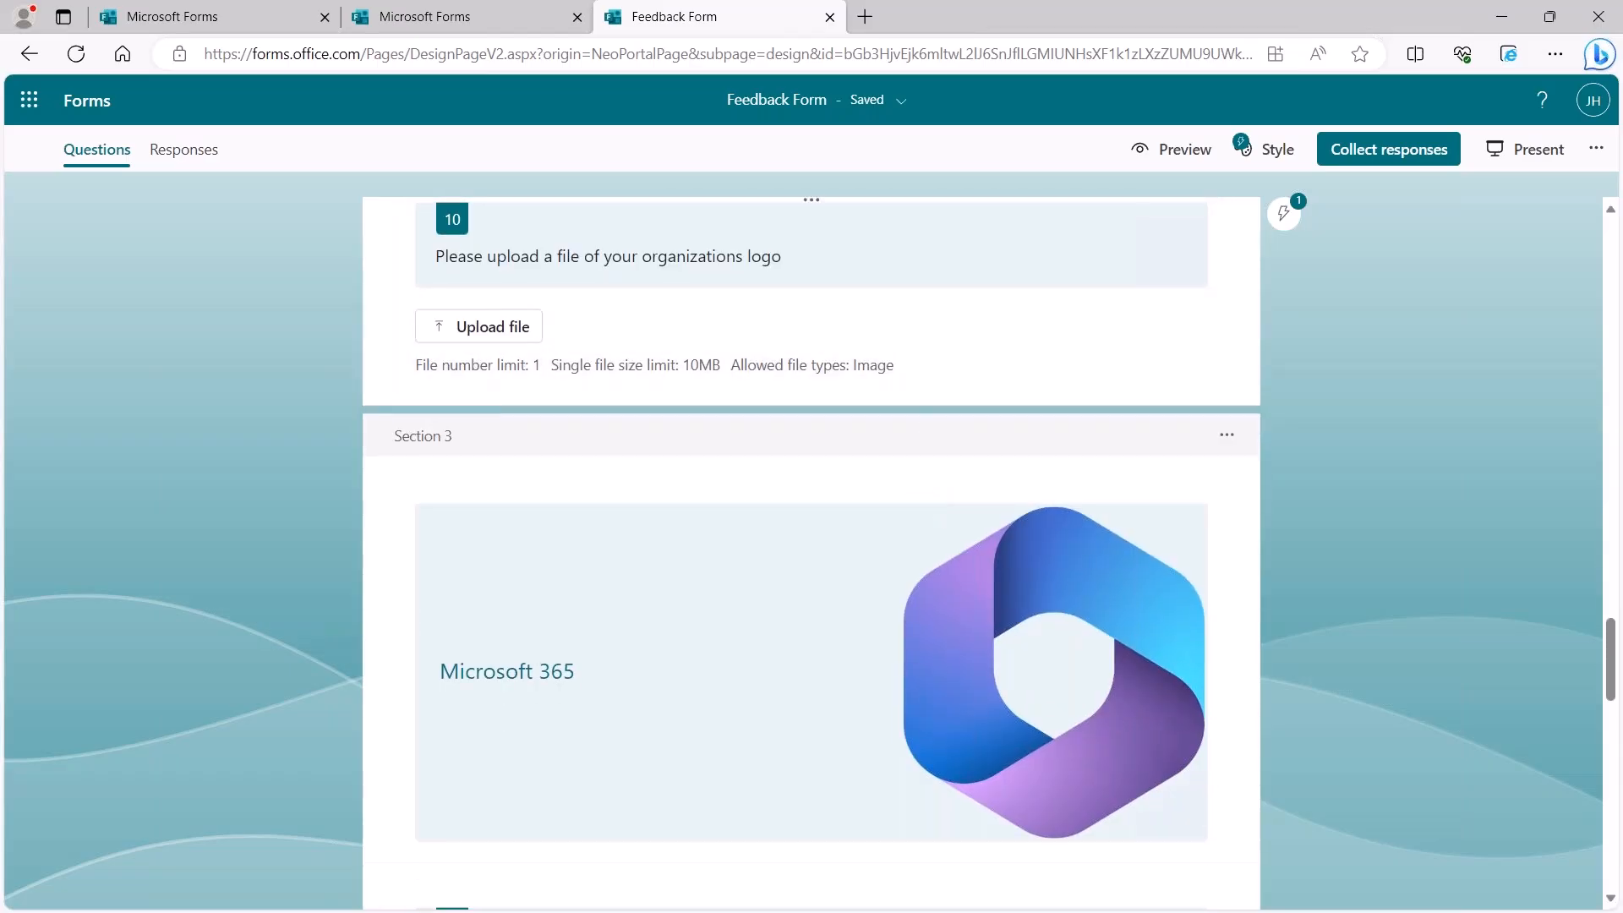
pyautogui.click(1068, 337)
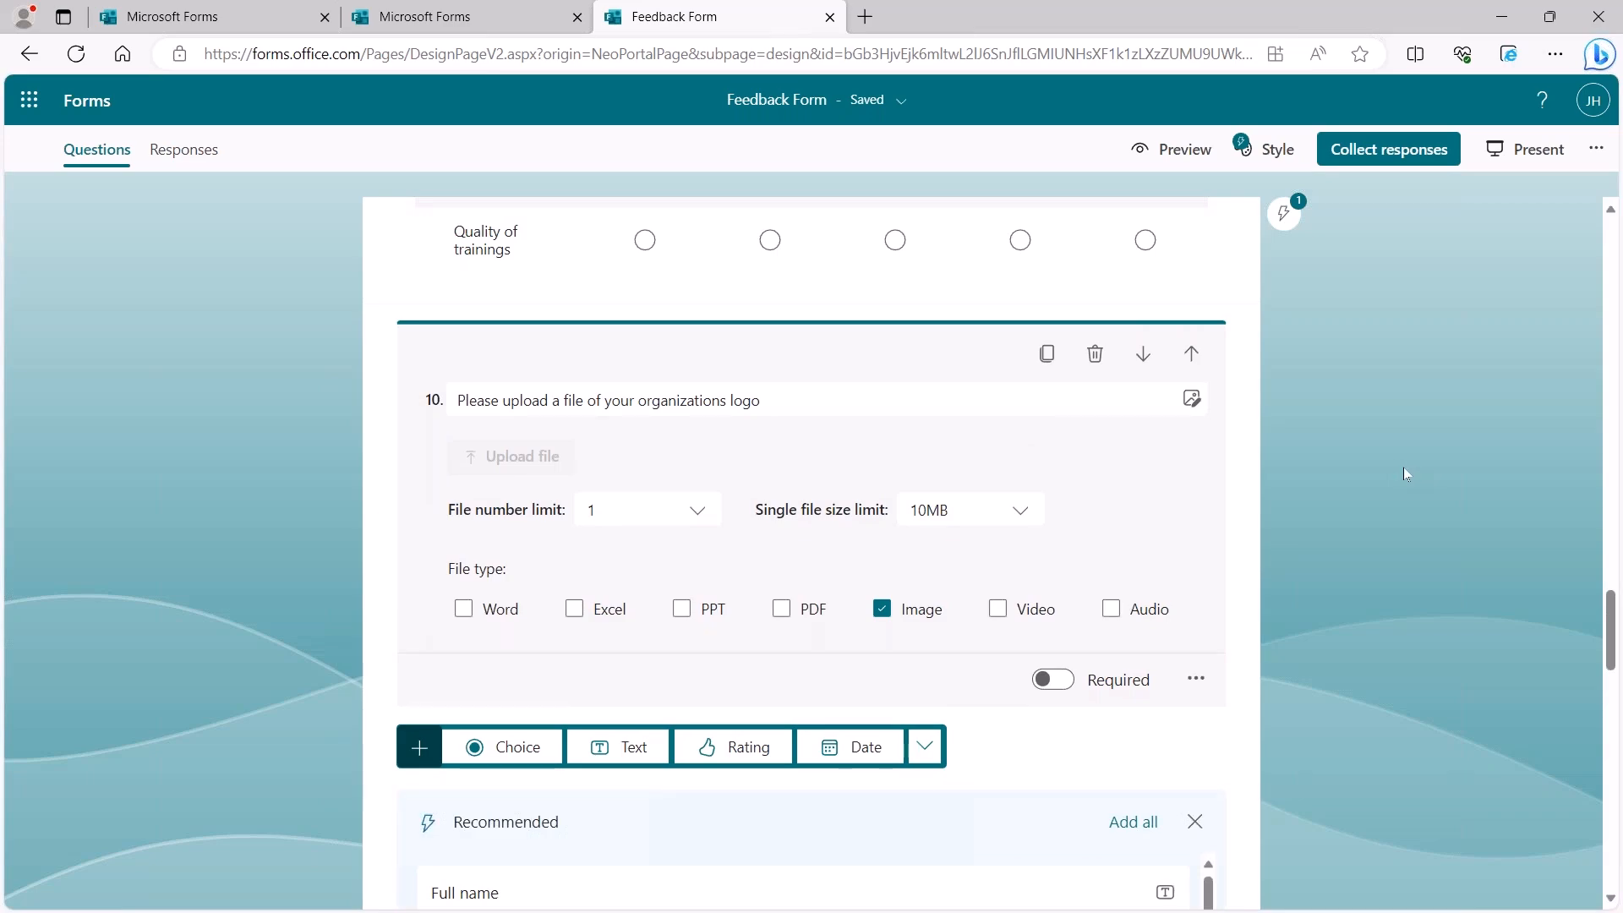
pyautogui.click(1096, 354)
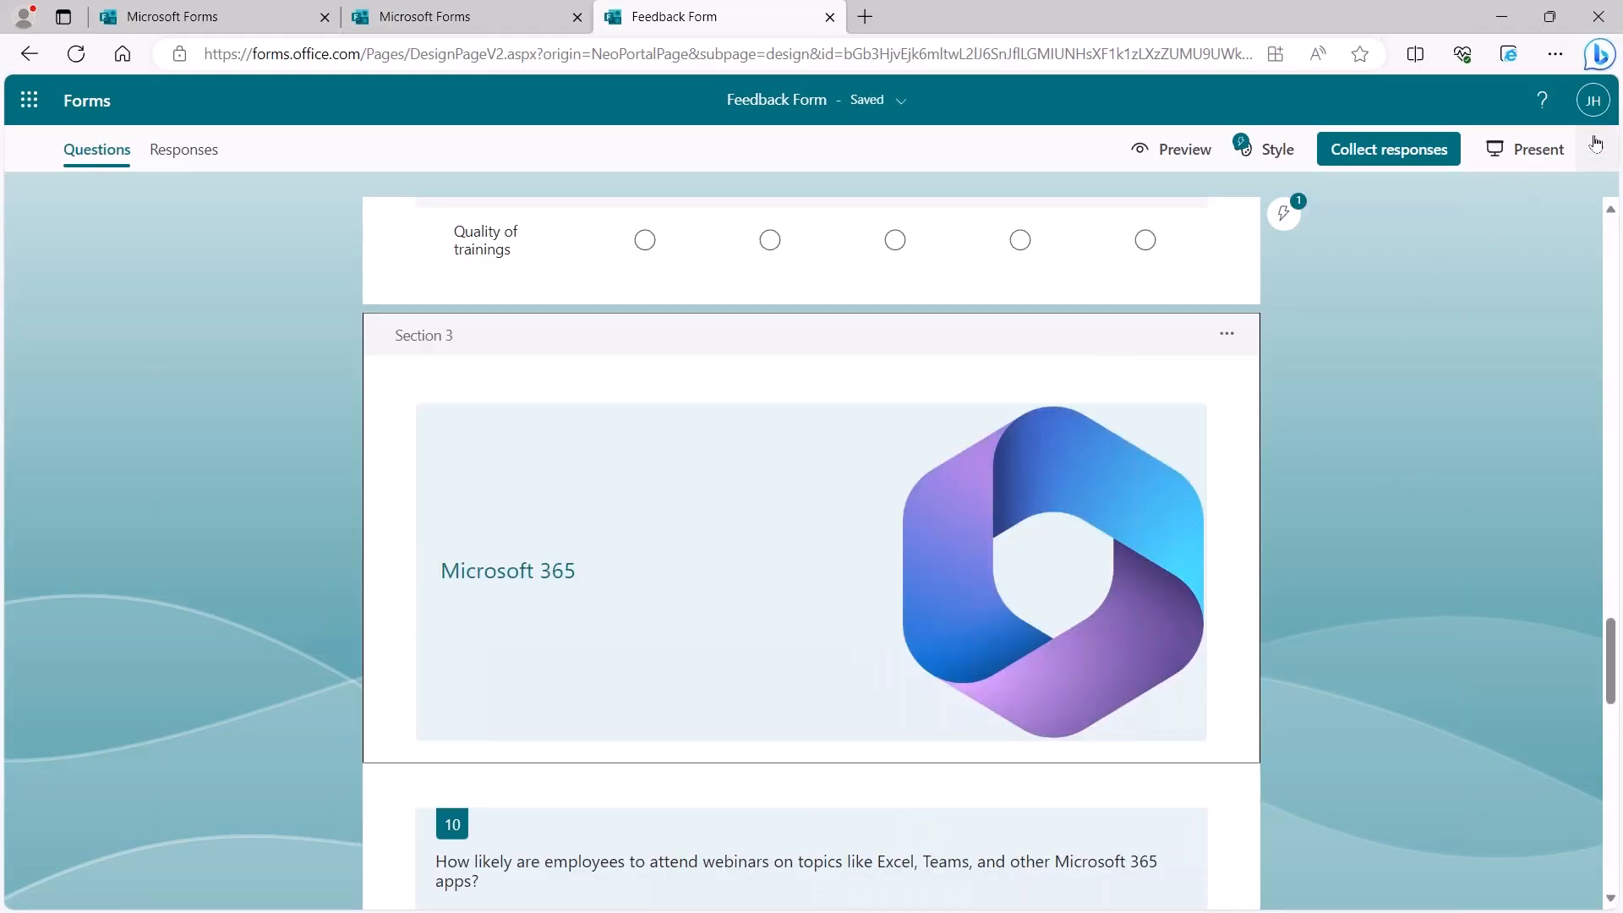
# Step: Set the form's response permission to Anyone can respond
pyautogui.click(1595, 145)
pyautogui.click(1540, 252)
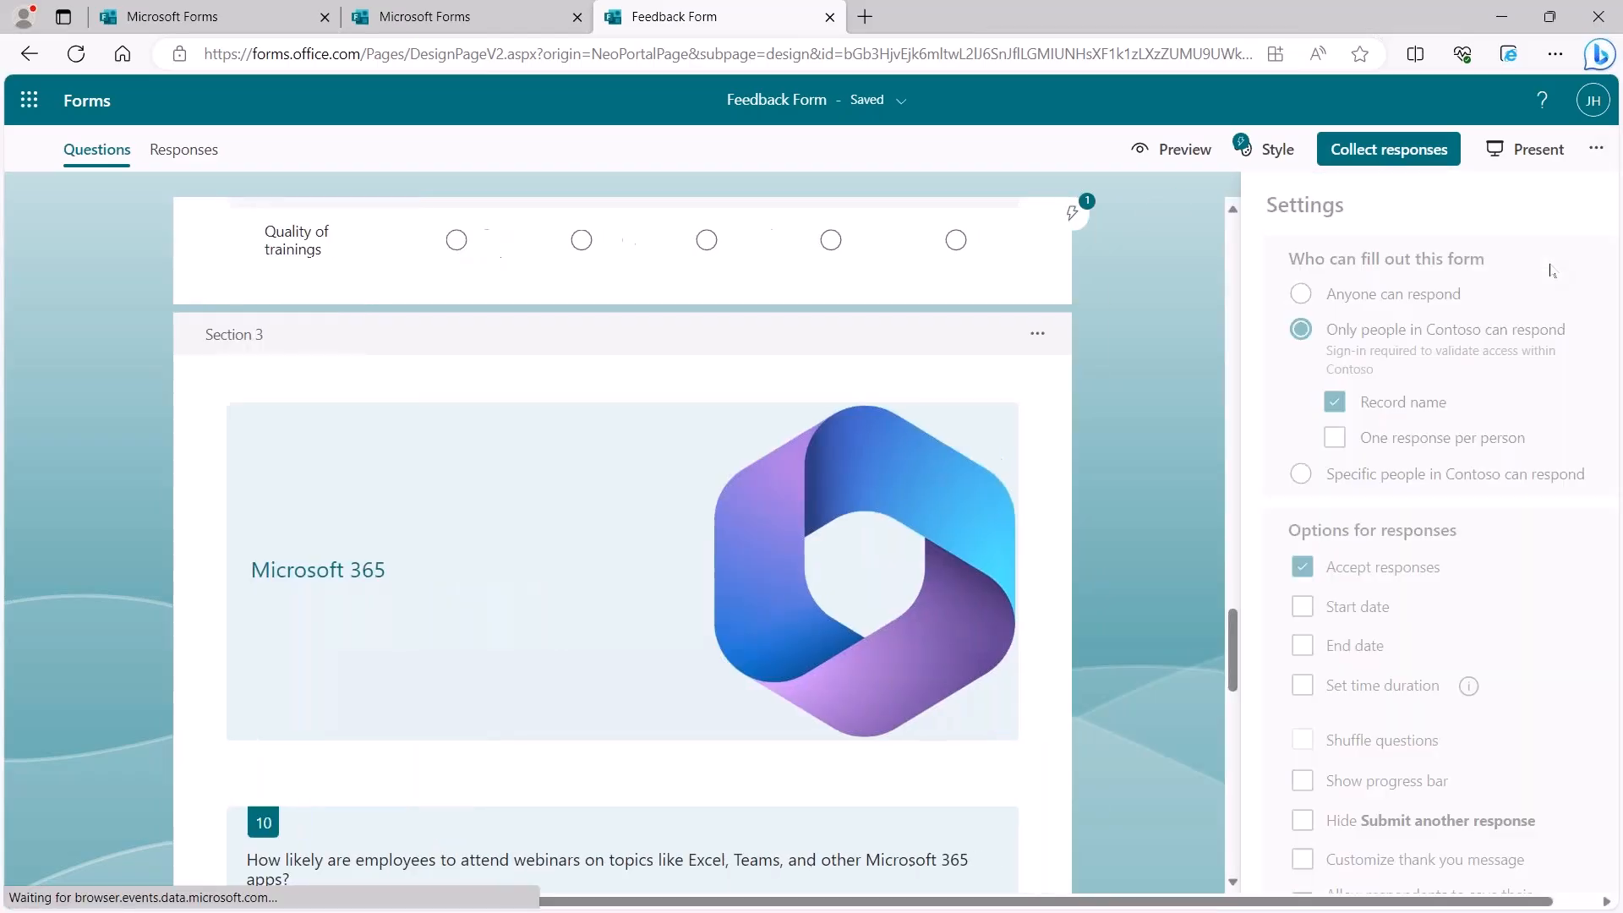
pyautogui.click(1382, 293)
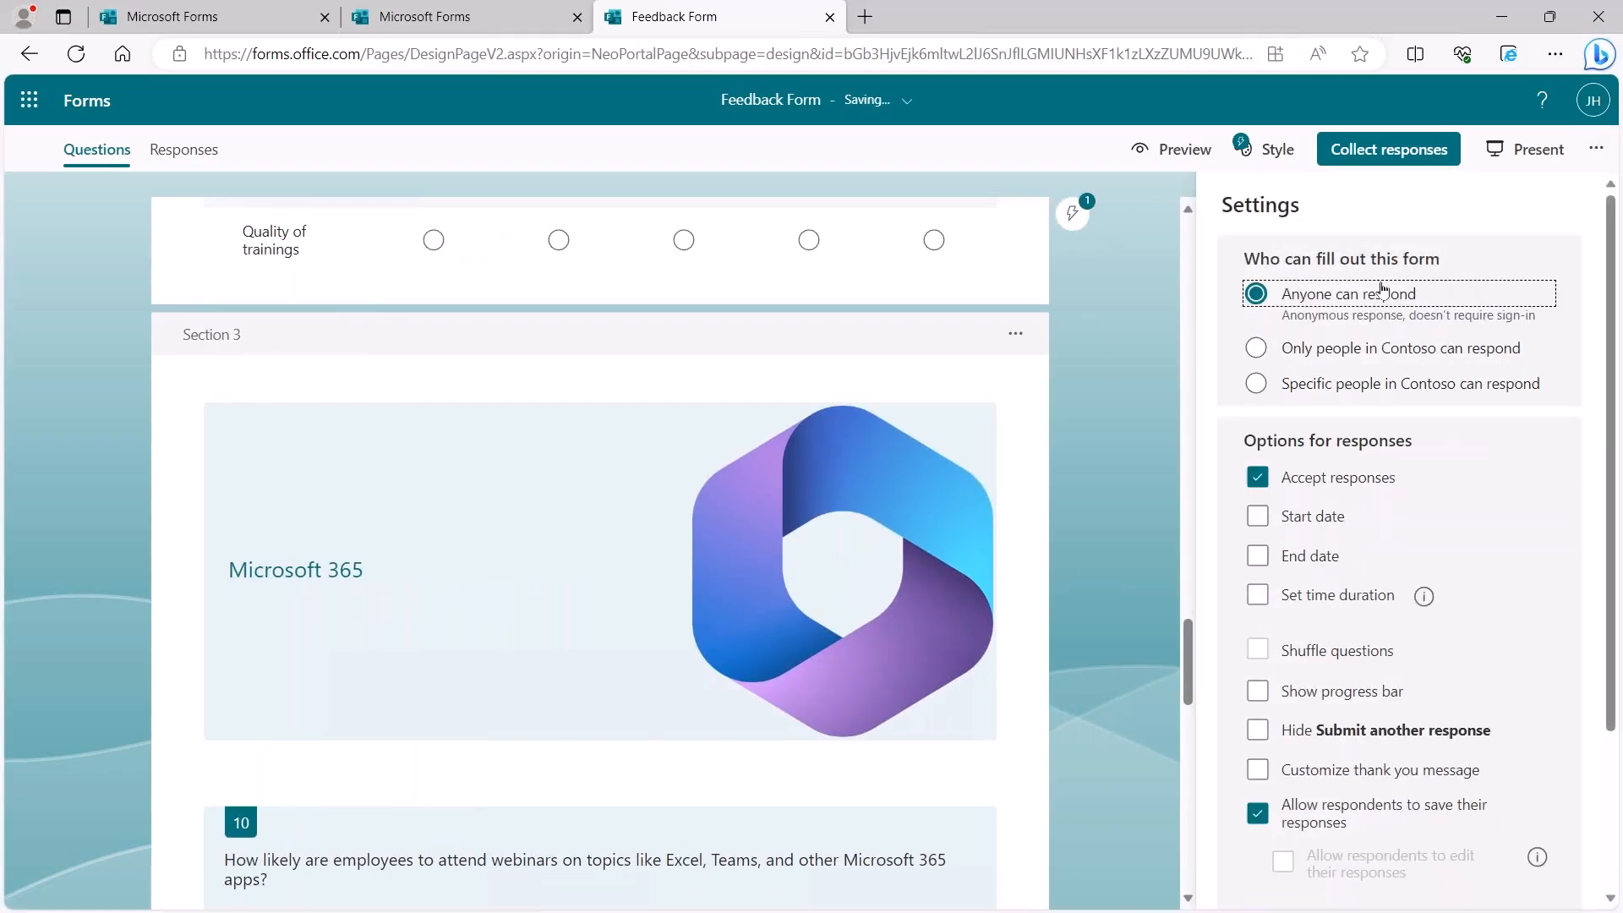
# Step: Copy the form's shortened response link, and download and open its QR code image
pyautogui.click(1435, 165)
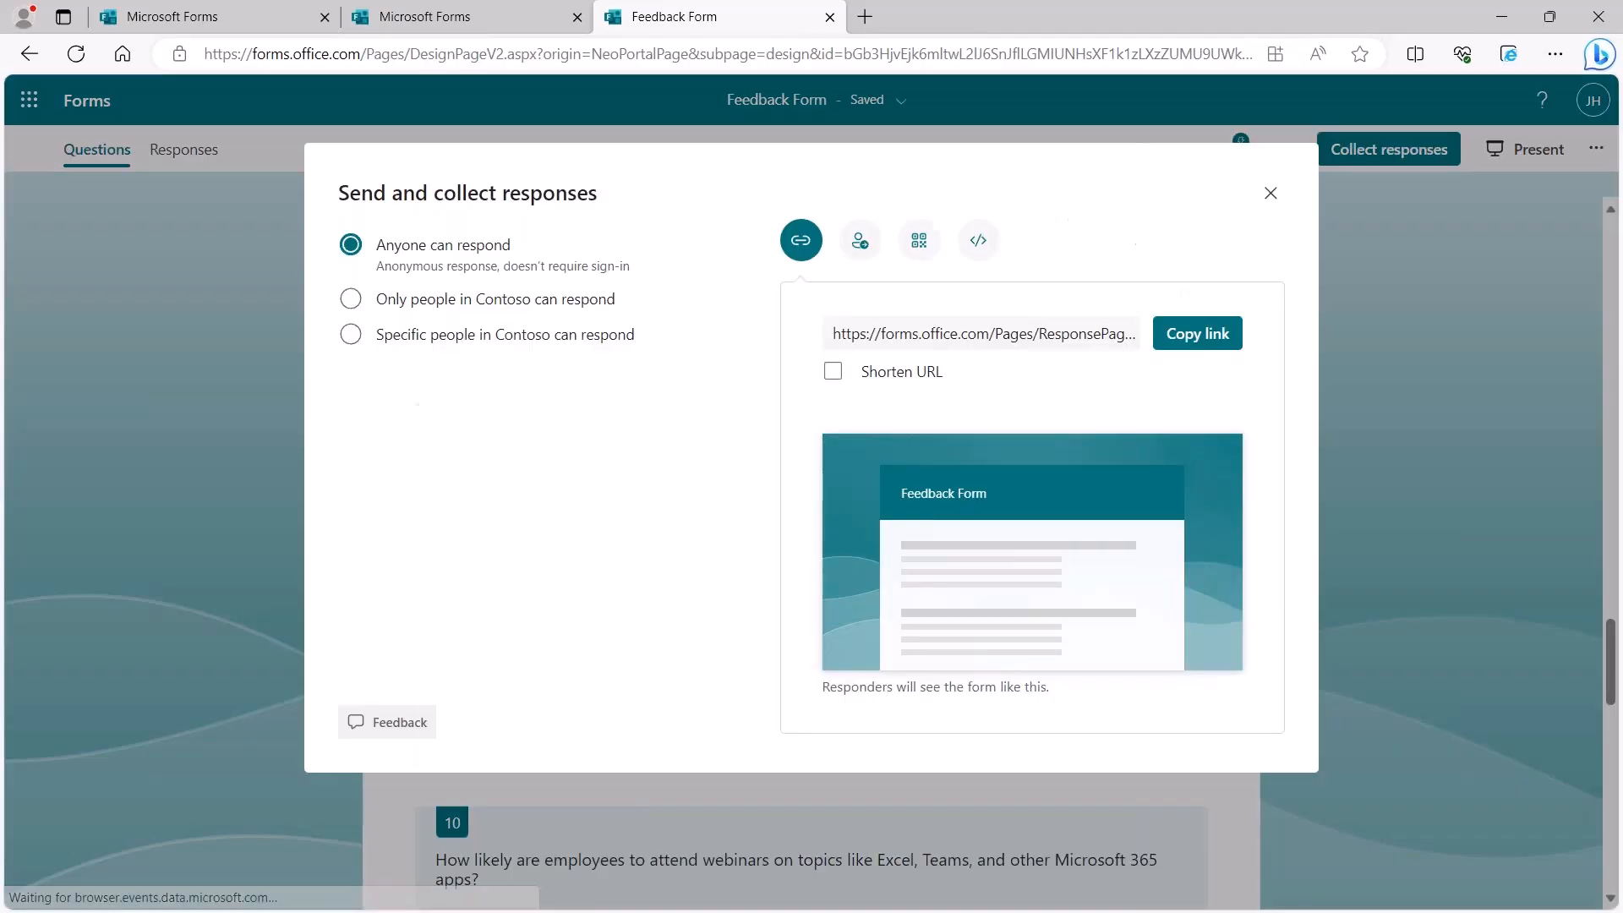
pyautogui.click(881, 381)
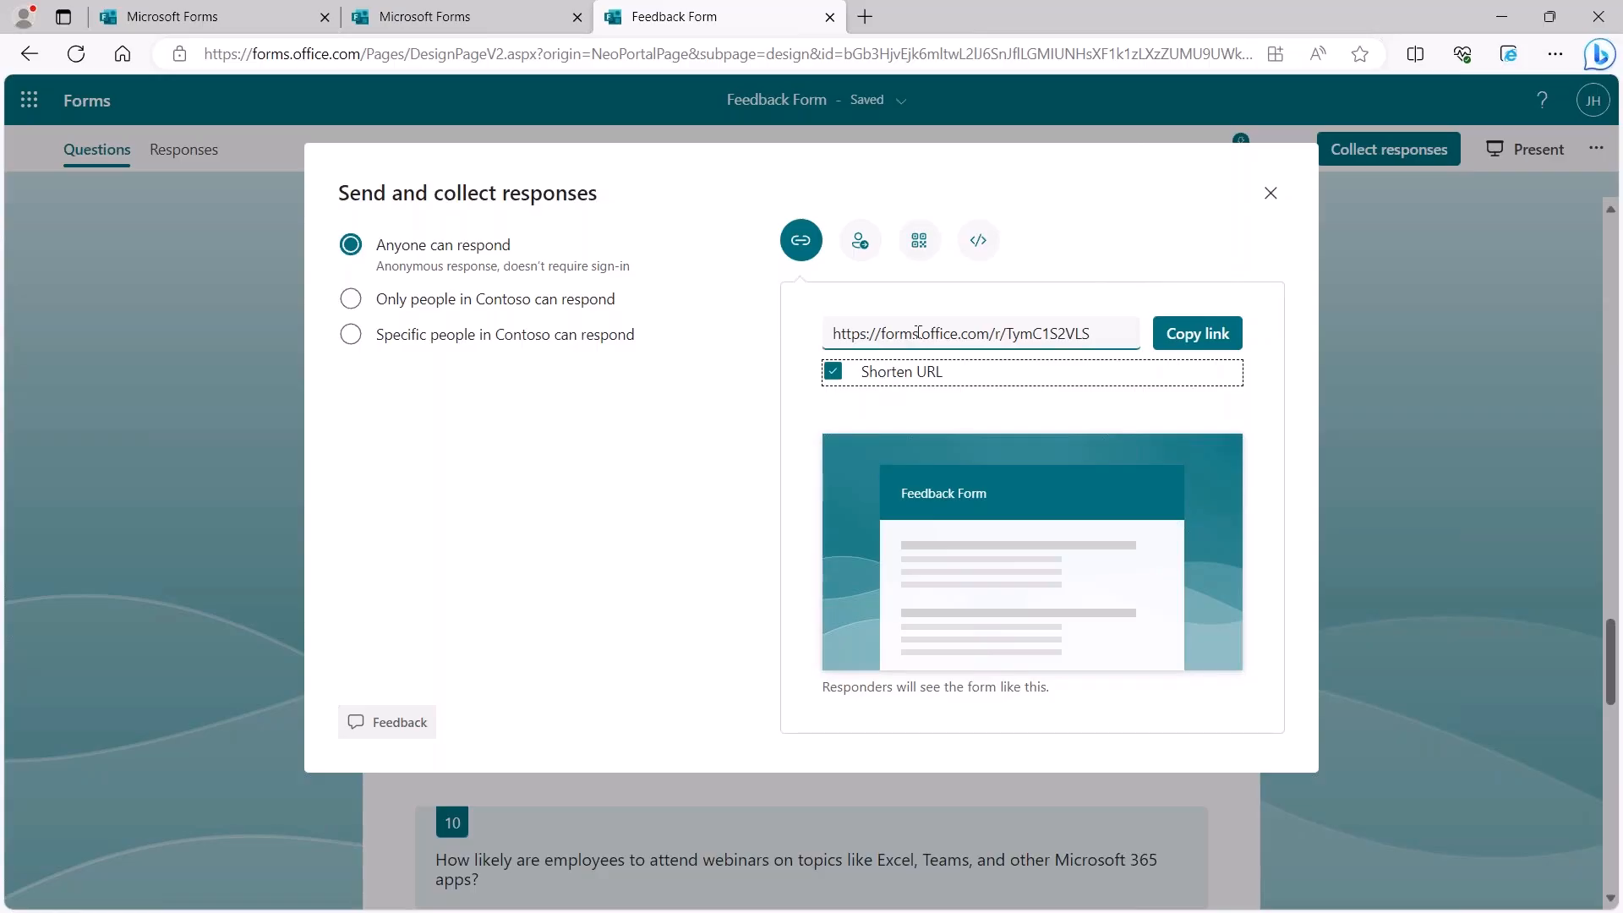
pyautogui.click(1198, 335)
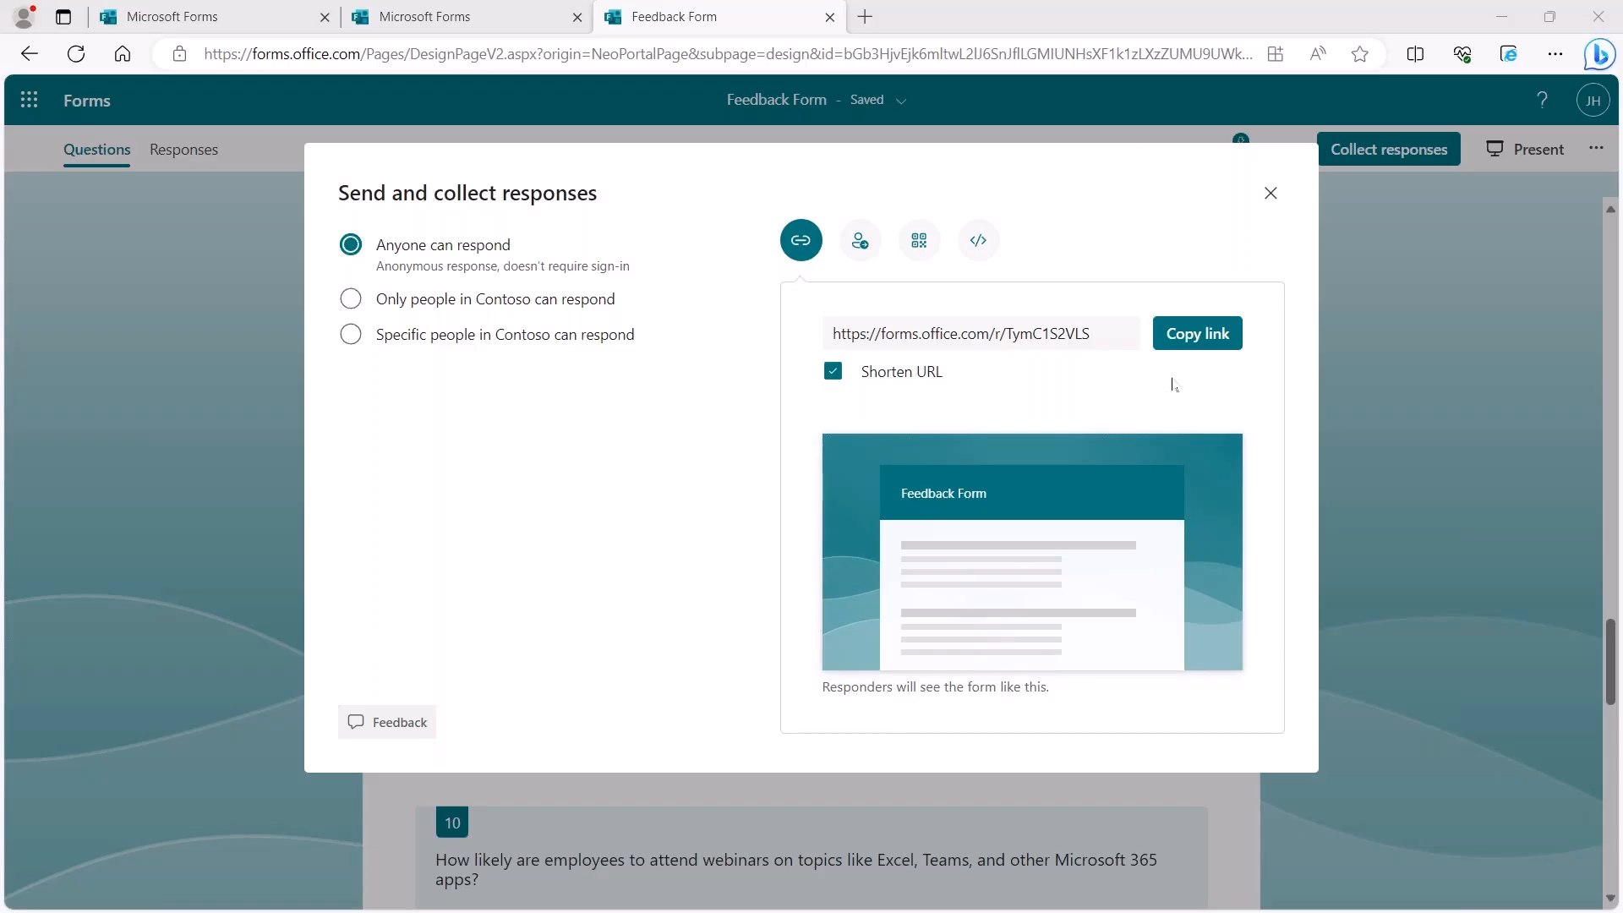
pyautogui.click(934, 243)
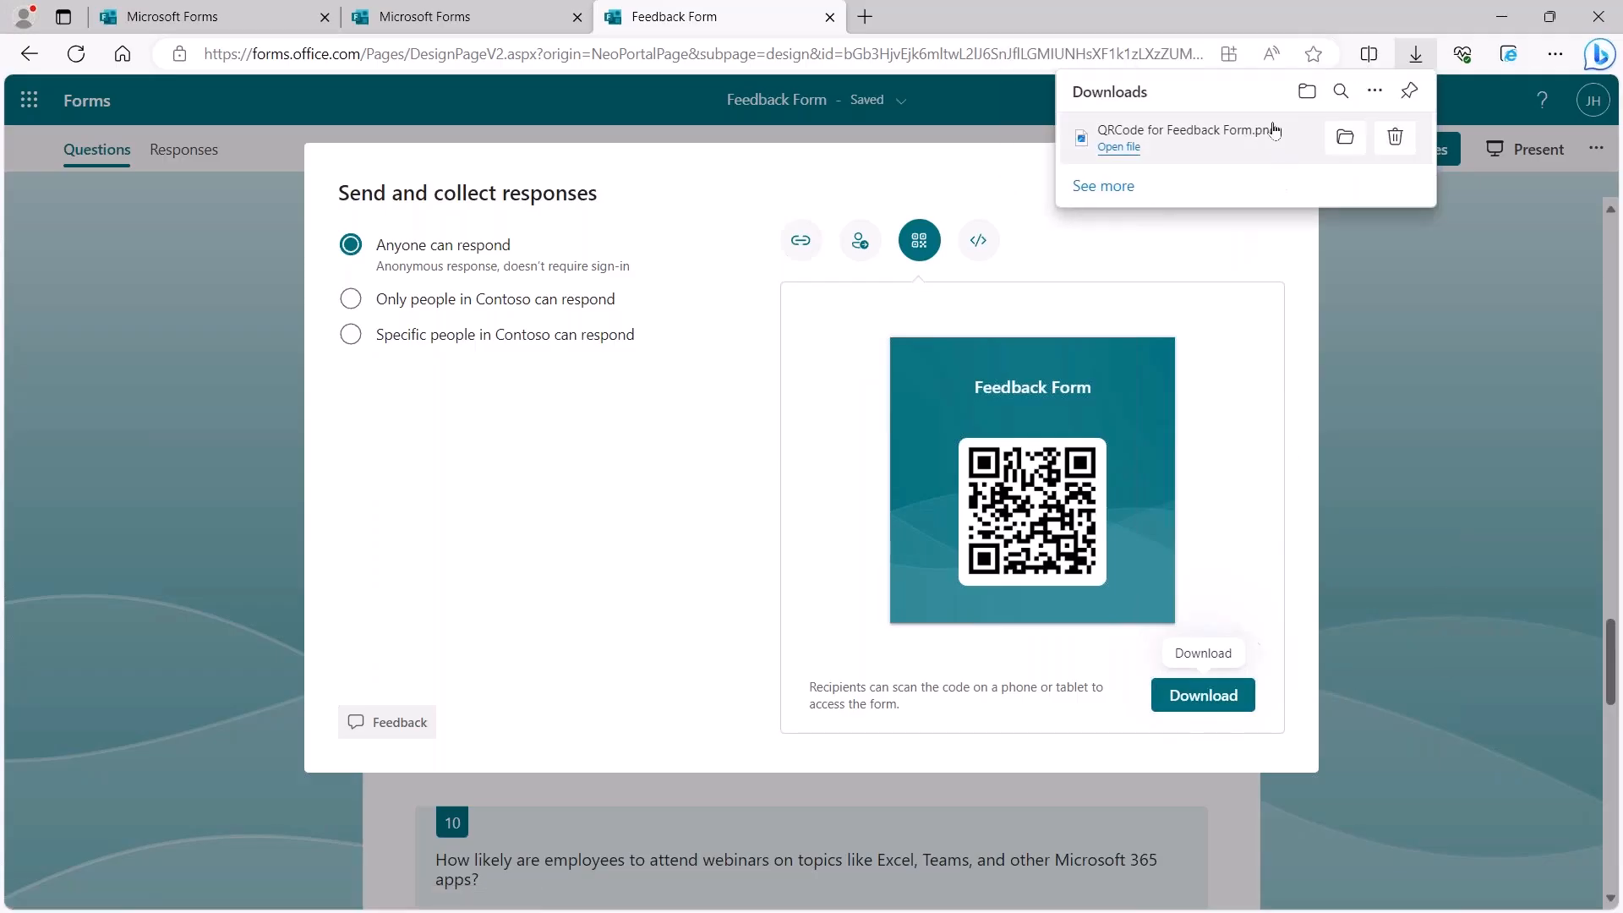
pyautogui.click(1154, 131)
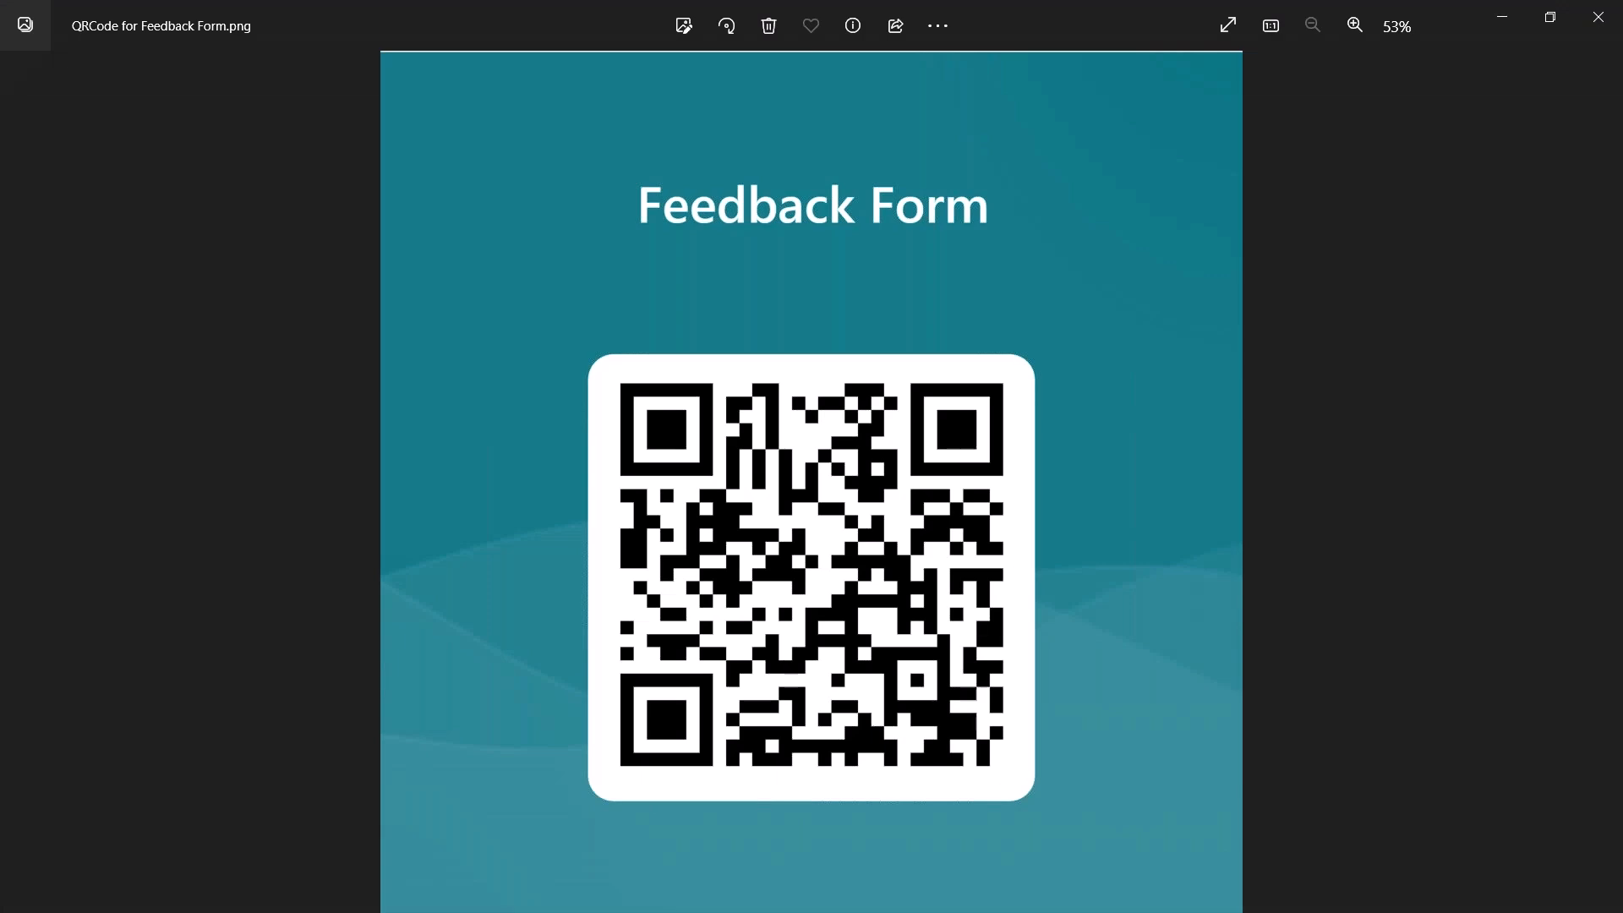
# Step: Switch to the Teams Usage Questionnaire workbook in Excel and look through the responses on the Form1 sheet
pyautogui.hotkey('alt', 'Tab')
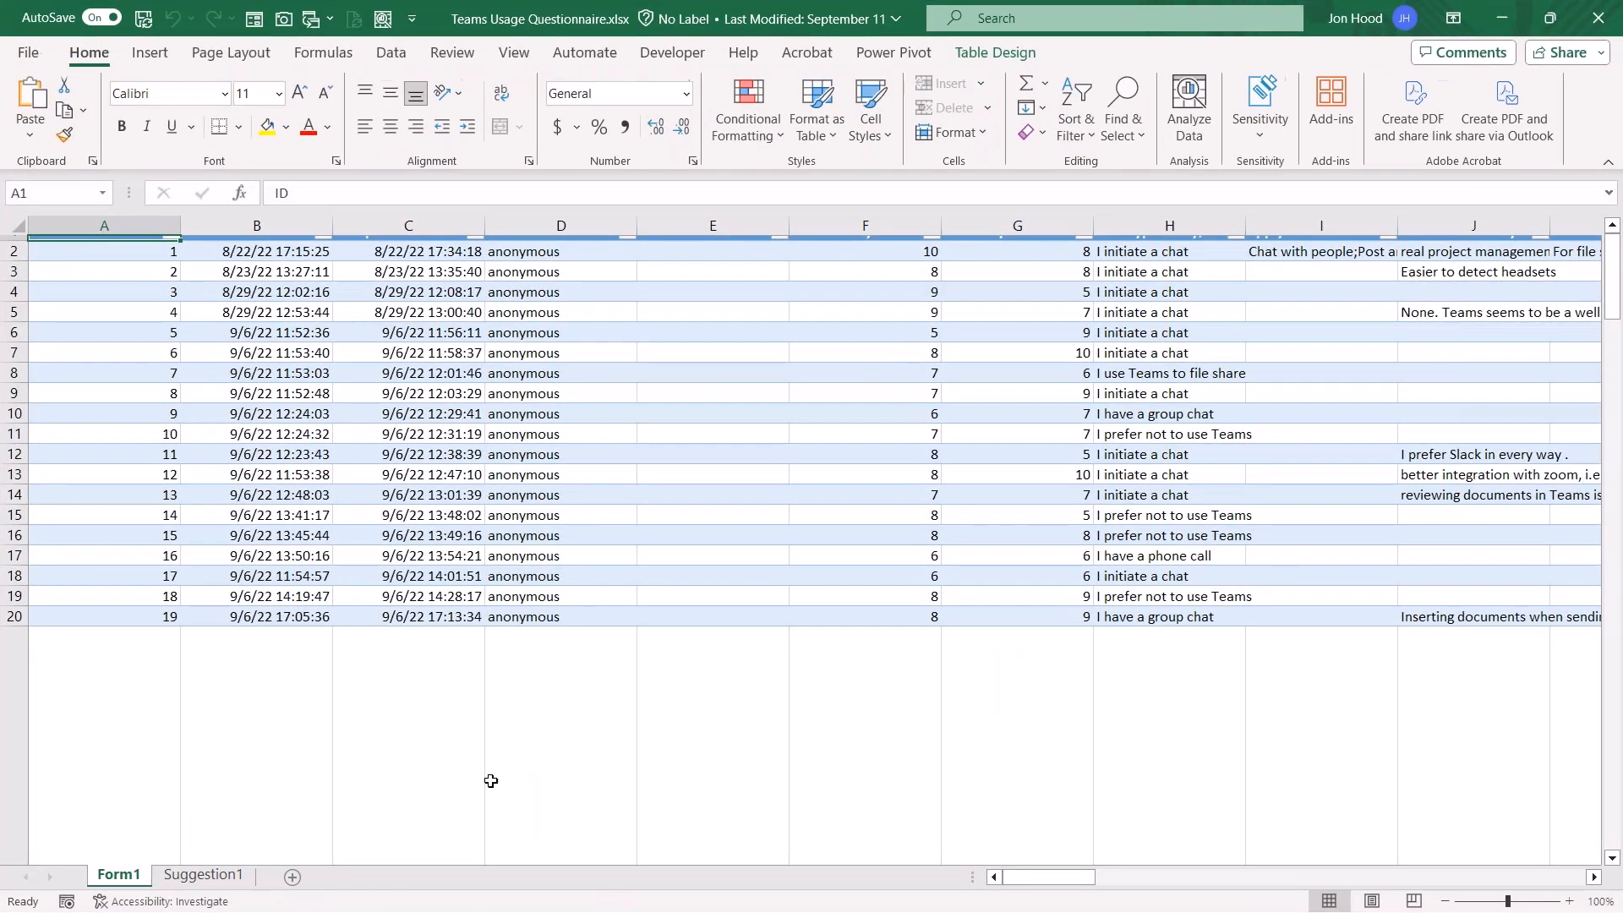
pyautogui.scroll(1, 1192, 608)
pyautogui.scroll(-1, 995, 784)
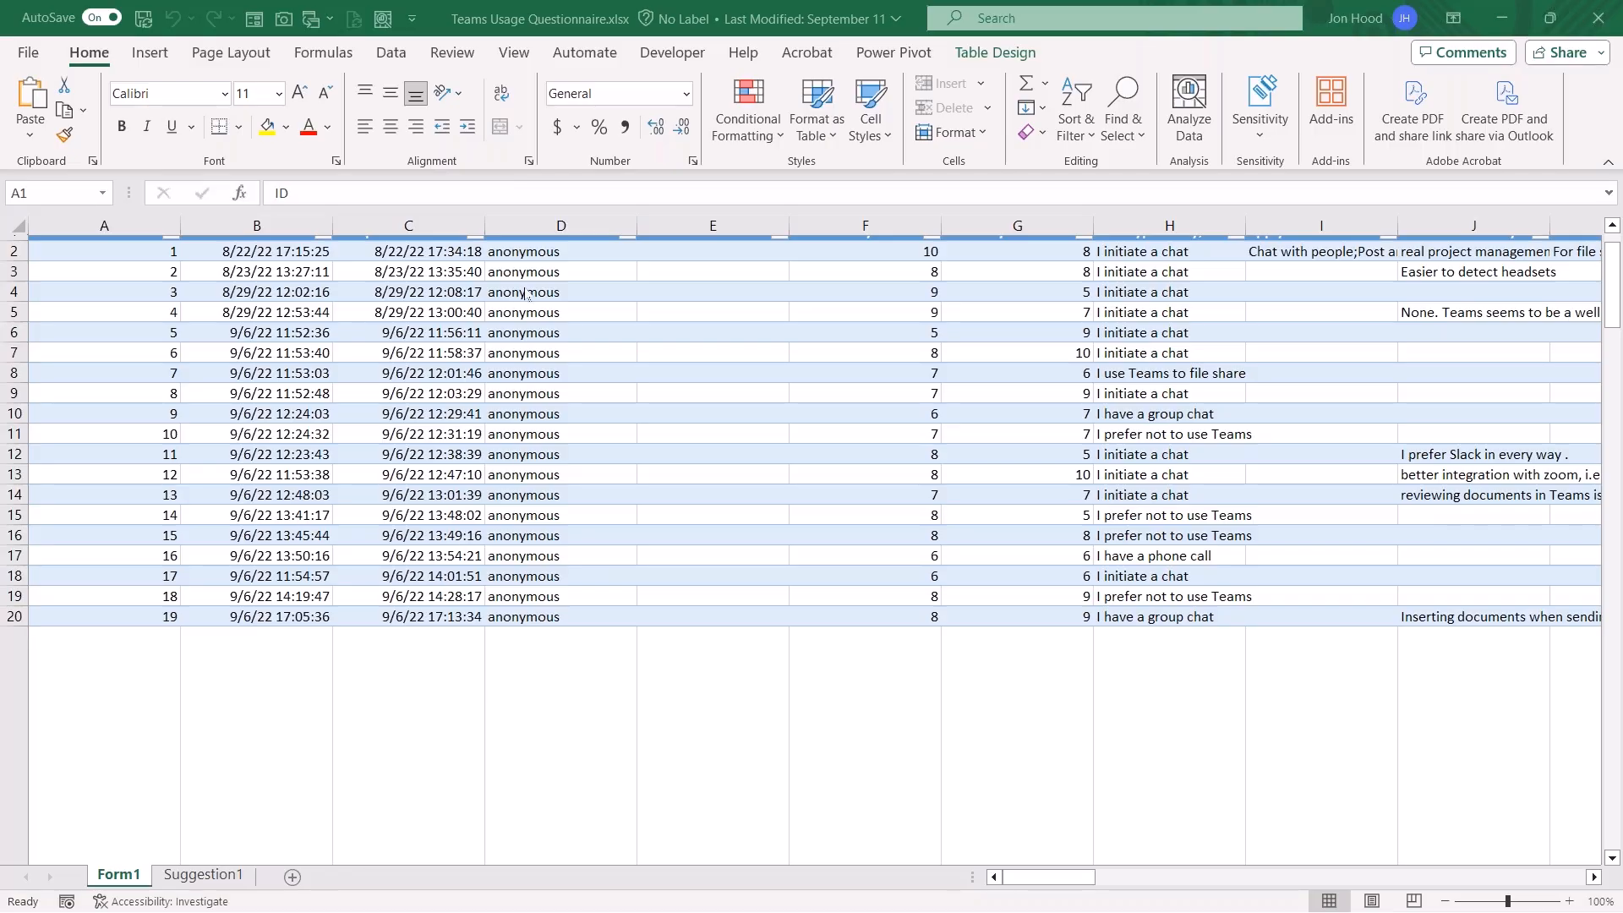
pyautogui.moveTo(1065, 879); pyautogui.dragTo(1245, 858)
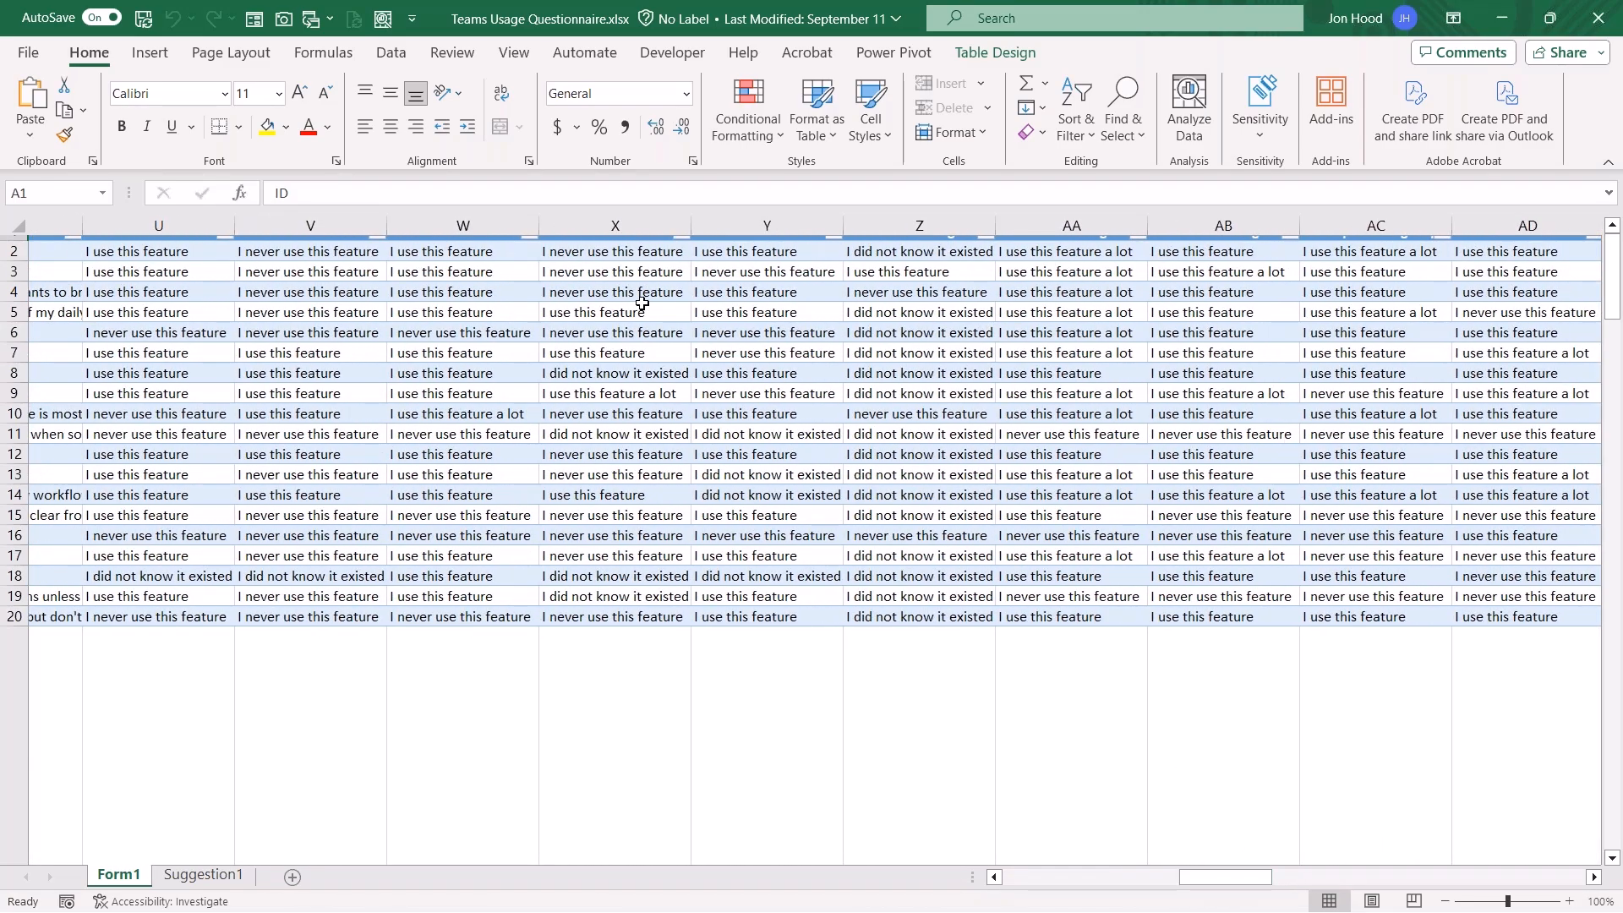
pyautogui.scroll(1, 730, 509)
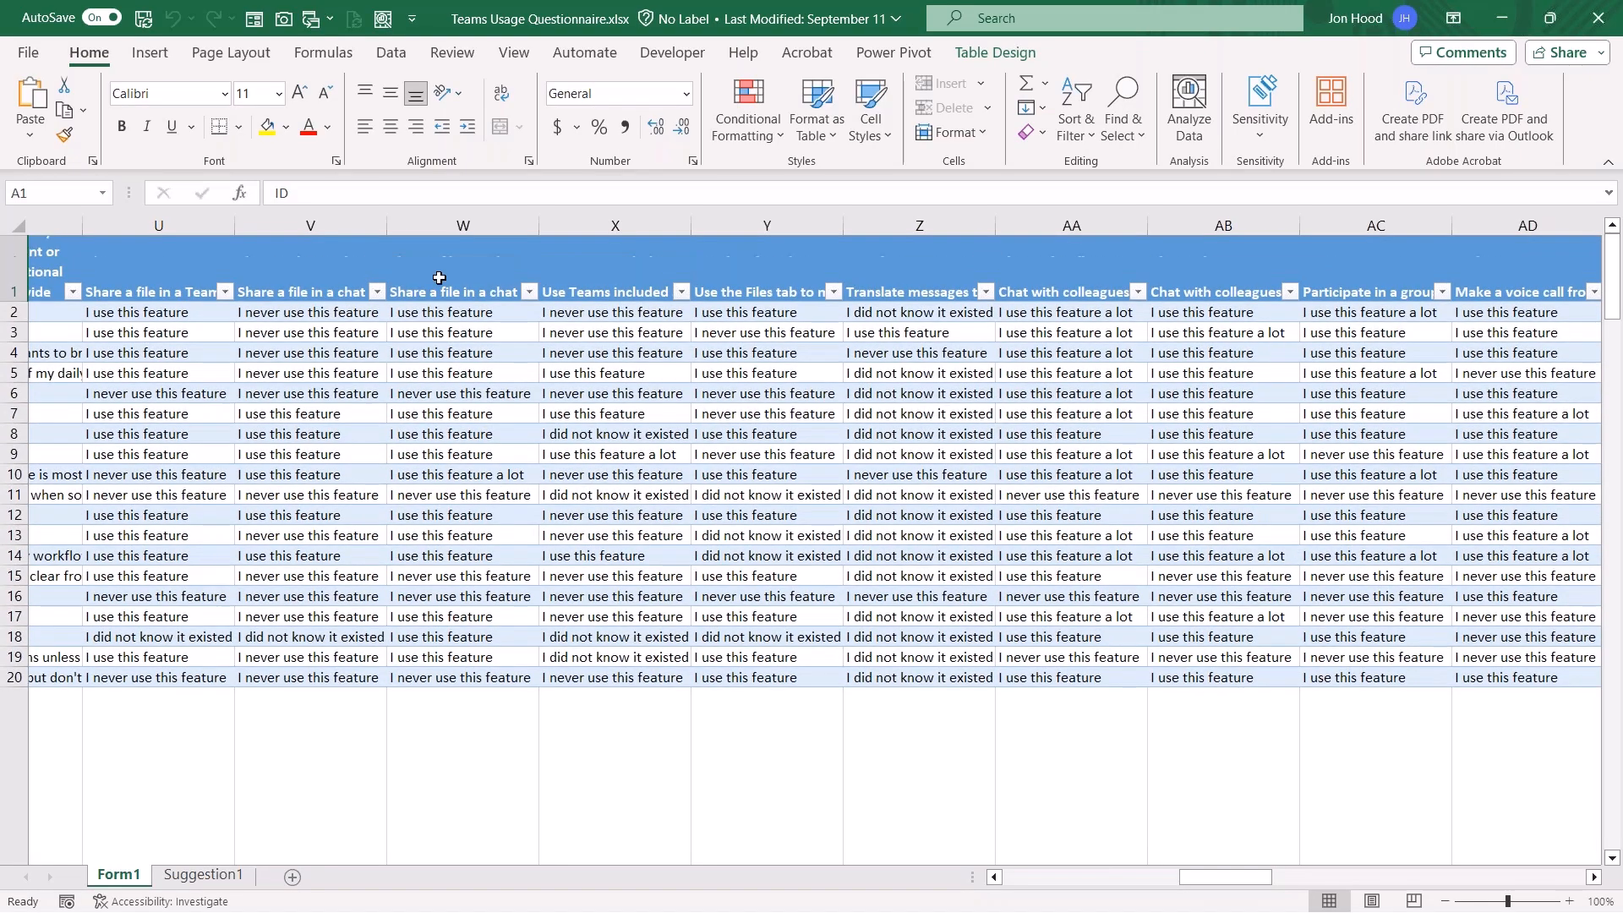
pyautogui.click(797, 355)
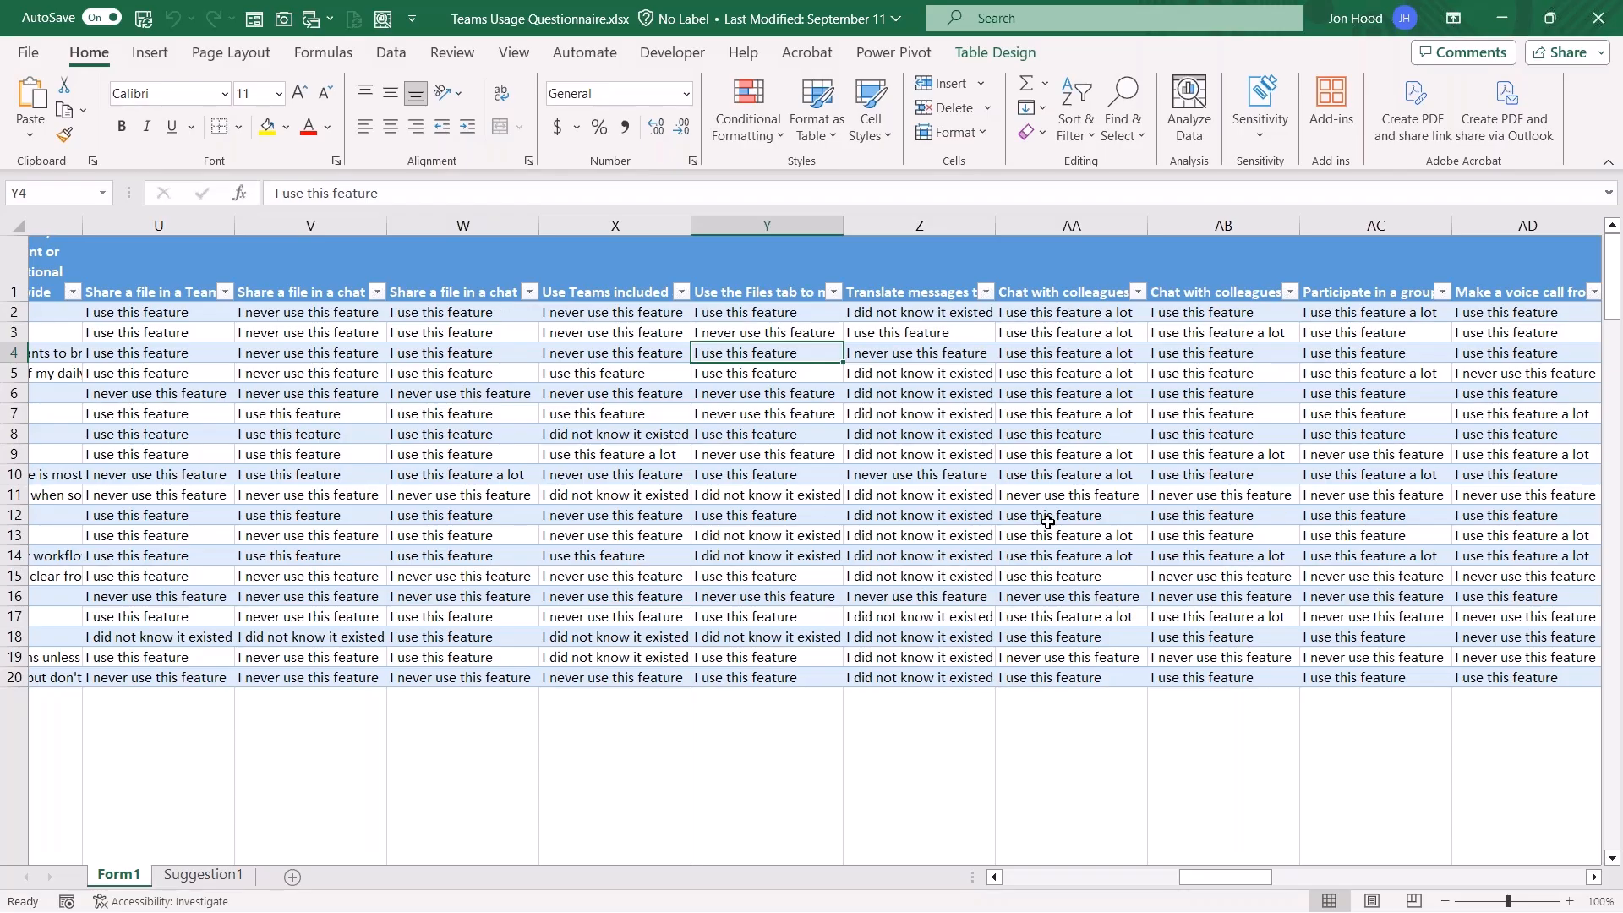
pyautogui.scroll(-7, 717, 570)
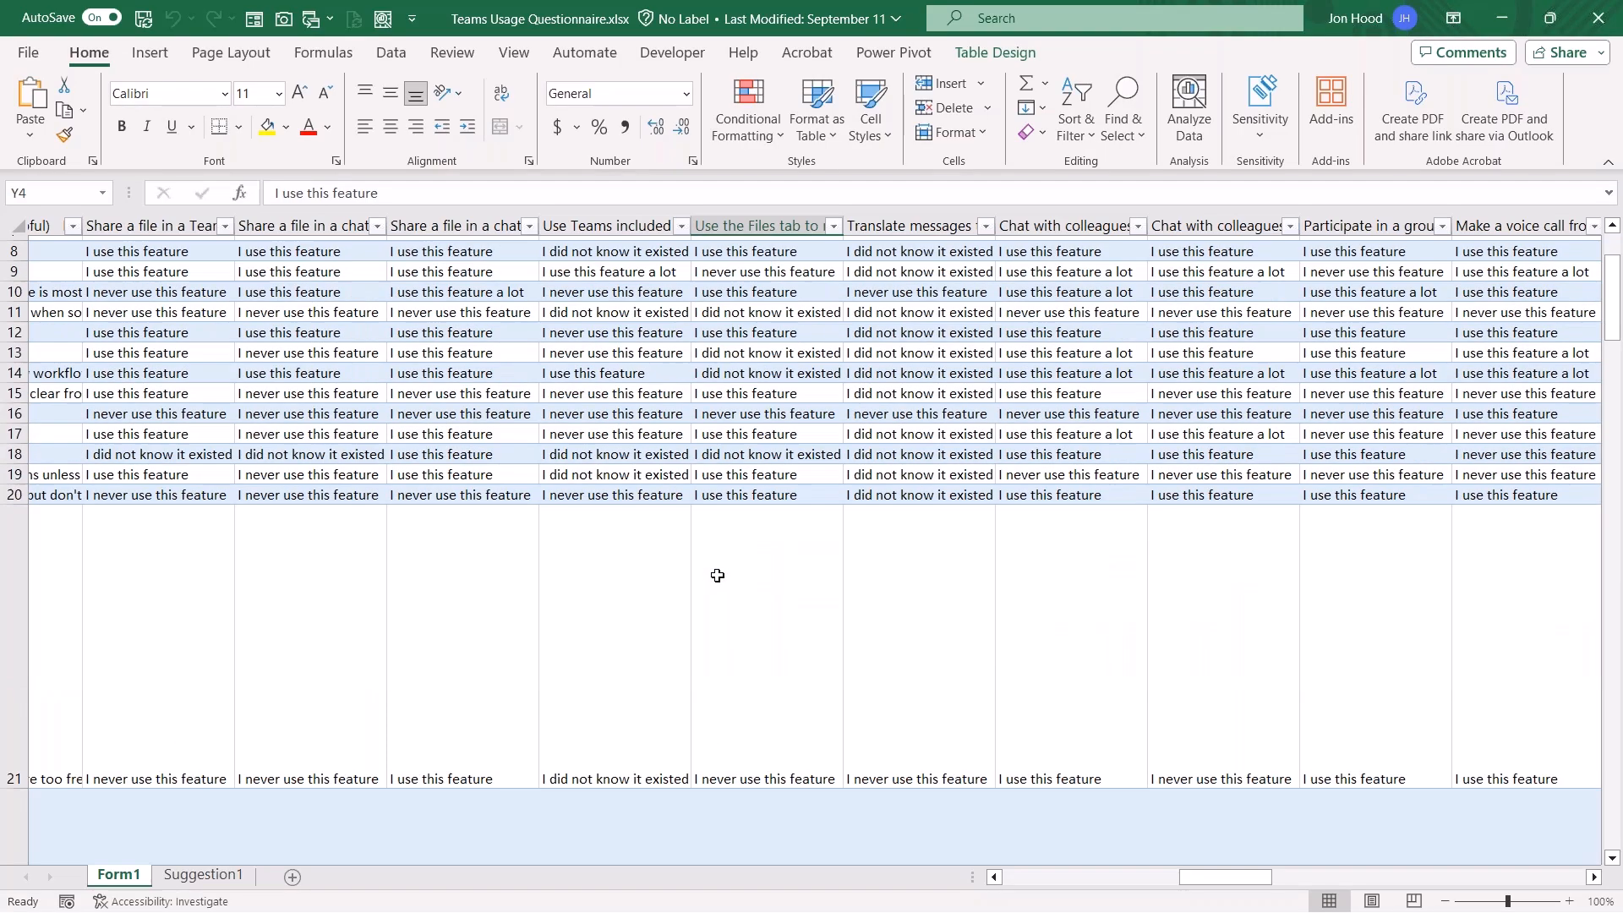
pyautogui.scroll(-5, 612, 626)
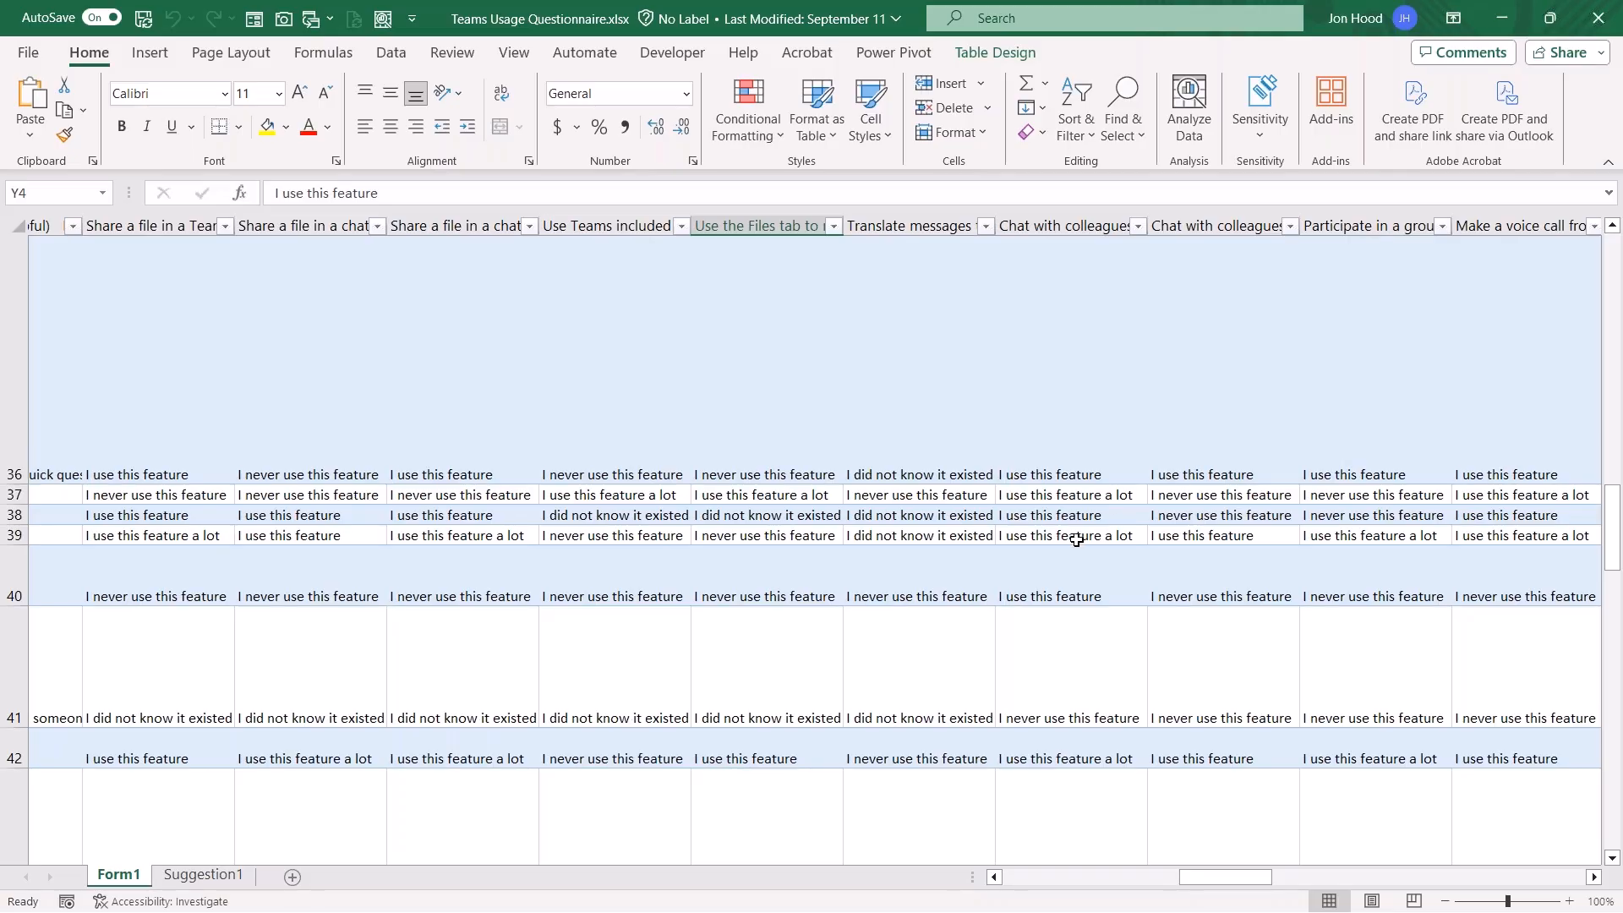
# Step: Show the Suggestion1 sheet and select the pivot chart's title
pyautogui.click(194, 876)
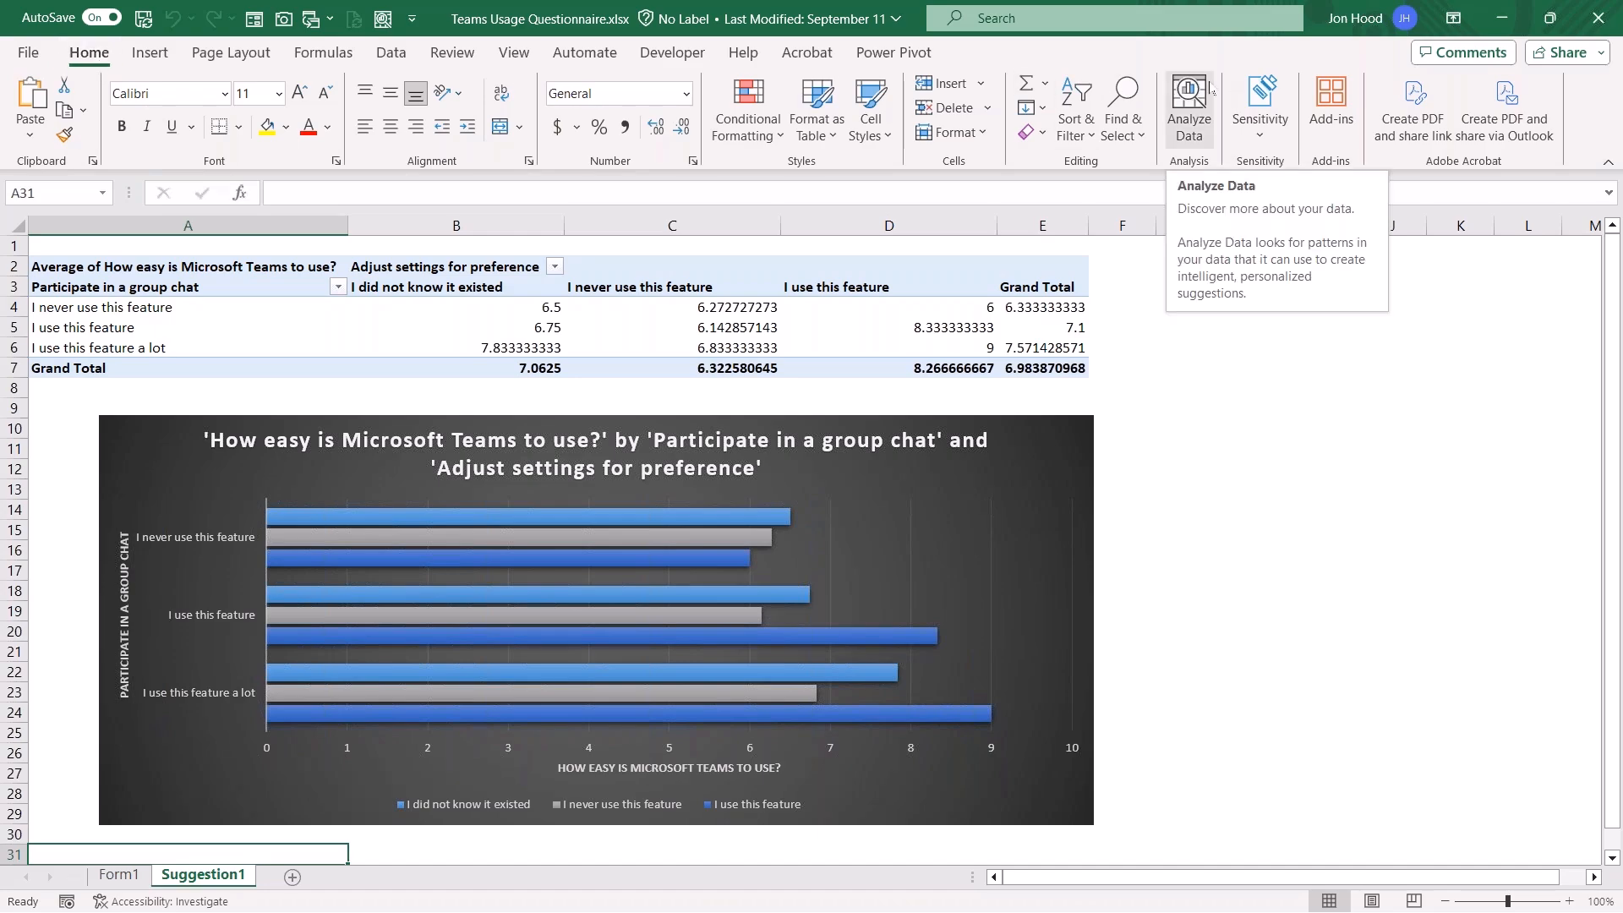
pyautogui.click(514, 448)
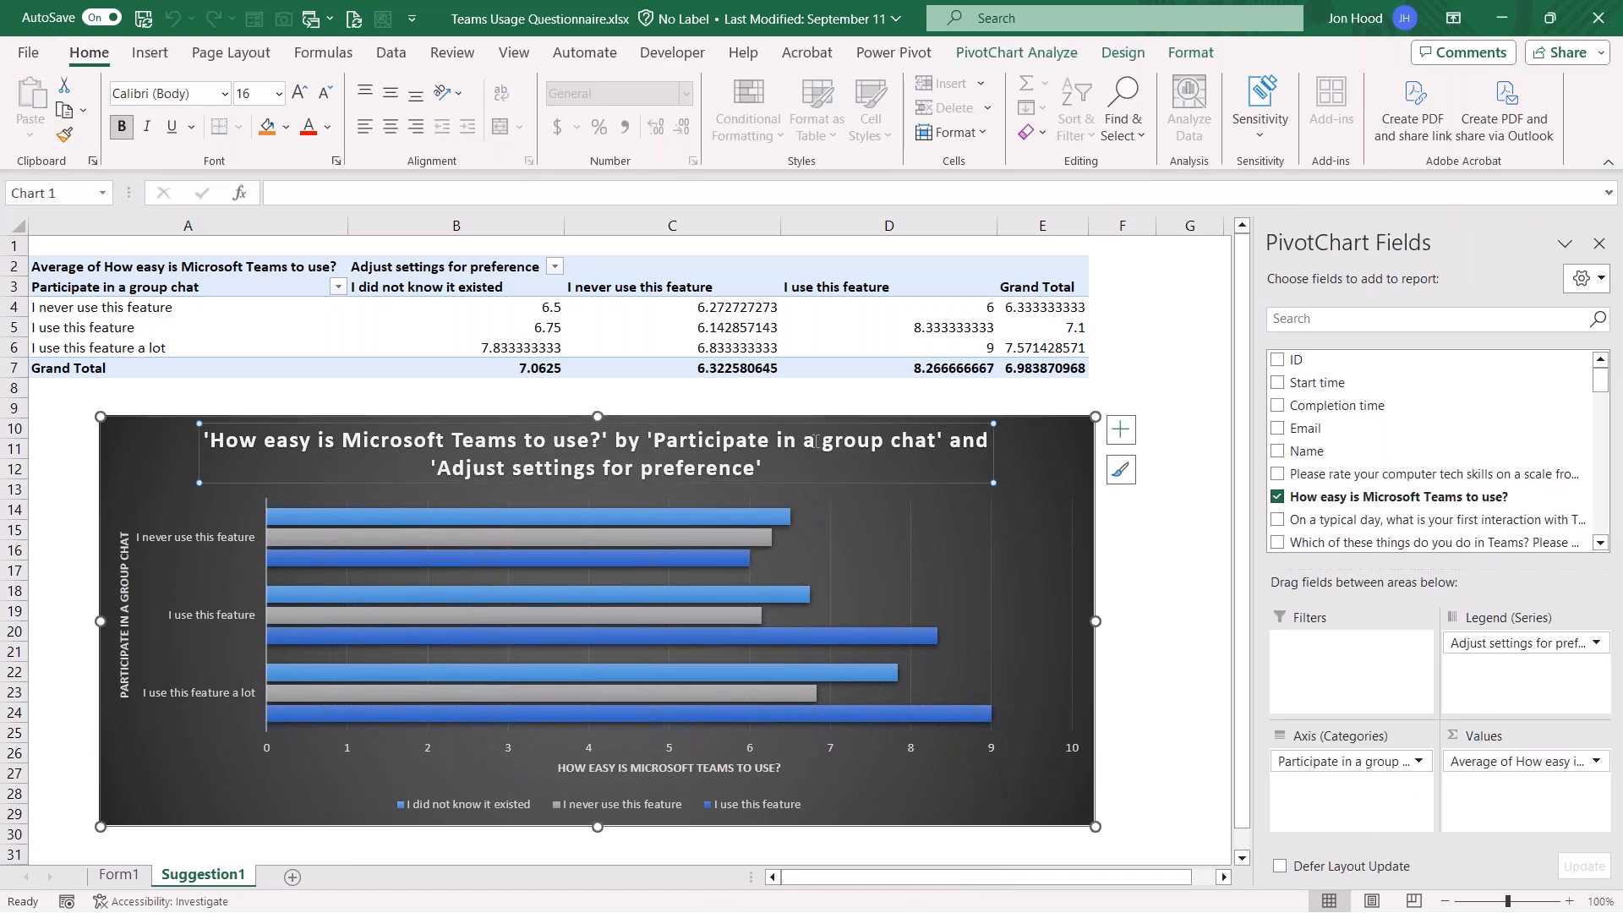
# Step: Inspect the context options for the pivot chart's title and for cell B4 of the pivot table
pyautogui.click(1052, 512)
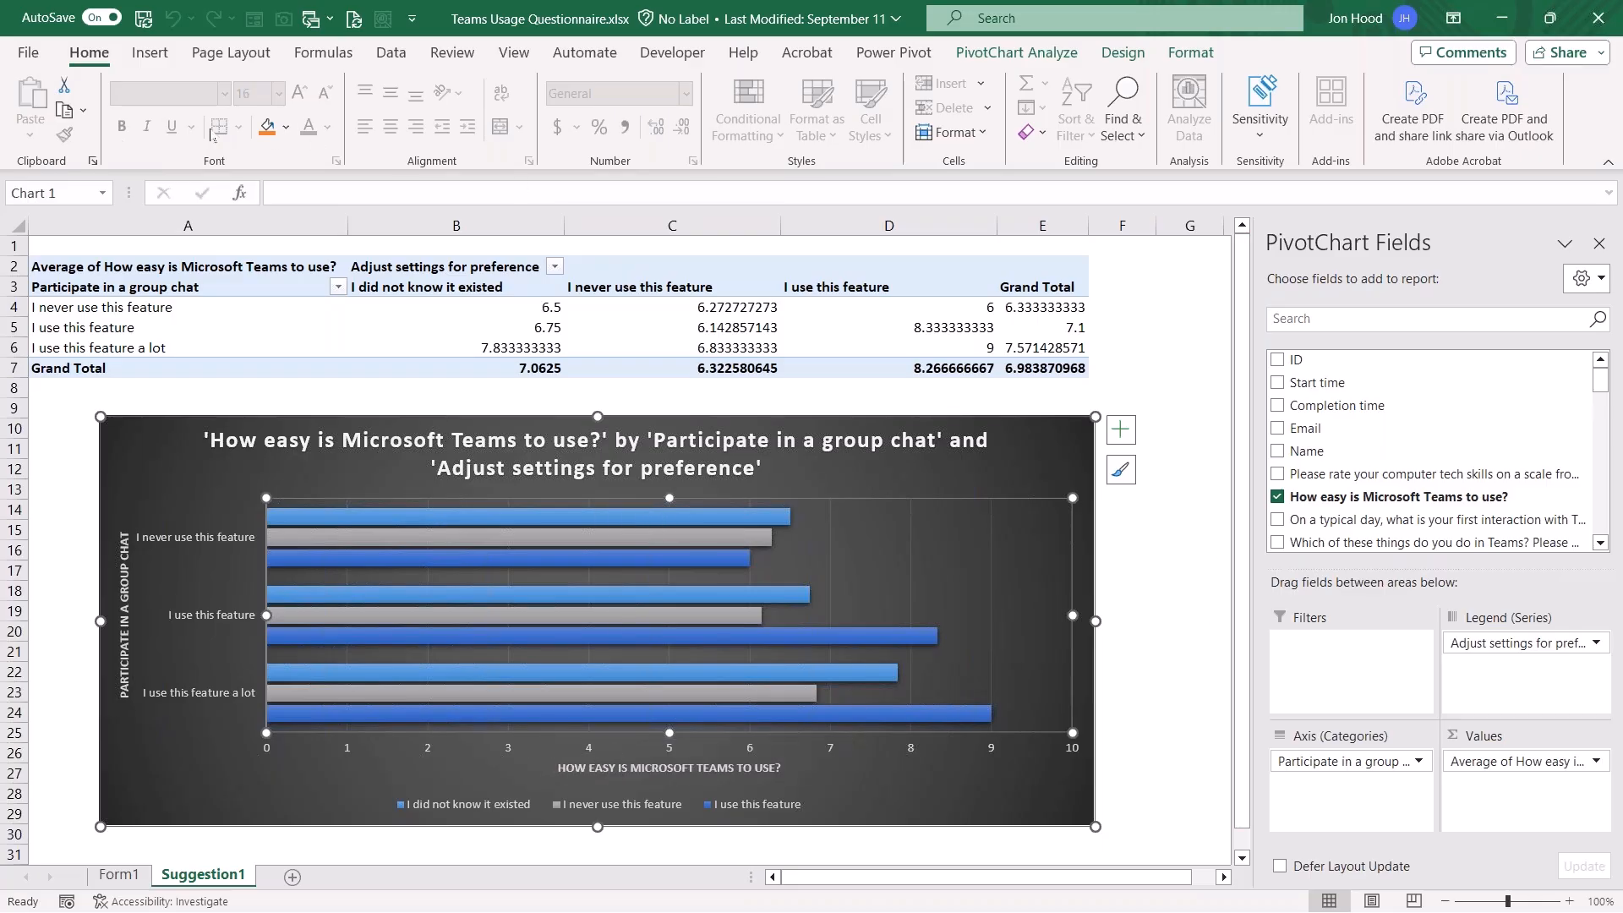
pyautogui.rightClick(374, 434)
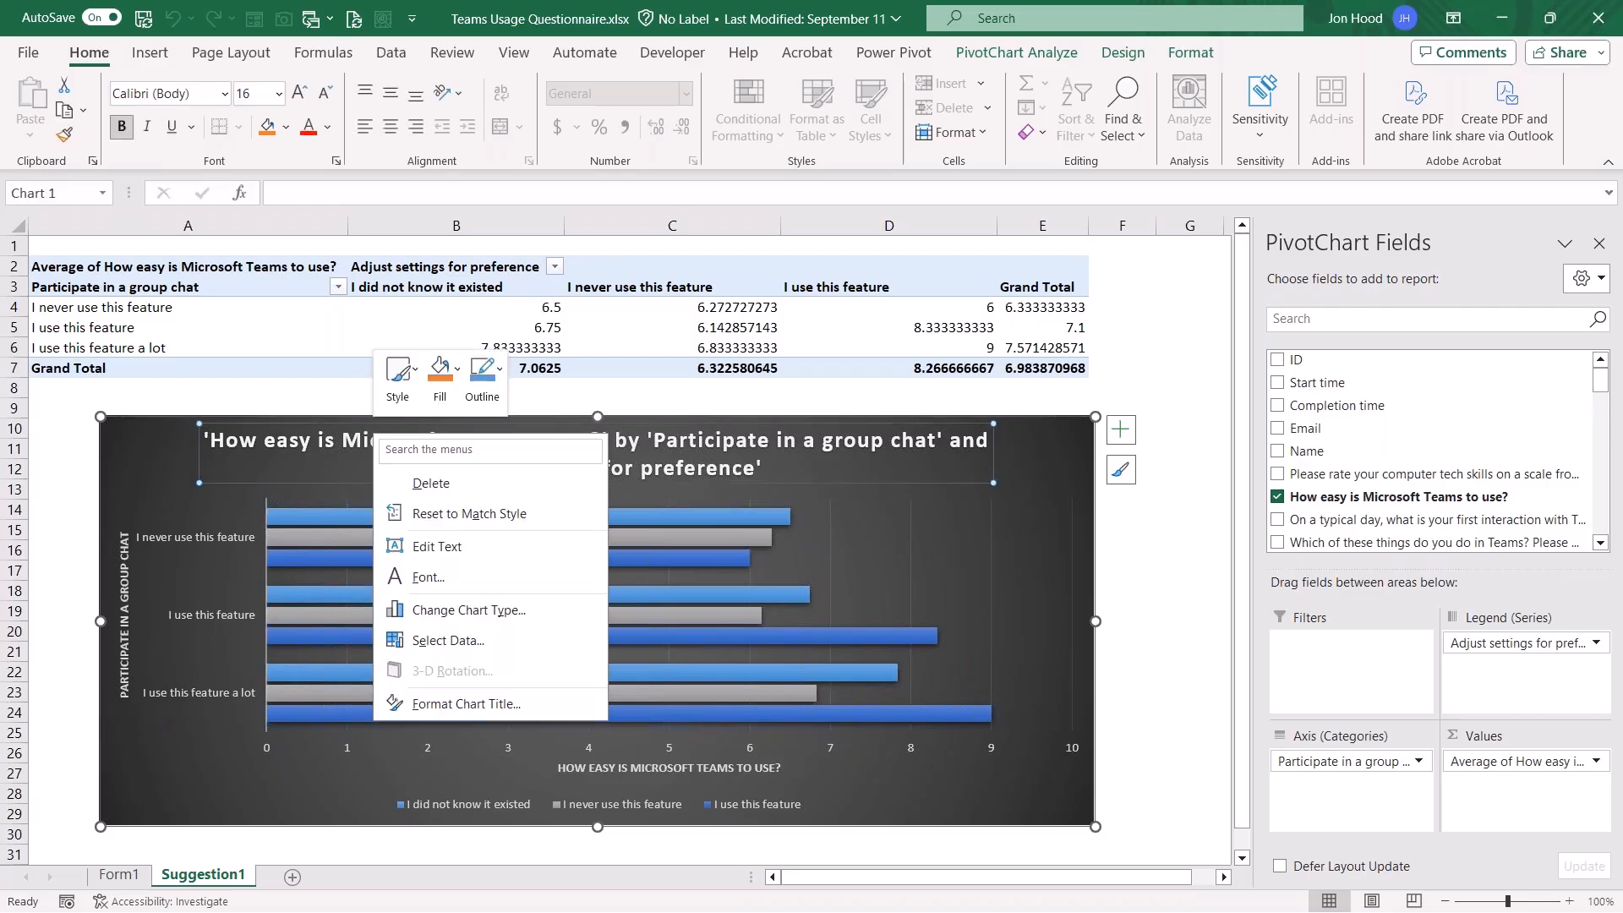
pyautogui.click(369, 315)
pyautogui.rightClick(370, 314)
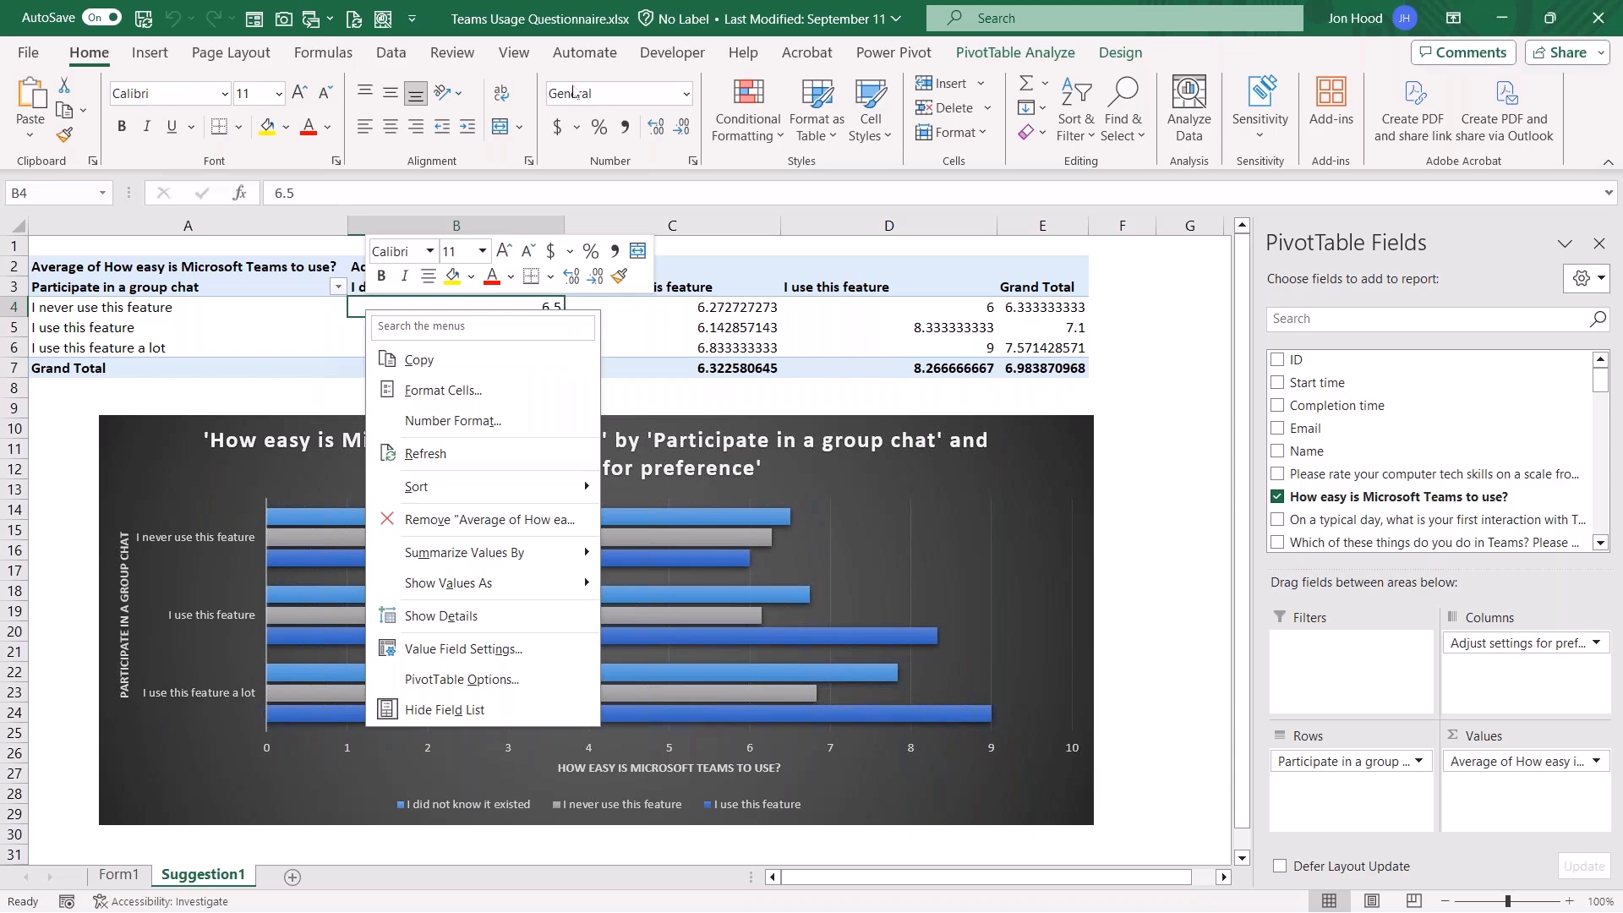
# Step: Leave Excel, close the QR code image, and return to the Feedback Form's questions in Forms
pyautogui.click(1510, 20)
pyautogui.click(1510, 20)
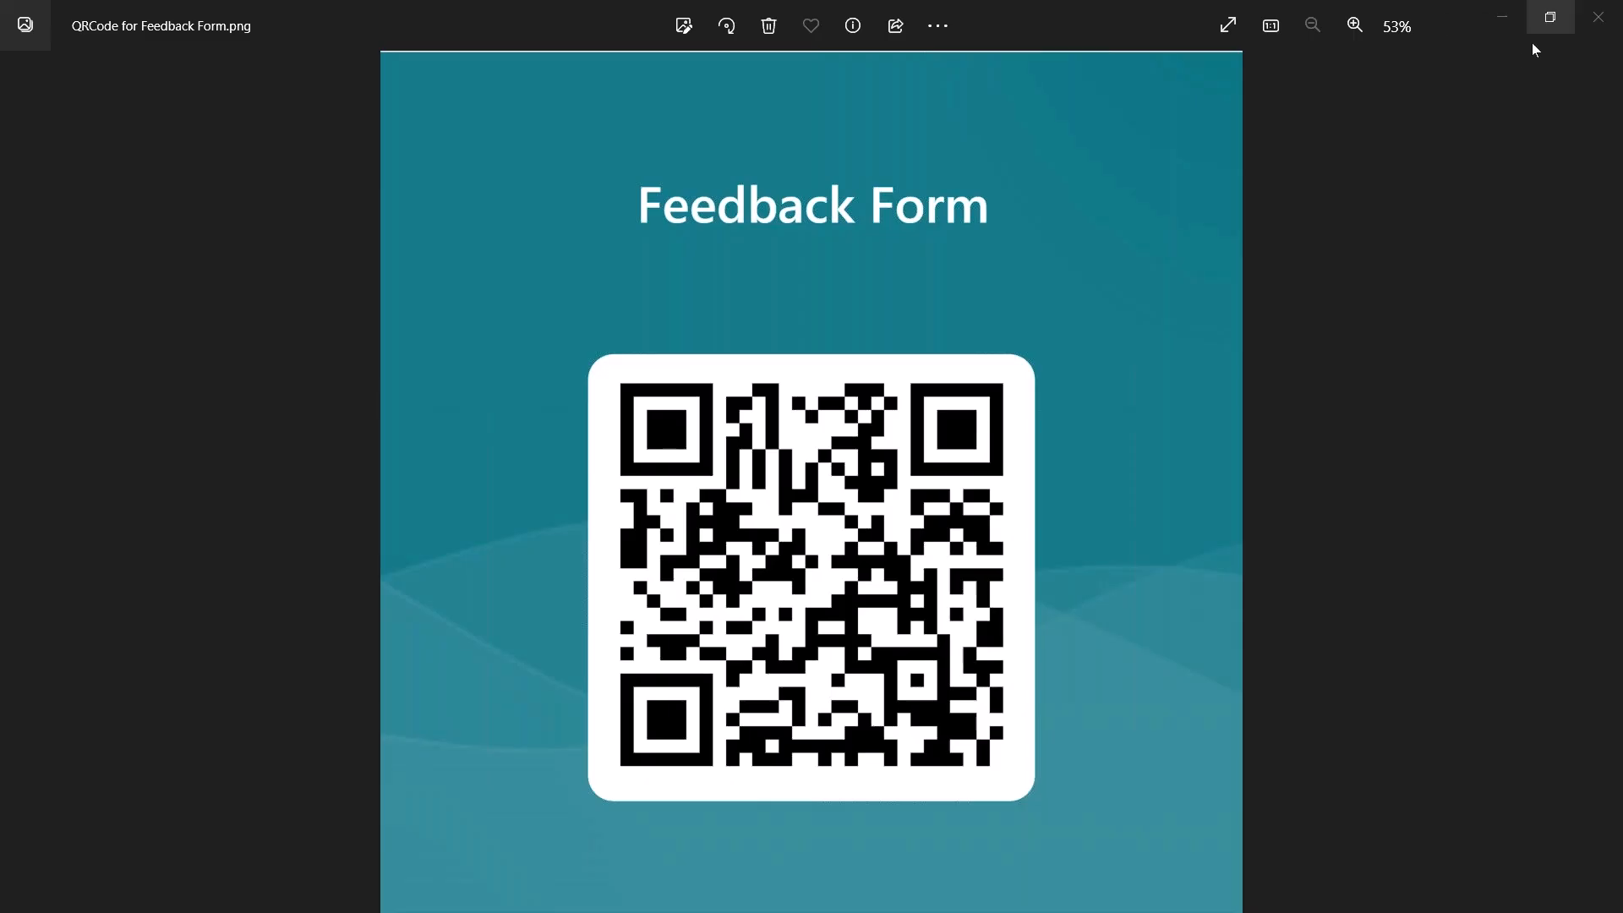
pyautogui.click(1593, 19)
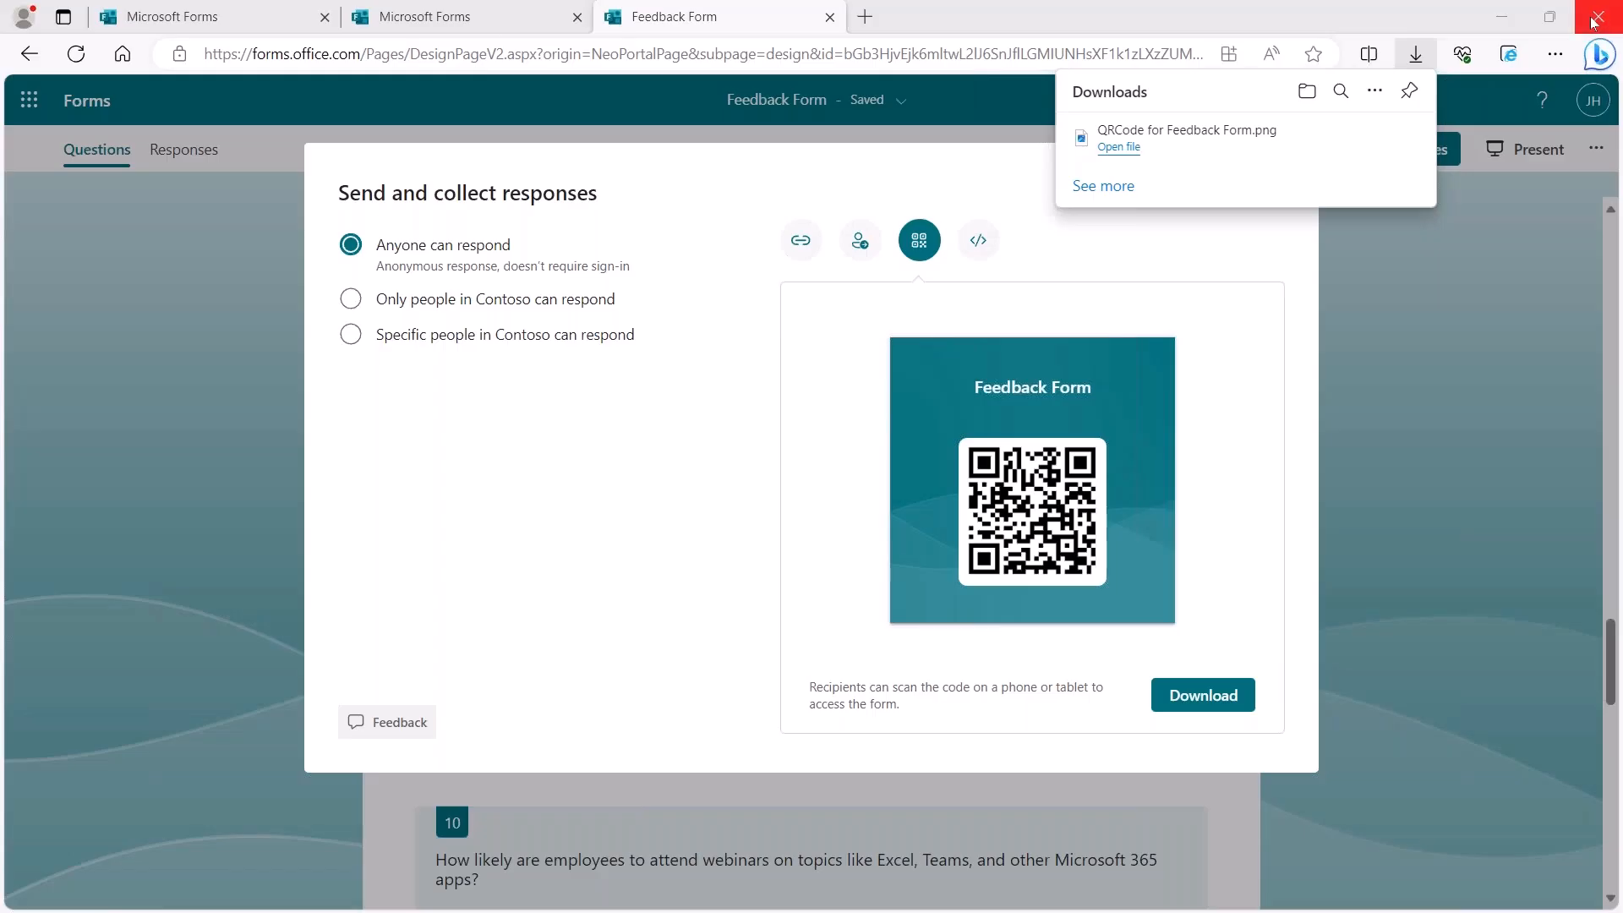
pyautogui.click(1437, 351)
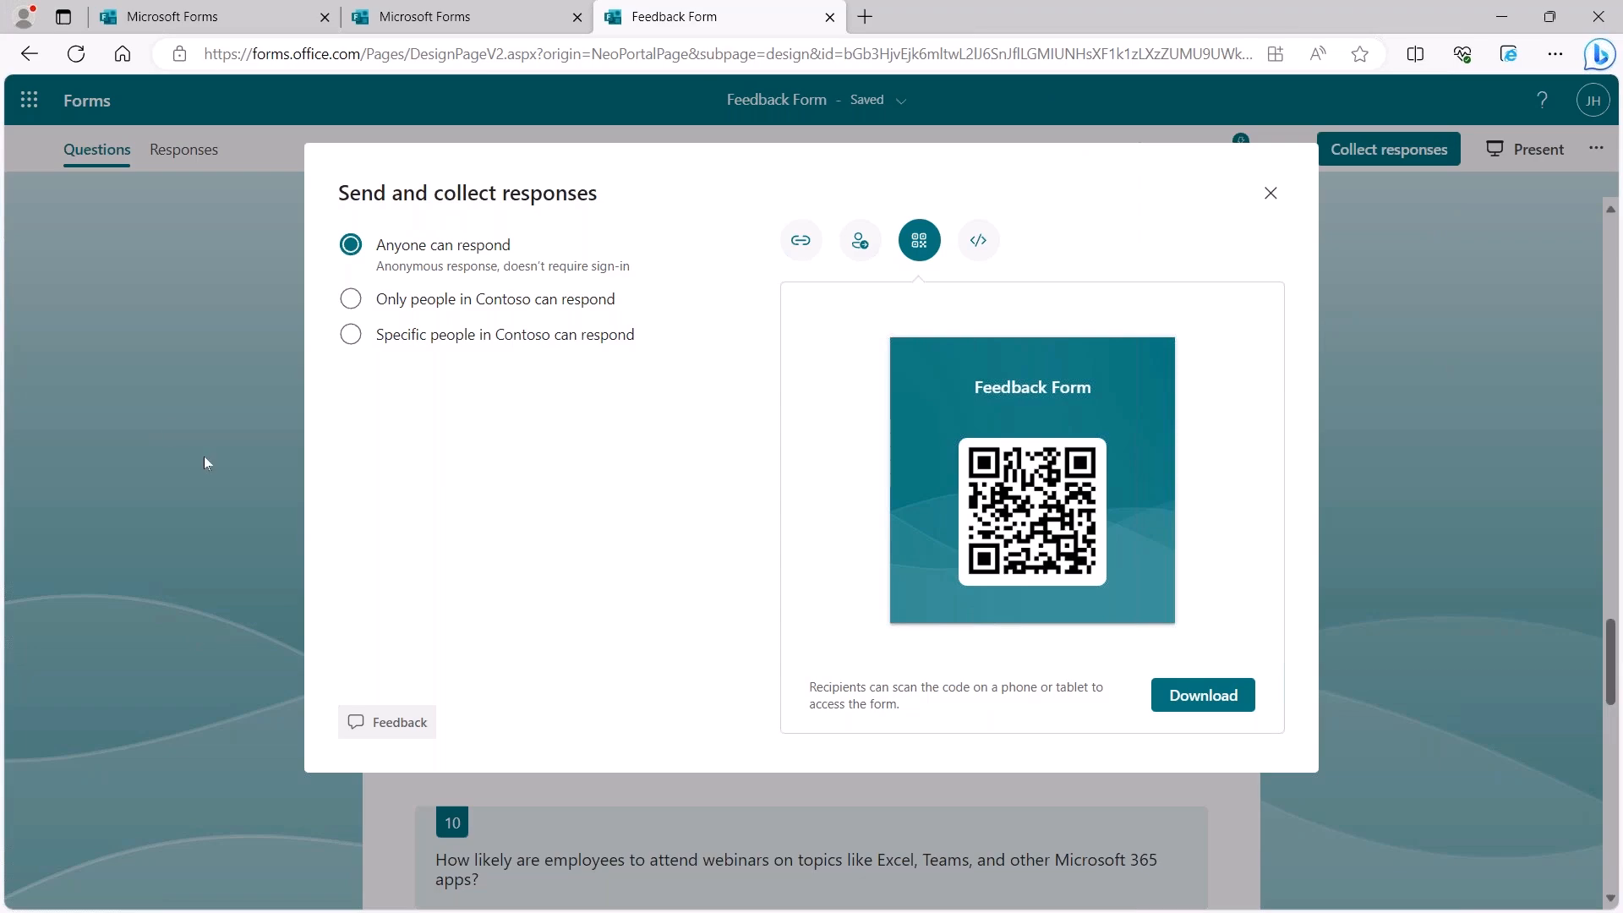
pyautogui.click(1271, 195)
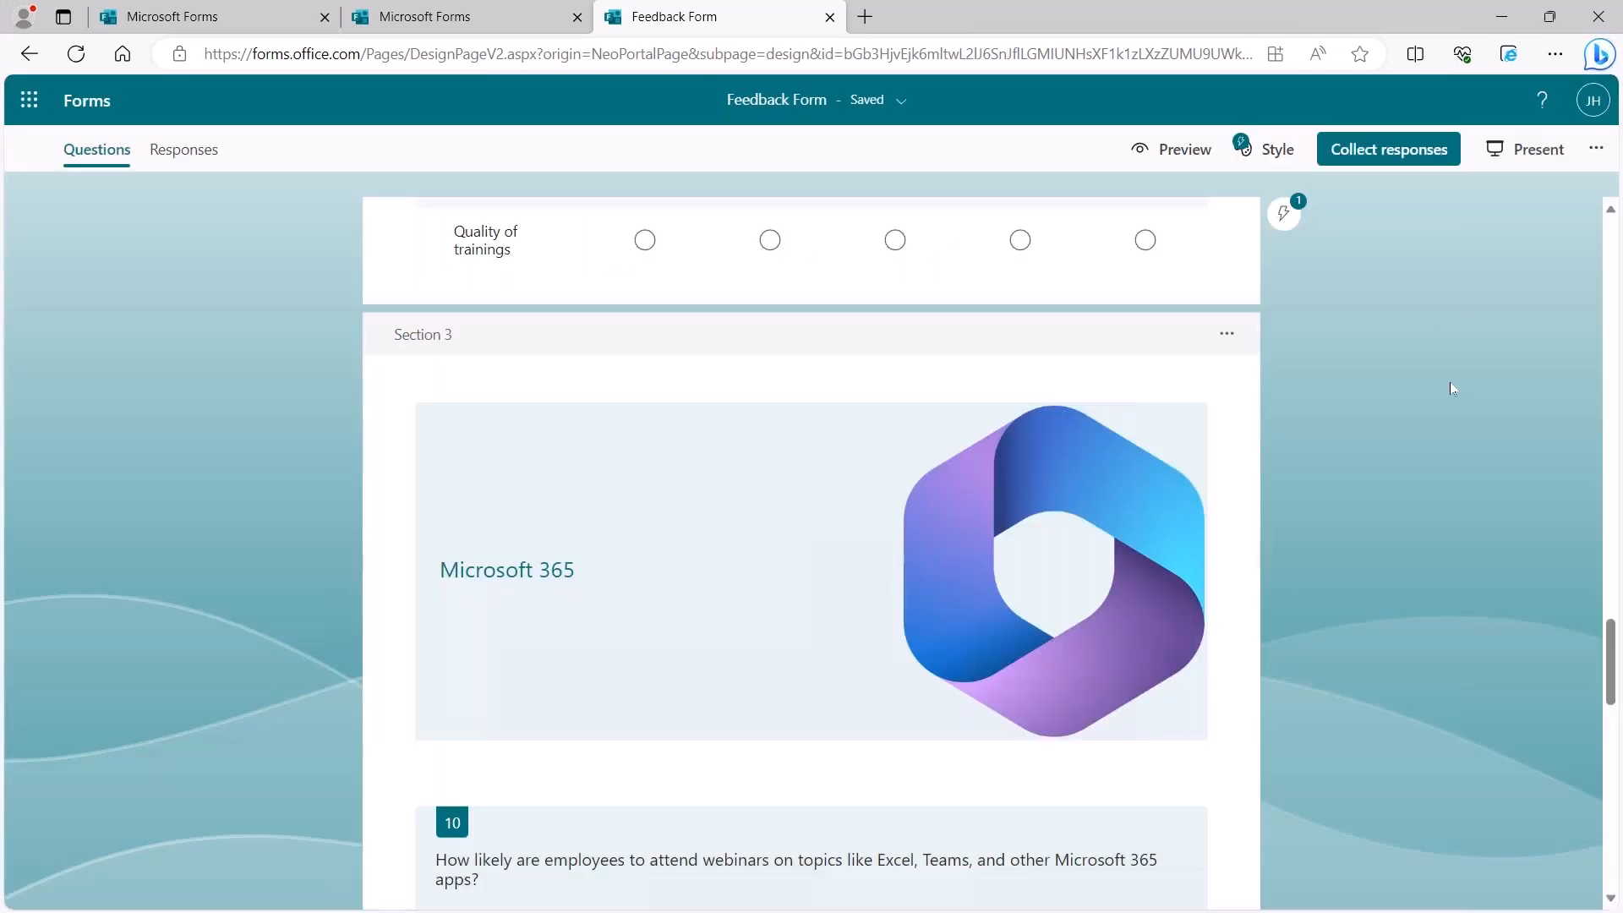
# Step: Review the Feedback Form's questions from Section 1 through the end of Section 4
pyautogui.scroll(10, 131, 387)
pyautogui.scroll(15, 1423, 439)
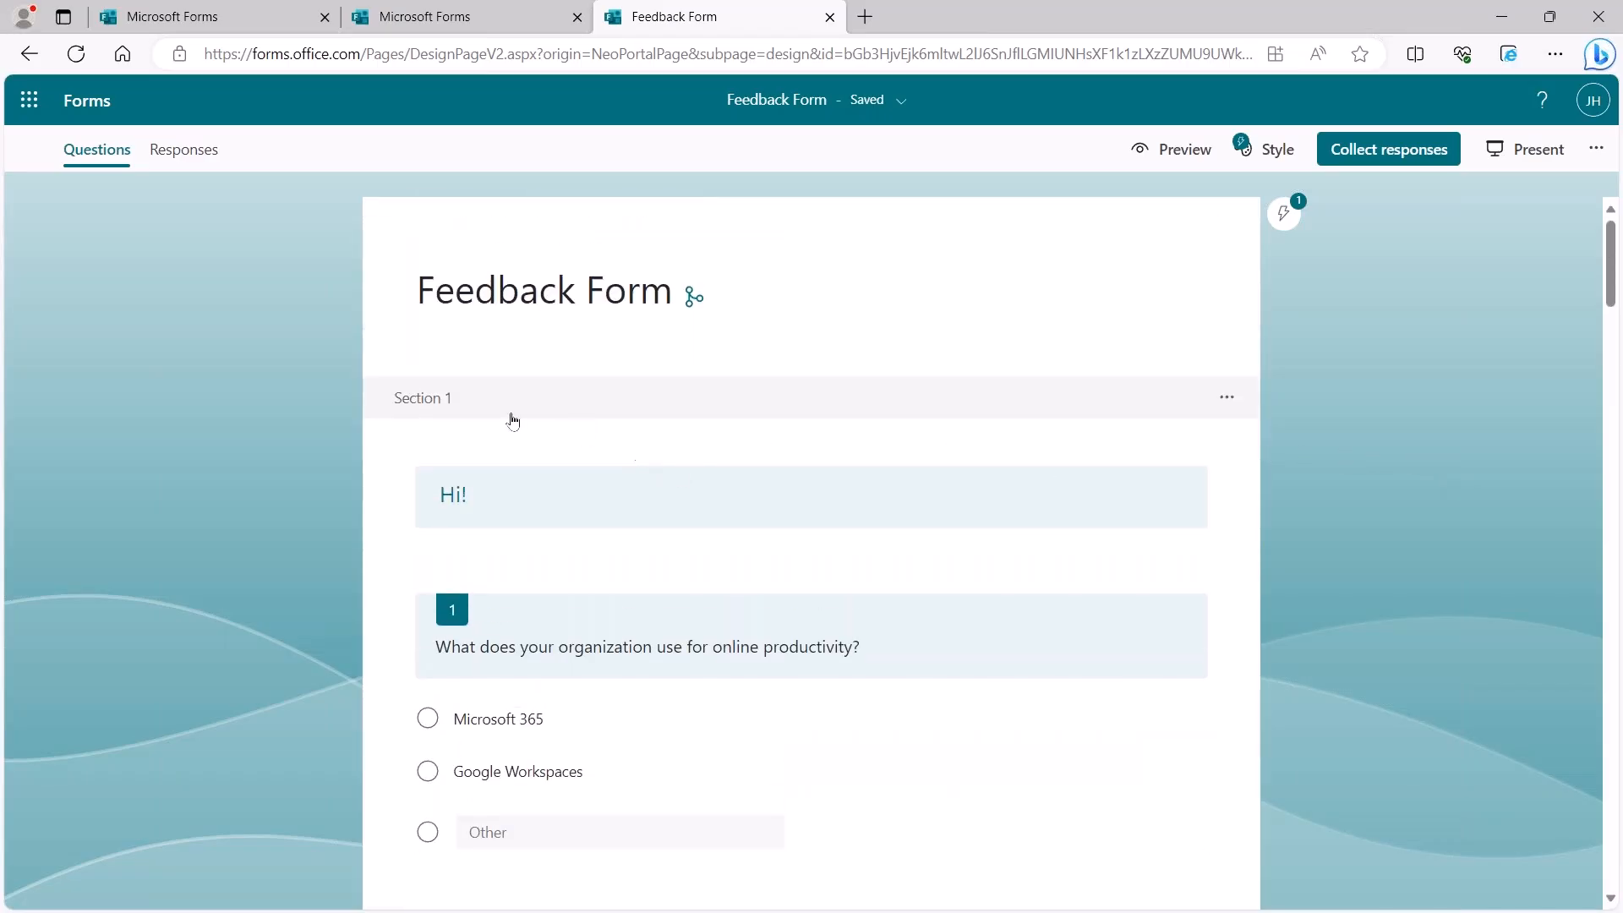
pyautogui.scroll(-10, 587, 423)
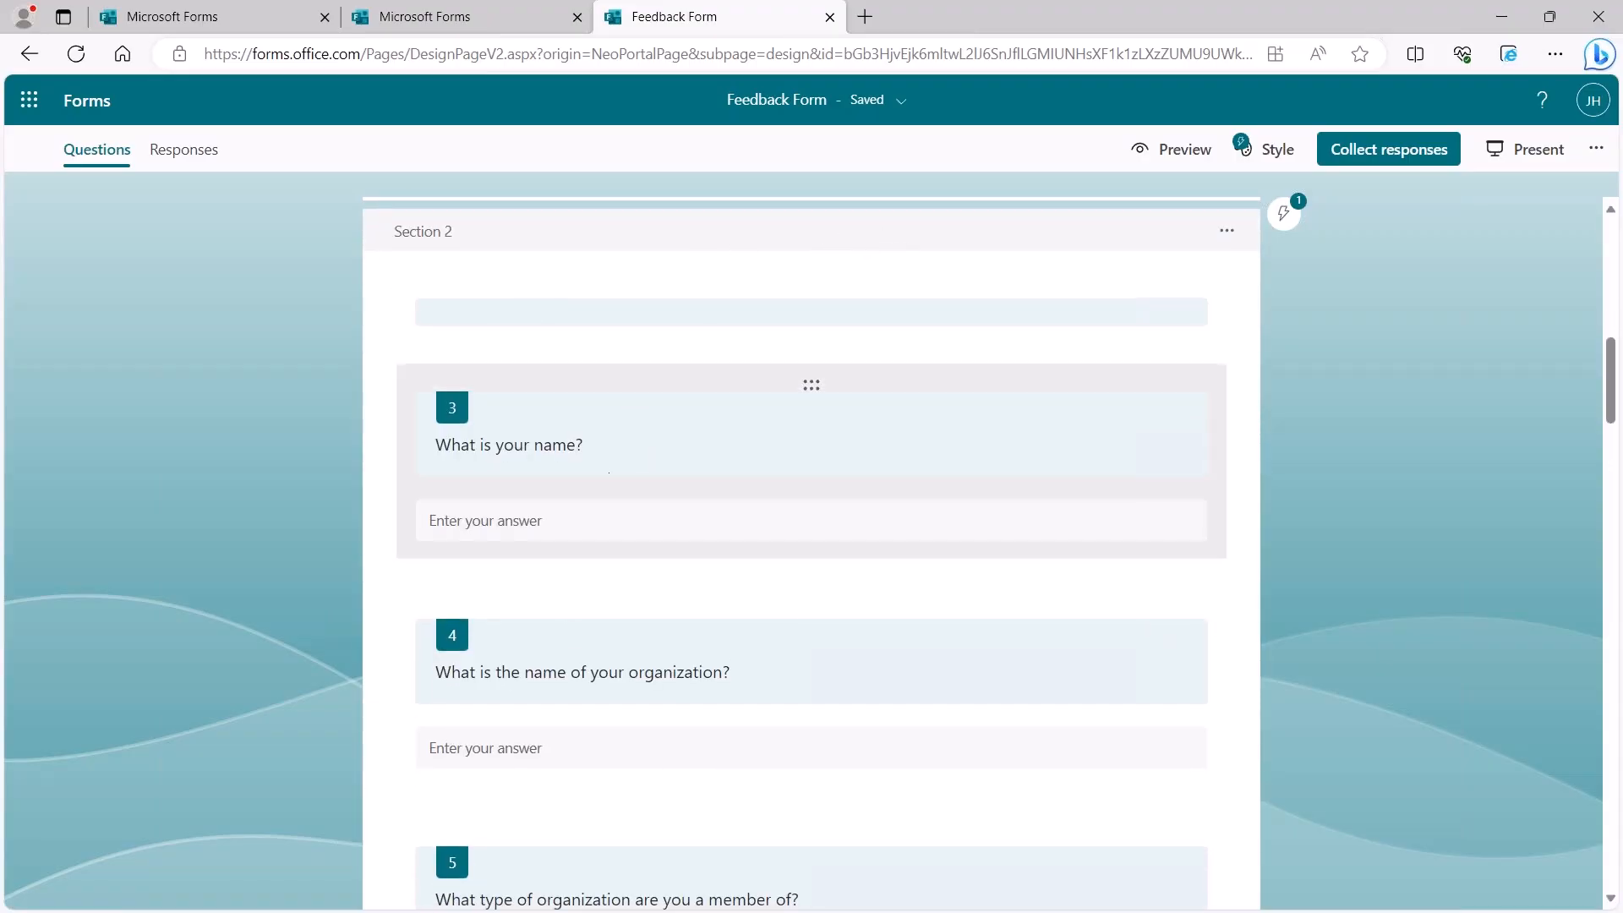
pyautogui.scroll(-10, 567, 660)
pyautogui.scroll(-12, 575, 640)
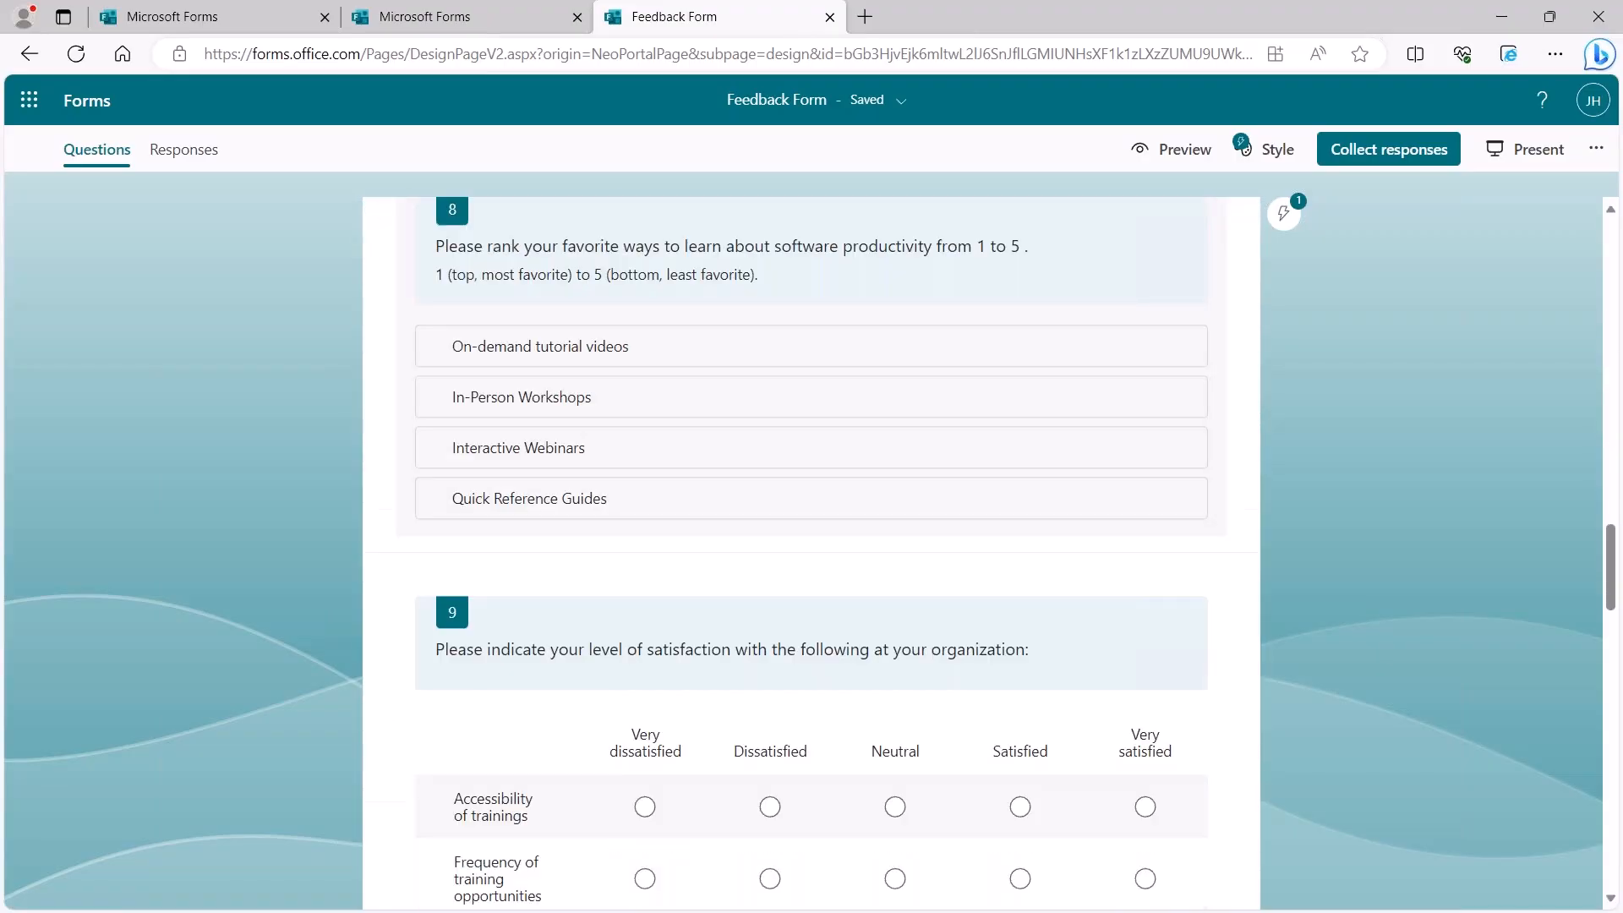
pyautogui.scroll(-3, 1059, 530)
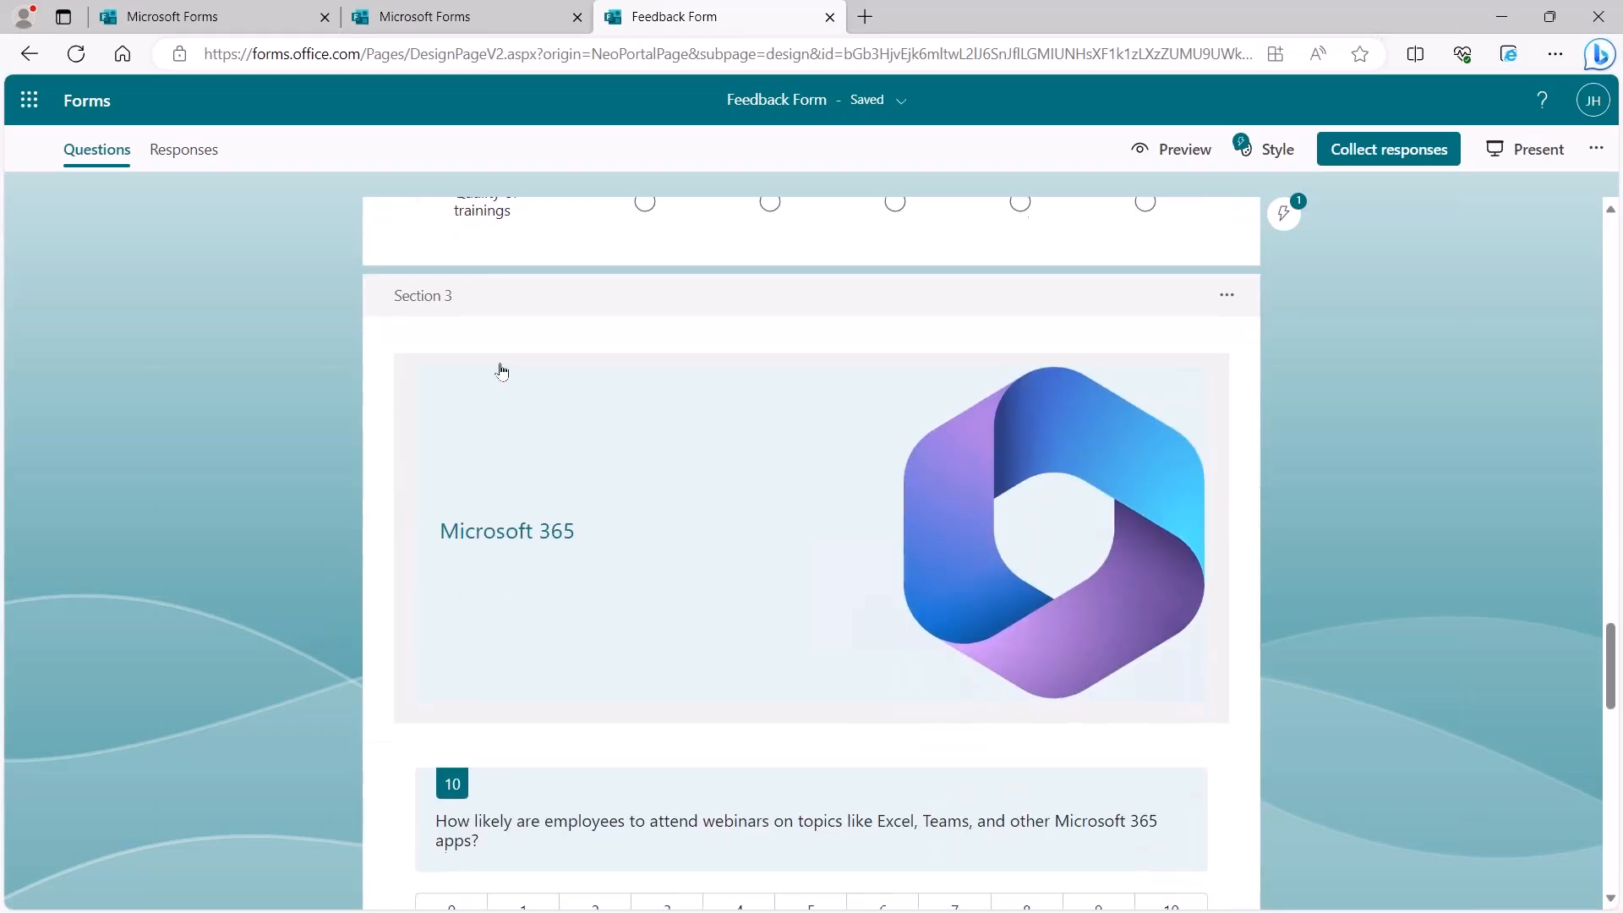
pyautogui.scroll(-8, 1125, 551)
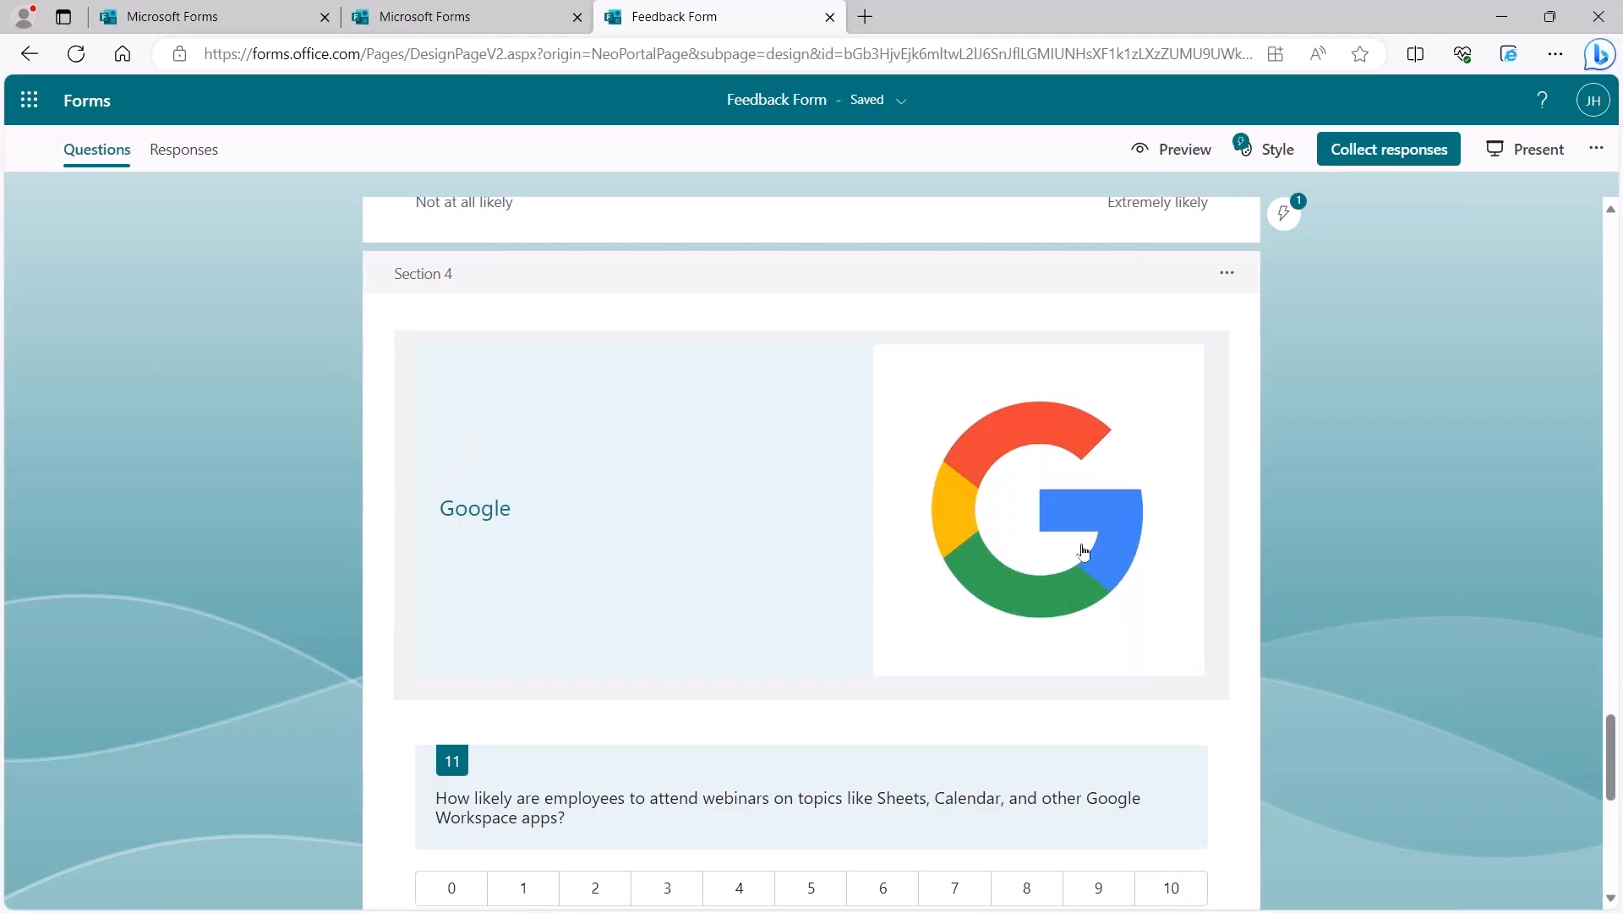
pyautogui.scroll(-8, 870, 534)
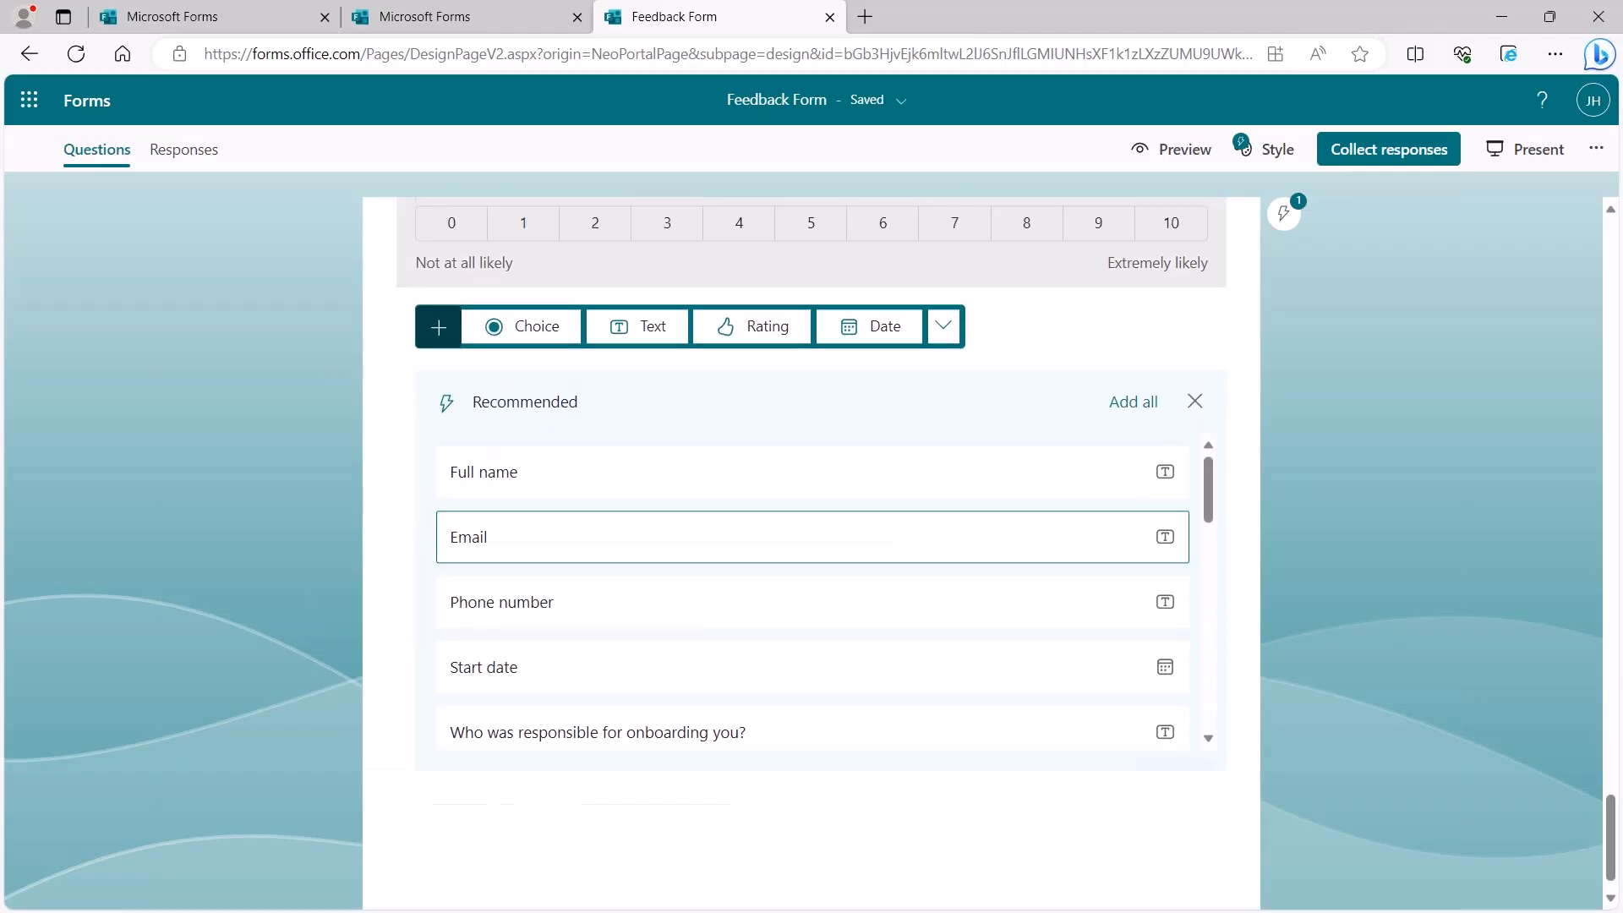
# Step: Look through the list of recommended questions below question 11, including their question types
pyautogui.scroll(6, 859, 592)
pyautogui.scroll(-6, 860, 598)
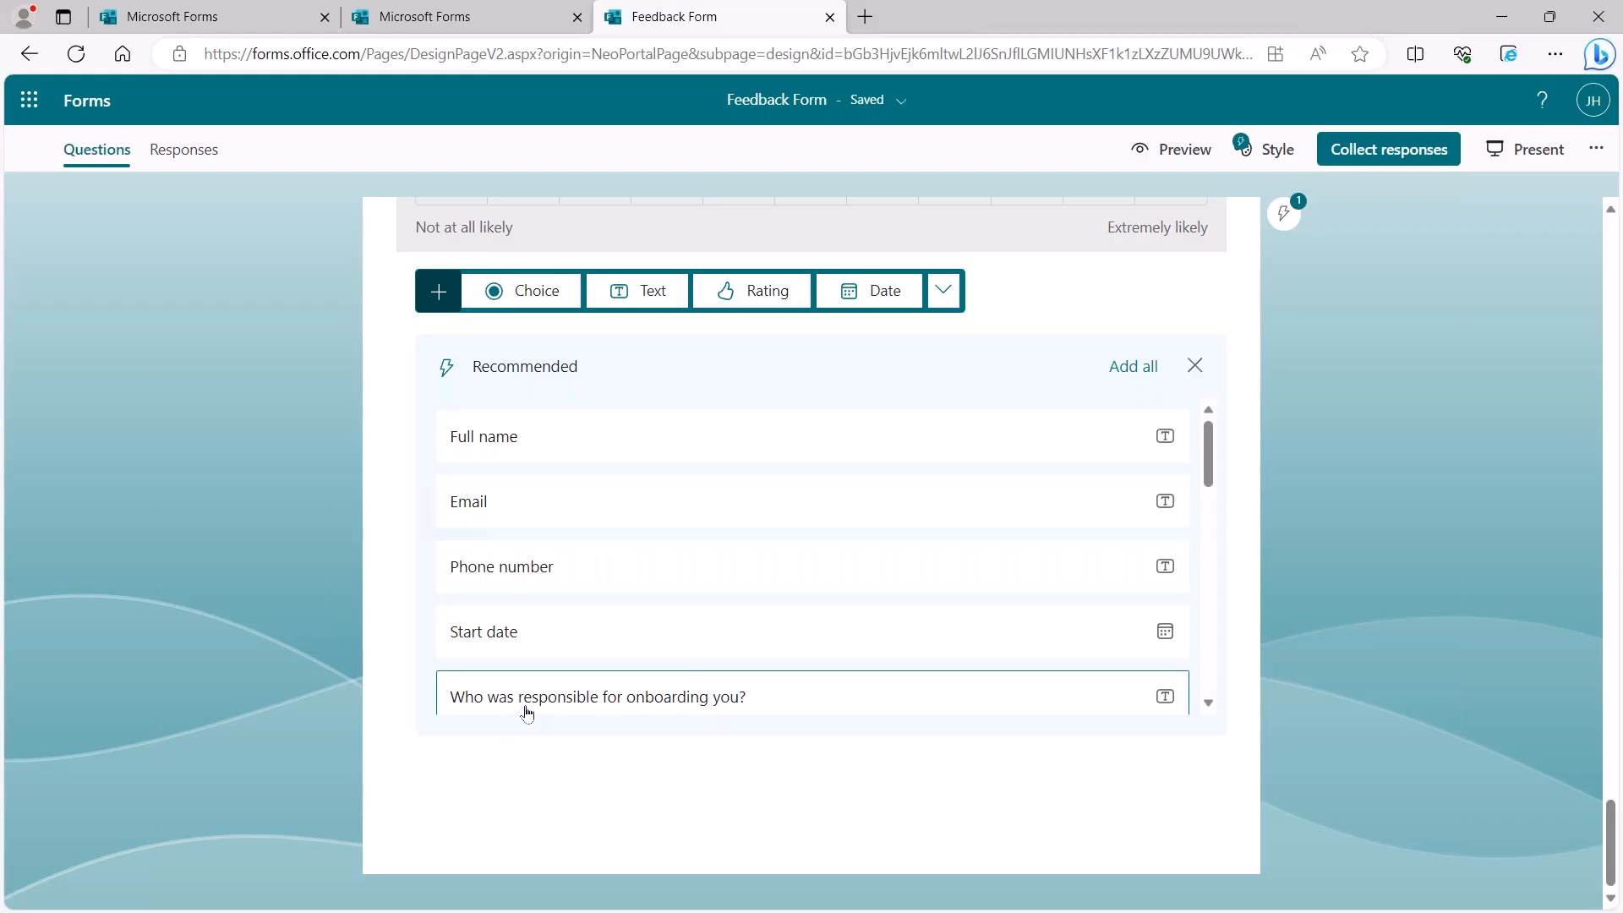
pyautogui.scroll(-1, 706, 676)
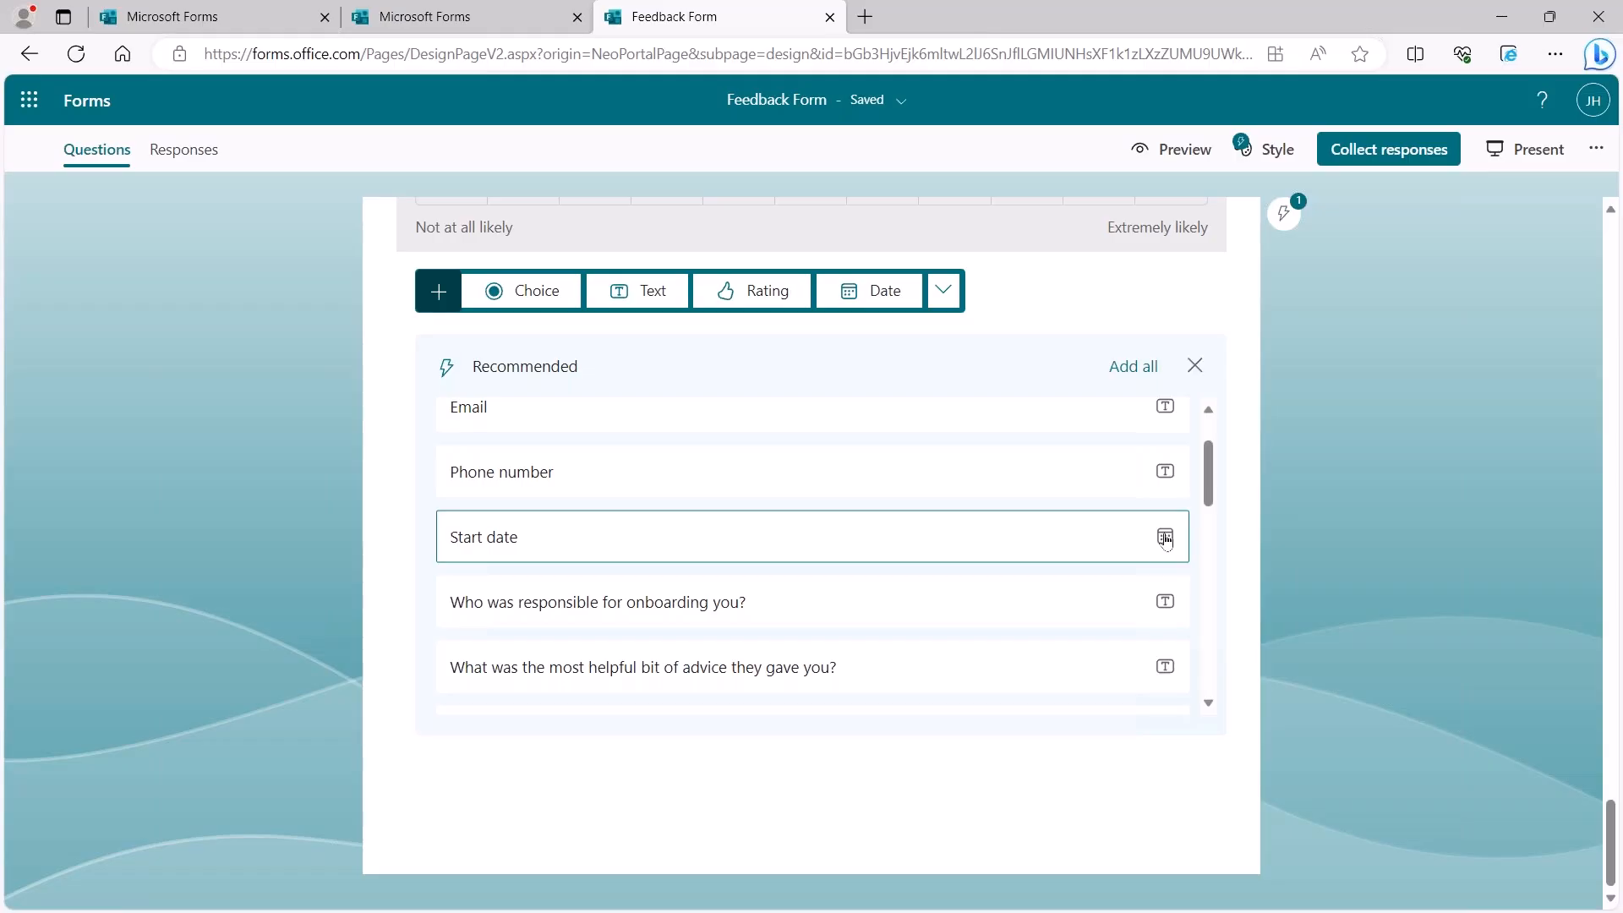
pyautogui.scroll(-1, 1164, 545)
pyautogui.scroll(-4, 1163, 558)
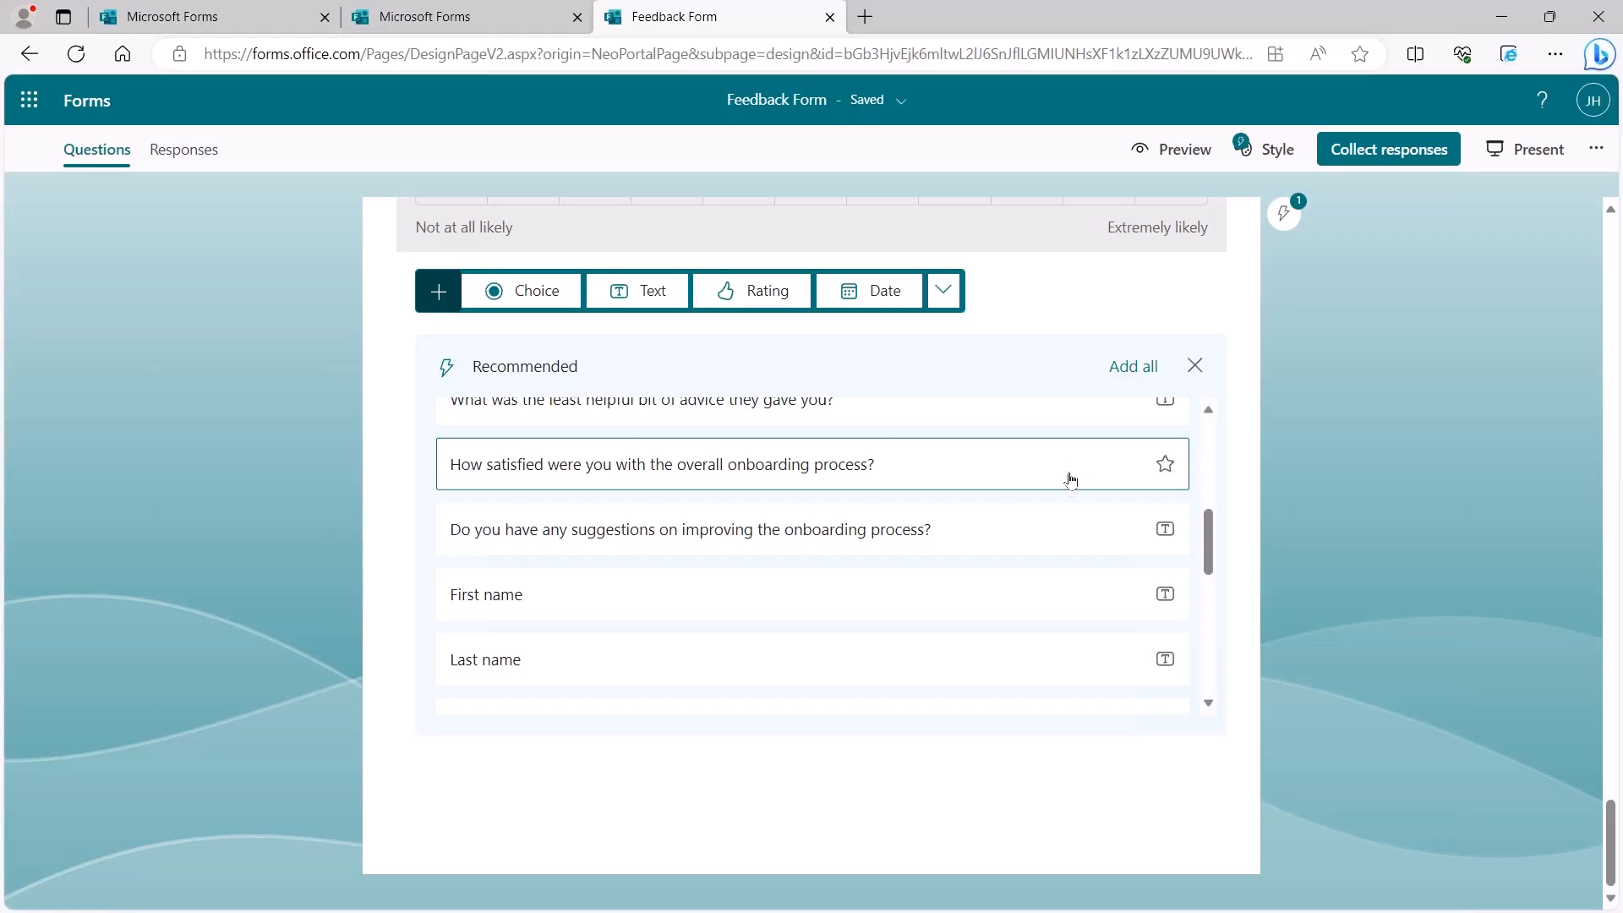
pyautogui.scroll(-5, 1112, 511)
pyautogui.scroll(-3, 786, 551)
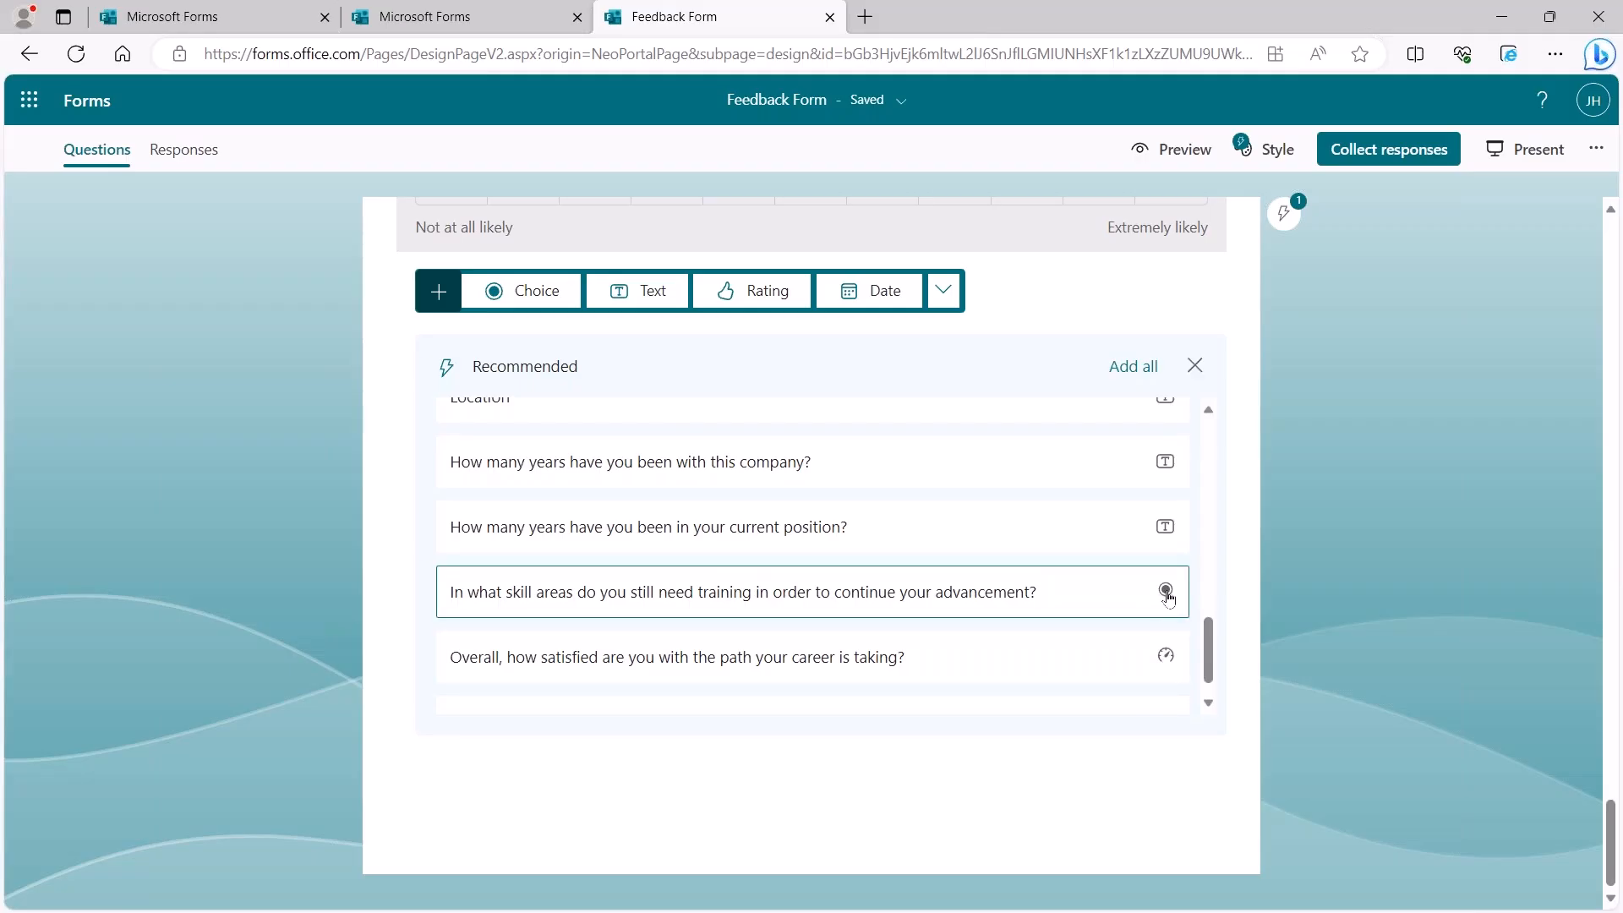
pyautogui.scroll(-1, 1167, 593)
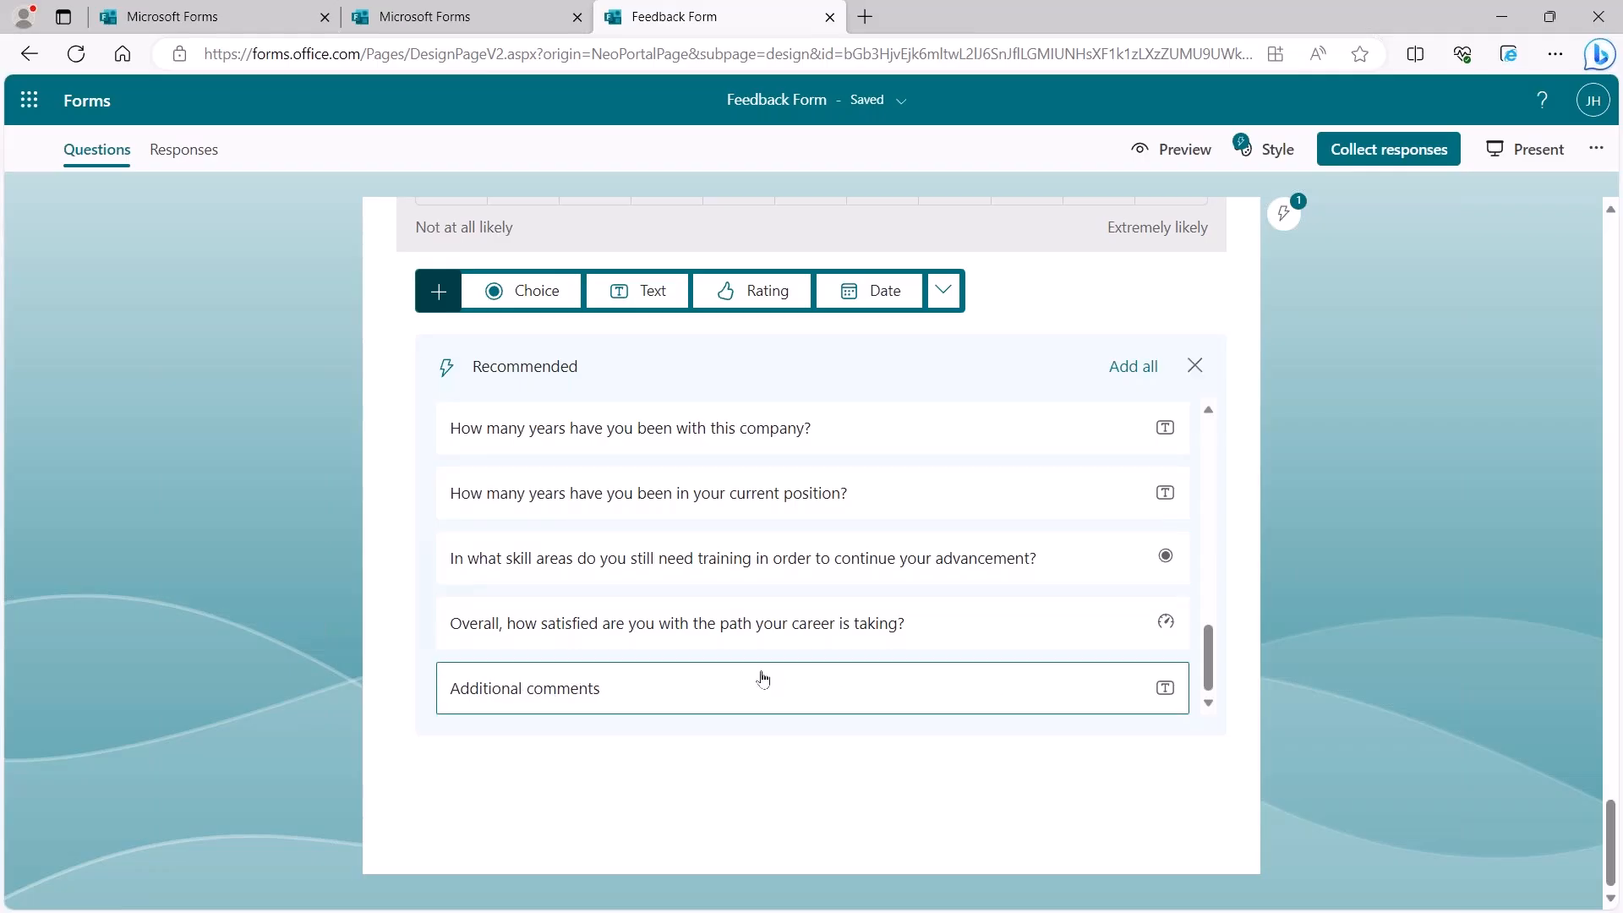
pyautogui.scroll(5, 667, 672)
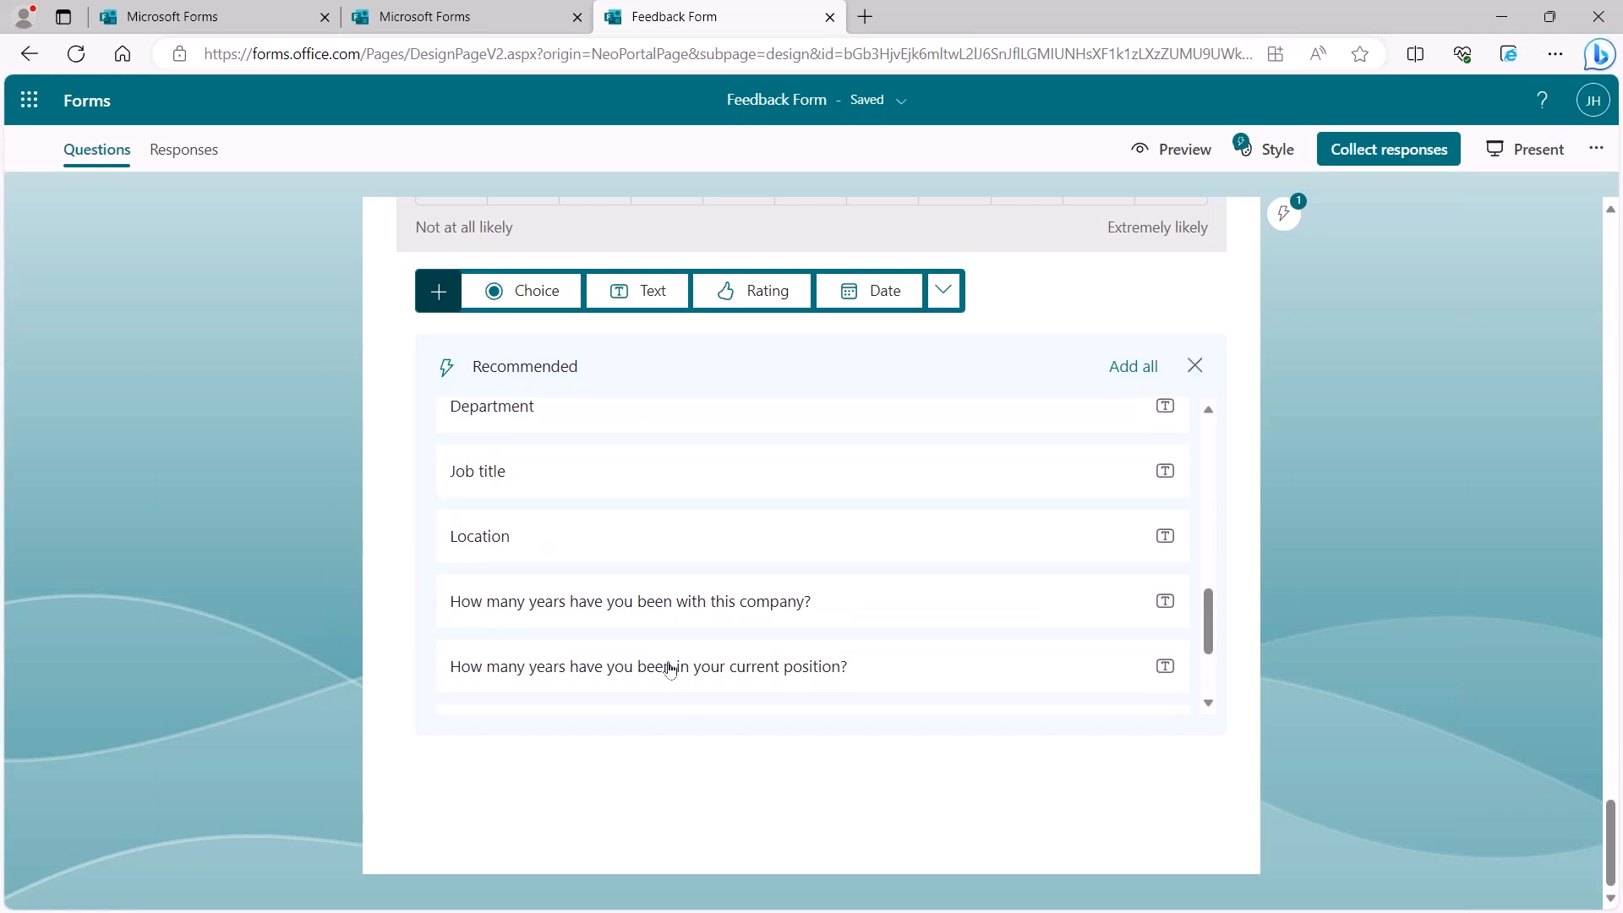
pyautogui.scroll(10, 667, 610)
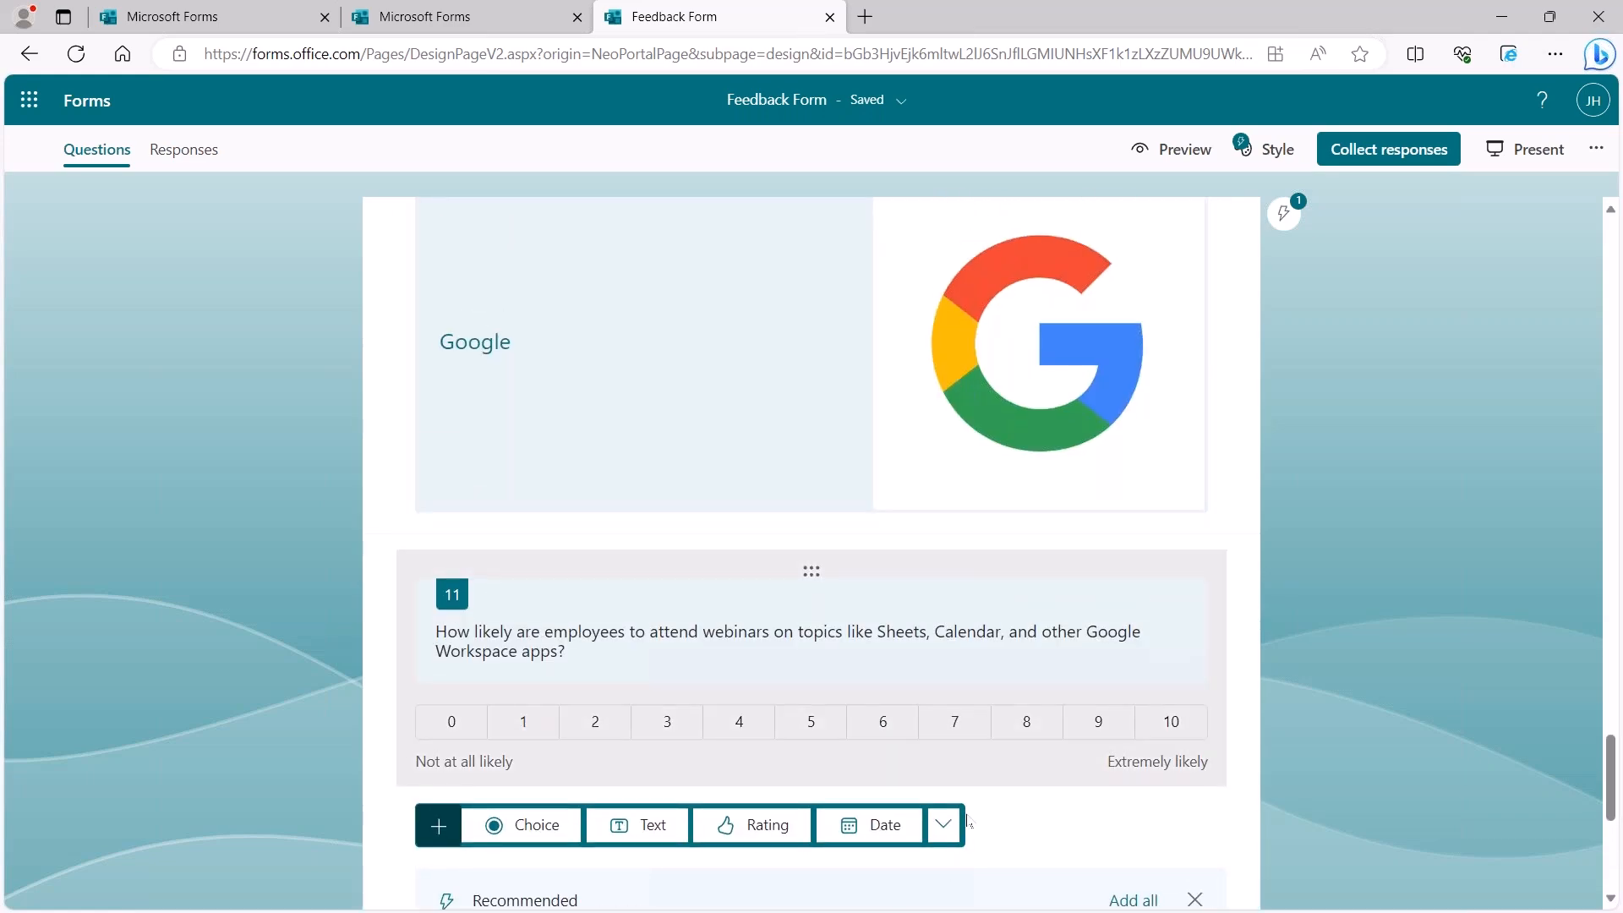
# Step: Check the additional question types including Upload File, and set the form's response permission to Only people in Contoso can respond
pyautogui.click(944, 832)
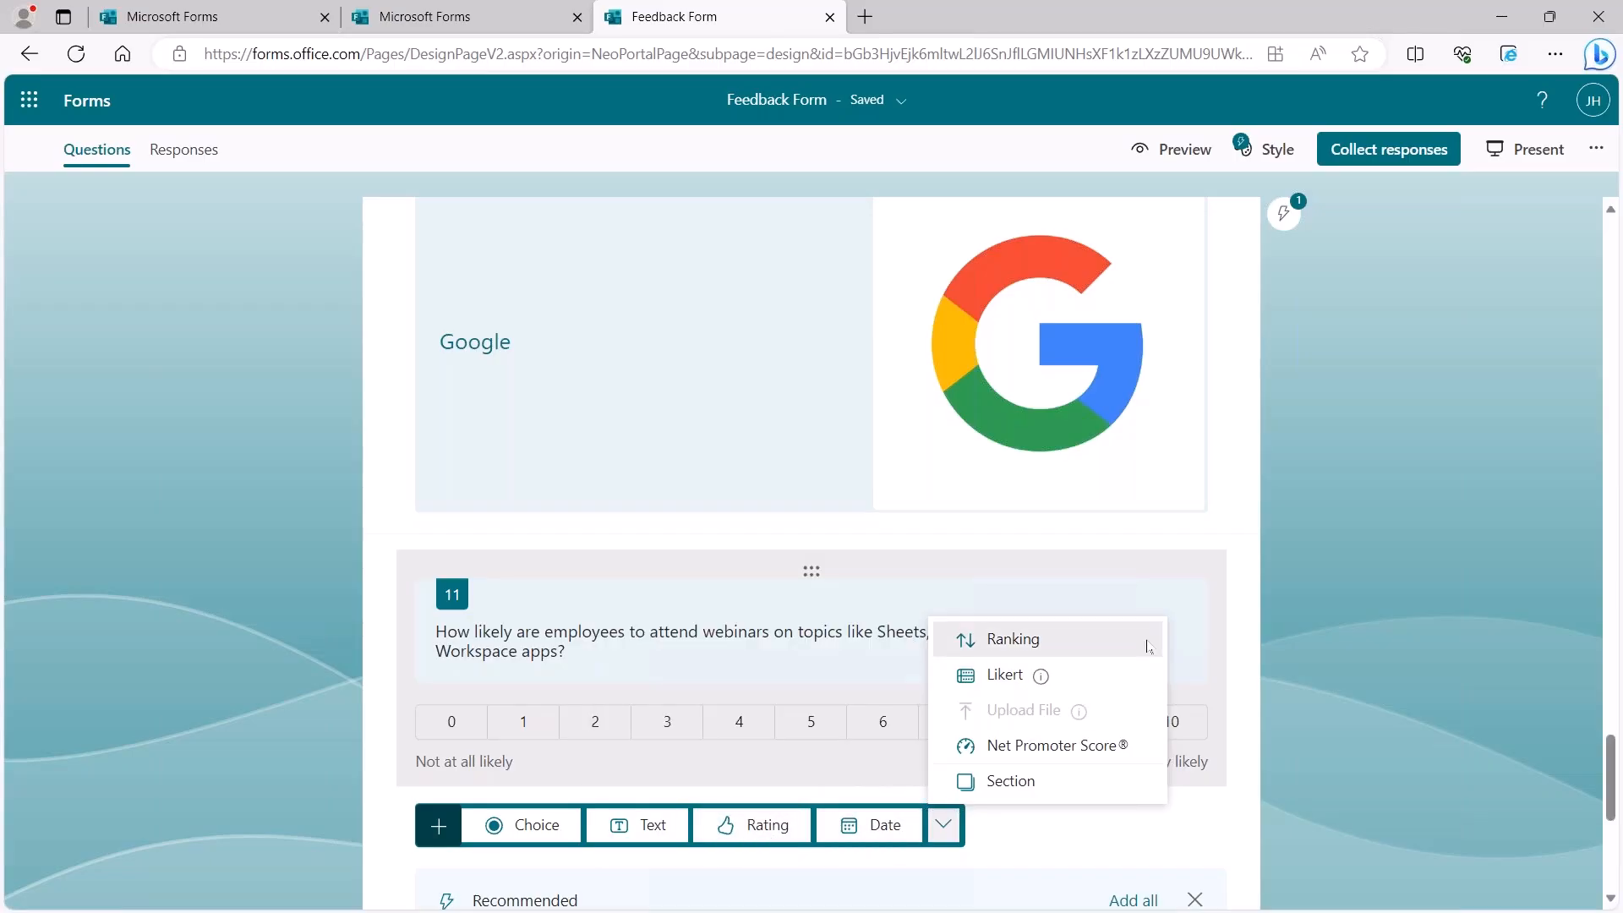
pyautogui.moveTo(1038, 675)
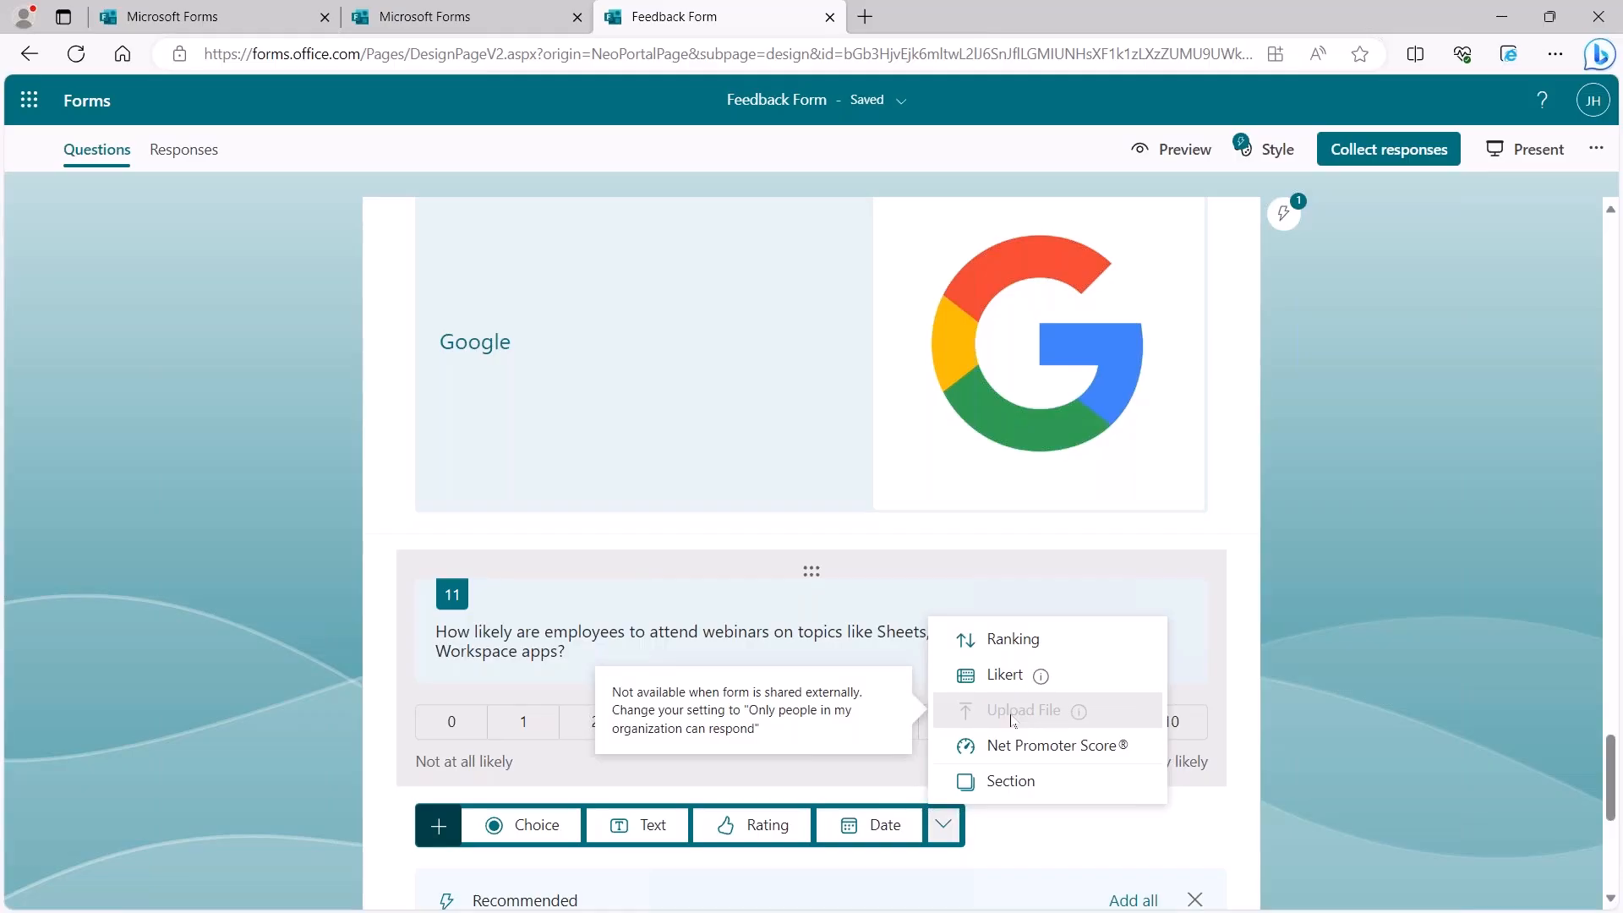
pyautogui.click(1596, 149)
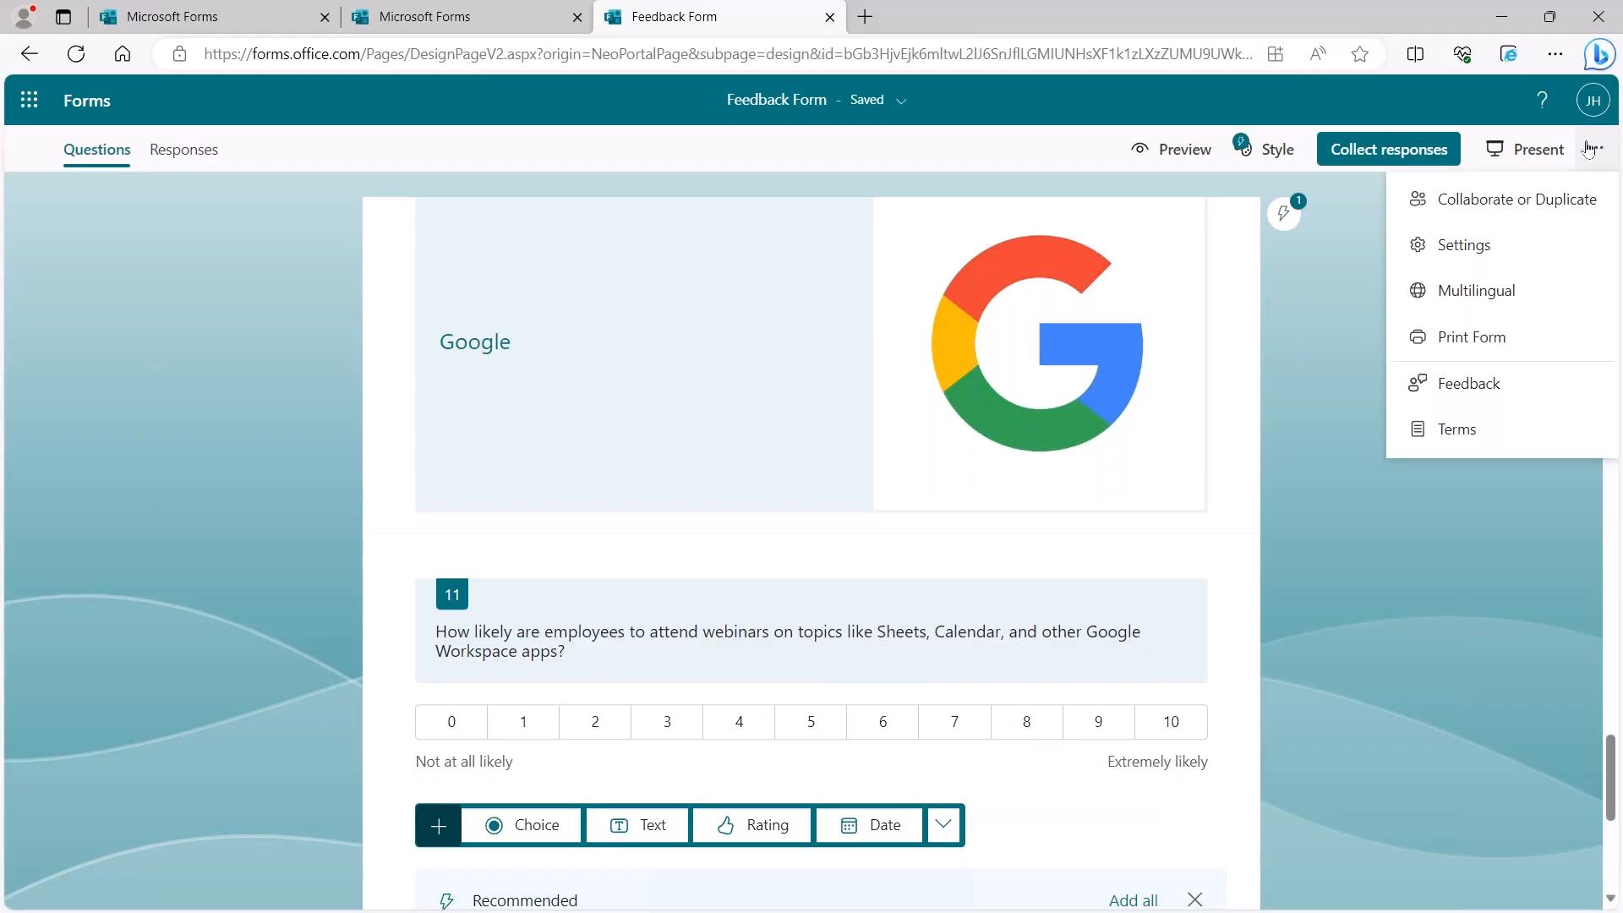
pyautogui.click(1465, 258)
pyautogui.click(1255, 352)
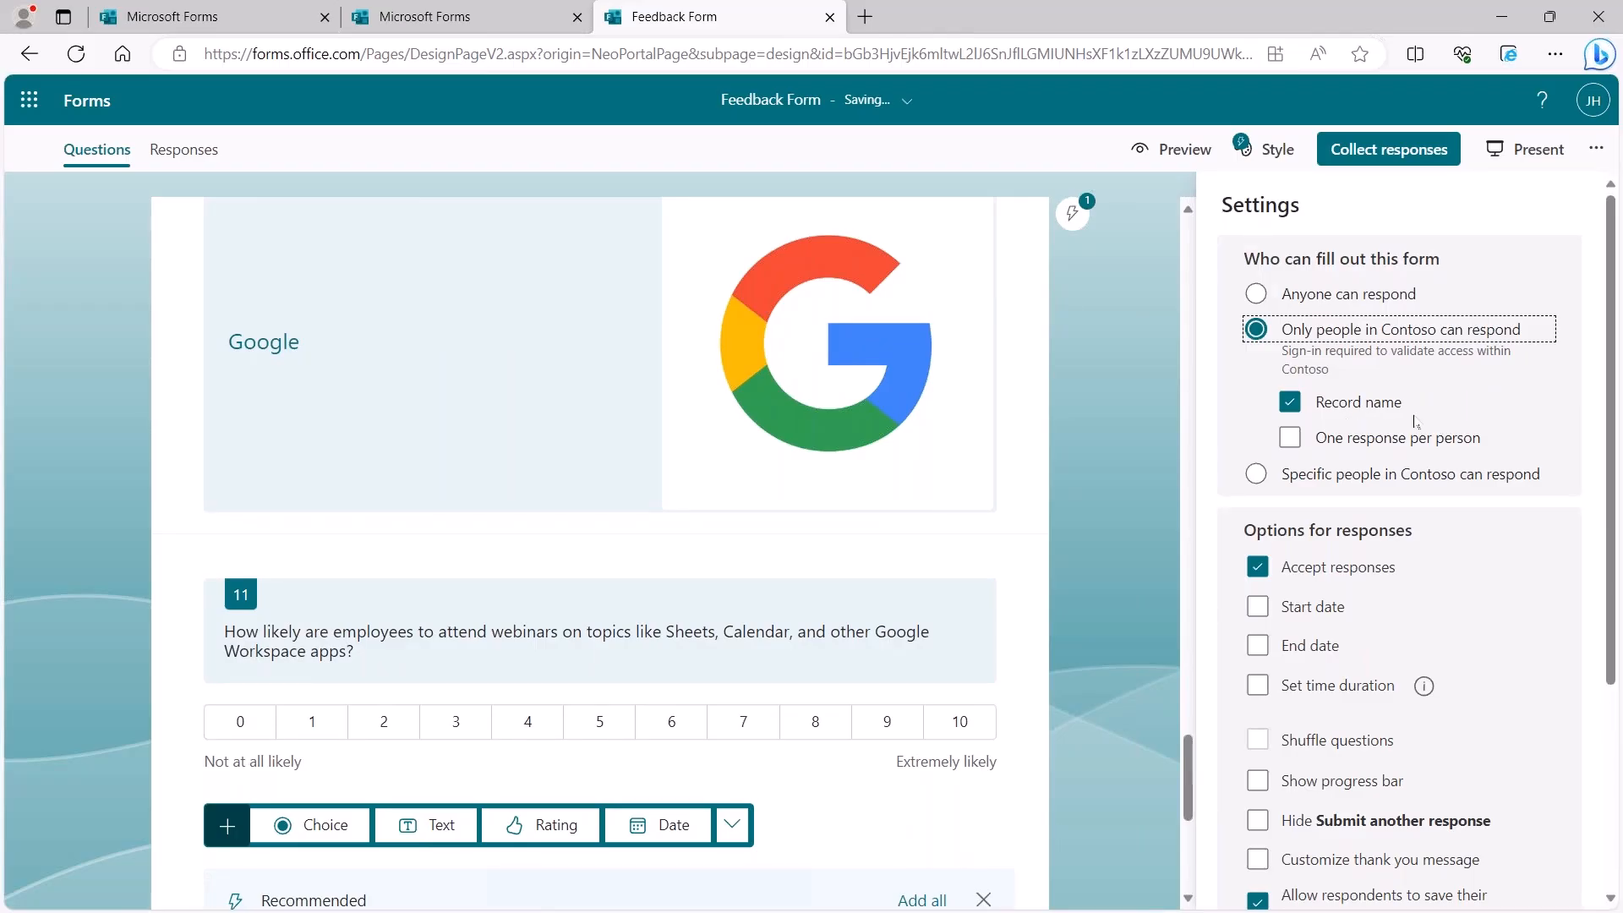
pyautogui.click(1145, 310)
# Step: Add an Upload File question after question 11 with the text "Please upload a high-resolution profile photo"
pyautogui.scroll(-2, 1113, 744)
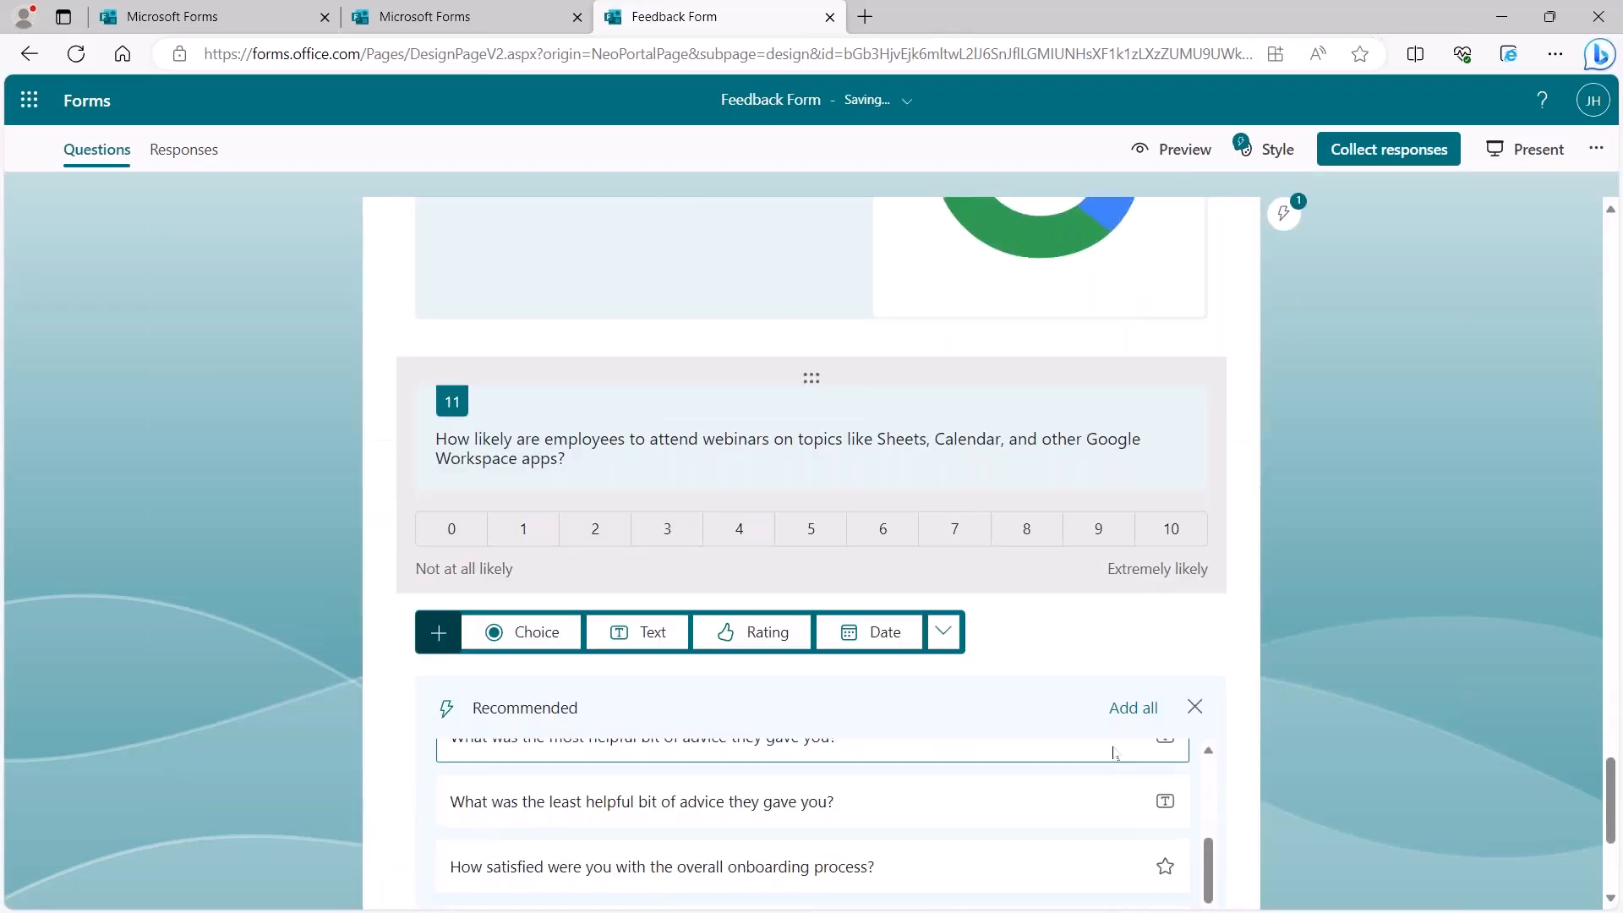
pyautogui.click(944, 612)
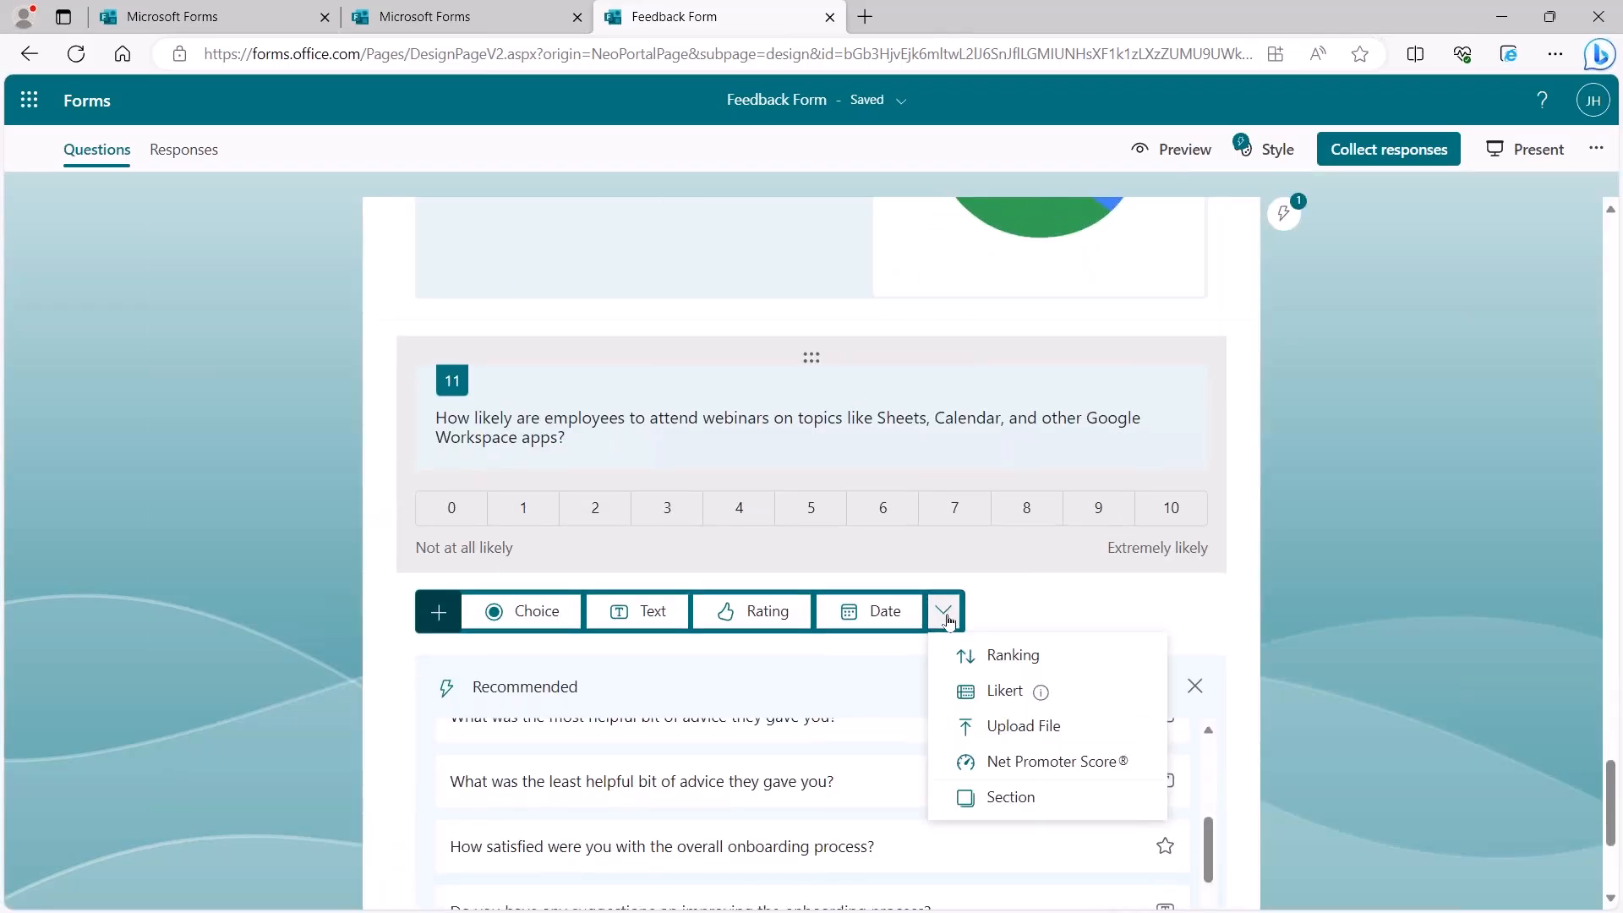
pyautogui.click(1023, 726)
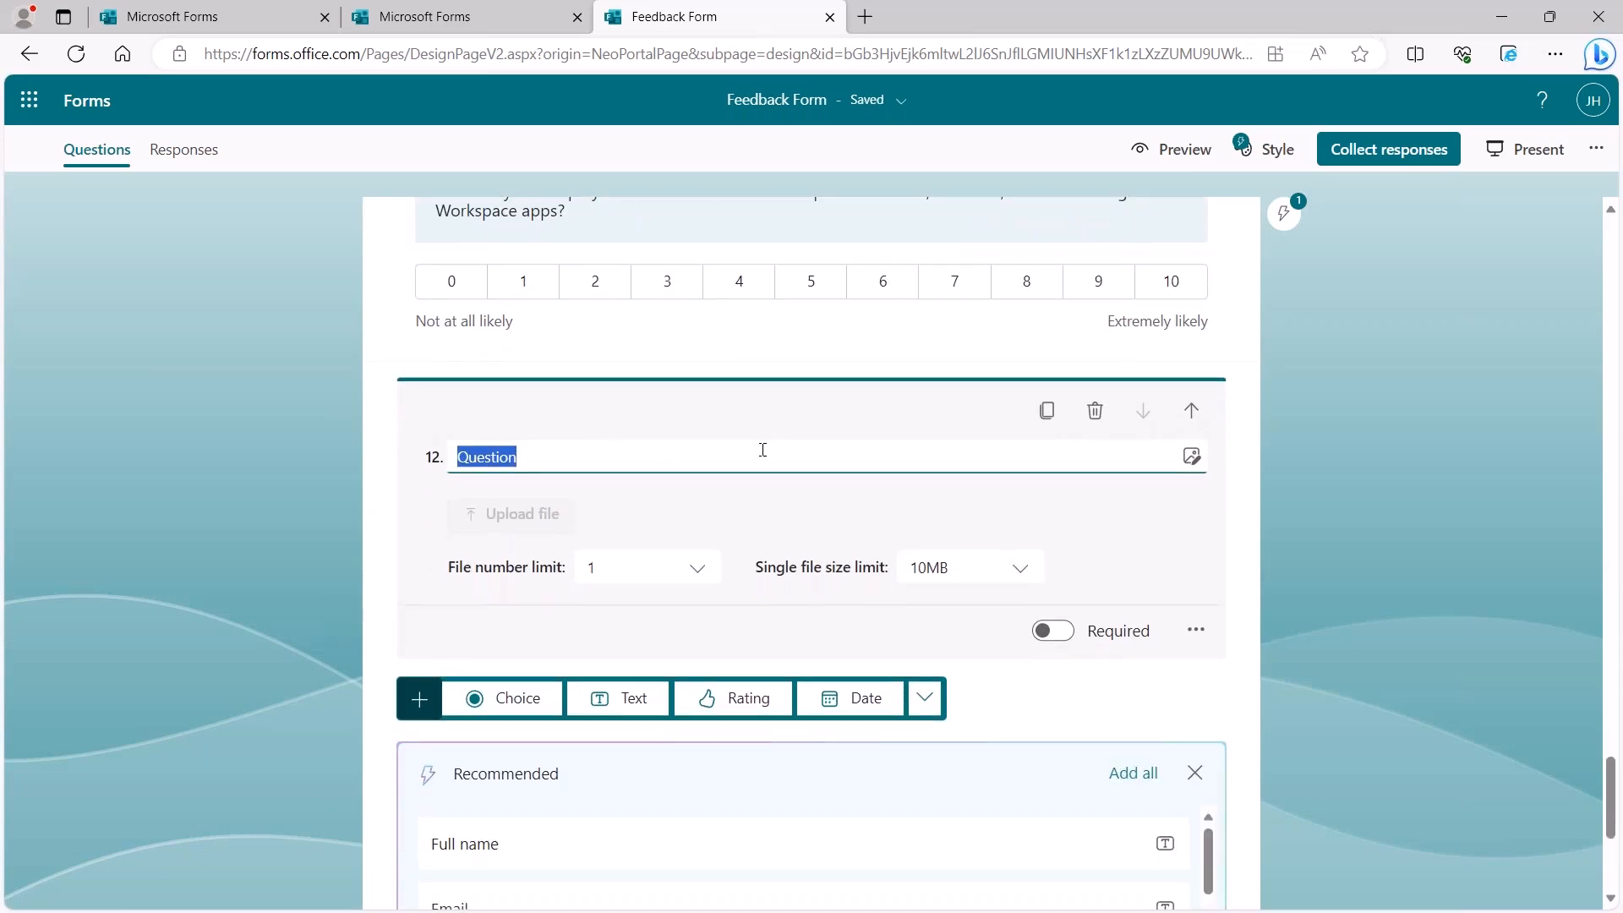
pyautogui.write('P')
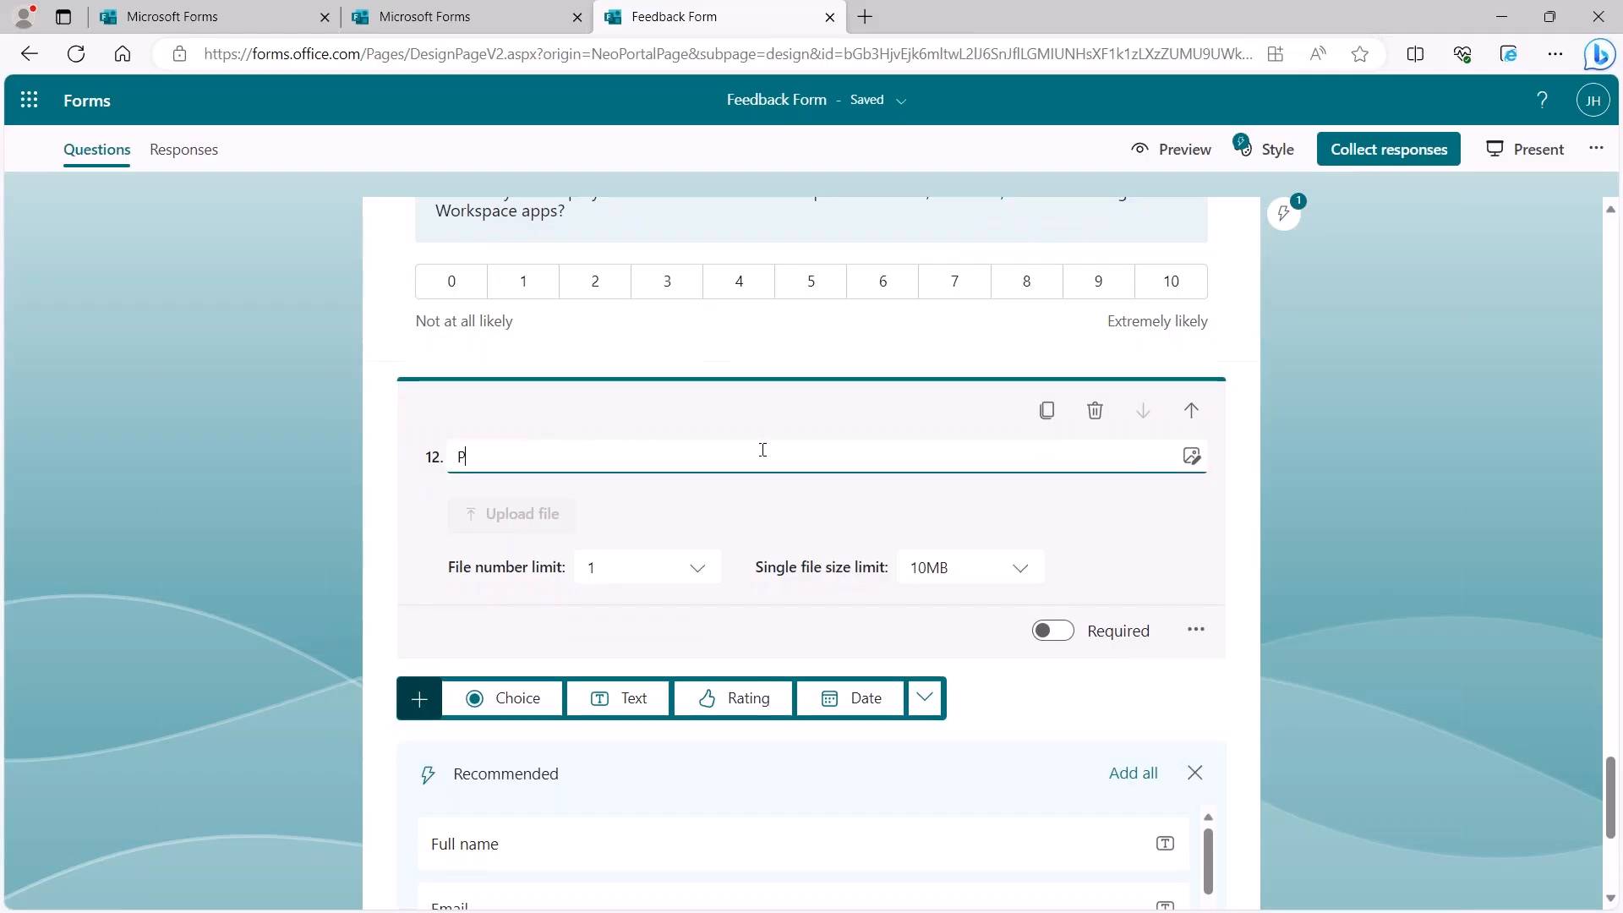
pyautogui.write('lease upl')
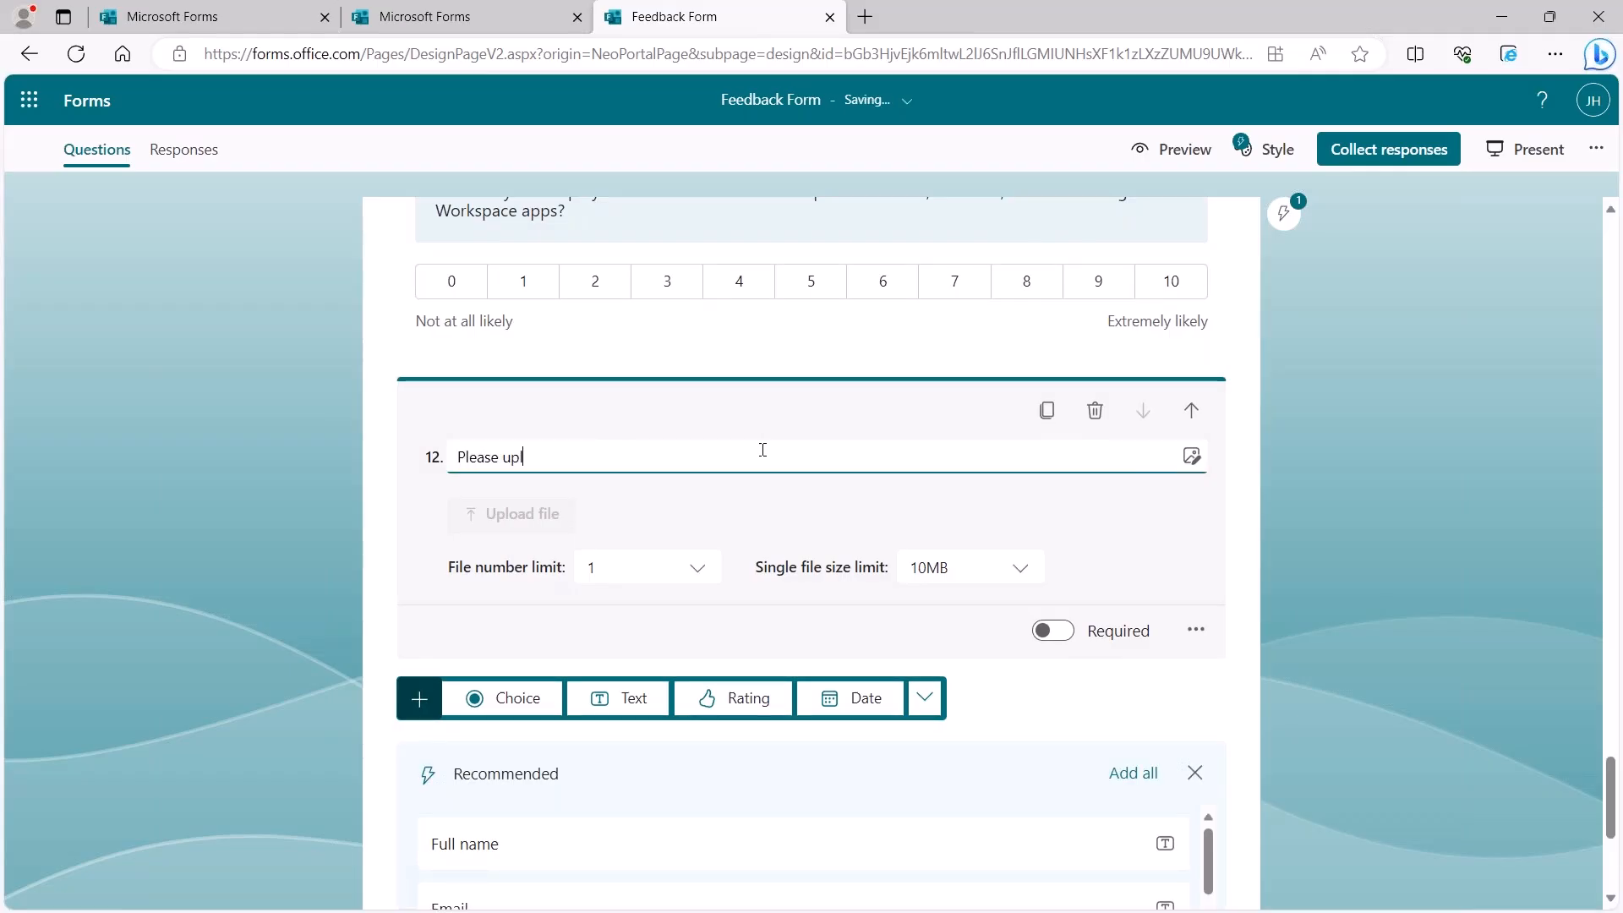
pyautogui.write('oad a high qua')
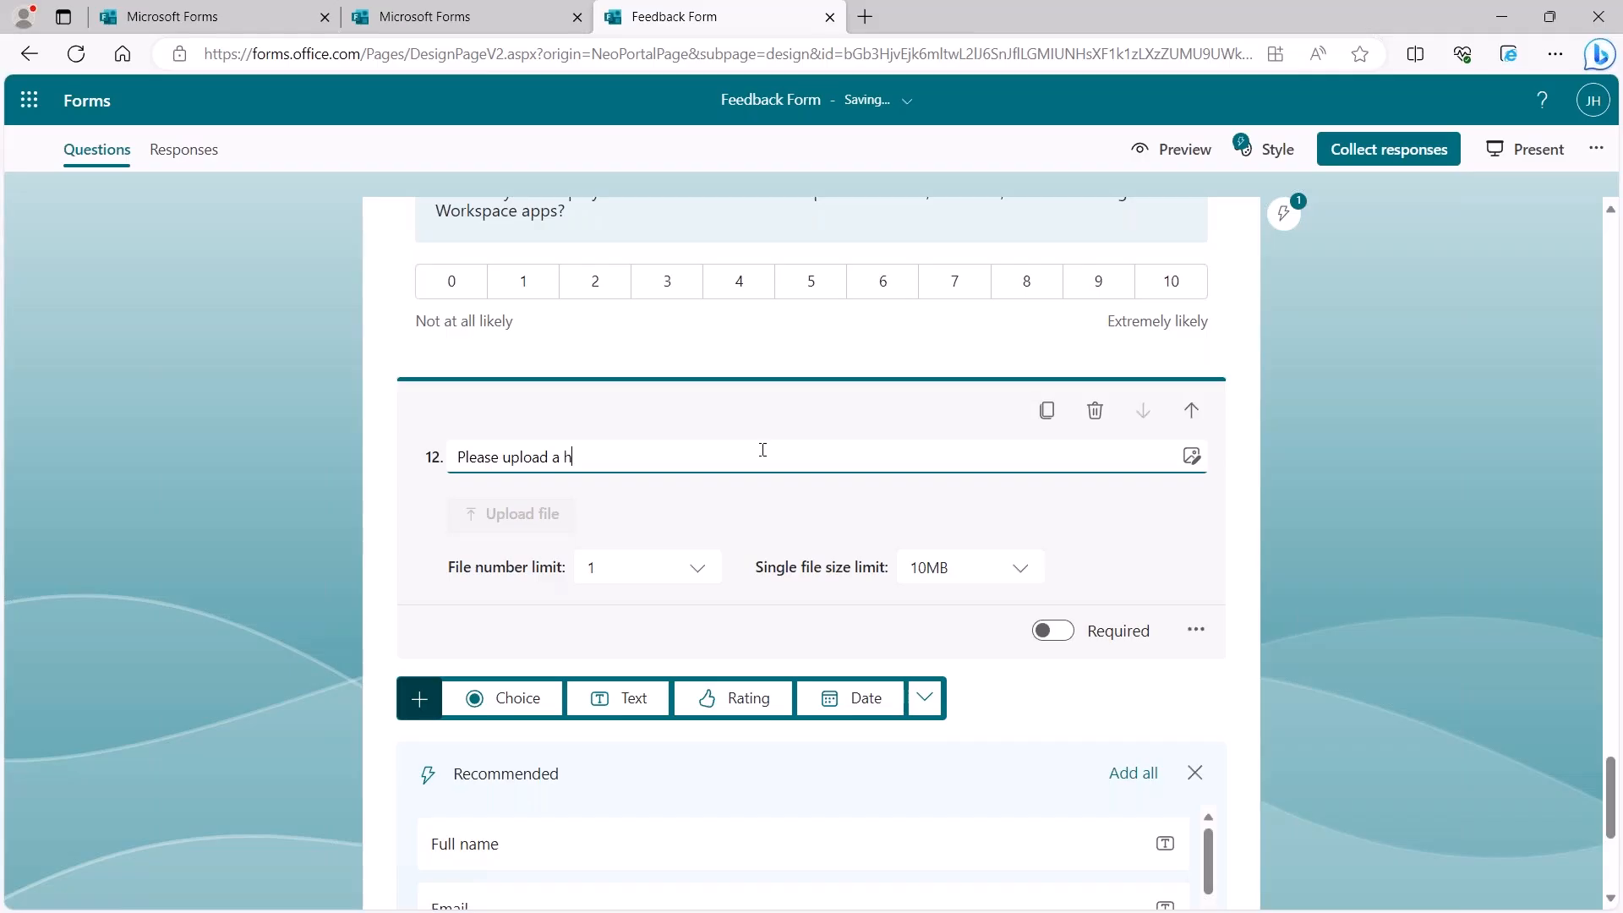
pyautogui.press('BackSpace')
pyautogui.press('BackSpace')
pyautogui.press('BackSpace')
pyautogui.write('resolution profile photo')
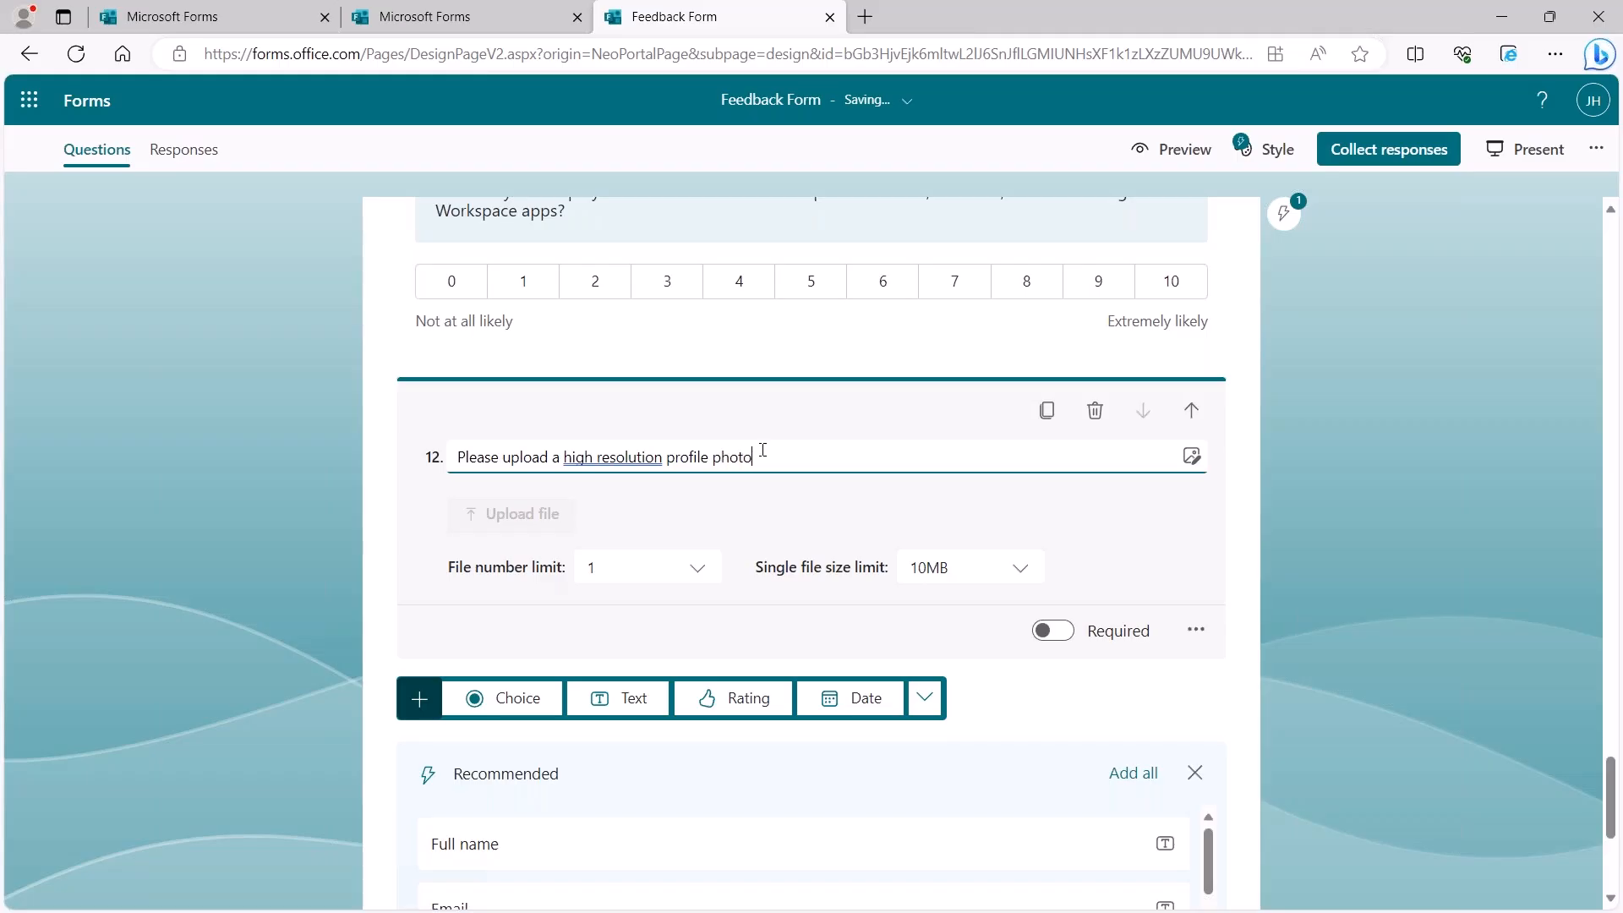
pyautogui.rightClick(641, 455)
pyautogui.click(673, 511)
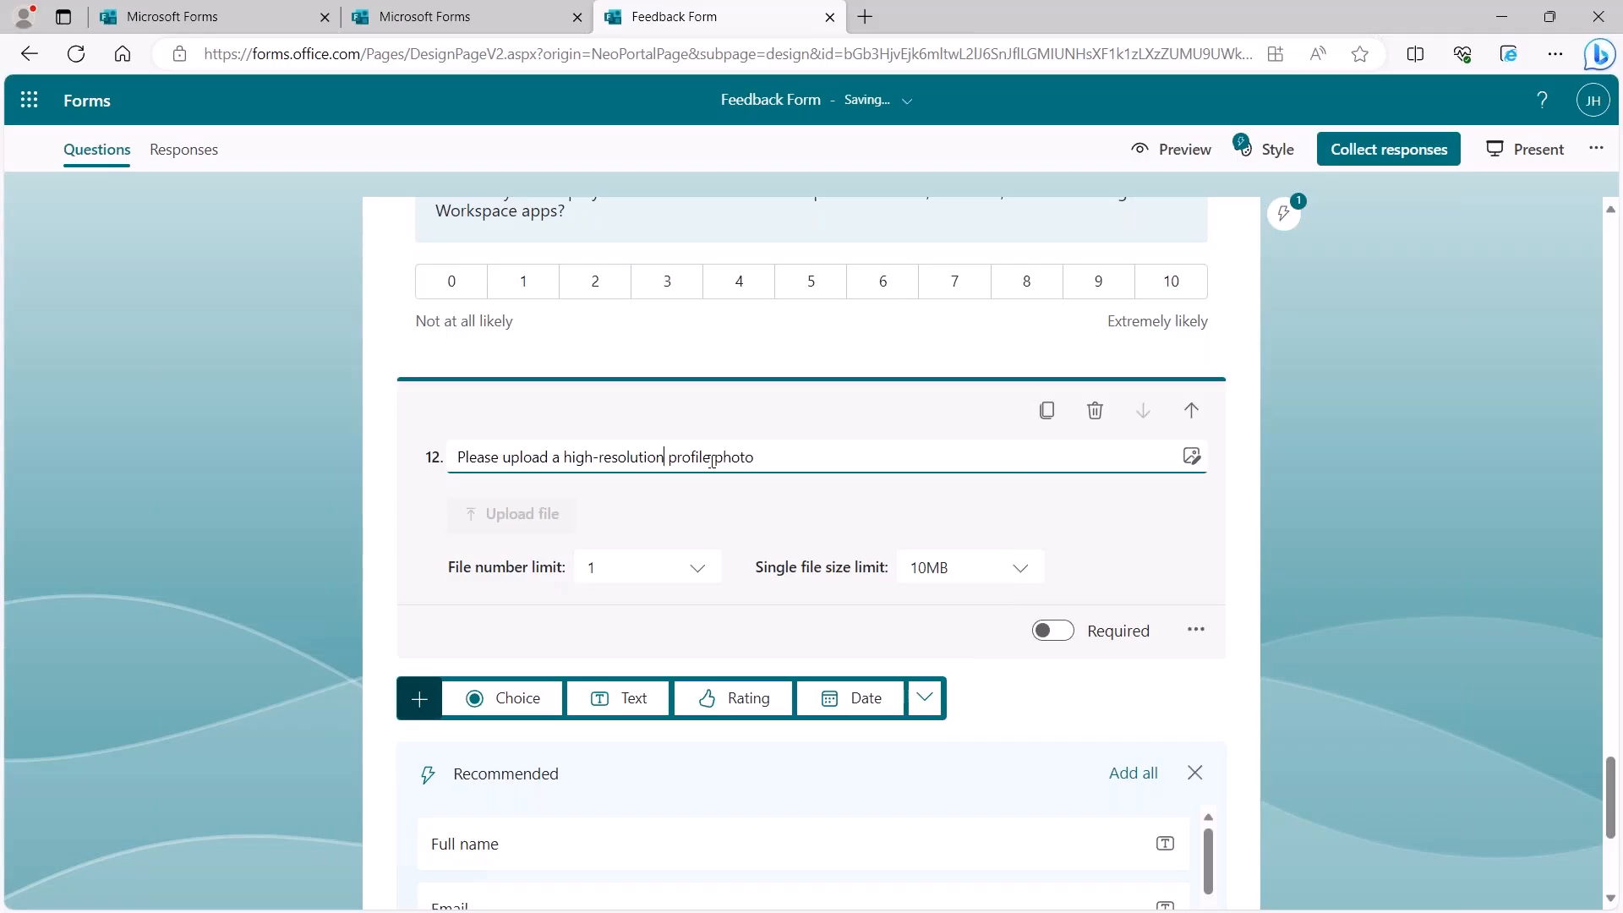
# Step: Set question 12's file number limit to 3 and keep its single file size limit at 10MB
pyautogui.click(676, 566)
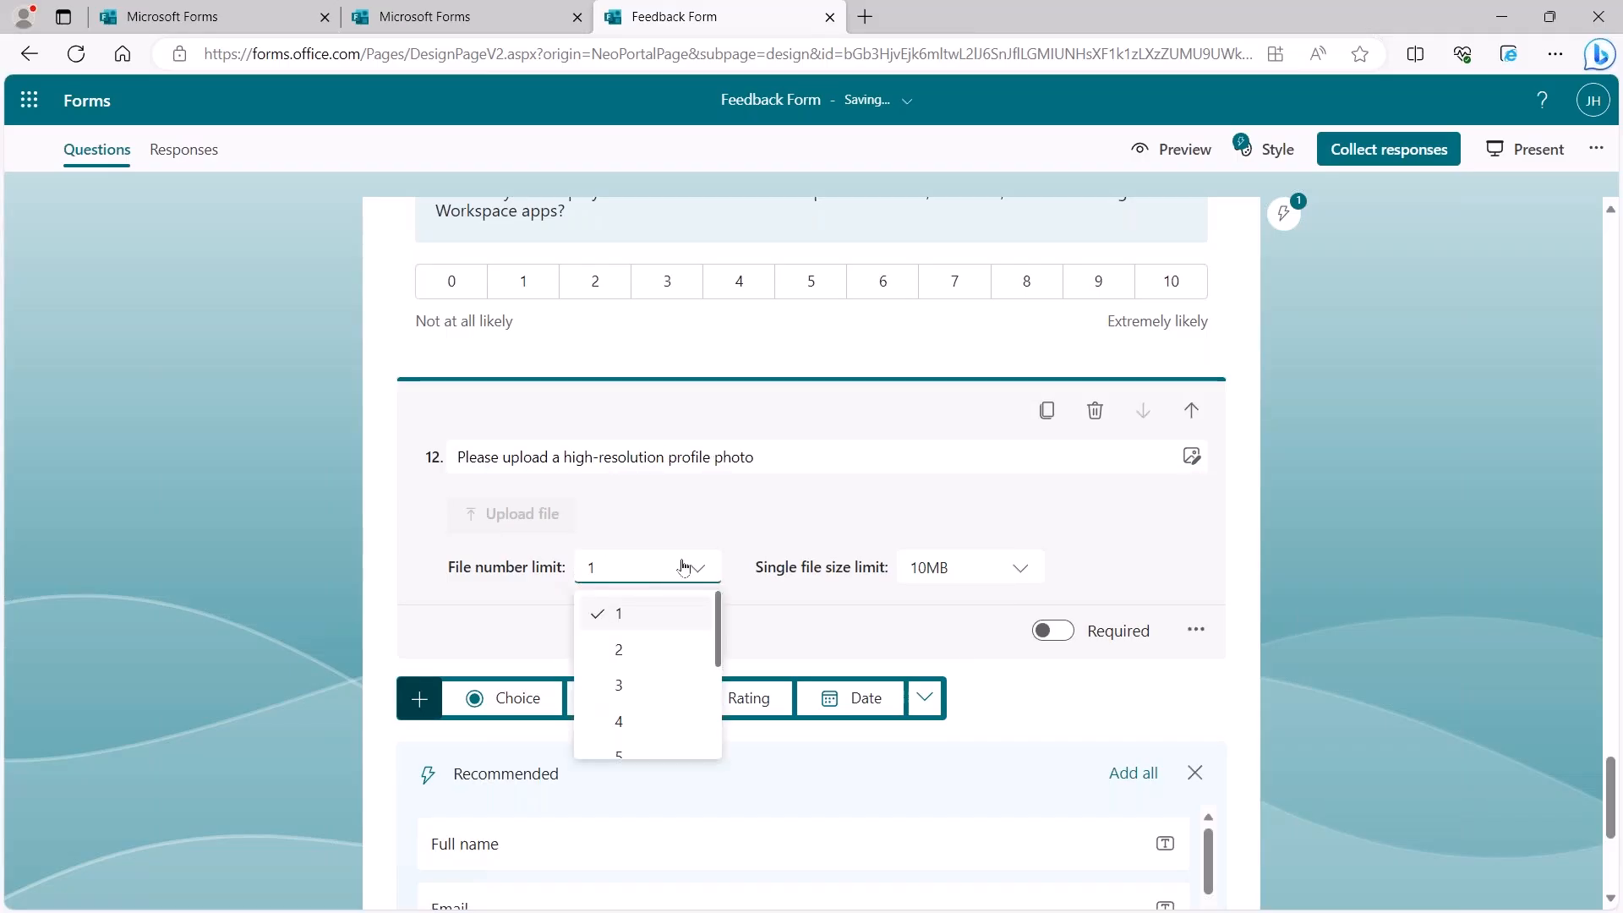
pyautogui.click(623, 684)
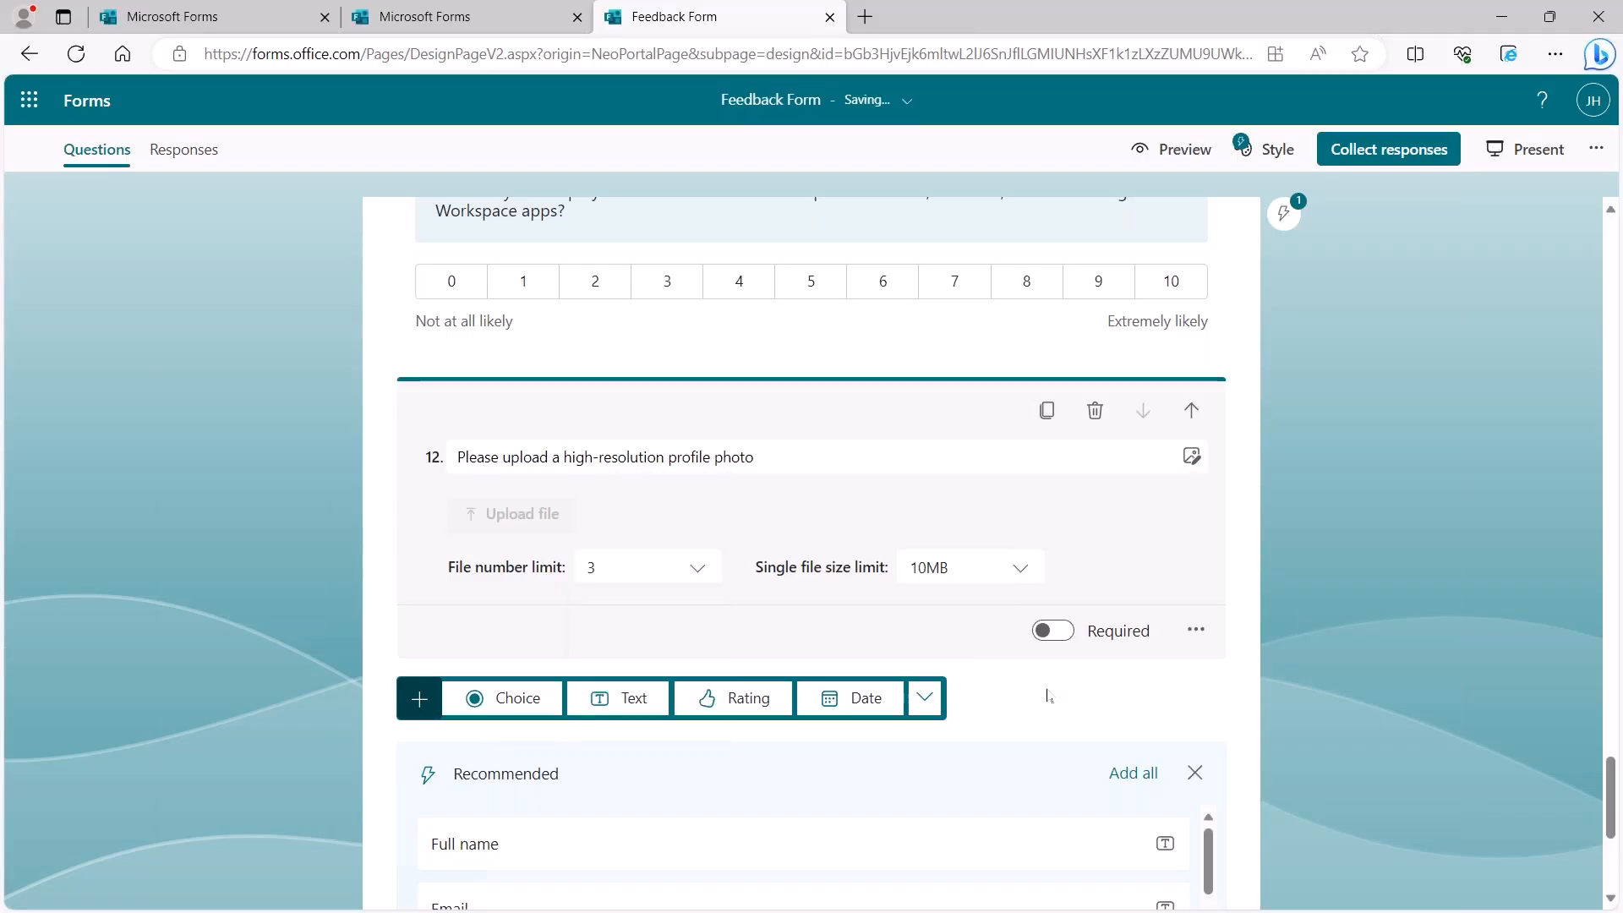
pyautogui.click(980, 567)
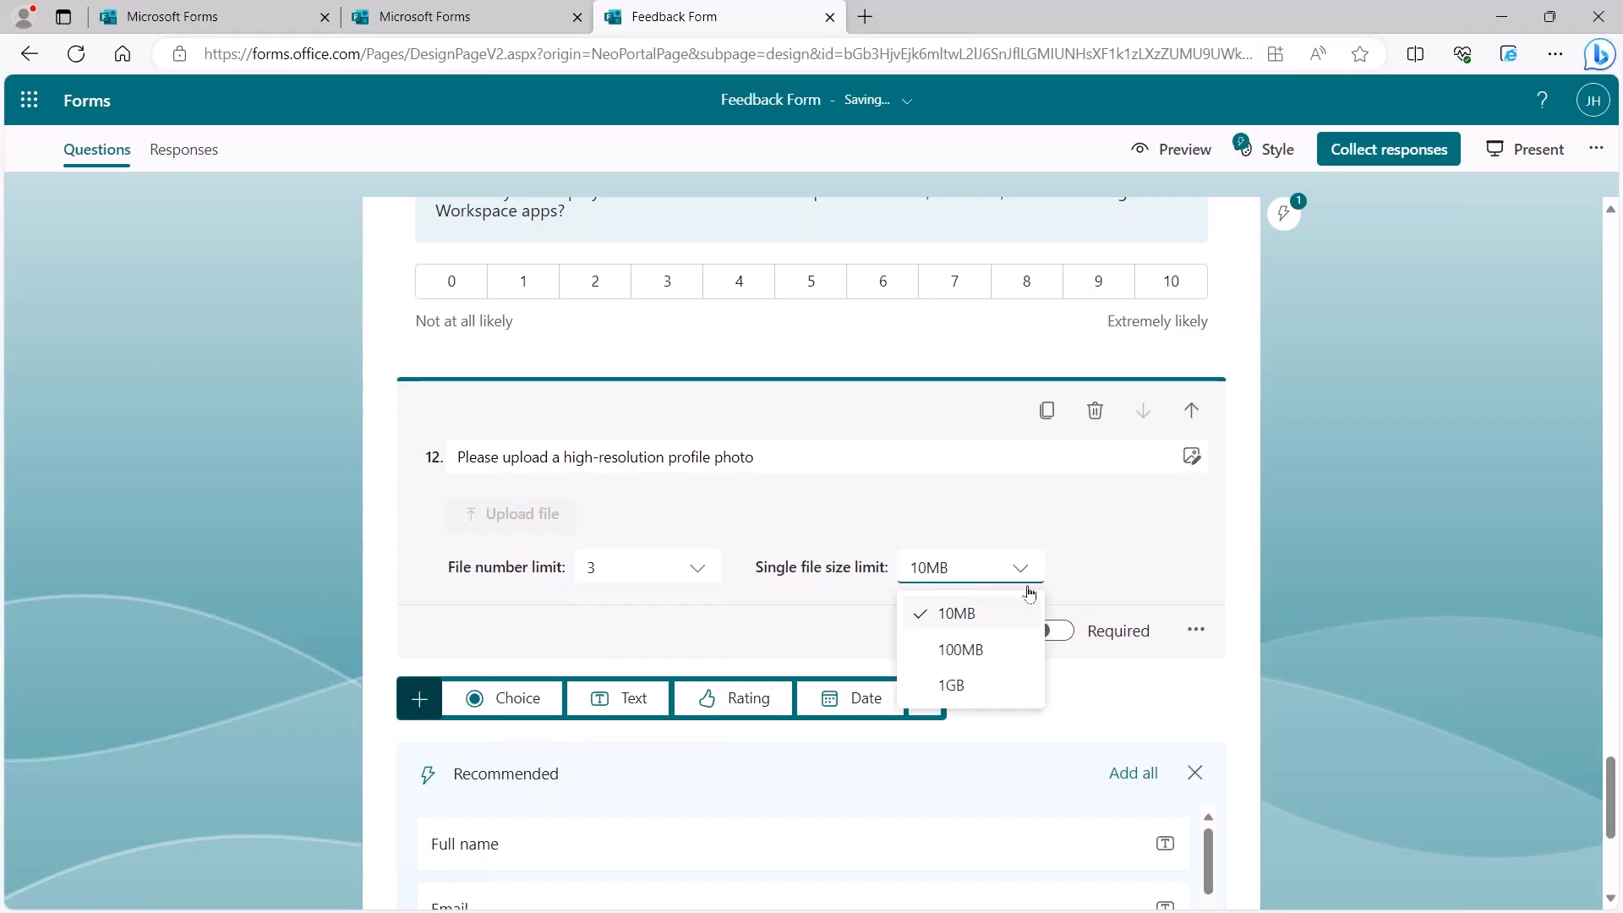
pyautogui.click(996, 615)
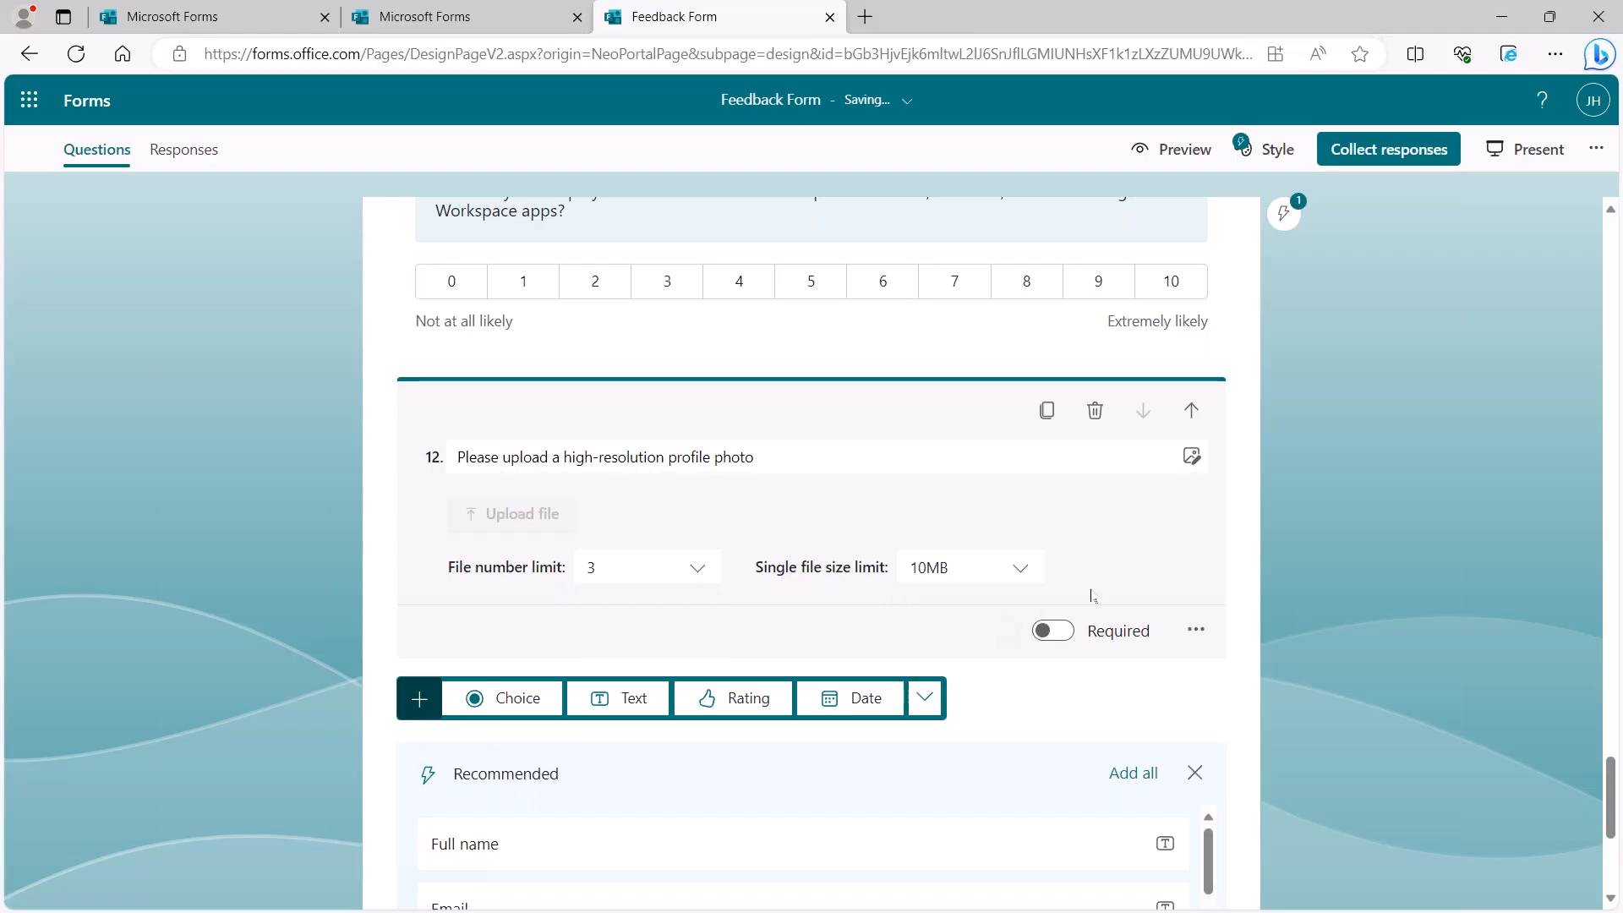
# Step: Restrict the file types accepted by question 12 to Image only, excluding Word, Excel, PPT, PDF, Video and Audio
pyautogui.click(1195, 629)
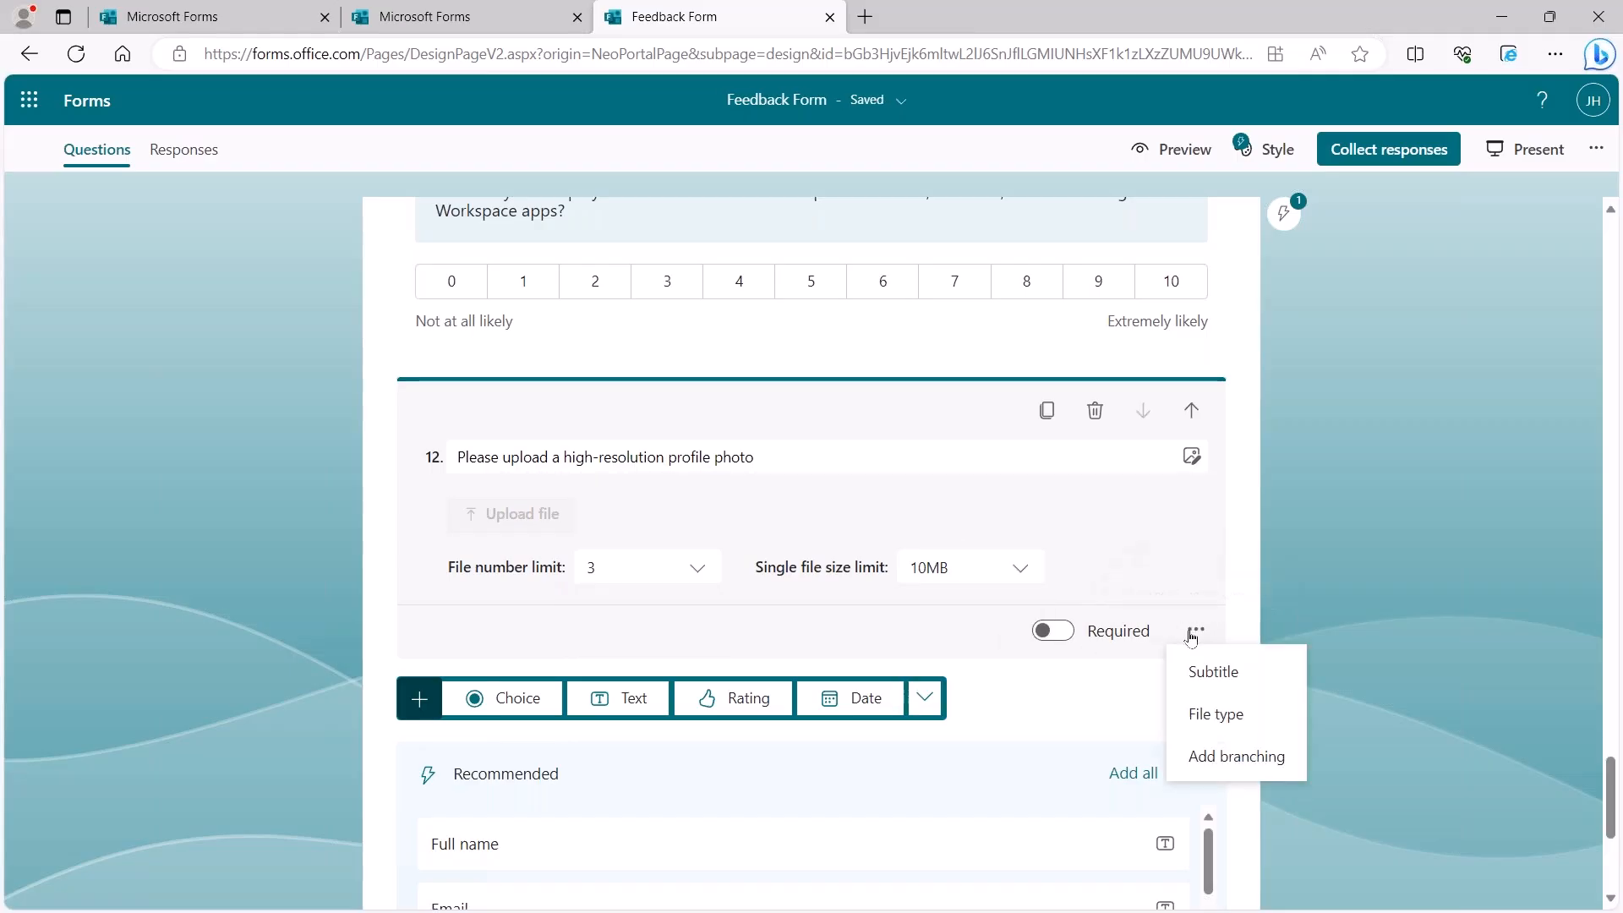
pyautogui.click(1238, 719)
pyautogui.click(486, 672)
pyautogui.click(566, 673)
pyautogui.click(677, 673)
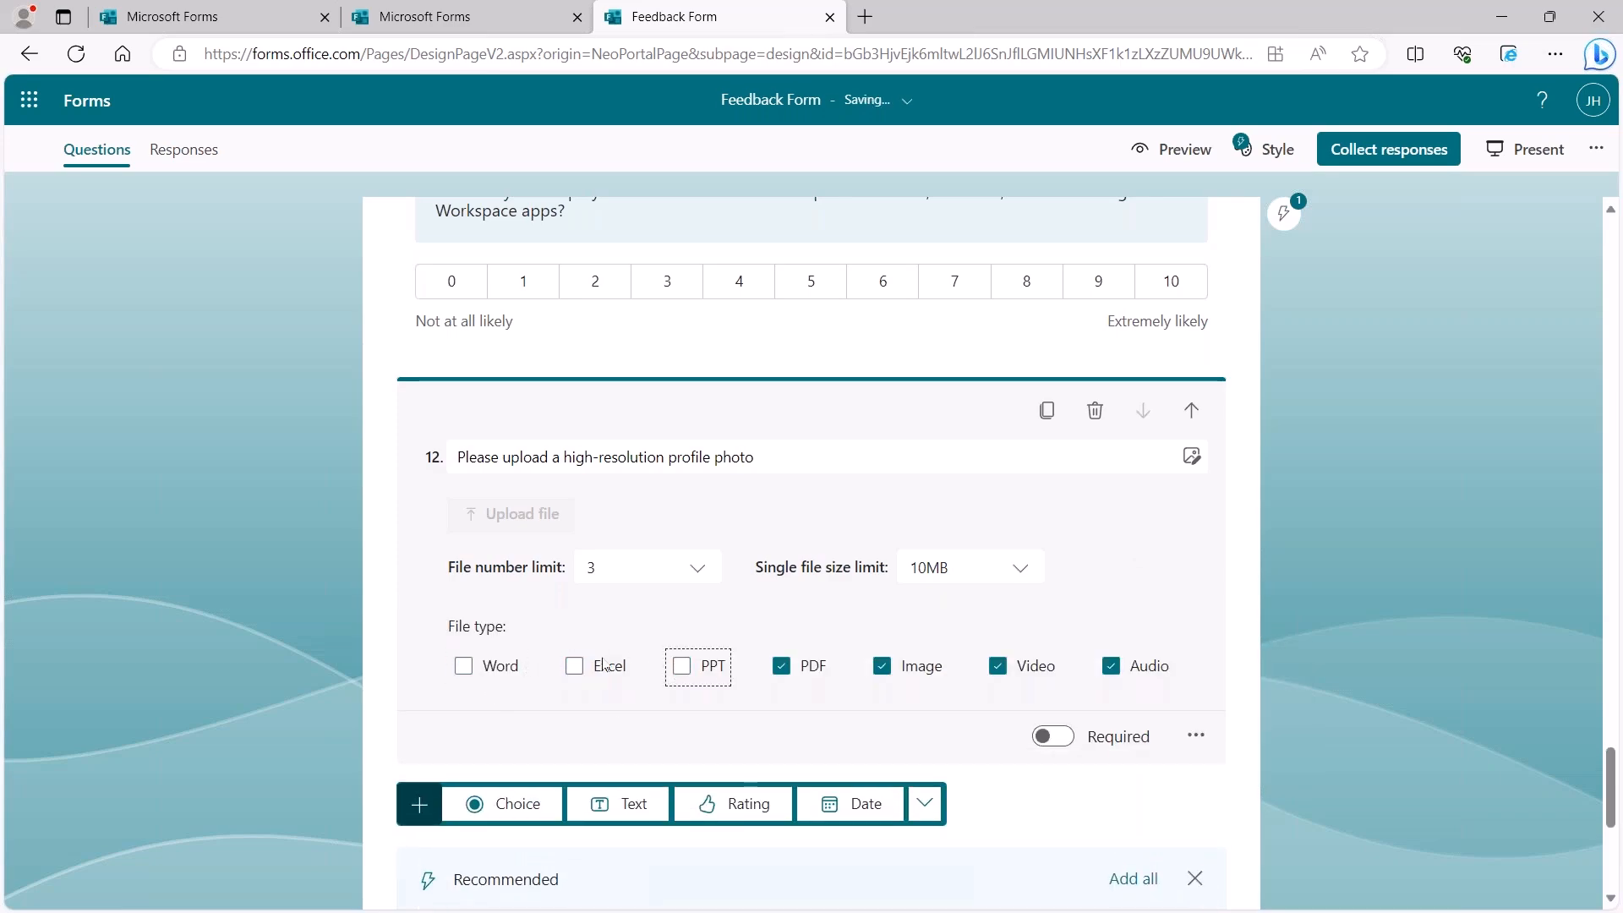
pyautogui.click(784, 671)
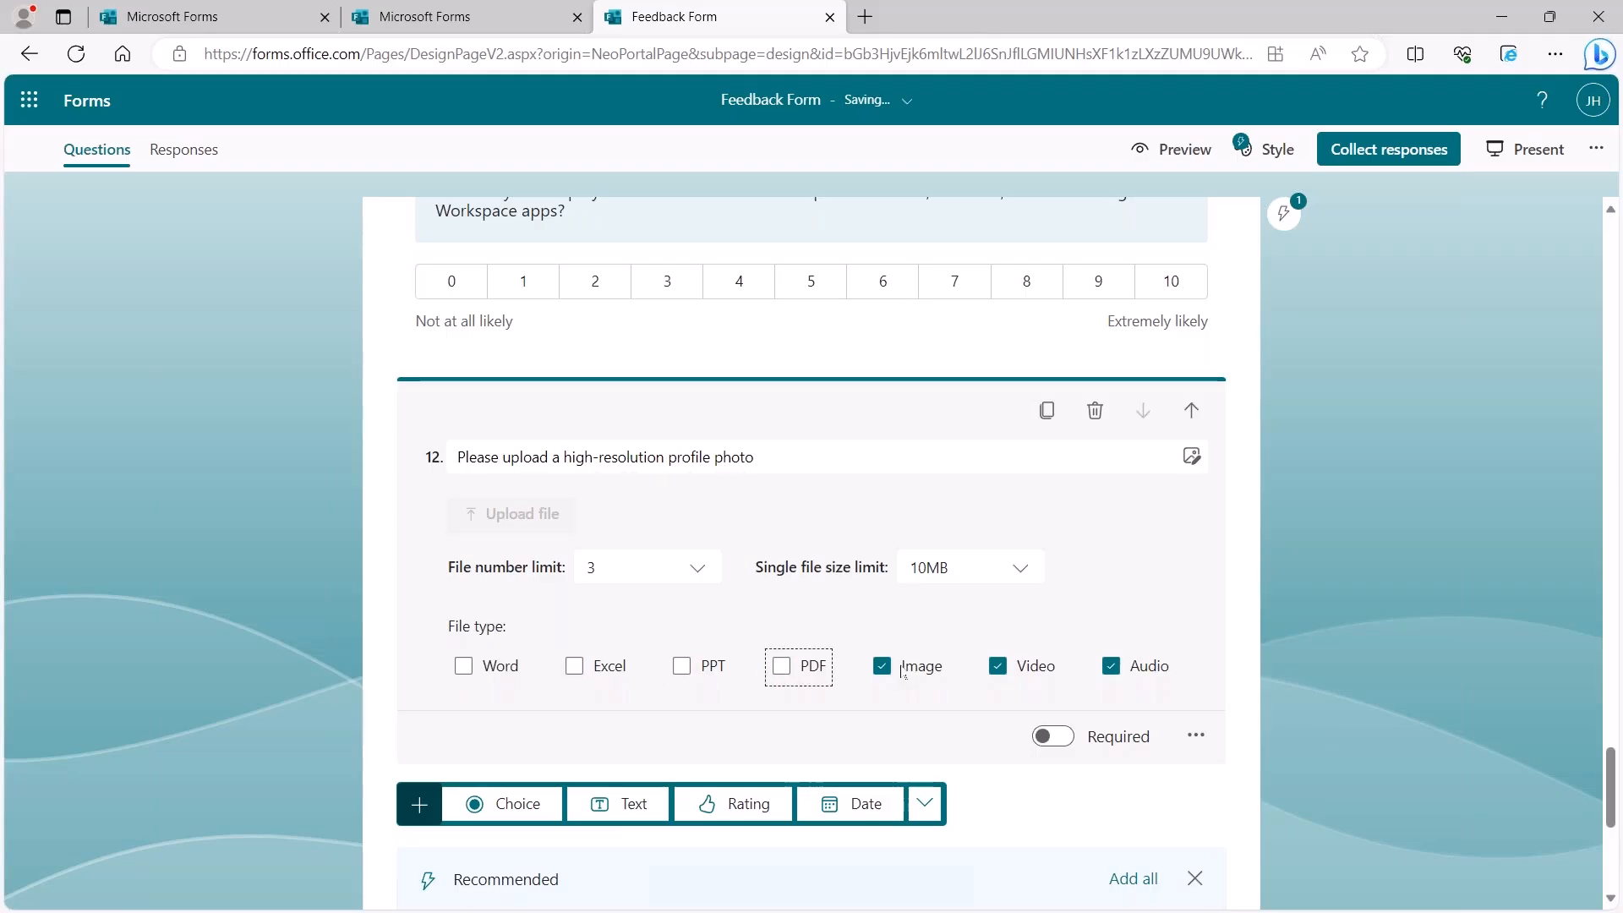
pyautogui.click(982, 673)
pyautogui.click(1098, 673)
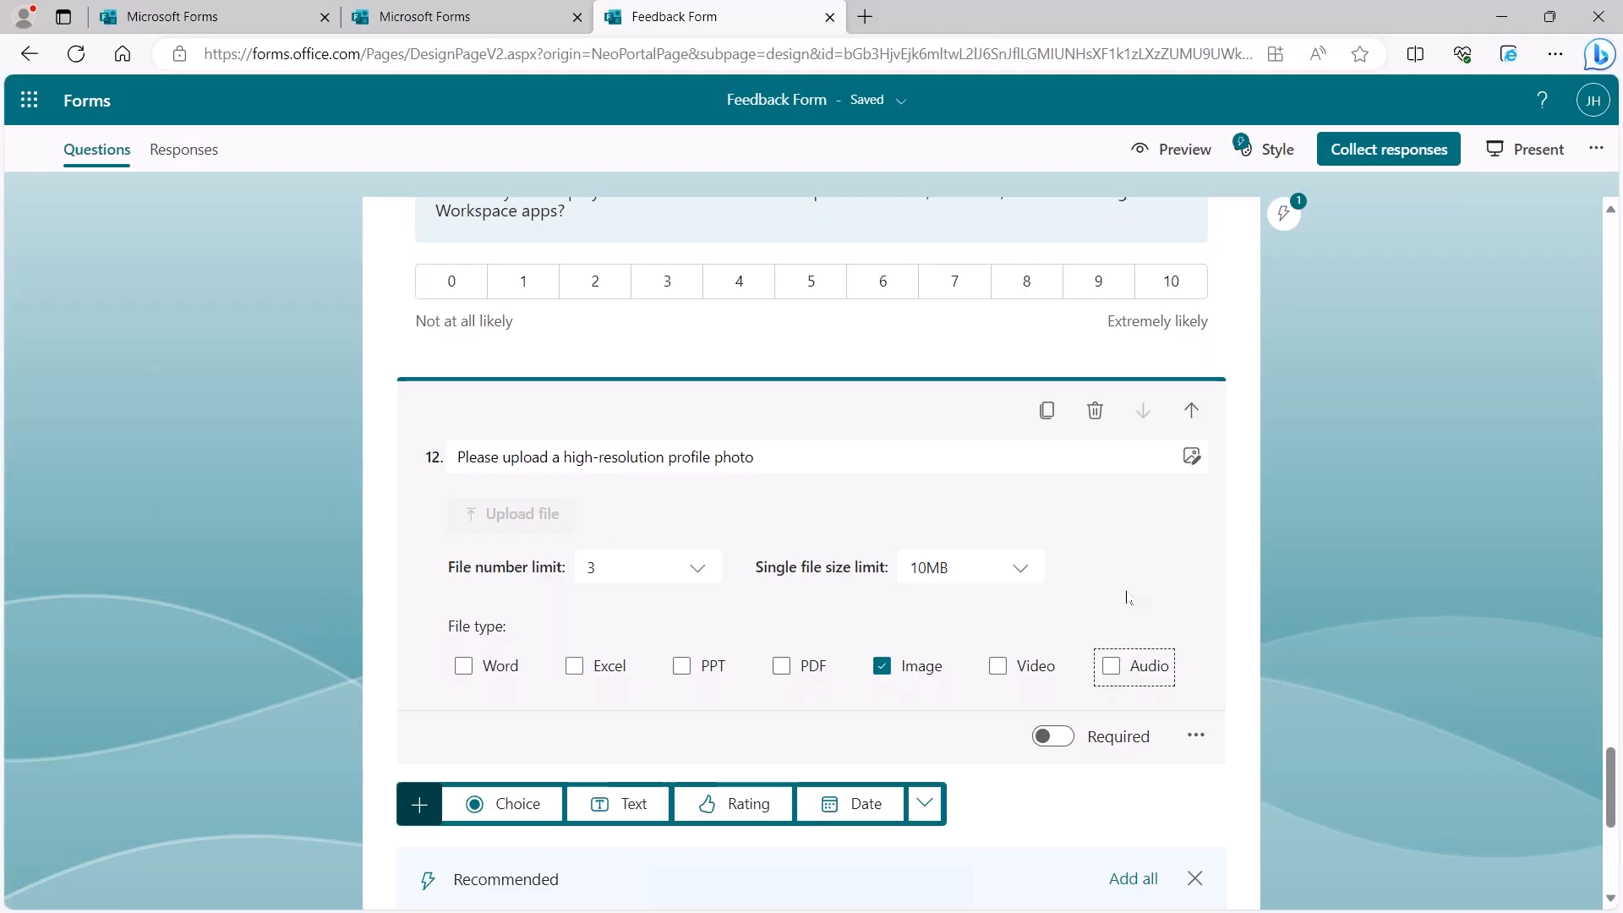
# Step: Check the Feedback Form's title, group and save status
pyautogui.click(876, 103)
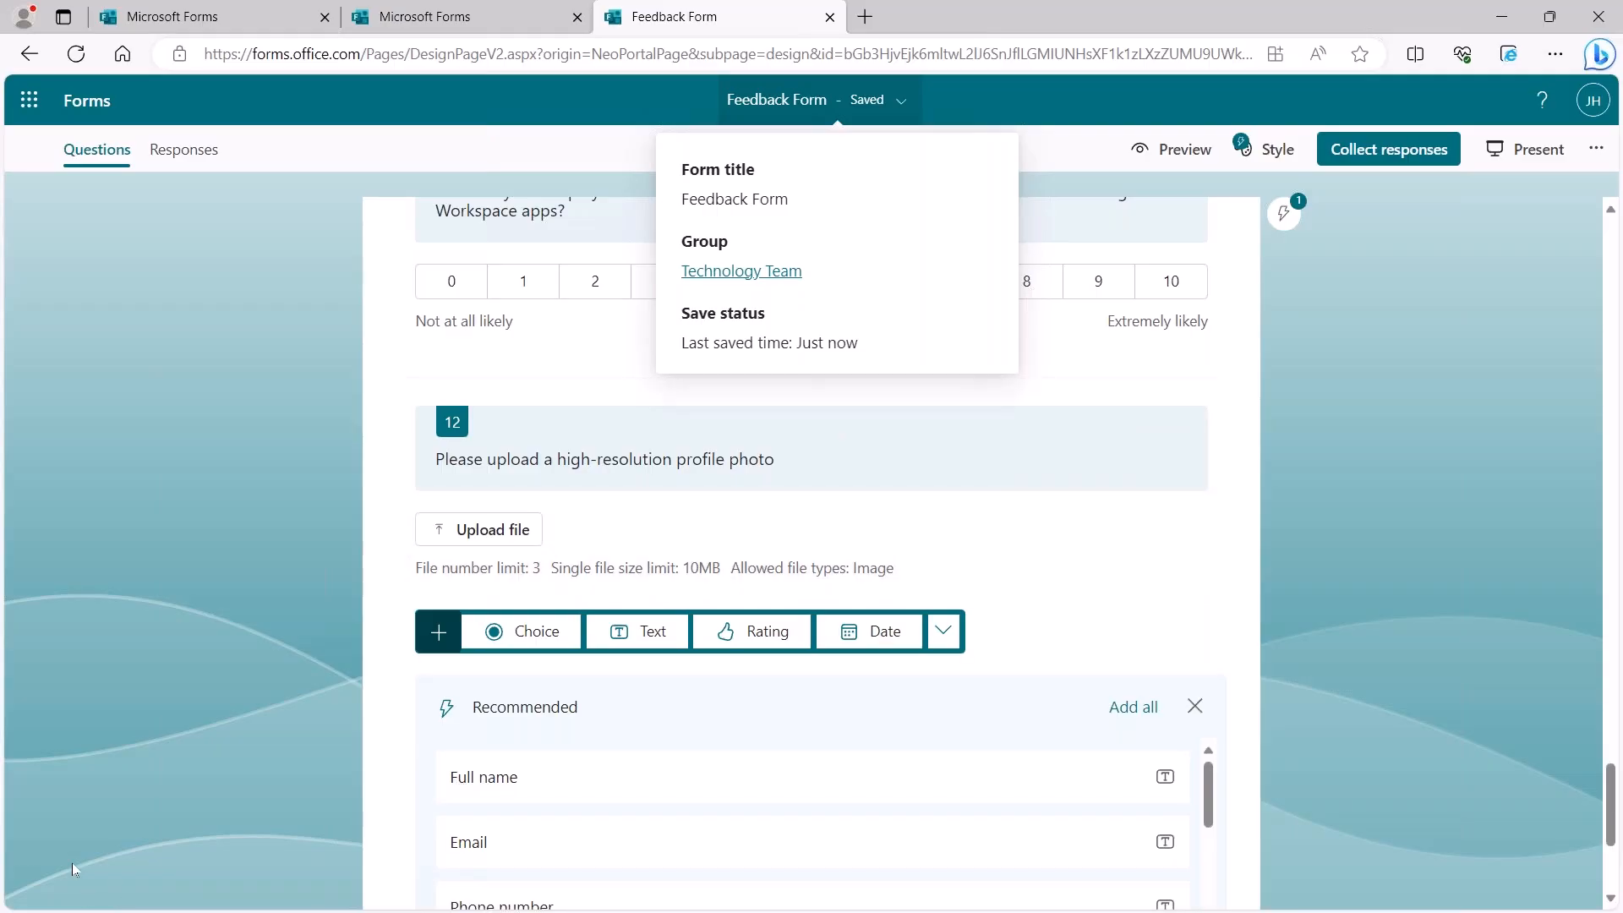
pyautogui.click(116, 749)
# Step: Open the branching options for question 1, "What does your organization use for online productivity?"
pyautogui.scroll(15, 154, 676)
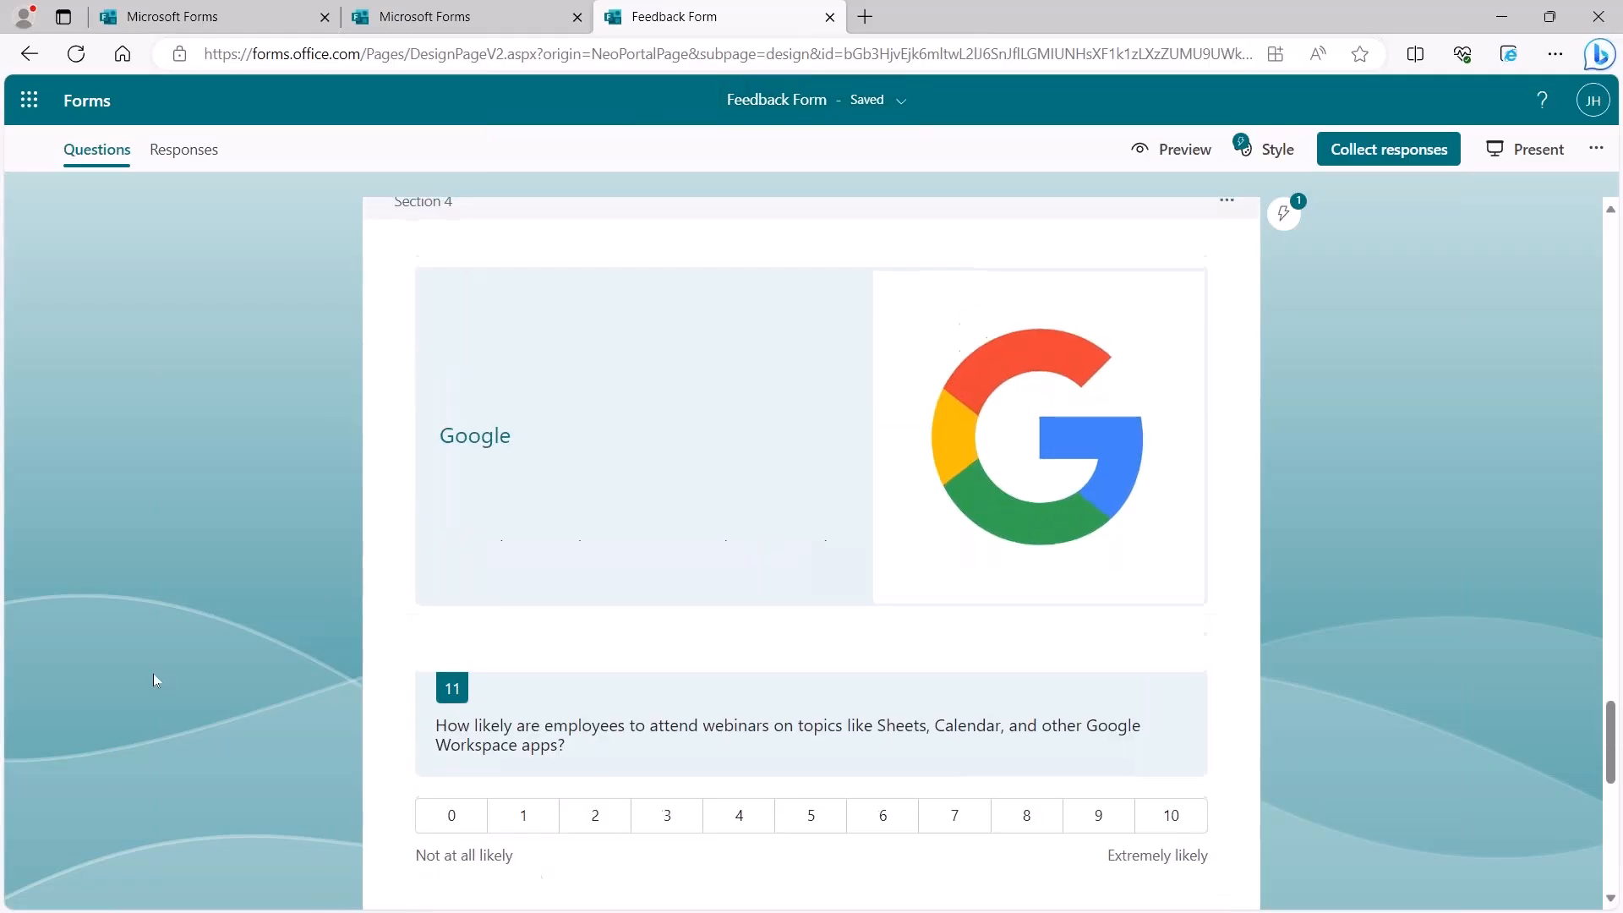
pyautogui.scroll(10, 154, 673)
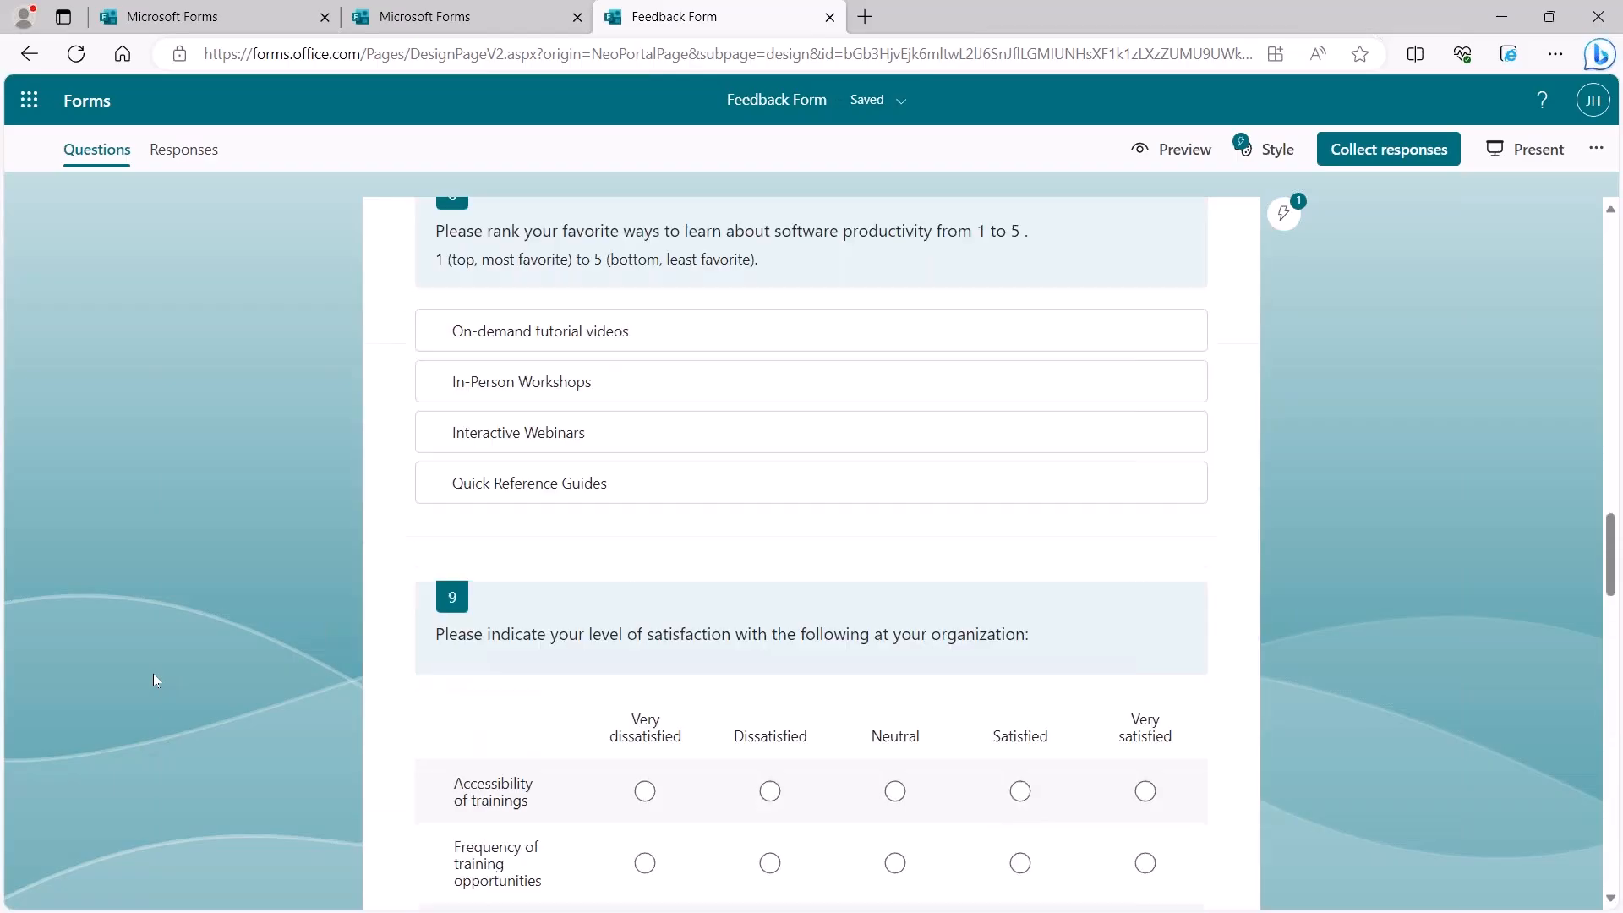
pyautogui.moveTo(1614, 504); pyautogui.dragTo(1614, 253)
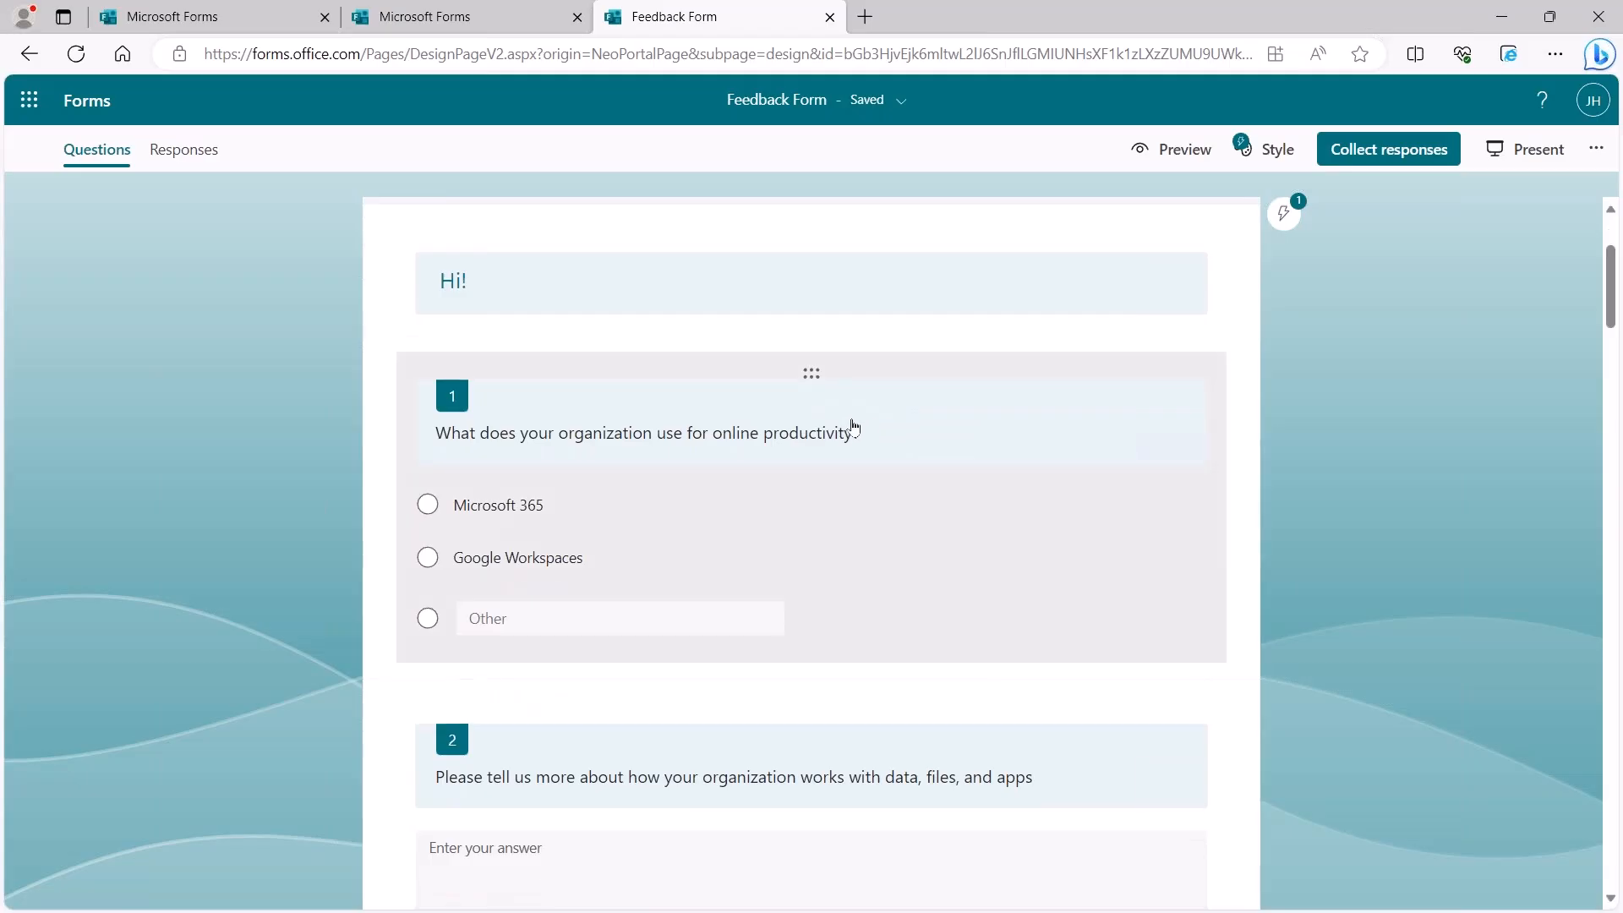
pyautogui.click(791, 552)
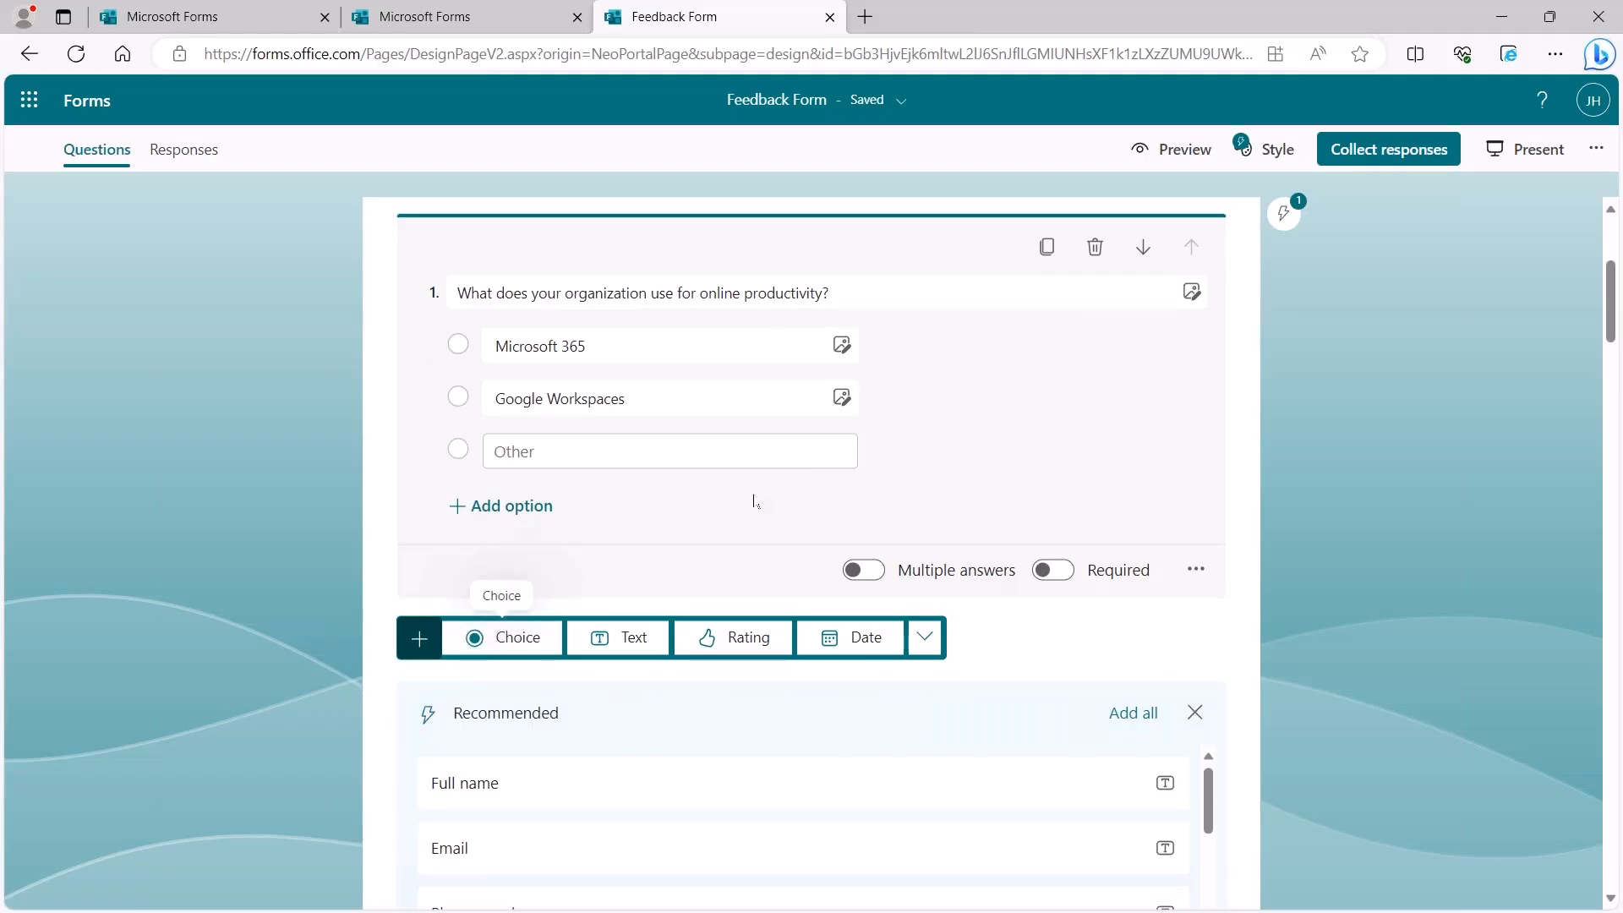
pyautogui.click(1196, 571)
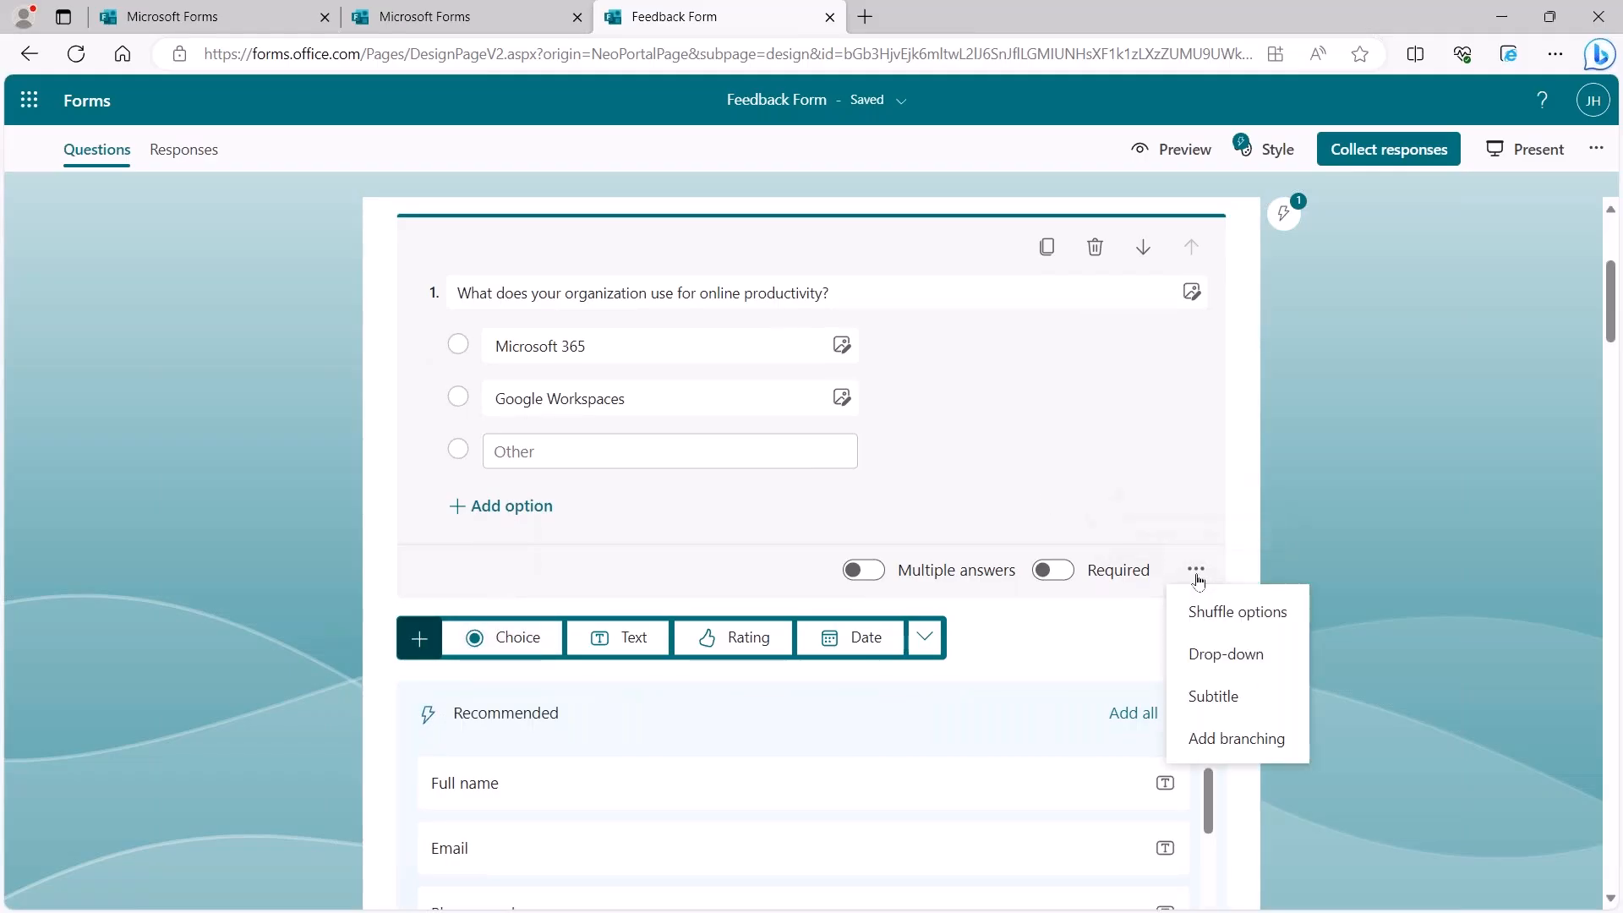
pyautogui.click(1236, 737)
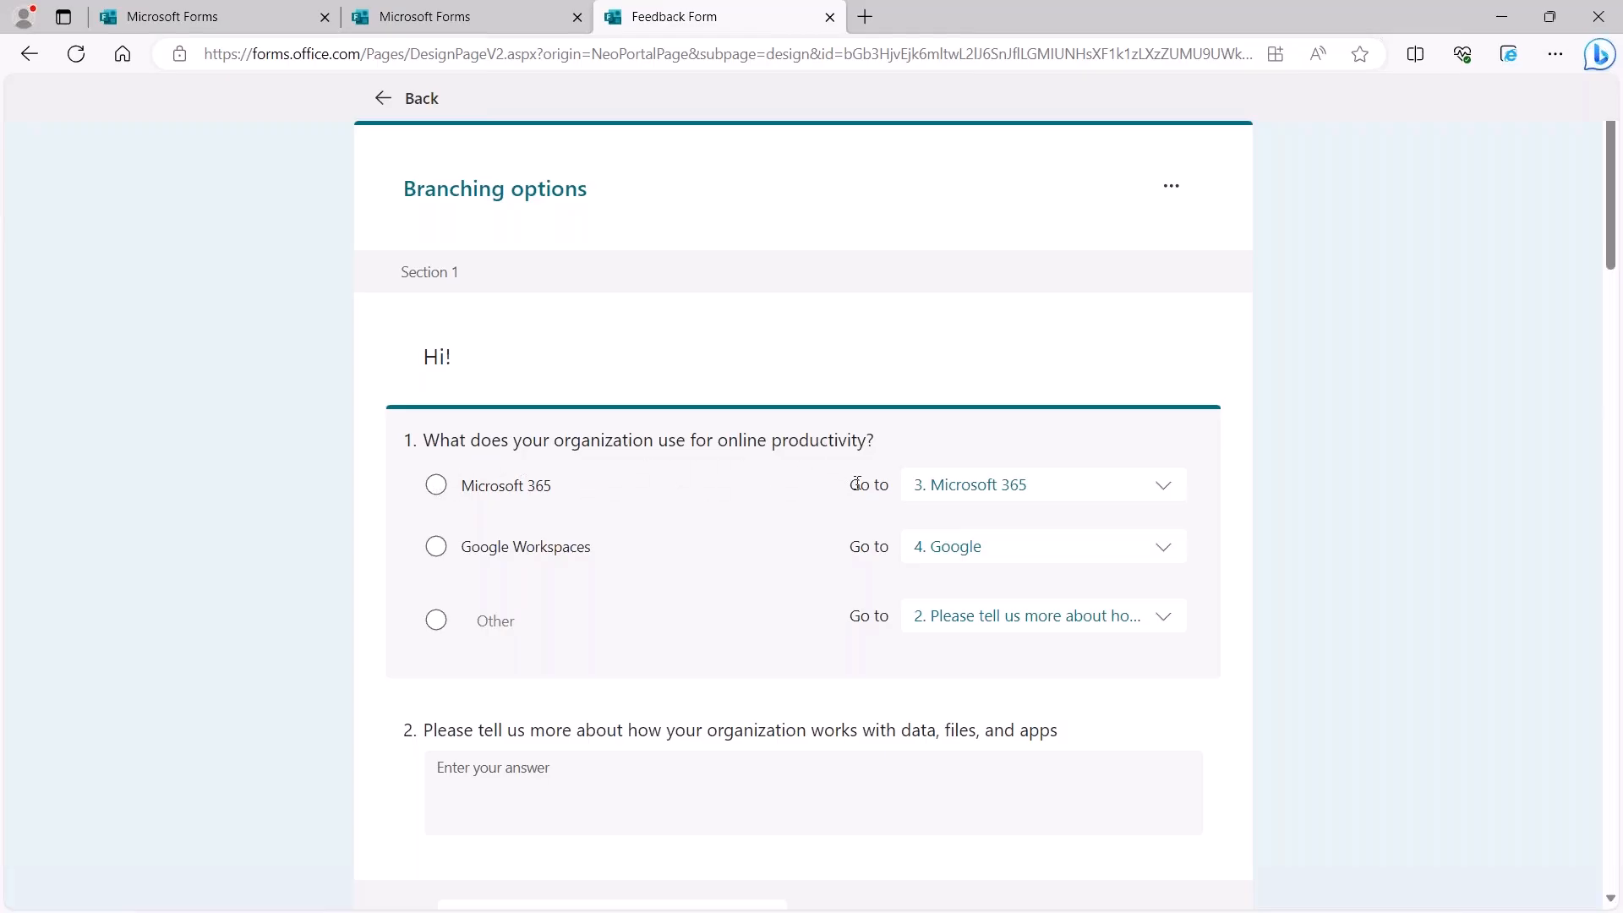
# Step: Examine the branching destinations available for question 1's Microsoft 365 and Google Workspaces answers, leaving them as they are
pyautogui.click(1180, 487)
pyautogui.scroll(-1, 1116, 592)
pyautogui.scroll(1, 1107, 617)
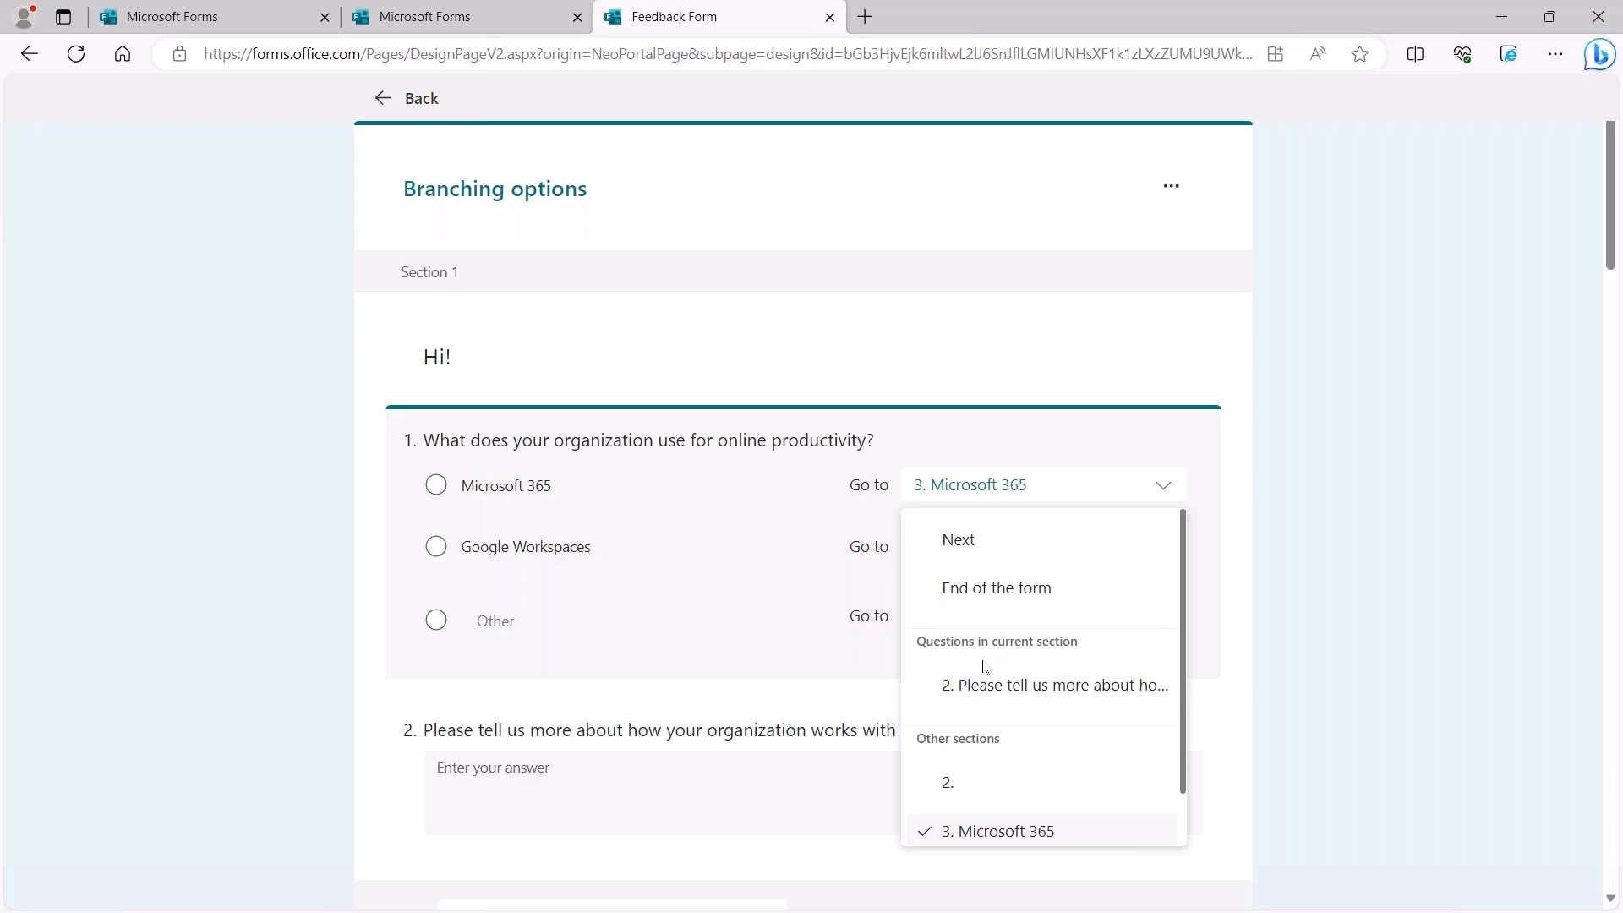
pyautogui.scroll(-1, 987, 753)
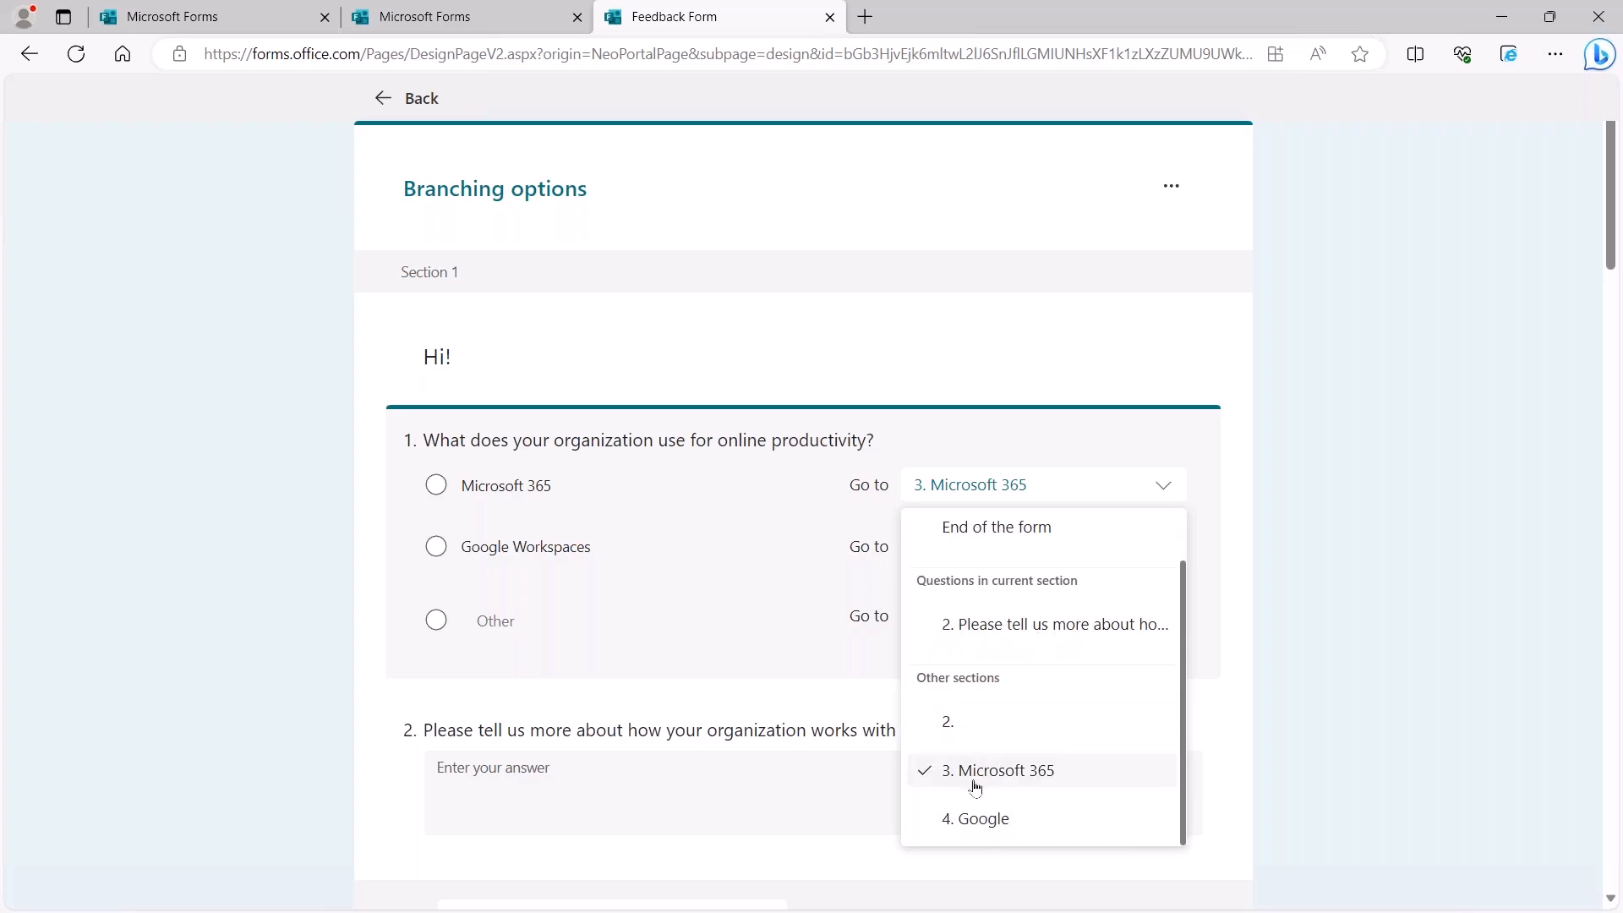
pyautogui.click(1318, 421)
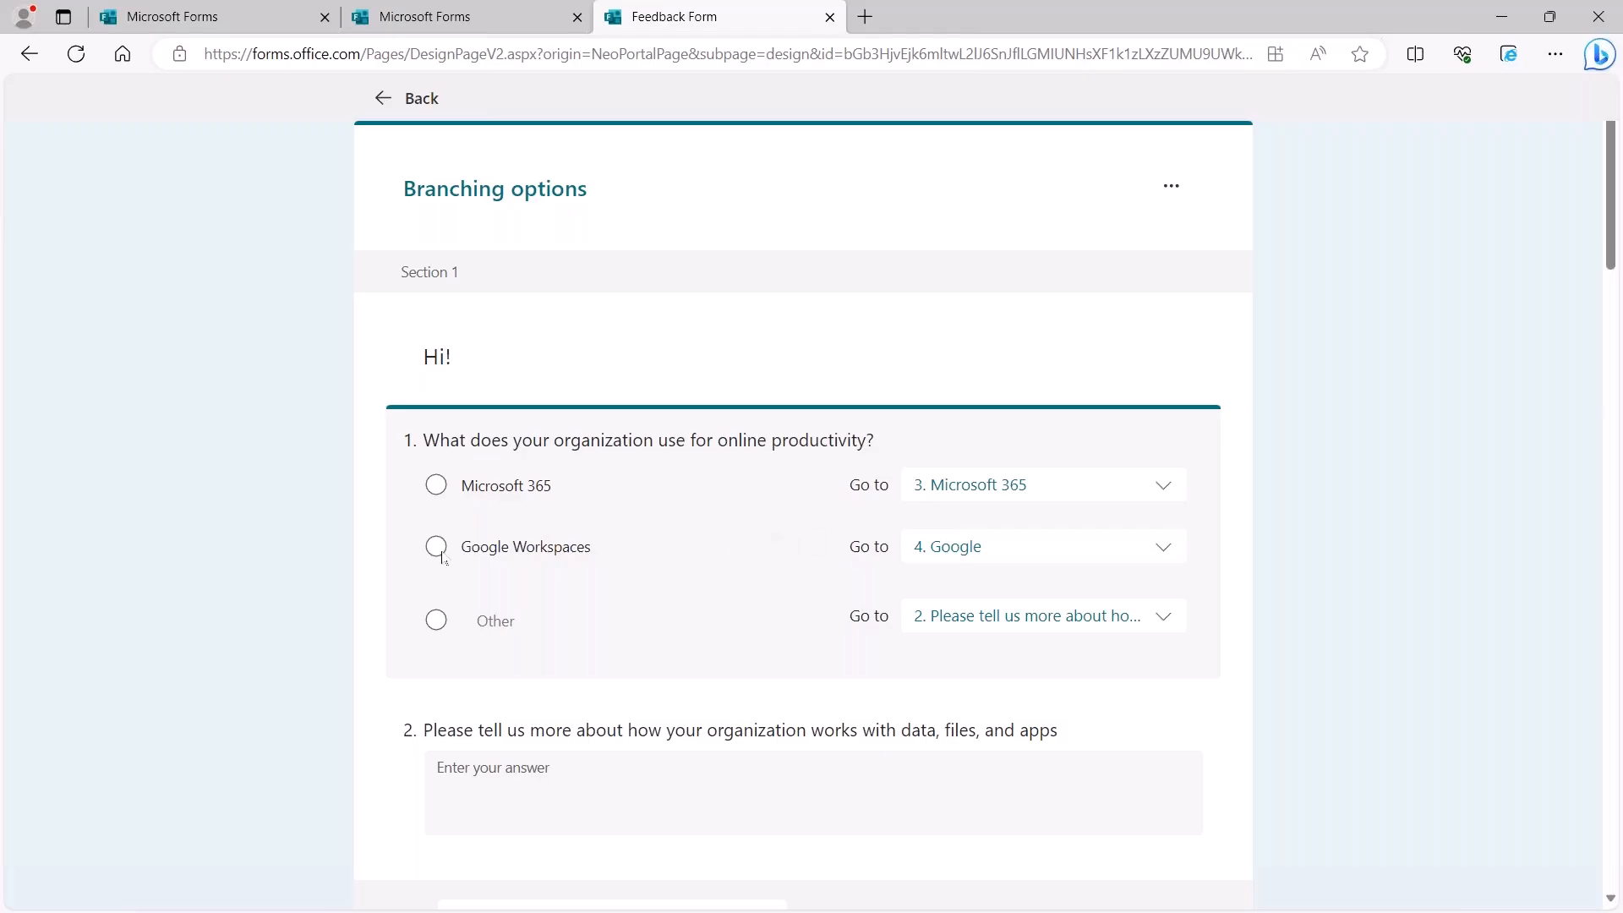
pyautogui.click(972, 554)
pyautogui.click(1144, 518)
# Step: Check where Sections 2, 3 and 4 lead in the branching options, and return to the form's questions
pyautogui.scroll(-8, 1428, 364)
pyautogui.scroll(-15, 1428, 363)
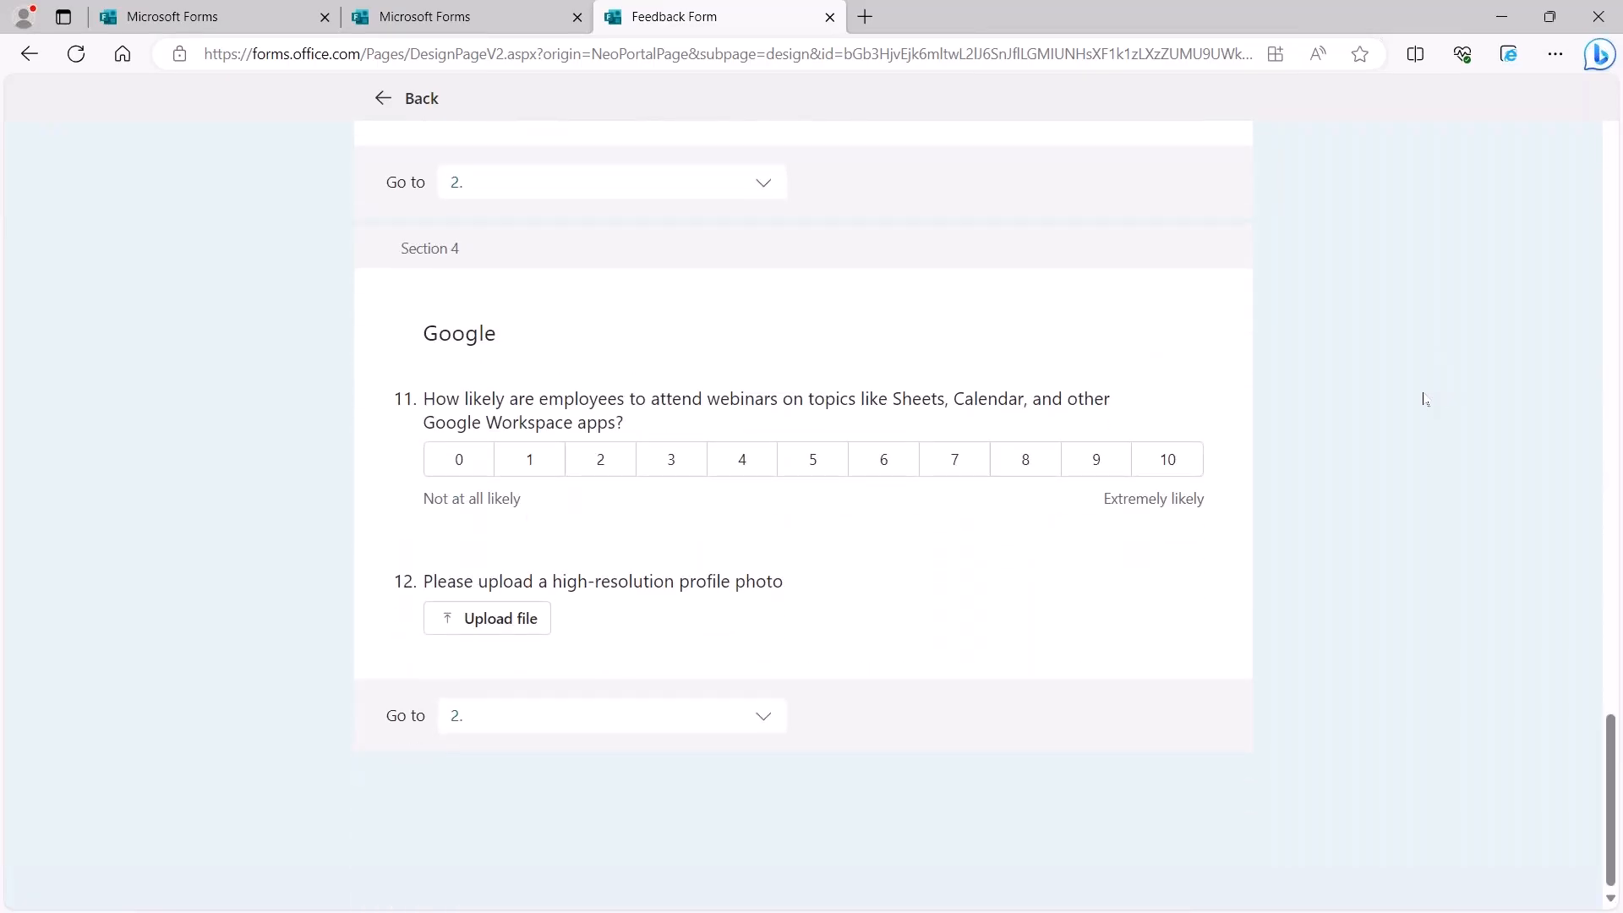
pyautogui.scroll(4, 782, 377)
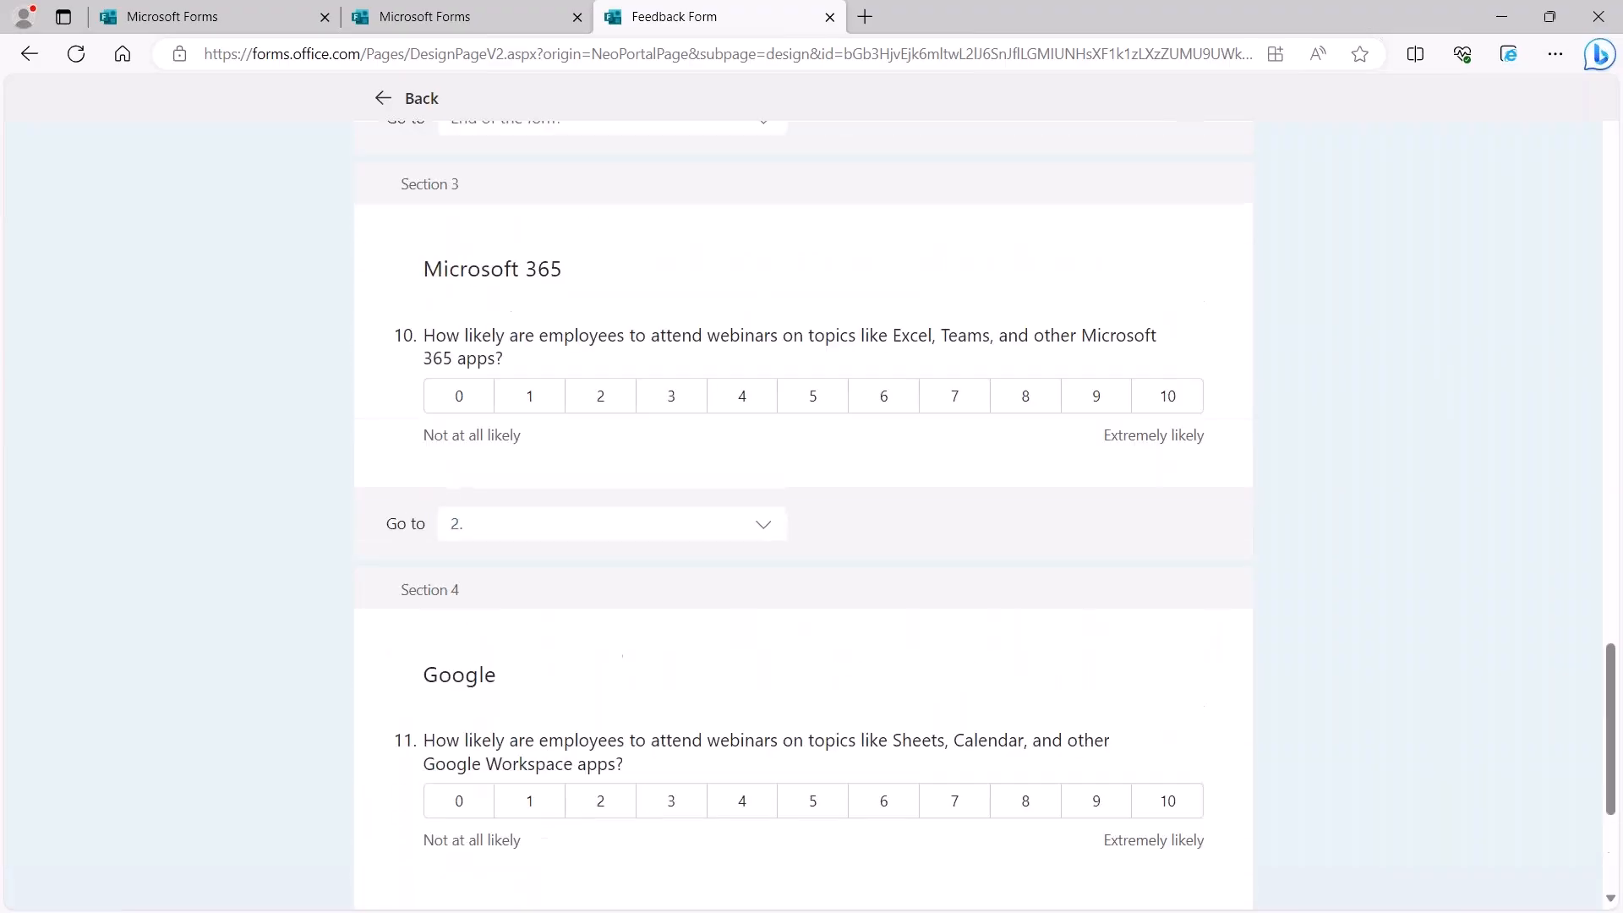
pyautogui.click(713, 421)
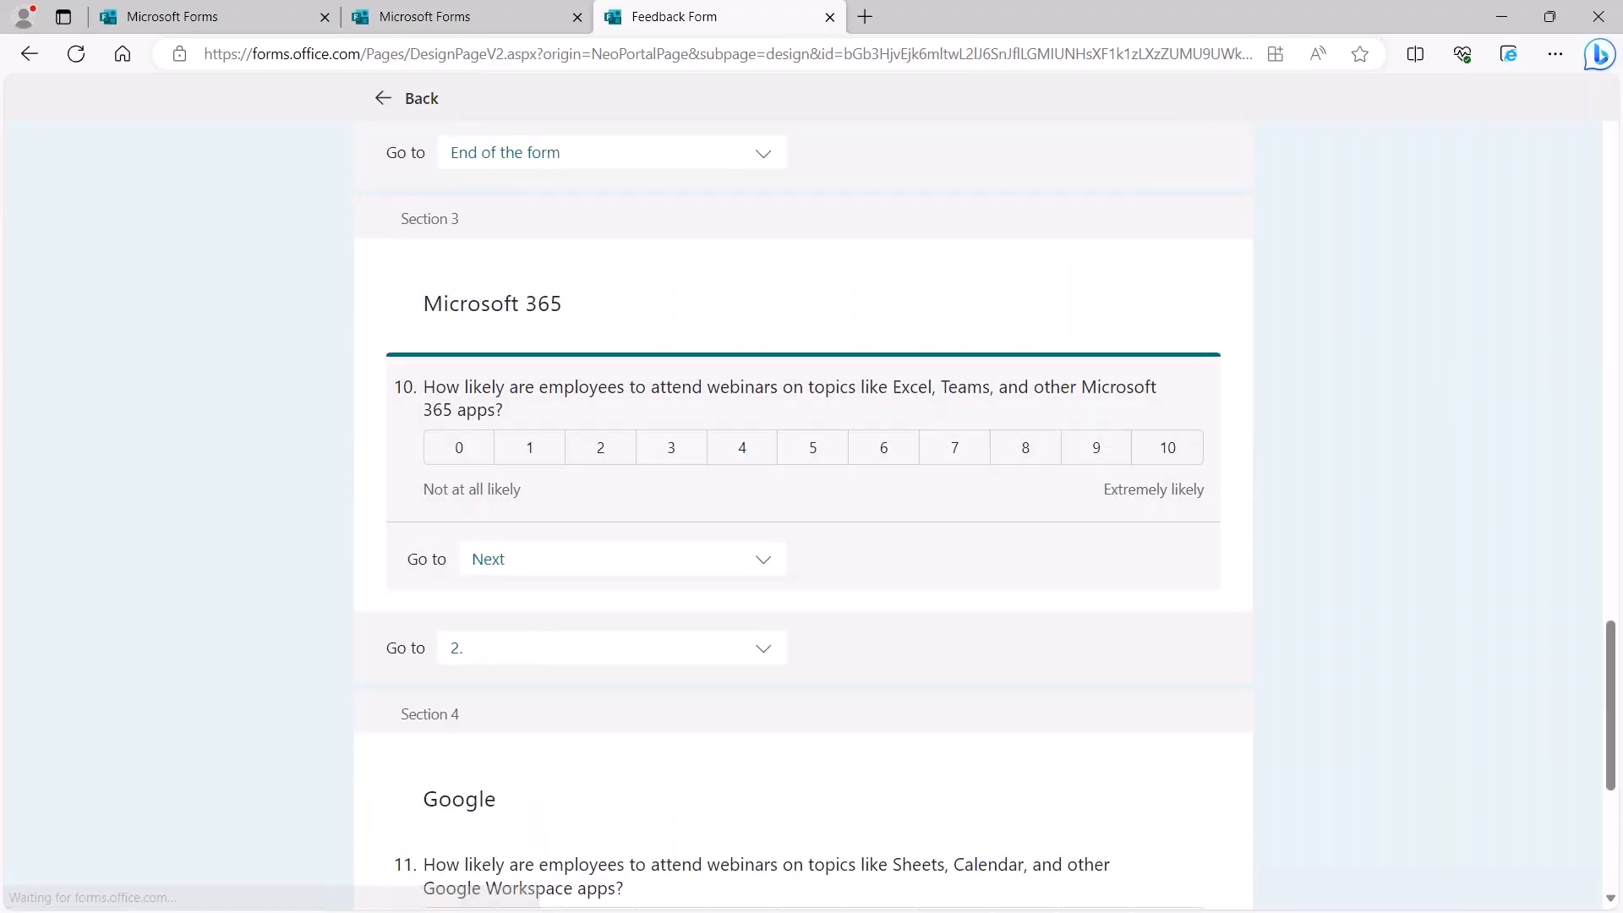
pyautogui.scroll(-5, 608, 381)
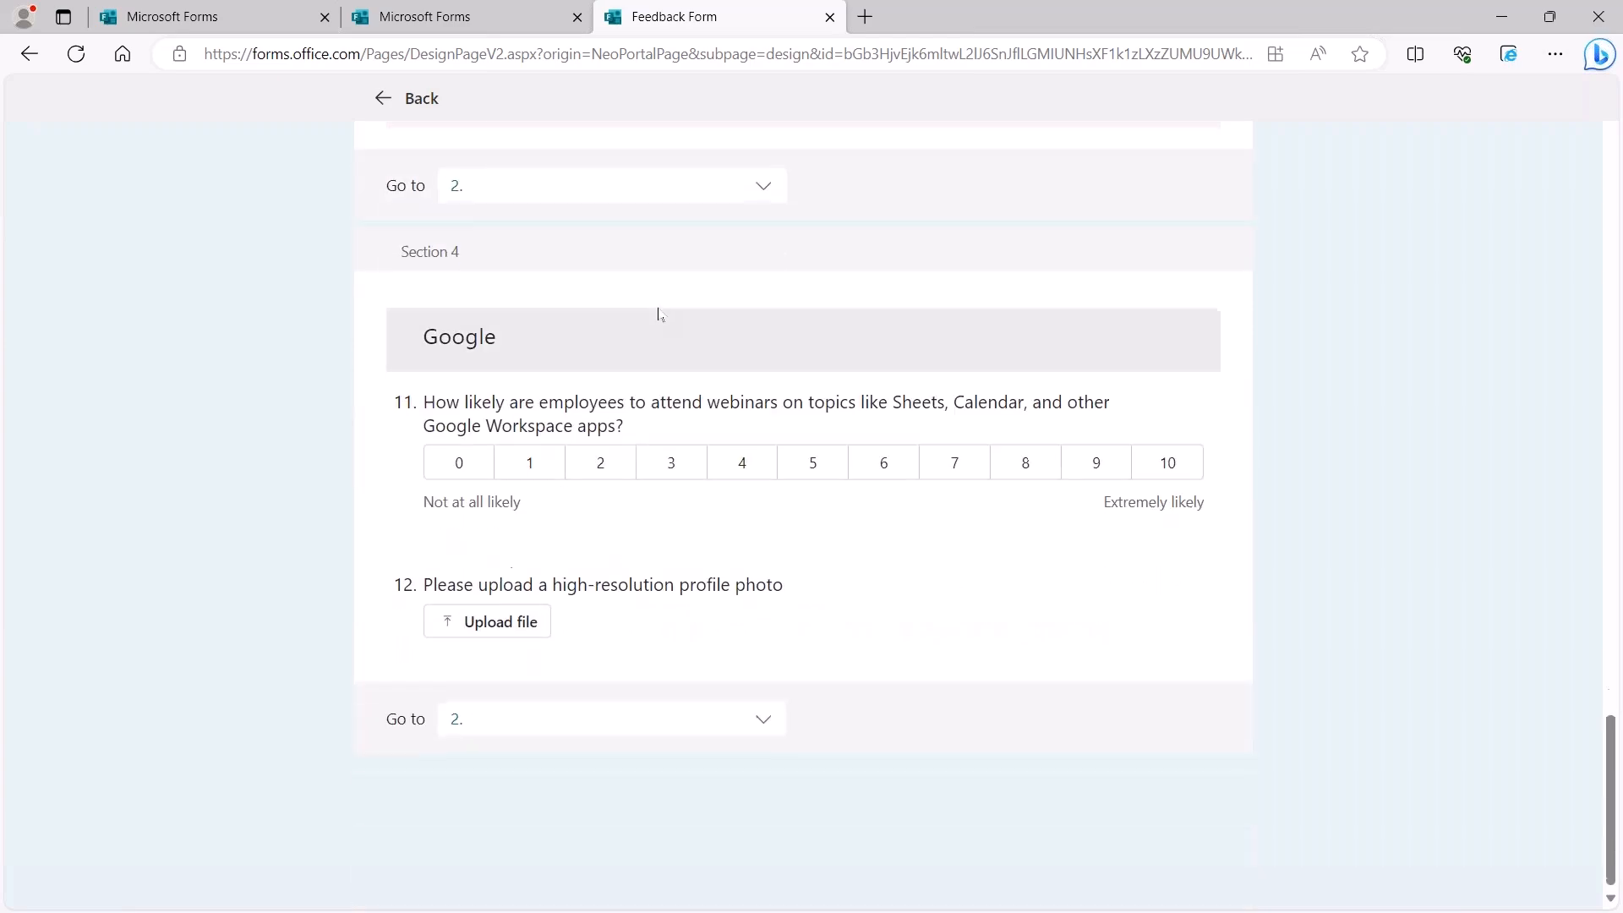
pyautogui.scroll(2, 1471, 583)
pyautogui.scroll(10, 1471, 583)
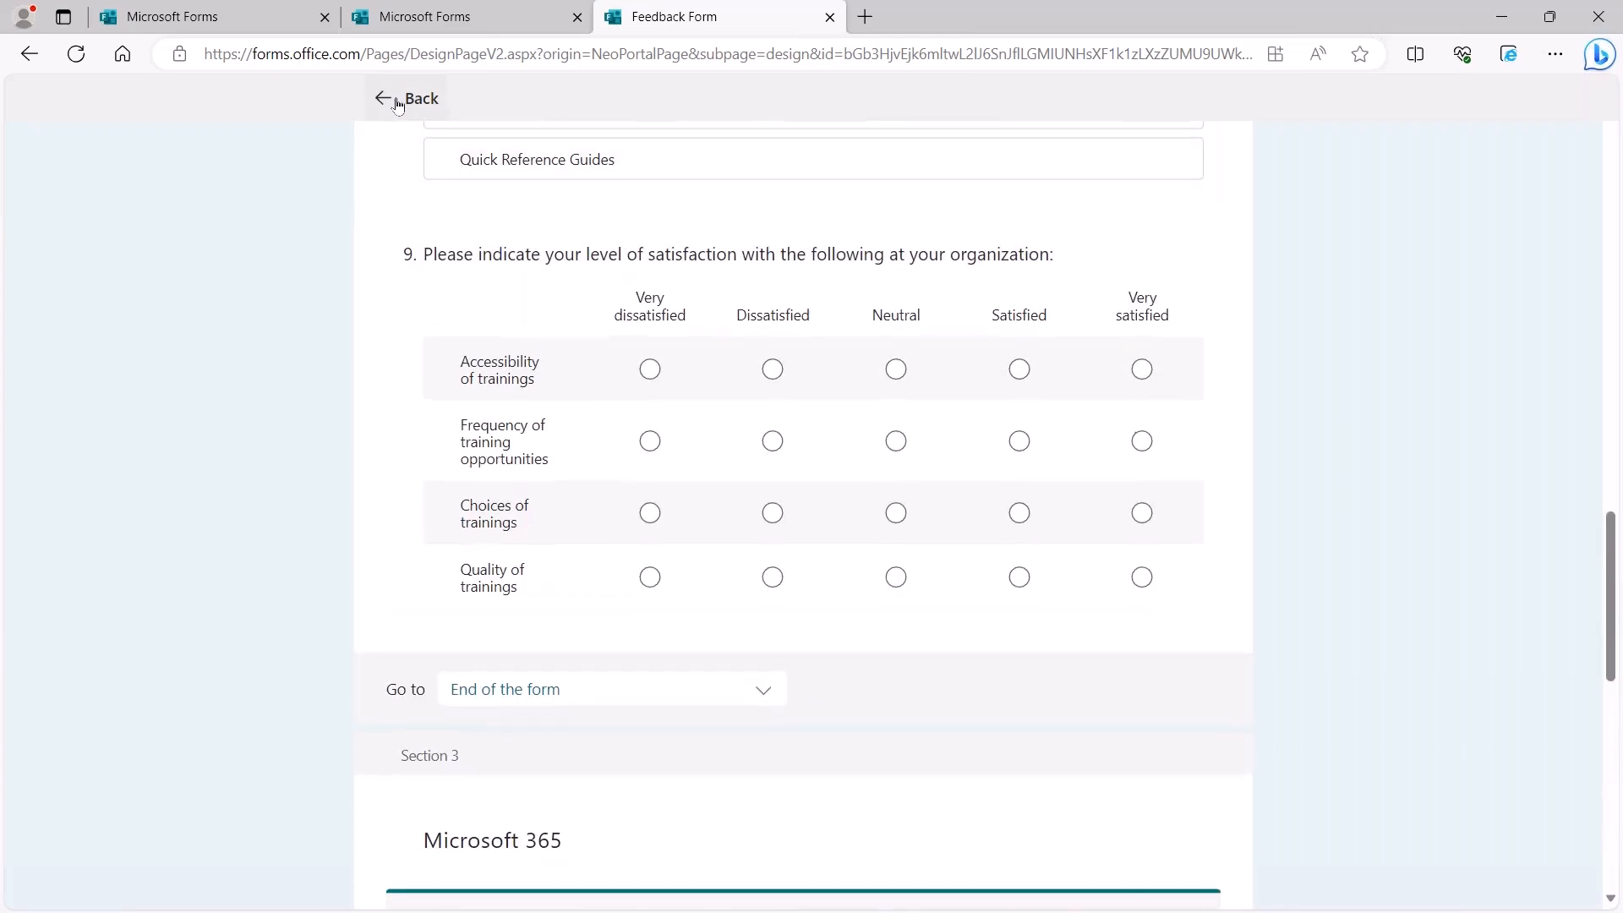
pyautogui.click(383, 98)
# Step: Review the Microsoft 365 and Google sections, including their header images and questions 10 to 12
pyautogui.scroll(-6, 850, 644)
pyautogui.moveTo(1610, 372); pyautogui.dragTo(1582, 706)
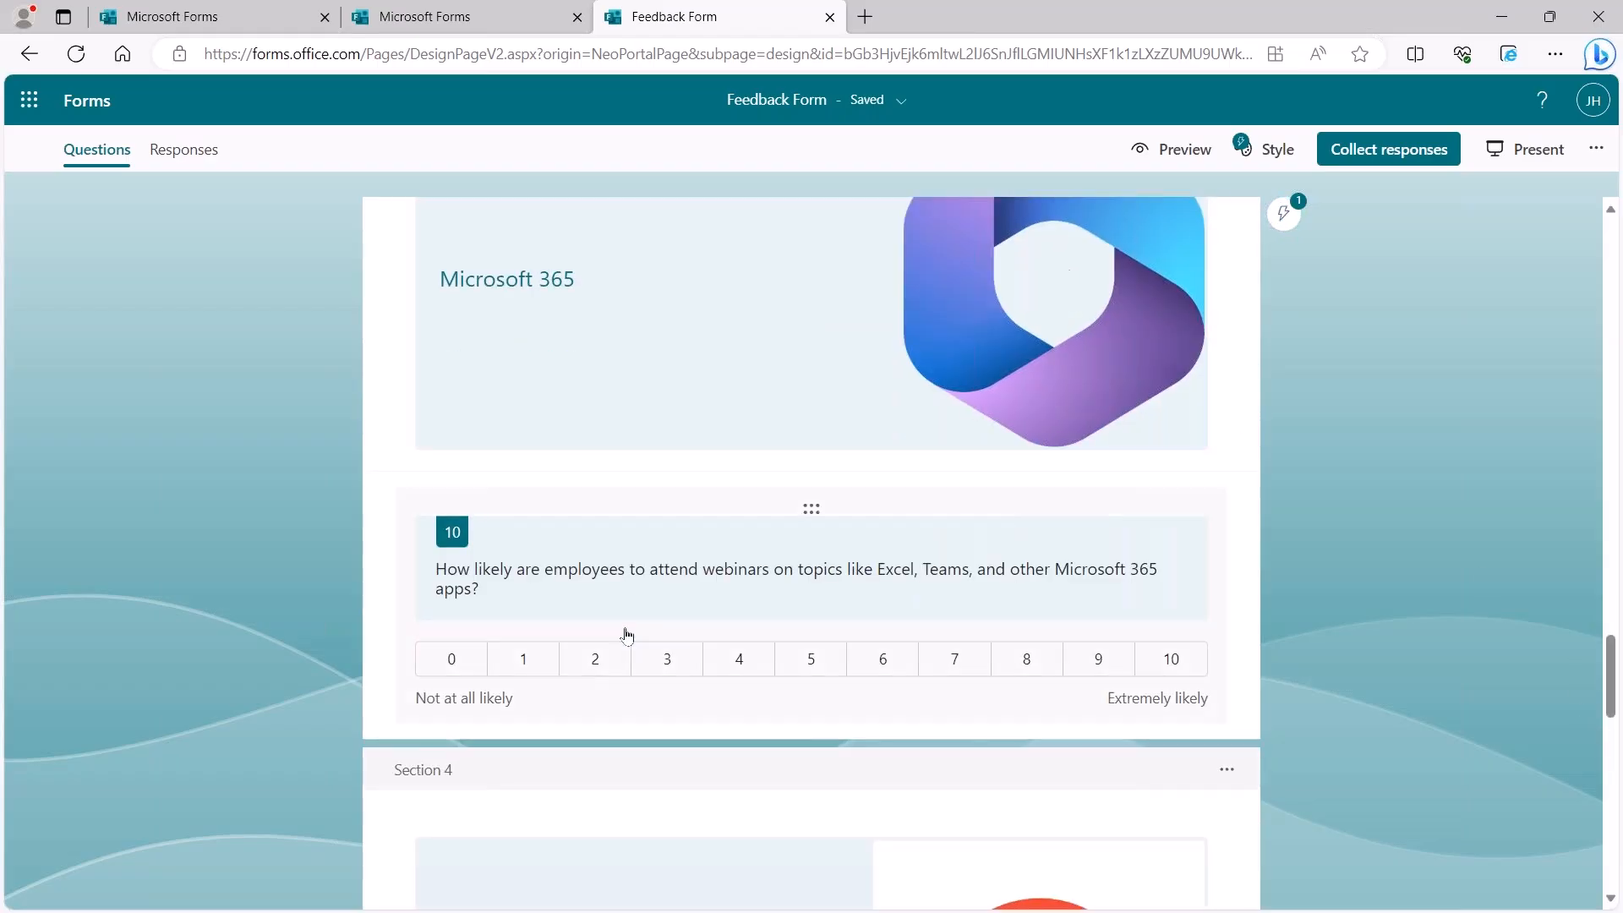
pyautogui.scroll(4, 470, 668)
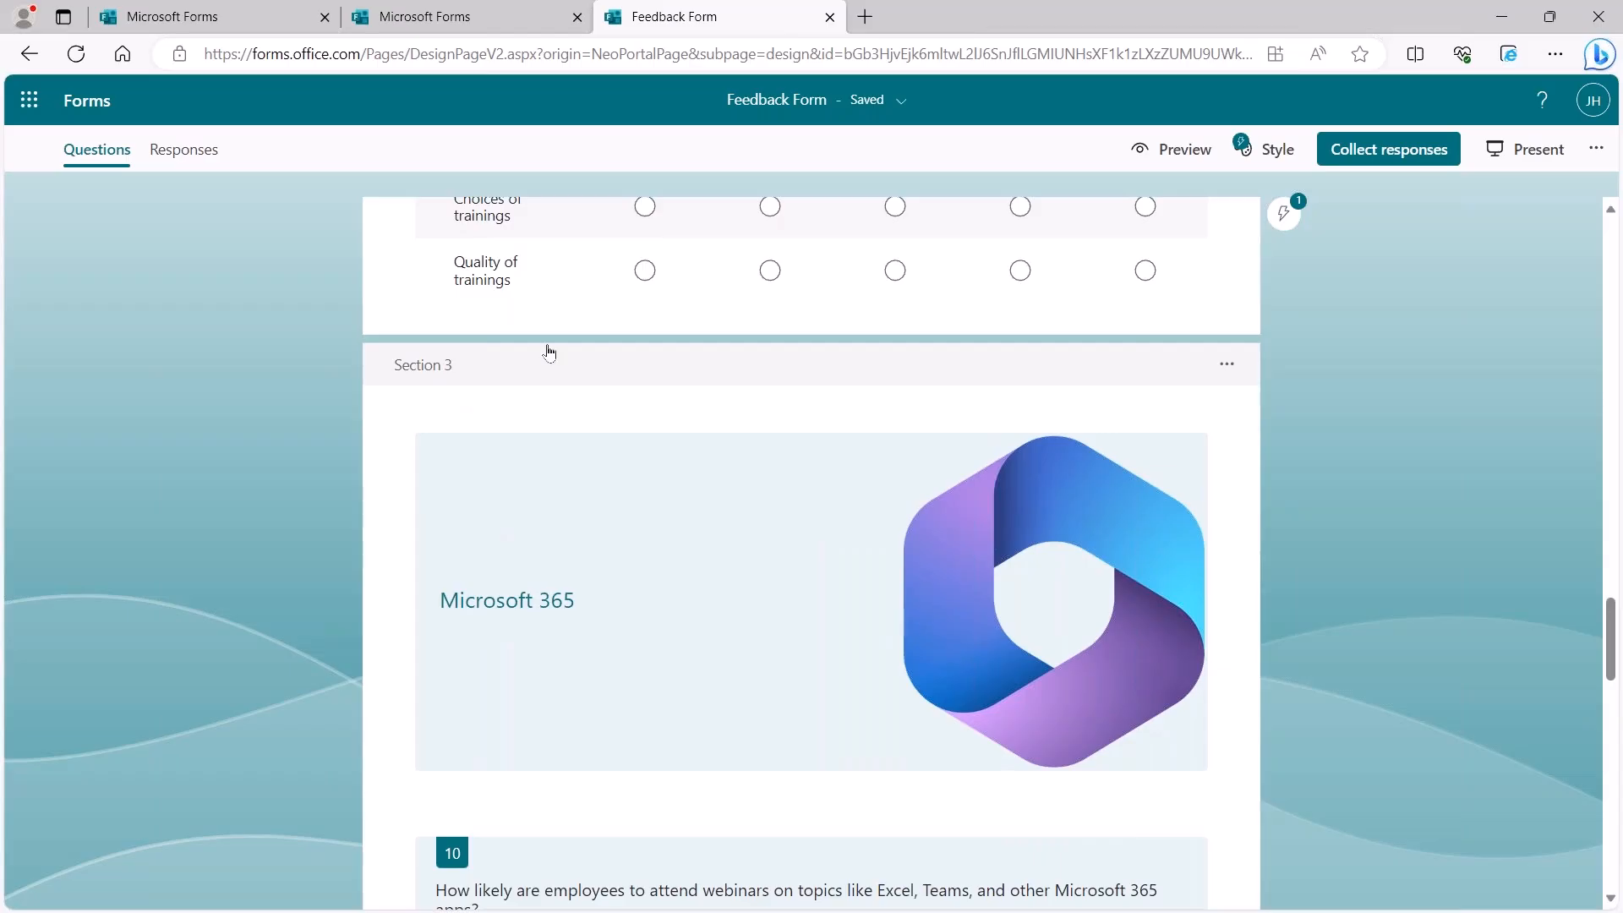
pyautogui.click(927, 410)
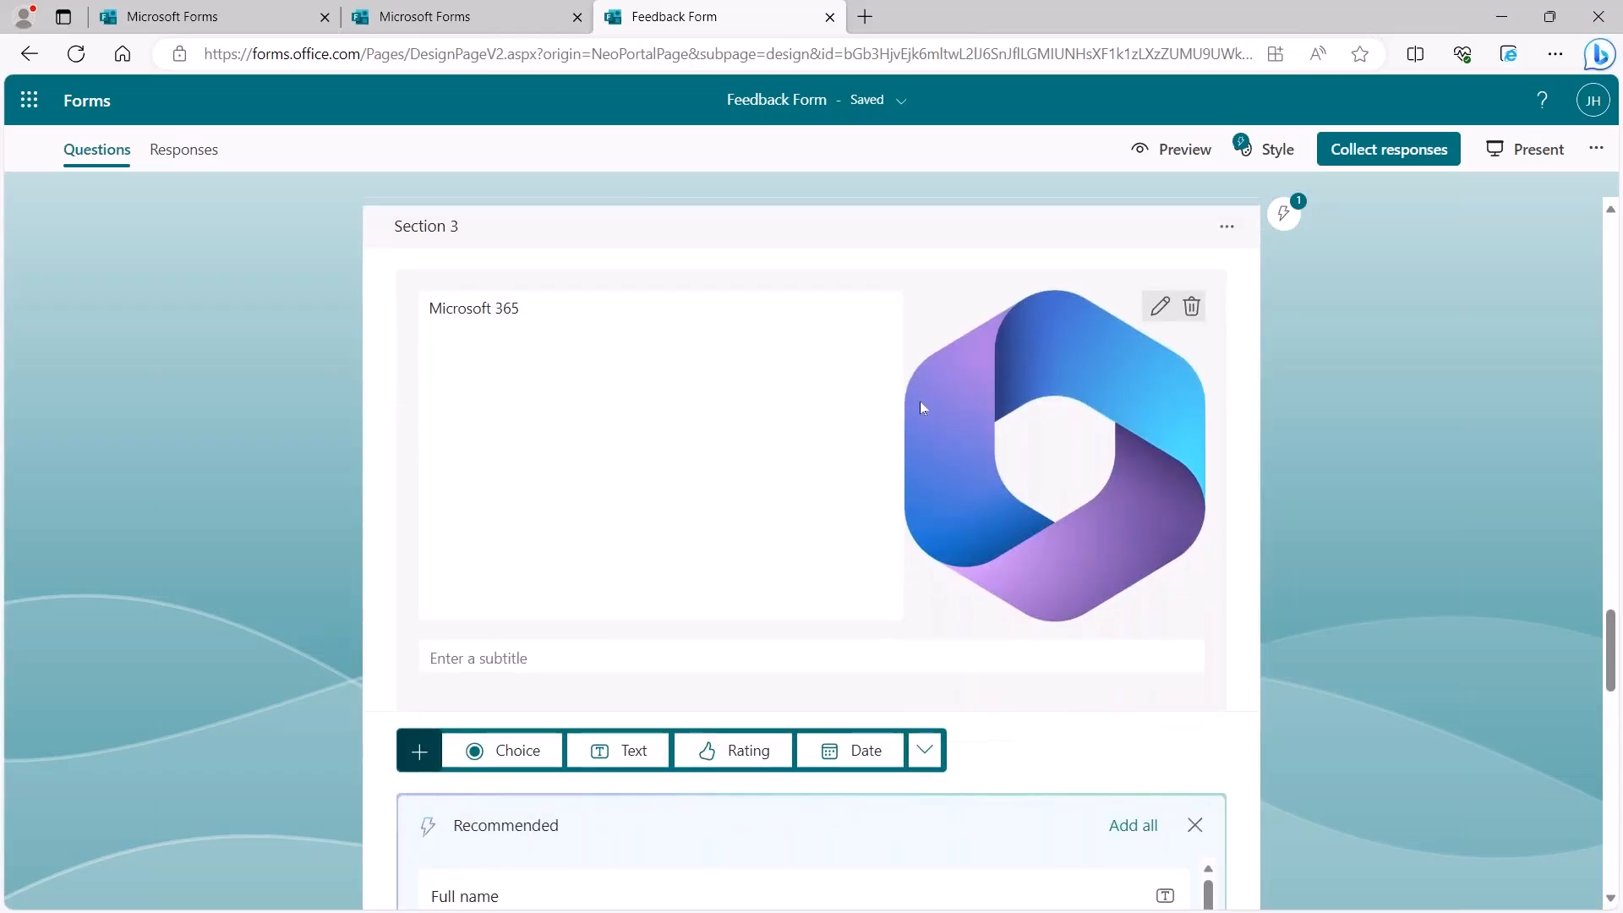
pyautogui.scroll(-7, 921, 410)
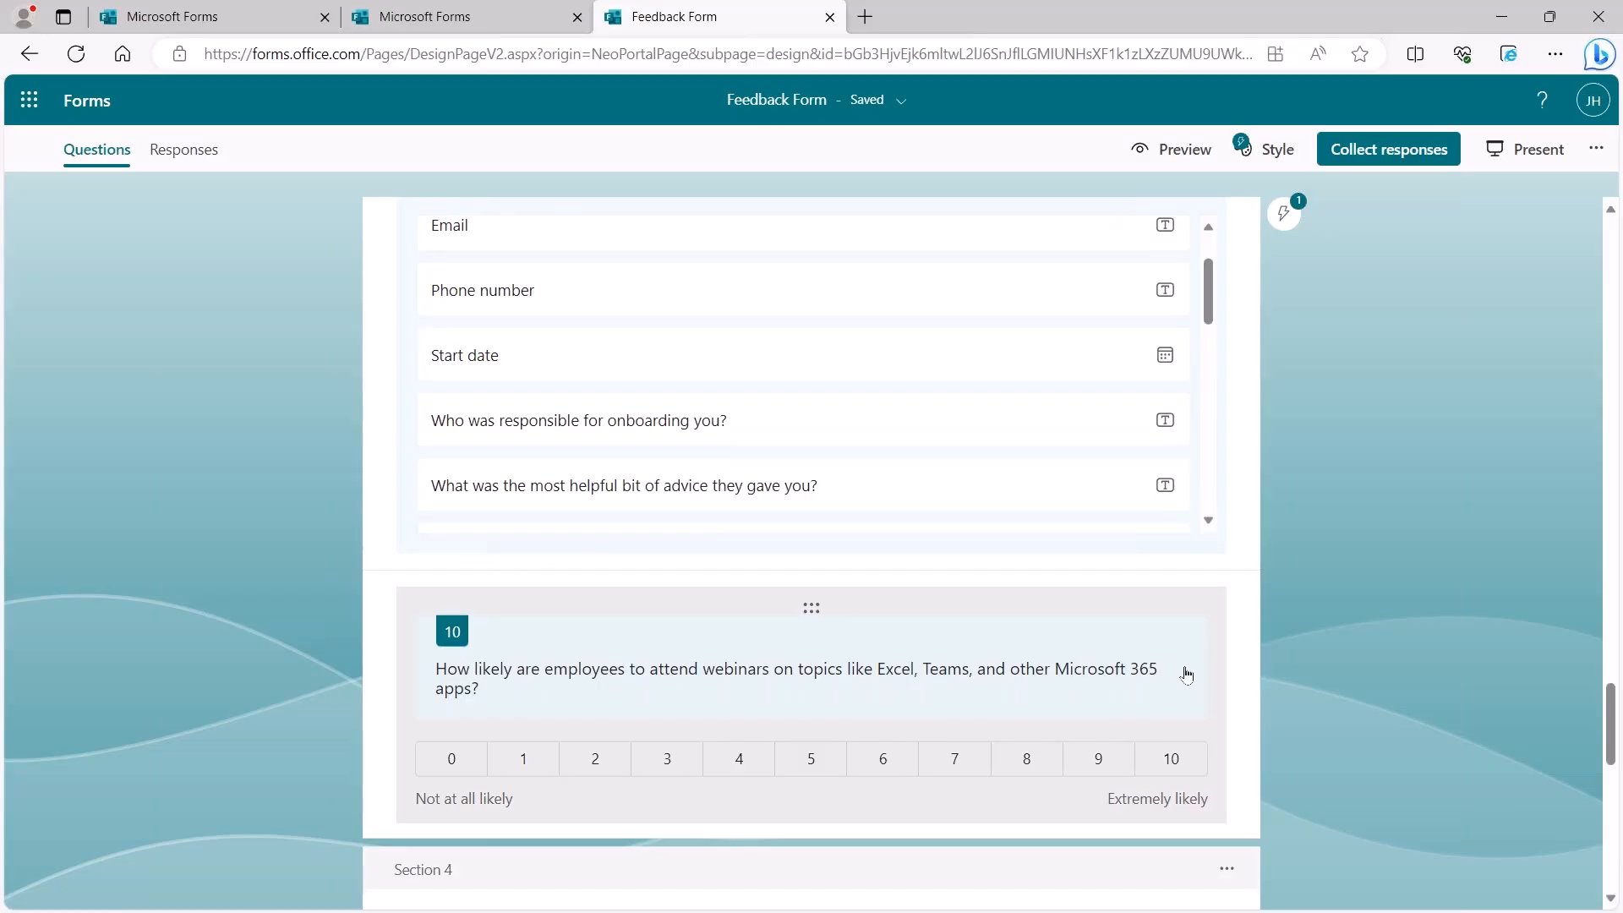
pyautogui.scroll(-3, 1186, 676)
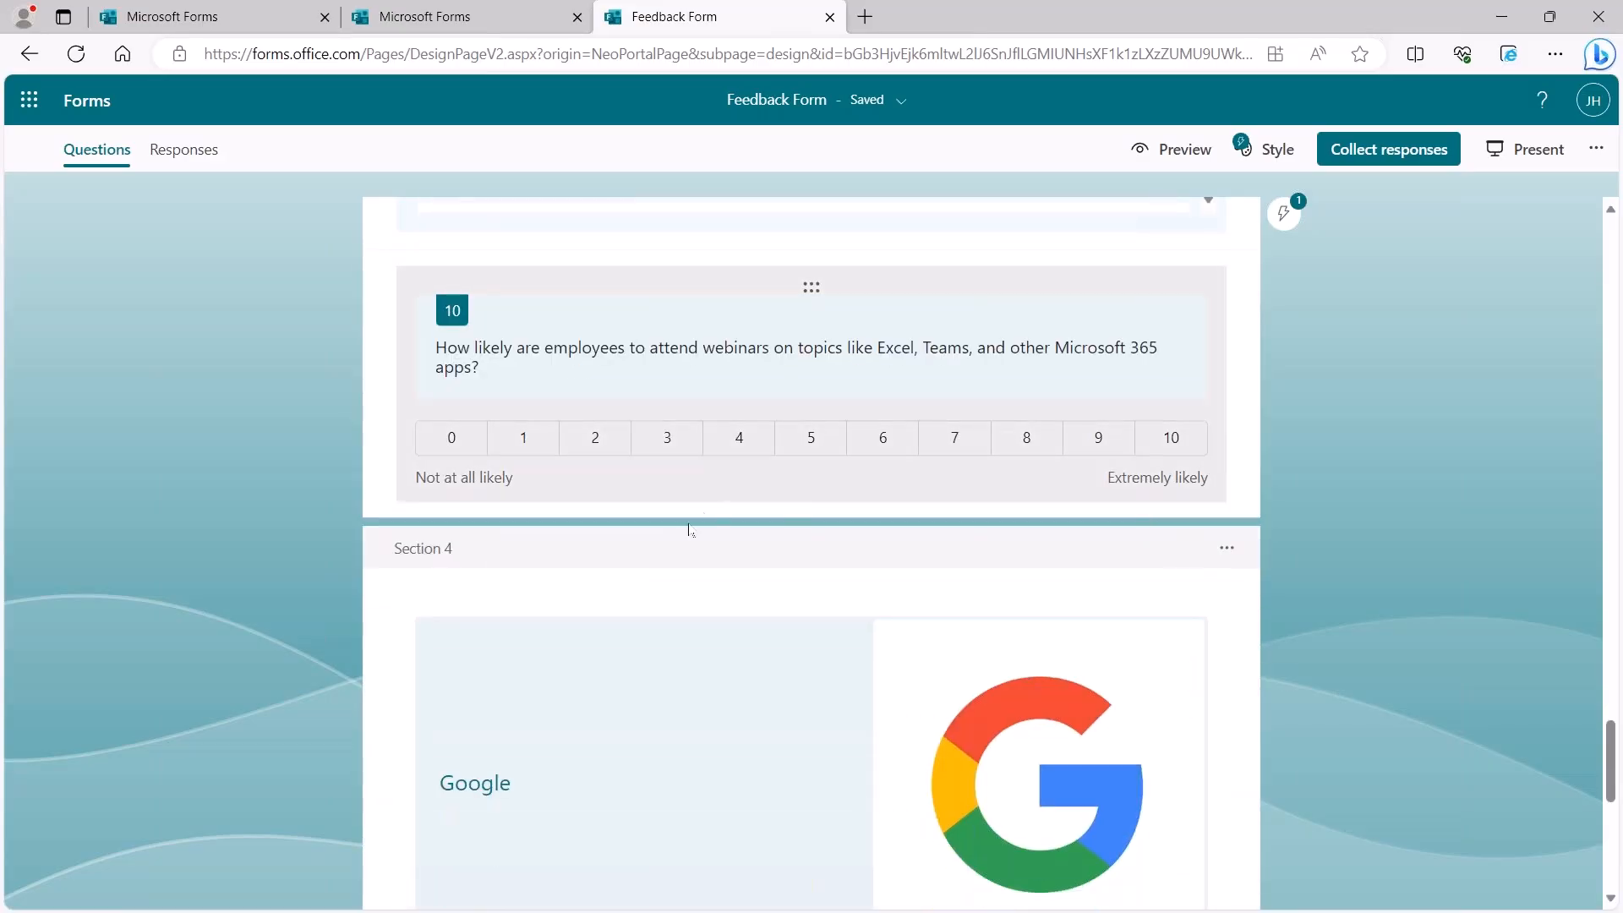
pyautogui.scroll(-3, 1156, 484)
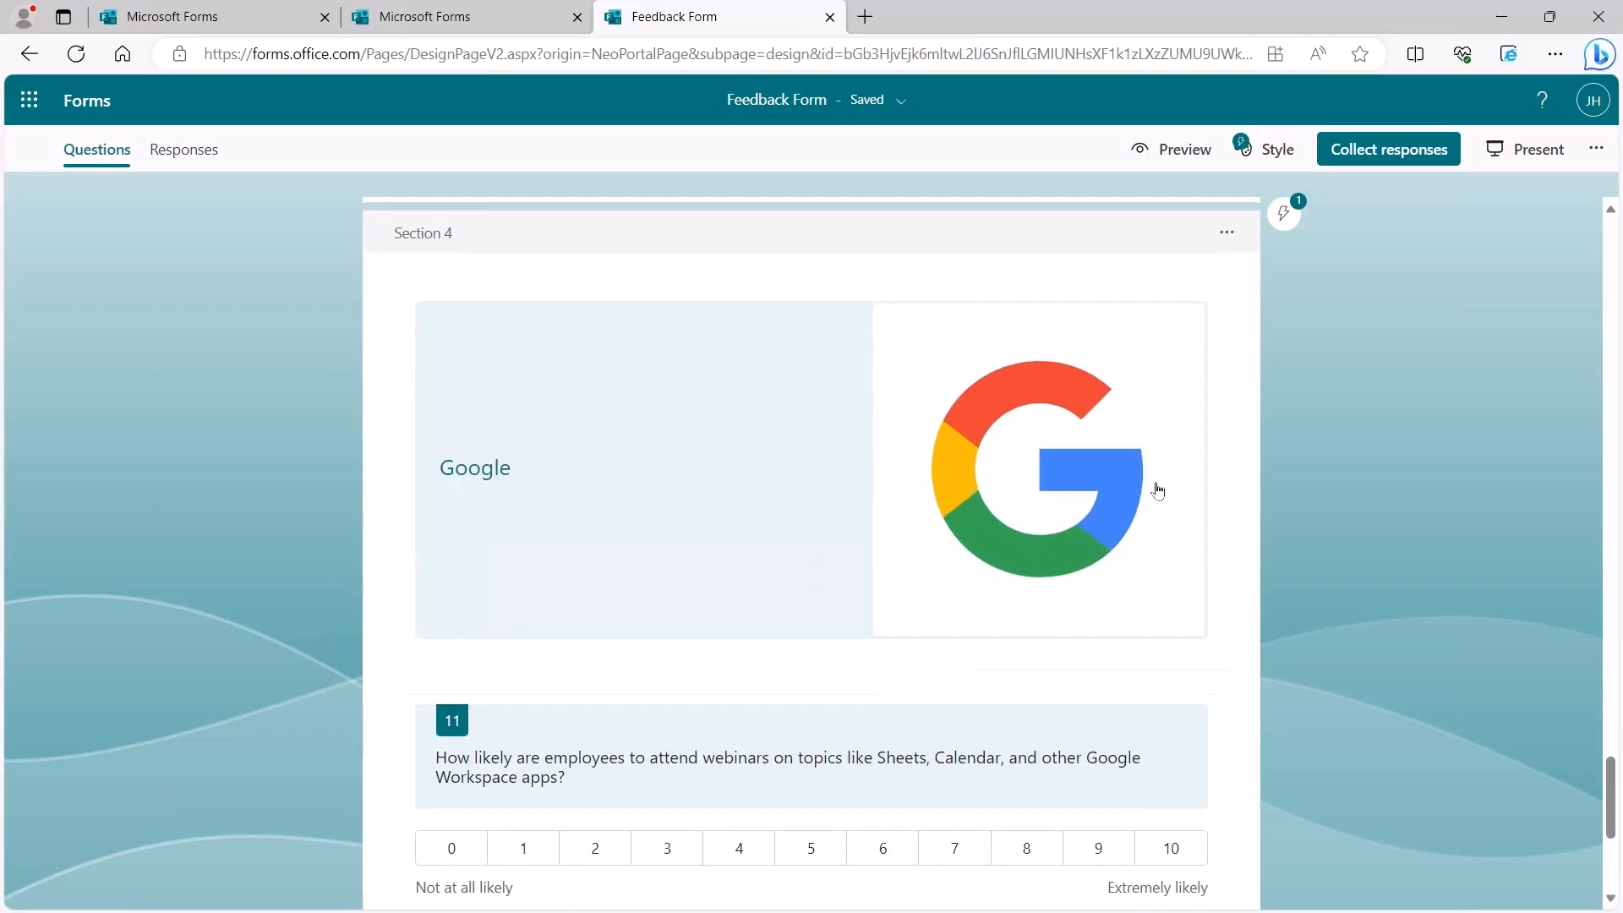
pyautogui.scroll(-3, 1152, 484)
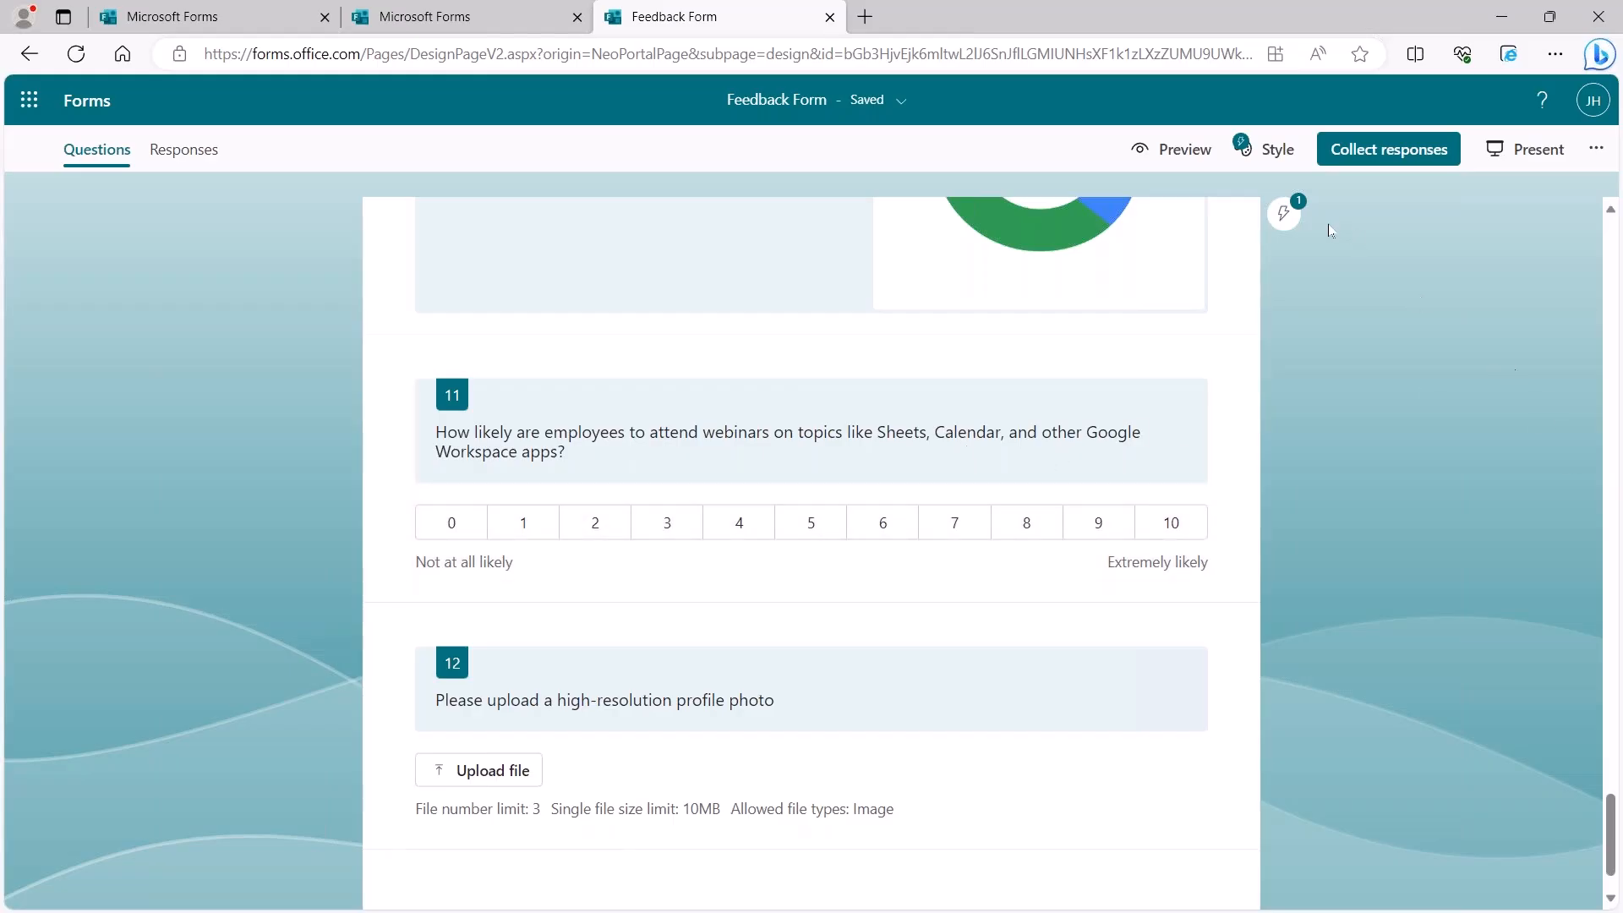
# Step: Open question 9 about satisfaction levels for editing and look over its suggested rating options and statements
pyautogui.scroll(10, 1129, 296)
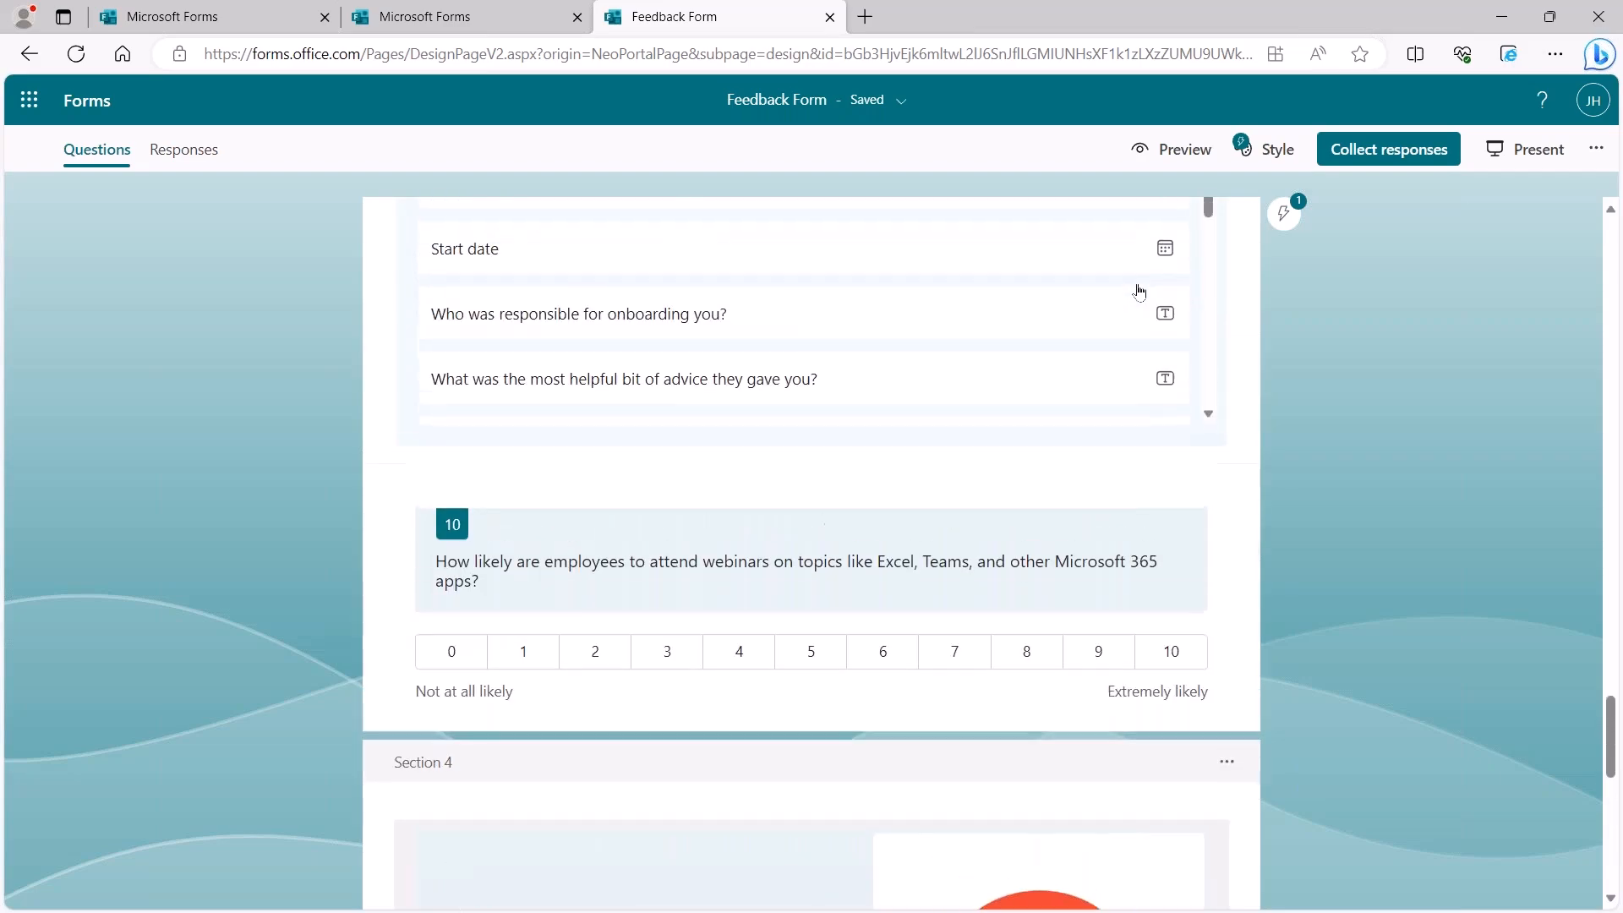
pyautogui.scroll(6, 1139, 292)
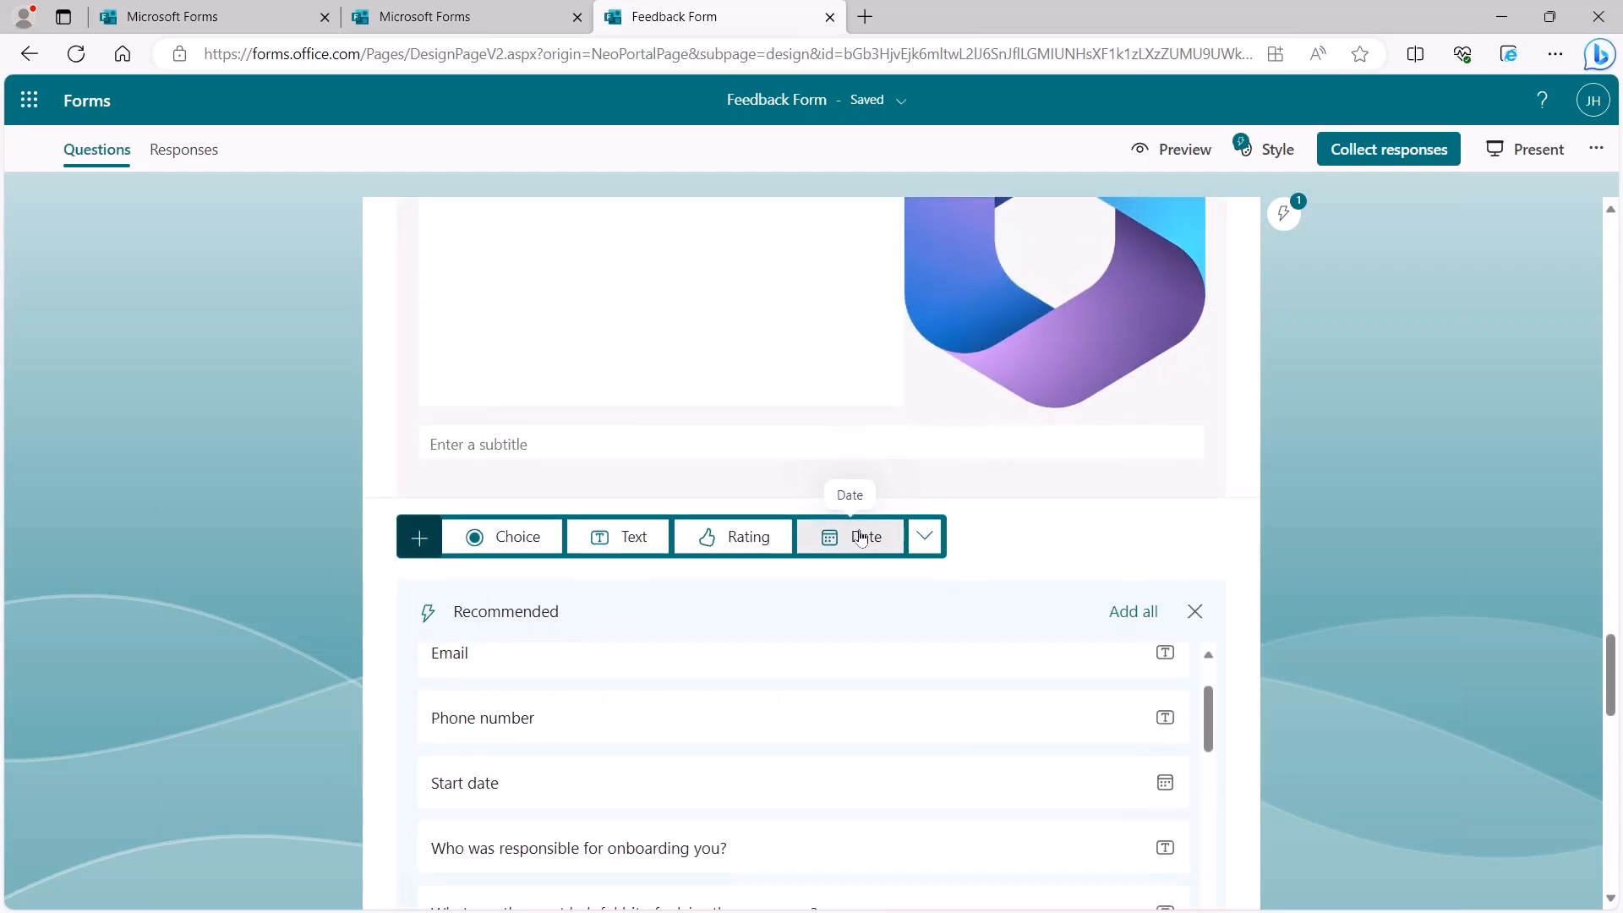
pyautogui.scroll(10, 861, 537)
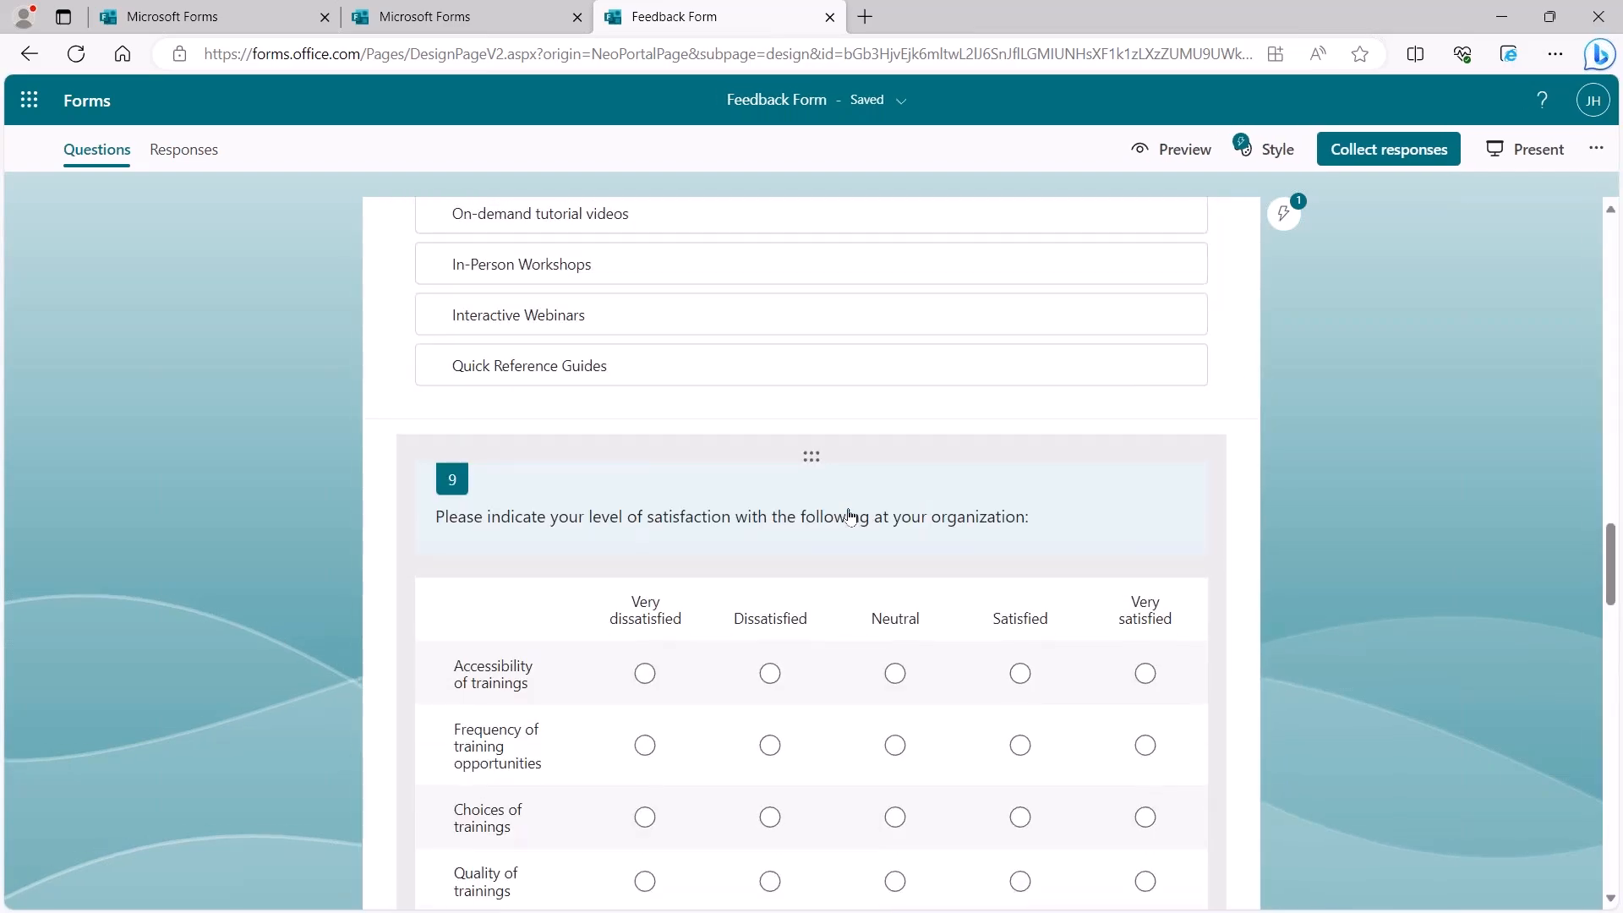
pyautogui.click(824, 450)
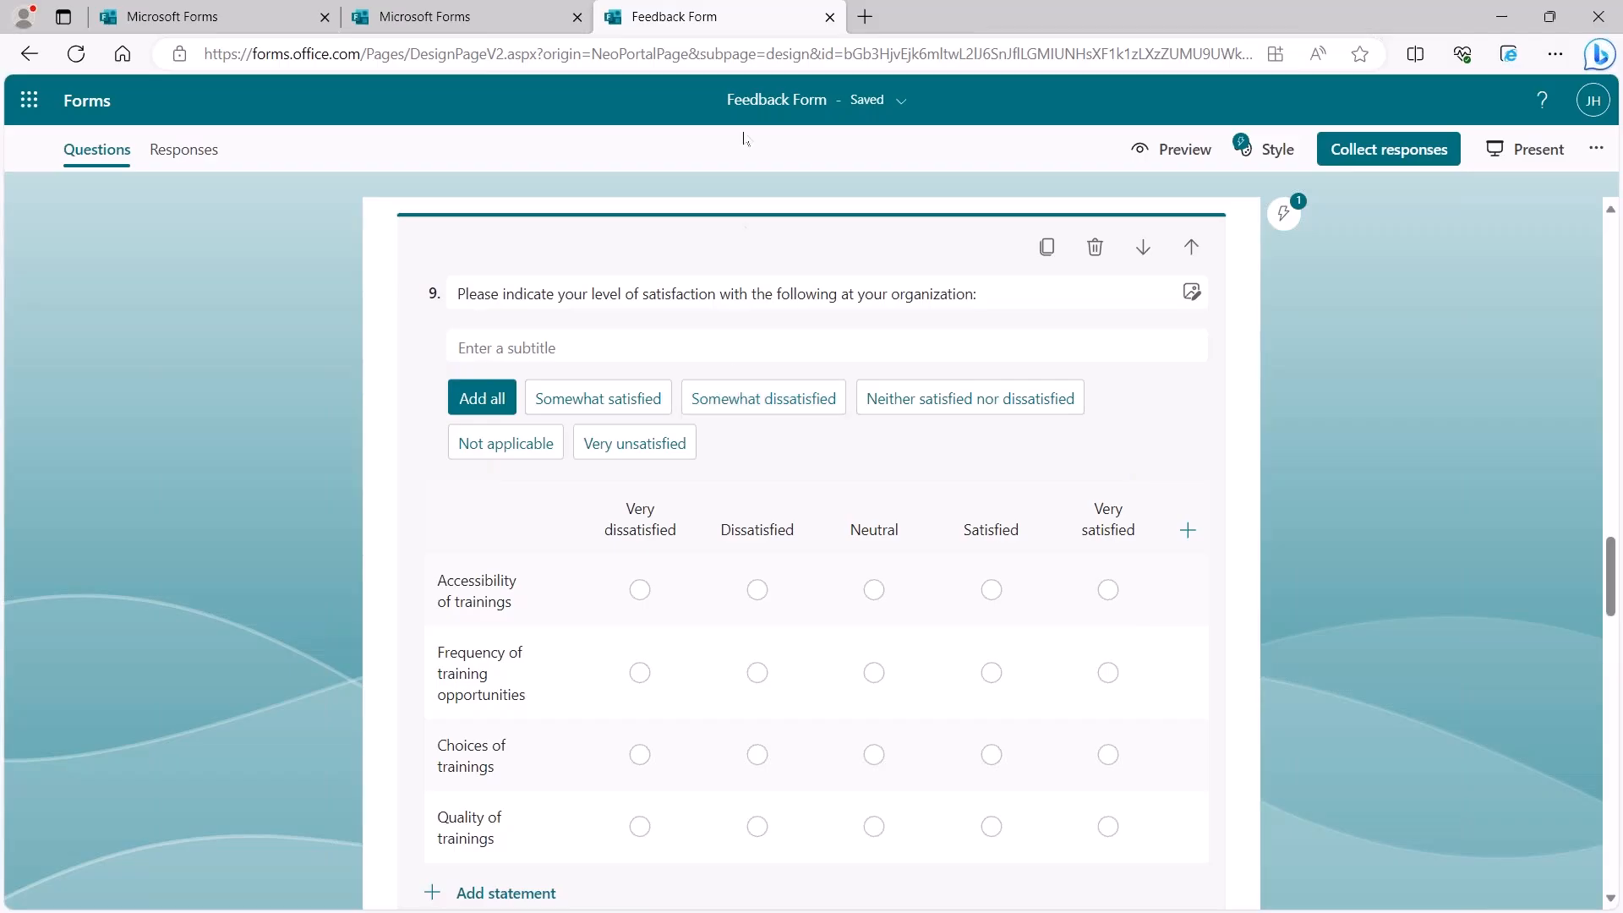
pyautogui.scroll(2, 771, 254)
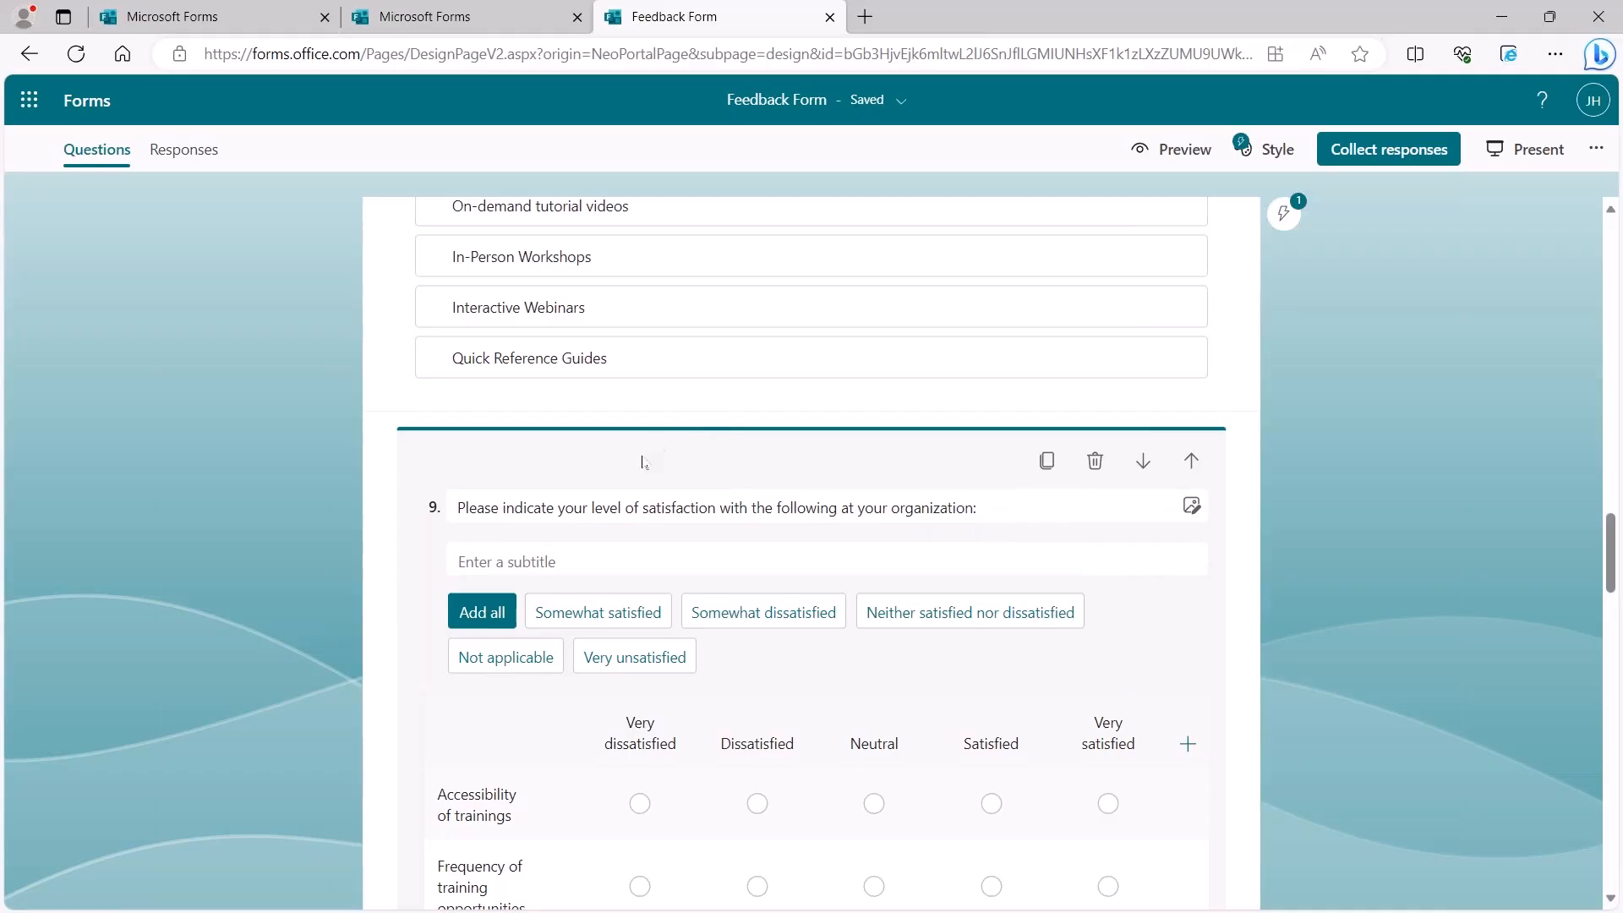
# Step: Check the rest of question 9's statements and view the AI-suggested designs in the form's style options
pyautogui.scroll(-5, 643, 462)
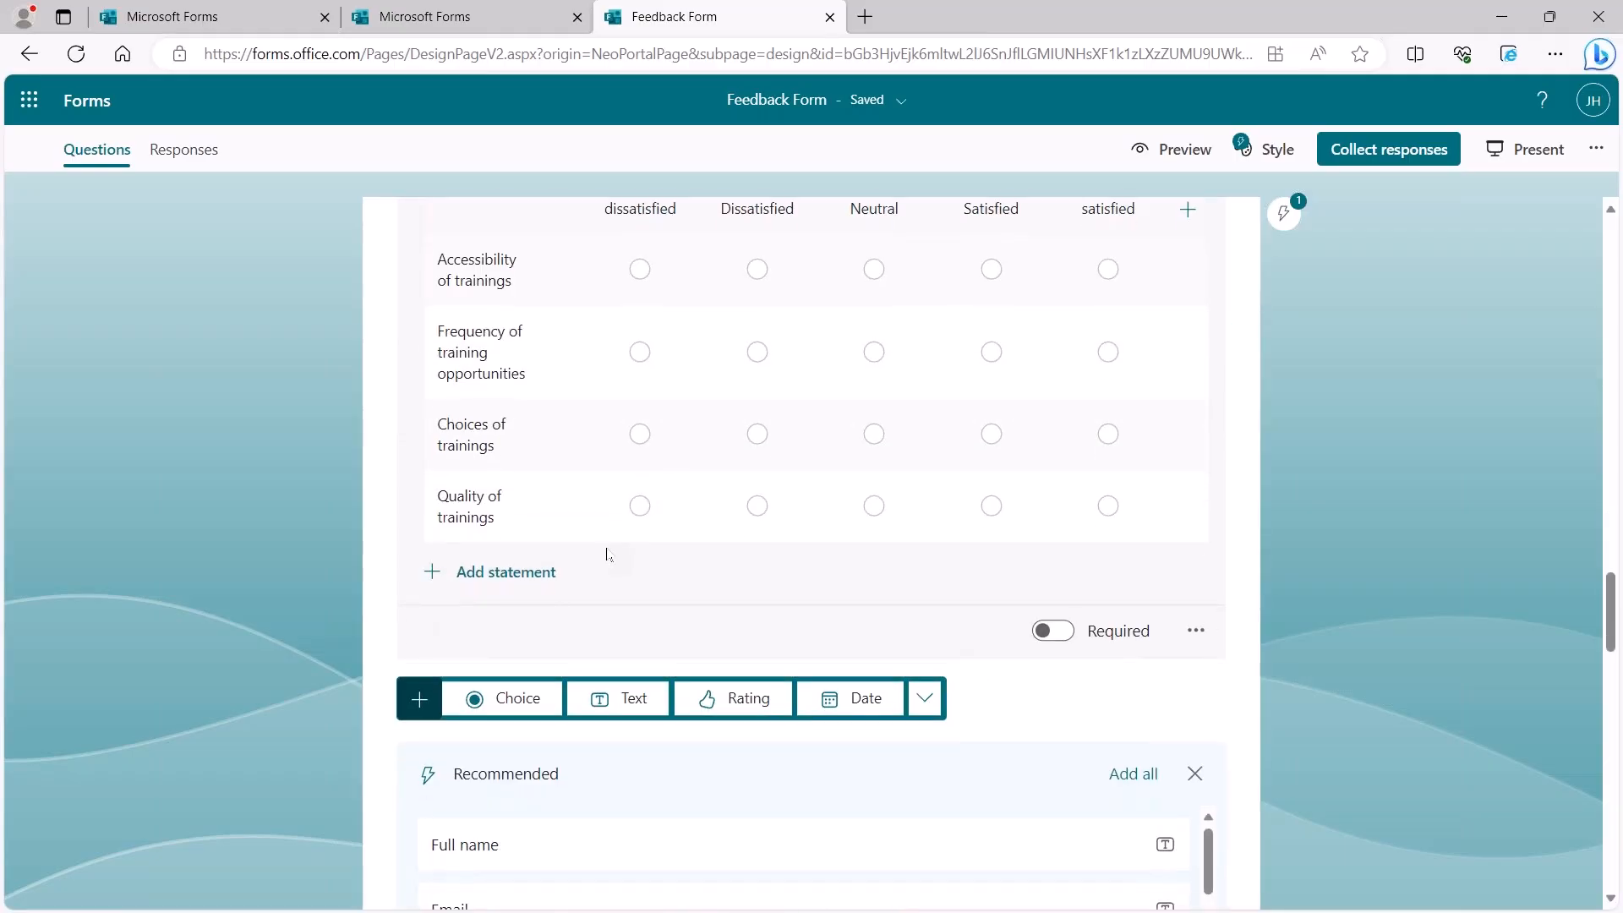
pyautogui.click(1283, 212)
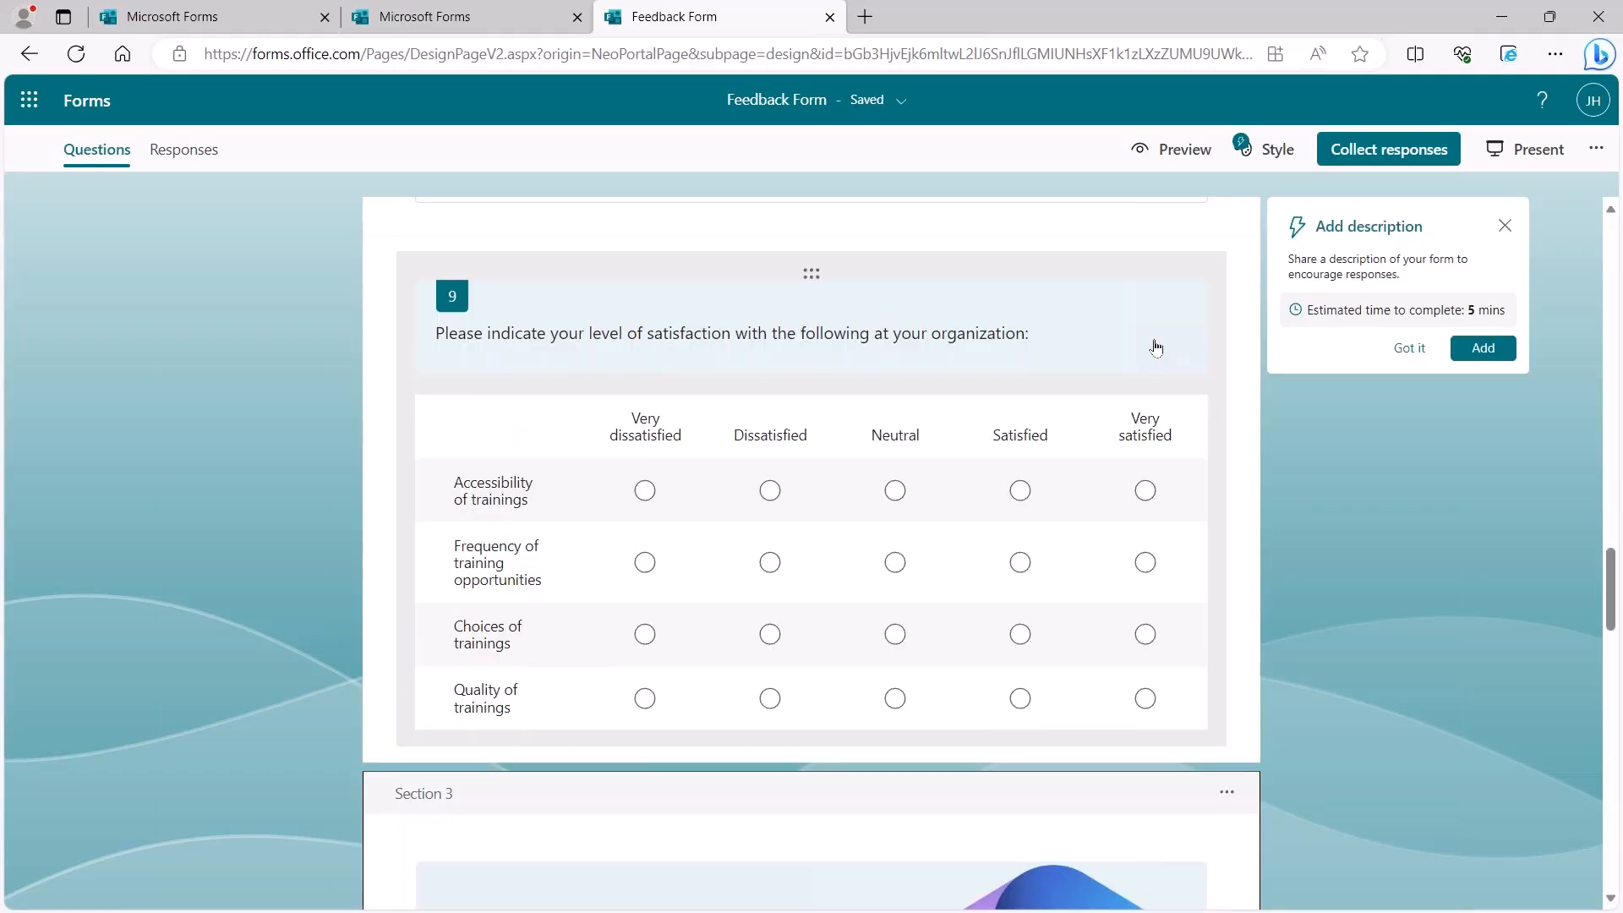
pyautogui.click(1267, 161)
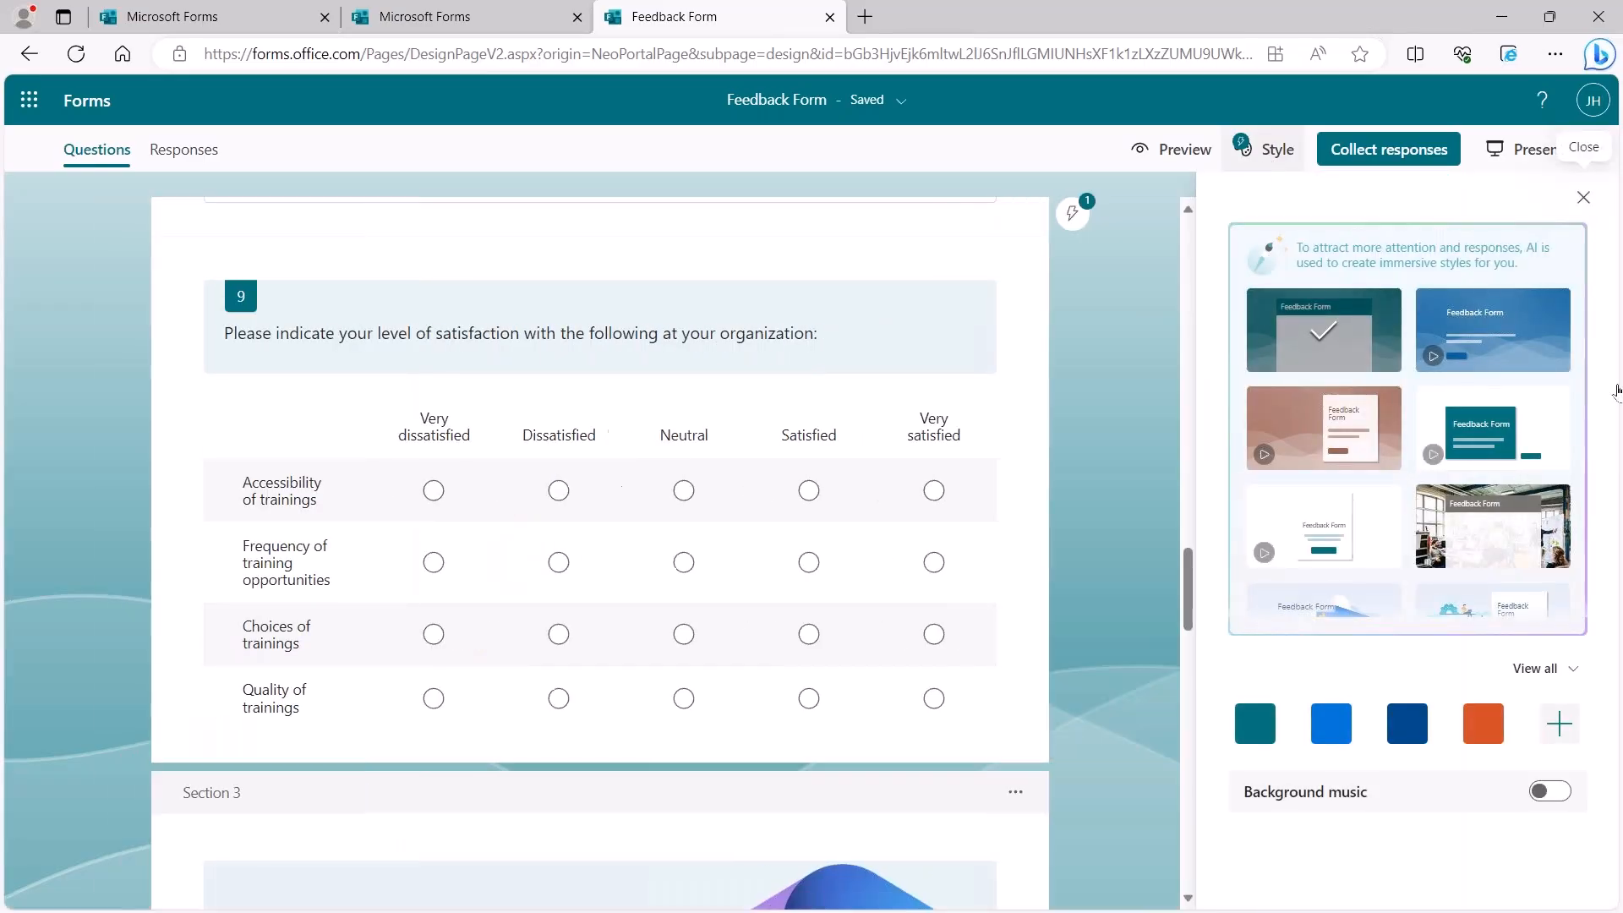
pyautogui.scroll(-1, 1552, 324)
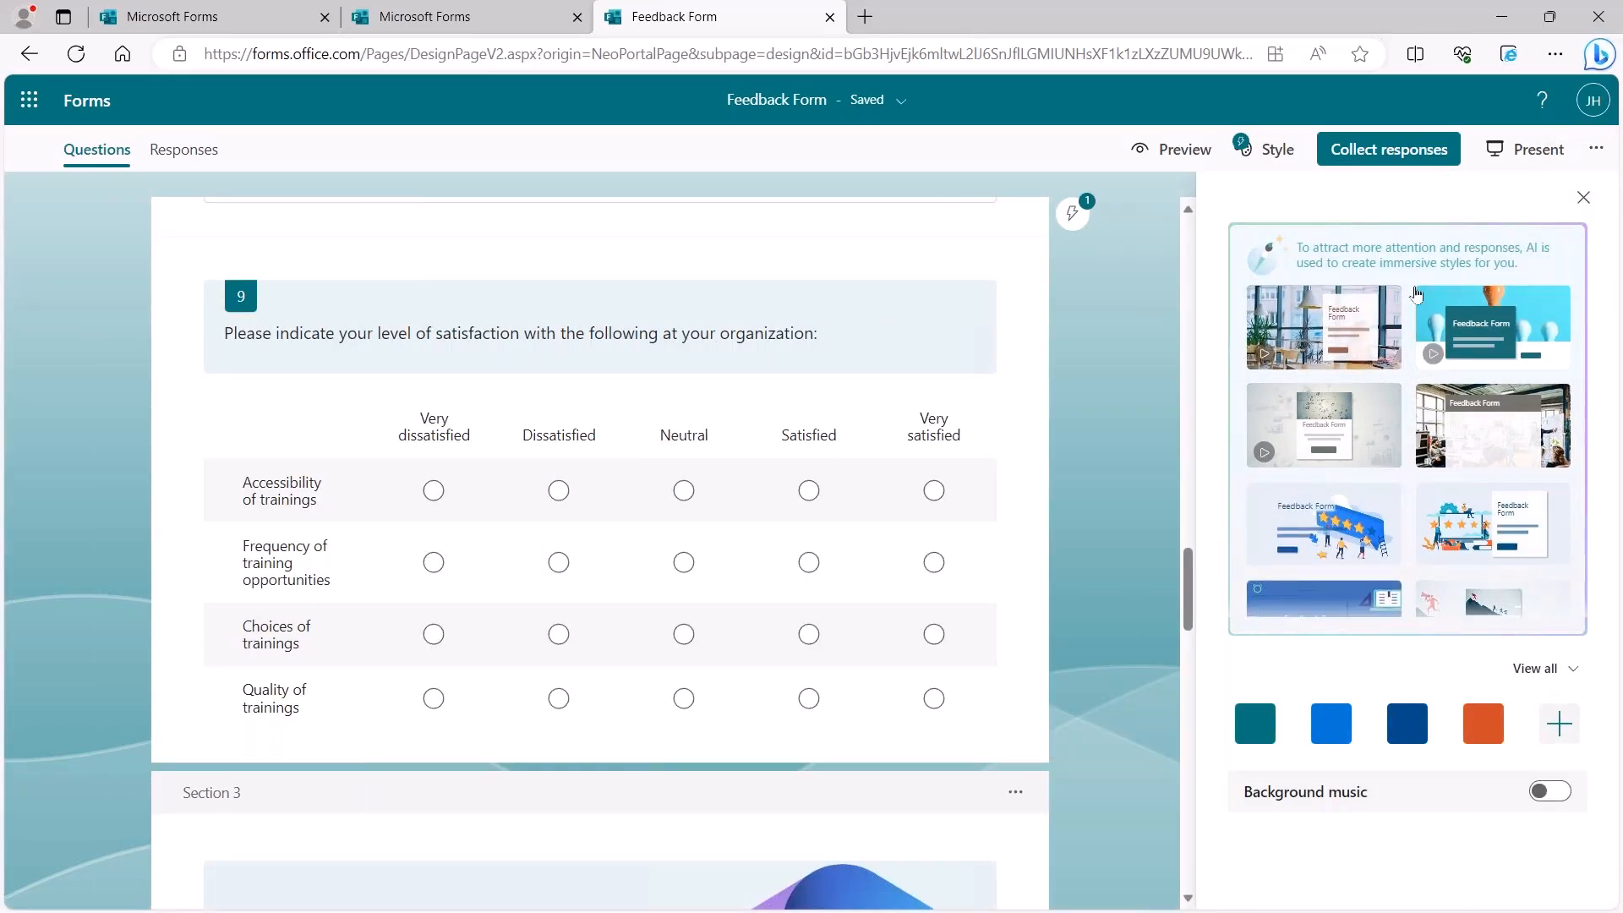
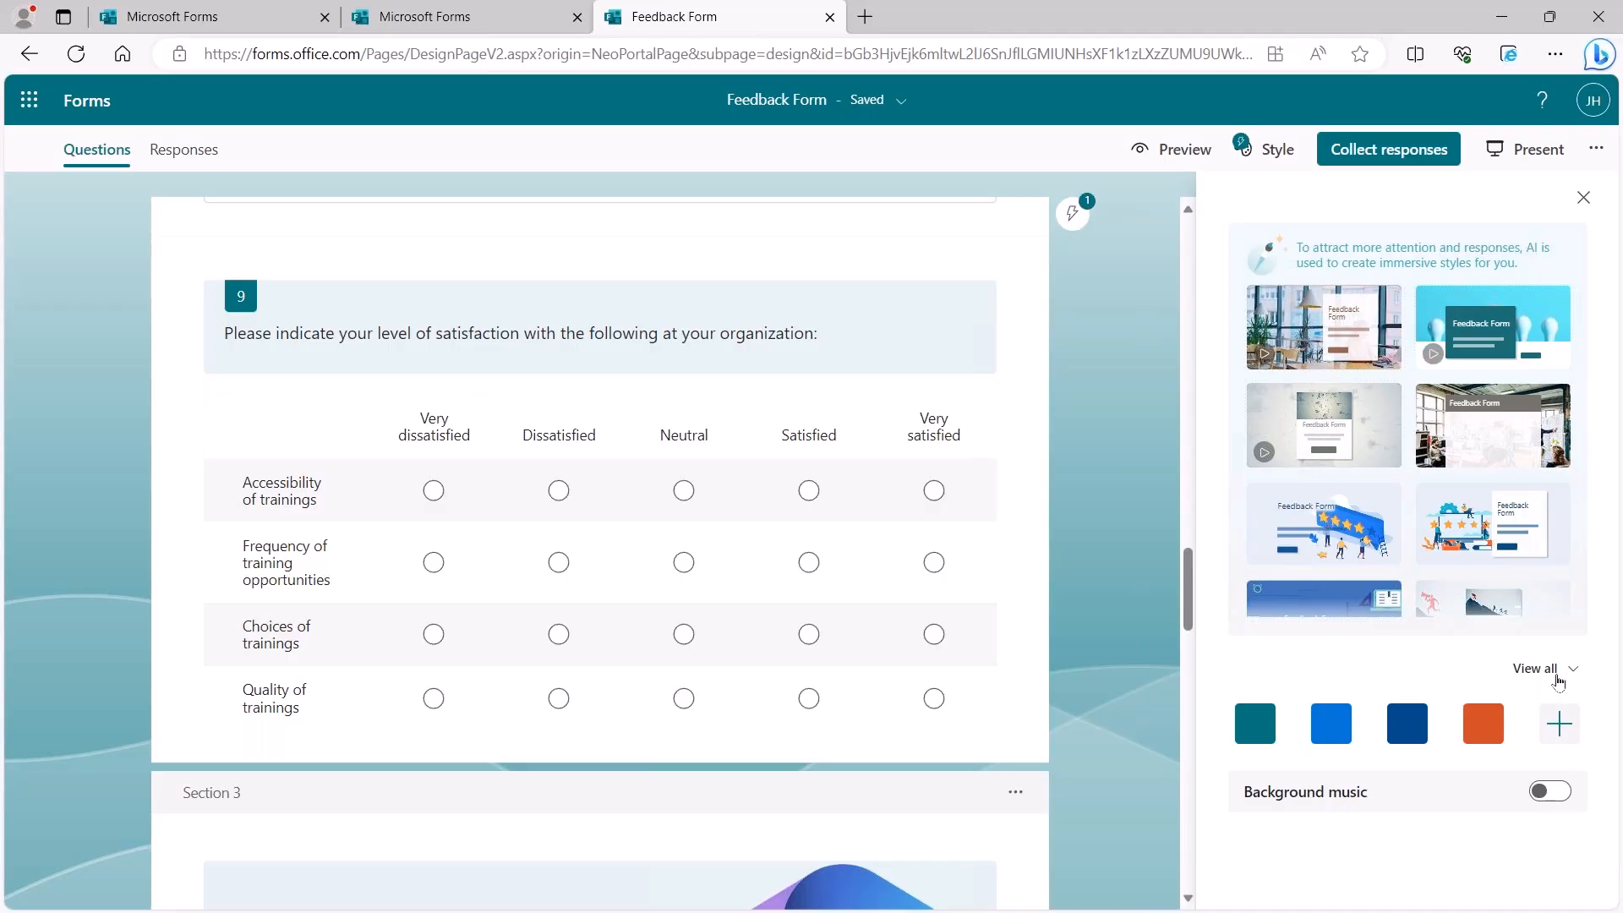
# Step: Expand the full set of theme colors and backgrounds and browse it along with the remaining AI-suggested designs
pyautogui.click(1555, 669)
pyautogui.scroll(-1, 1352, 743)
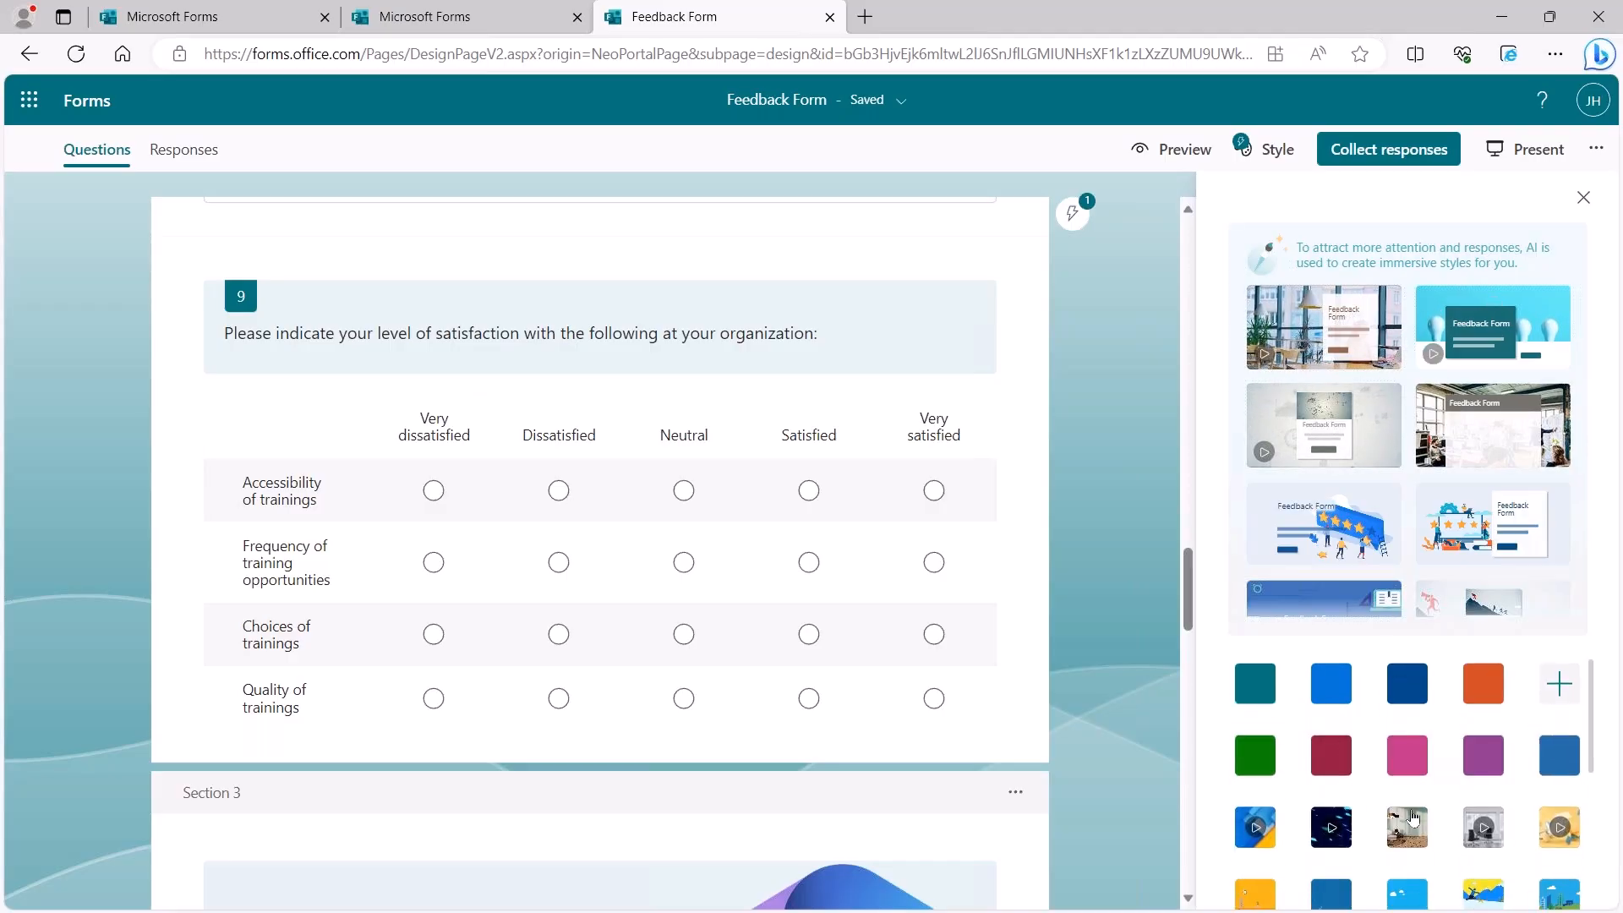
pyautogui.scroll(-3, 1542, 732)
pyautogui.scroll(-5, 1542, 731)
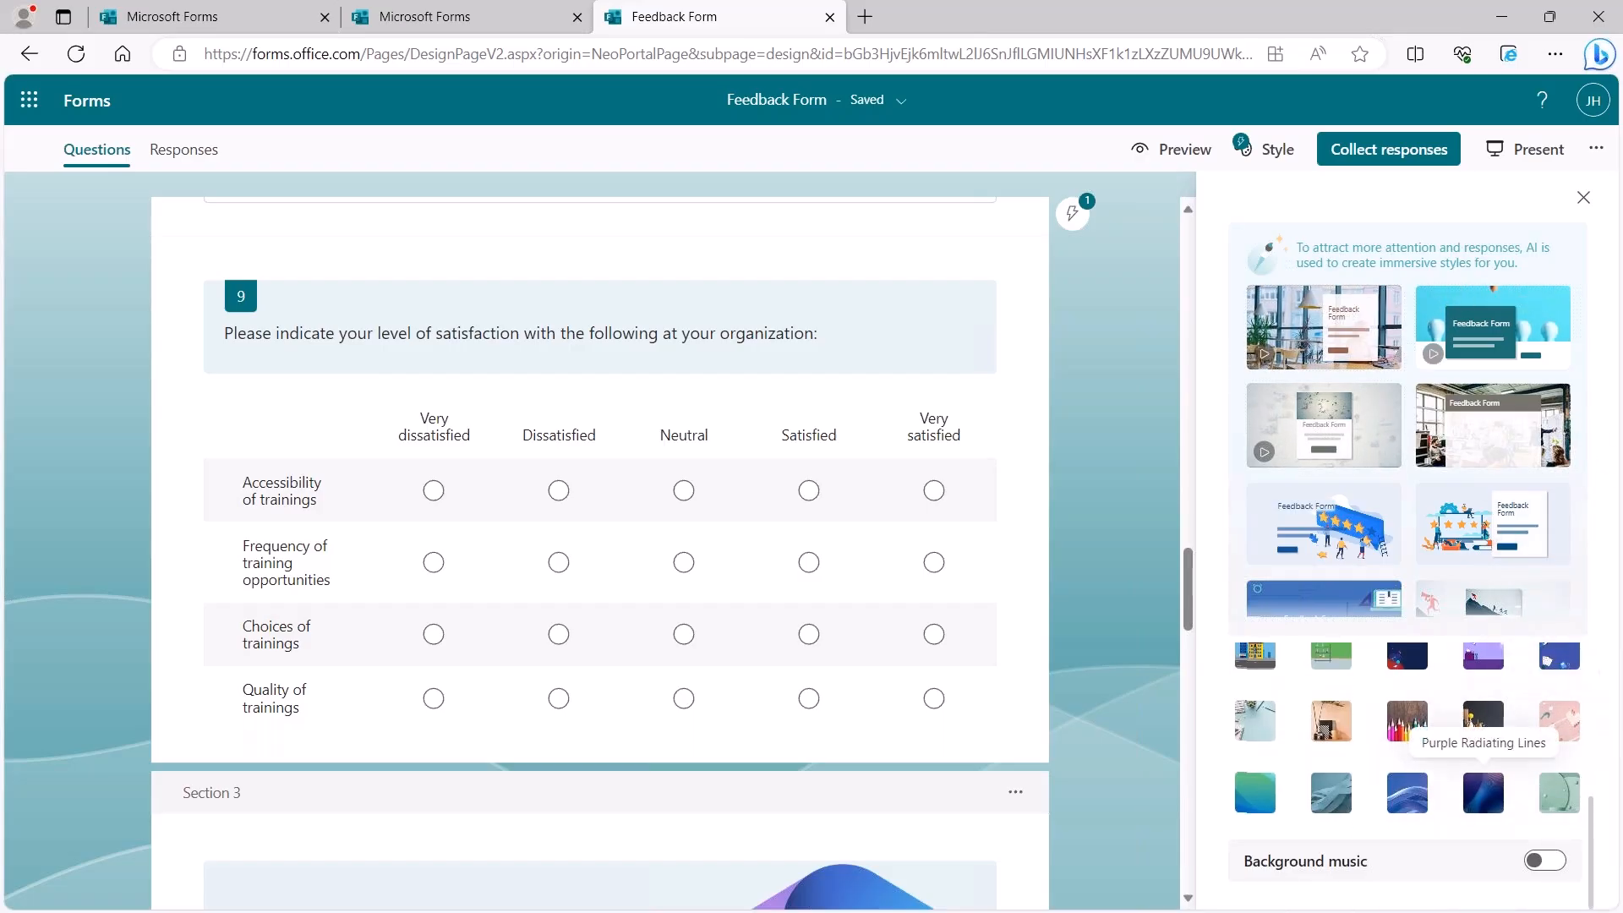
pyautogui.scroll(8, 1559, 744)
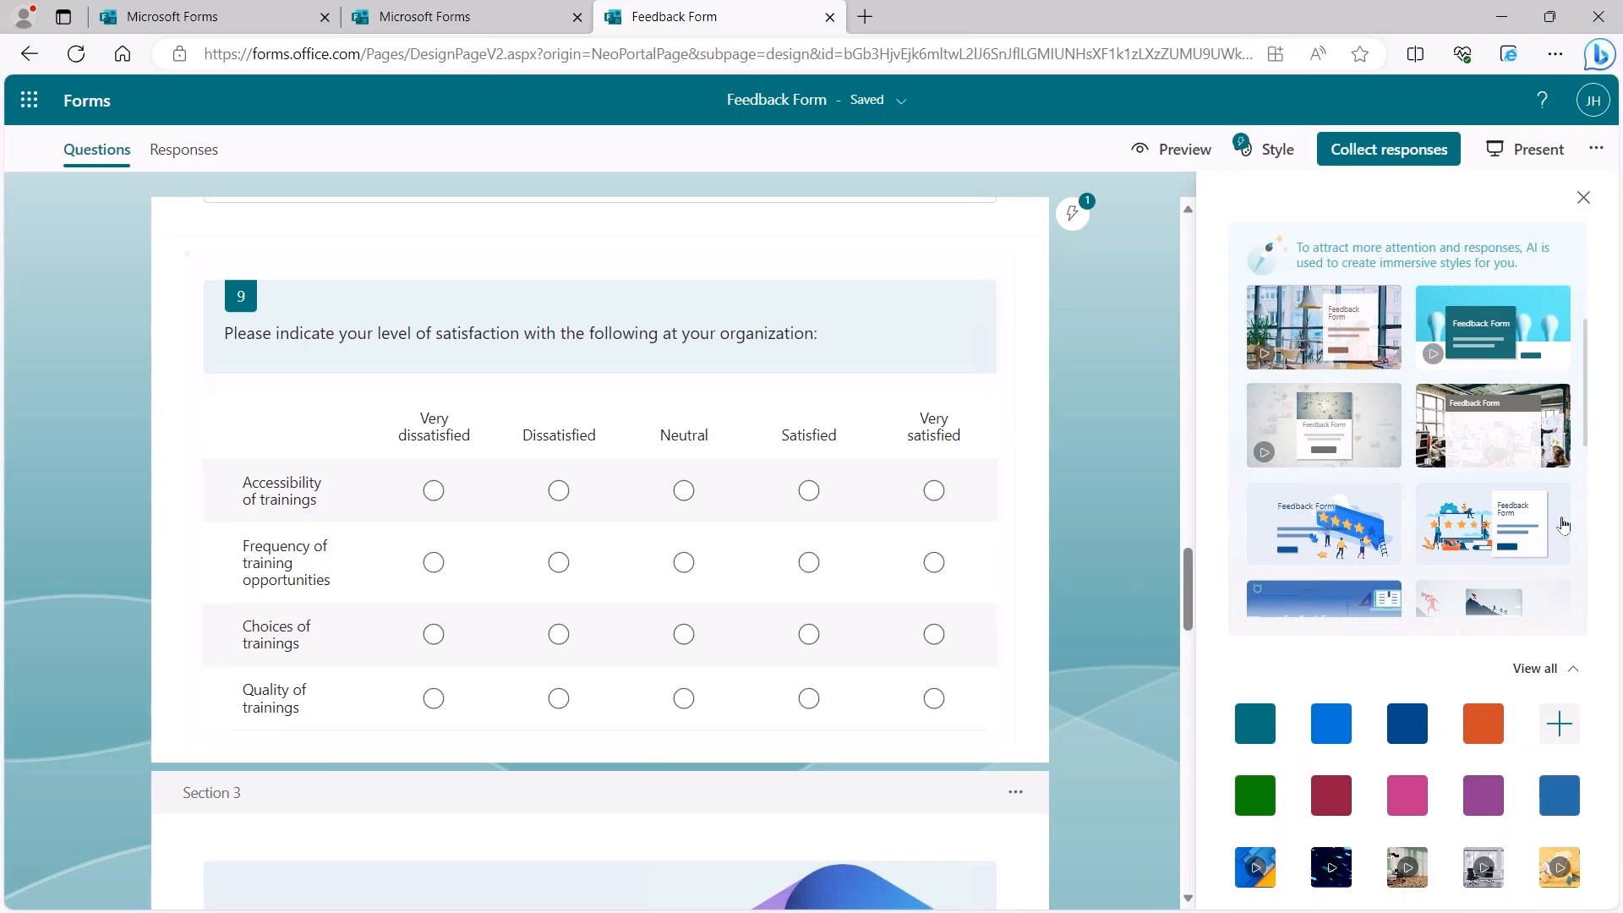
pyautogui.scroll(-1, 1445, 532)
pyautogui.scroll(-3, 1445, 533)
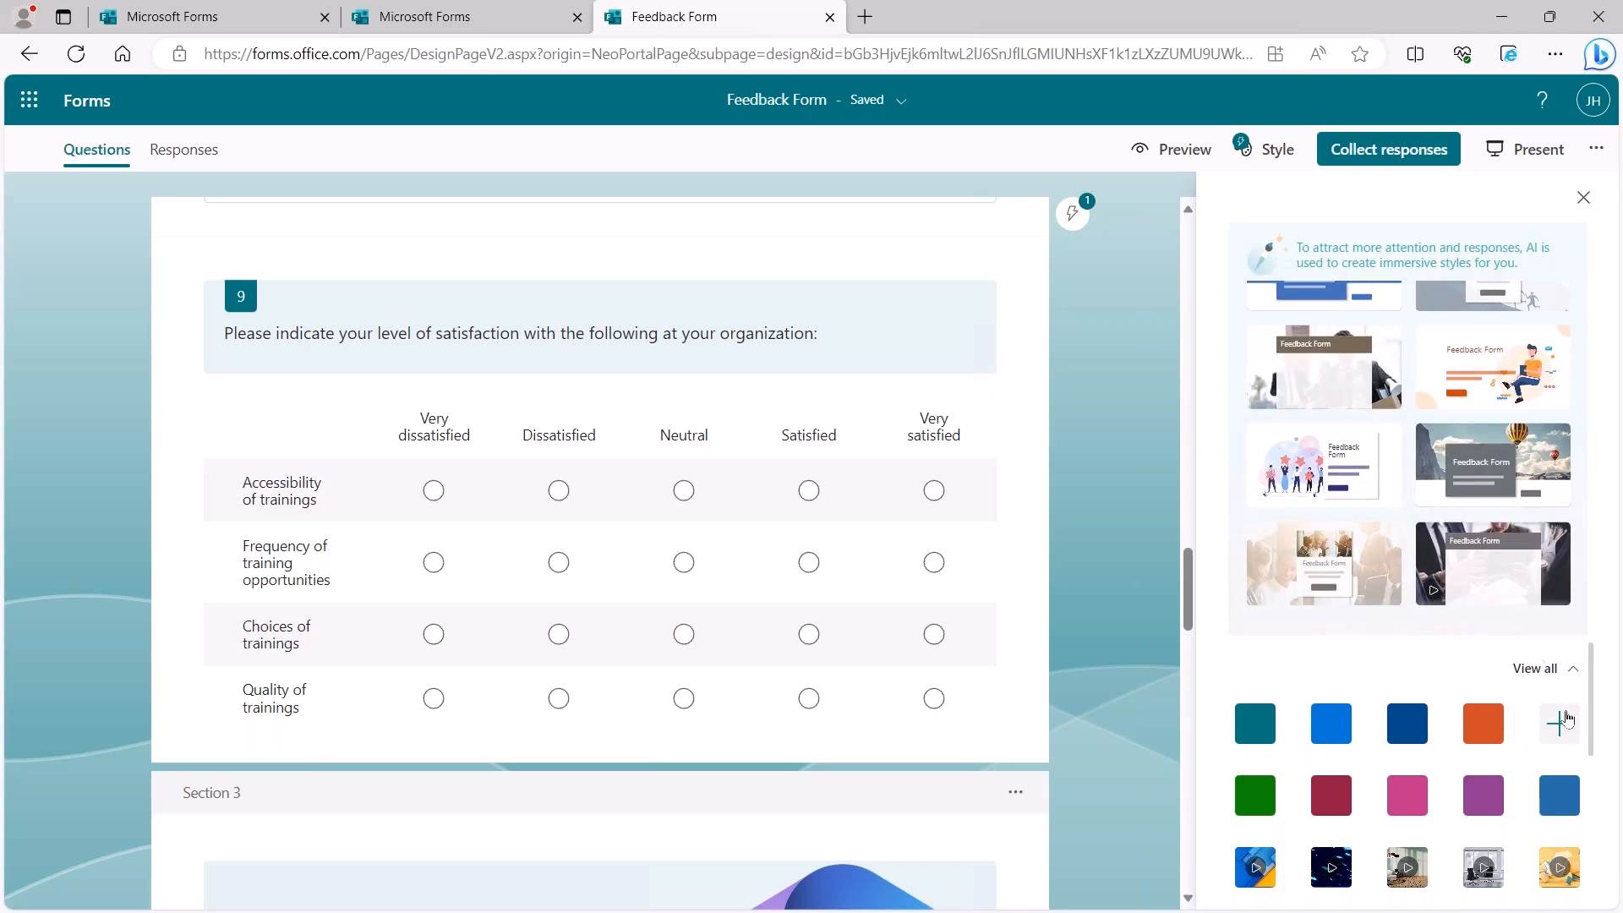
# Step: Open theme customization, check the sources offered for a background image, and return without choosing one
pyautogui.click(1555, 721)
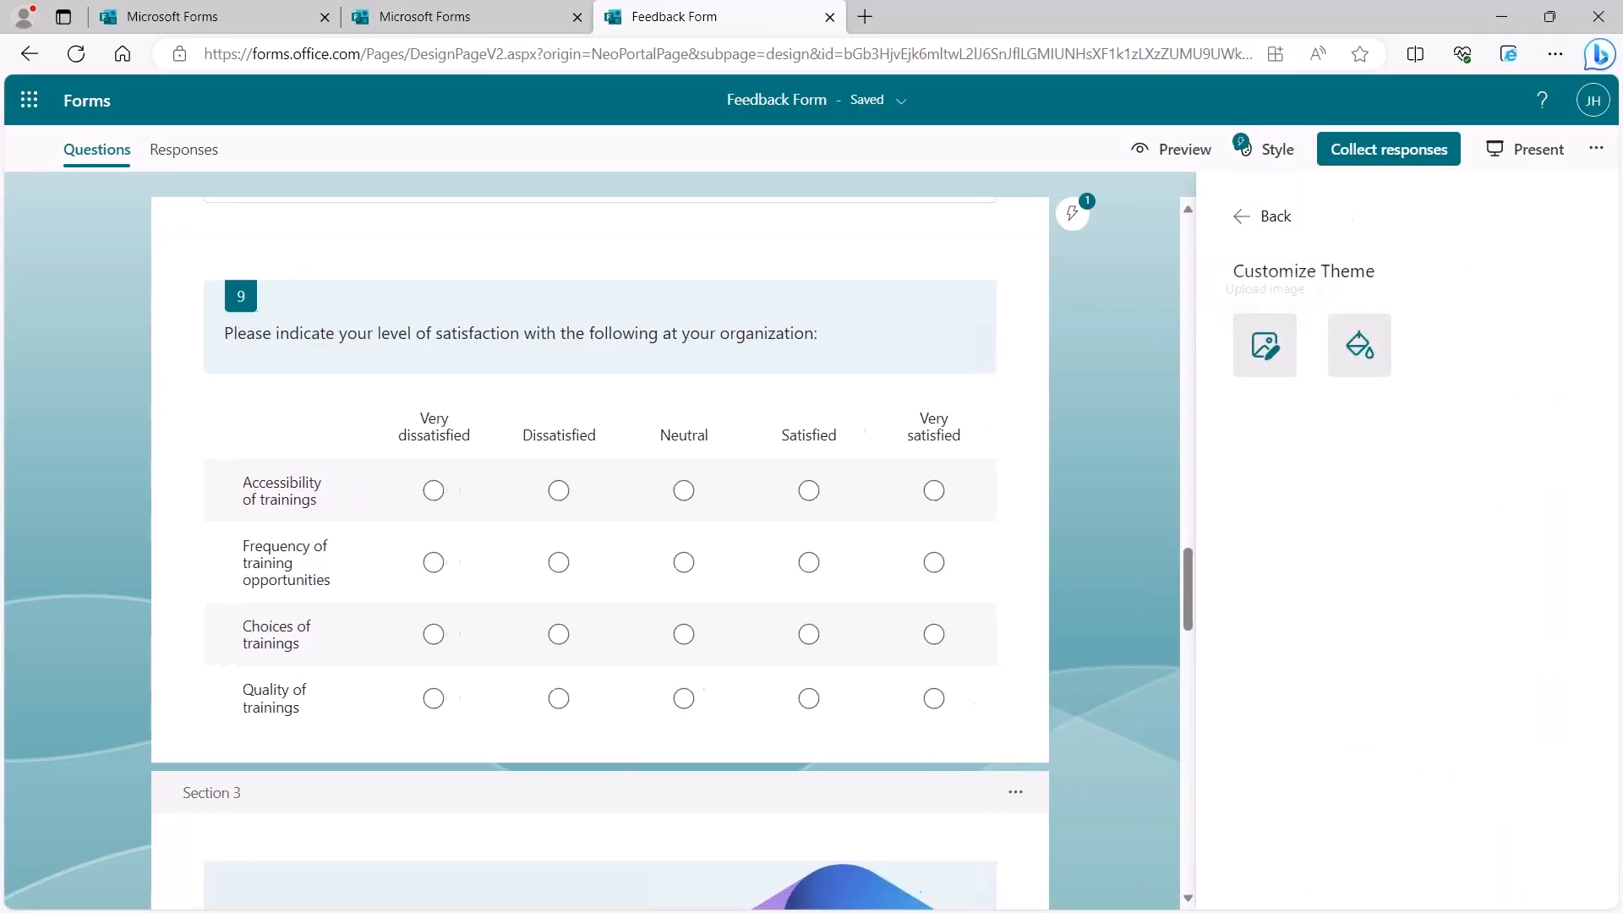
pyautogui.click(1281, 355)
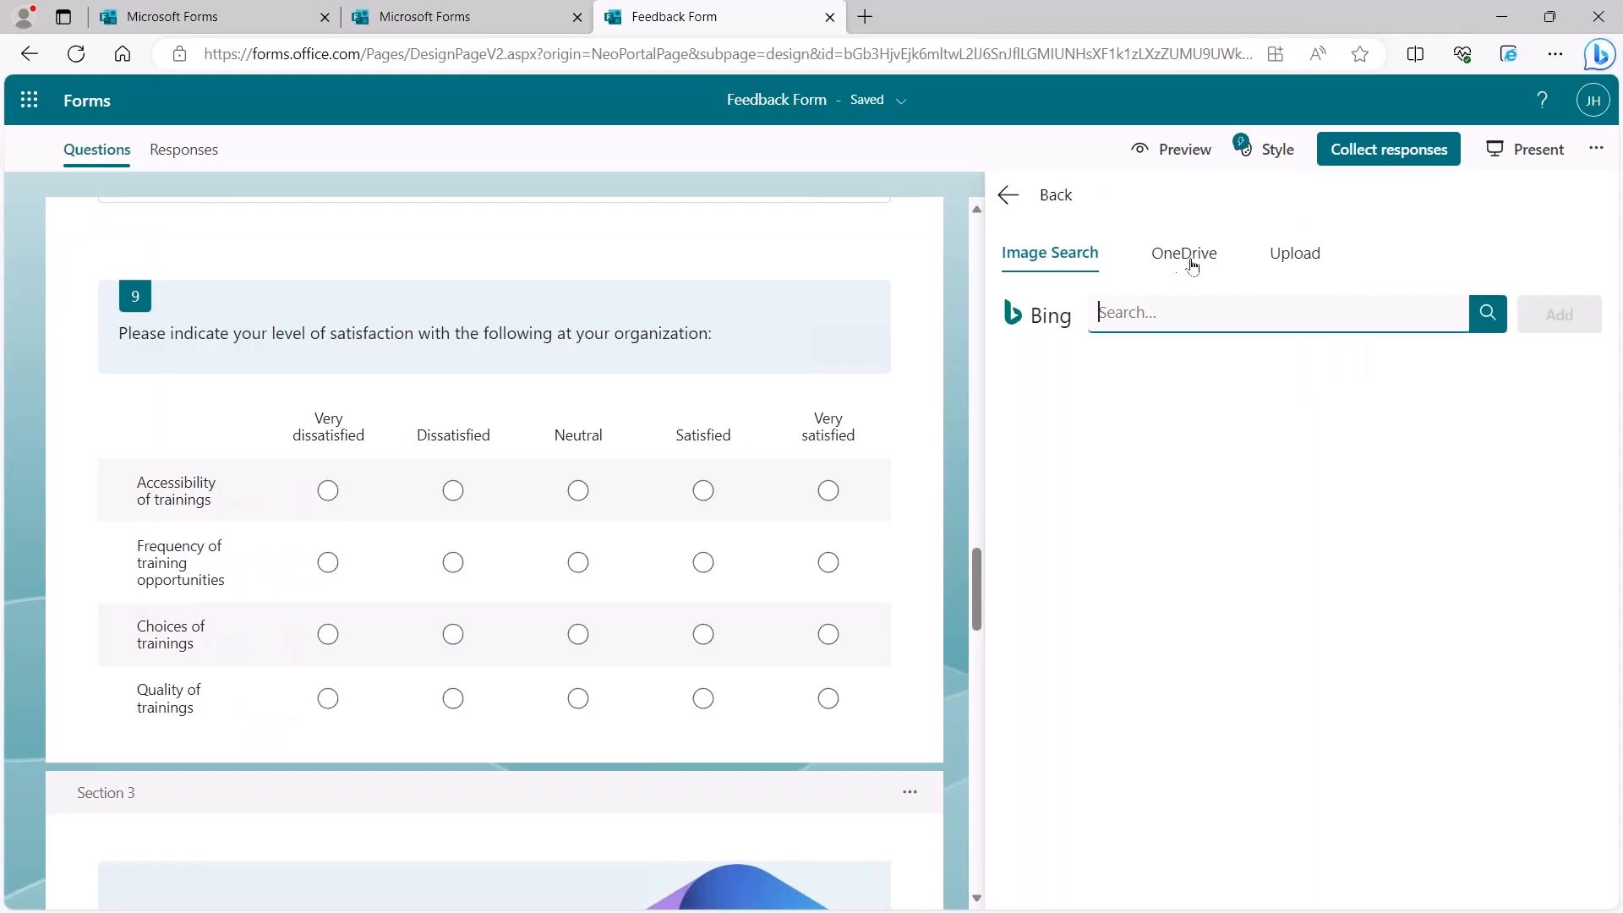
pyautogui.click(1039, 218)
# Step: Define a custom theme color with the hex code #10793f and return to the style options
pyautogui.click(1359, 345)
pyautogui.click(1490, 337)
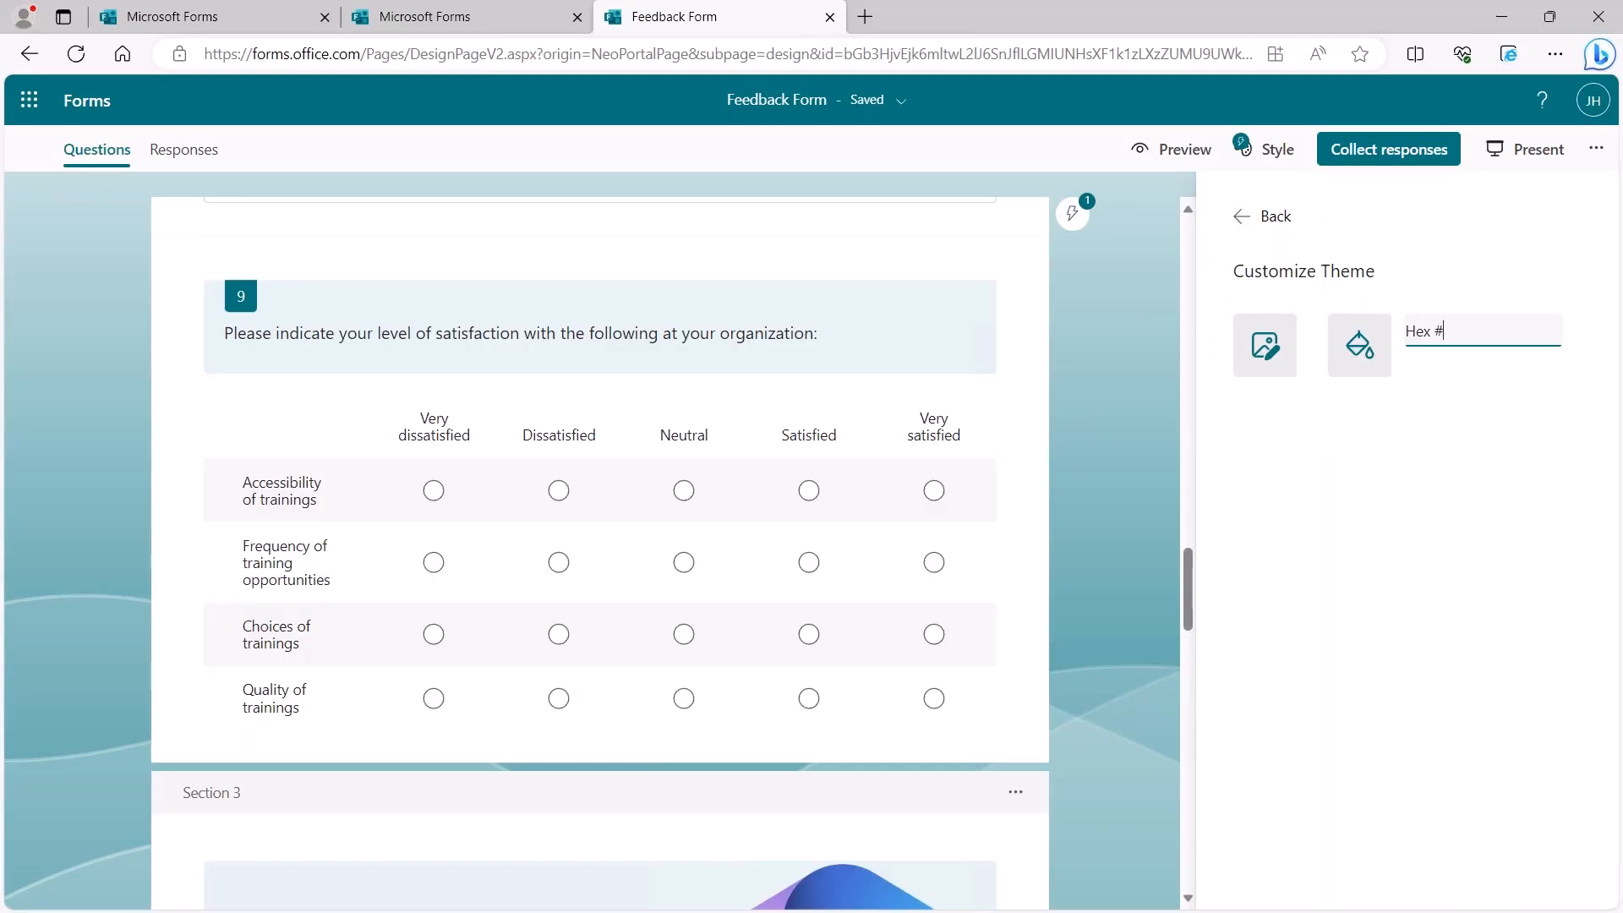
pyautogui.write('1079')
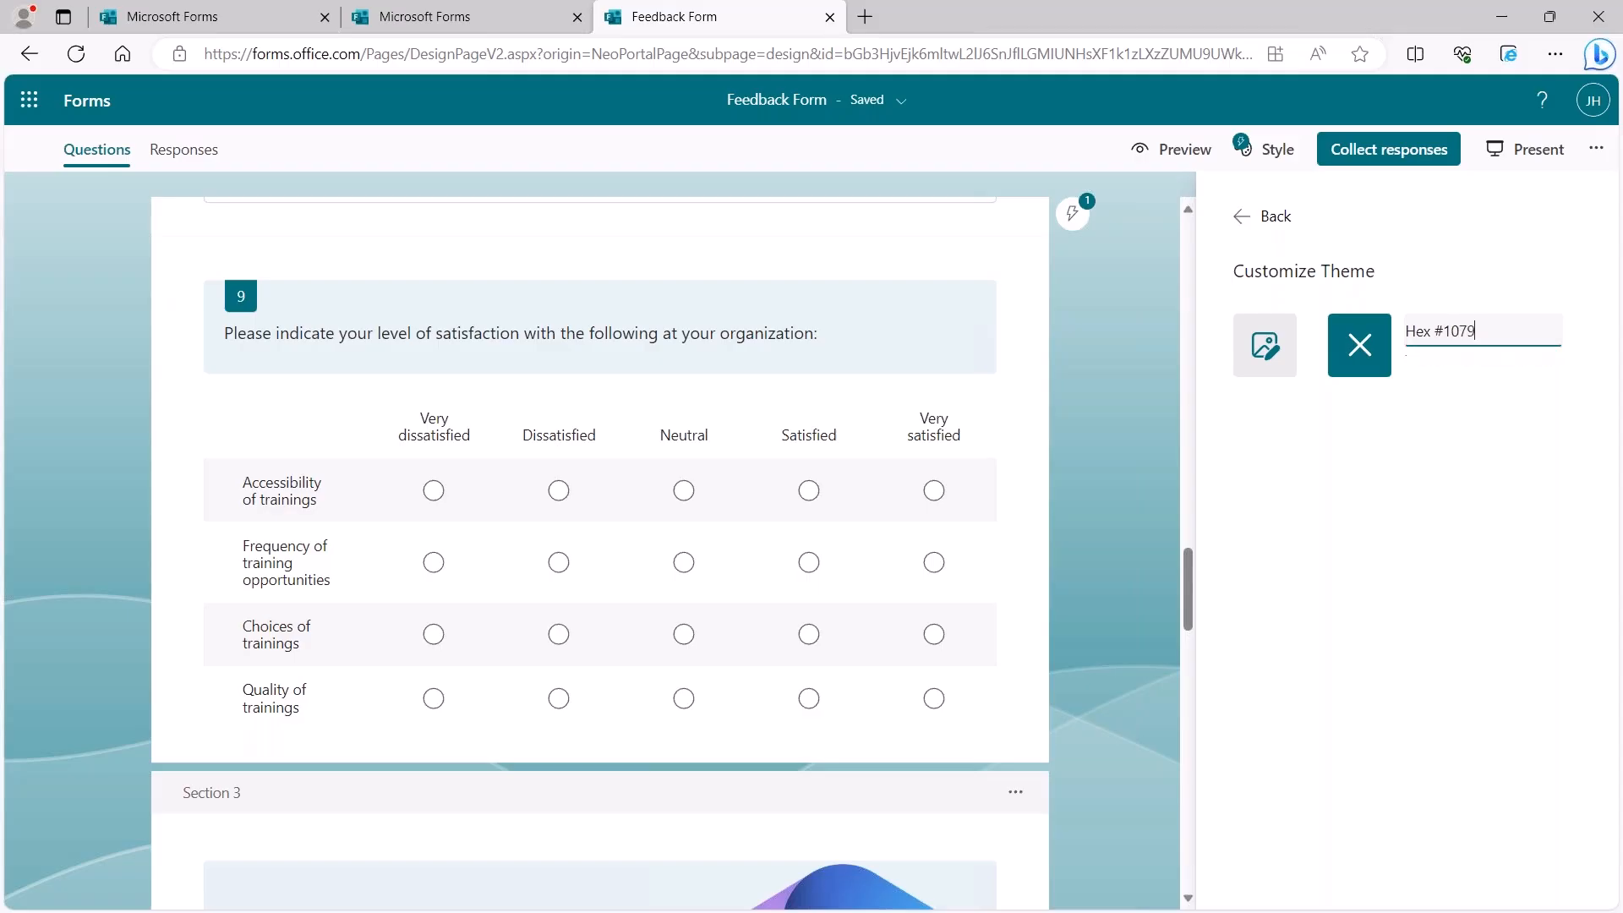
pyautogui.write('3f')
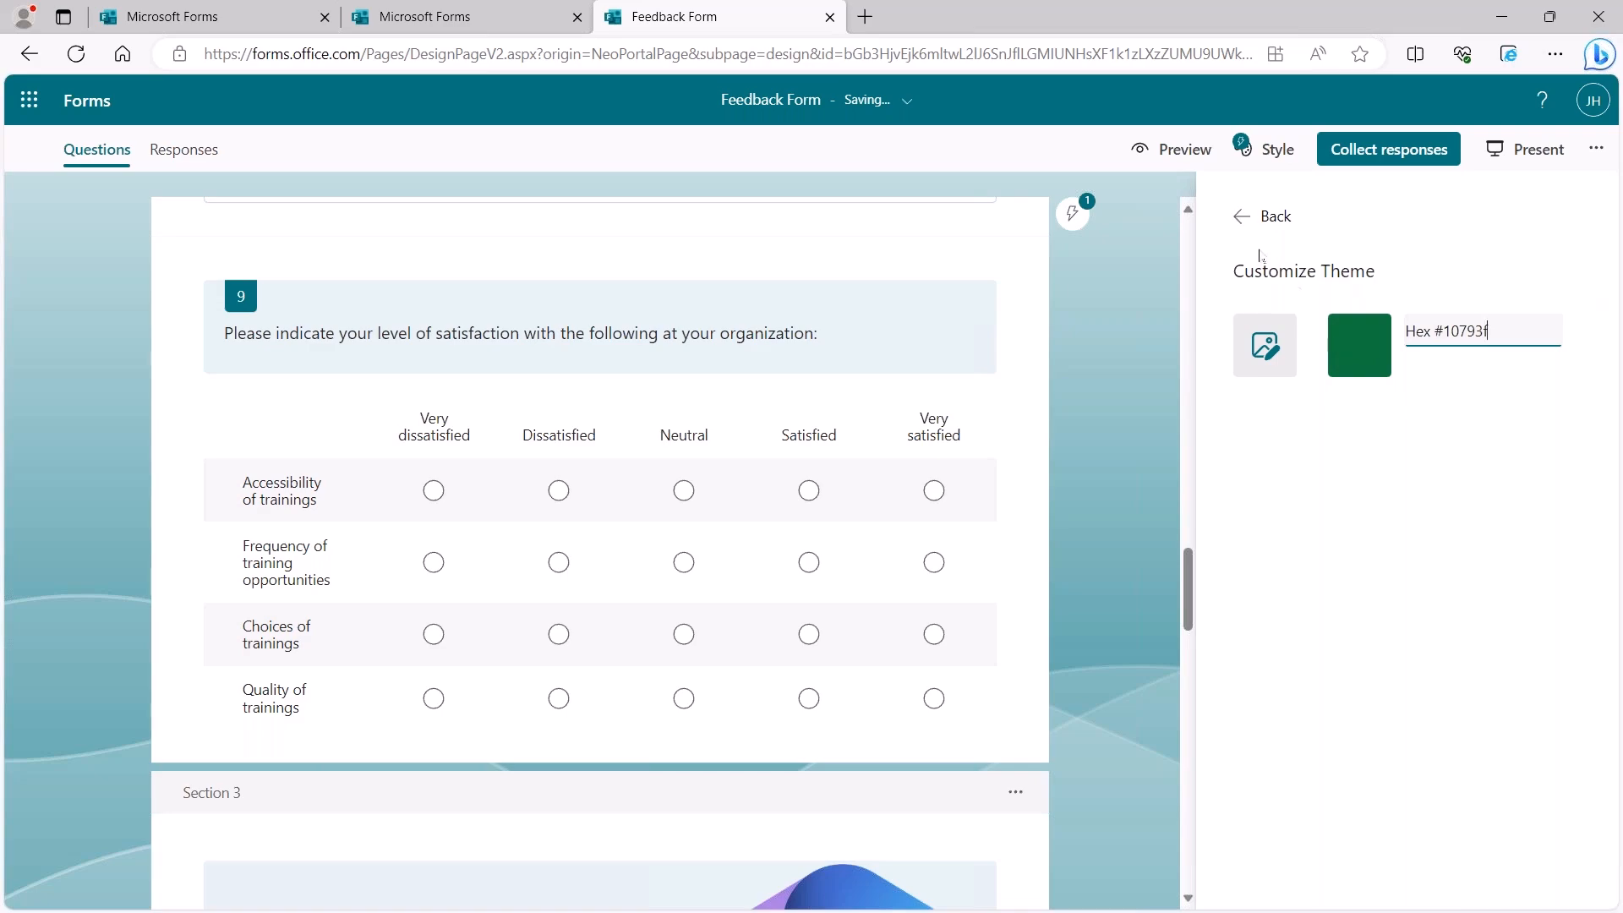
pyautogui.click(1249, 218)
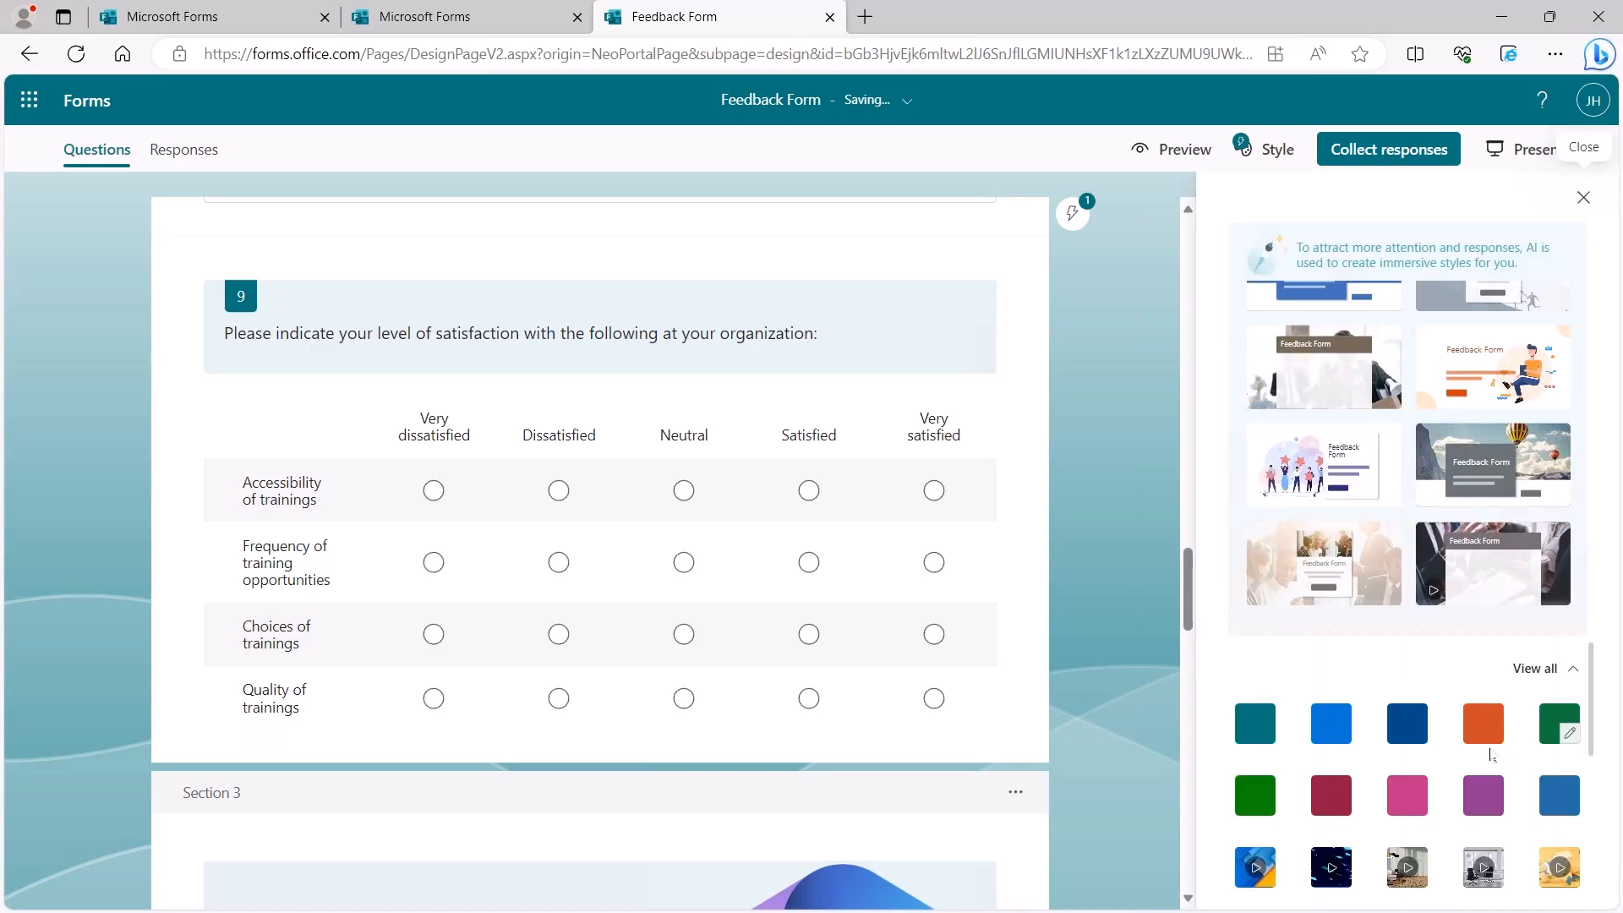
# Step: Apply the custom green theme color to the Feedback Form and review the matching designs and the restyled form
pyautogui.scroll(-3, 1379, 452)
pyautogui.click(1379, 452)
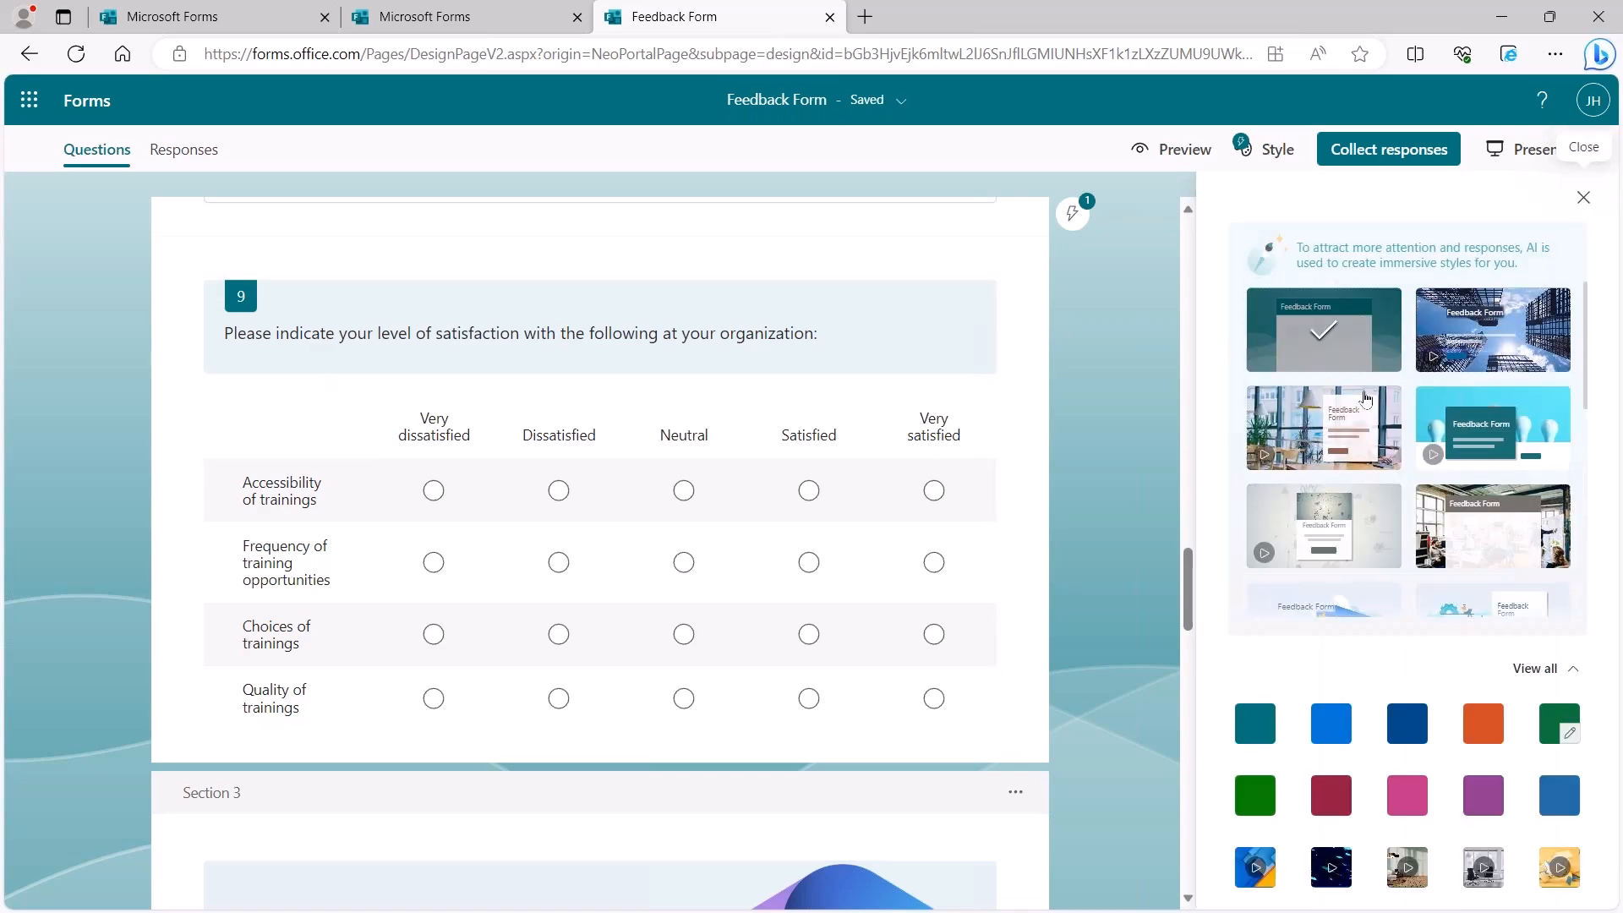
pyautogui.click(1559, 723)
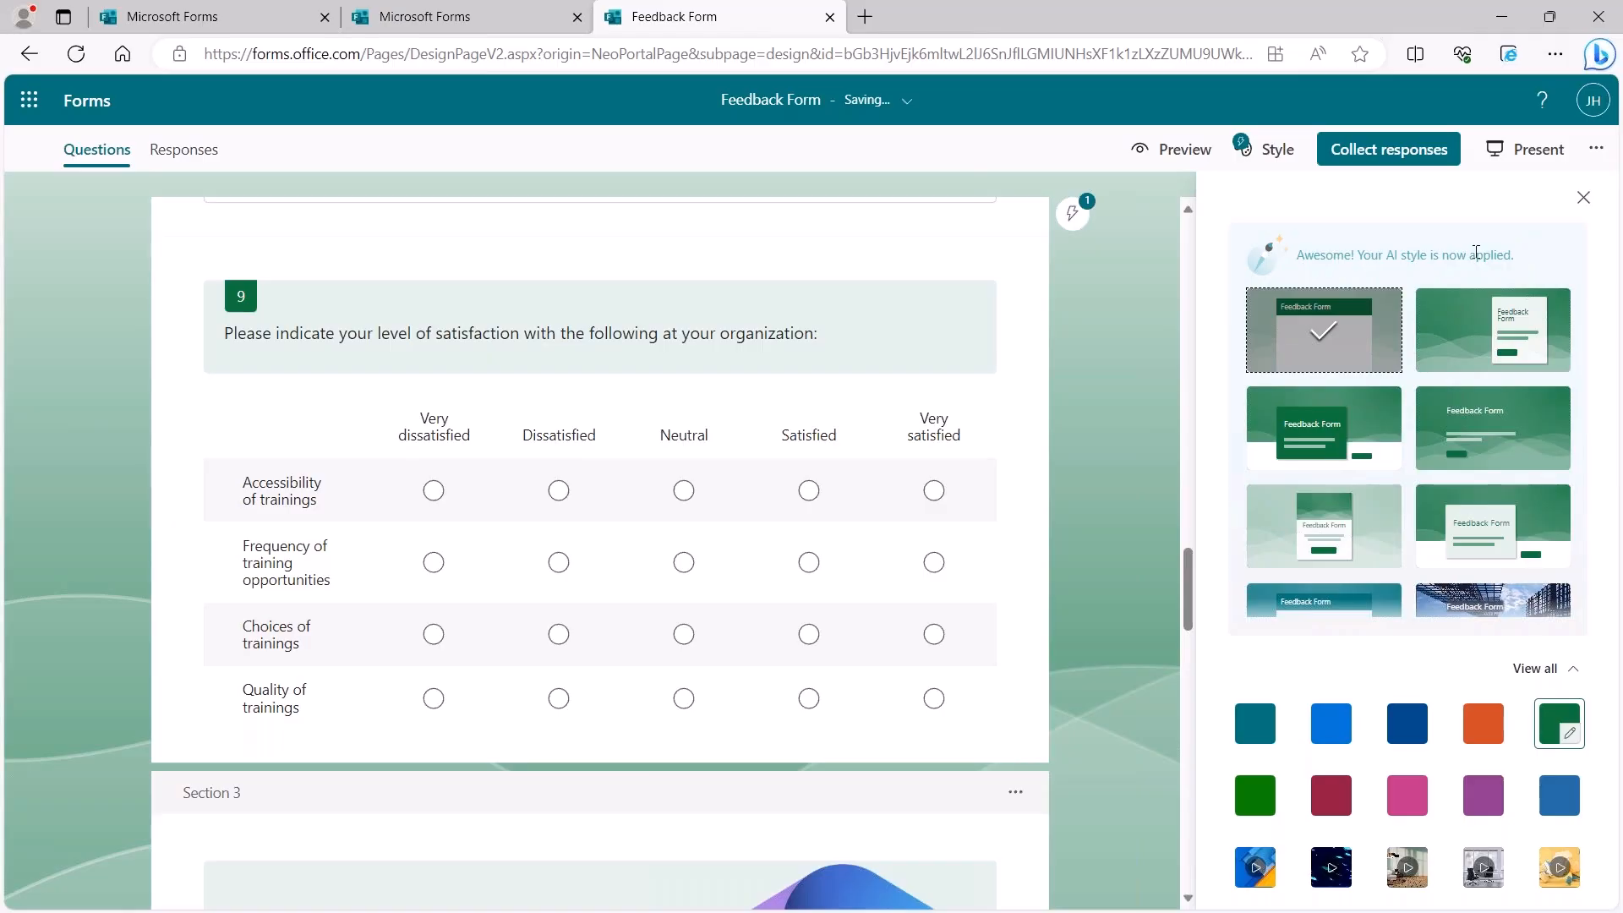
pyautogui.scroll(-2, 1409, 464)
pyautogui.scroll(2, 1409, 465)
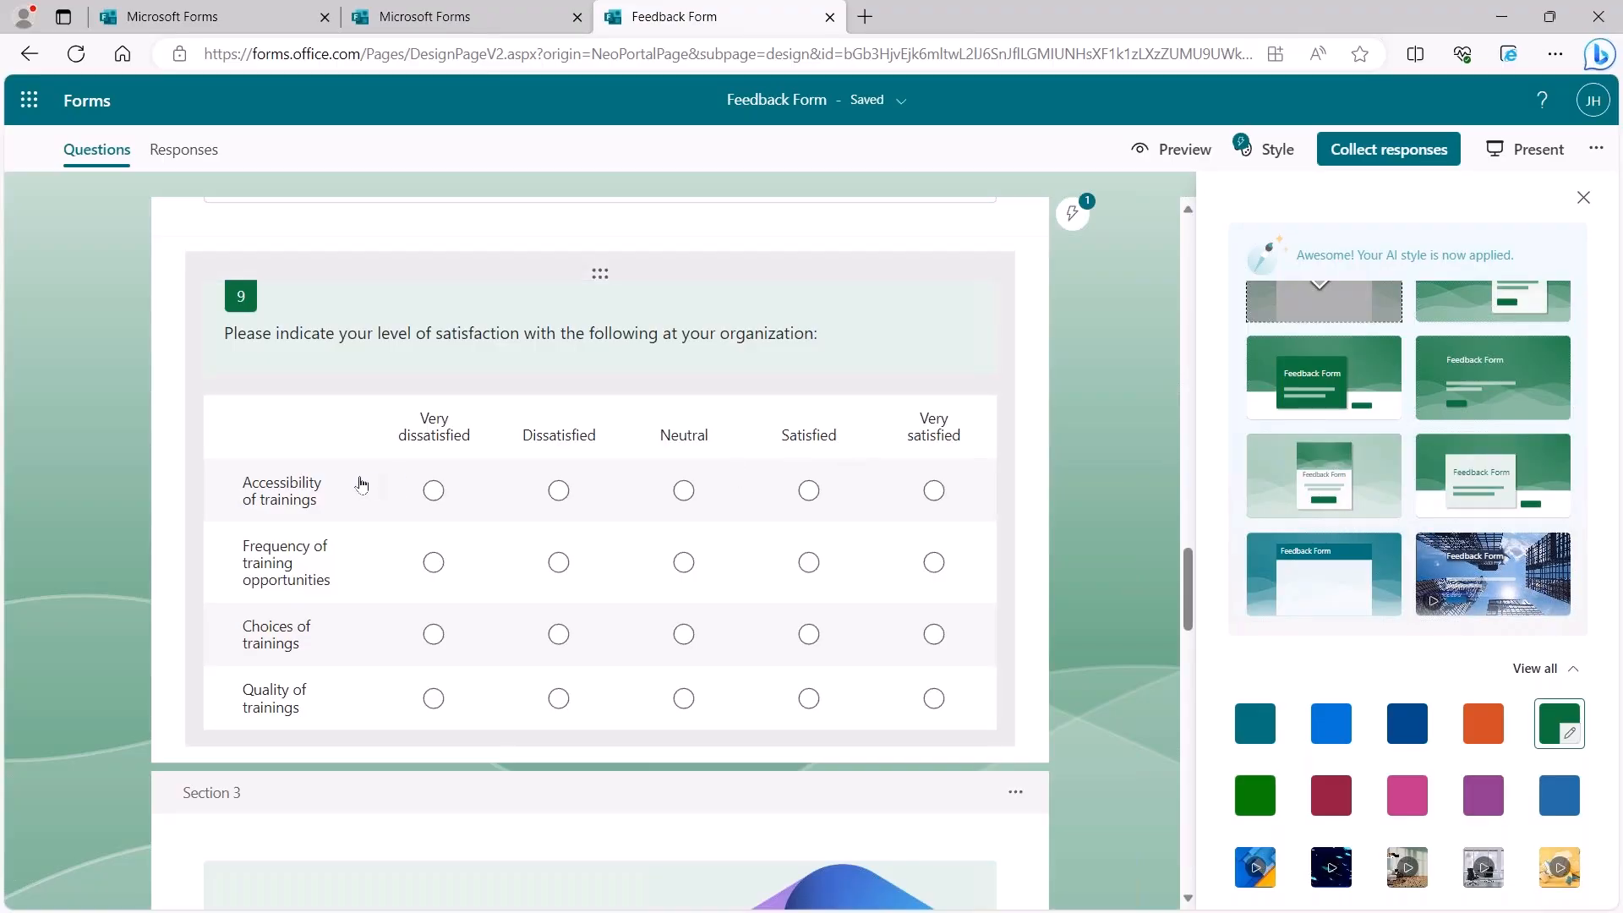
pyautogui.scroll(-2, 786, 495)
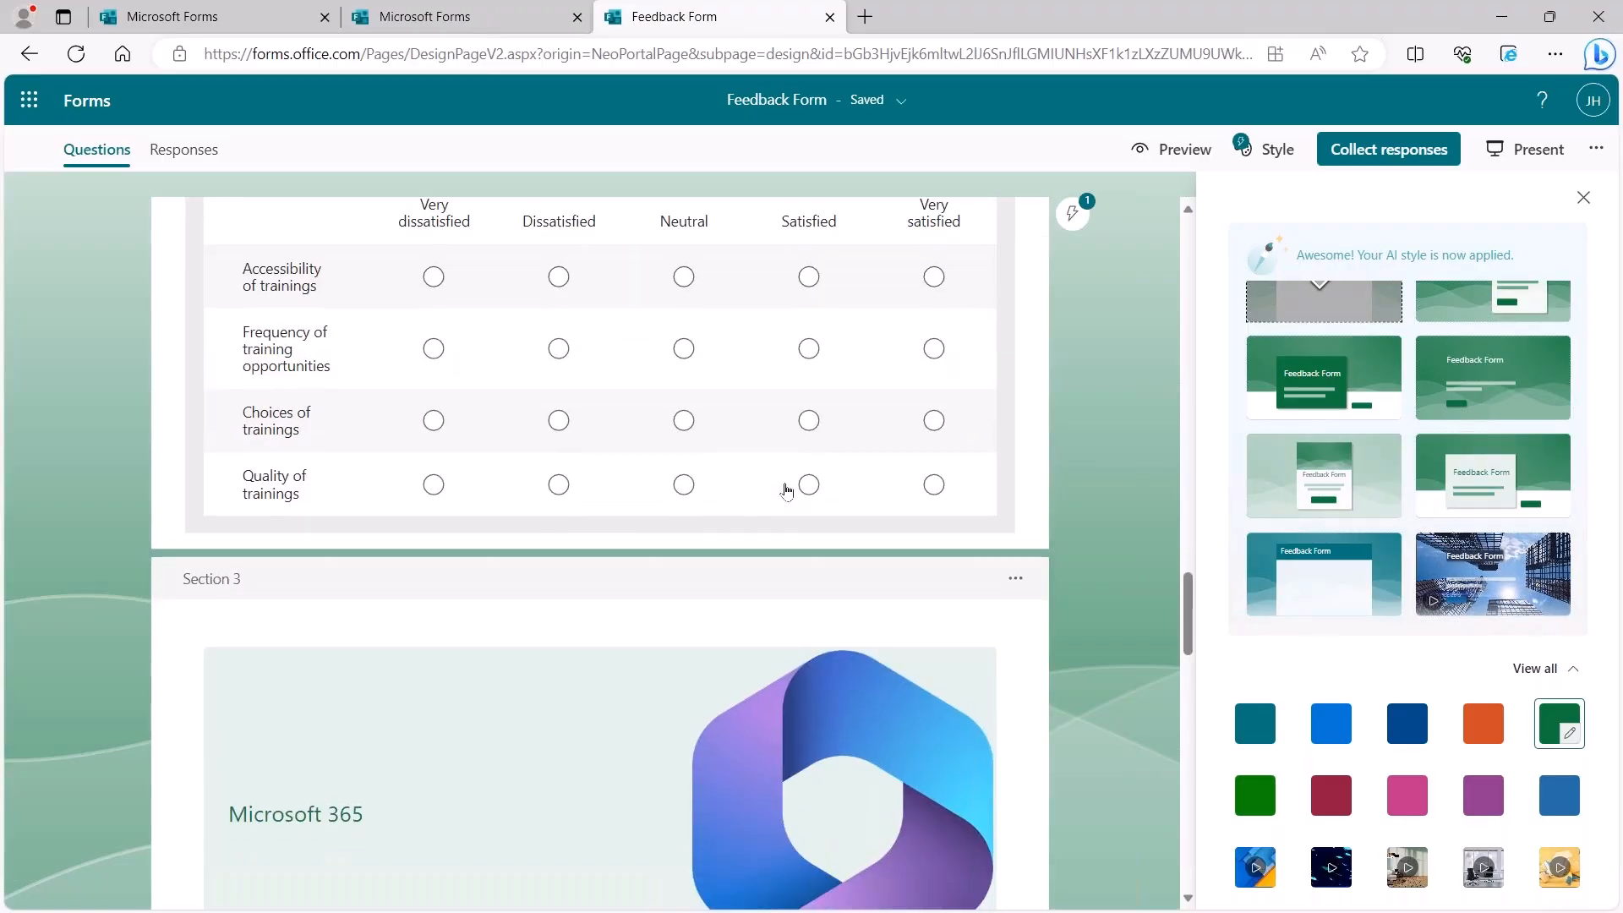
pyautogui.moveTo(1185, 580); pyautogui.dragTo(1187, 224)
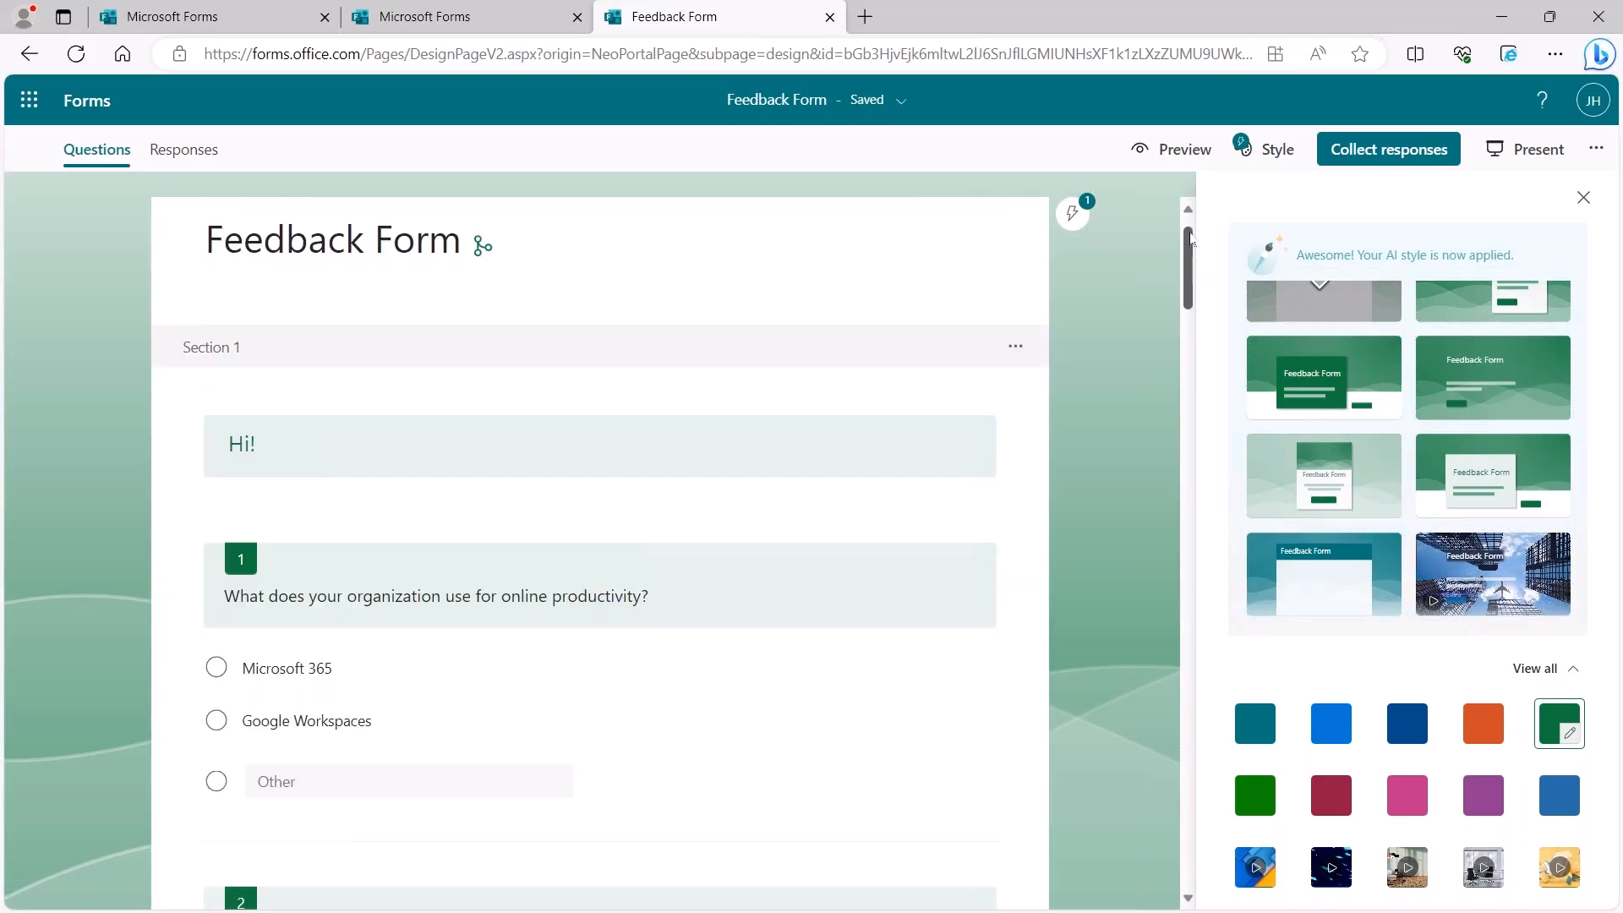
# Step: Preview the form, test the branching of question 1 with the Microsoft 365 answer, and return to the editor
pyautogui.click(1183, 152)
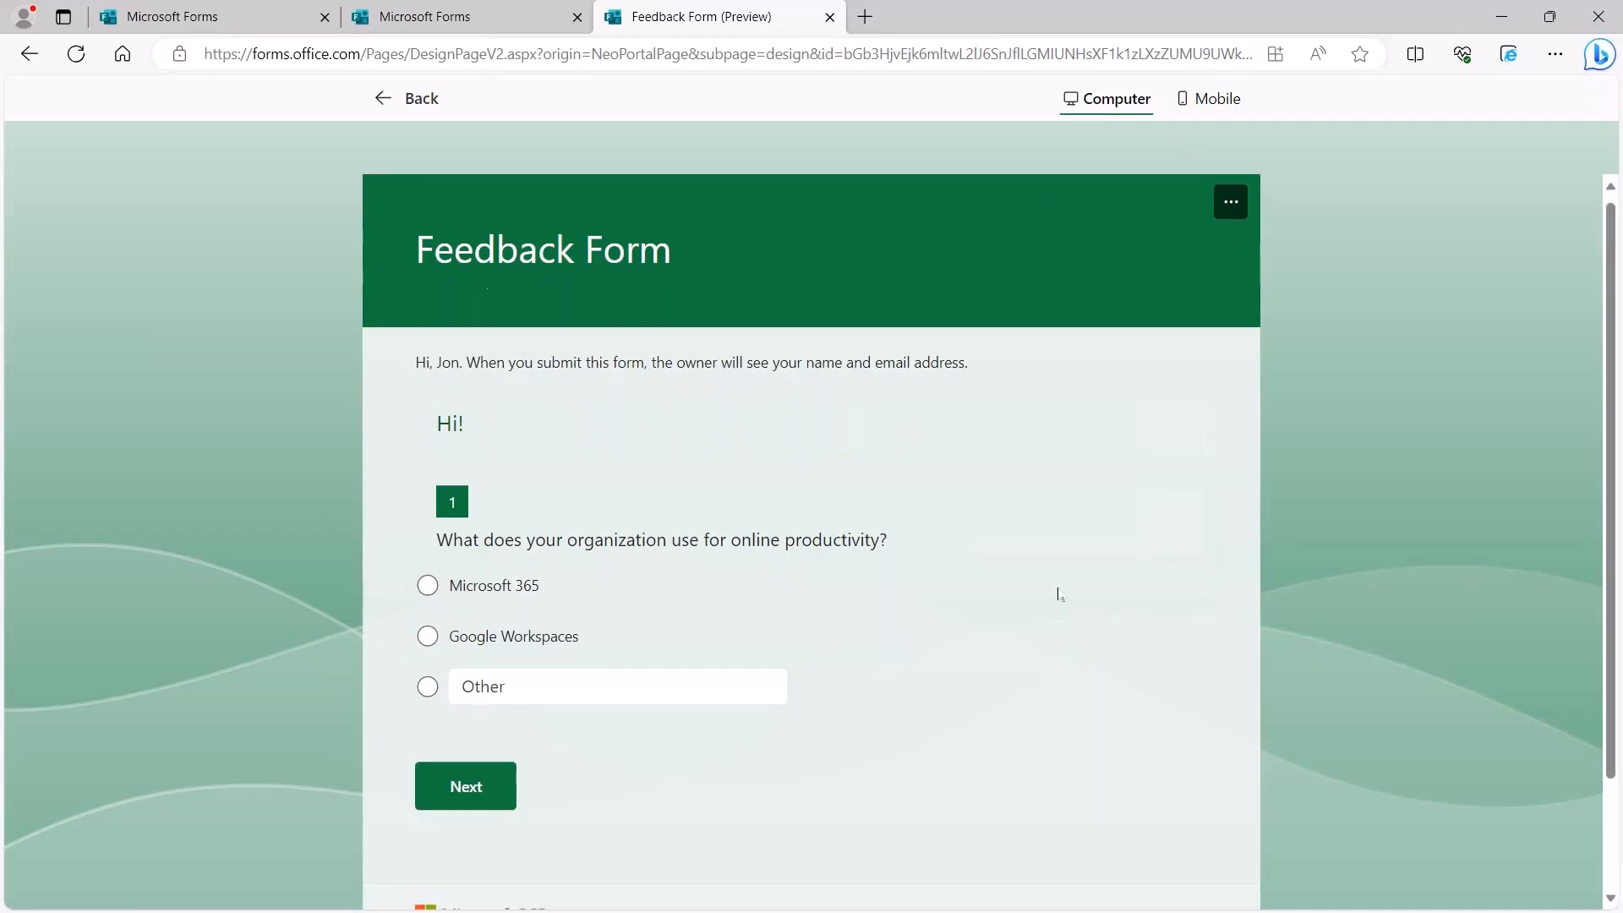
pyautogui.scroll(-2, 519, 431)
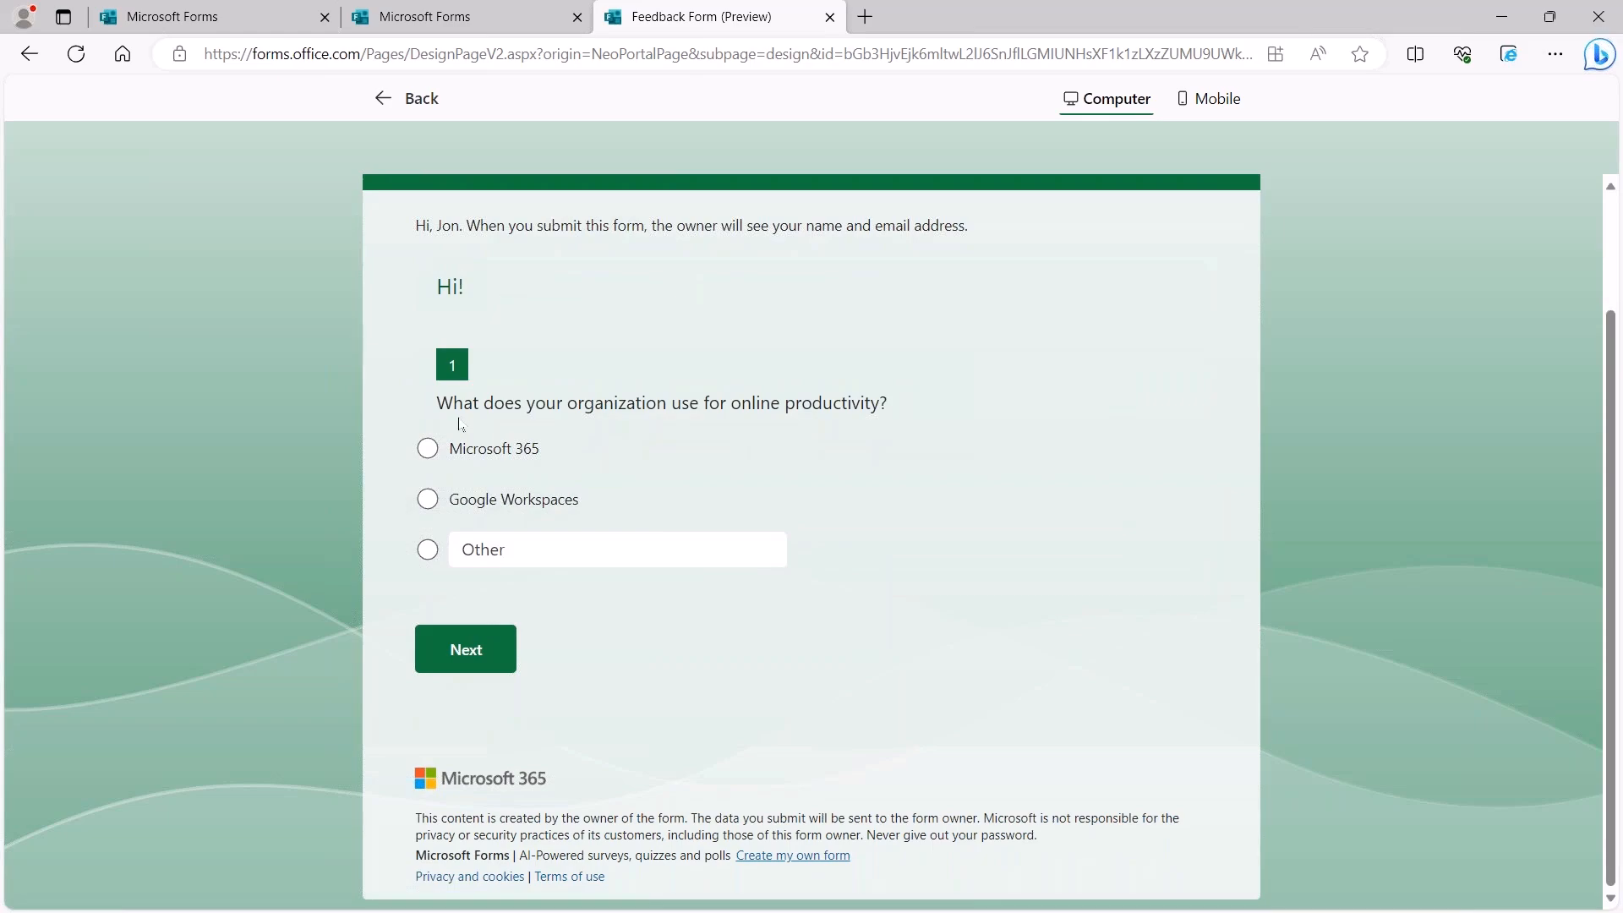
pyautogui.click(428, 447)
pyautogui.click(476, 655)
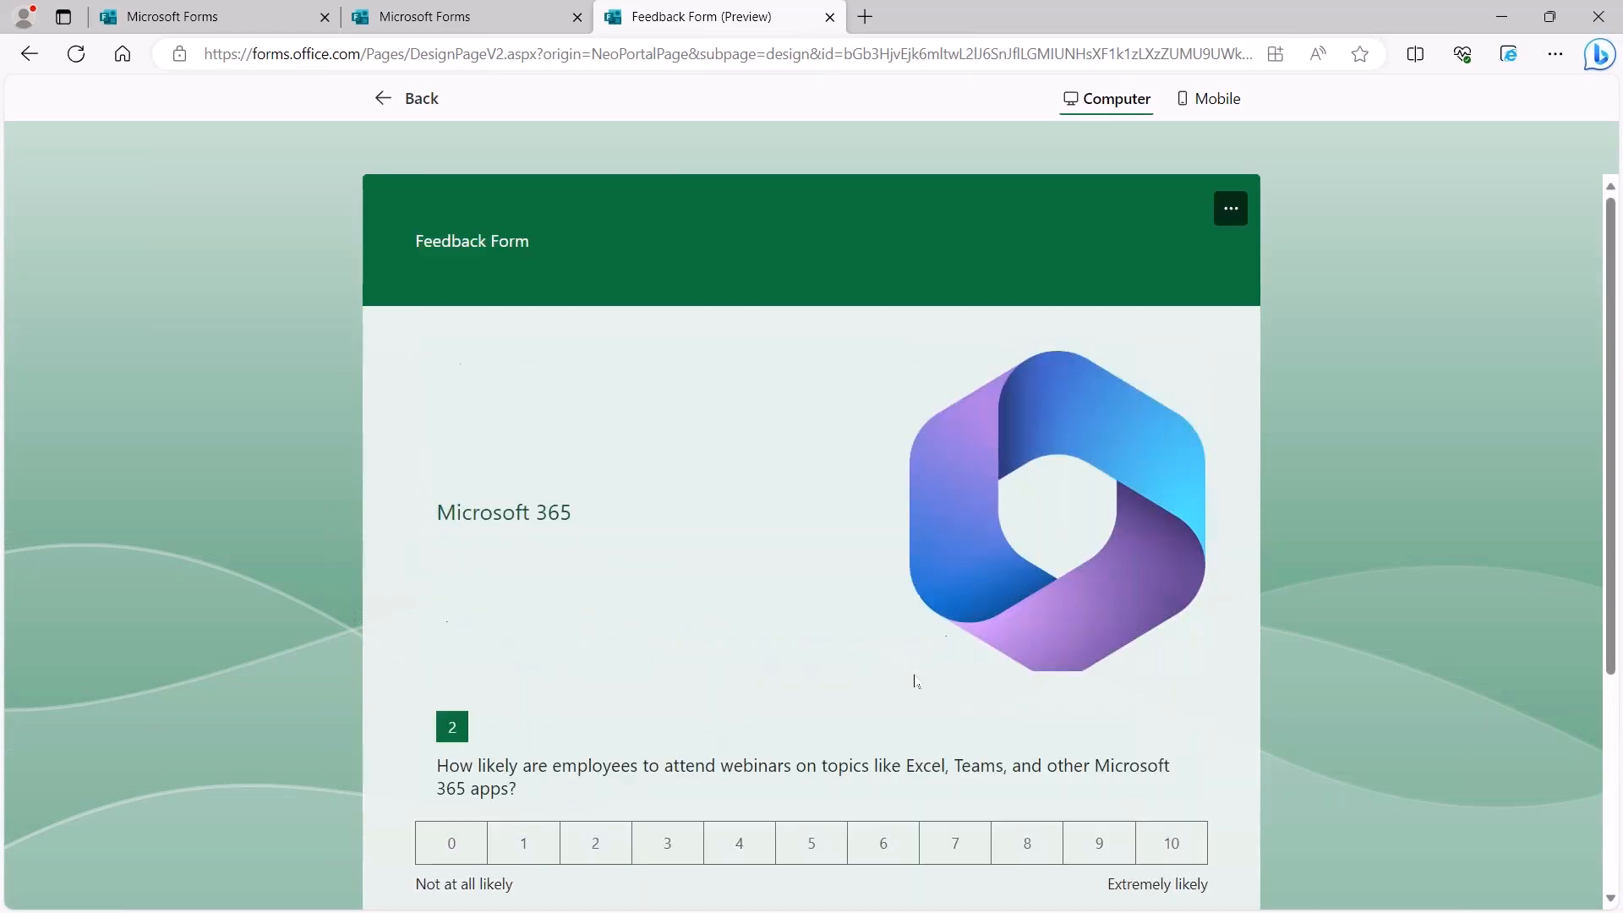
pyautogui.click(414, 99)
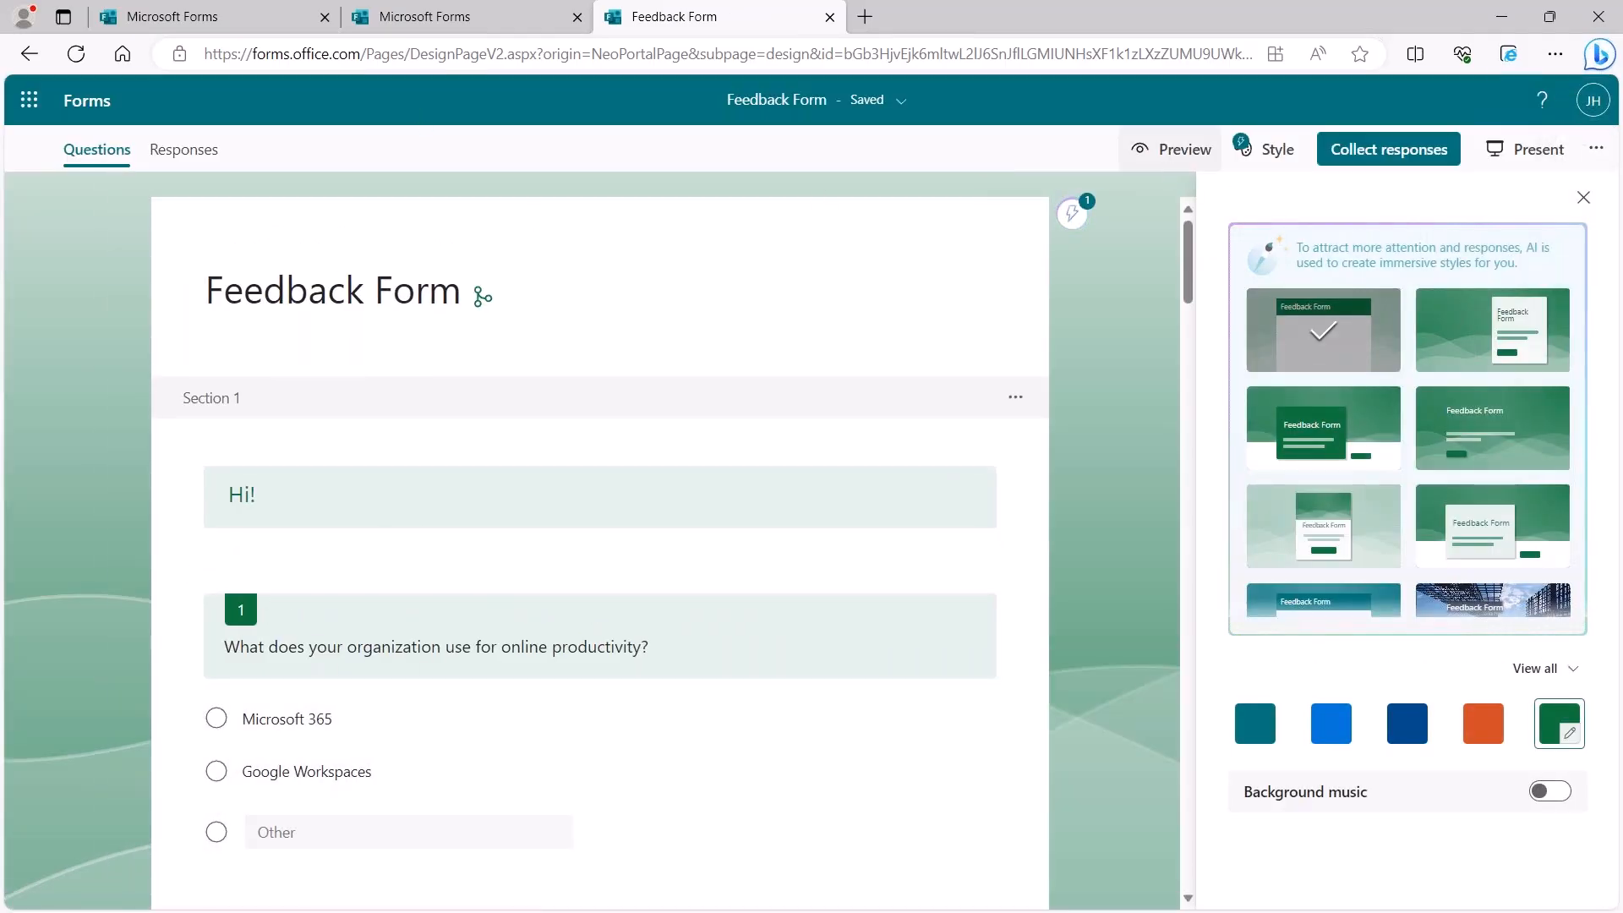
# Step: Preview the form again, answer question 1 with the Other option as "Both", and continue past question 2 to the following section
pyautogui.click(1171, 148)
pyautogui.click(428, 693)
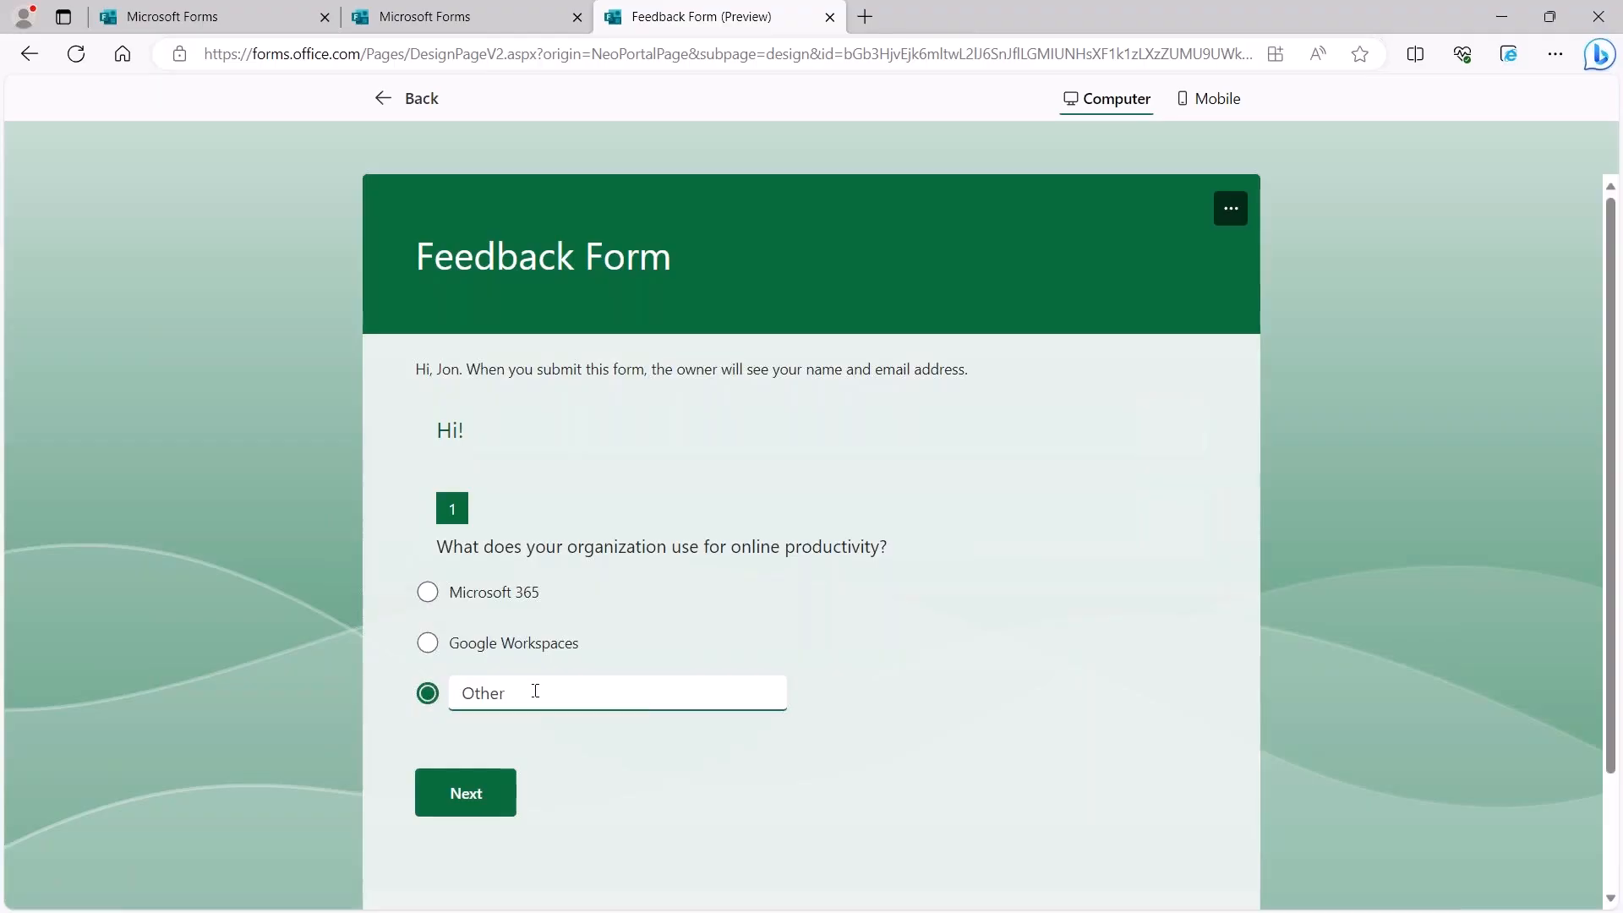
pyautogui.write('Both')
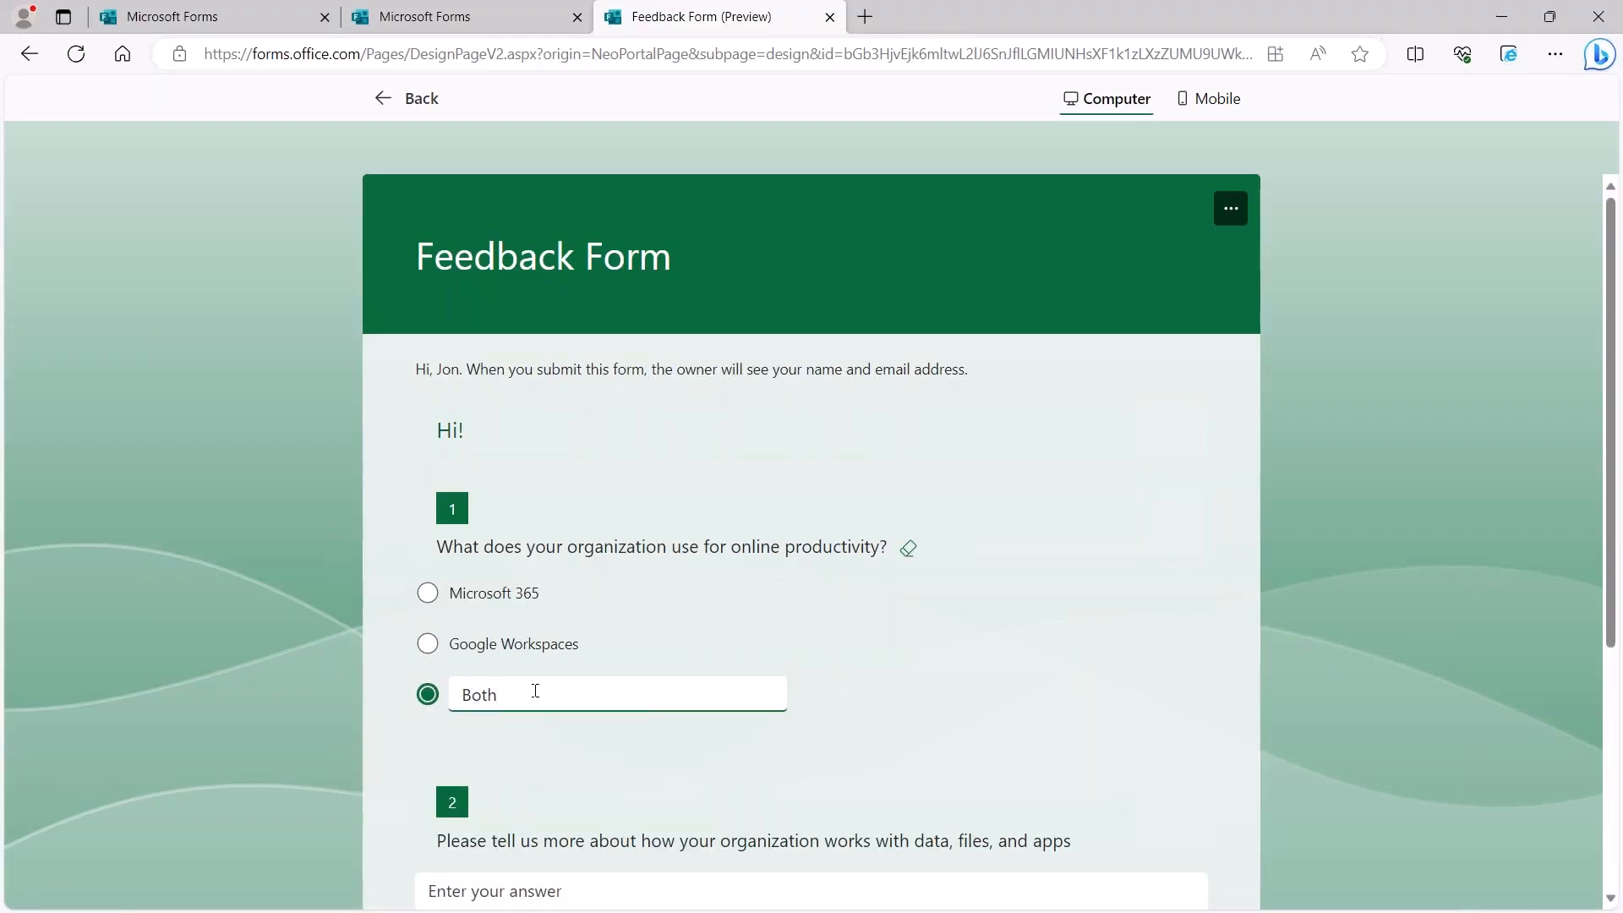
pyautogui.scroll(-2, 449, 549)
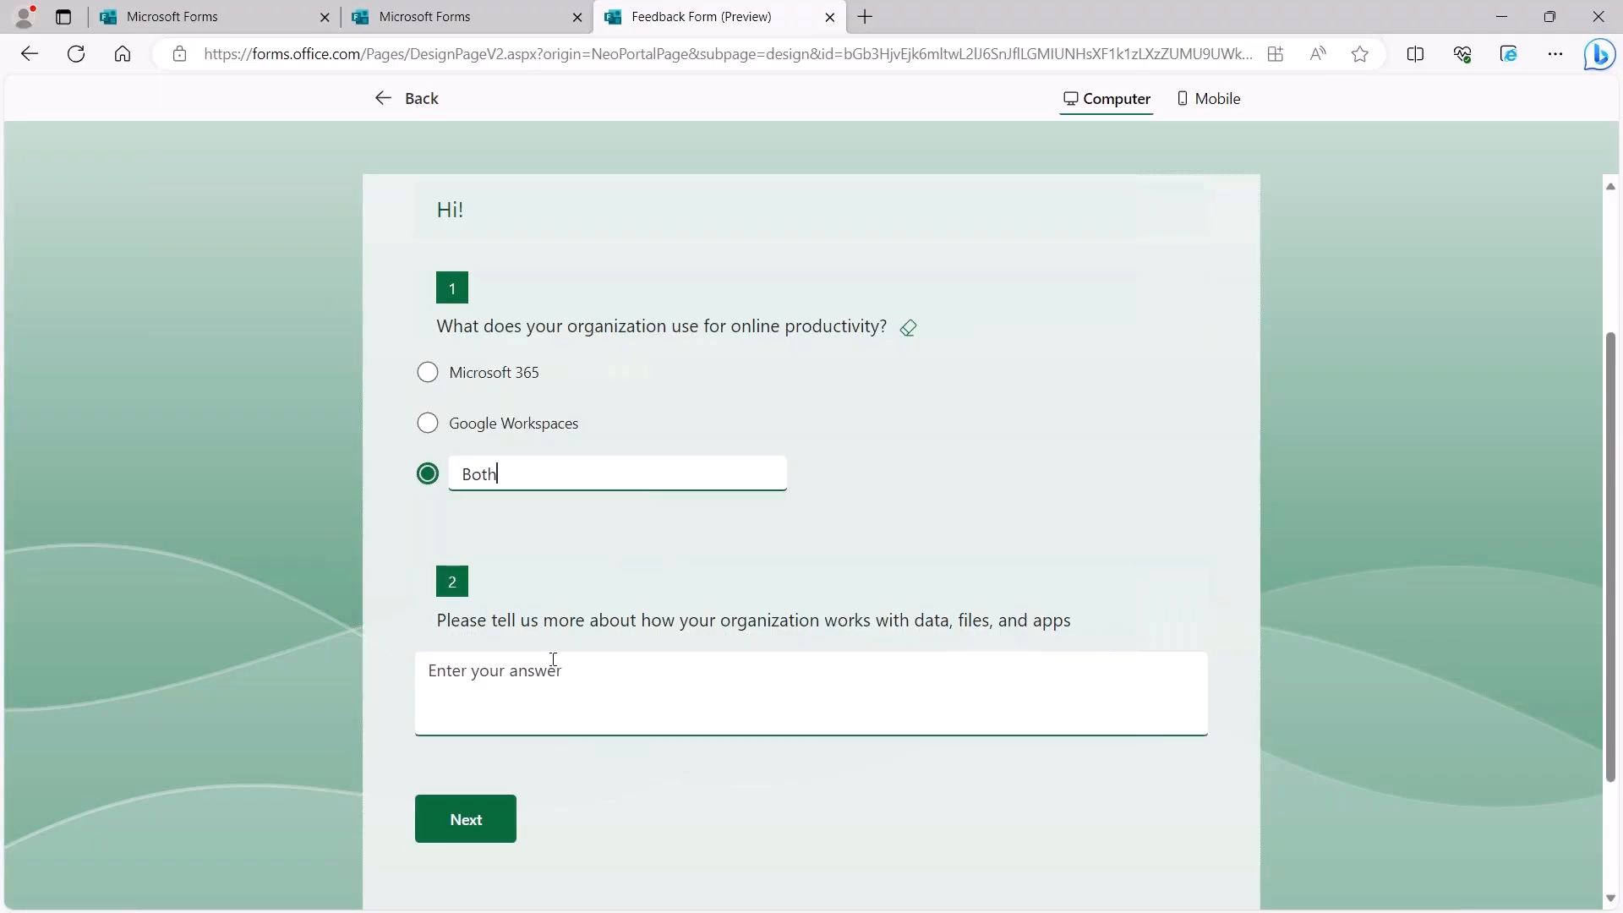
pyautogui.click(460, 818)
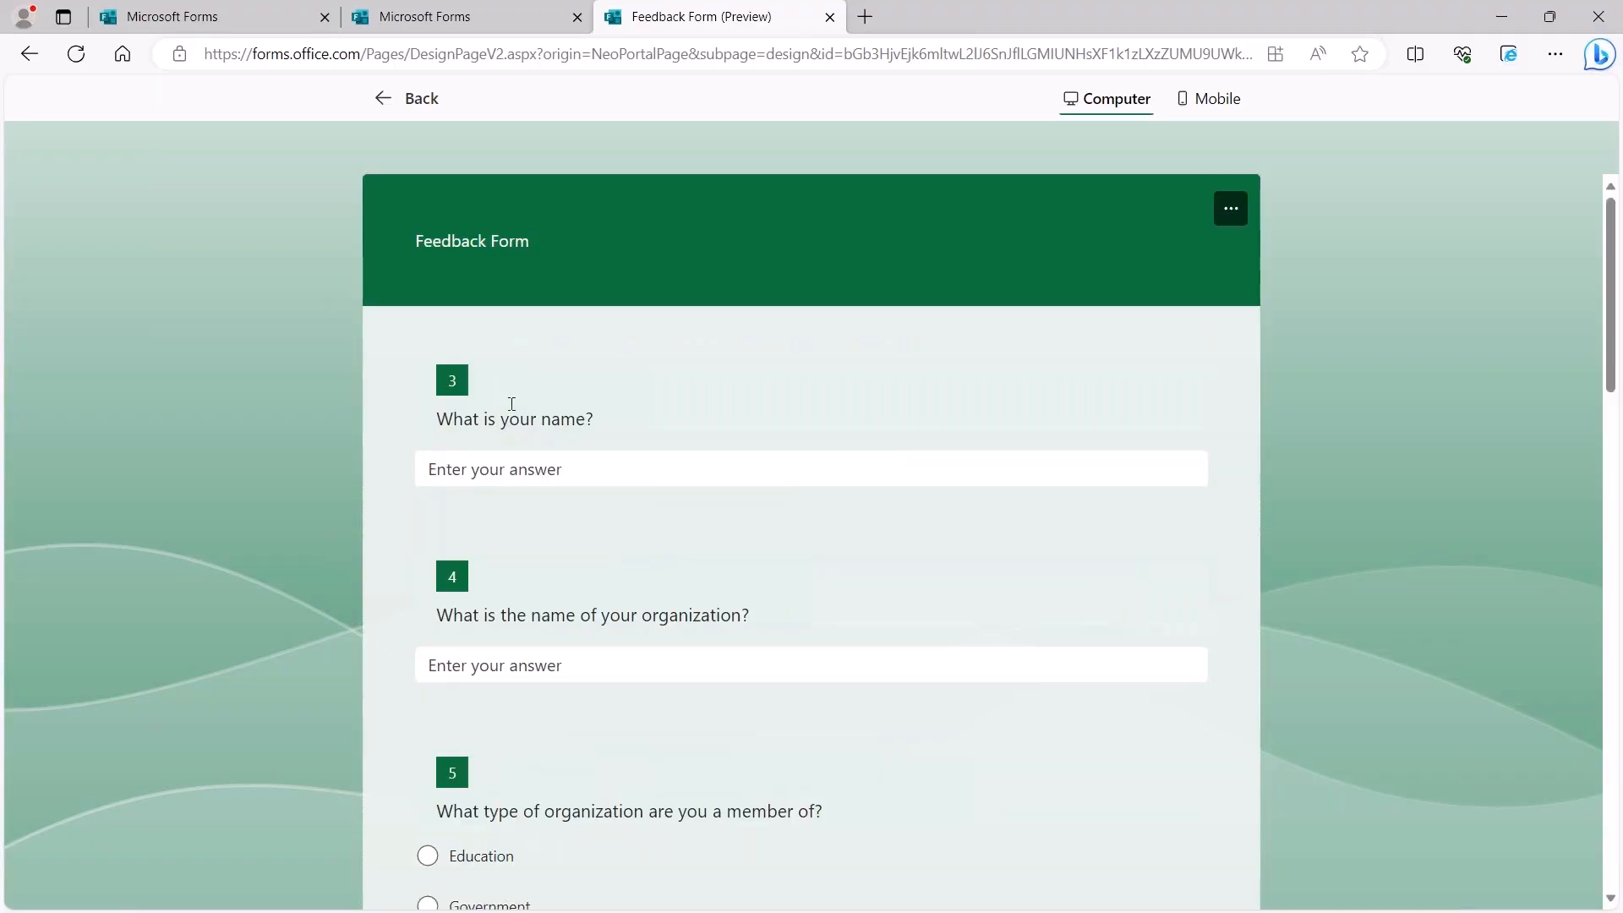
# Step: Look through questions 3 to 5 and rate the employee training program in question 6 with five stars
pyautogui.scroll(-6, 554, 676)
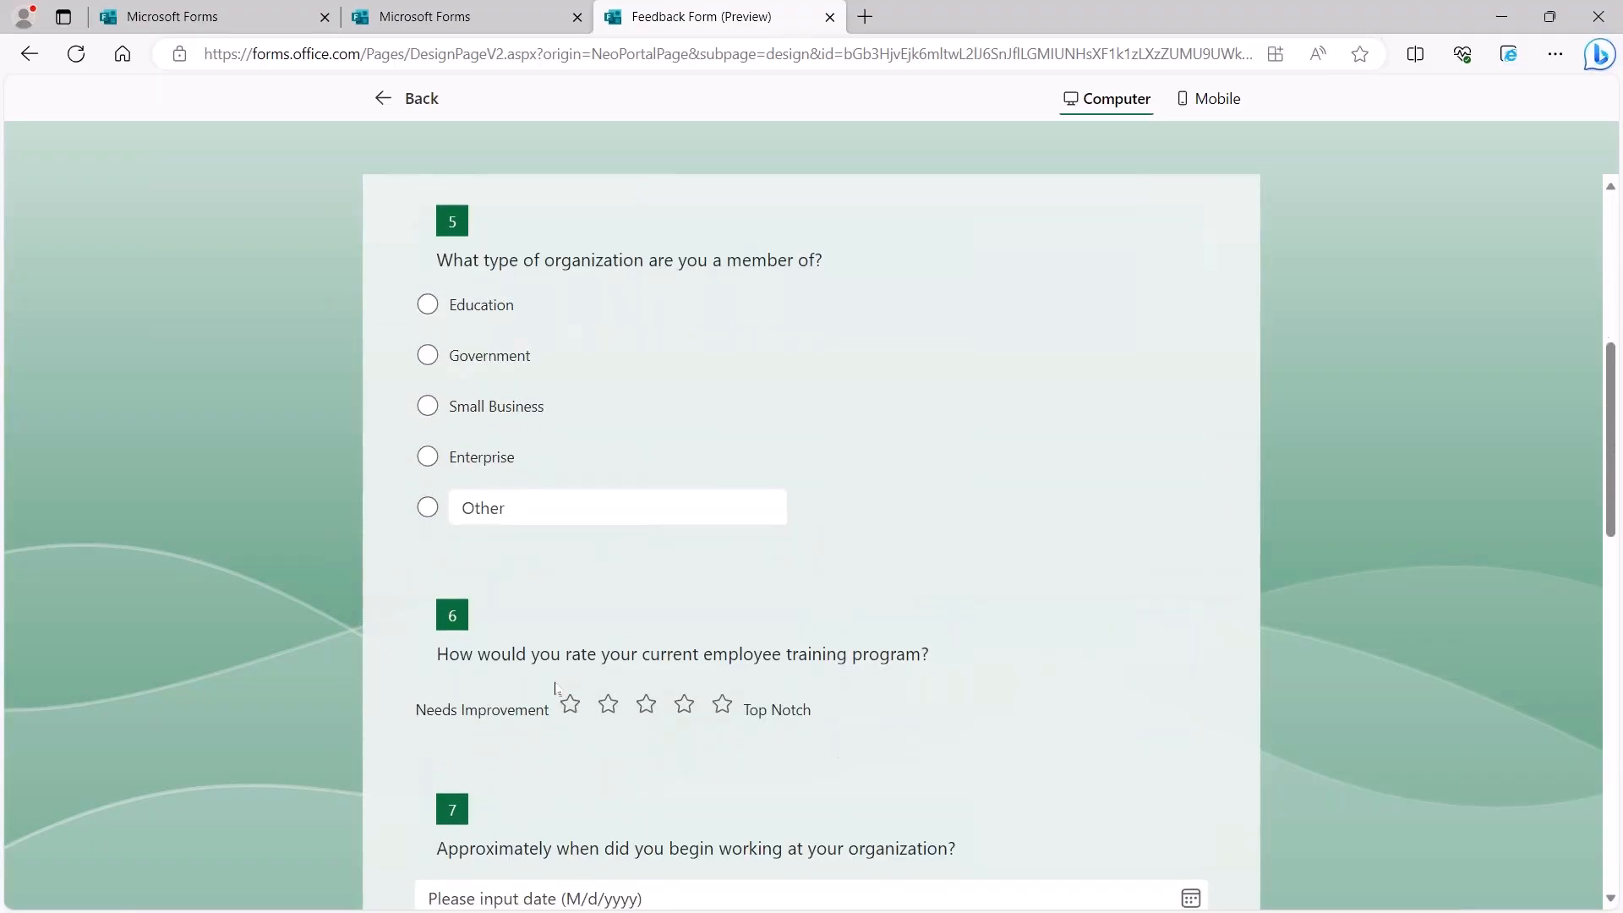
pyautogui.scroll(2, 675, 344)
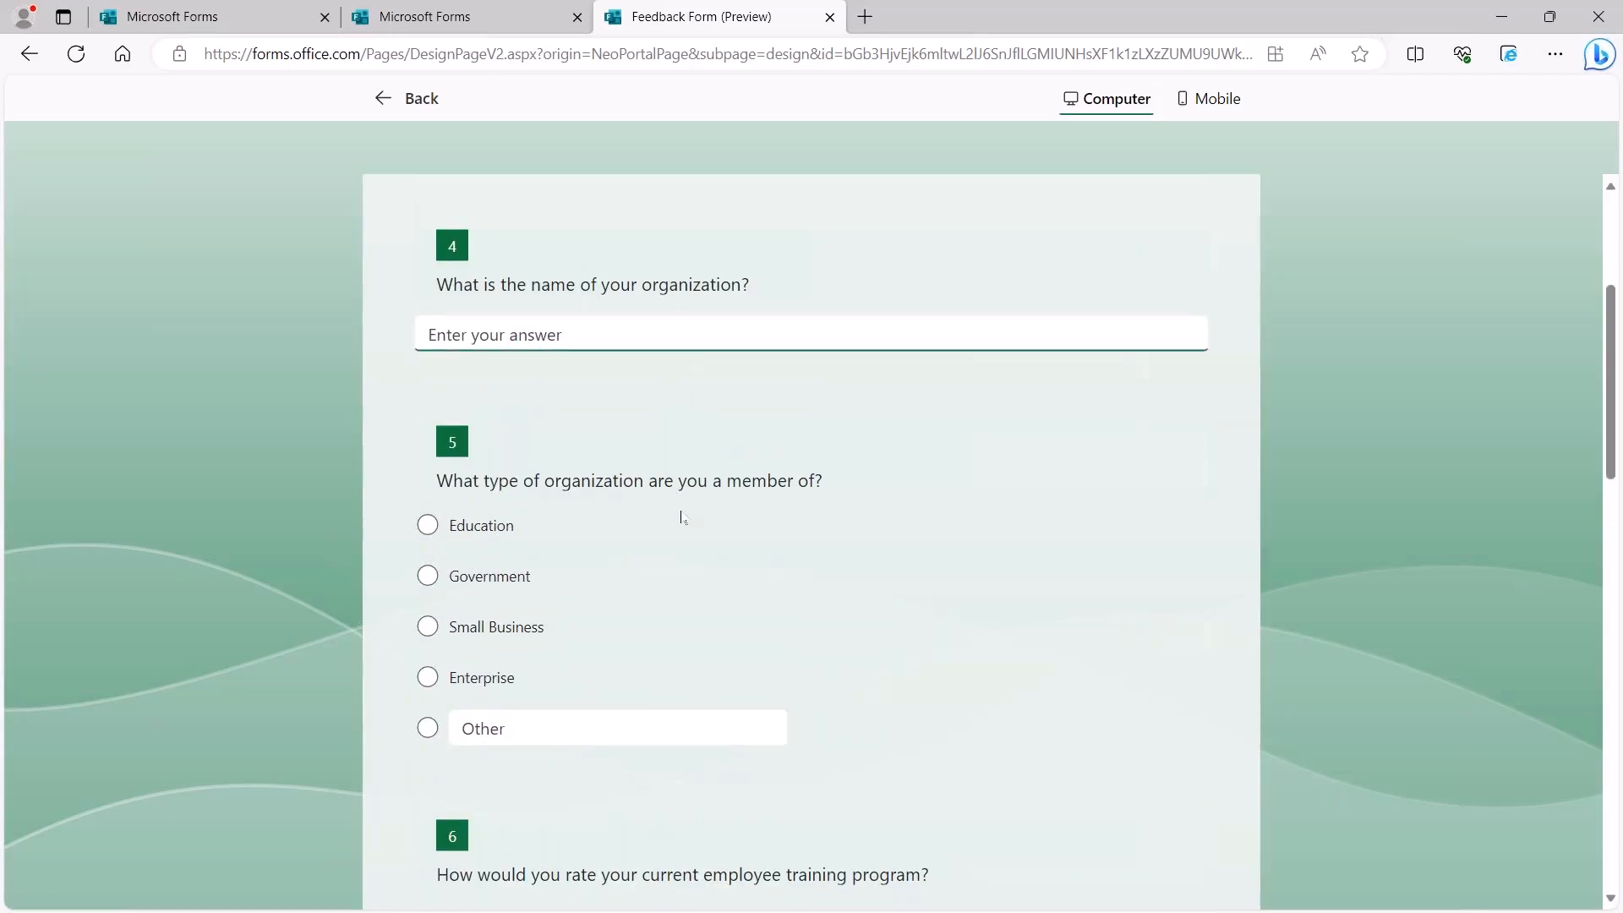
pyautogui.scroll(-4, 456, 556)
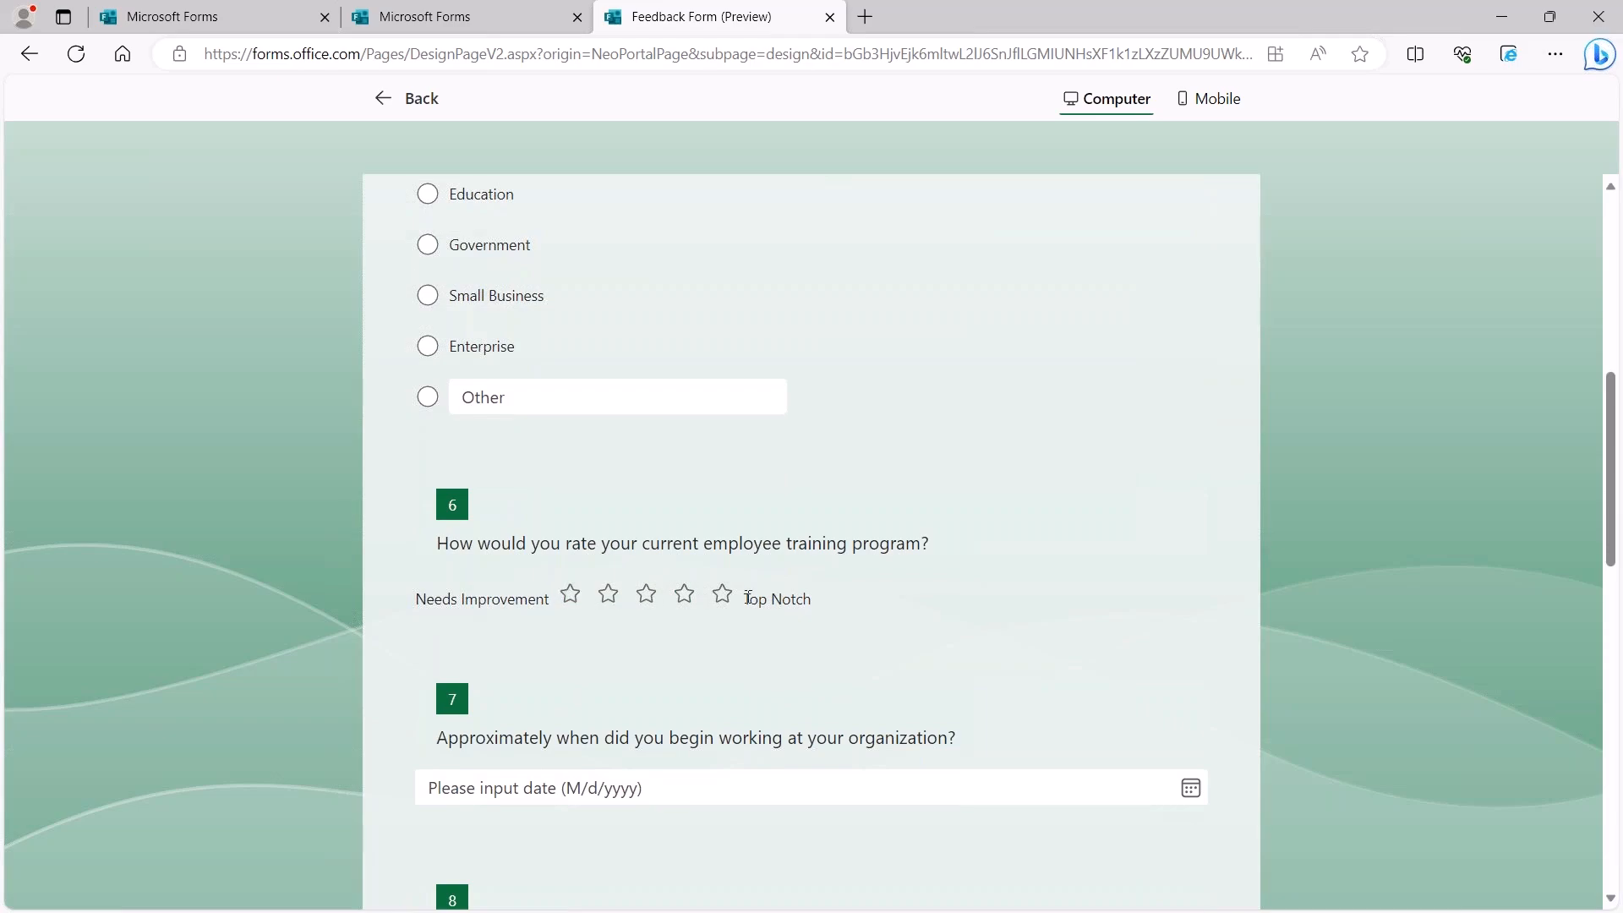
pyautogui.click(722, 594)
# Step: Set the employment start date in question 7 to 8/30/2023 and go on to the ranking question
pyautogui.scroll(-2, 637, 648)
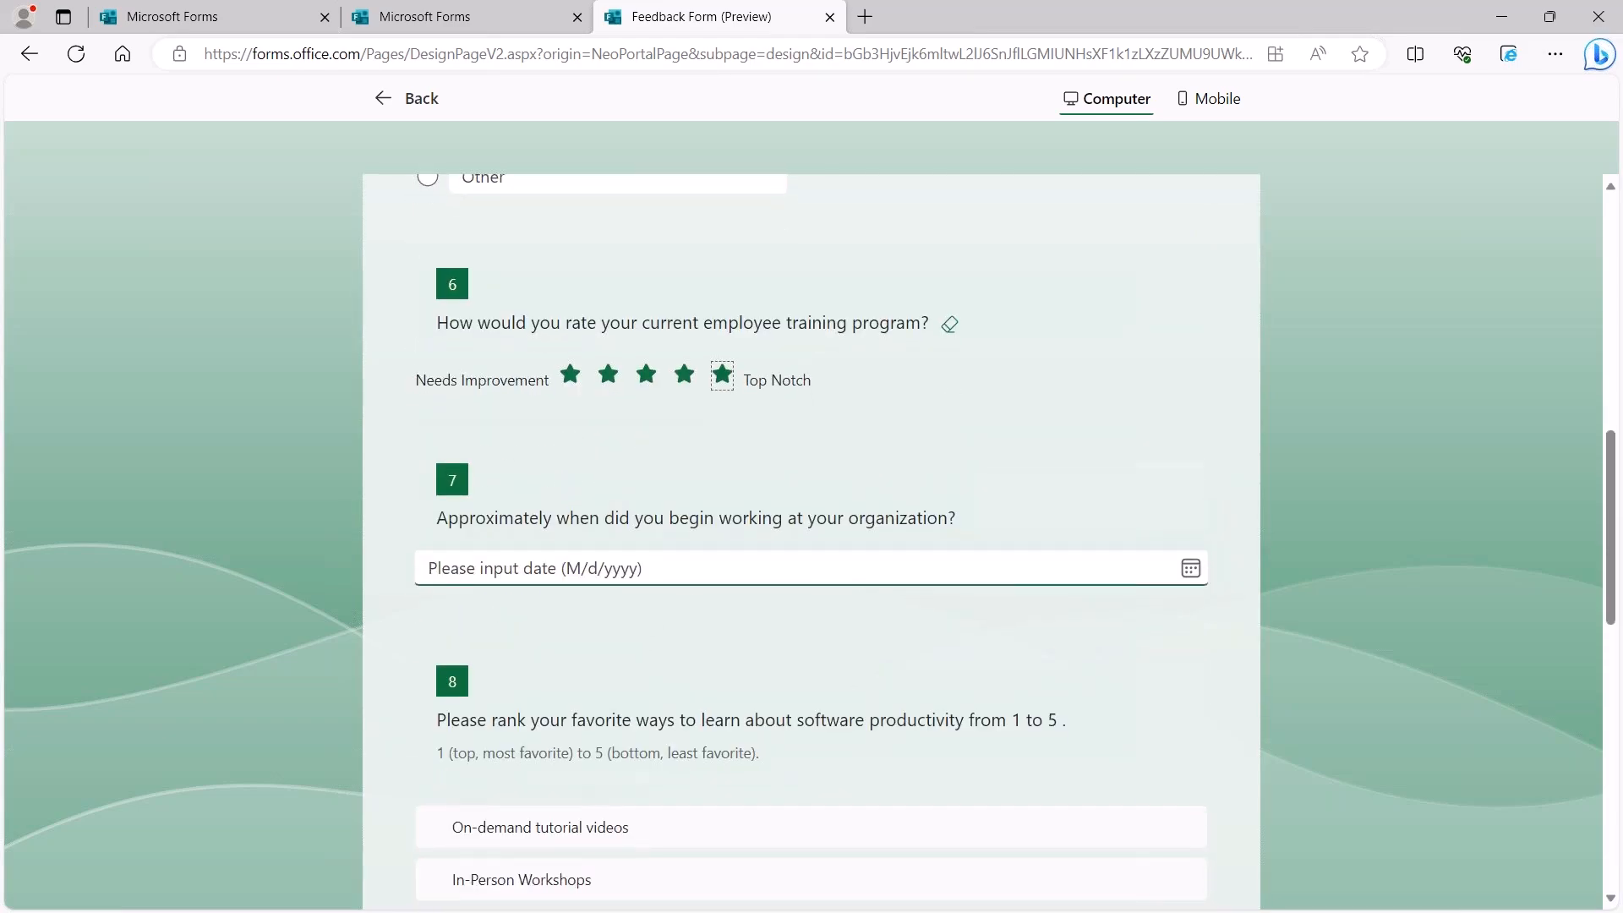
pyautogui.click(1190, 571)
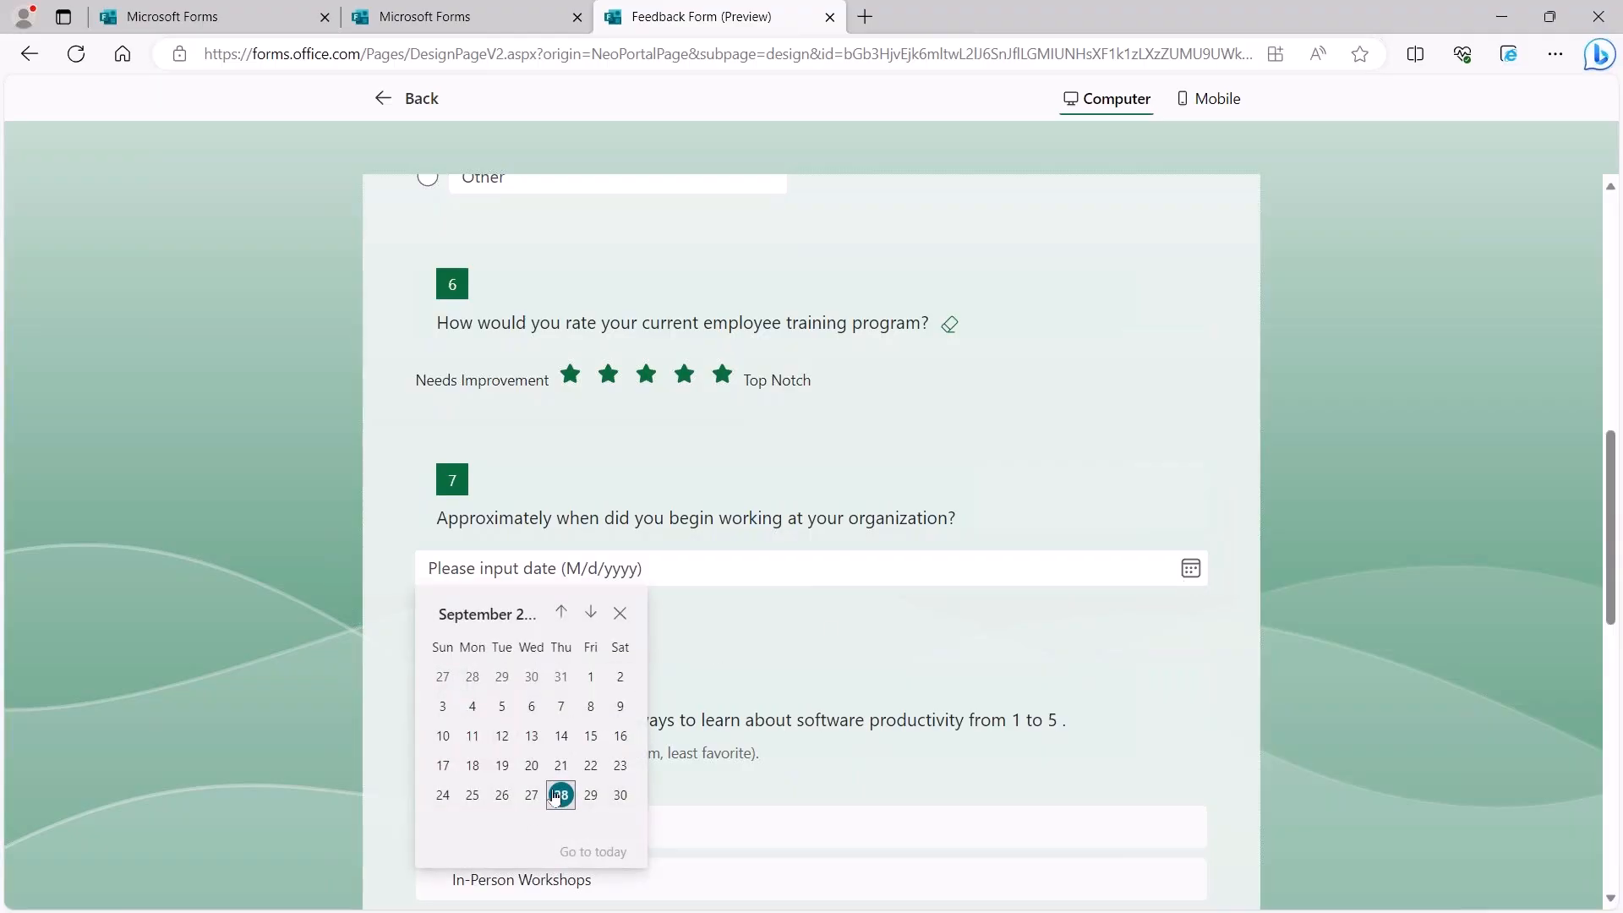
pyautogui.click(531, 677)
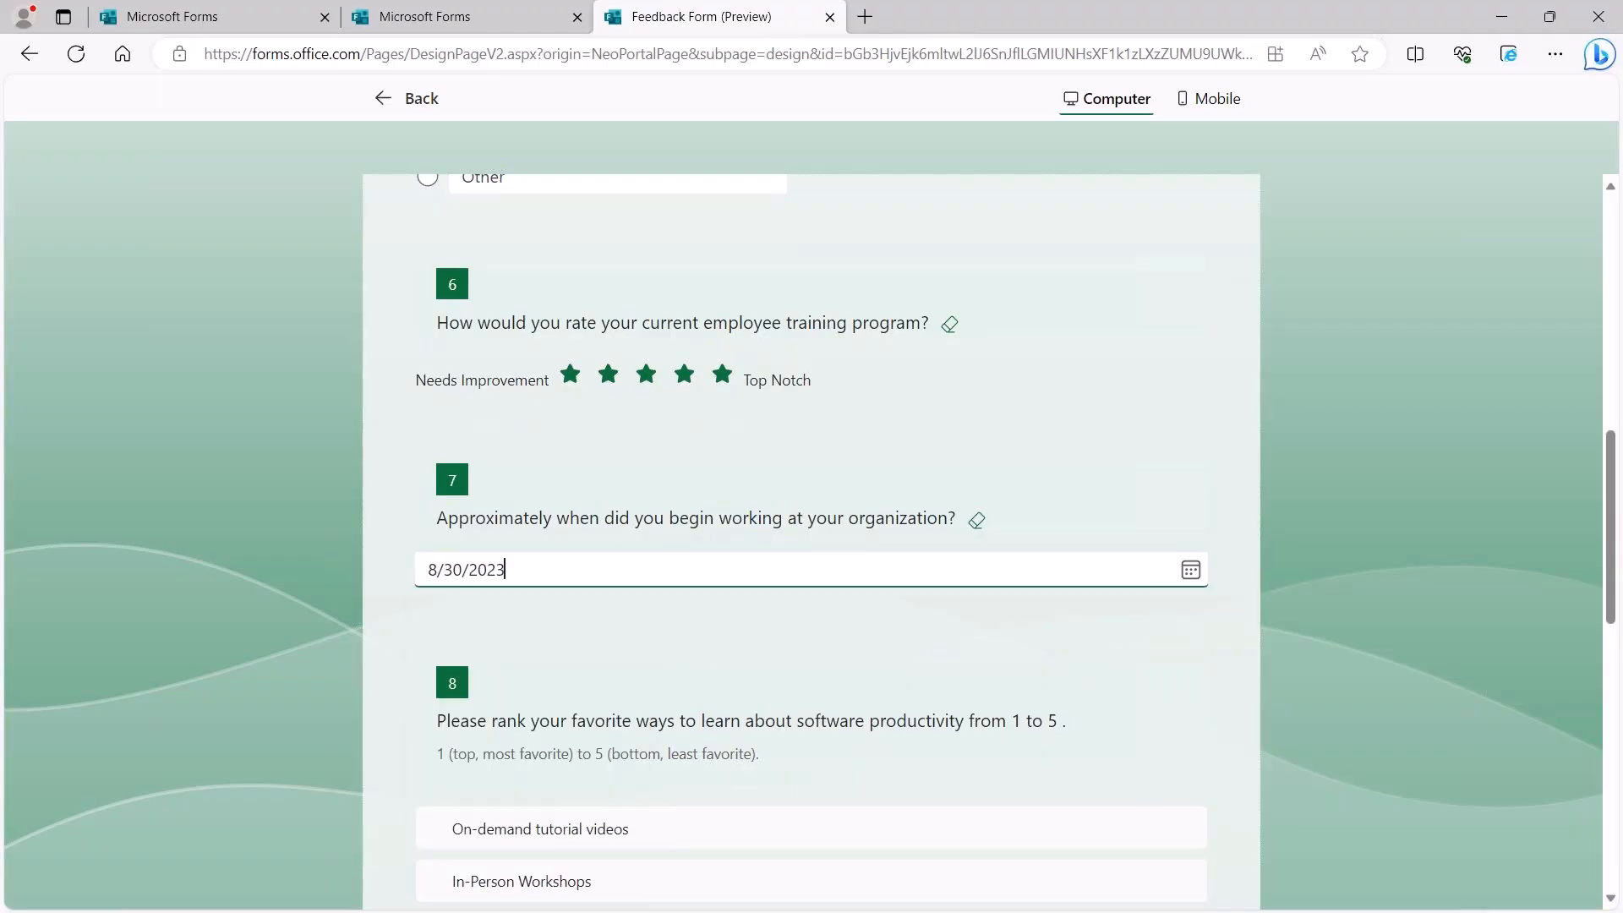
pyautogui.scroll(-3, 837, 598)
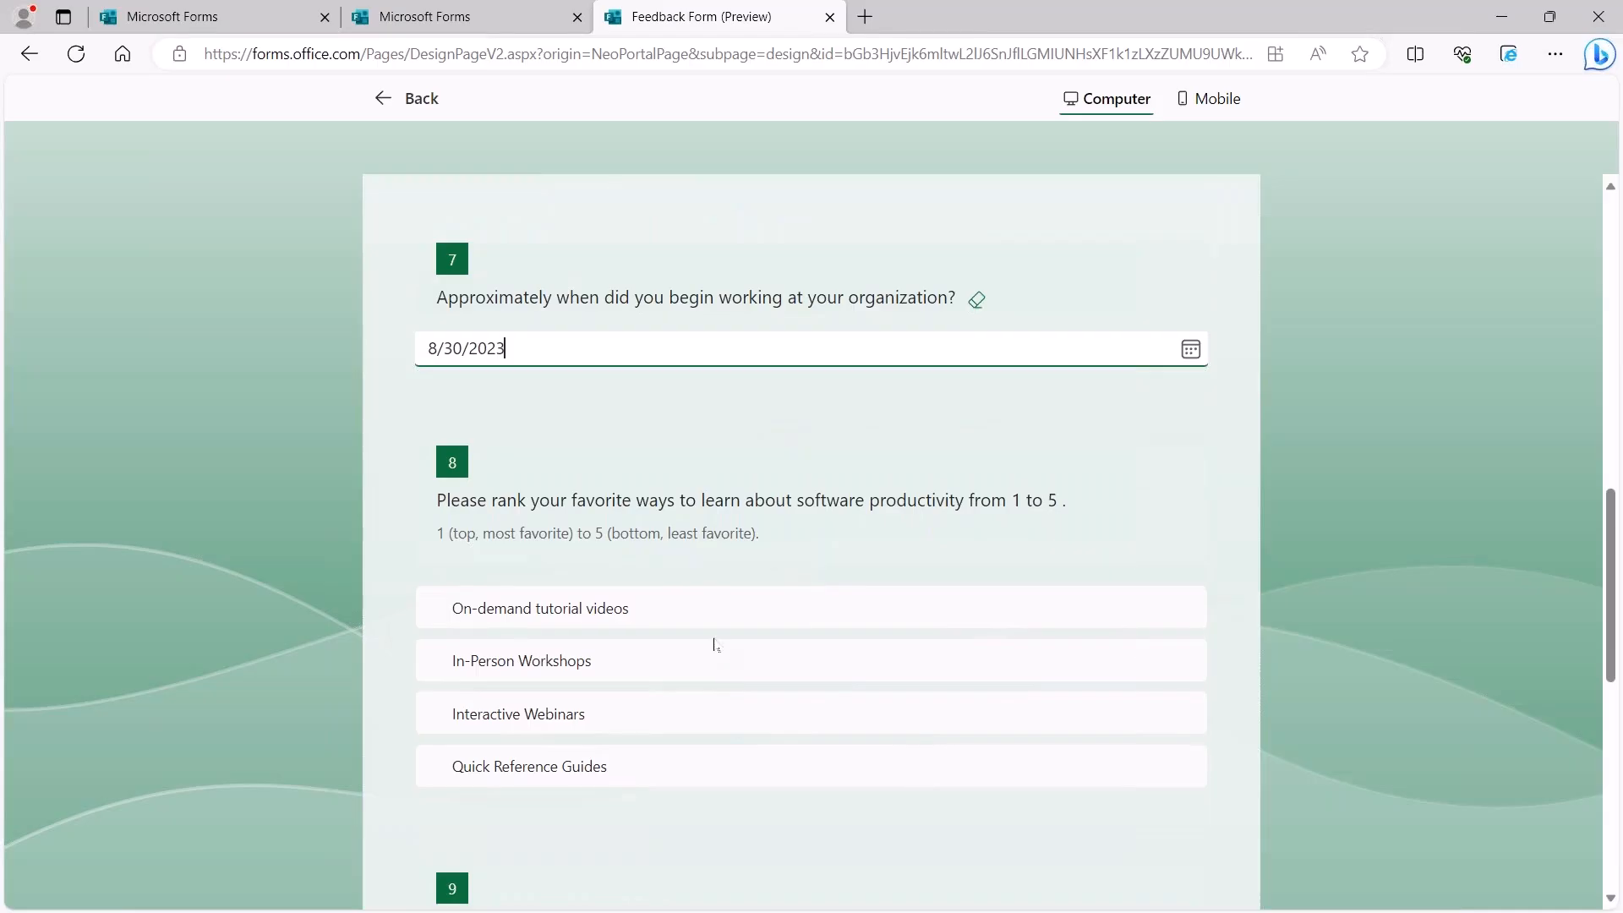
# Step: Switch the form preview to the mobile layout and look through questions 3 to 7
pyautogui.click(1217, 99)
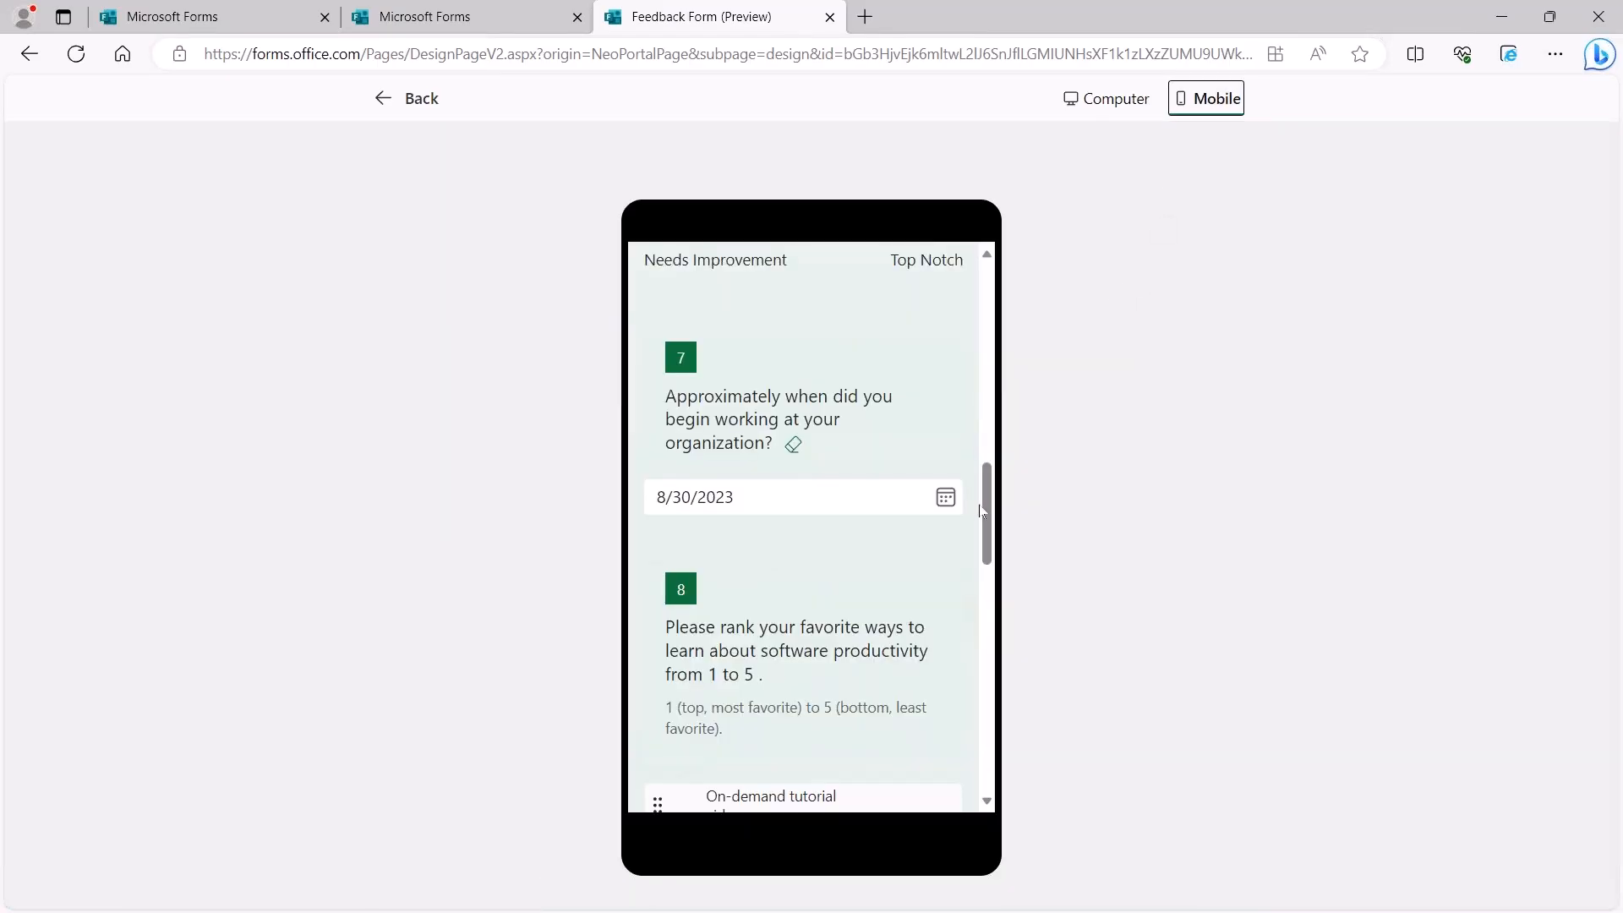
pyautogui.moveTo(989, 508); pyautogui.dragTo(981, 300)
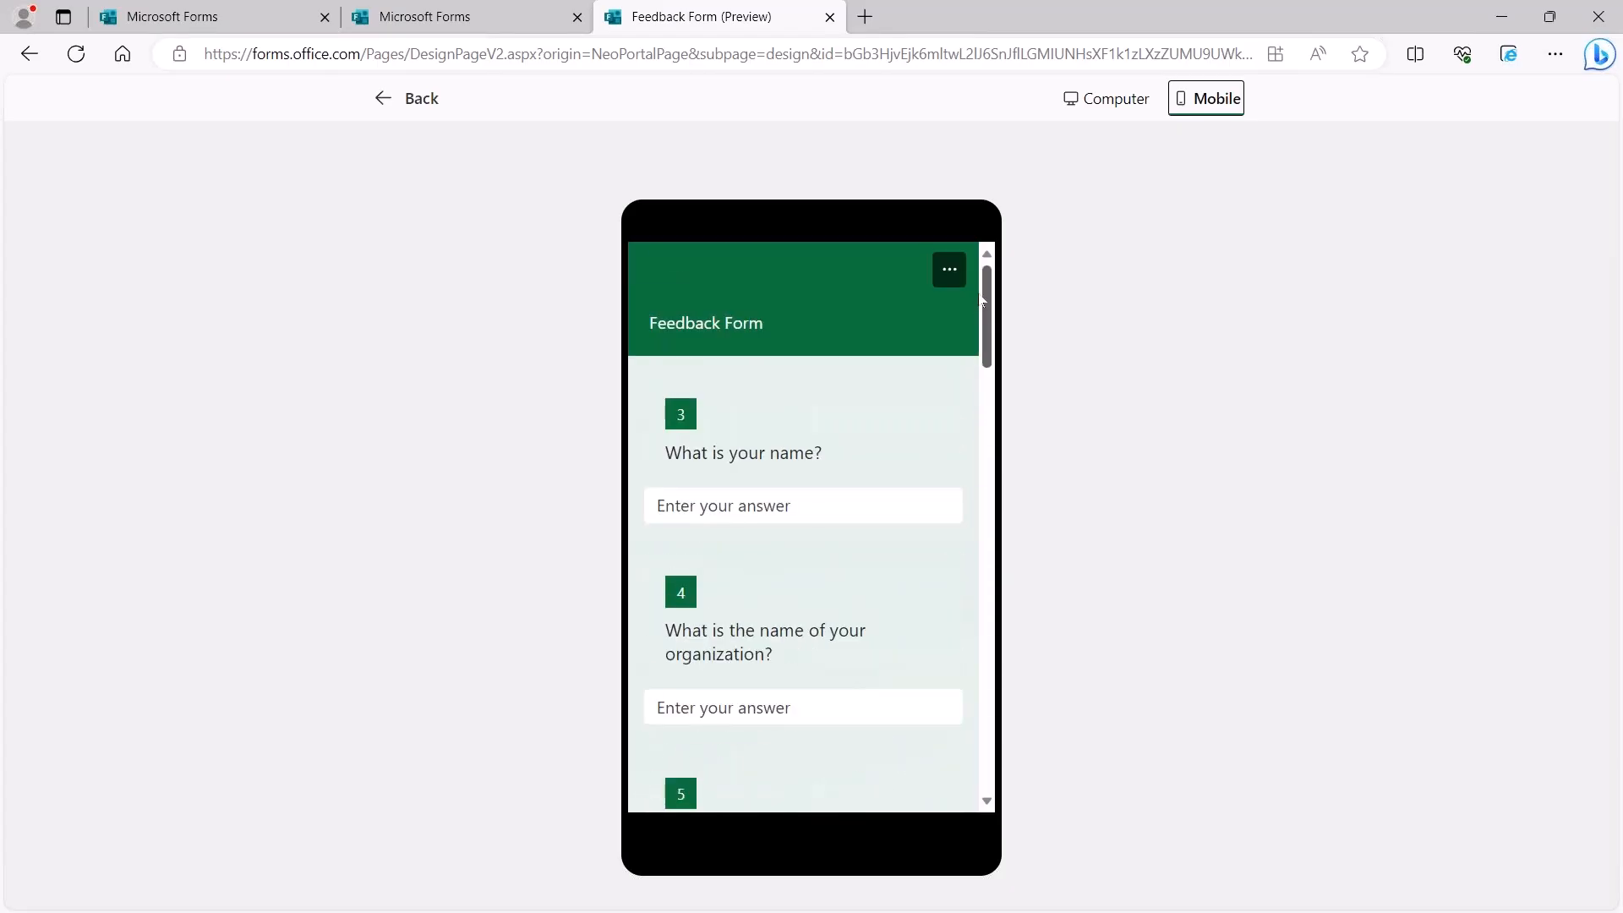
pyautogui.moveTo(991, 298); pyautogui.dragTo(1002, 473)
pyautogui.click(656, 604)
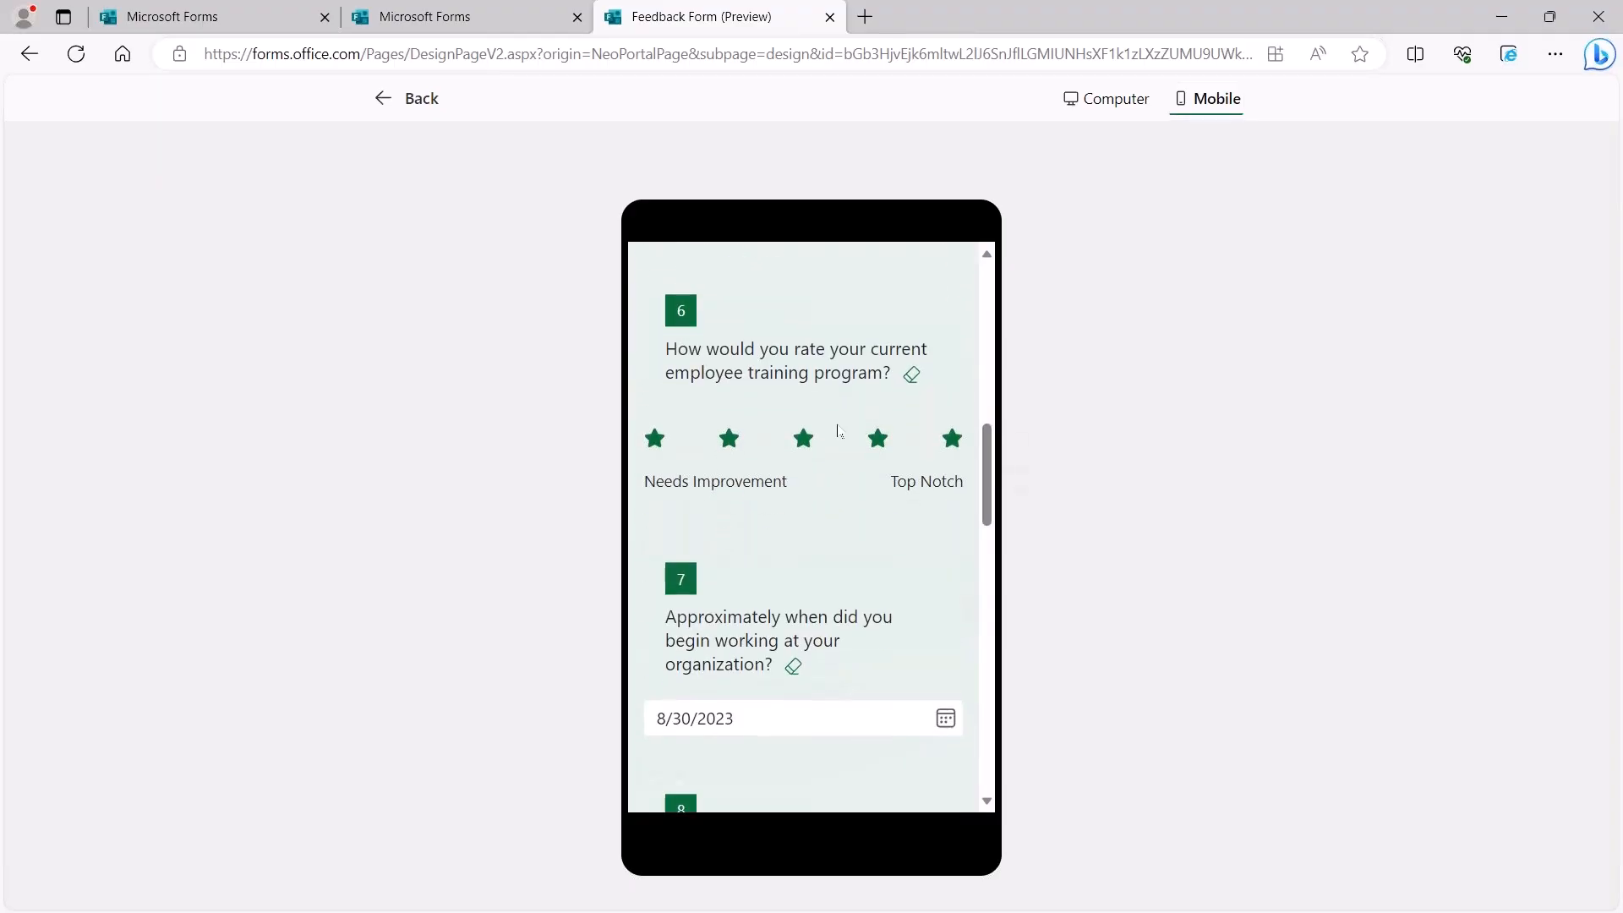
pyautogui.scroll(-7, 693, 533)
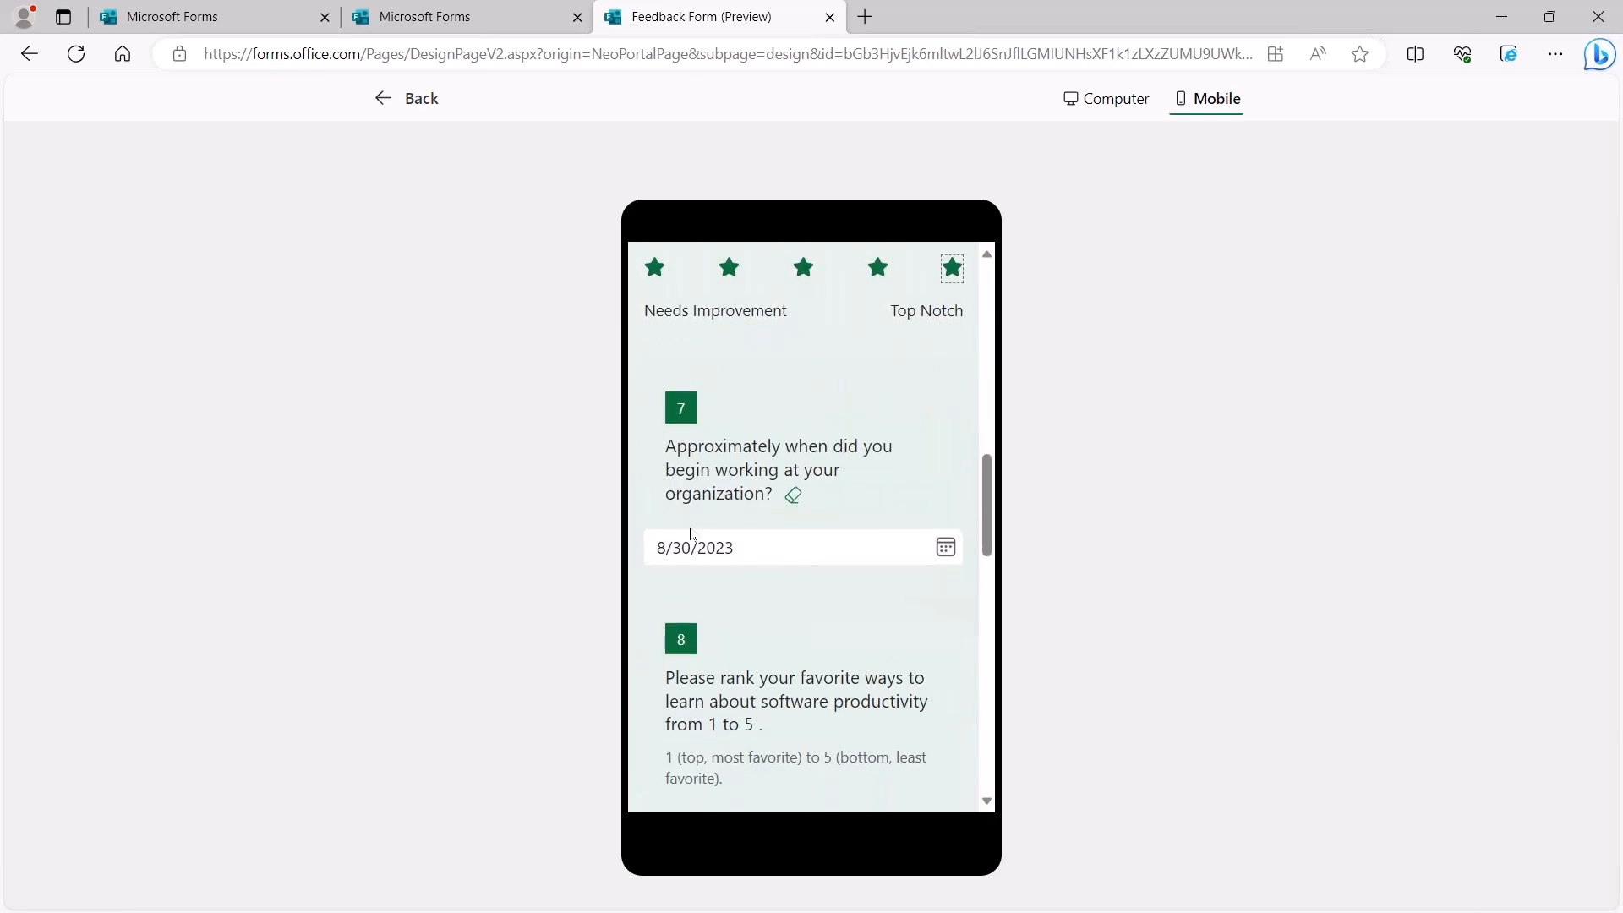
# Step: Reorder the learning options in question 8, moving Interactive Webinars to first place before rearranging the others
pyautogui.moveTo(753, 538); pyautogui.dragTo(757, 448)
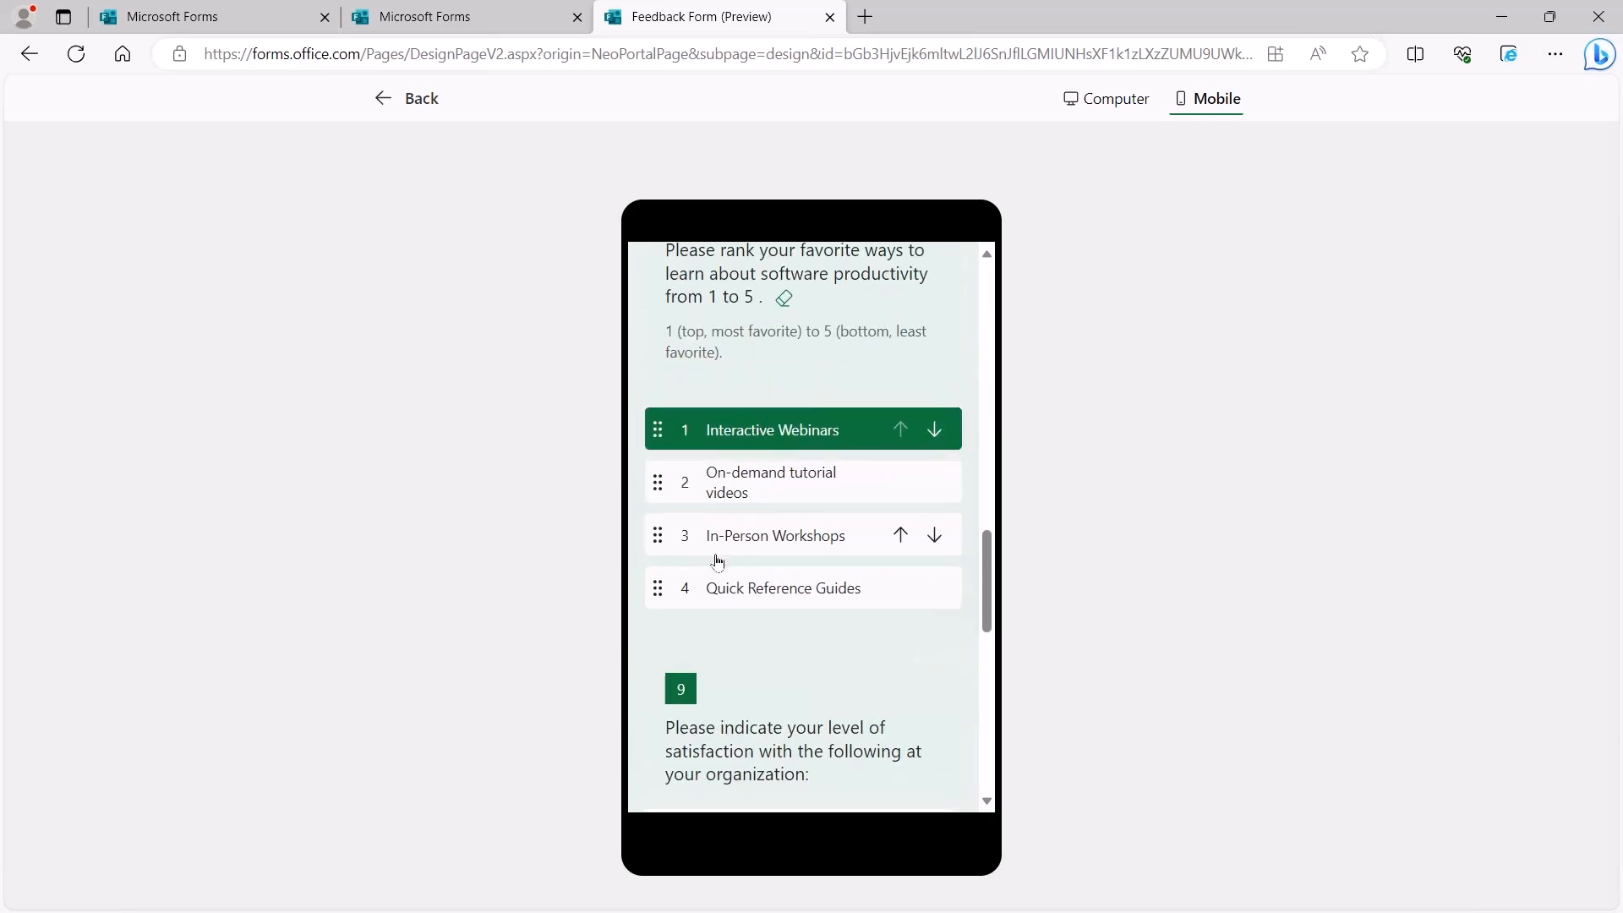
pyautogui.moveTo(724, 583); pyautogui.dragTo(745, 486)
pyautogui.moveTo(750, 596)
pyautogui.mouseDown()
pyautogui.moveTo(752, 554)
pyautogui.moveTo(756, 615)
pyautogui.mouseUp()
pyautogui.moveTo(764, 533); pyautogui.dragTo(769, 428)
# Step: Submit the test response from the mobile preview, return to the editor, and close the style options
pyautogui.scroll(-10, 787, 505)
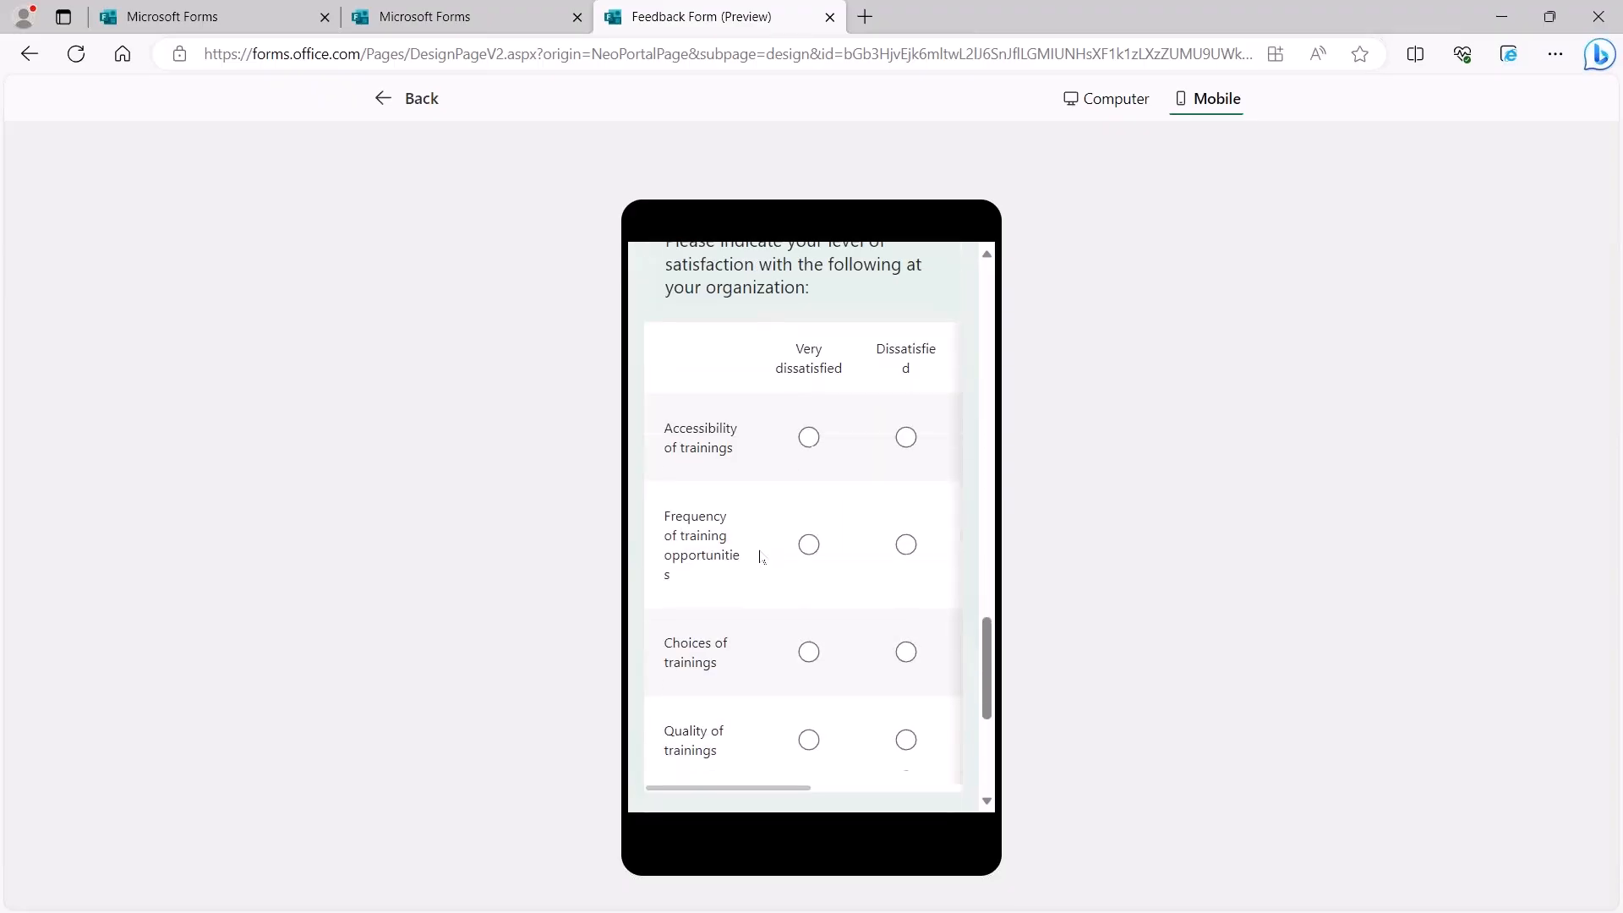
pyautogui.click(880, 522)
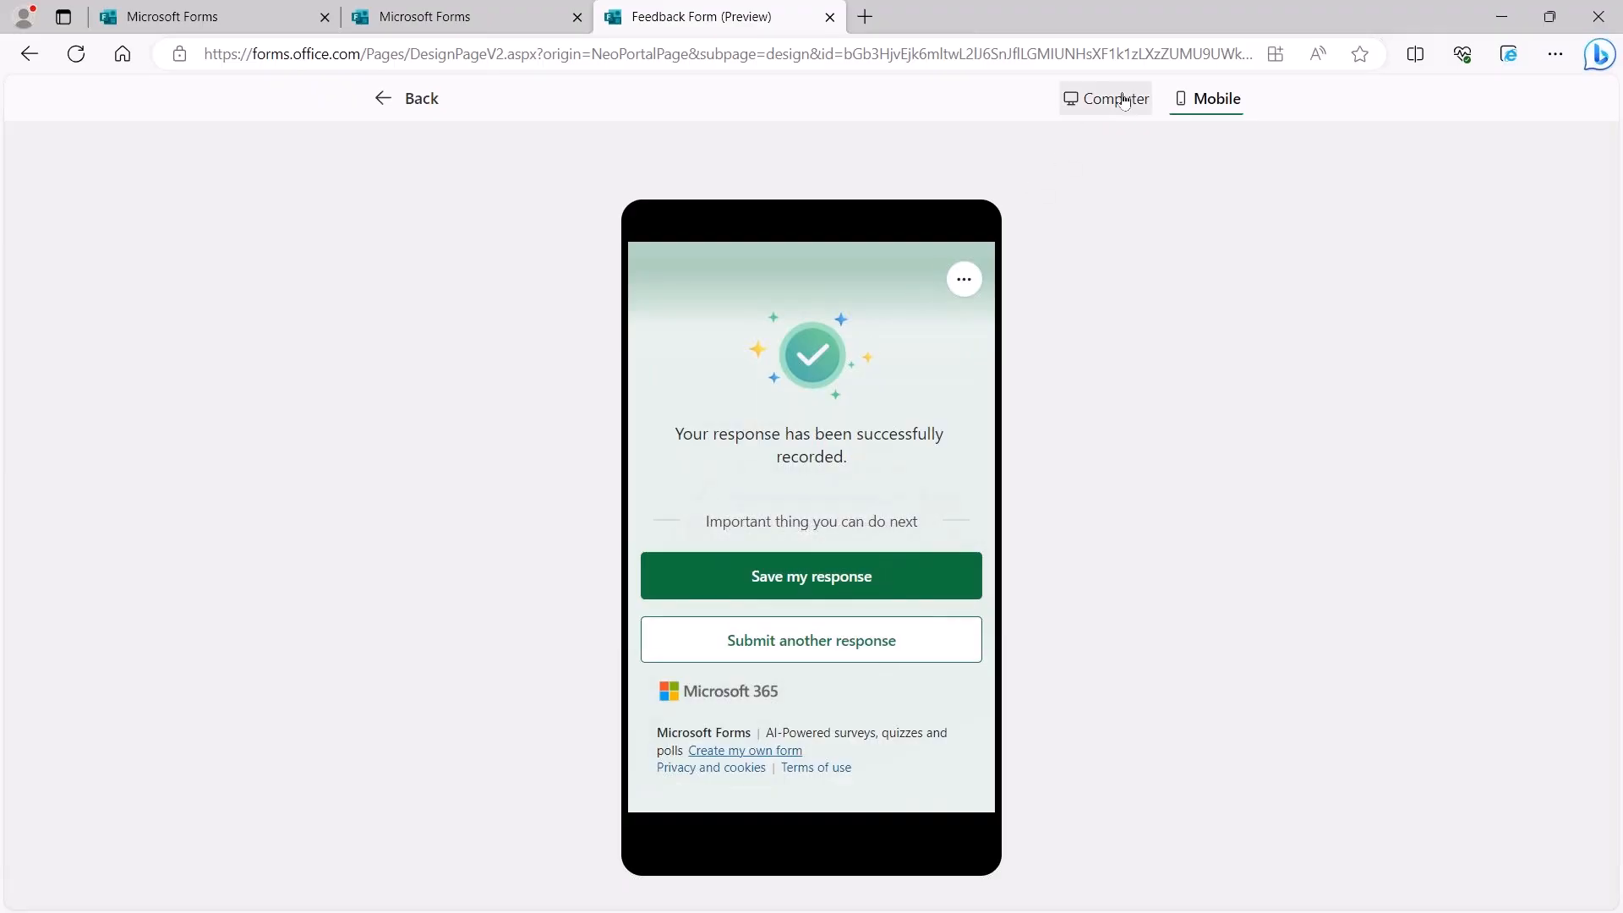
pyautogui.click(421, 97)
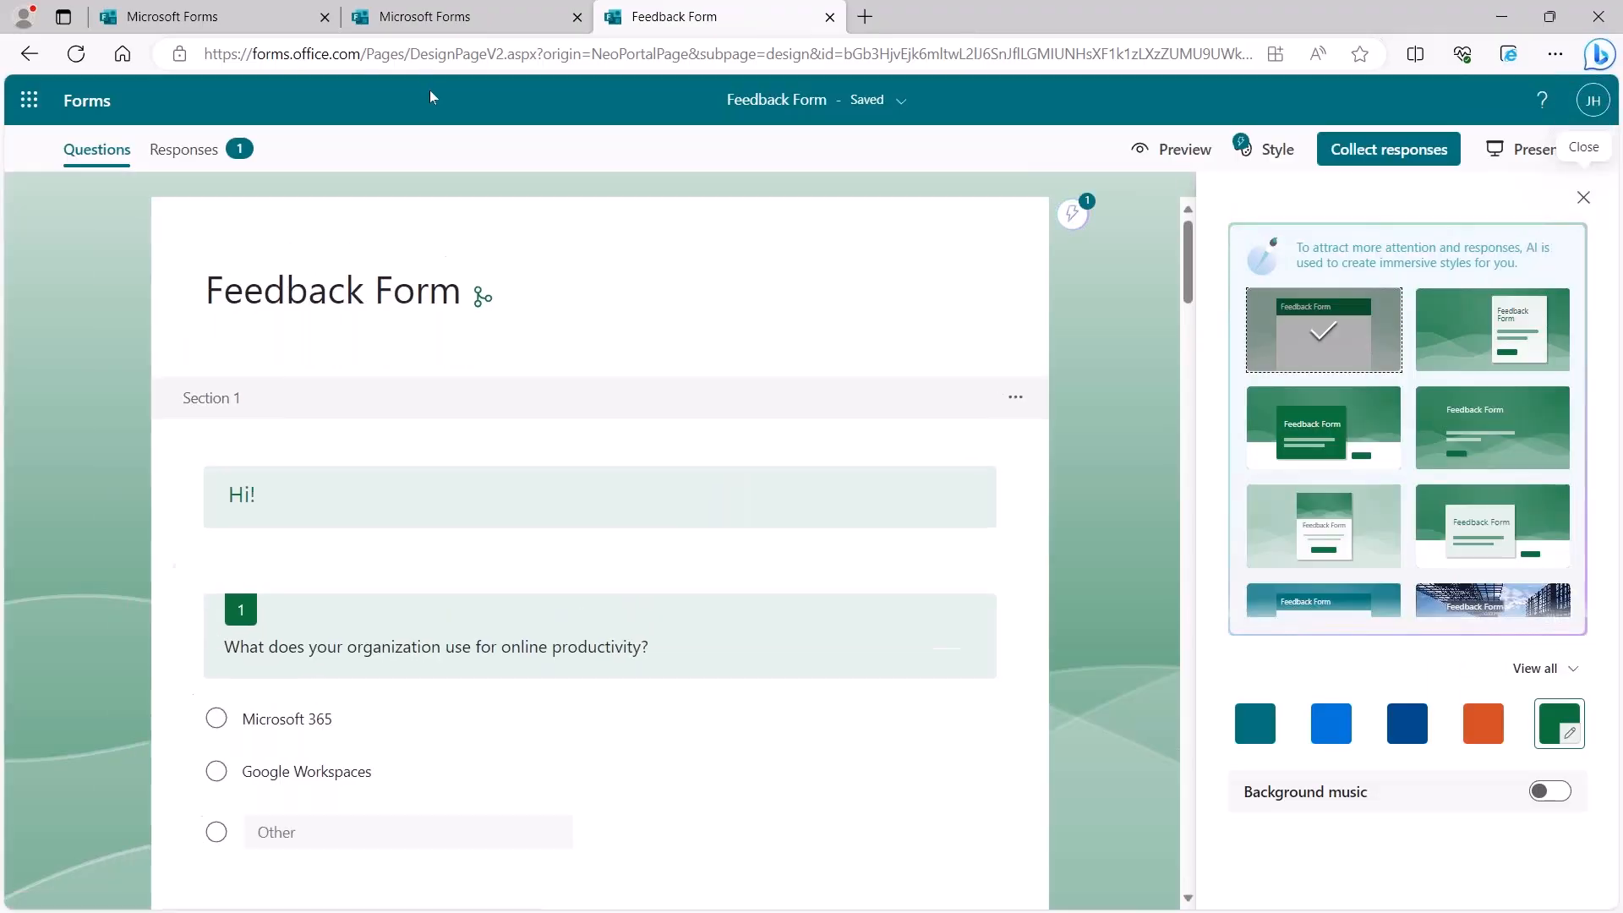
pyautogui.click(1583, 197)
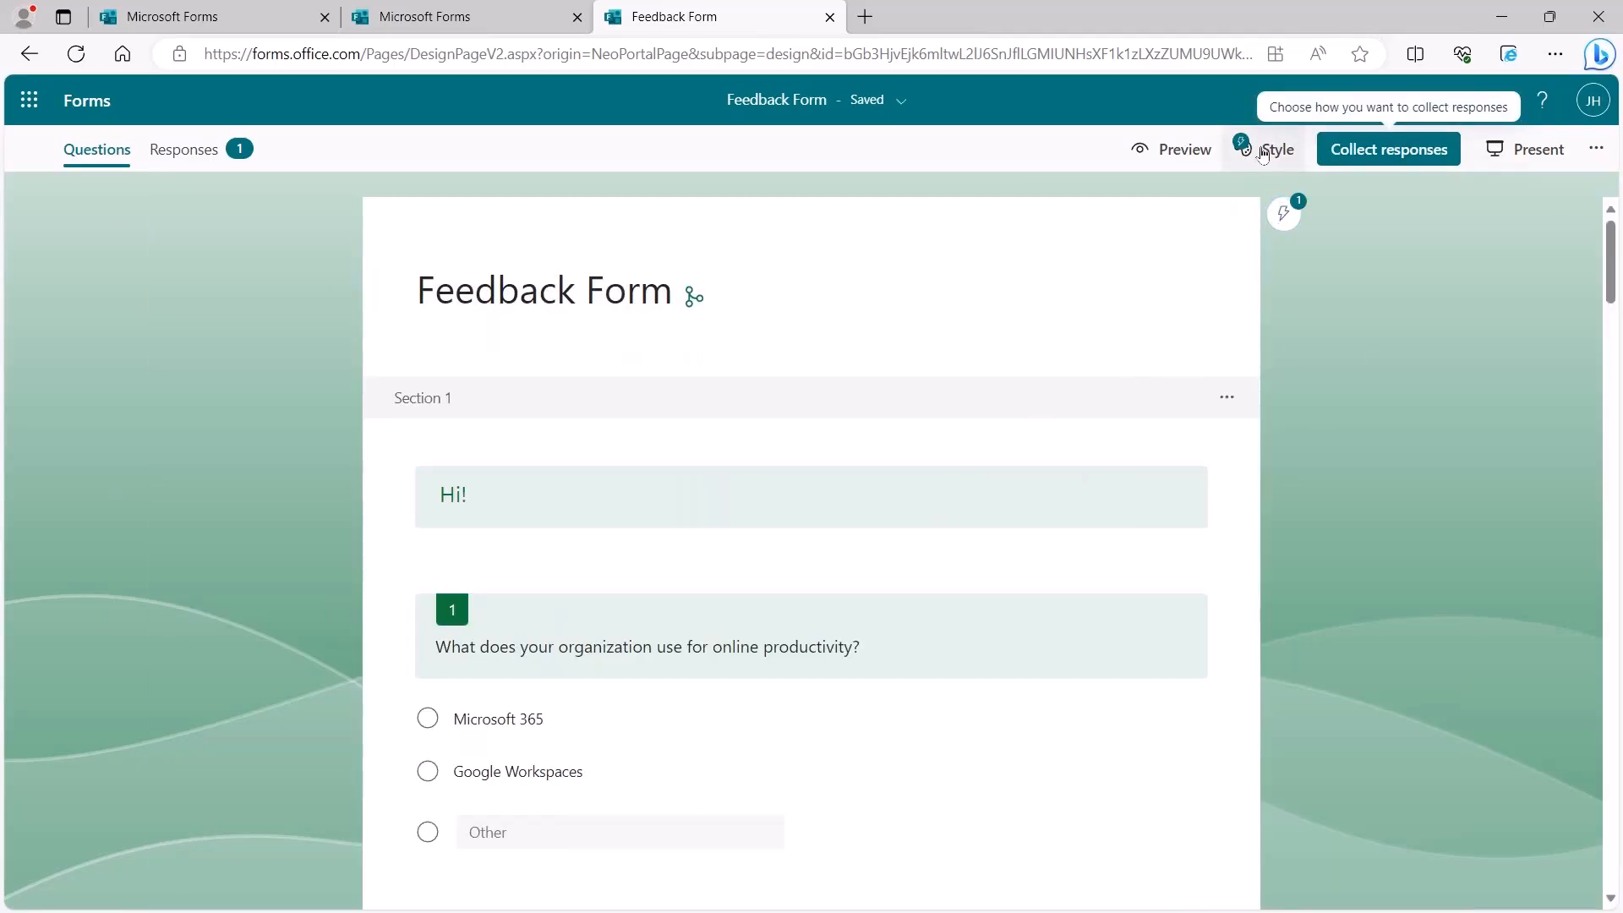
# Step: Open the form's settings and review who can fill out the form and the options for responses
pyautogui.click(1585, 149)
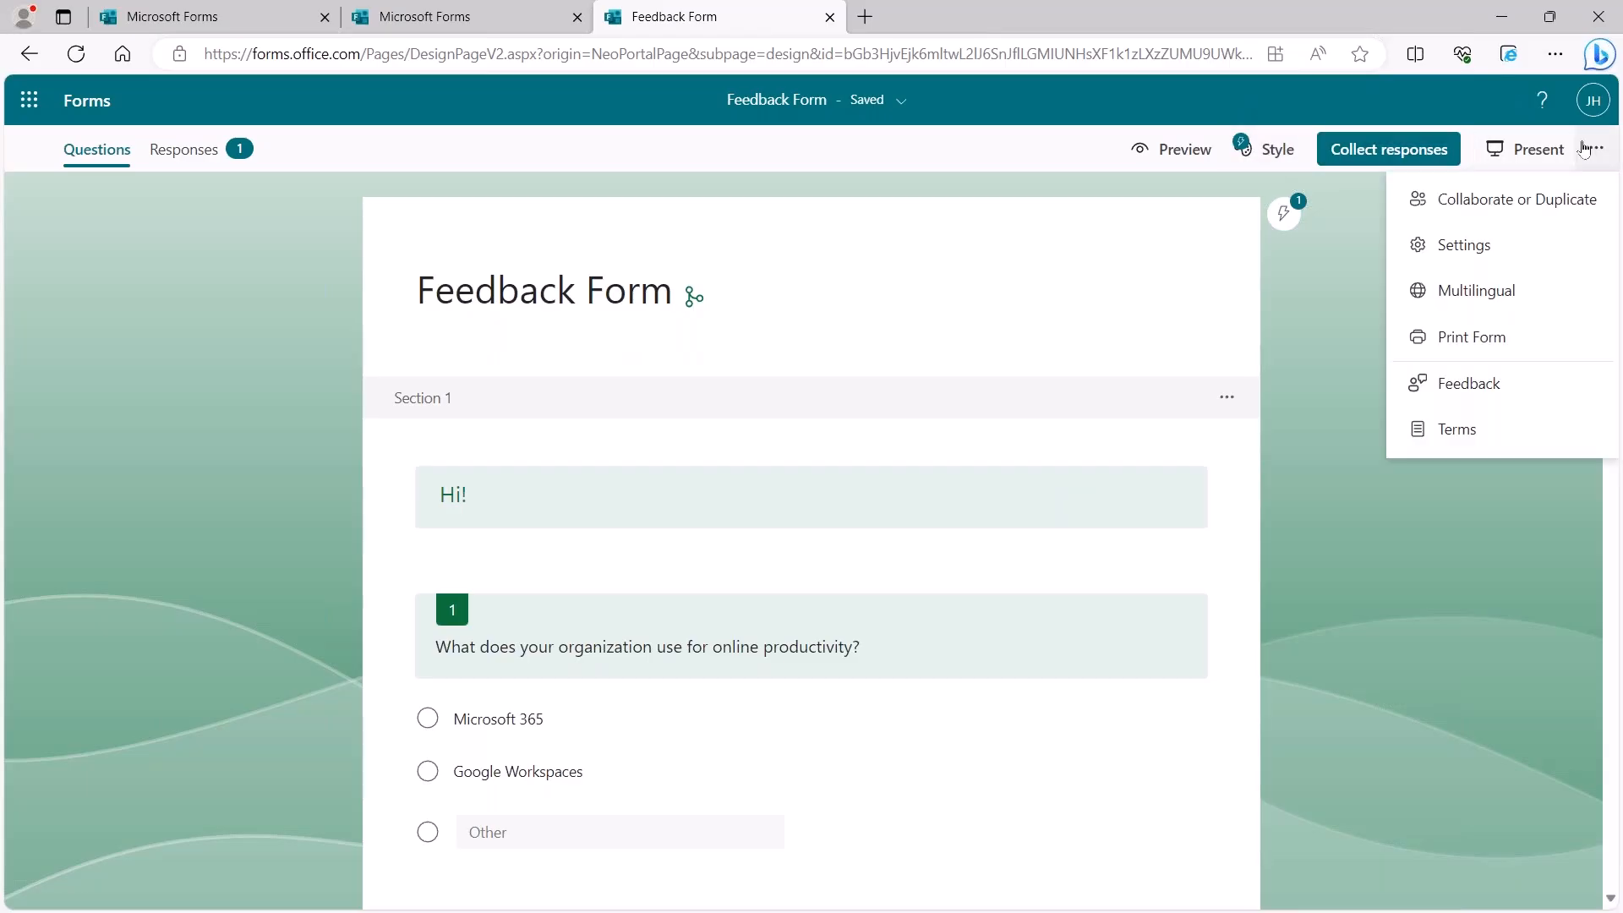
pyautogui.click(1558, 249)
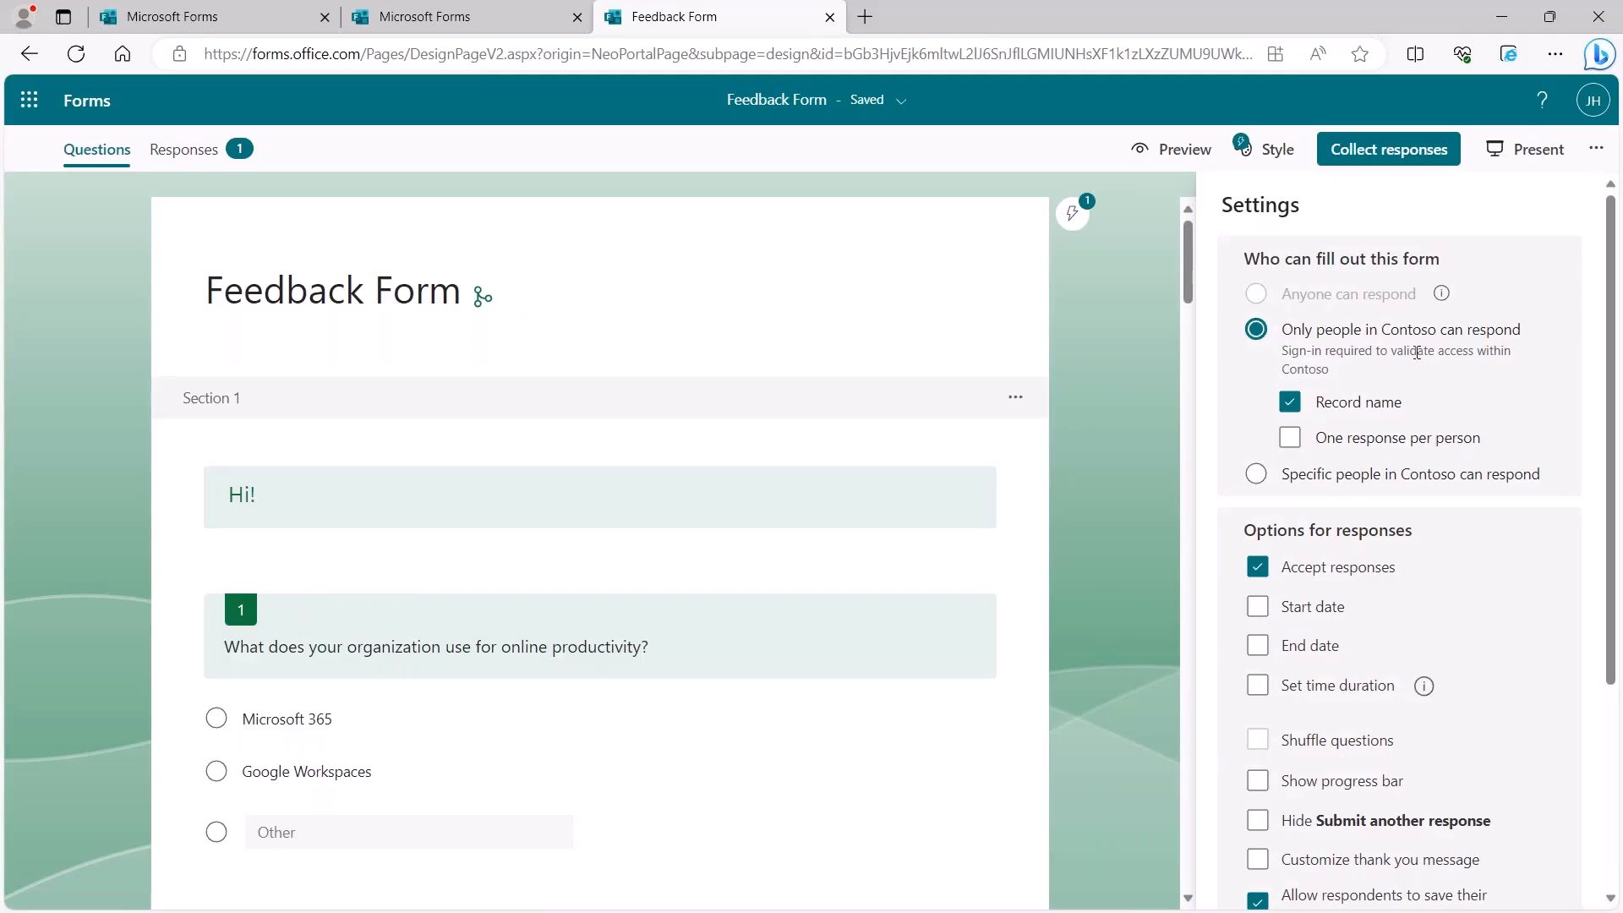
pyautogui.scroll(-2, 1347, 427)
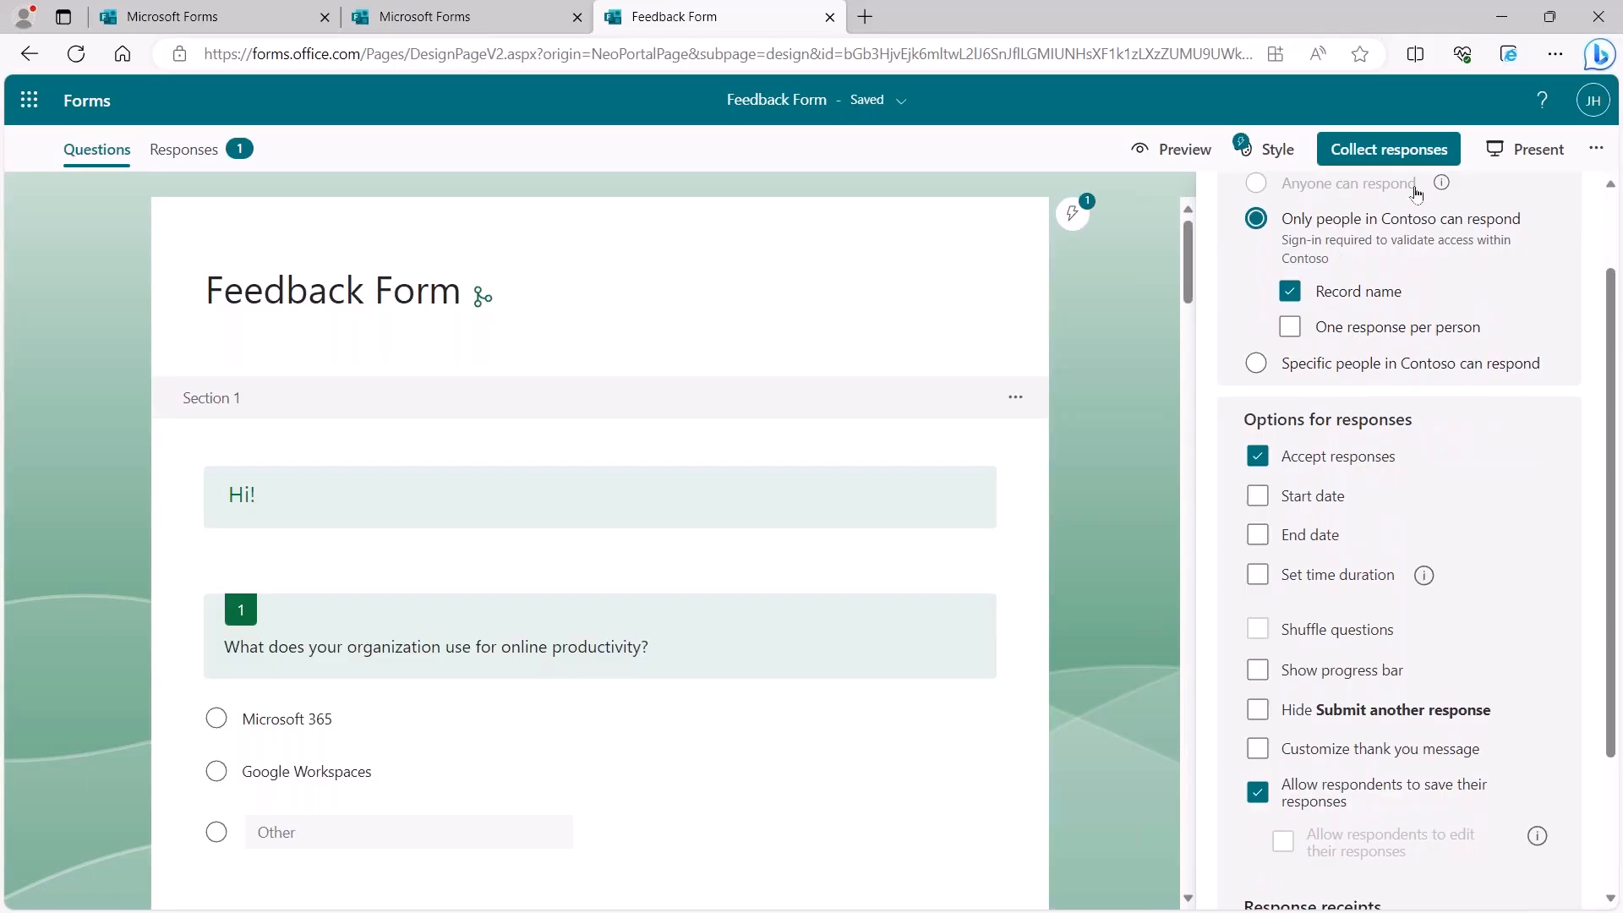
pyautogui.scroll(2, 1308, 204)
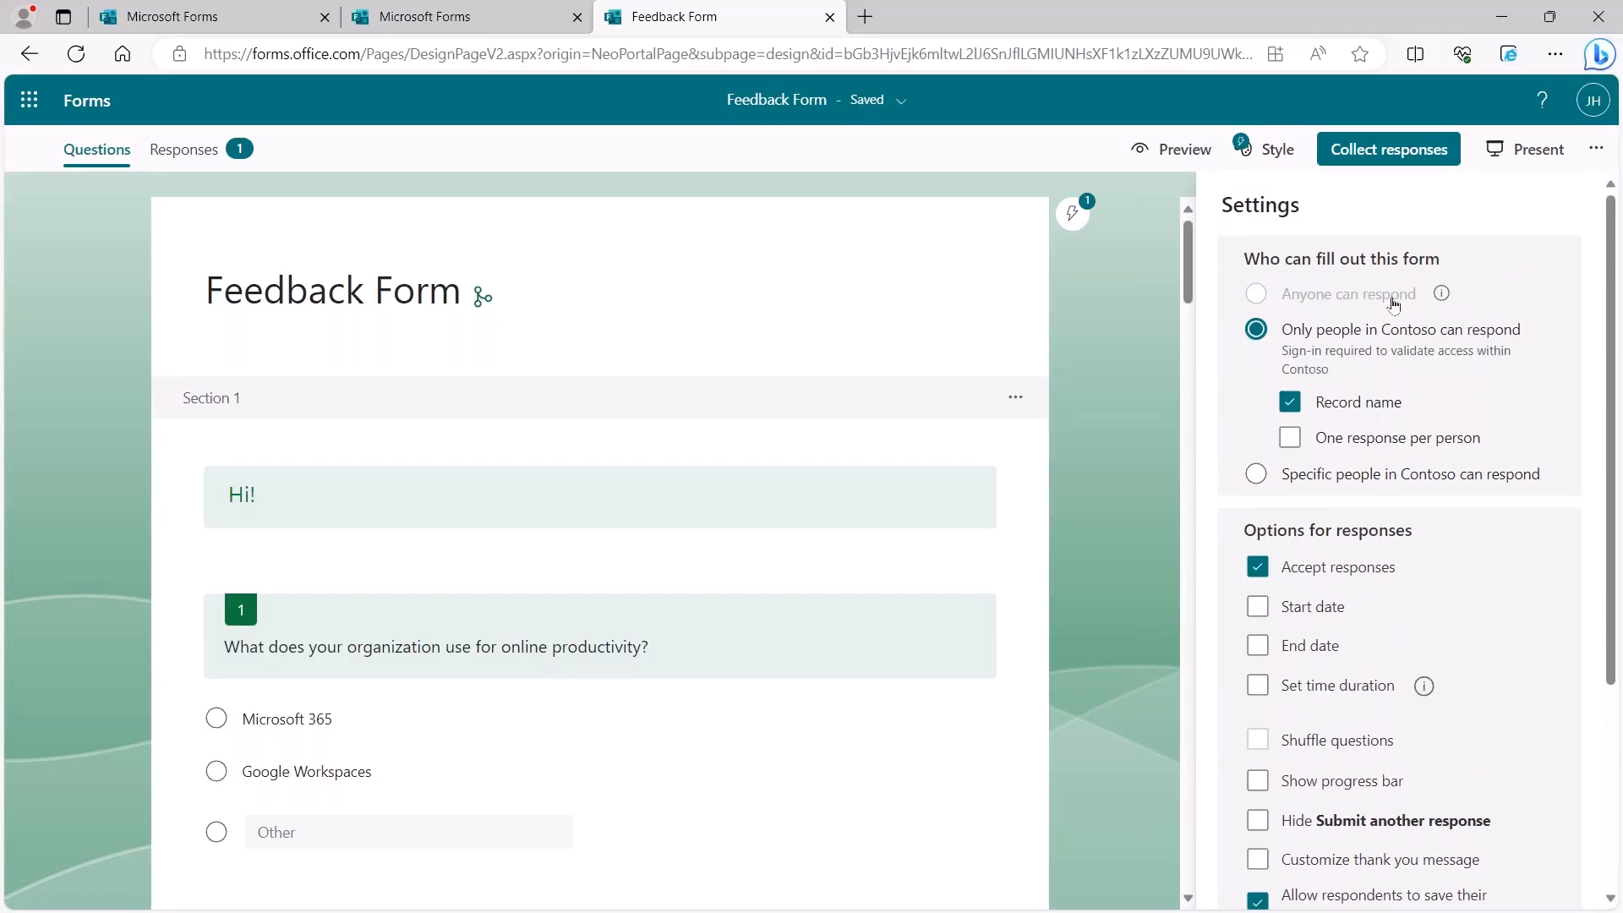
# Step: Delete the file upload question 12 that asks for a high-resolution profile photo
pyautogui.scroll(-10, 978, 377)
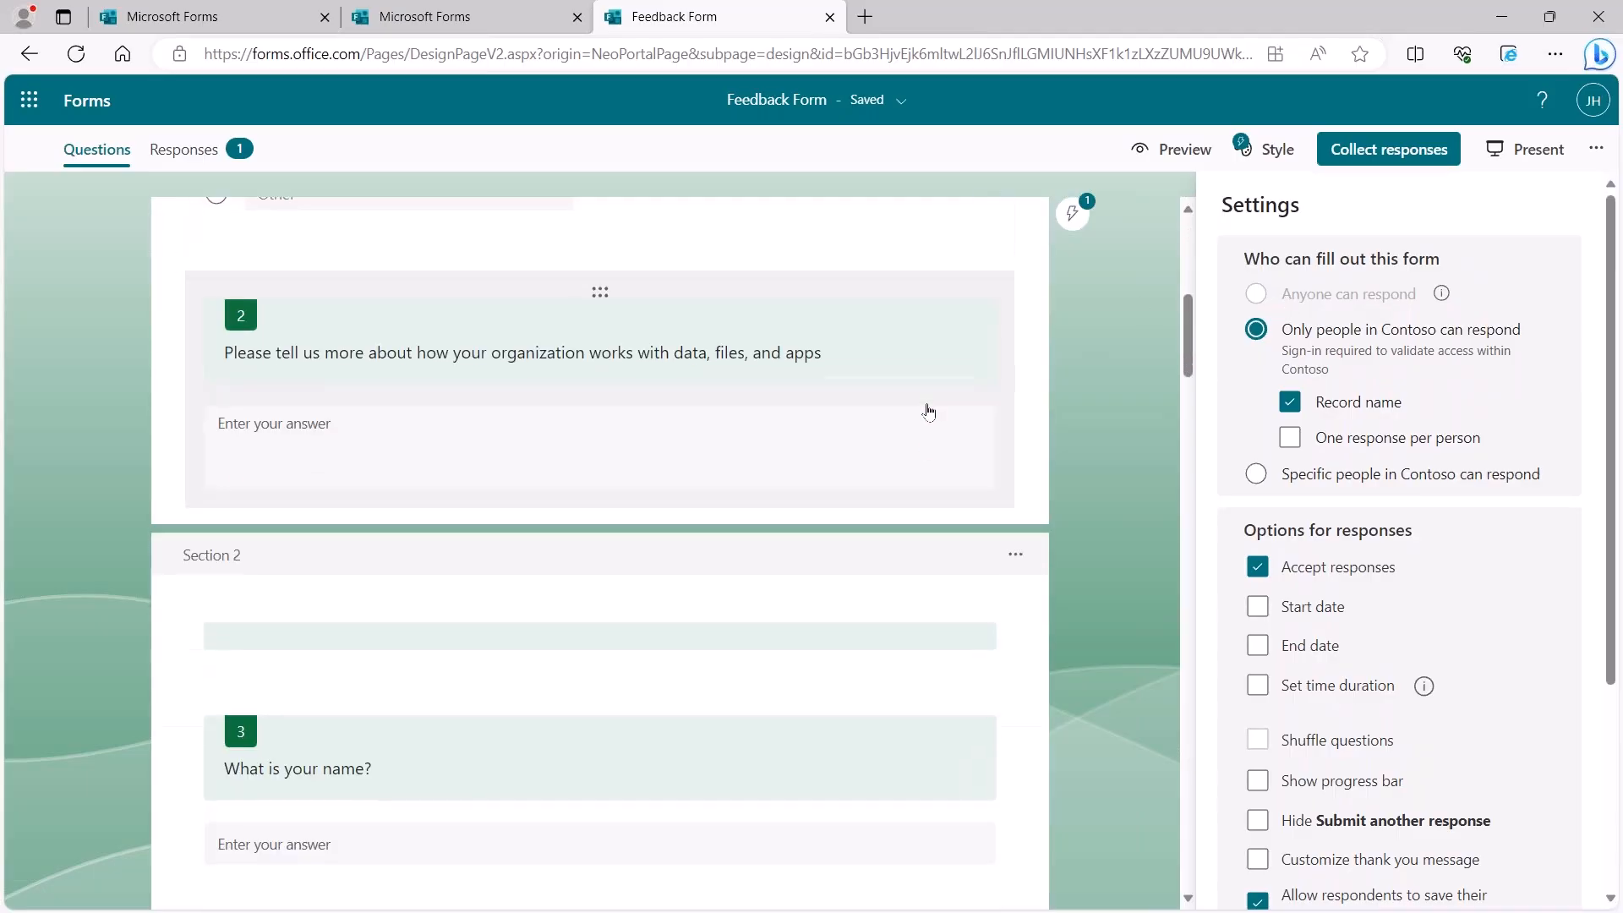
pyautogui.scroll(-15, 928, 447)
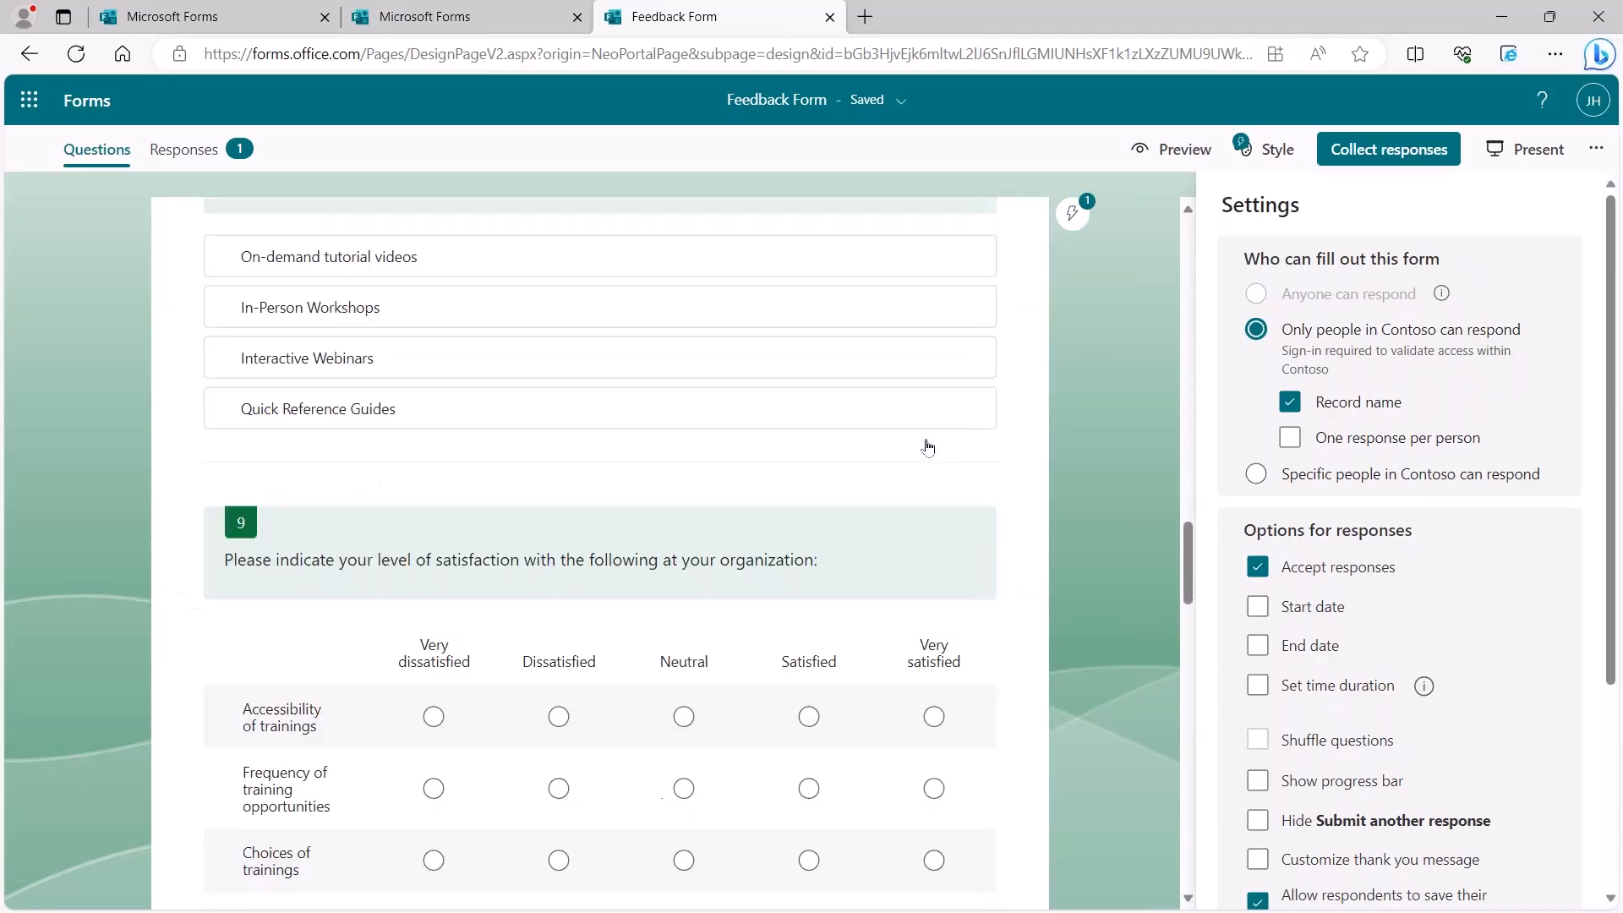
pyautogui.scroll(-10, 927, 448)
pyautogui.scroll(5, 929, 458)
pyautogui.moveTo(1187, 640); pyautogui.dragTo(1221, 793)
pyautogui.click(899, 479)
pyautogui.click(997, 446)
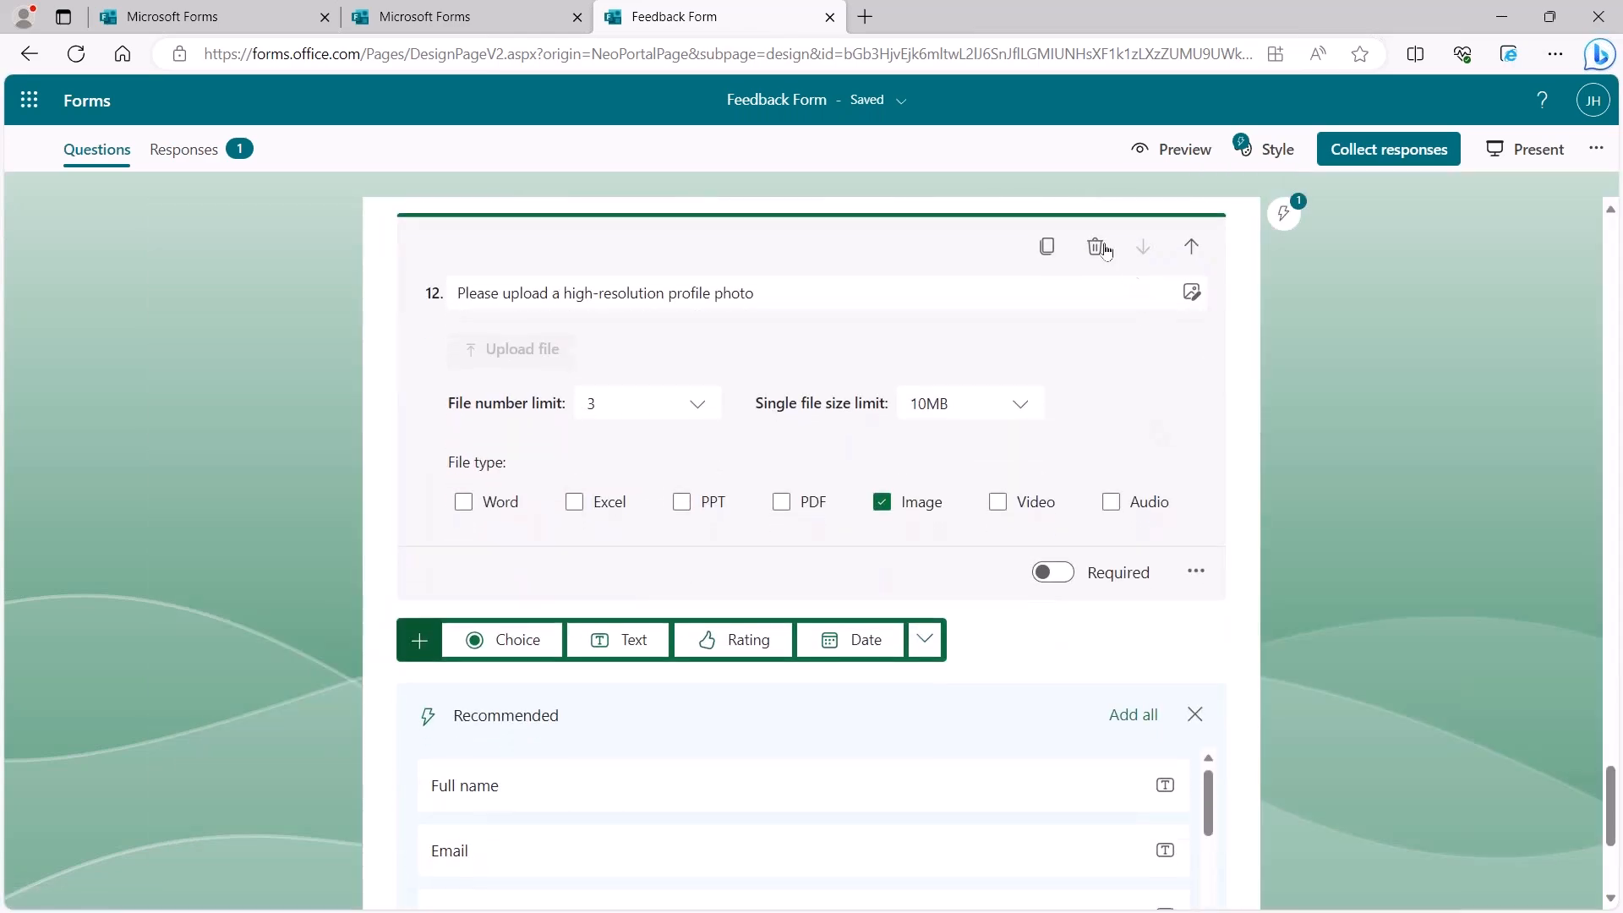
pyautogui.click(1097, 247)
pyautogui.click(1031, 455)
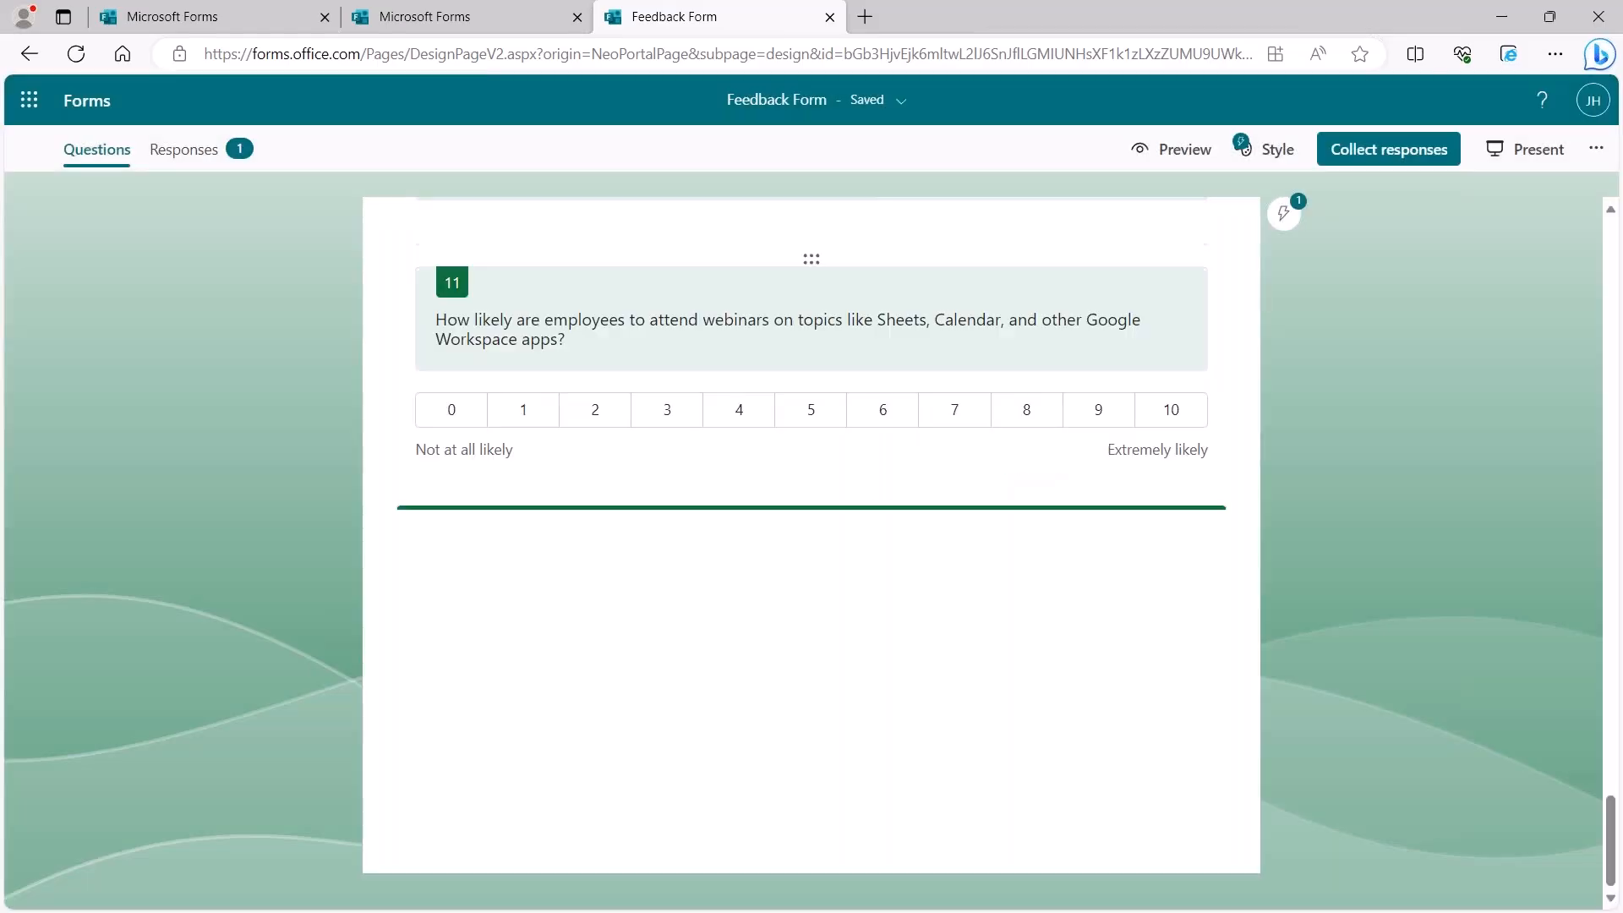
# Step: Change the form's settings so that anyone can respond
pyautogui.click(1596, 149)
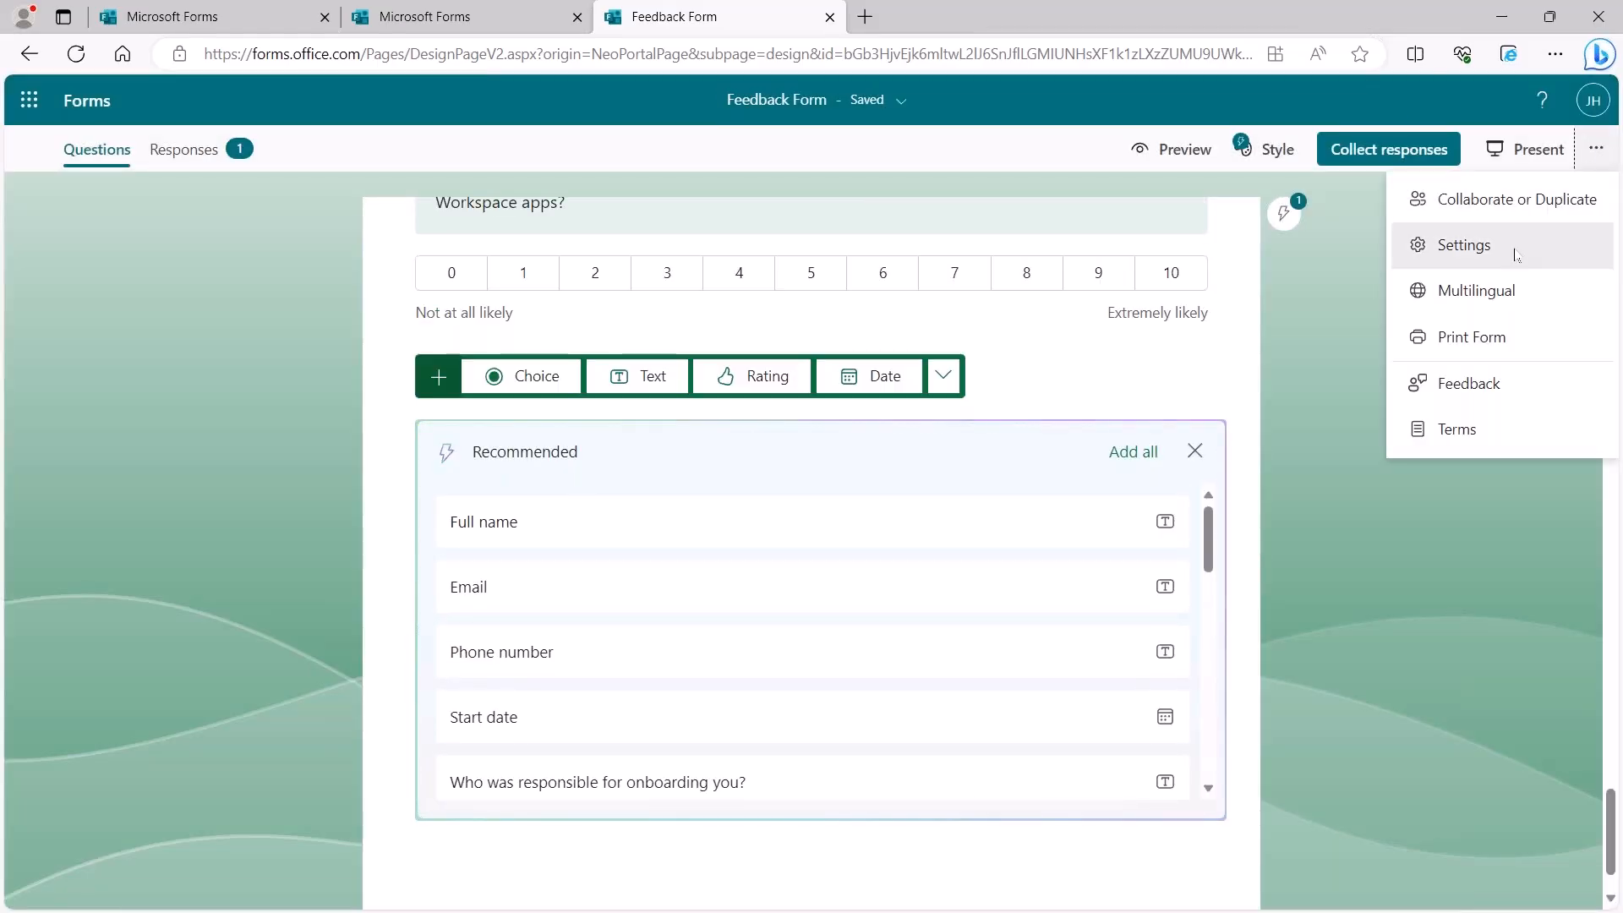
pyautogui.click(1427, 245)
pyautogui.click(1314, 293)
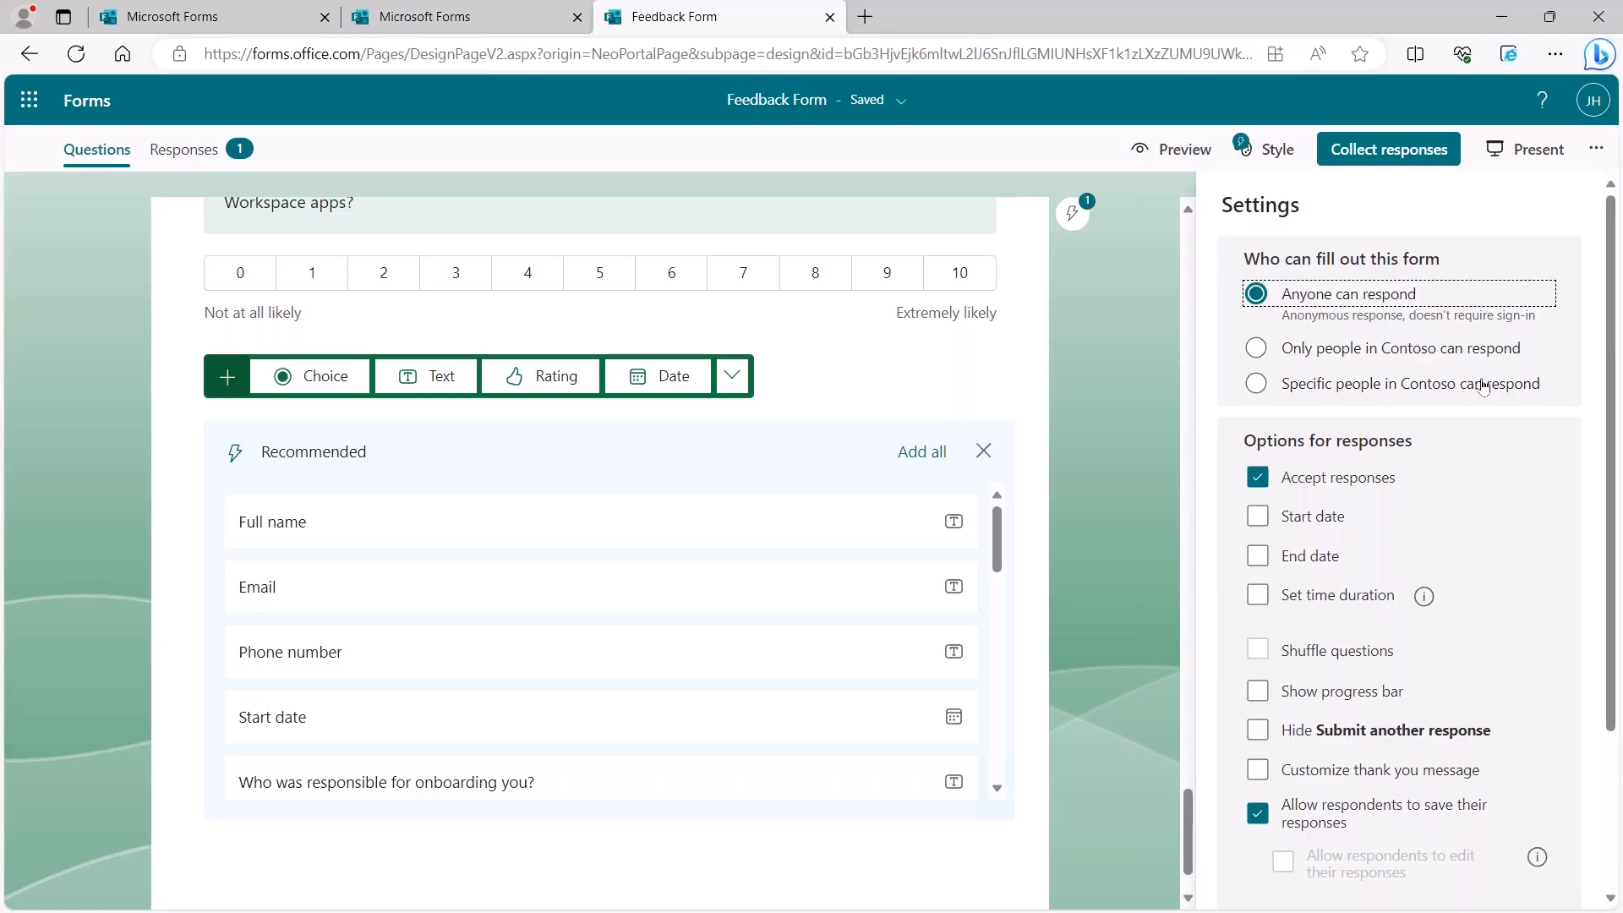
# Step: Try the options to show a progress bar and to hide "Submit another response", turning each one off again
pyautogui.scroll(-3, 1324, 438)
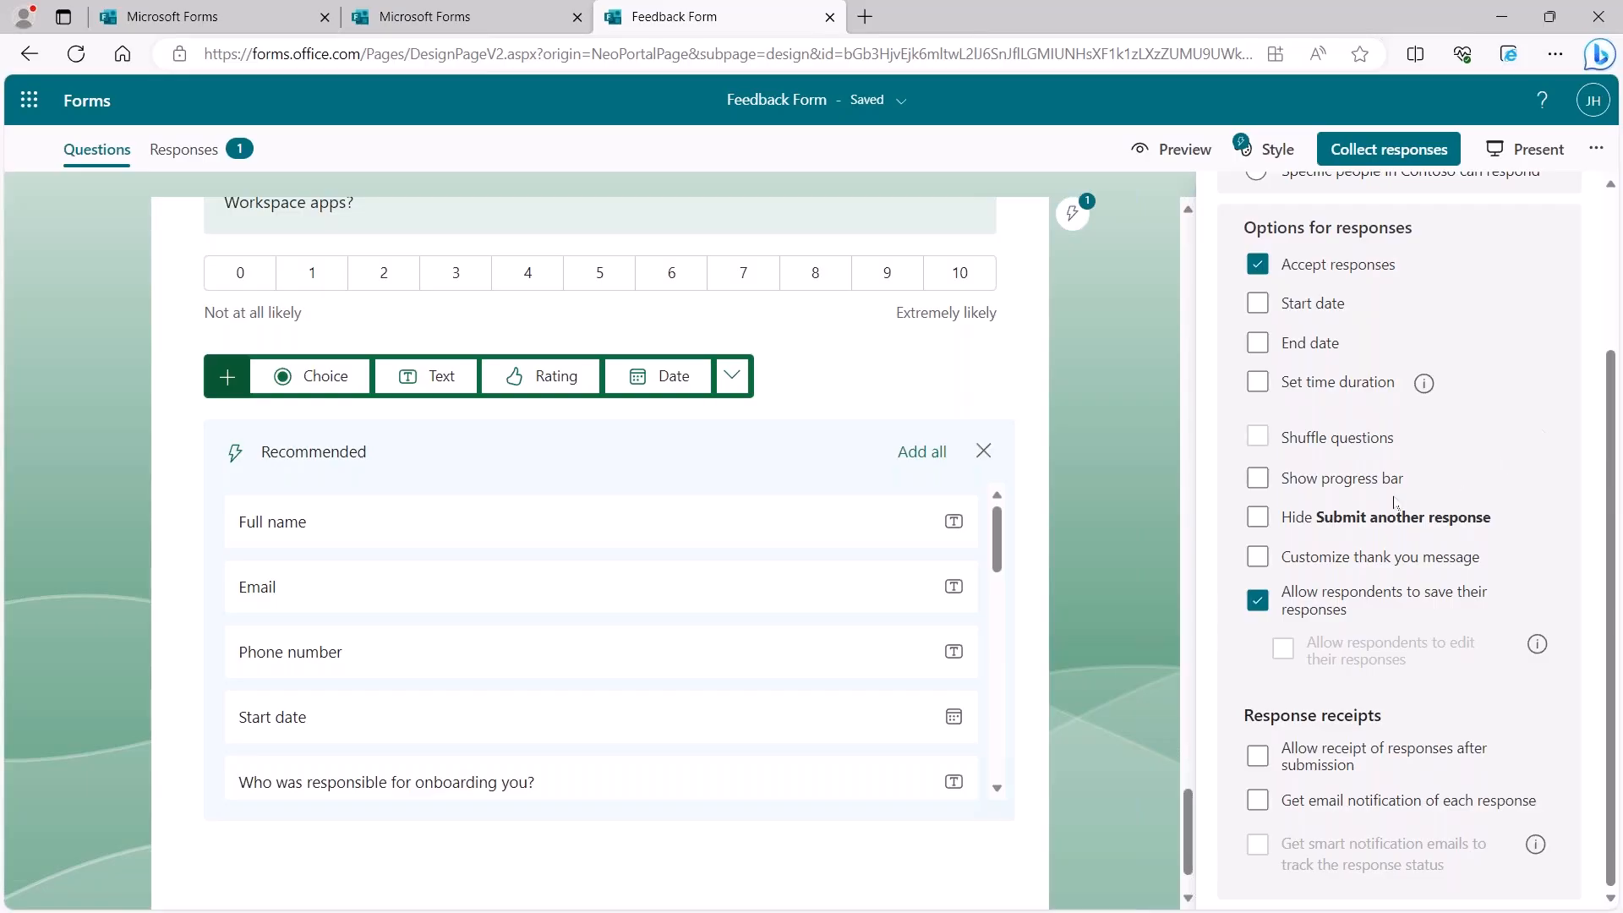
pyautogui.click(1293, 475)
pyautogui.click(1333, 476)
pyautogui.click(1268, 522)
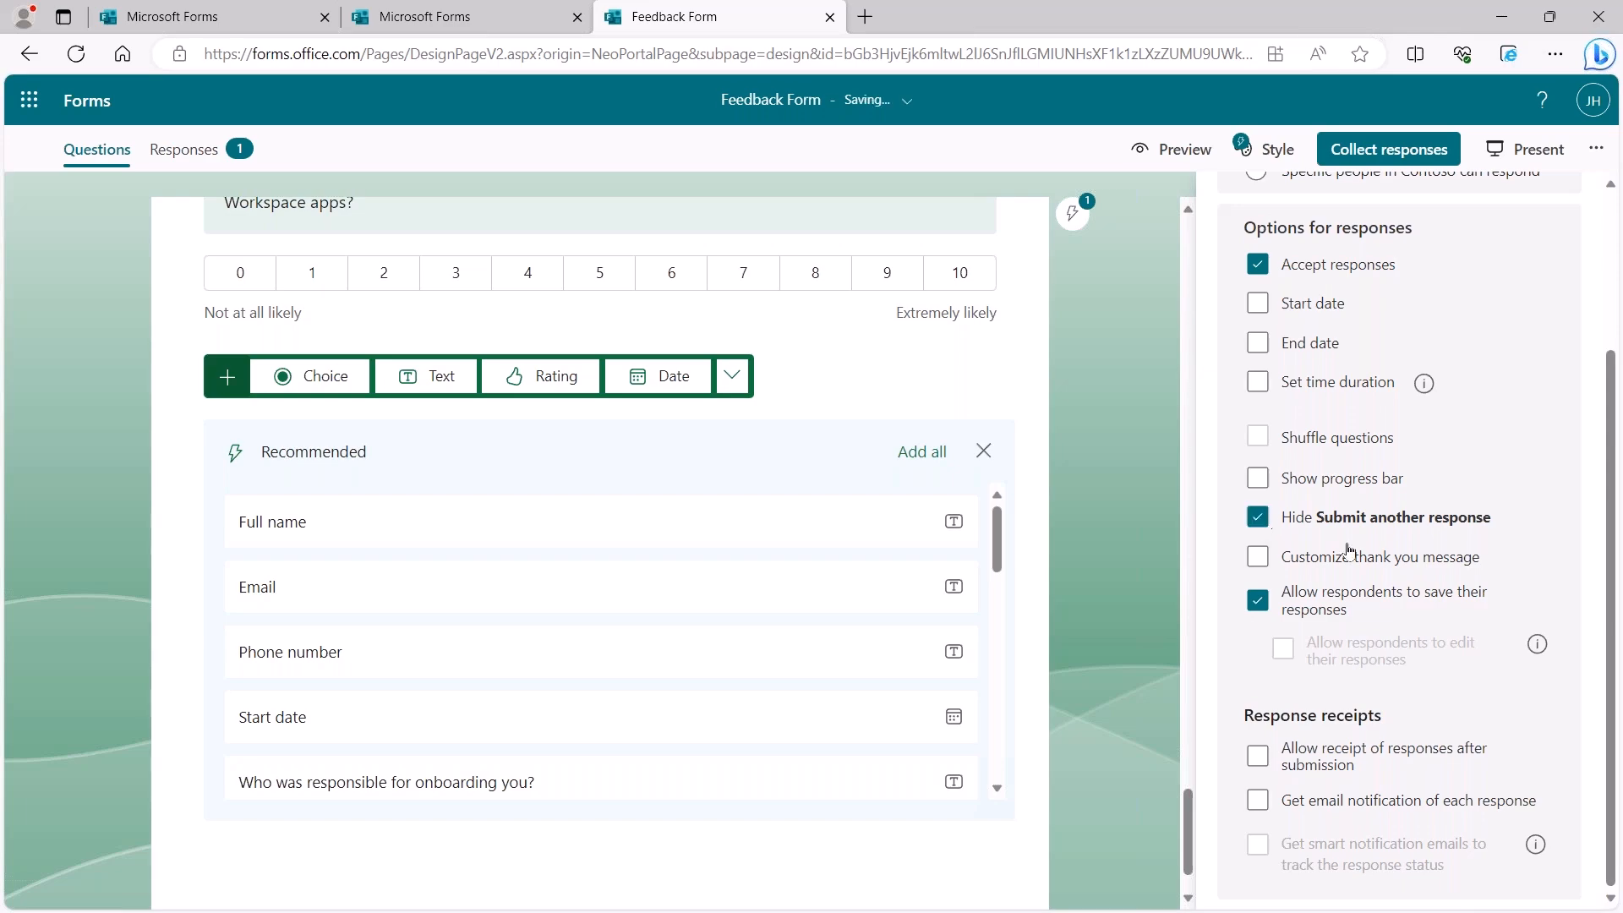
pyautogui.click(1259, 517)
# Step: Enable the customized thank you message, and try the email notification of each response without keeping it on
pyautogui.click(1358, 561)
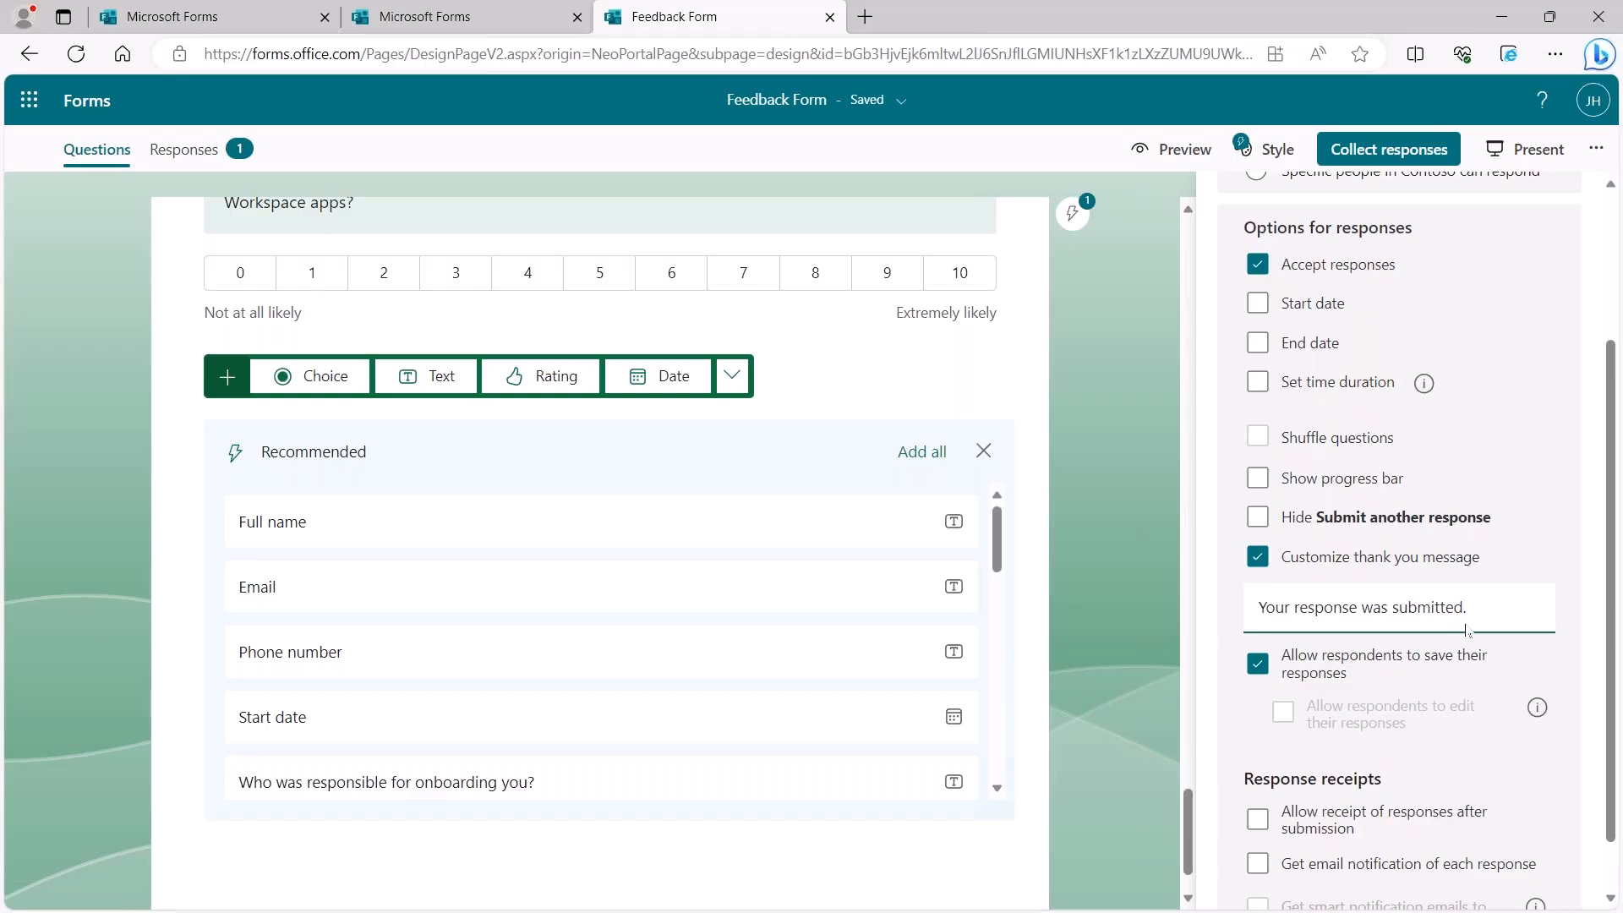
pyautogui.scroll(-1, 1329, 675)
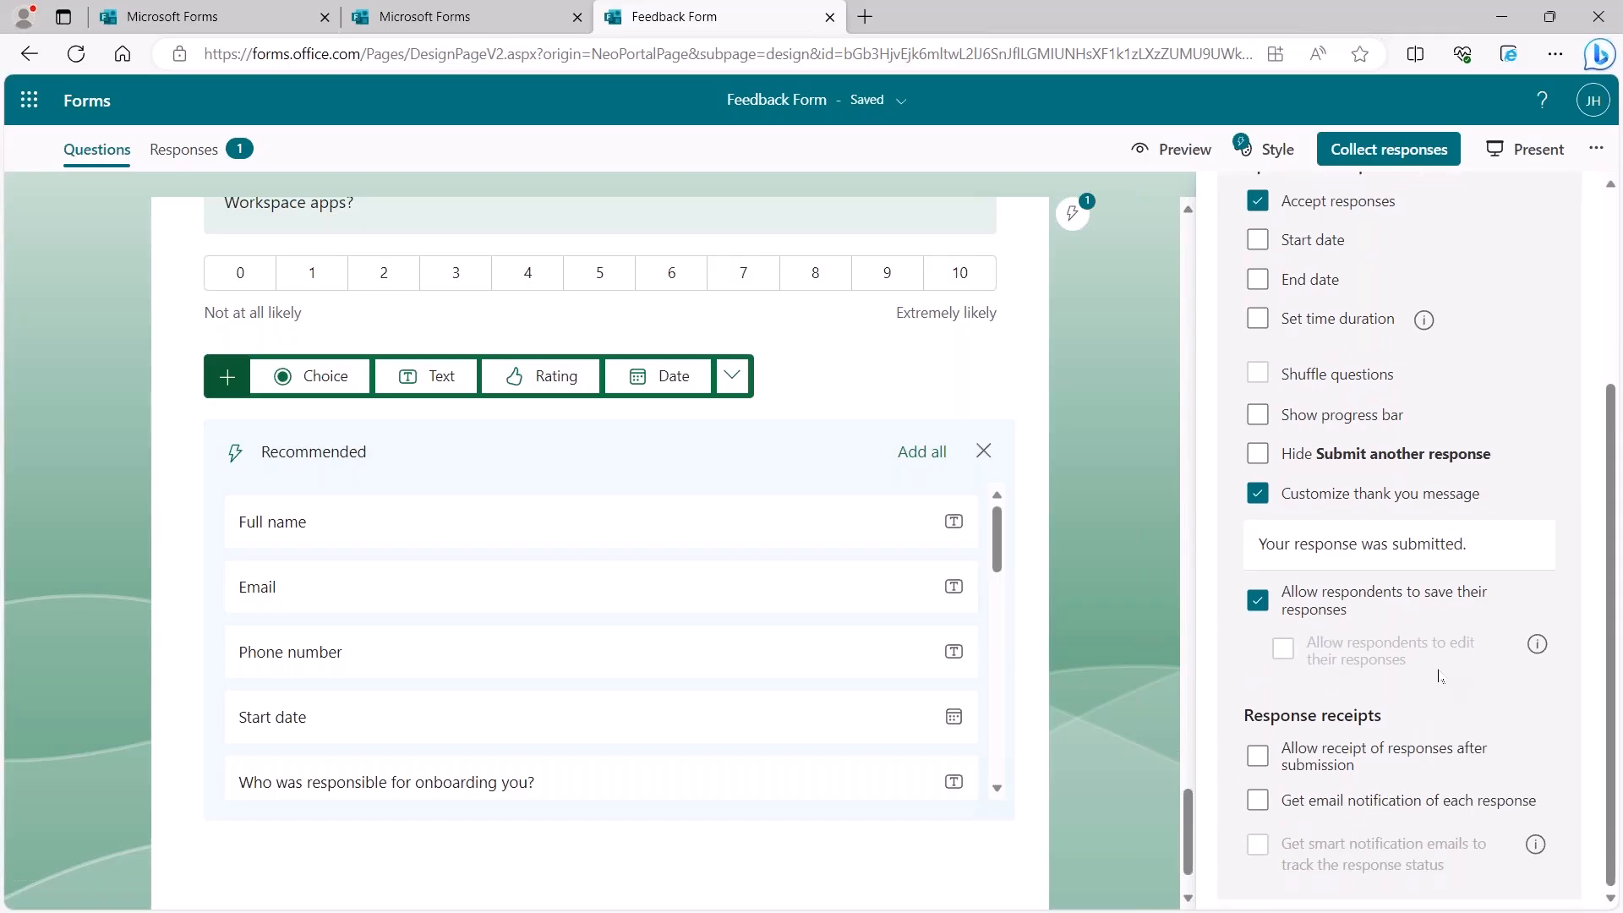
pyautogui.click(1260, 801)
pyautogui.click(1262, 802)
# Step: Create a collaboration link for the form and review who can be allowed to edit and view results
pyautogui.click(1596, 149)
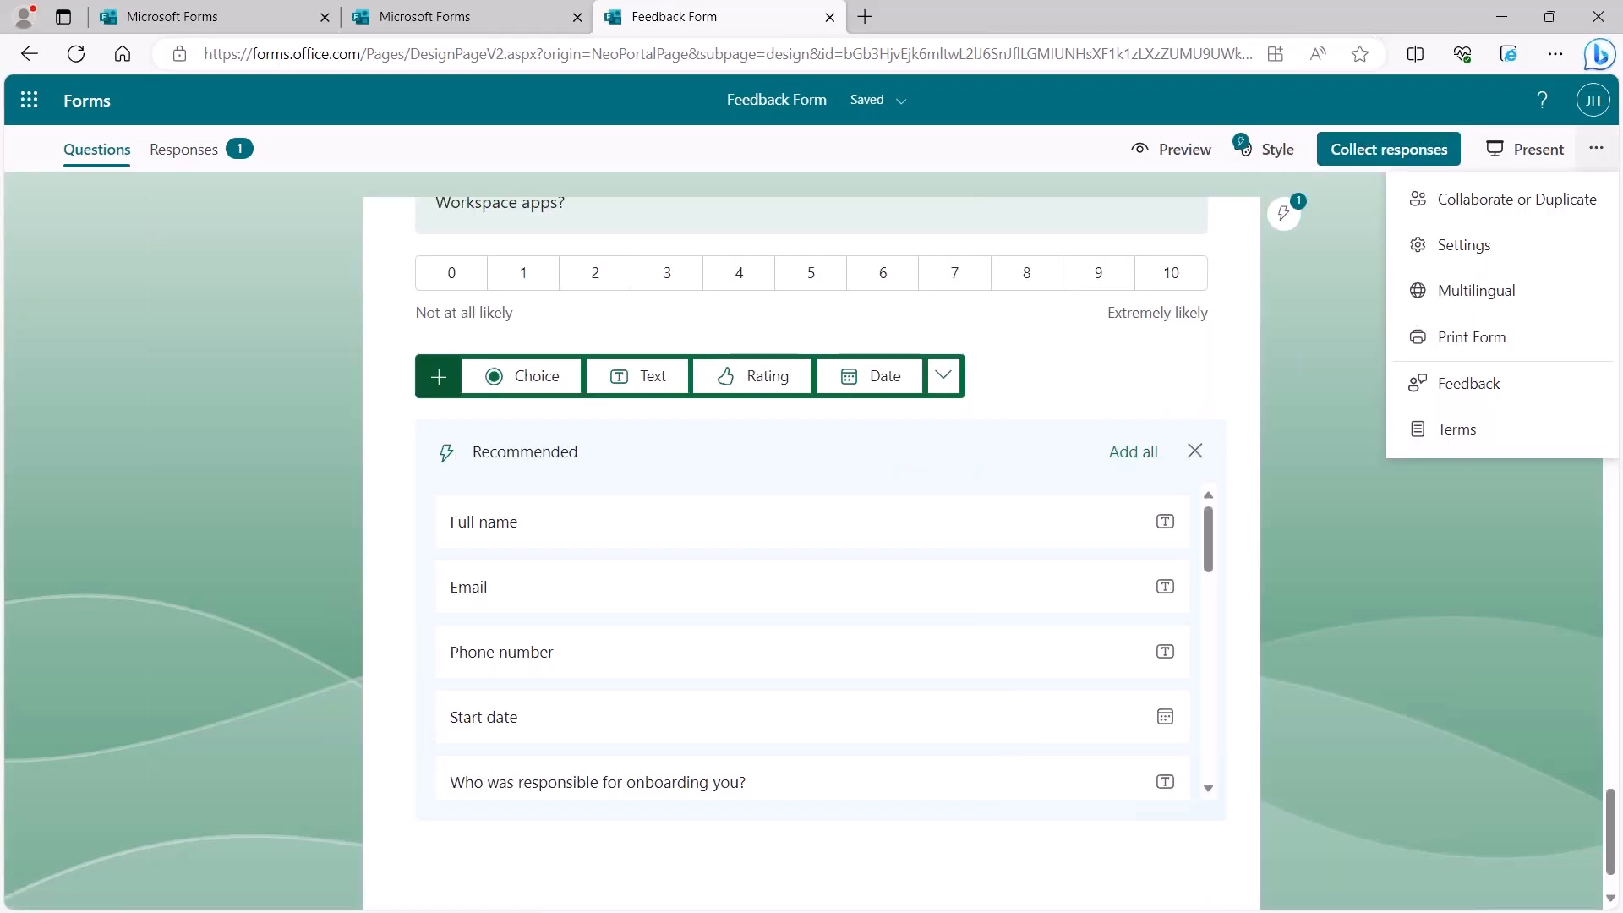
pyautogui.click(1568, 192)
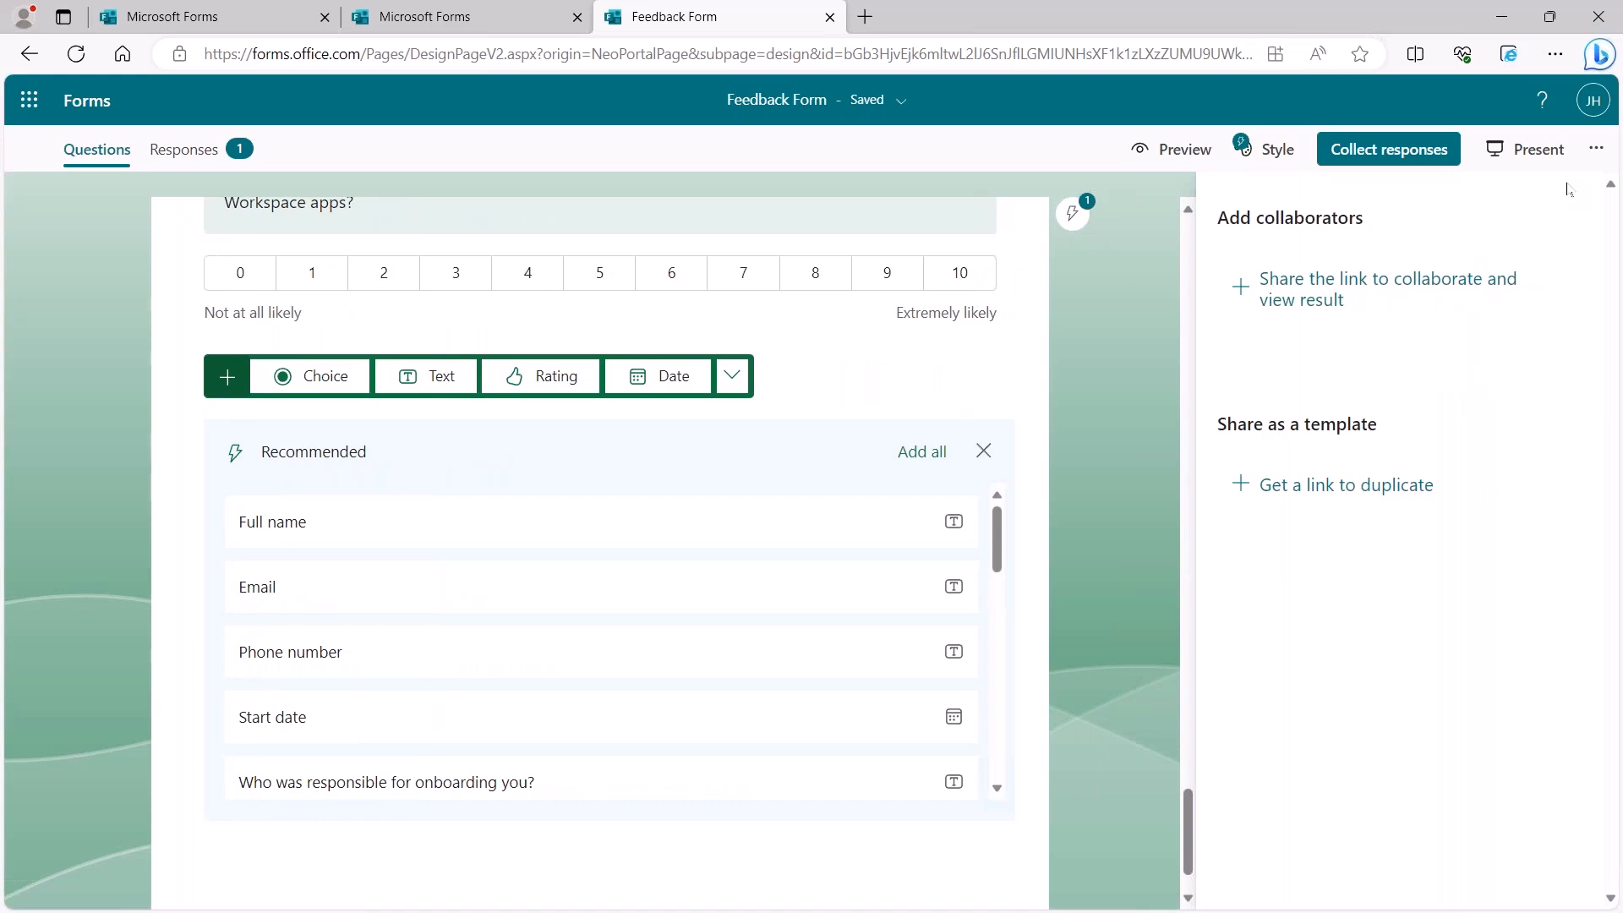
pyautogui.click(1350, 282)
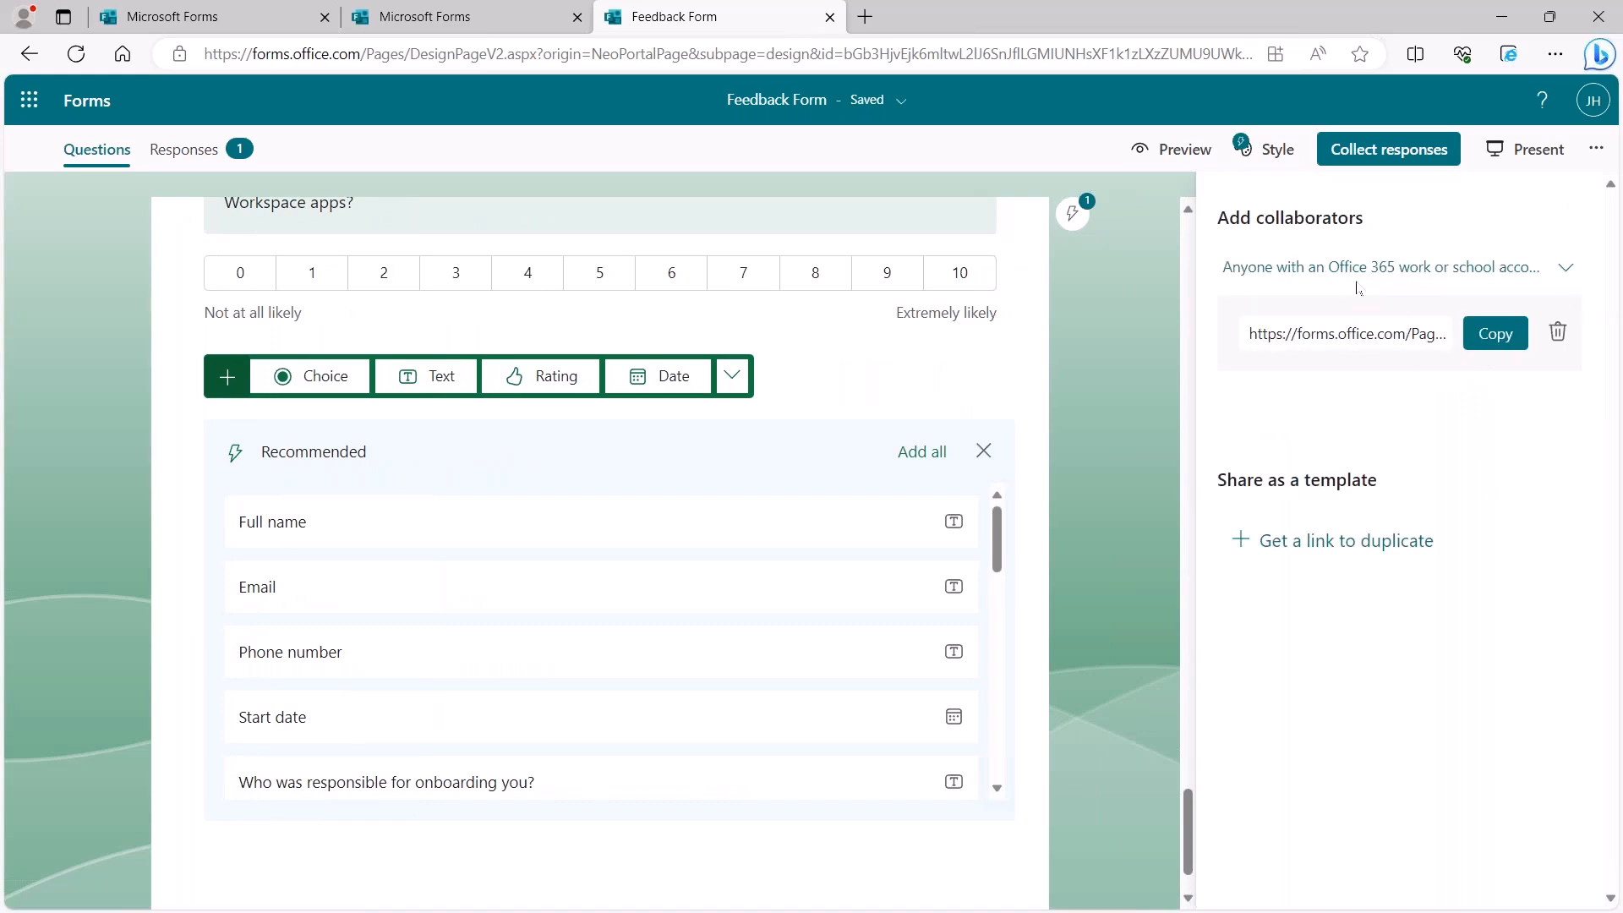
pyautogui.click(1471, 265)
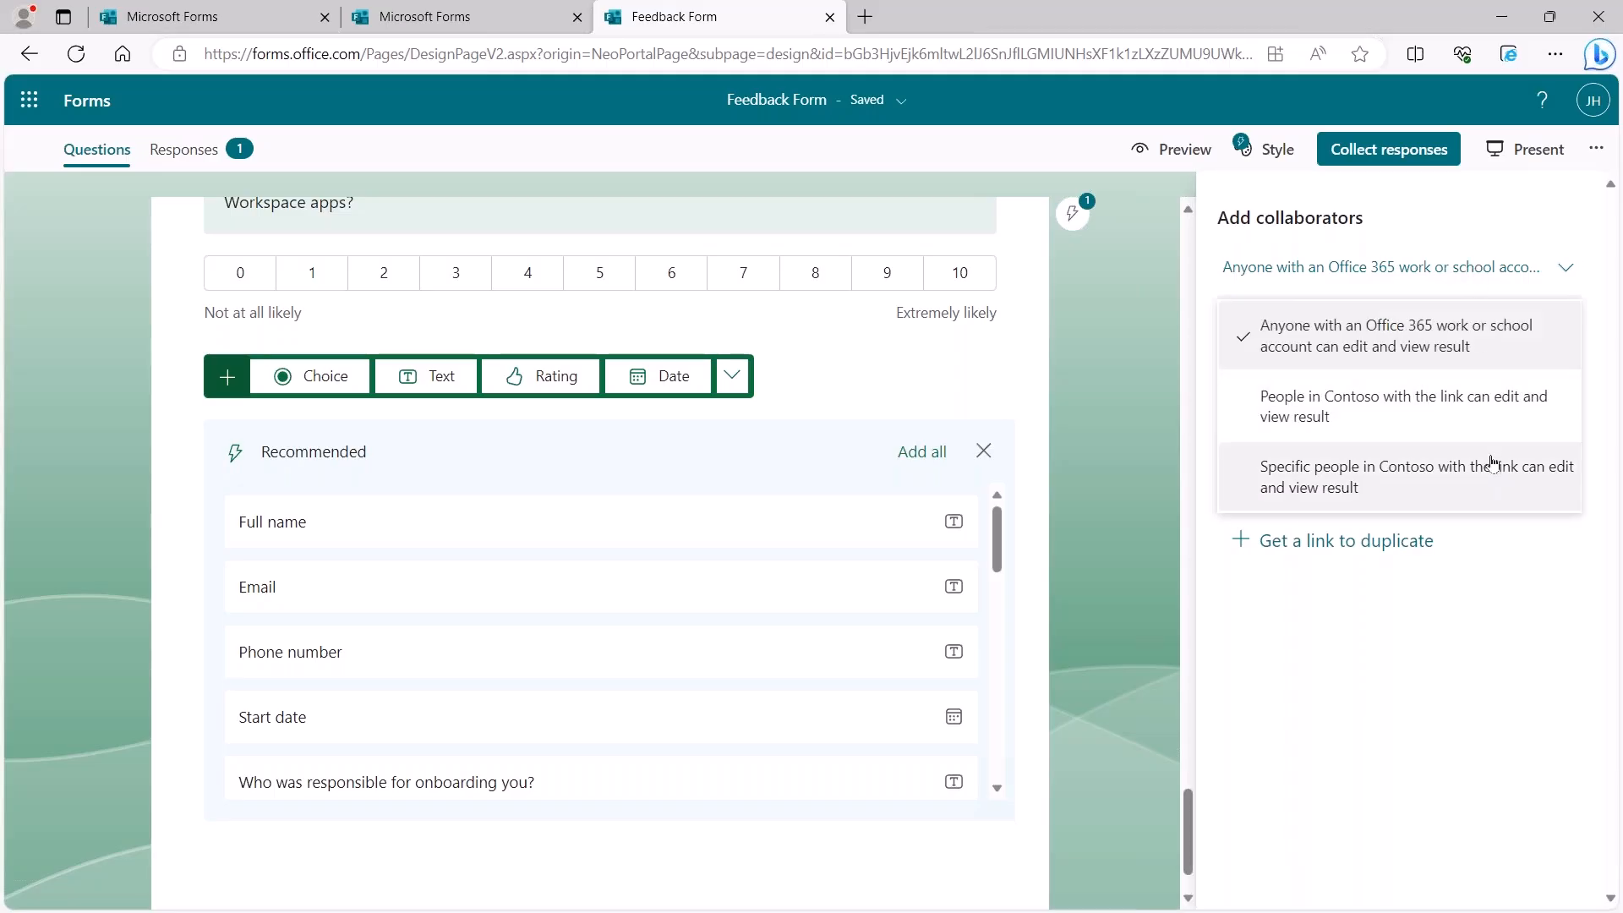
pyautogui.click(1439, 589)
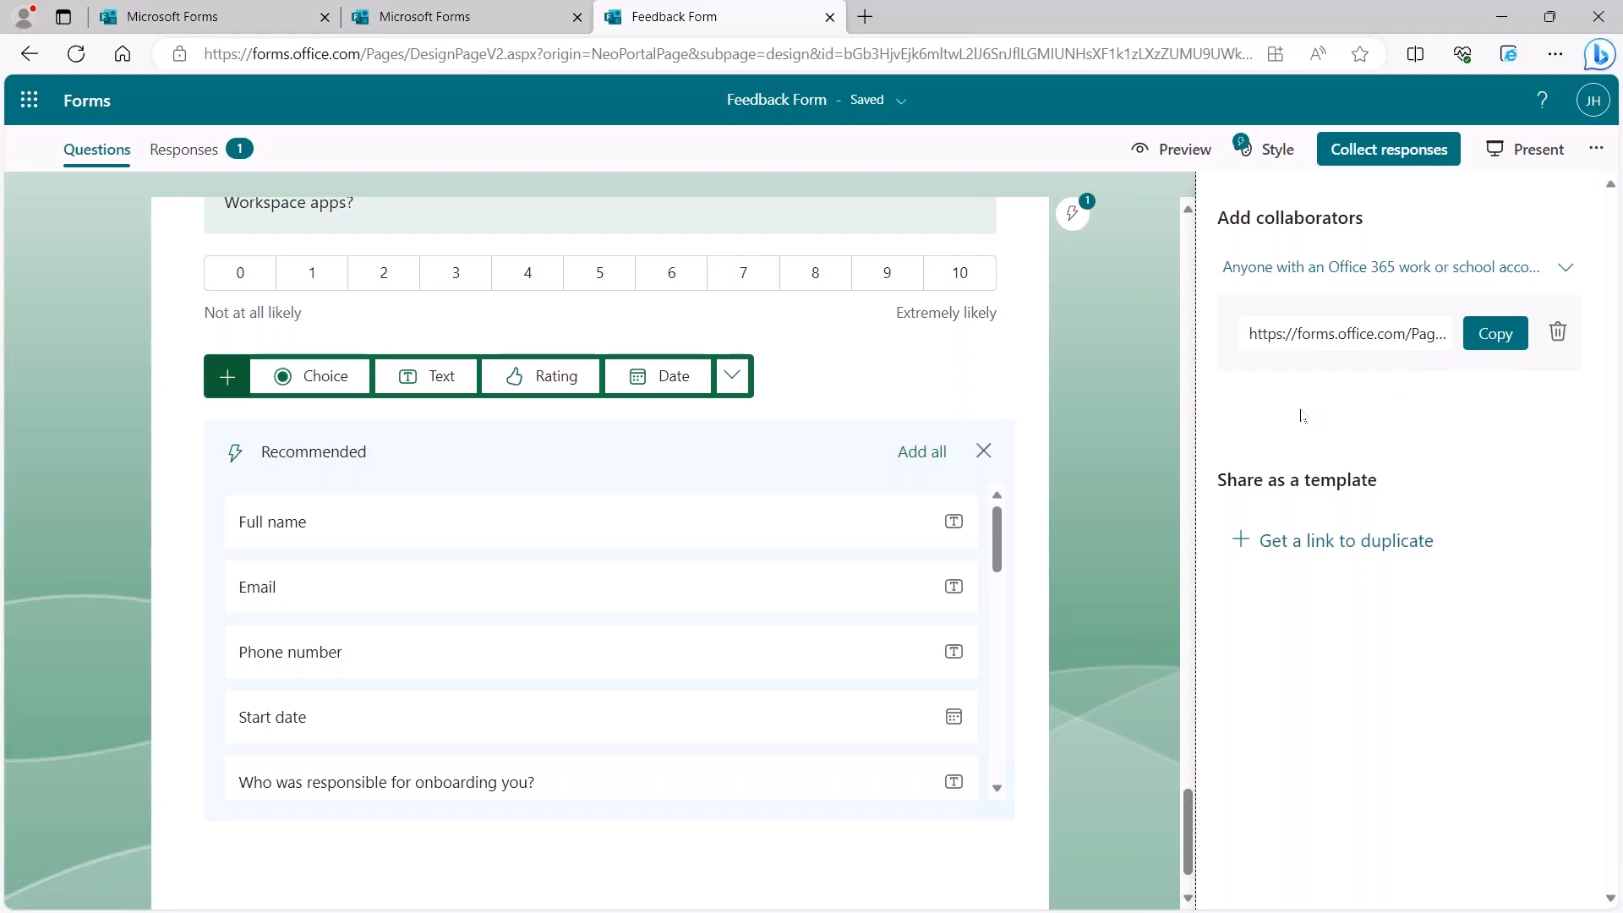
# Step: Create and copy a link for duplicating the form, and open it in an incognito Chrome window to start duplicating it
pyautogui.click(1296, 543)
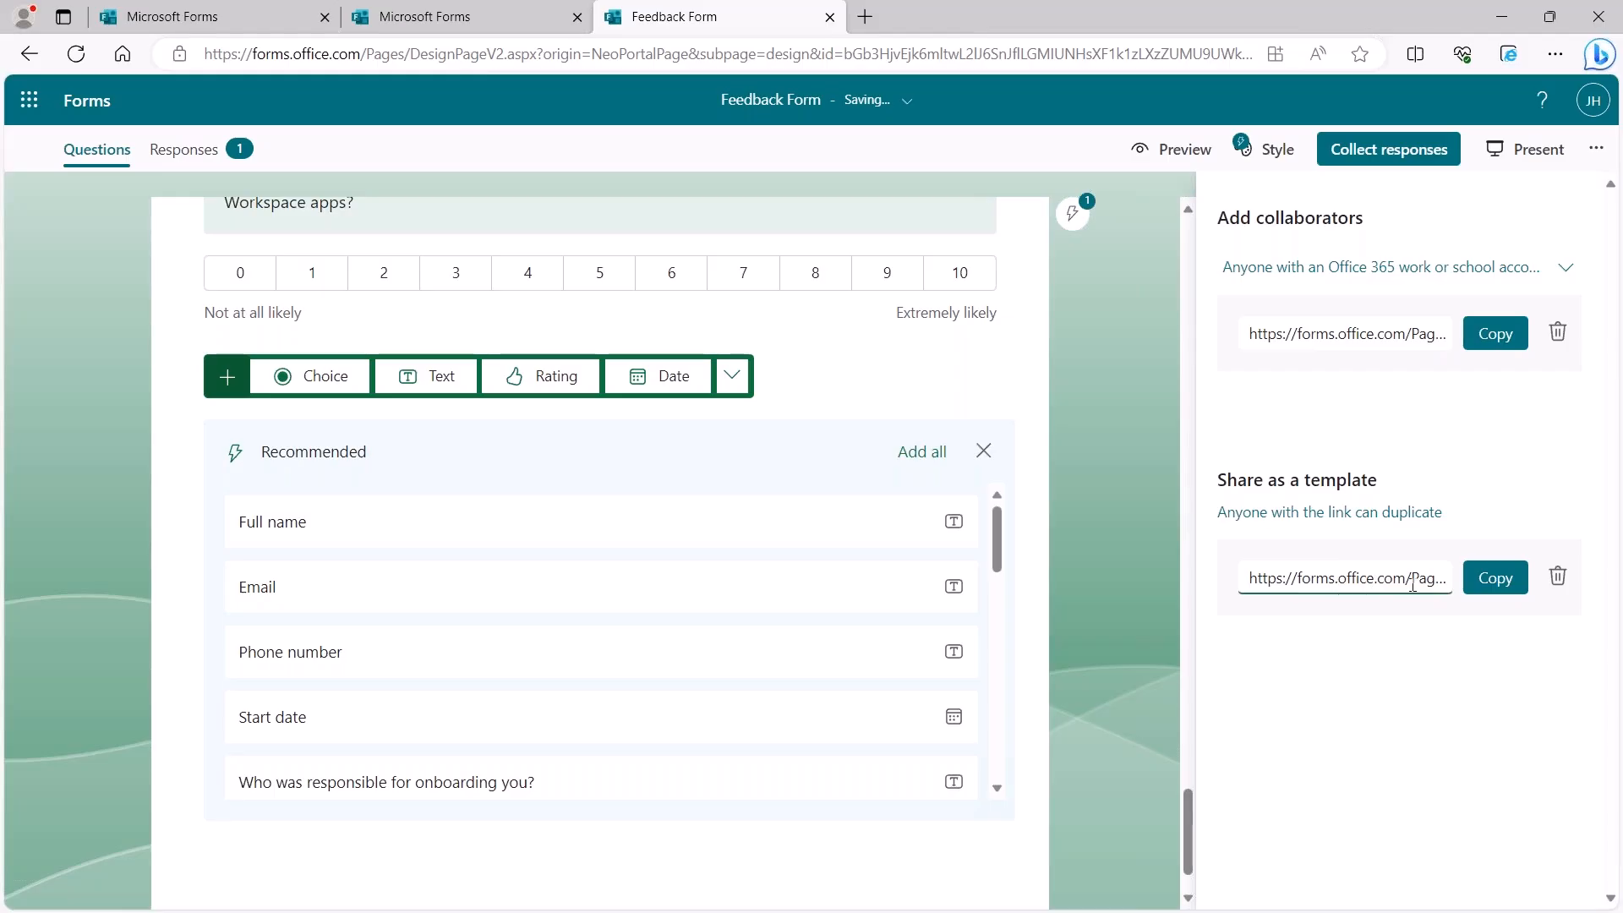
pyautogui.click(1482, 590)
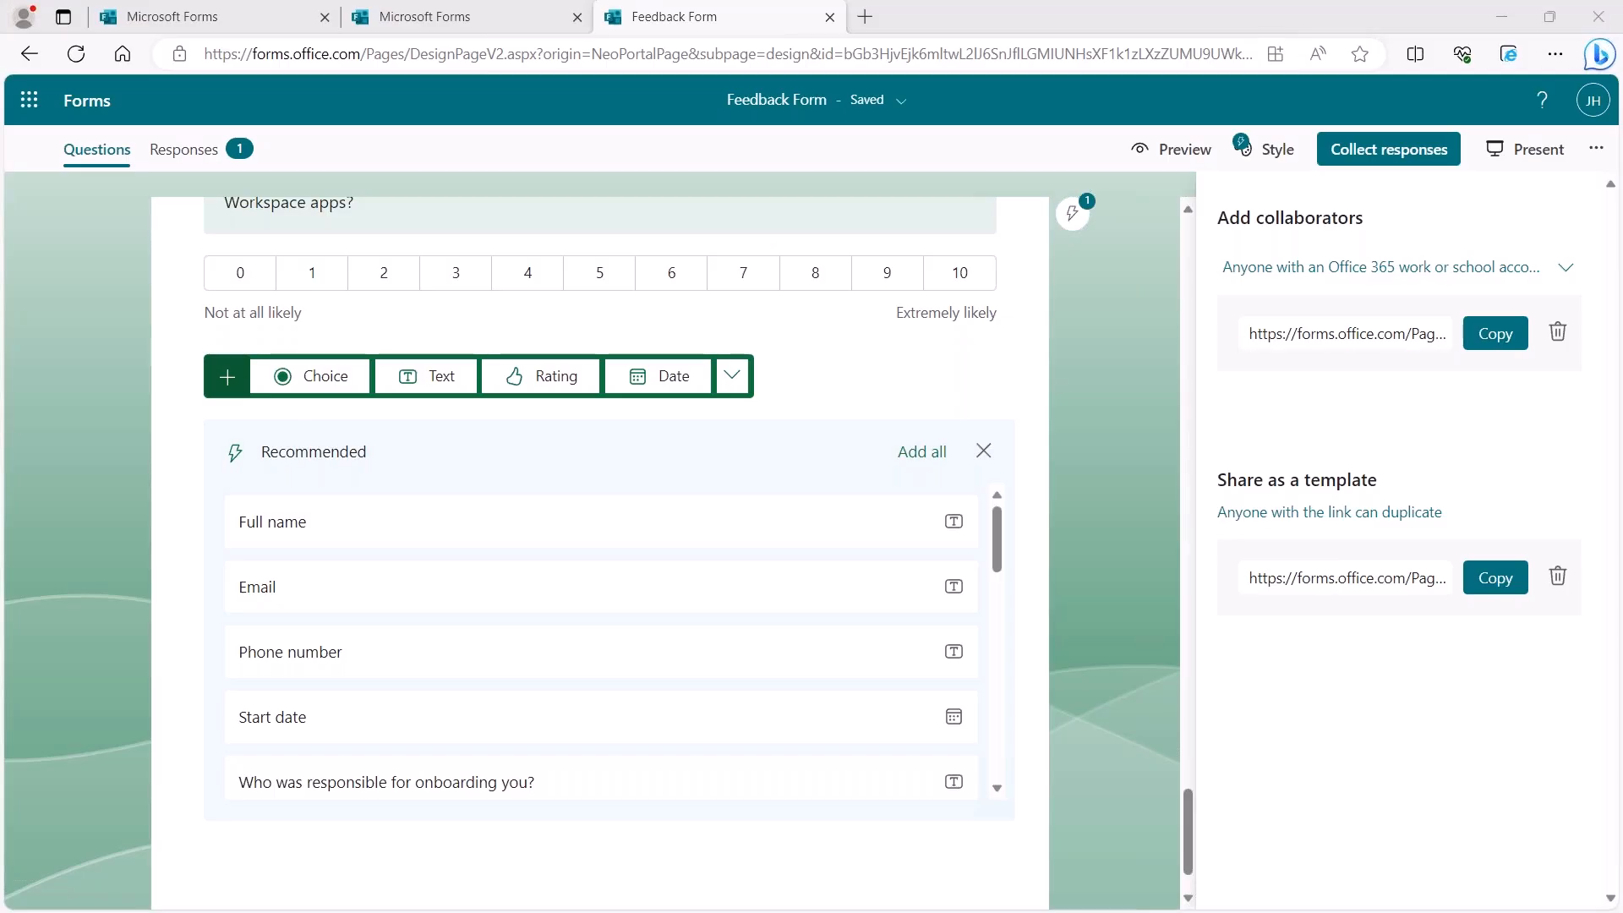
pyautogui.moveTo(1622, 339); pyautogui.dragTo(569, 1)
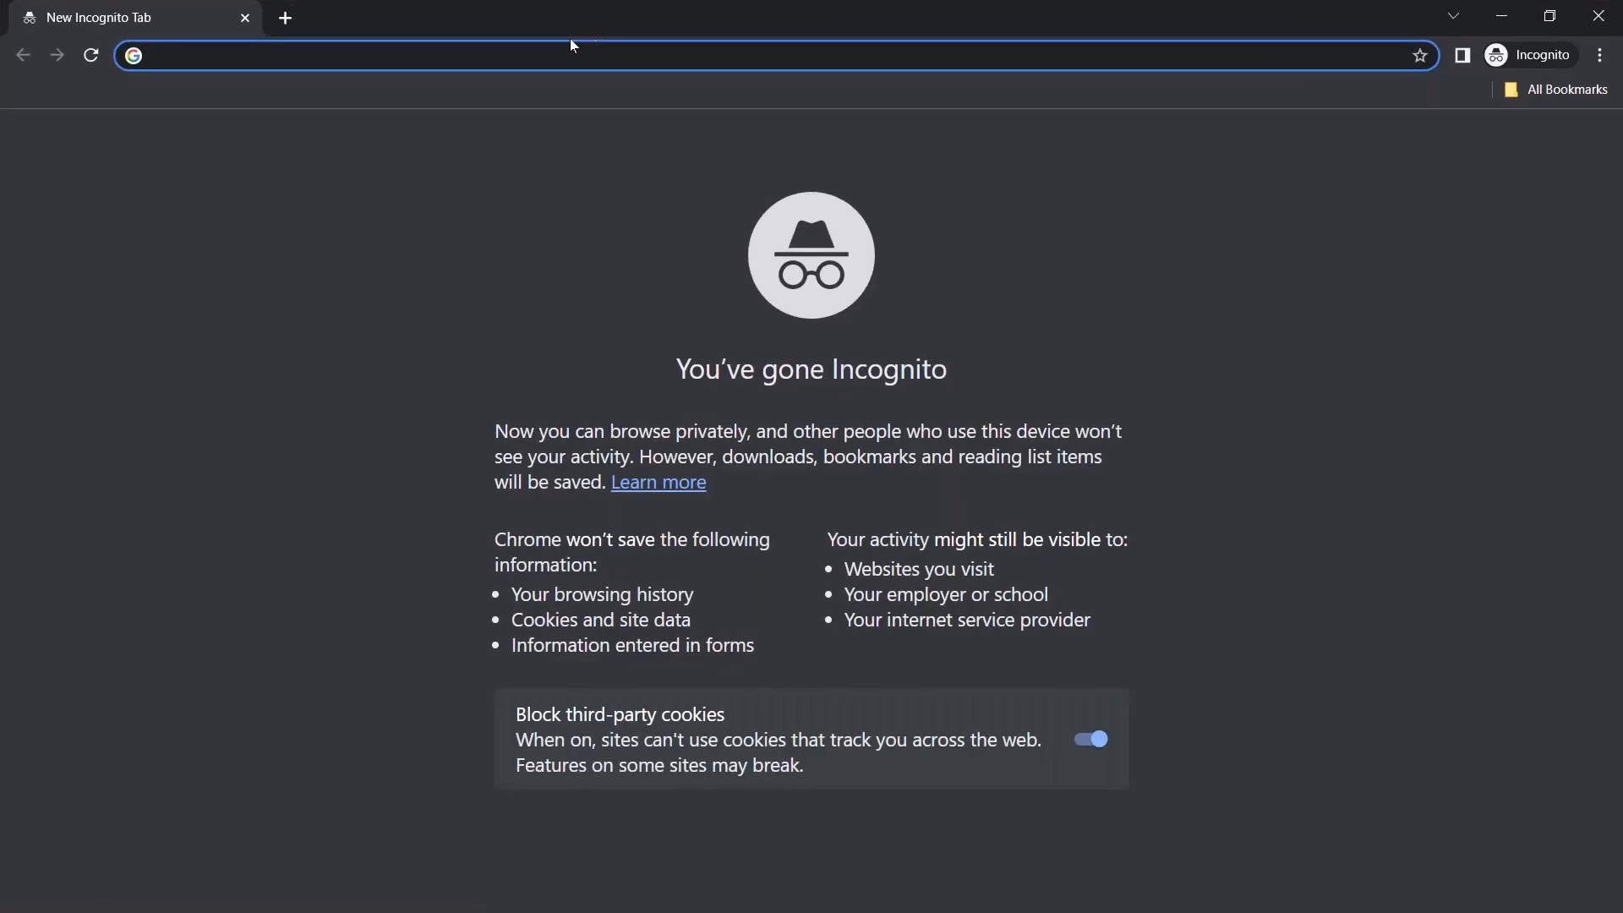
pyautogui.hotkey('ctrl', 'v')
pyautogui.press('Return')
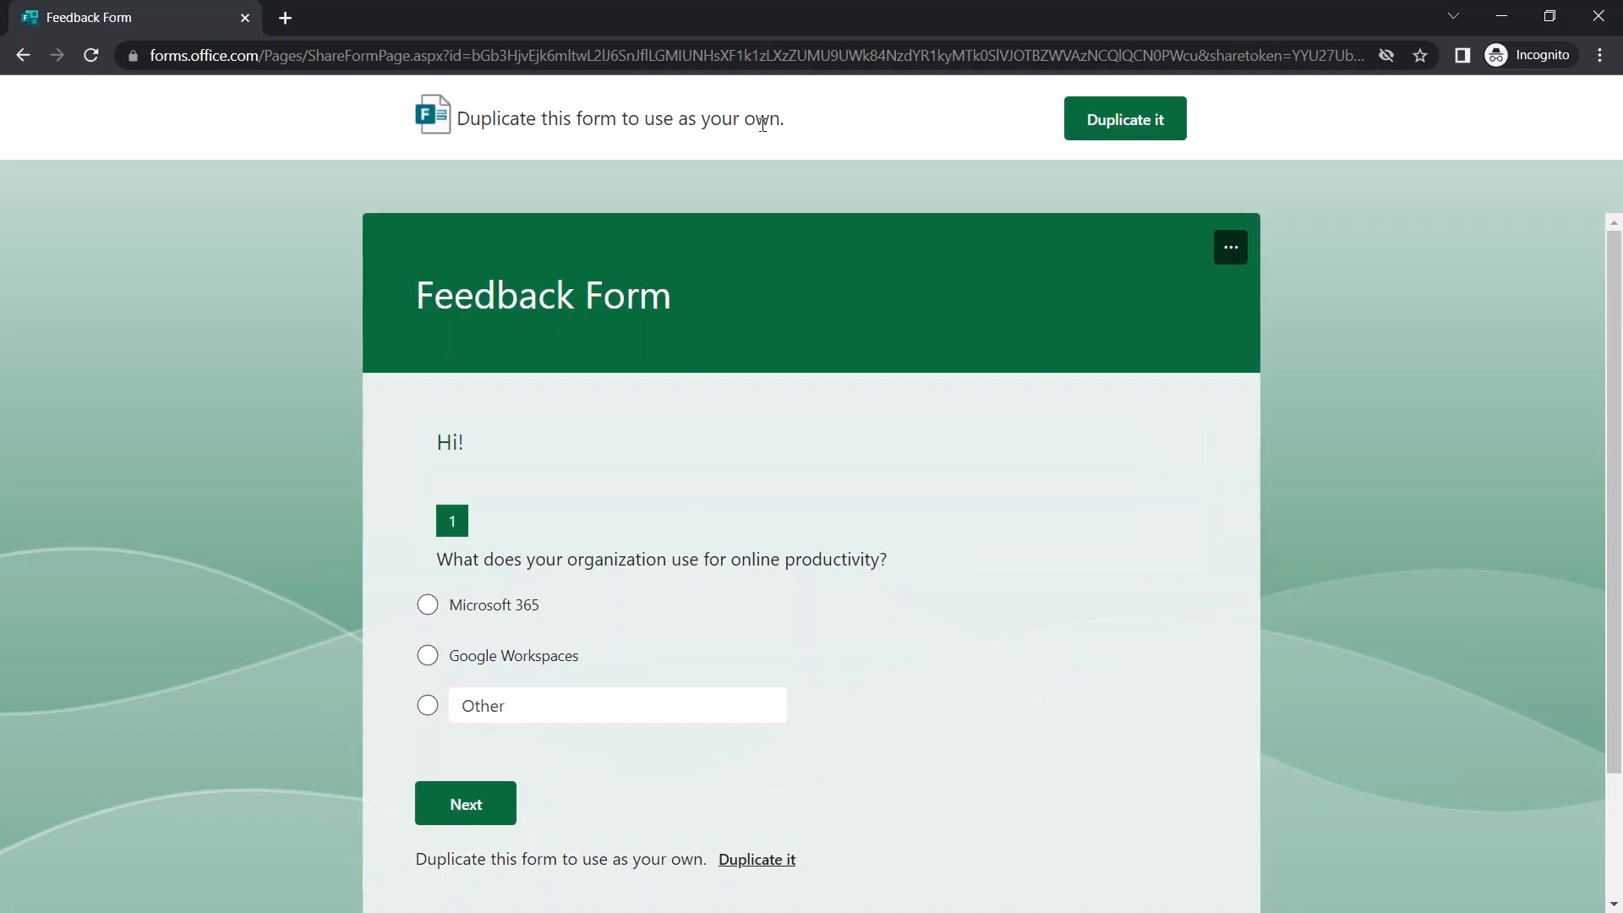
pyautogui.click(1166, 134)
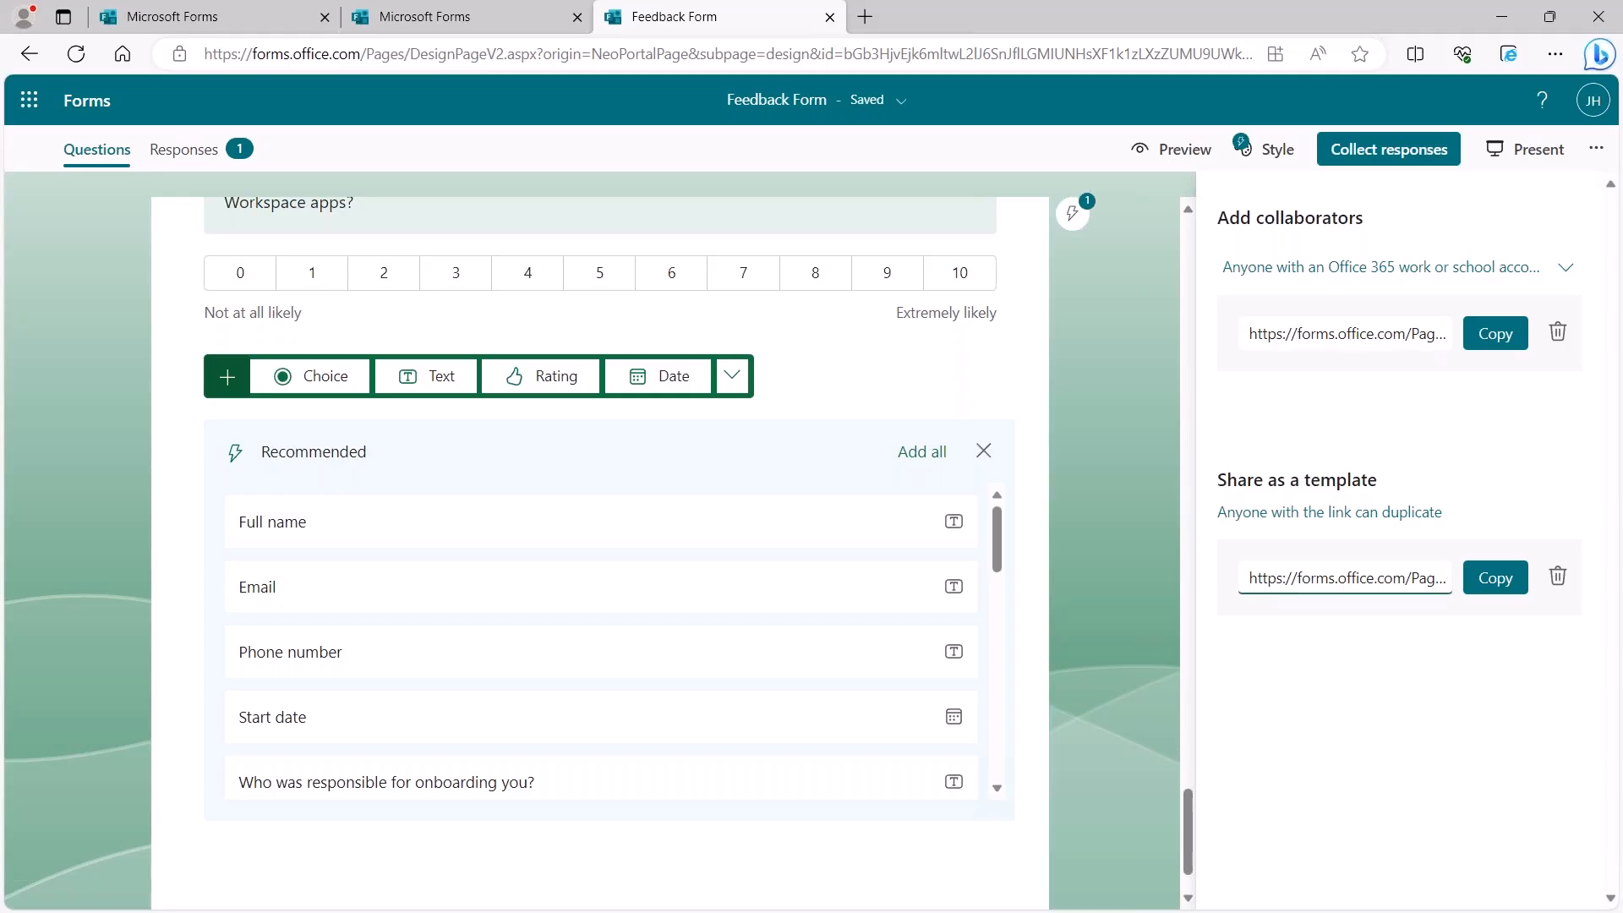
# Step: Return to the form in Edge, close the sharing options, and open its response summary
pyautogui.click(1135, 260)
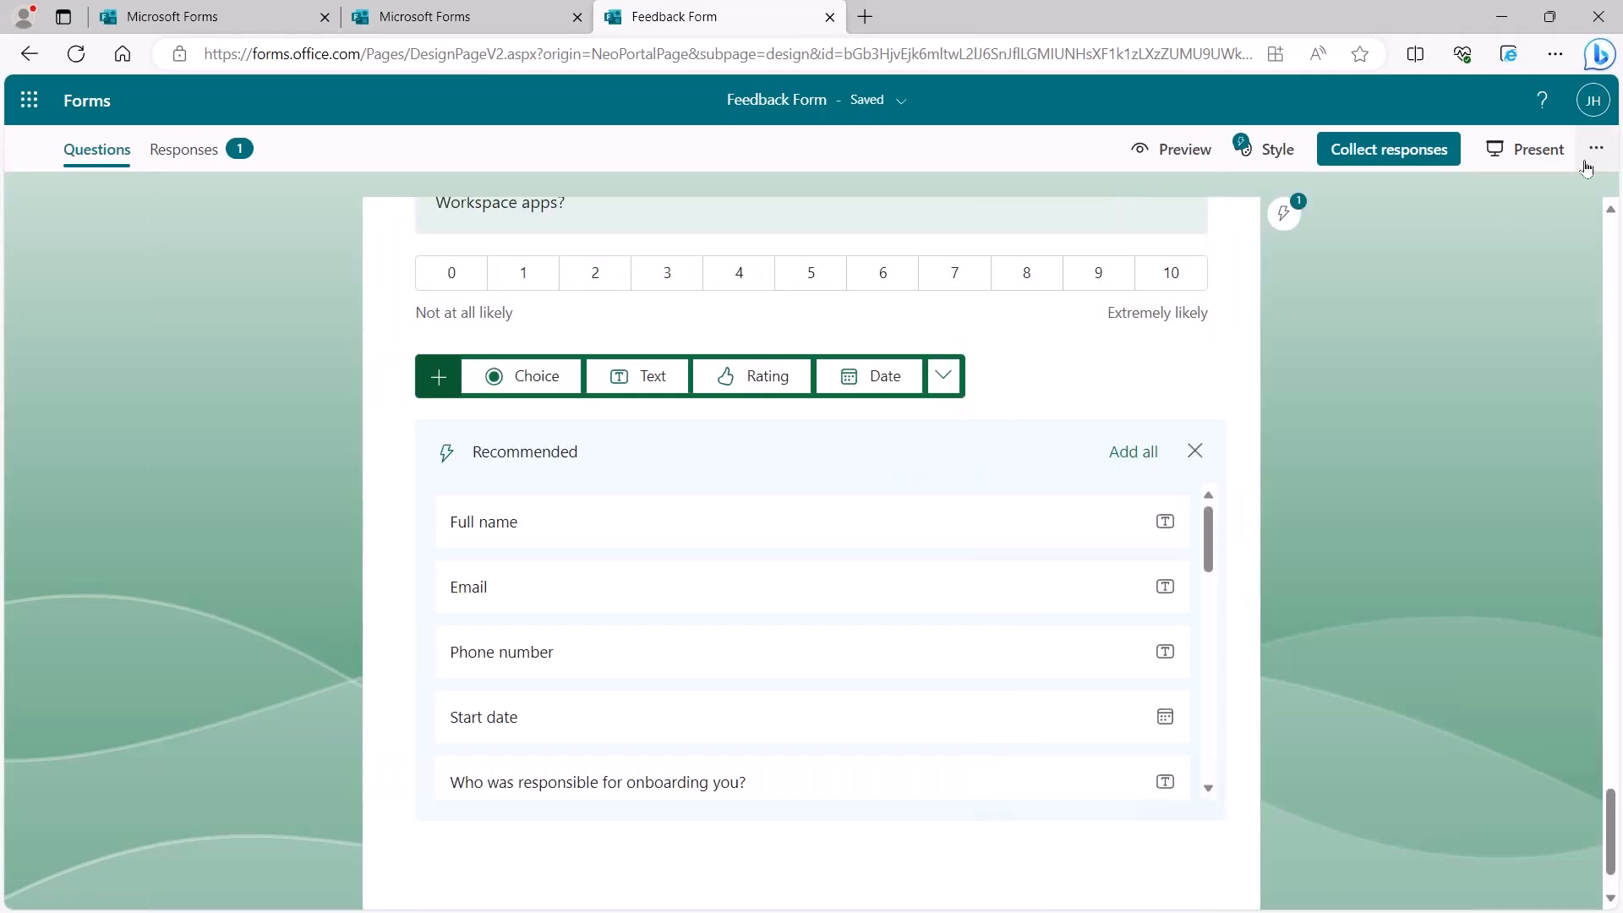
pyautogui.click(212, 153)
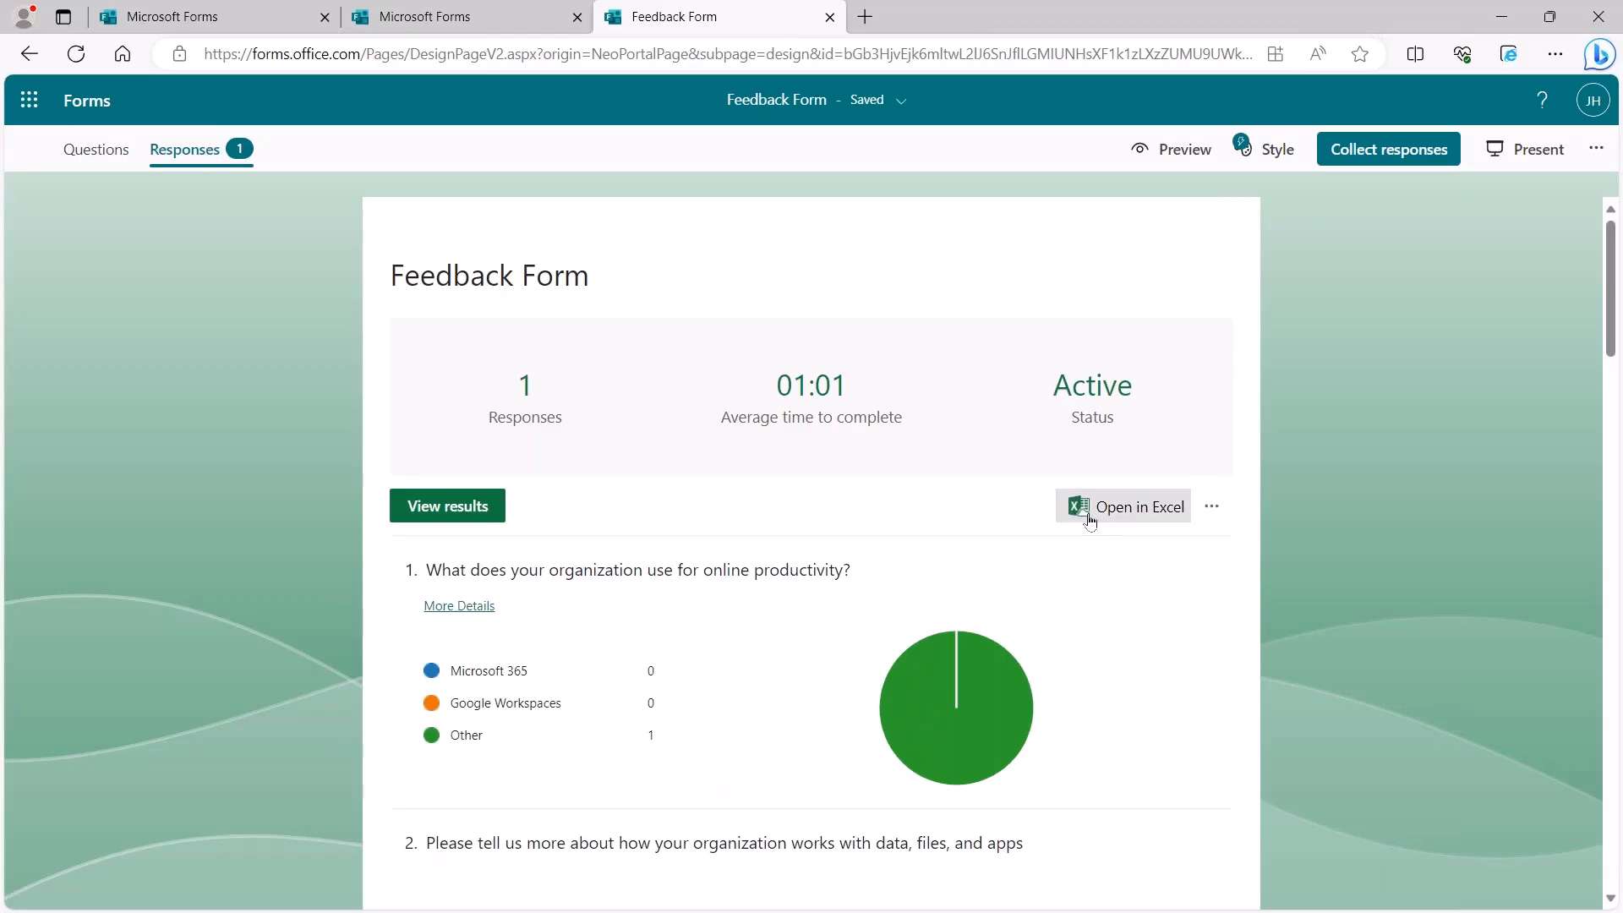
# Step: Return to the Forms home page and browse the forms shared with the account, its own forms and collections, and the favorites
pyautogui.click(93, 121)
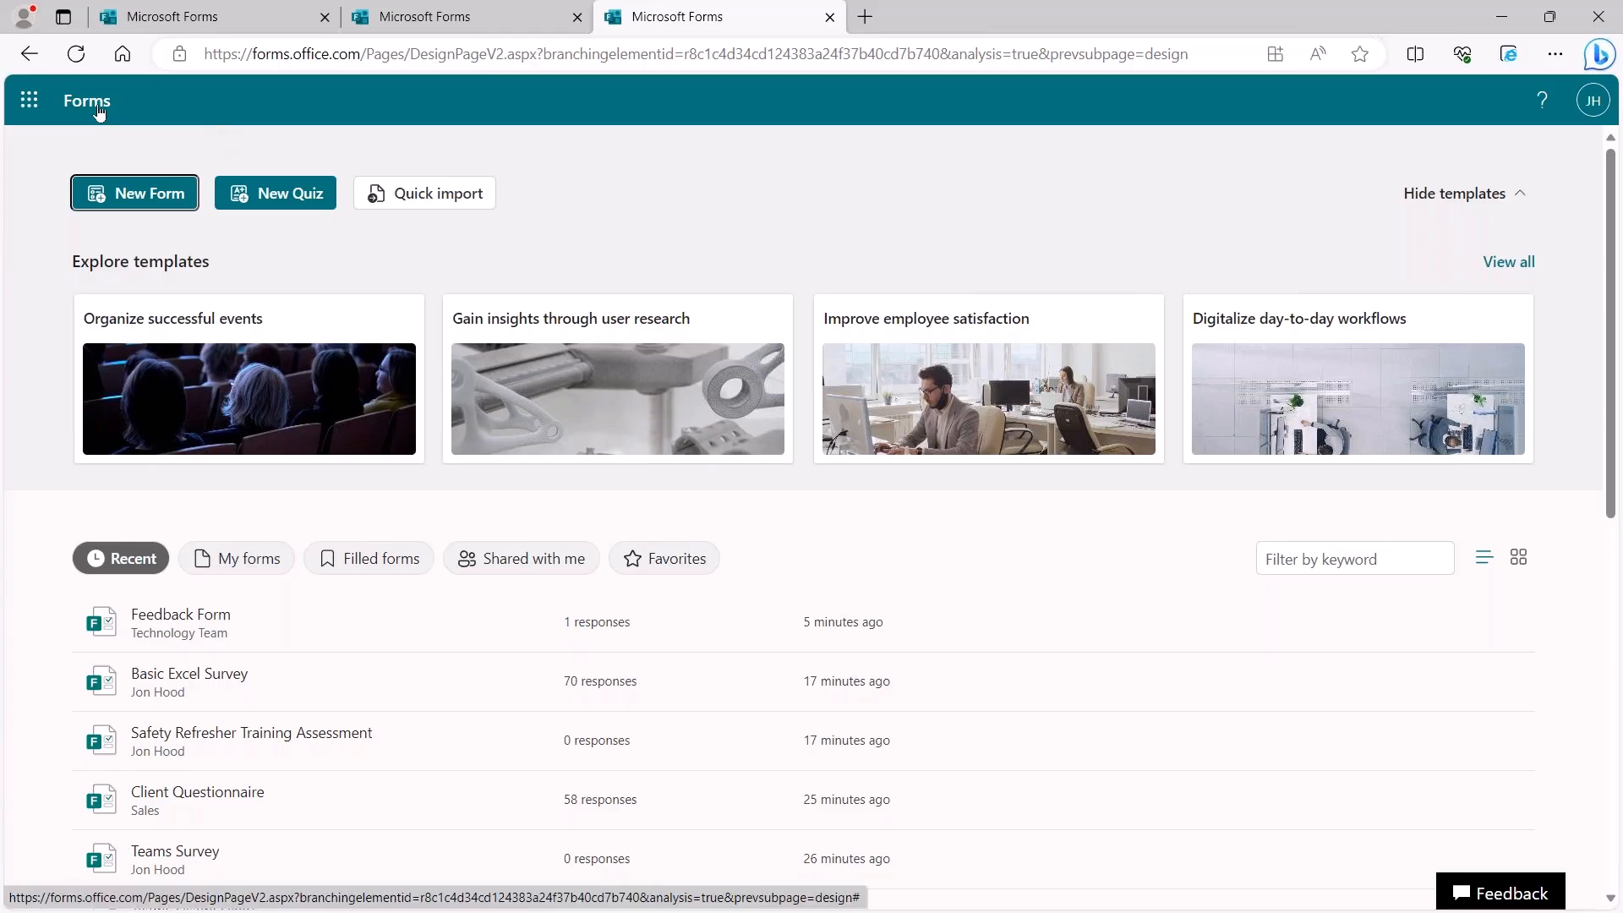
pyautogui.click(507, 558)
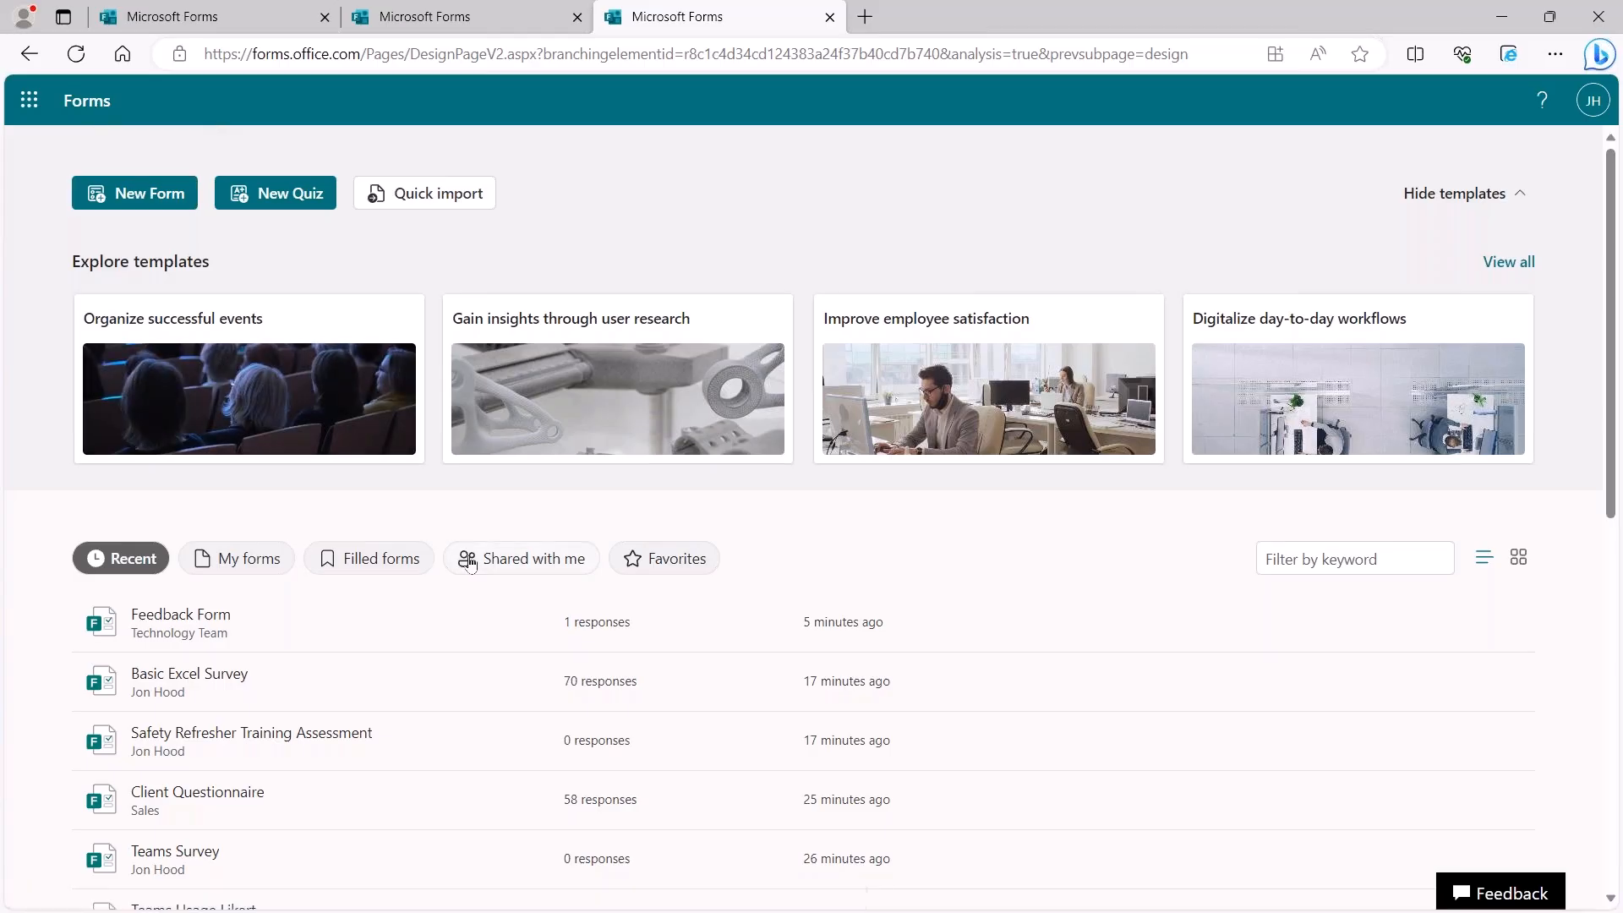
pyautogui.scroll(-1, 426, 603)
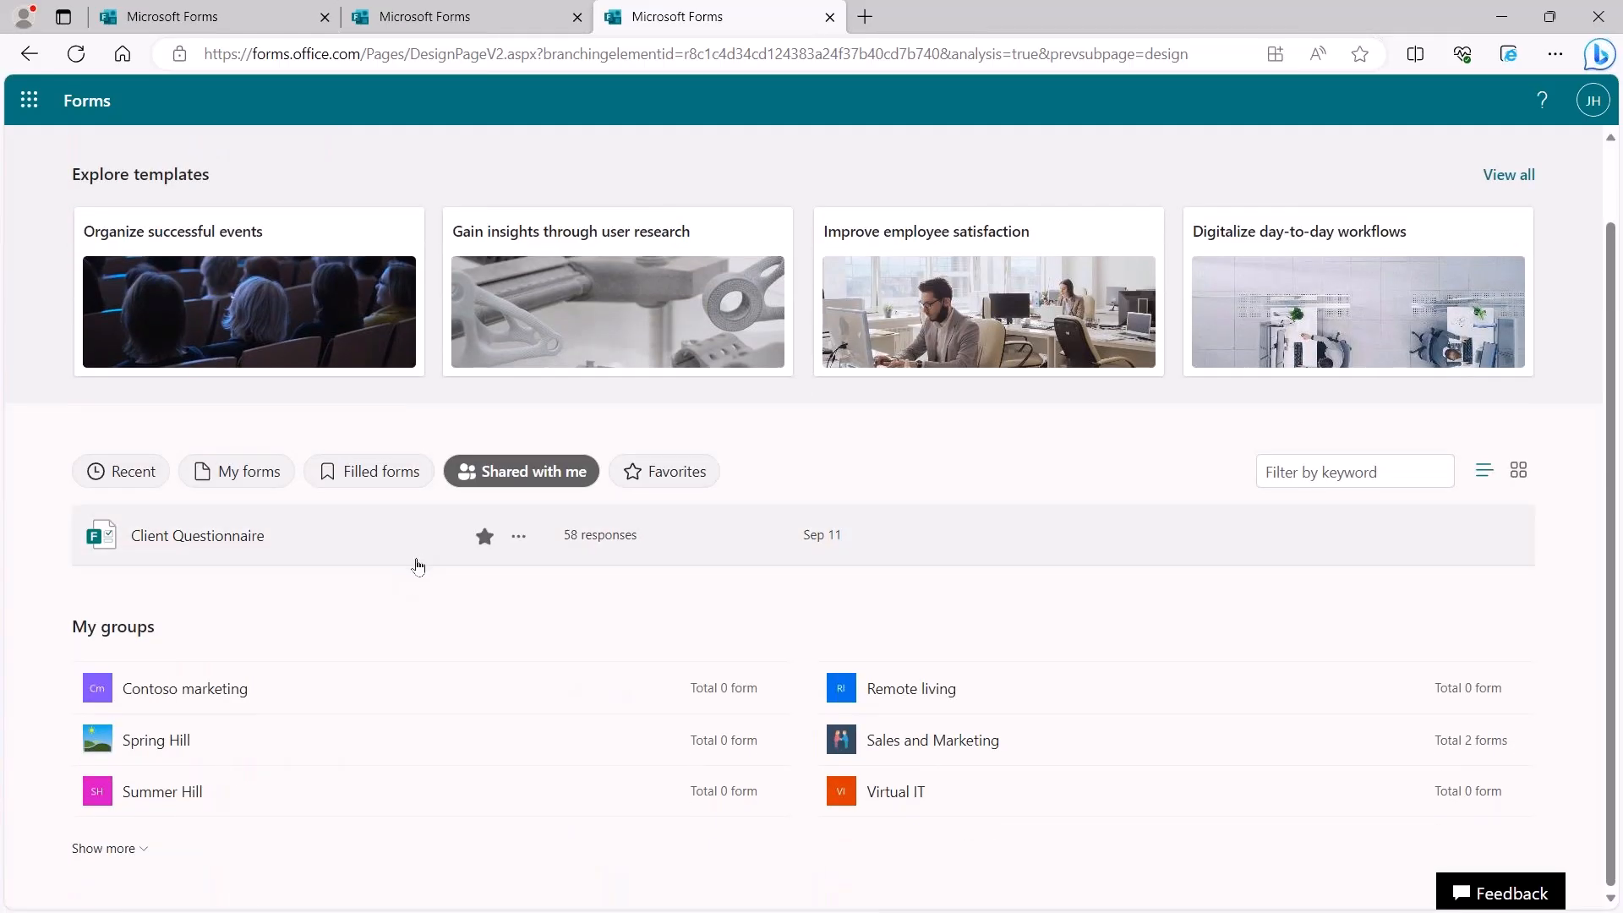
pyautogui.click(279, 470)
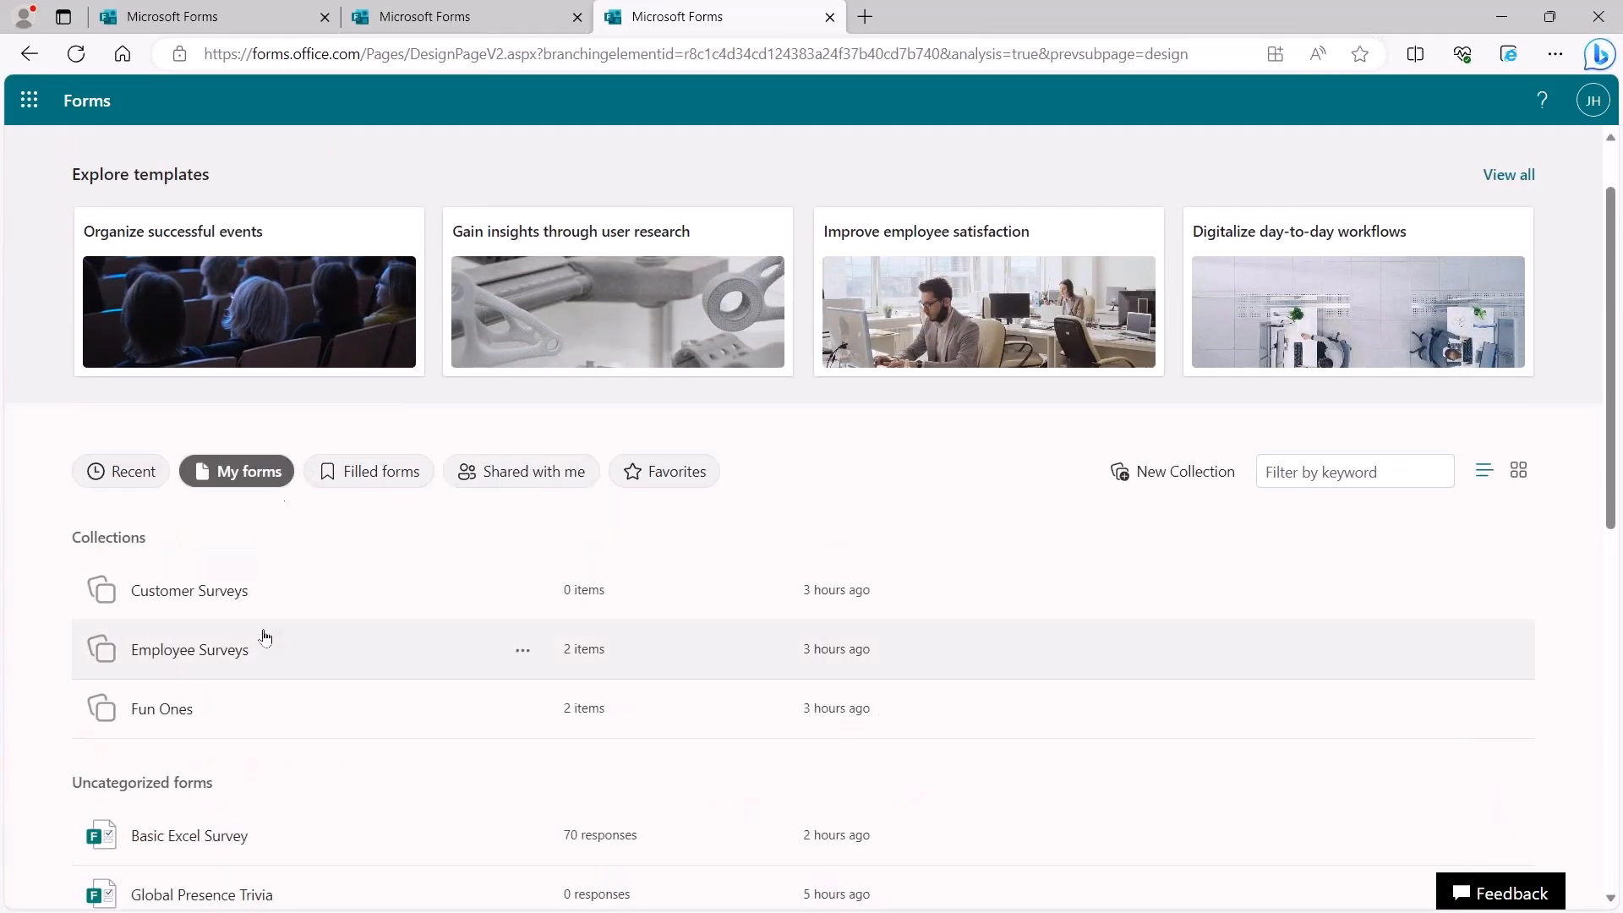
pyautogui.scroll(-6, 265, 619)
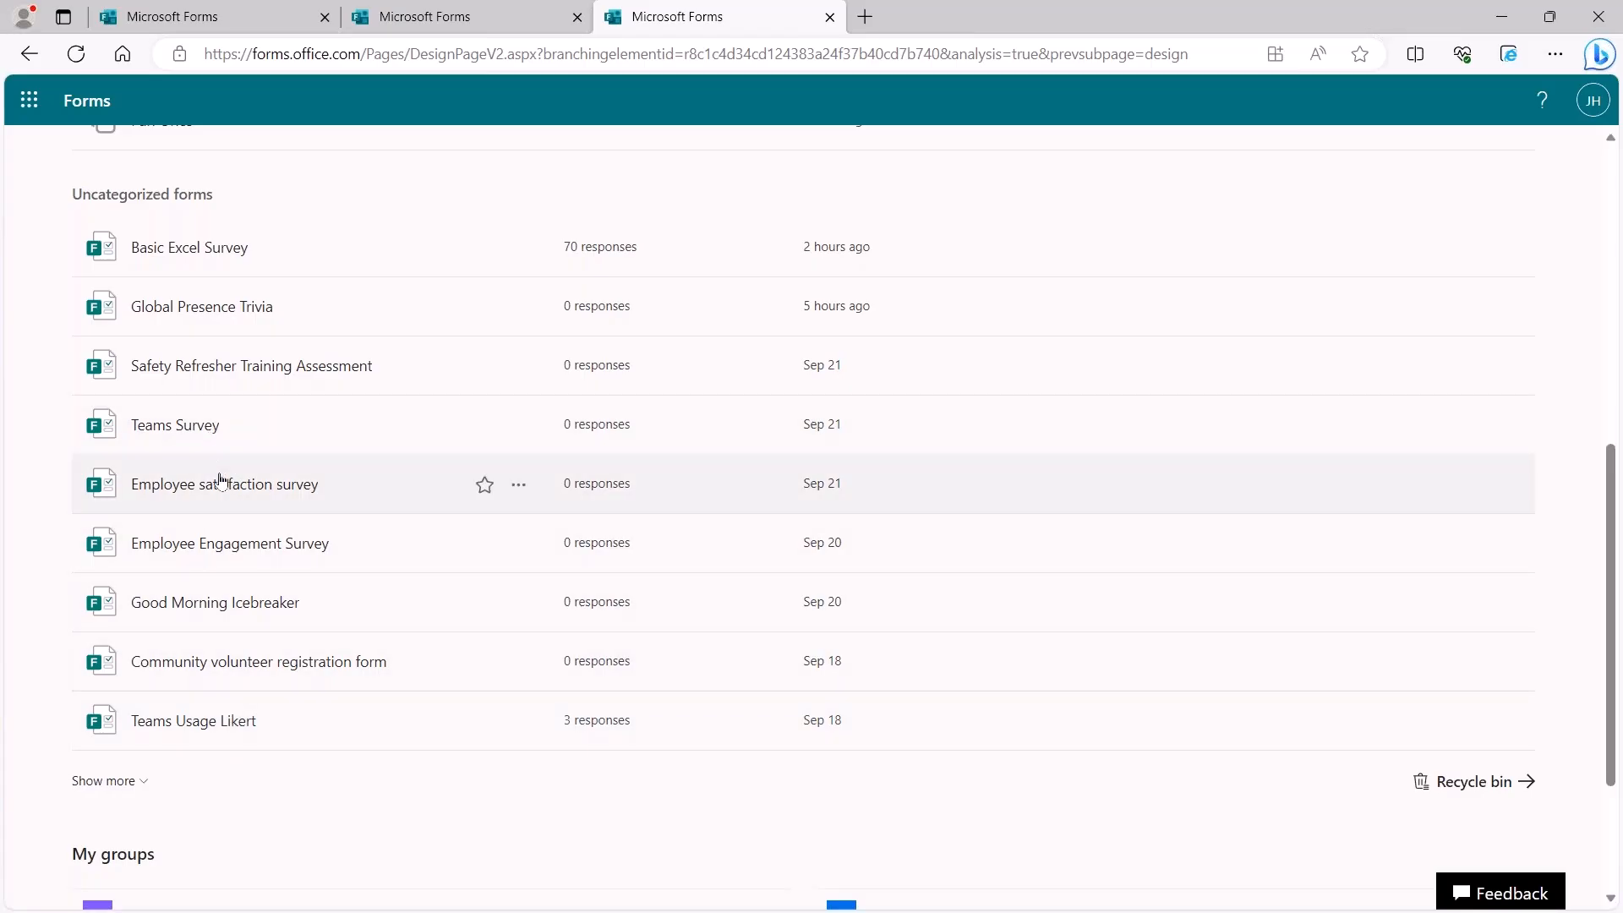
pyautogui.scroll(7, 220, 447)
pyautogui.click(643, 471)
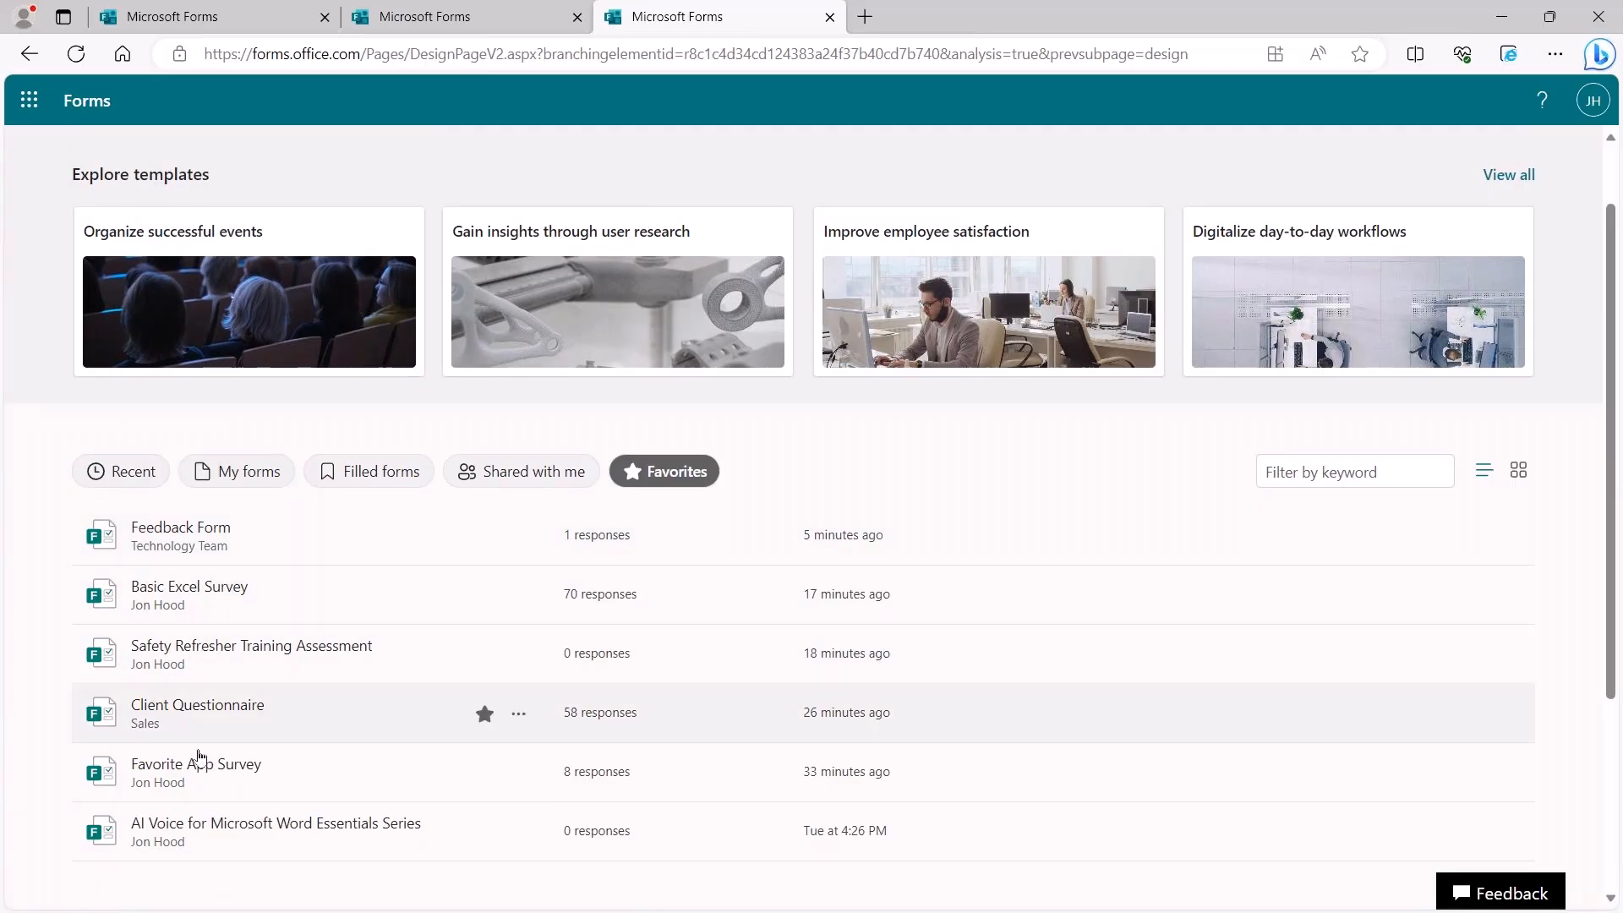
# Step: Open the AI Voice for Microsoft Word Essentials Series form, follow its link to the AI Voice Auditions library, open the first audio sample, and visit Stream's home page
pyautogui.click(208, 831)
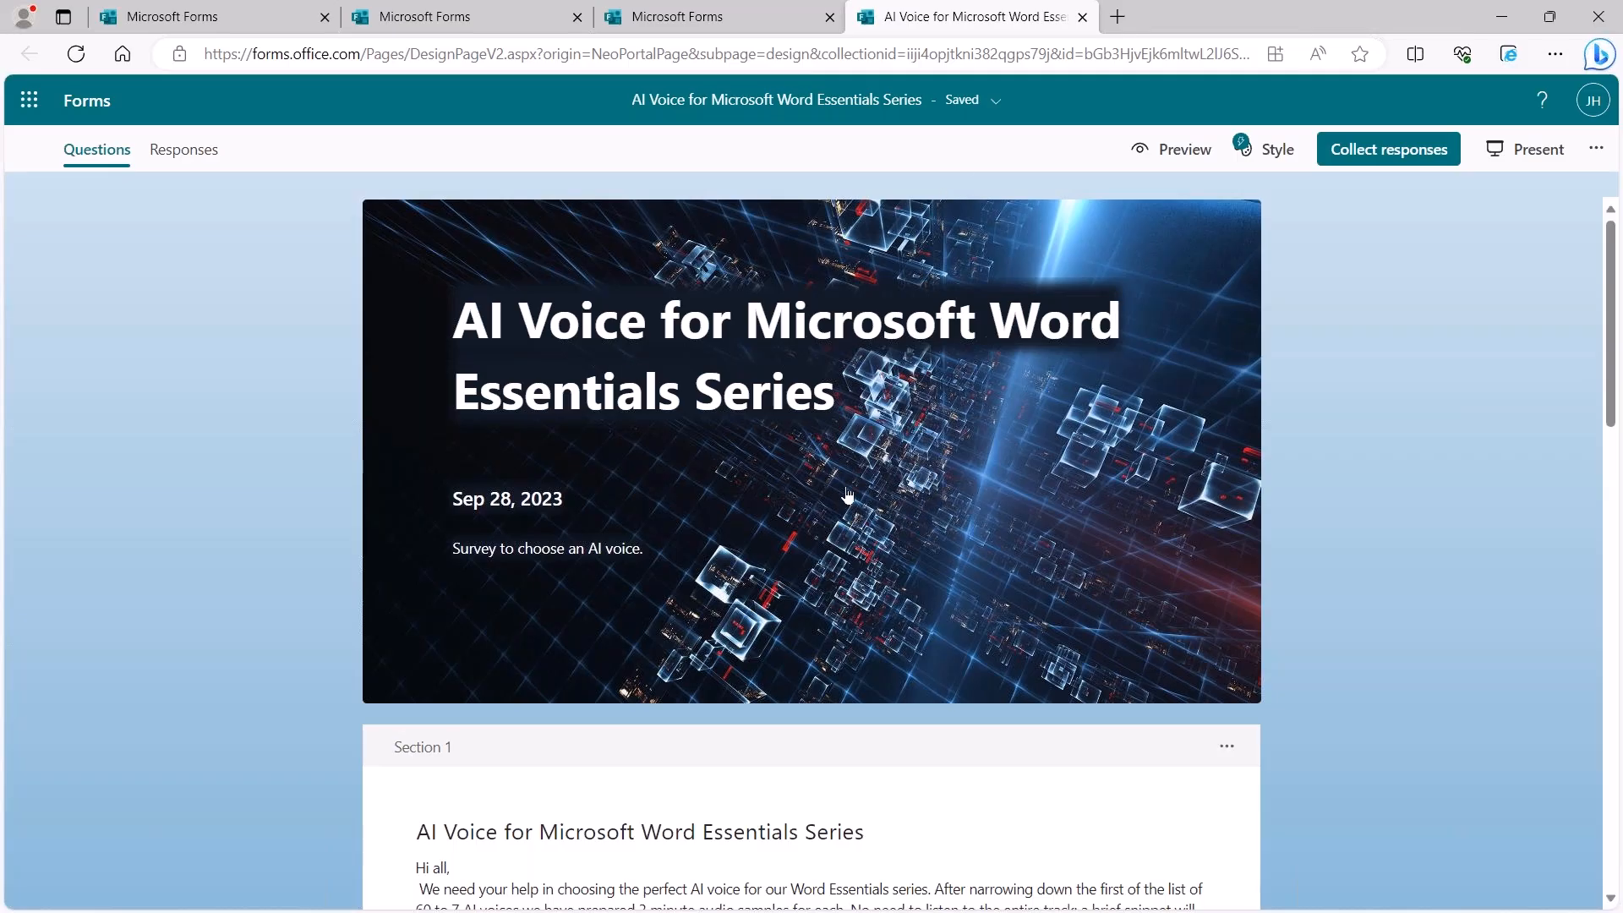
pyautogui.scroll(-4, 831, 487)
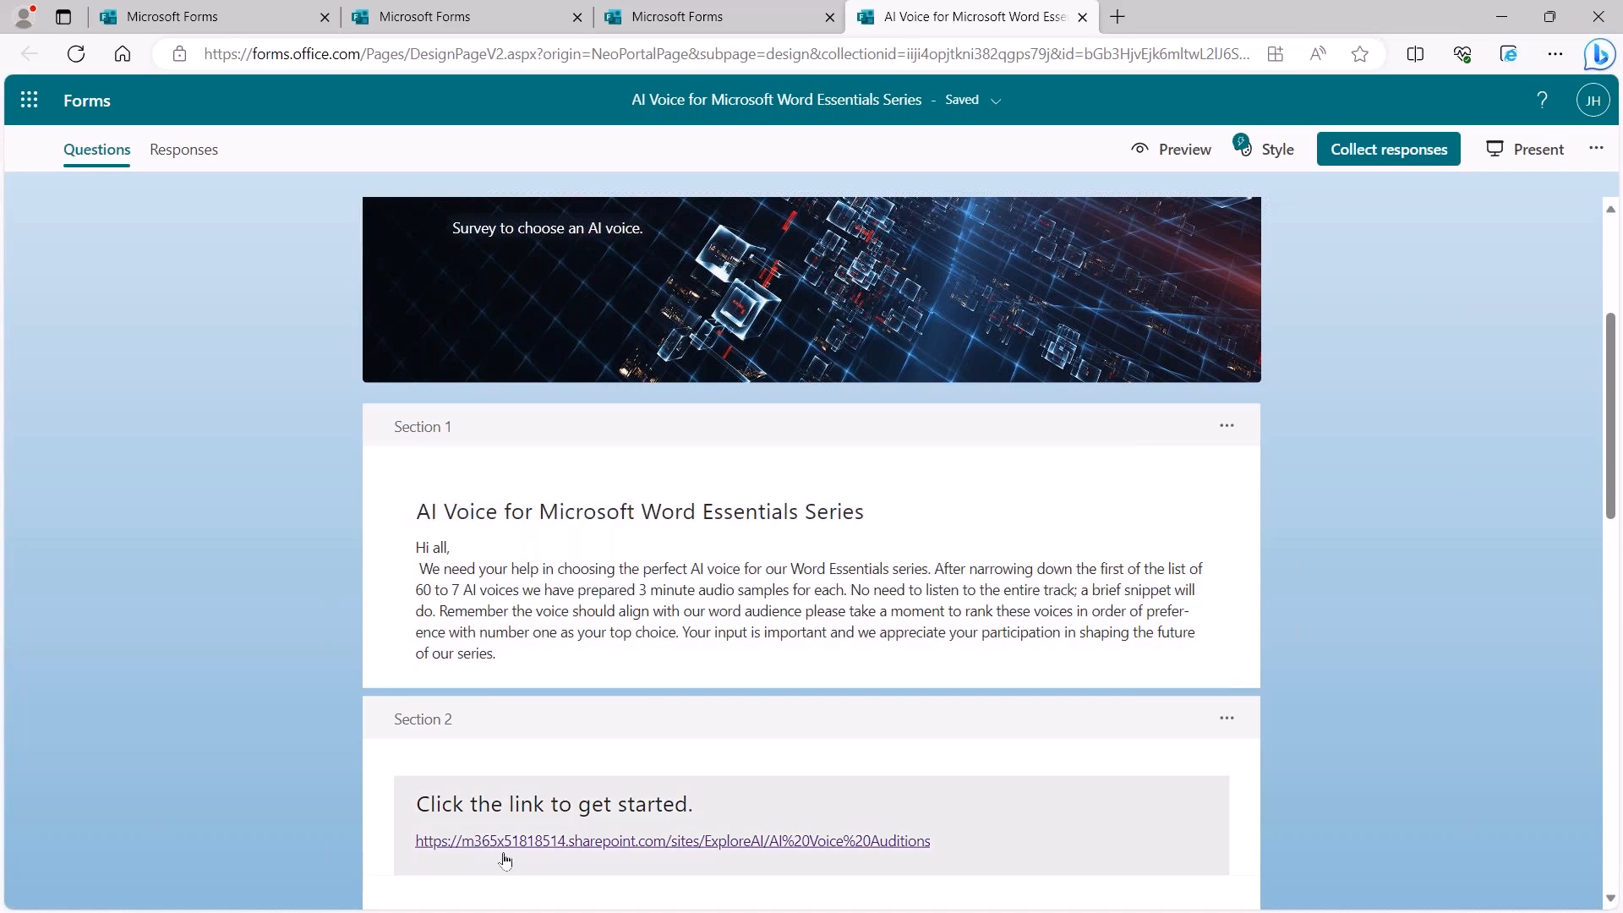
pyautogui.click(507, 841)
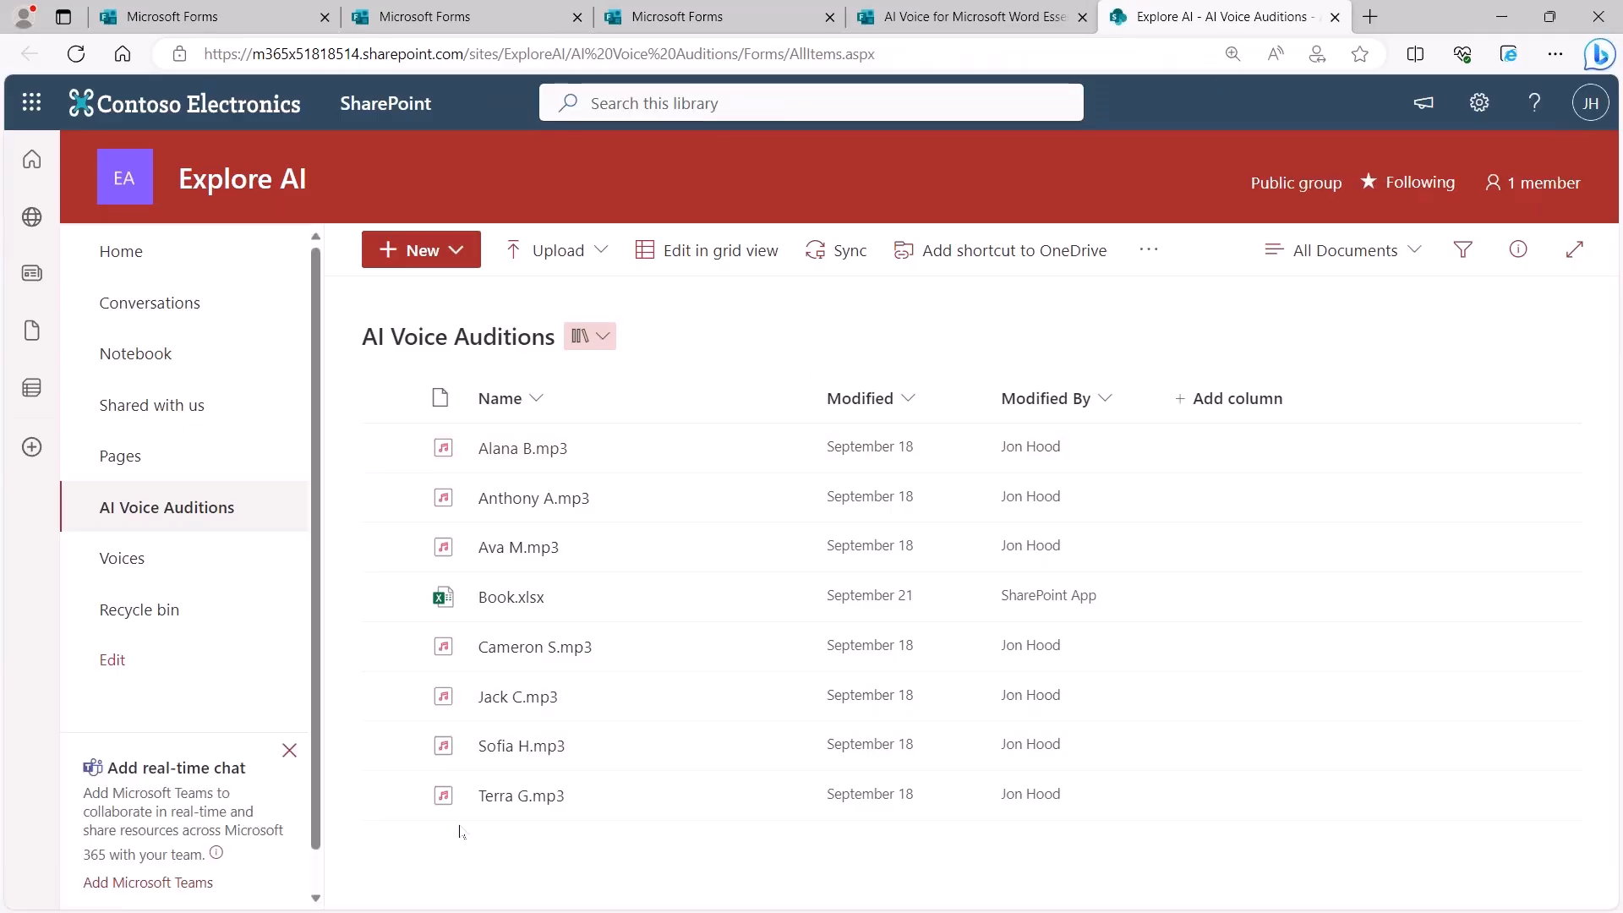
pyautogui.click(534, 448)
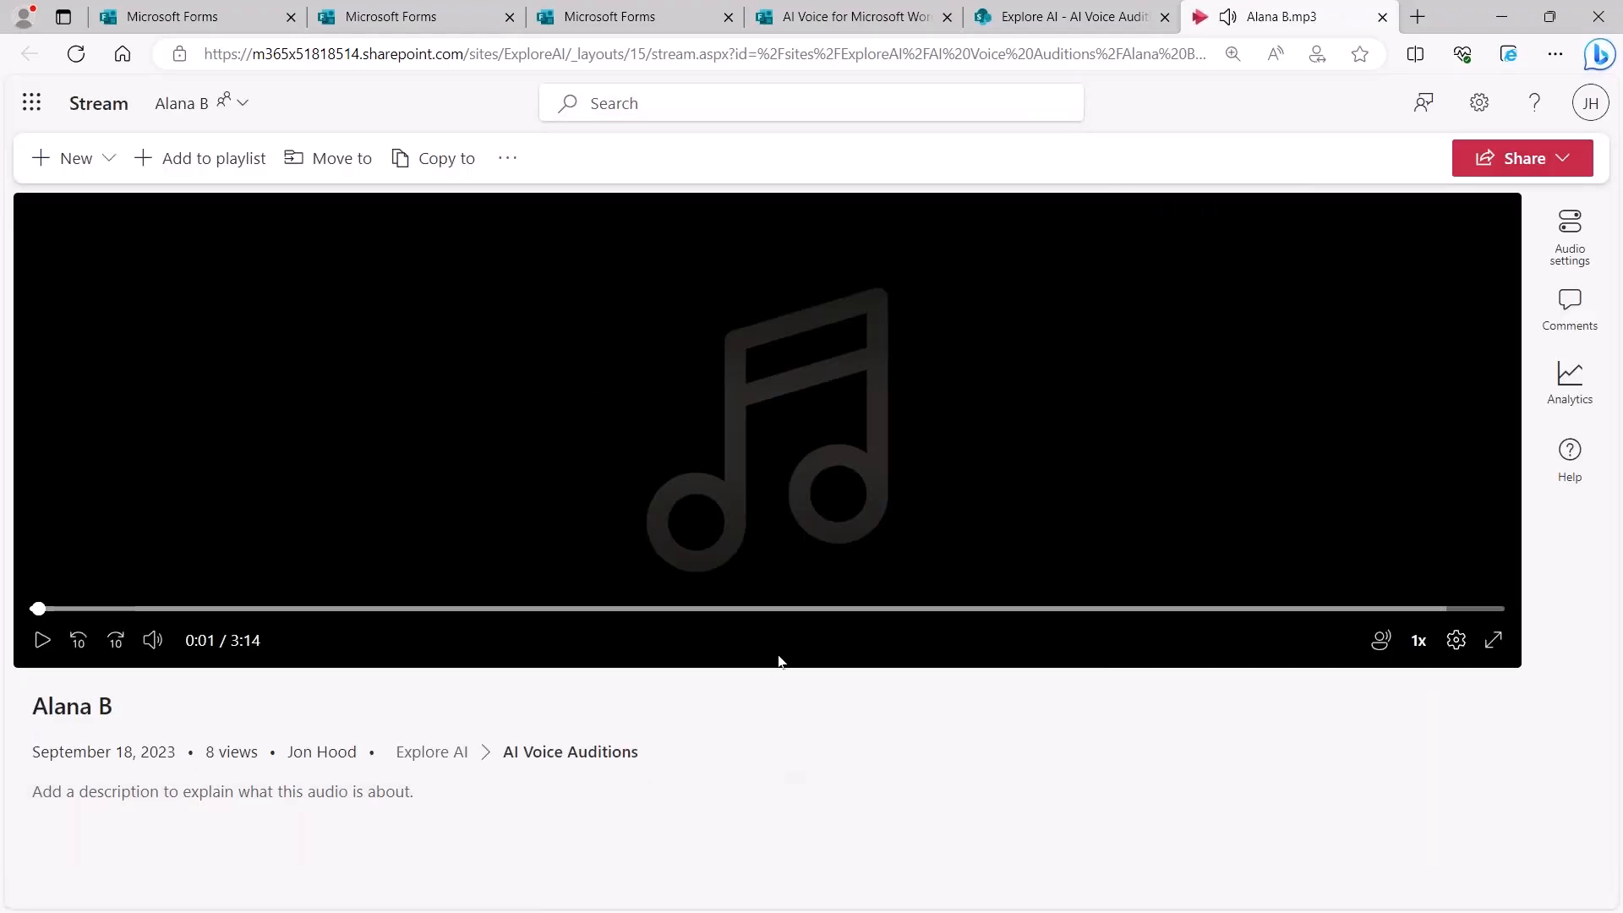
pyautogui.click(100, 103)
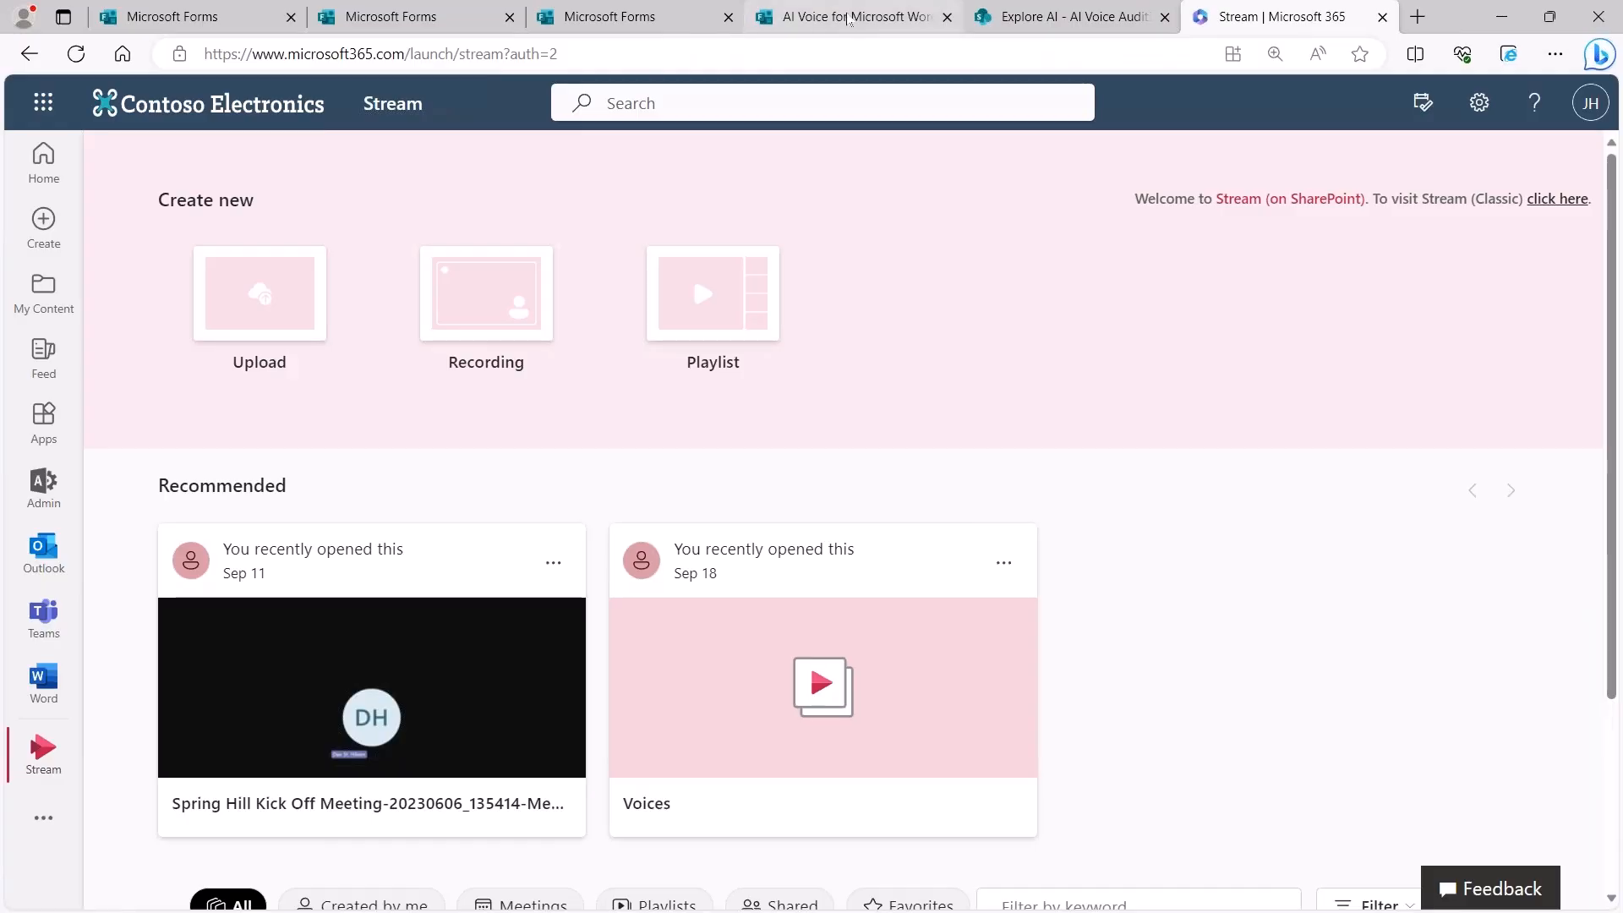
# Step: Return to the AI Voice form and start its computer preview, advancing past the introduction to the ranking question
pyautogui.click(850, 19)
pyautogui.scroll(-5, 1099, 294)
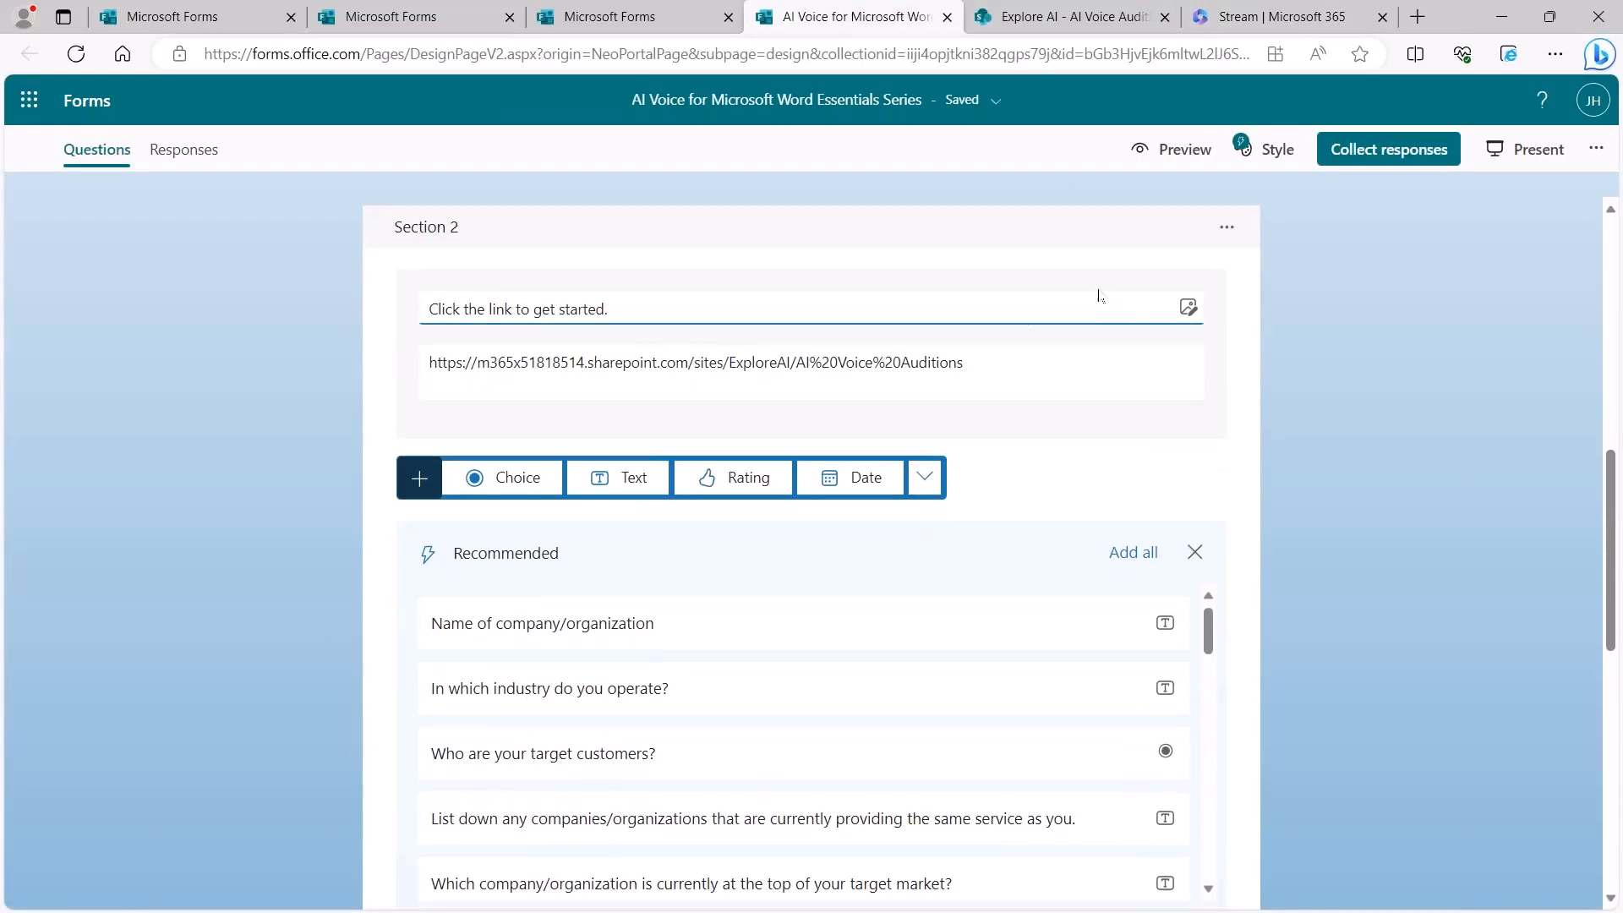
pyautogui.click(1174, 148)
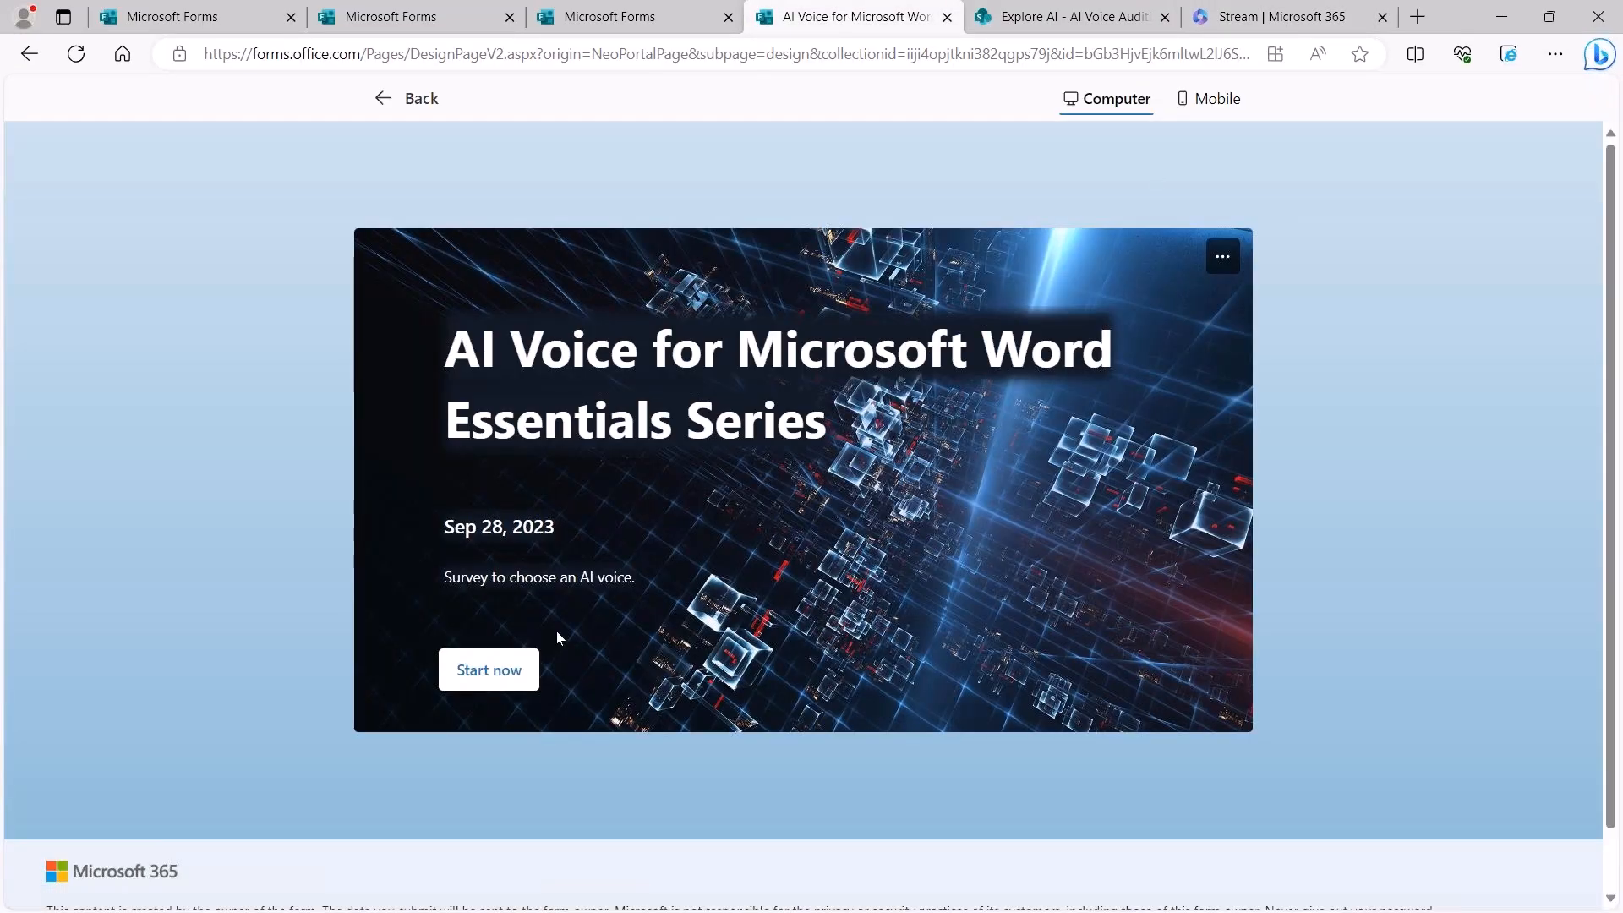
pyautogui.click(526, 668)
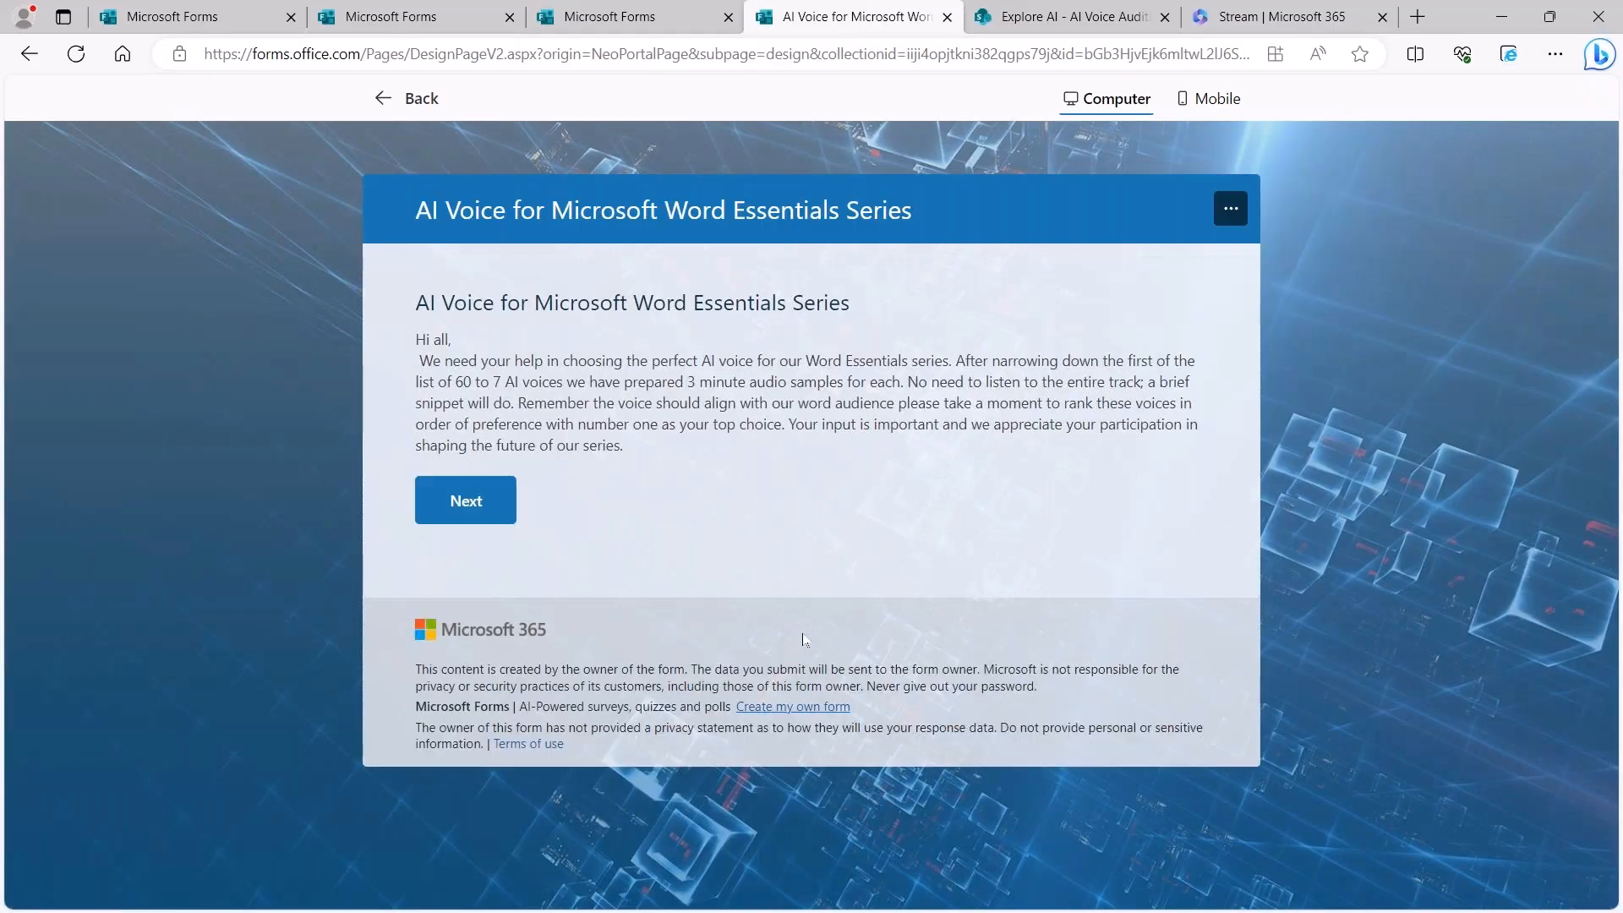
pyautogui.click(466, 499)
# Step: Reorder the previewed voice ranking, moving the fourth voice to rank 2, the fifth to rank 3 and the last to rank 4, and view the comments question
pyautogui.moveTo(728, 649); pyautogui.dragTo(753, 541)
pyautogui.moveTo(677, 707); pyautogui.dragTo(683, 610)
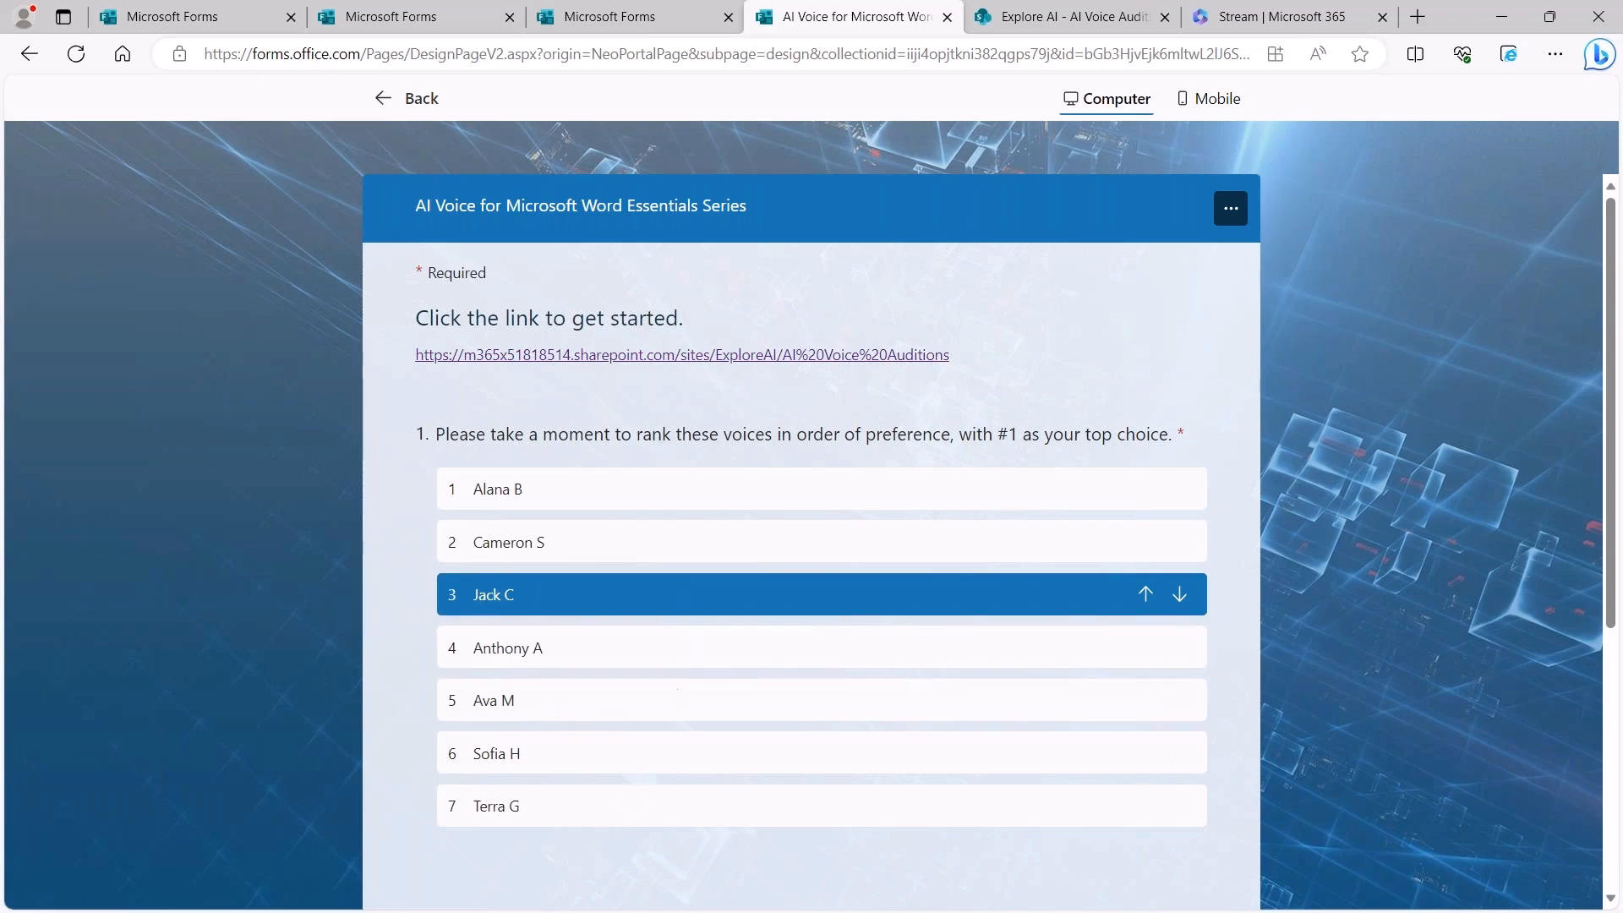
pyautogui.click(629, 809)
pyautogui.moveTo(630, 809); pyautogui.dragTo(634, 699)
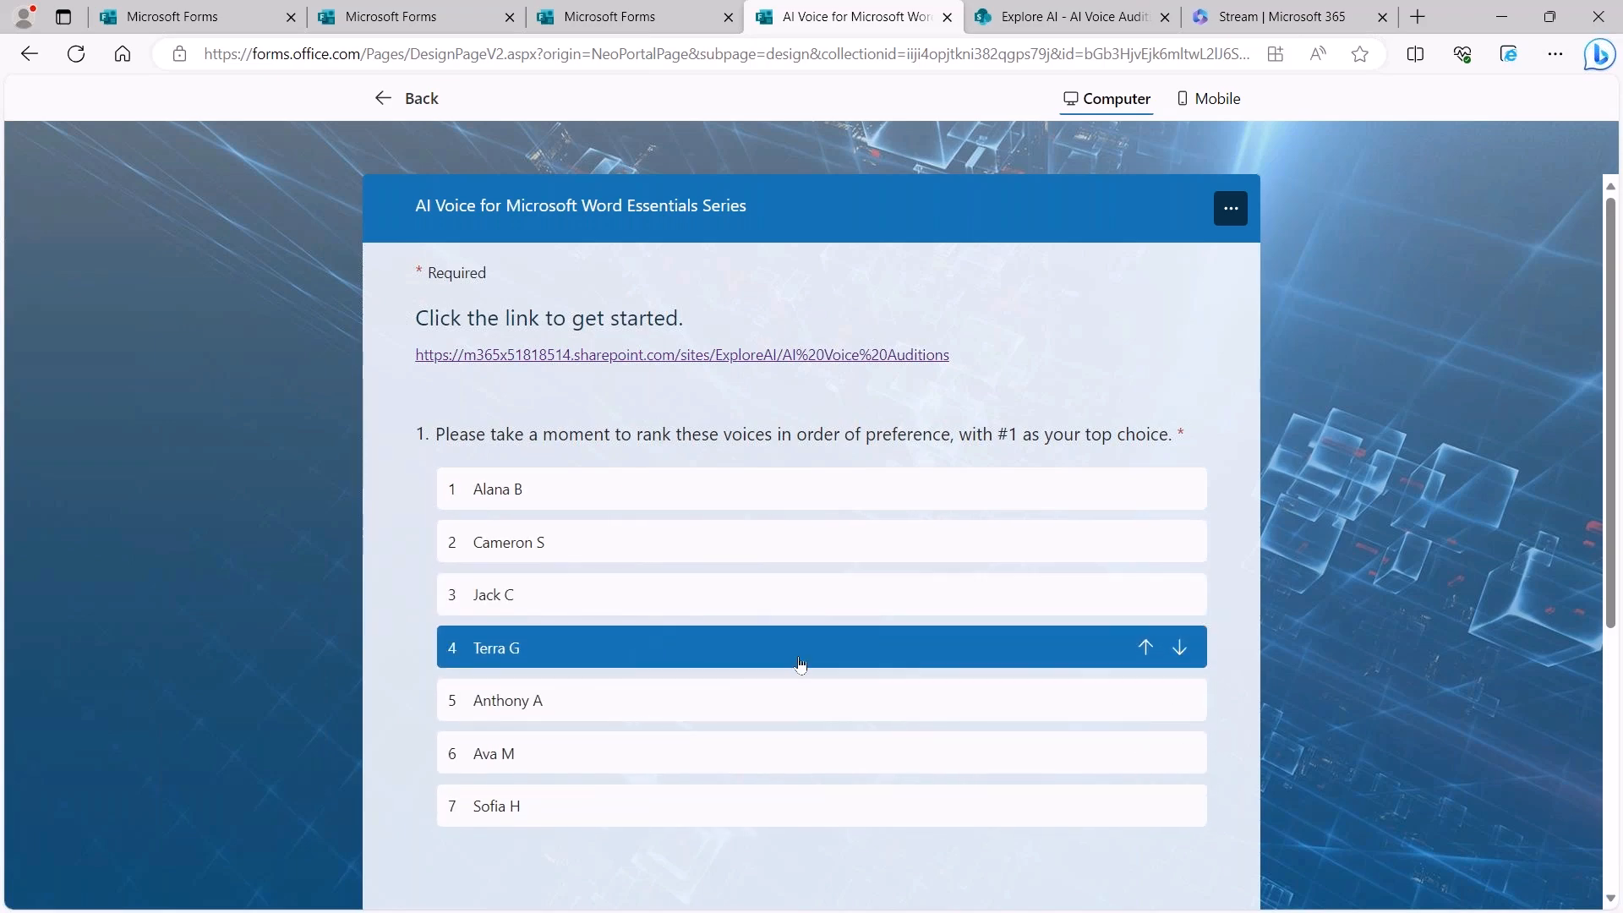
pyautogui.scroll(-4, 760, 364)
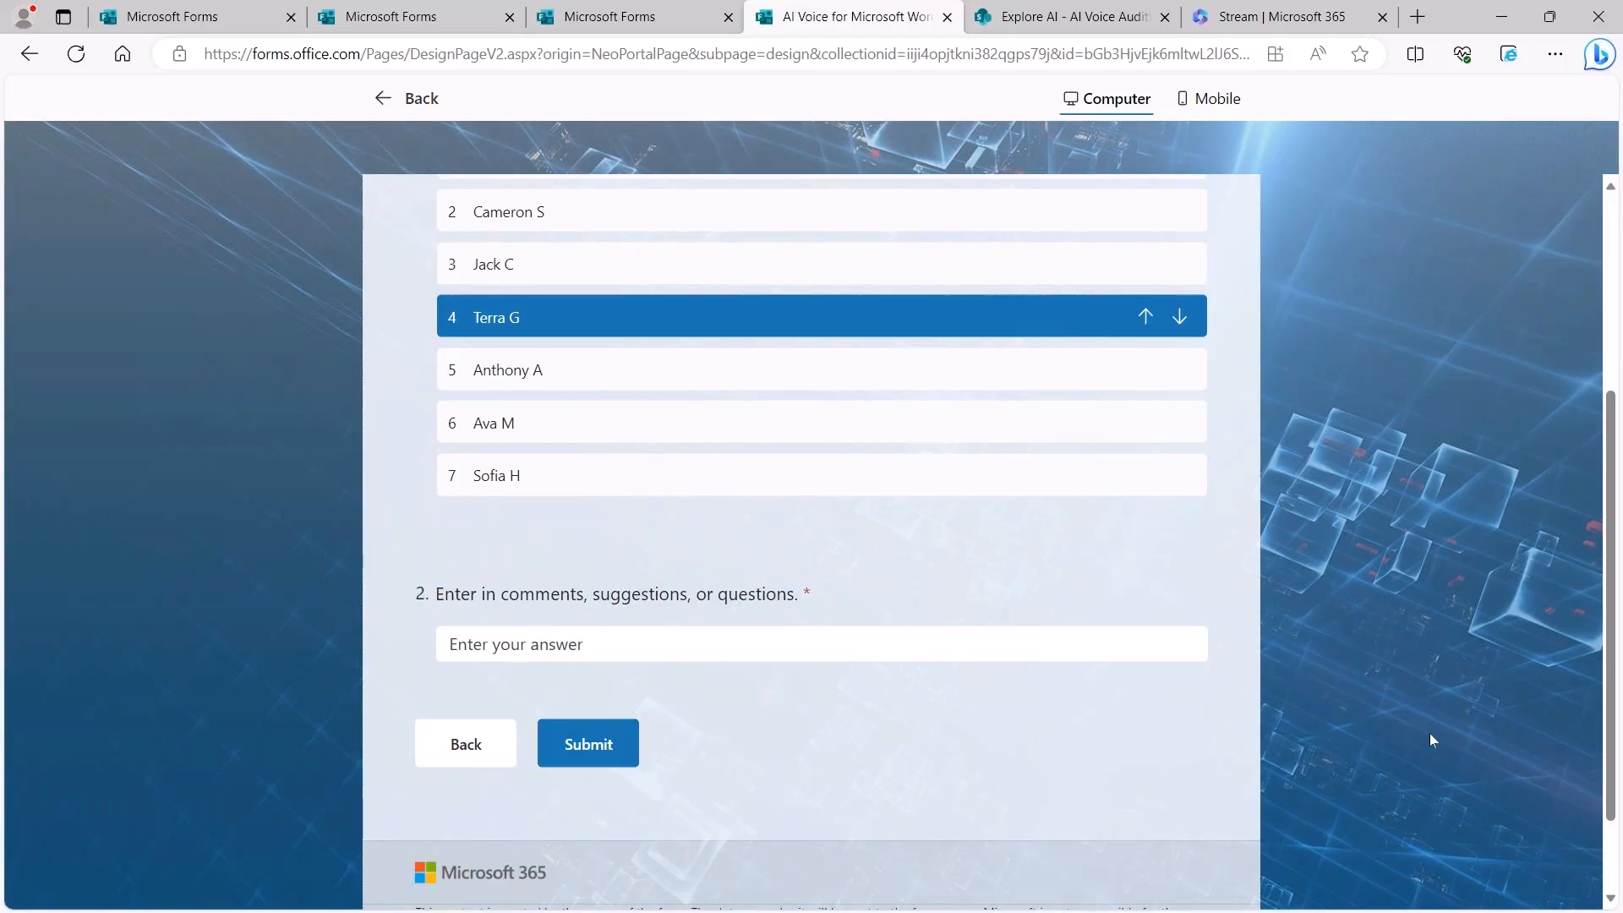
# Step: Close the AI Voice form and the audition library, and return to the Forms home page opened first
pyautogui.click(945, 17)
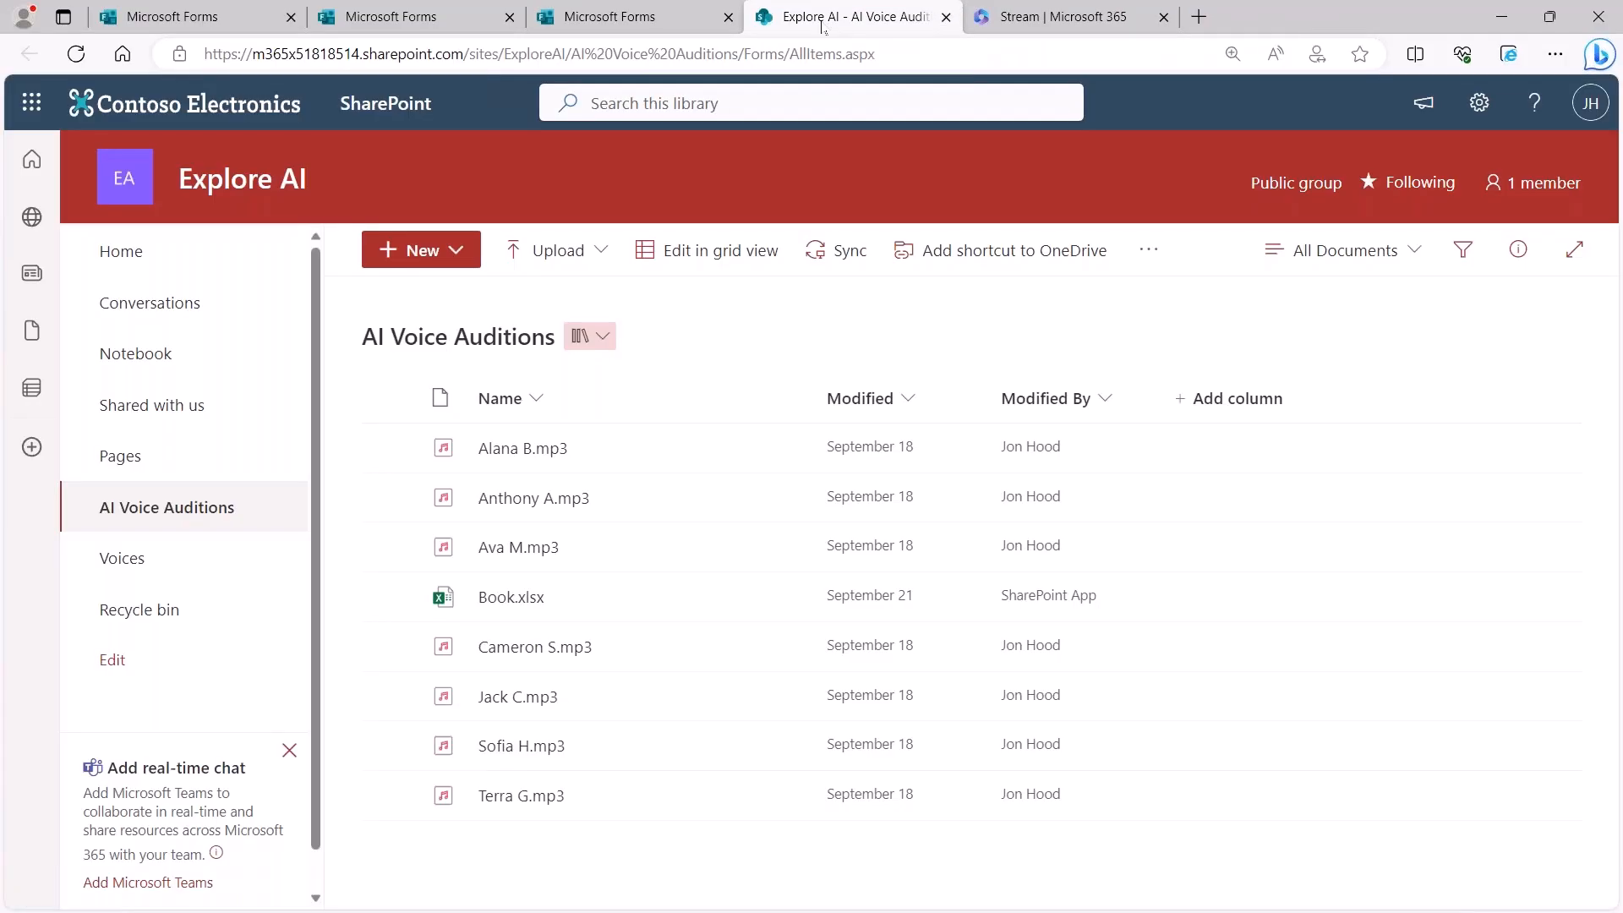
pyautogui.click(946, 17)
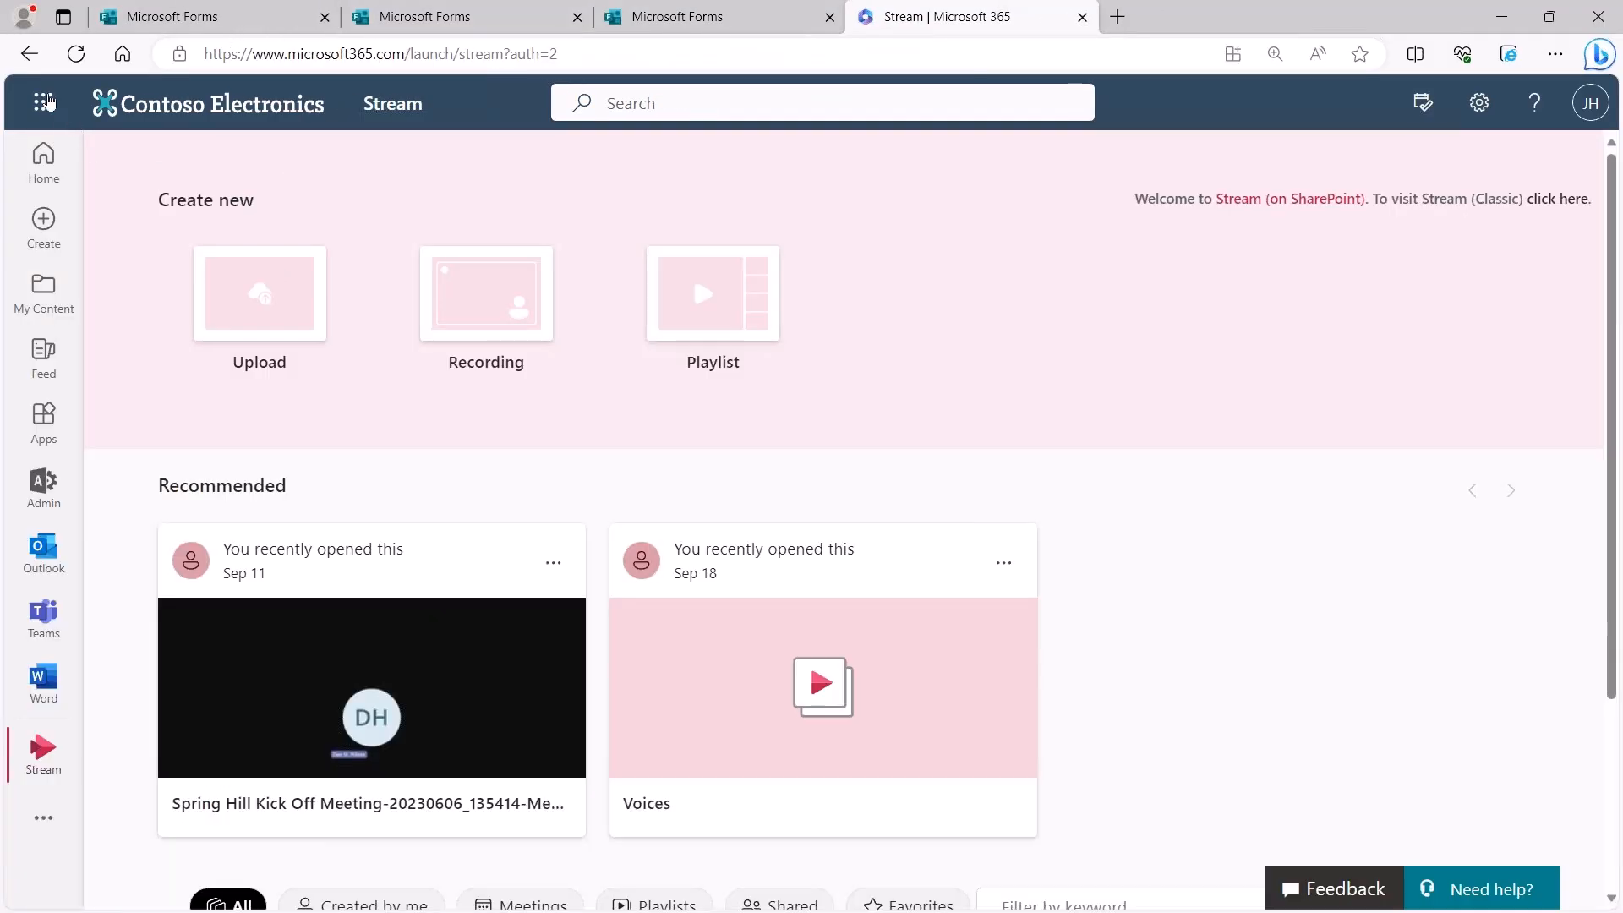
pyautogui.click(134, 22)
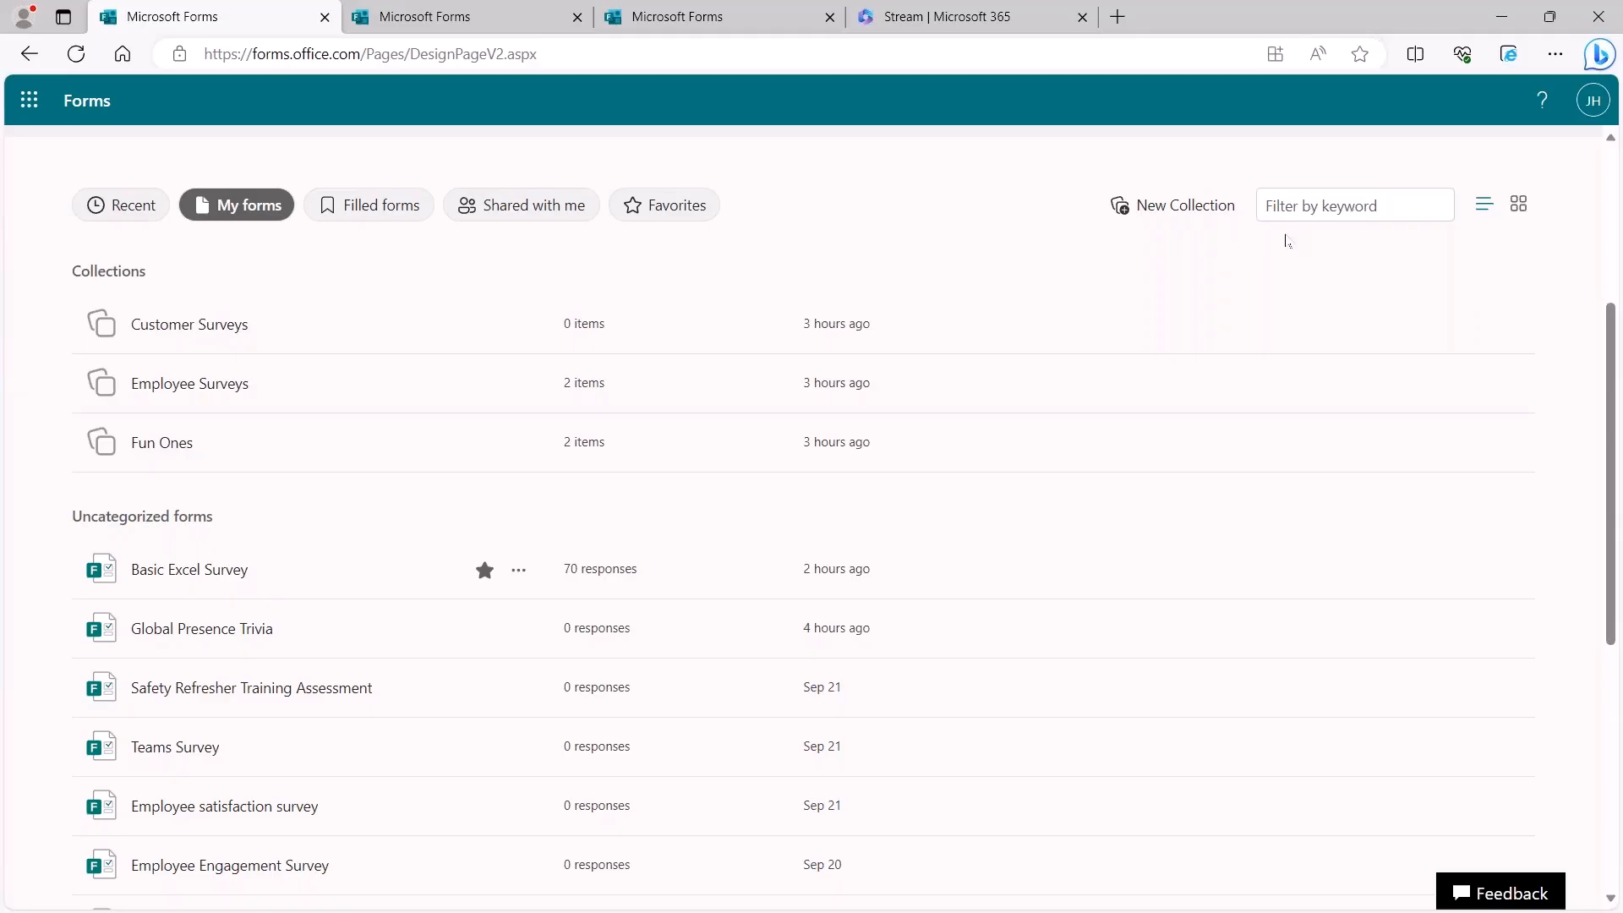
pyautogui.scroll(4, 1285, 241)
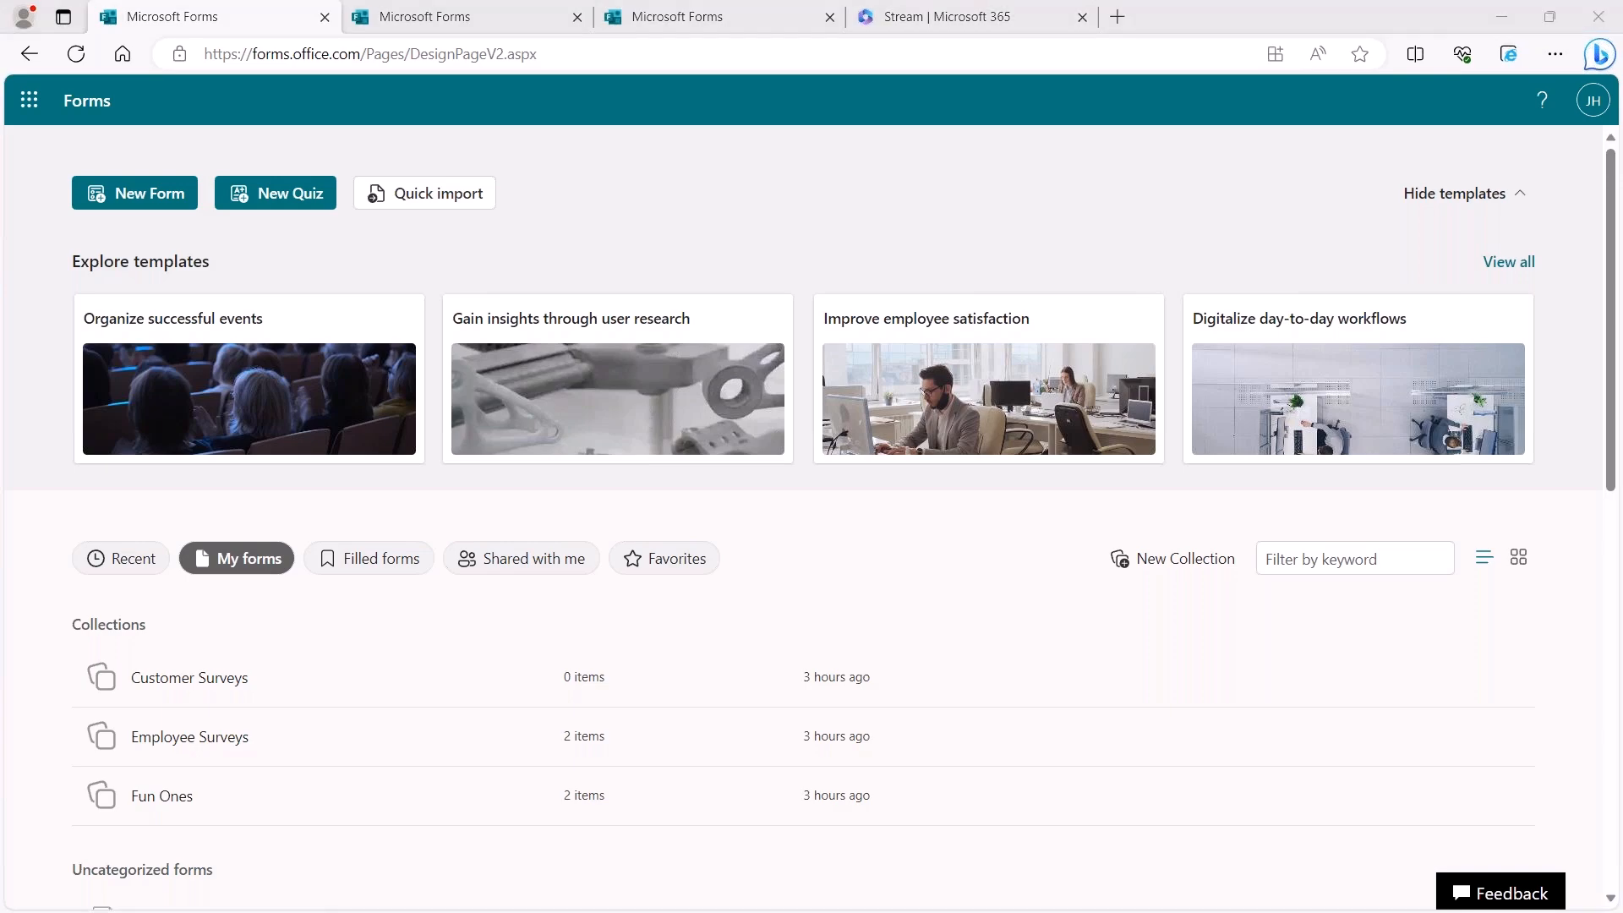
# Step: Switch to Microsoft Teams, view the Basic Excel Survey in the Feedback channel, and open Sales and Marketing's General channel
pyautogui.moveTo(726, 912); pyautogui.dragTo(0, 0)
pyautogui.click(742, 24)
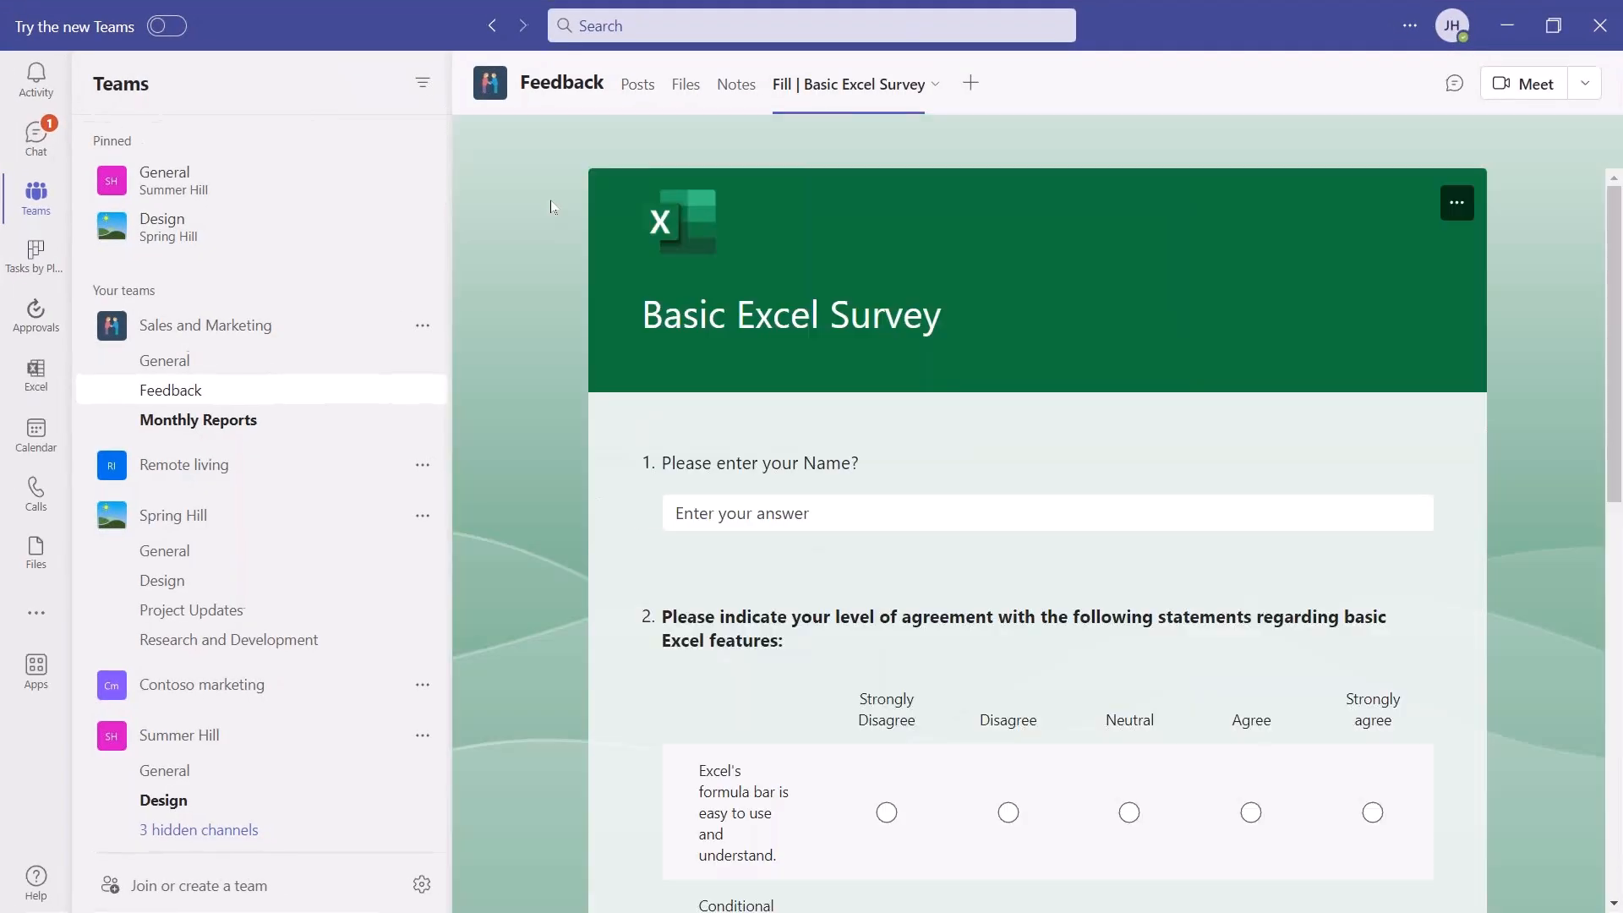
pyautogui.click(220, 367)
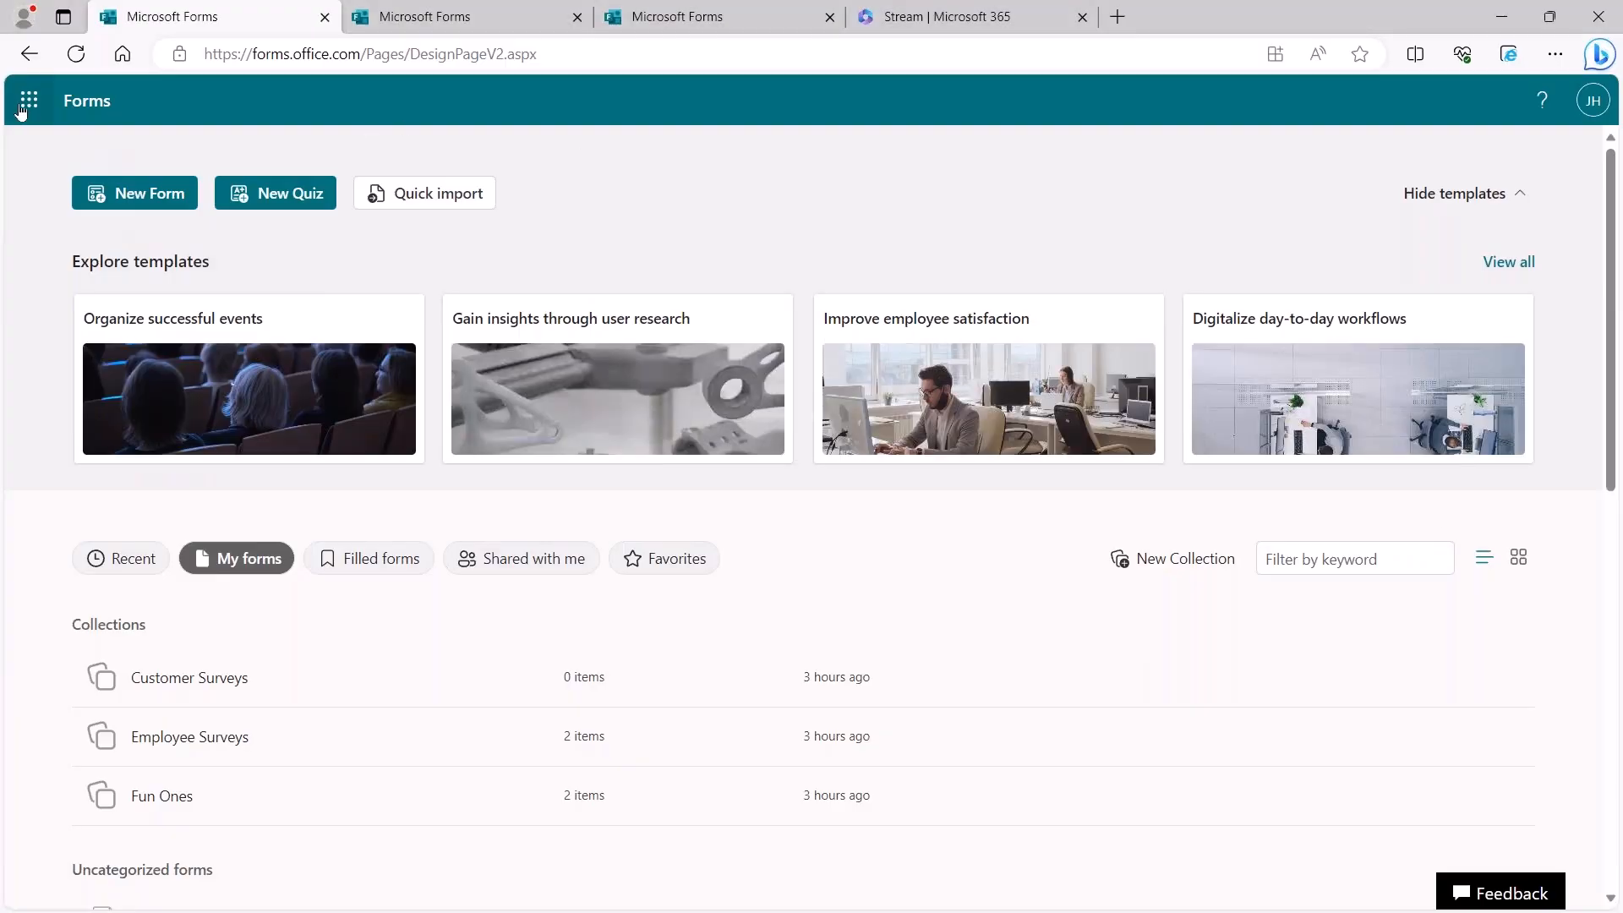
# Step: From Forms in the browser, launch Excel for the web and create a blank workbook
pyautogui.click(28, 101)
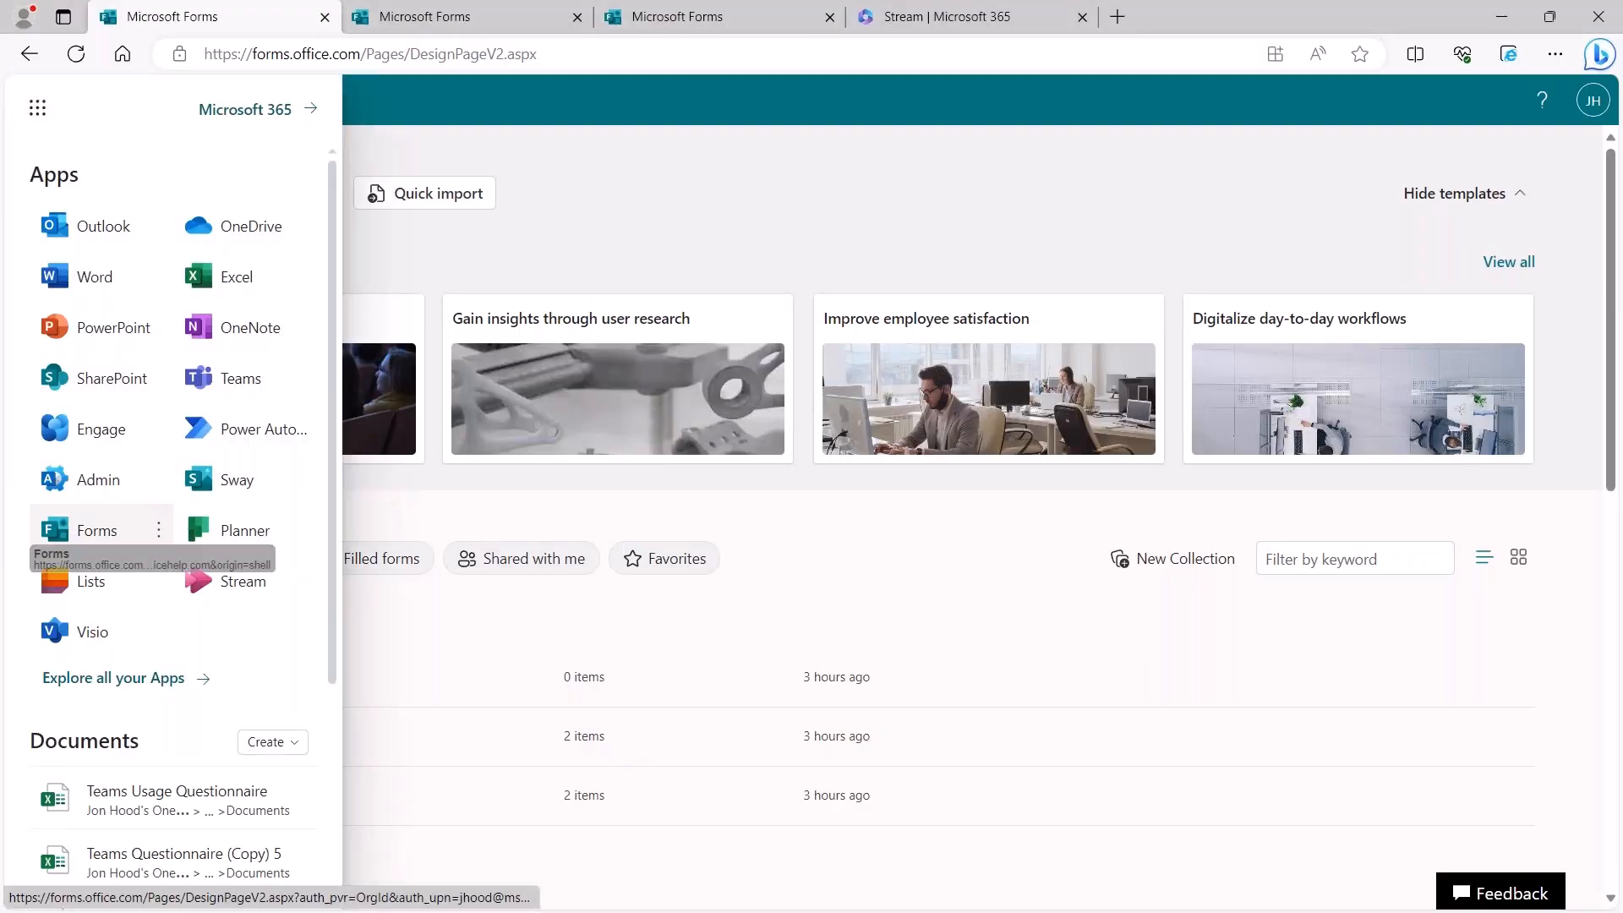
pyautogui.click(236, 278)
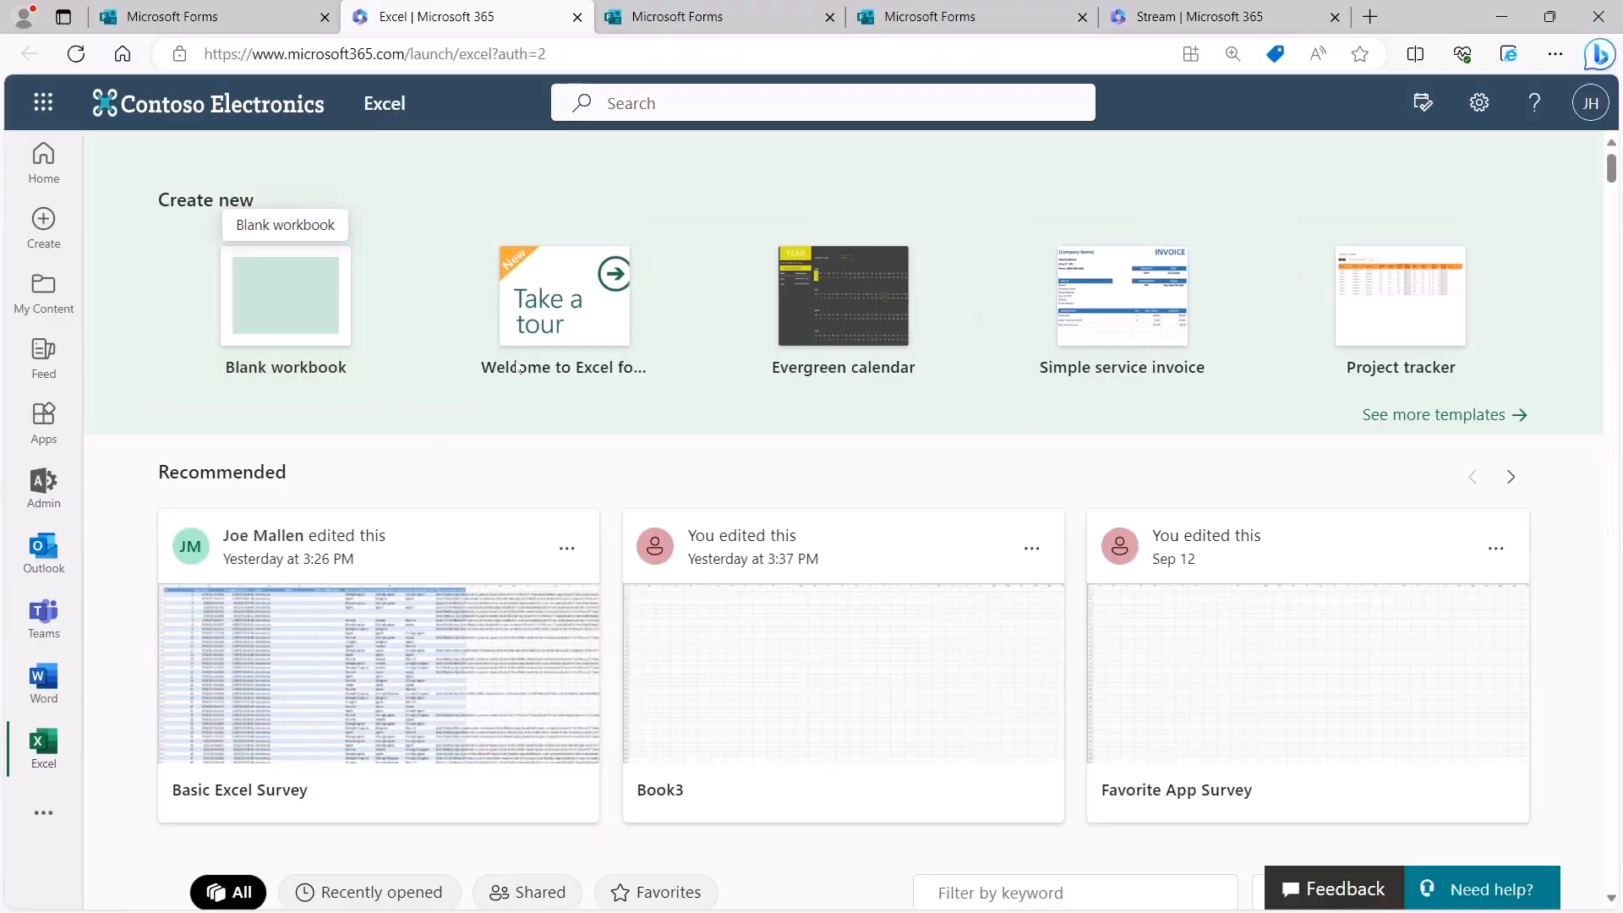
pyautogui.click(313, 319)
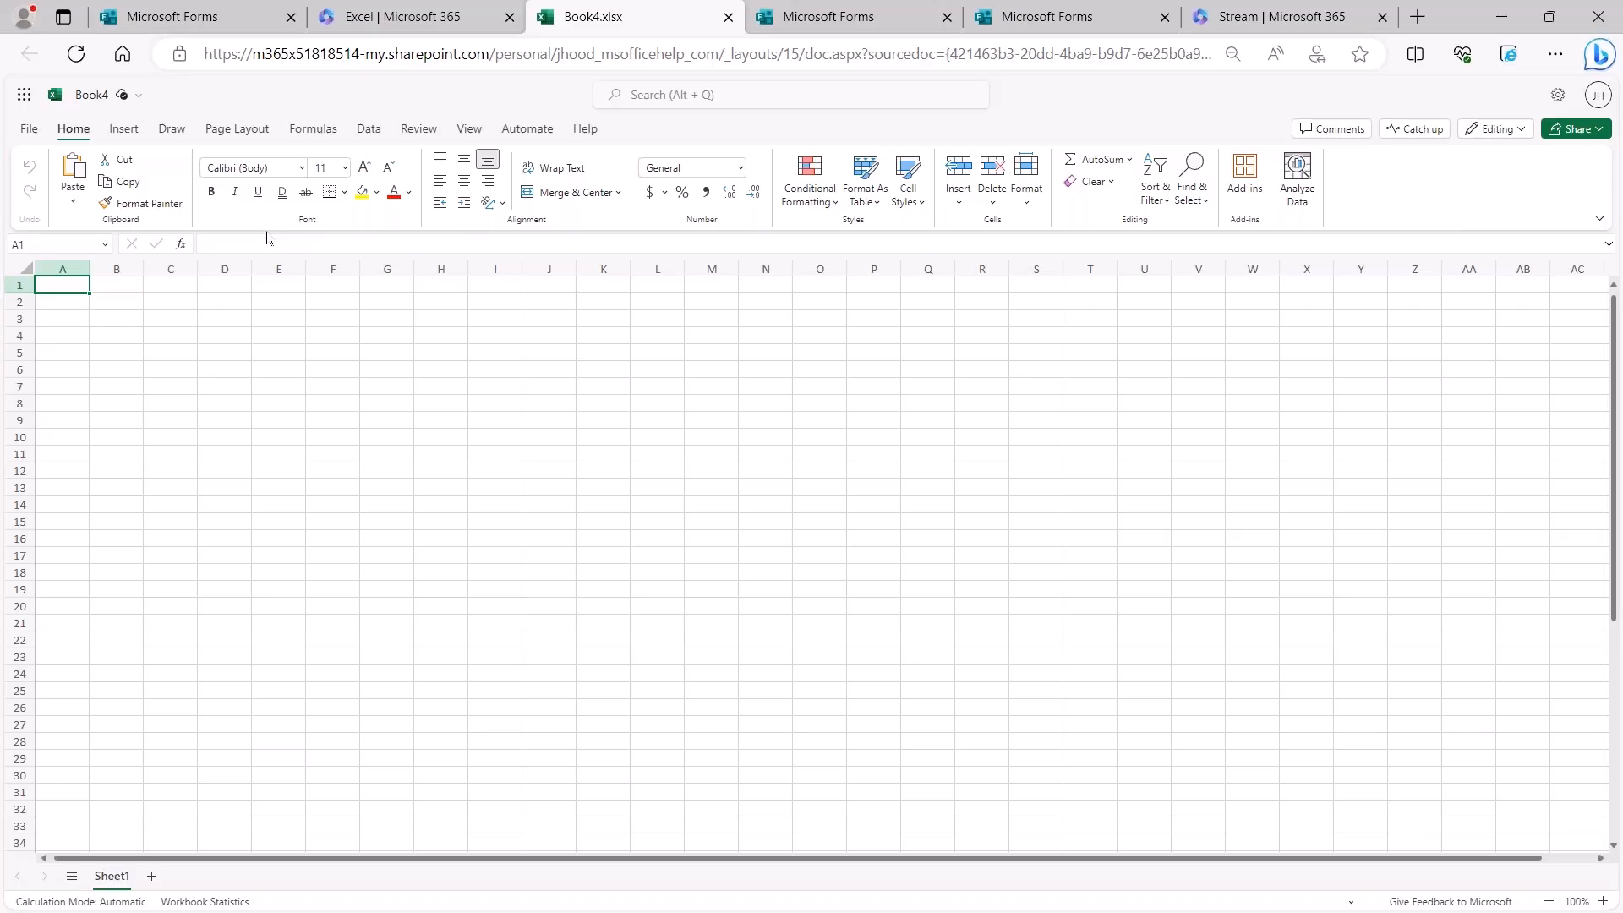
# Step: Rename the new workbook as Employee Survey
pyautogui.click(141, 134)
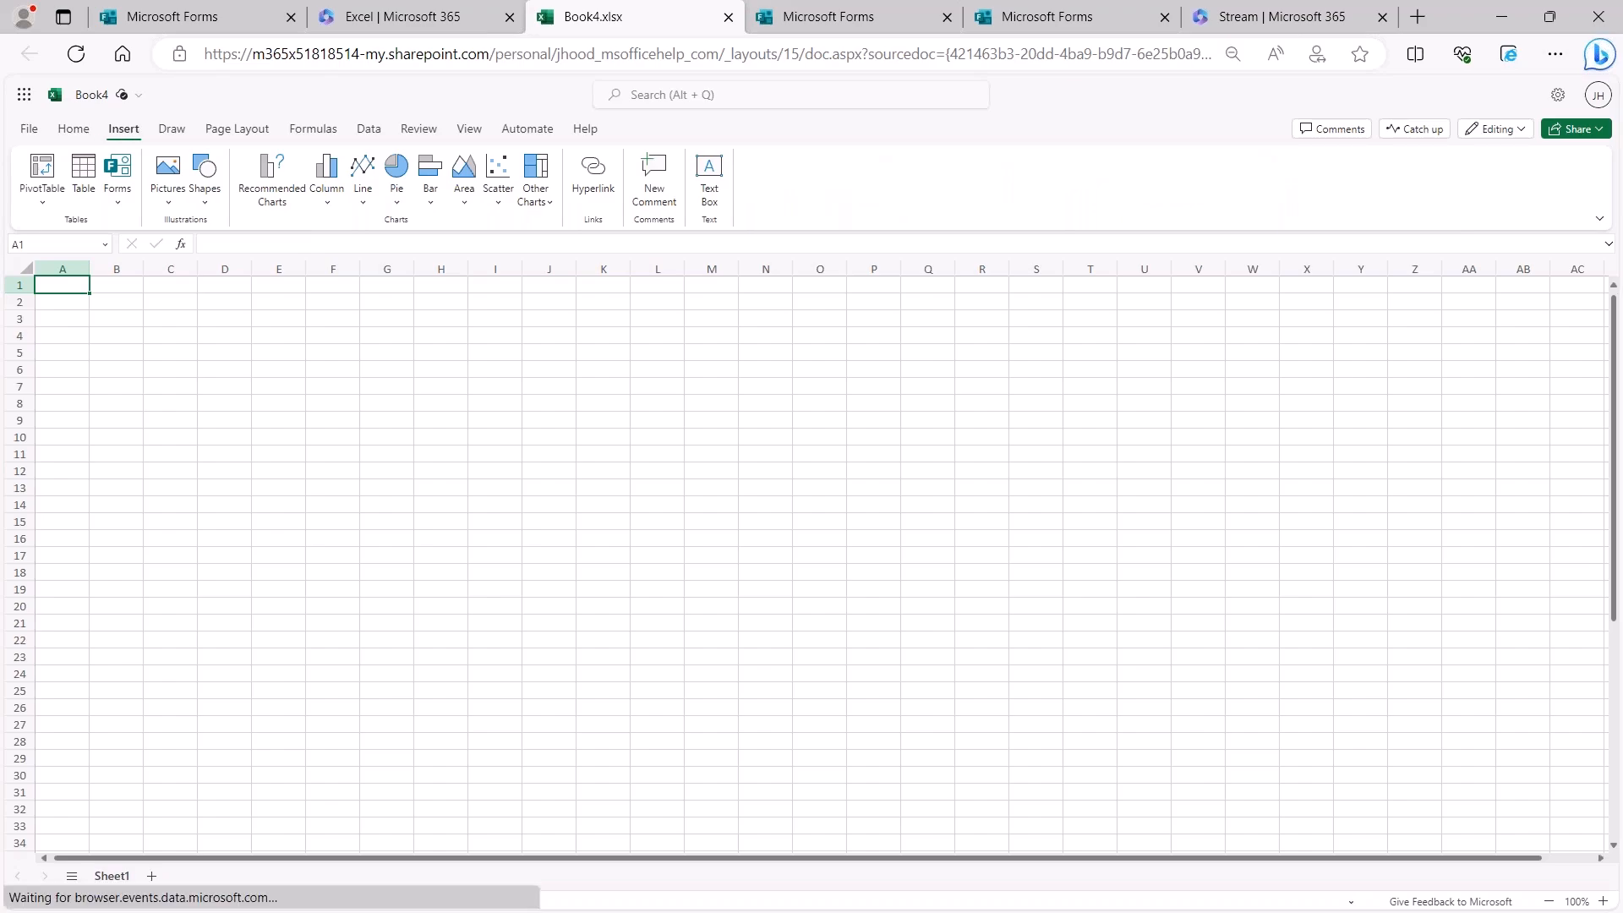
pyautogui.click(118, 94)
pyautogui.write('Employee Survey')
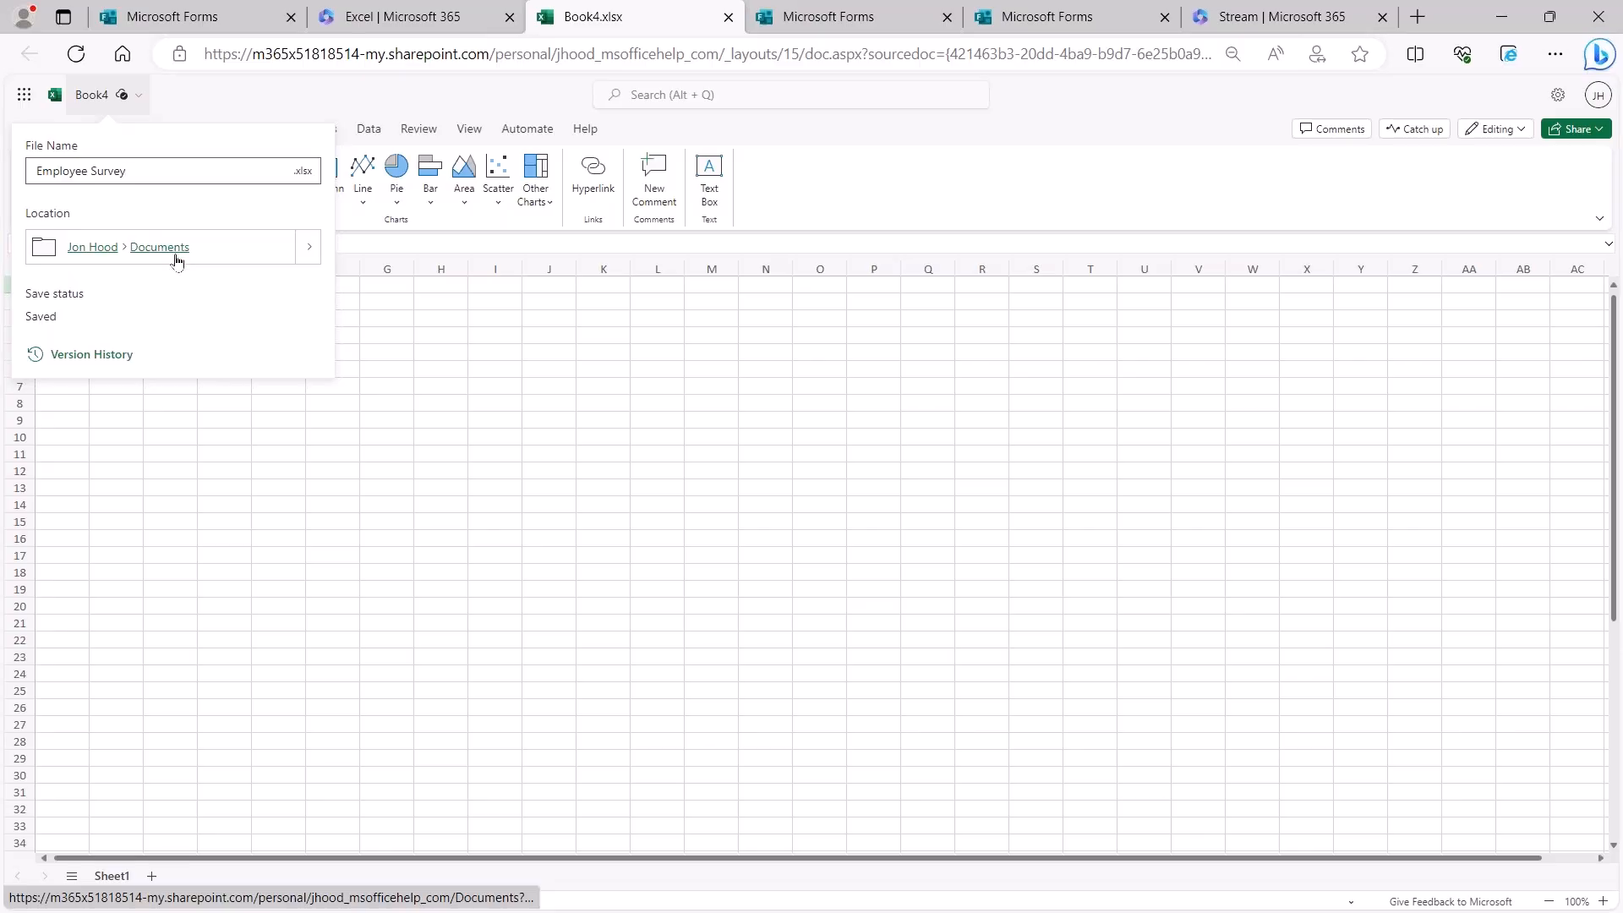
pyautogui.press('Return')
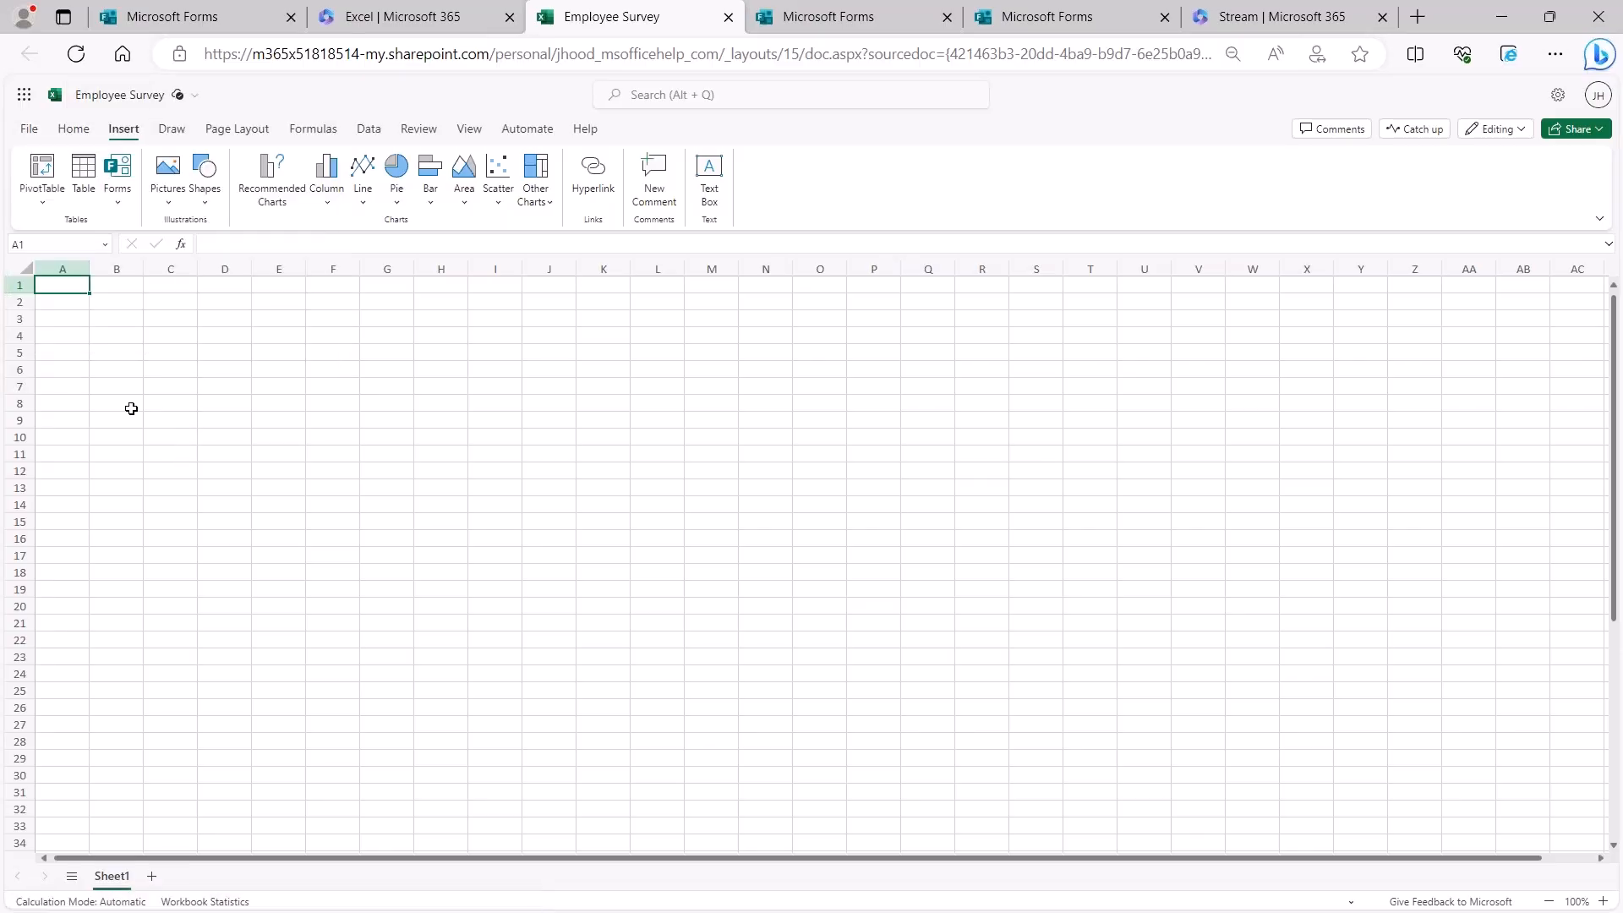
# Step: Create a new form linked to the Employee Survey workbook and add an empty two-option choice question to it
pyautogui.click(123, 196)
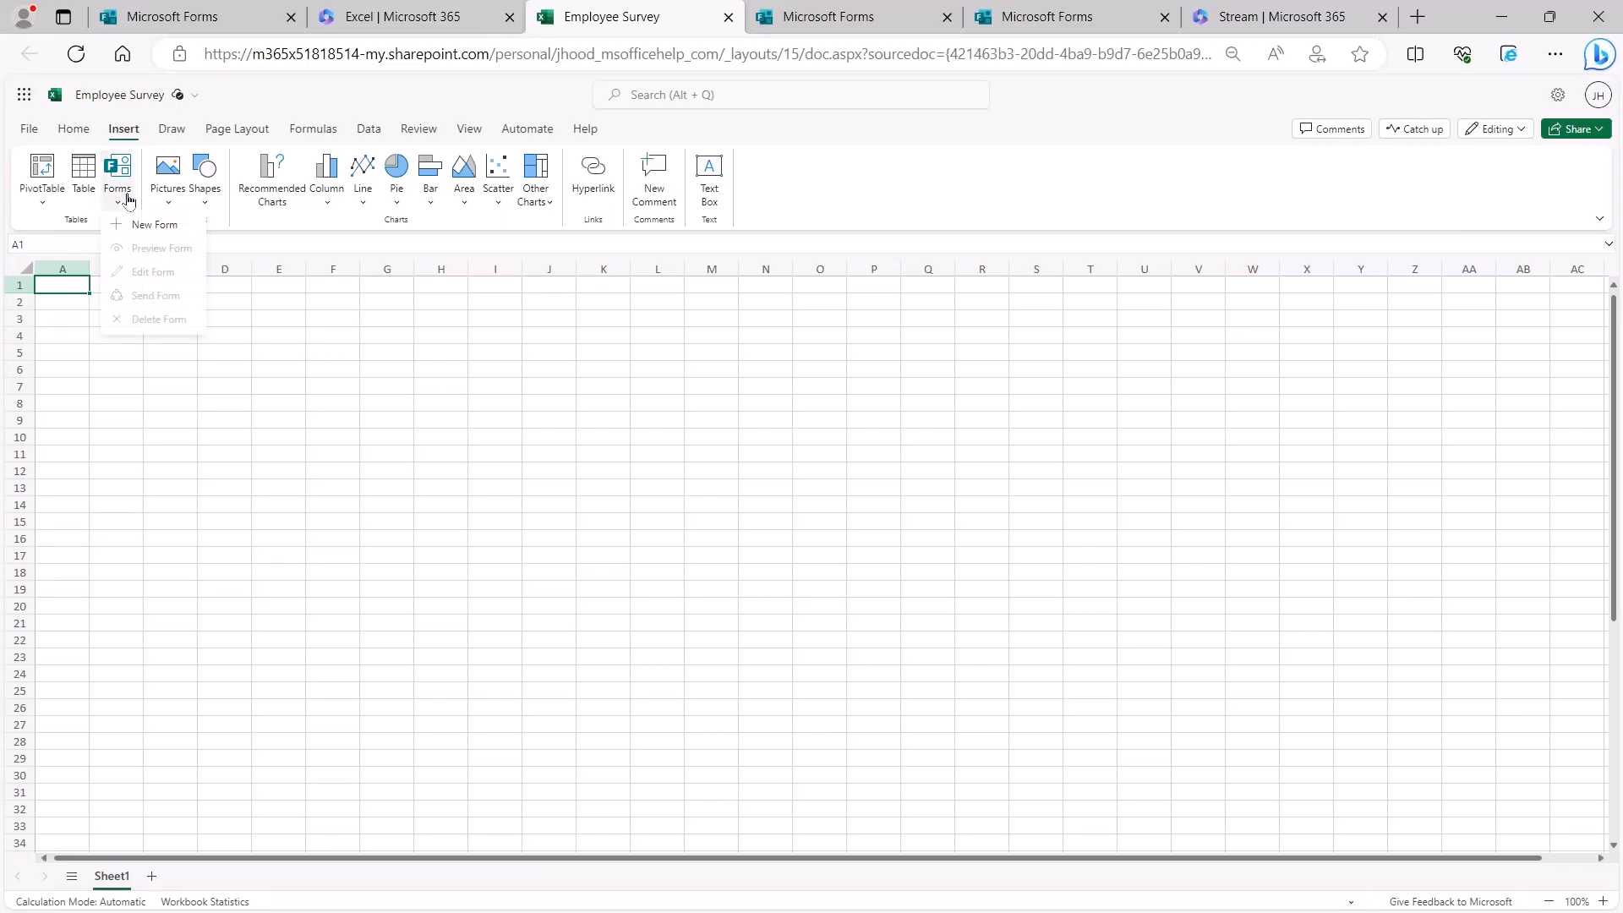
pyautogui.click(180, 226)
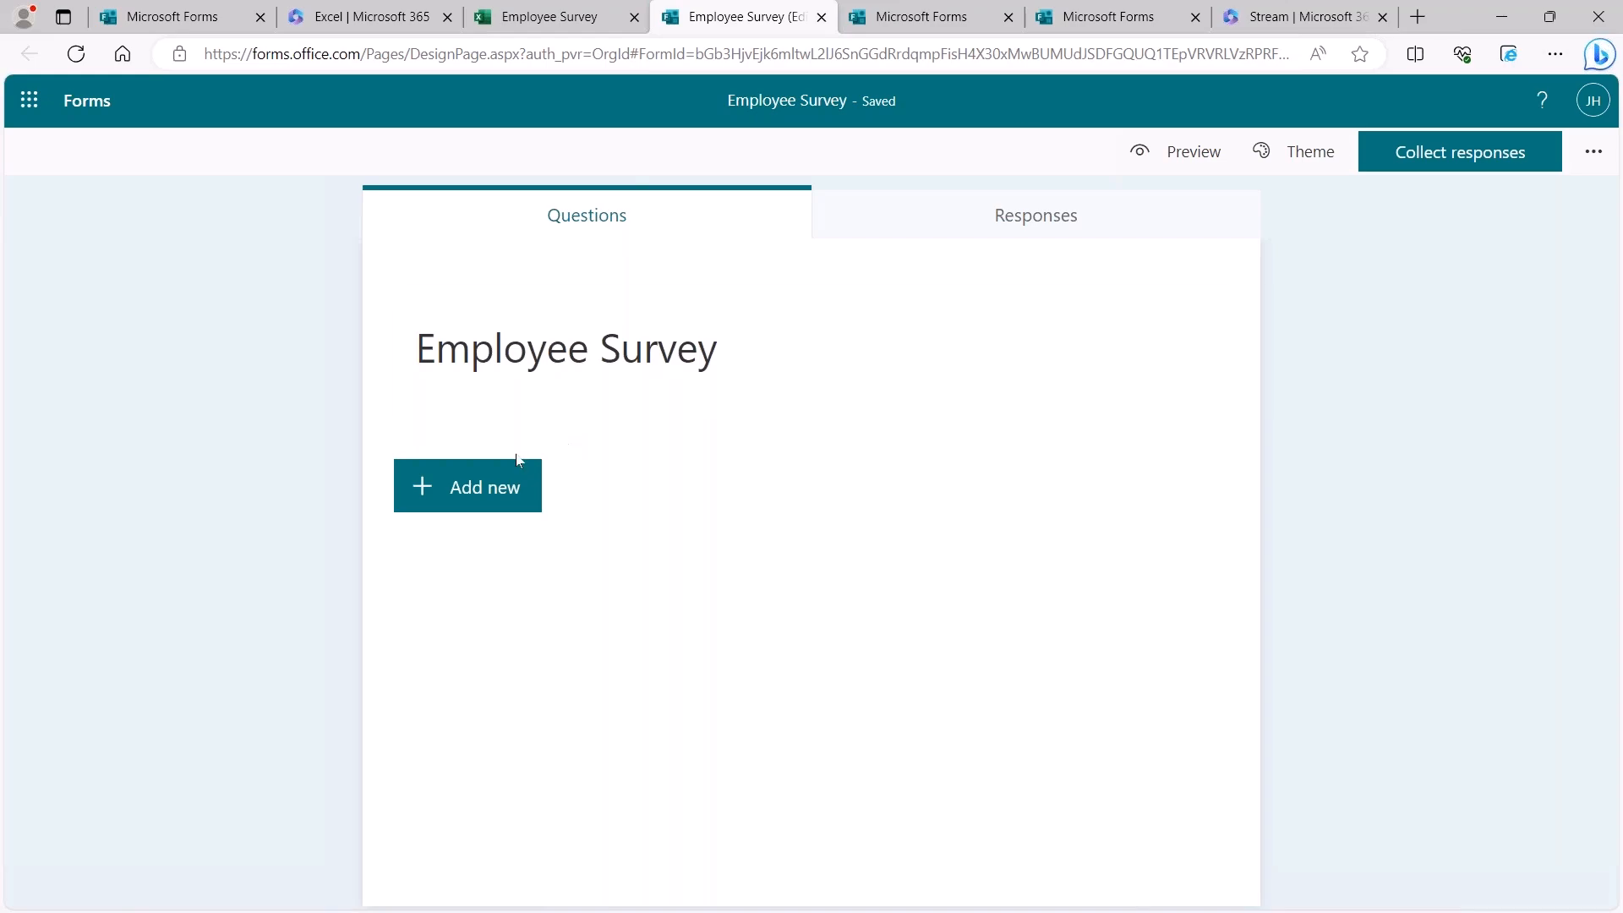
pyautogui.click(503, 484)
pyautogui.click(553, 493)
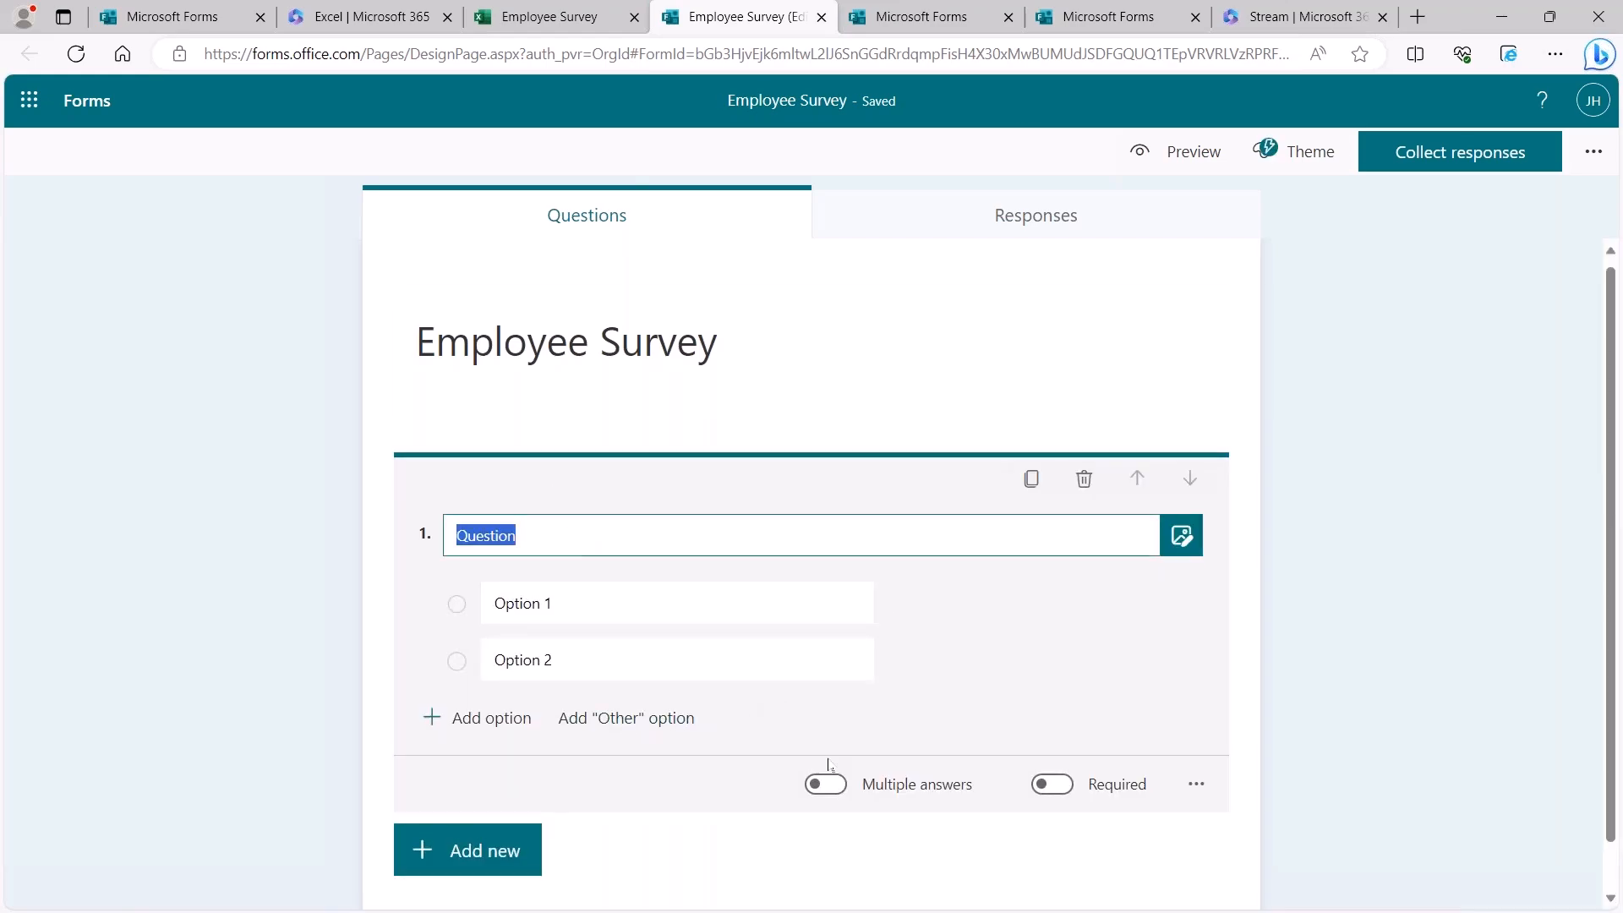
# Step: Review the choice question's additional options and media insertion choices, and close the form to return to the workbook
pyautogui.click(1196, 791)
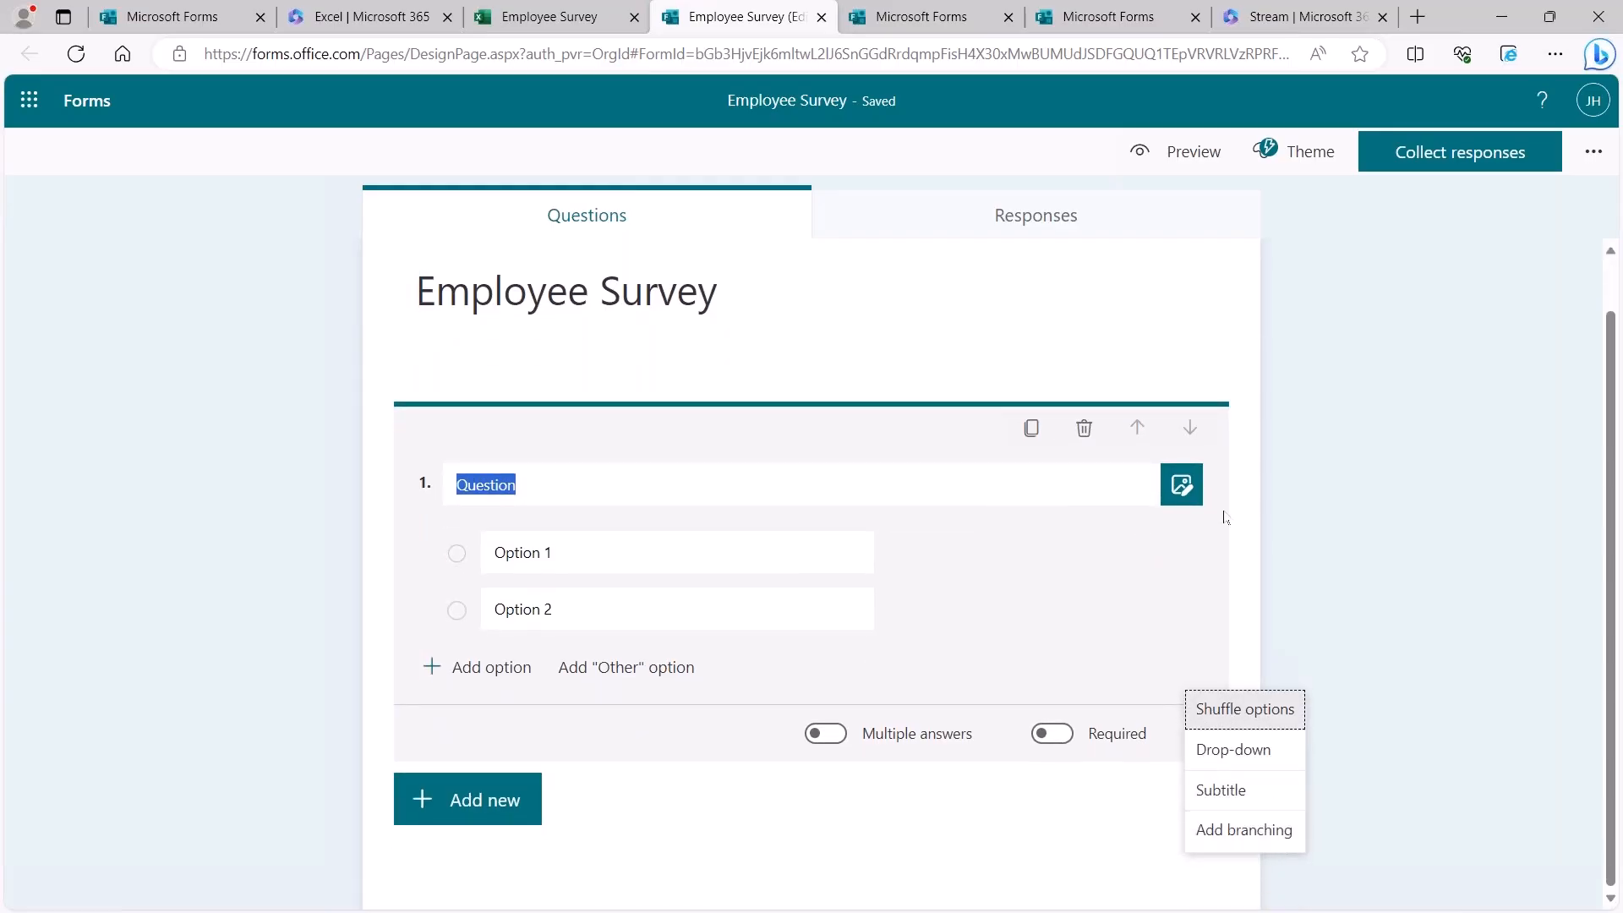
pyautogui.click(1181, 484)
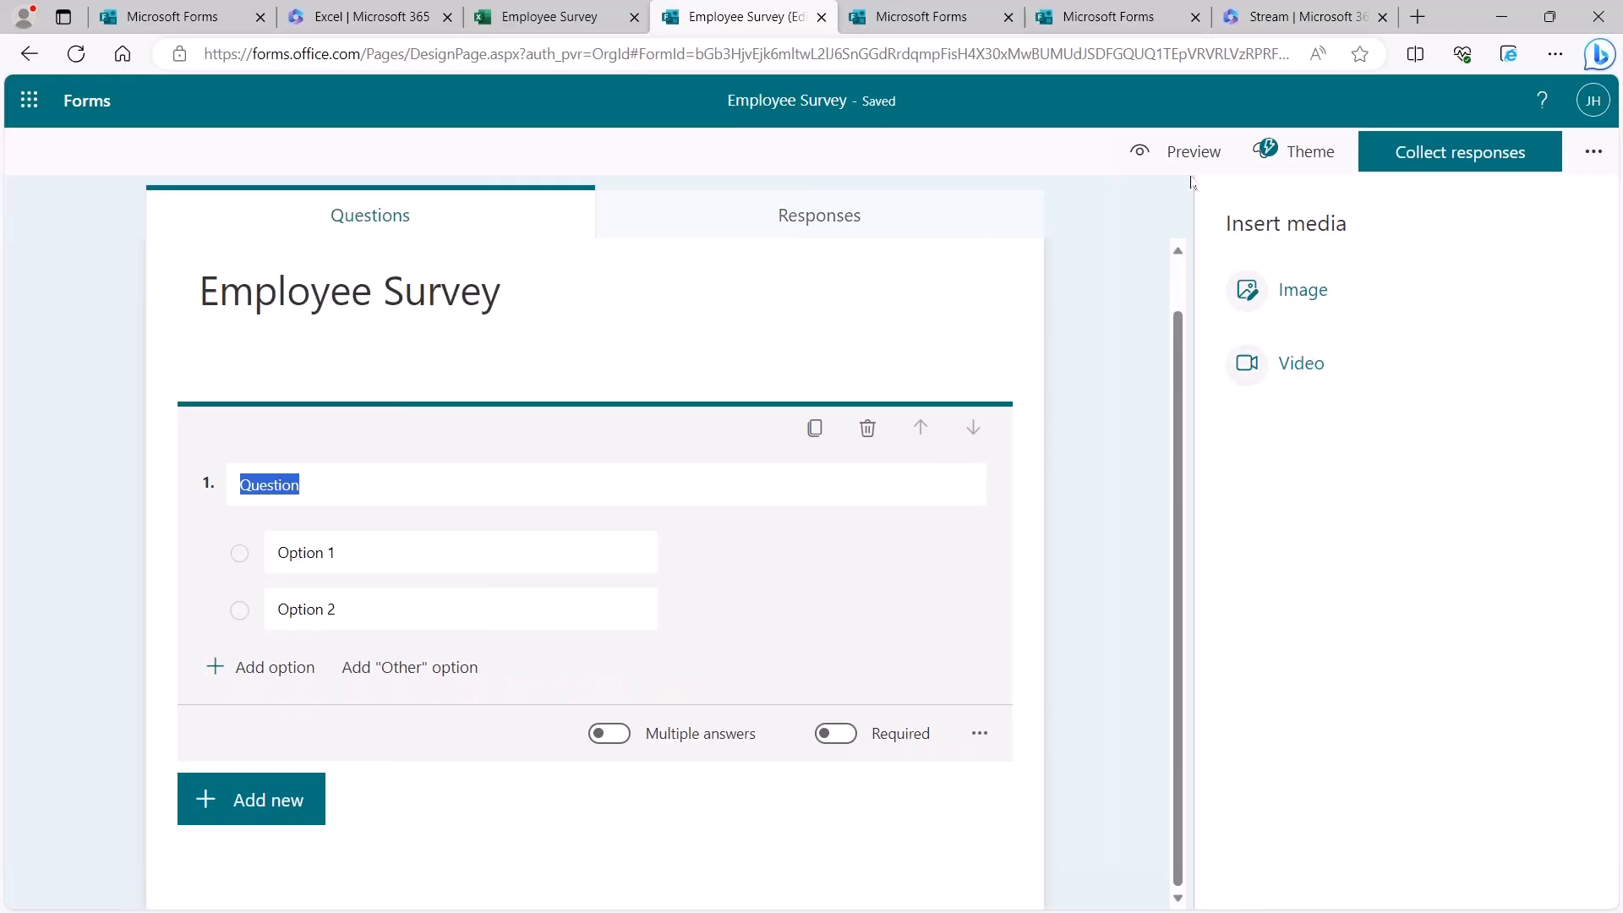
pyautogui.click(821, 18)
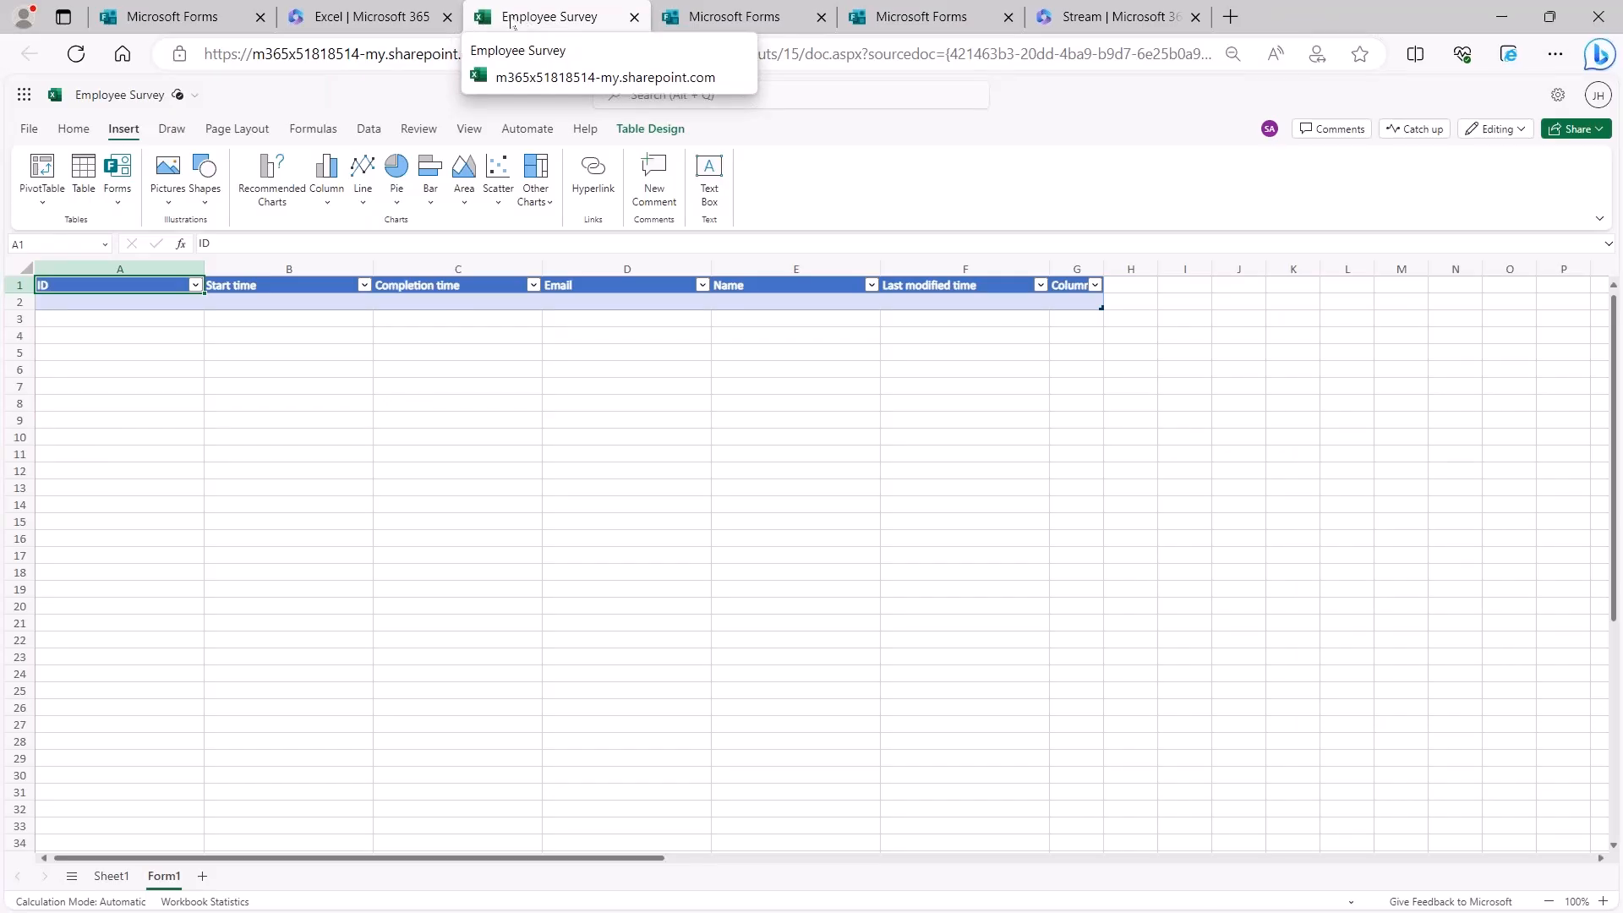
# Step: From the Excel start page, go to Microsoft 365 home and view the Form and Quiz choices for creating new content
pyautogui.click(368, 17)
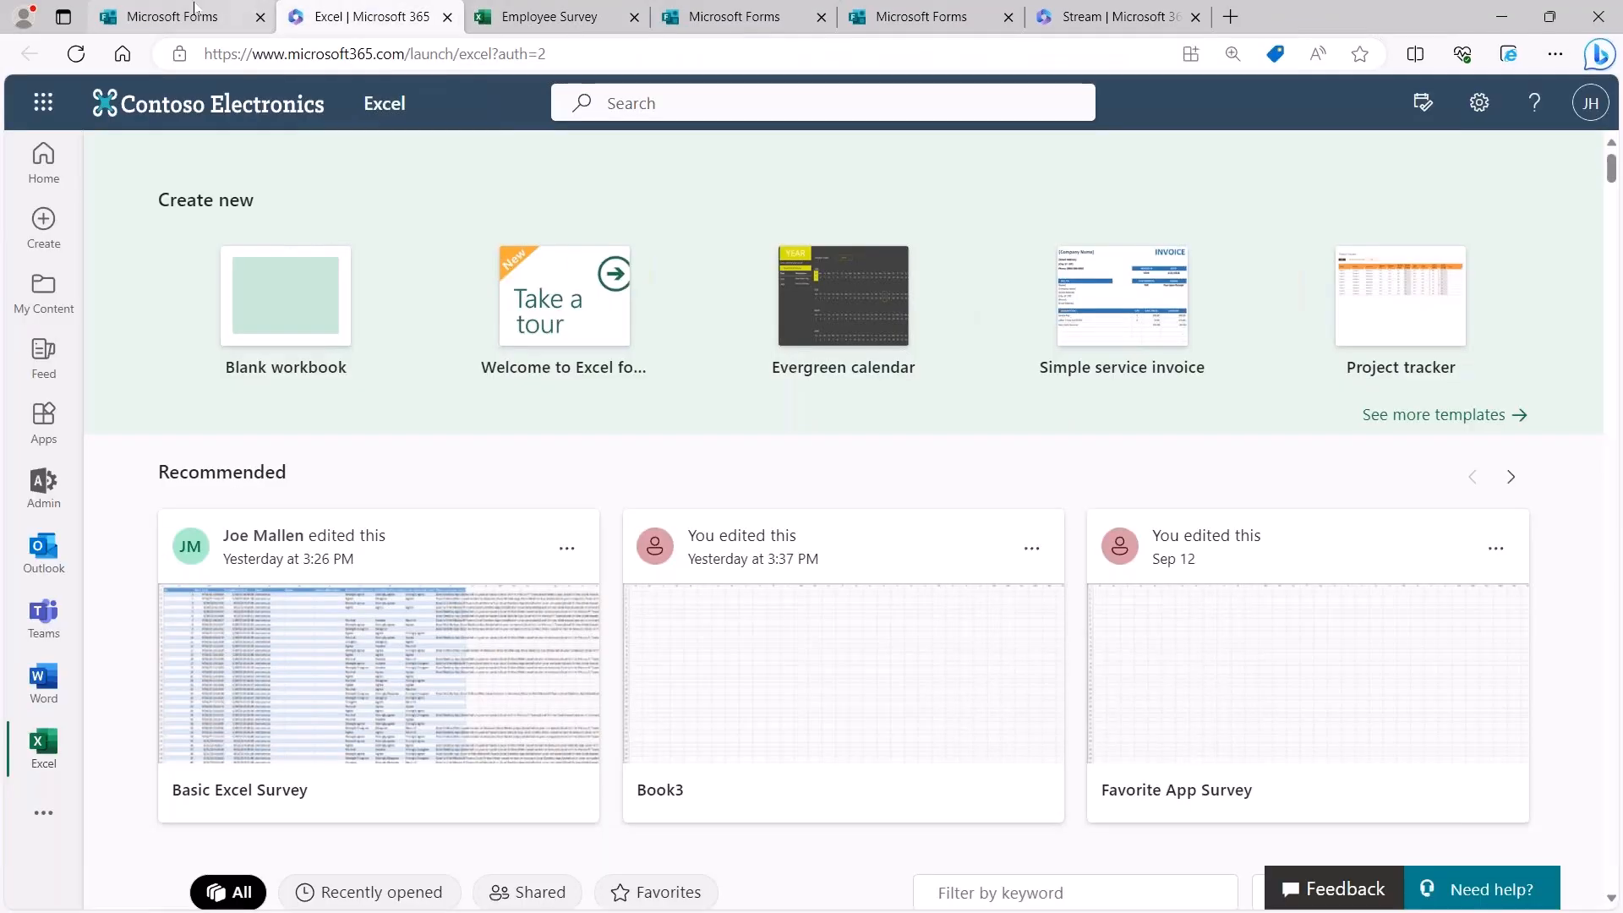
pyautogui.click(40, 103)
pyautogui.click(267, 110)
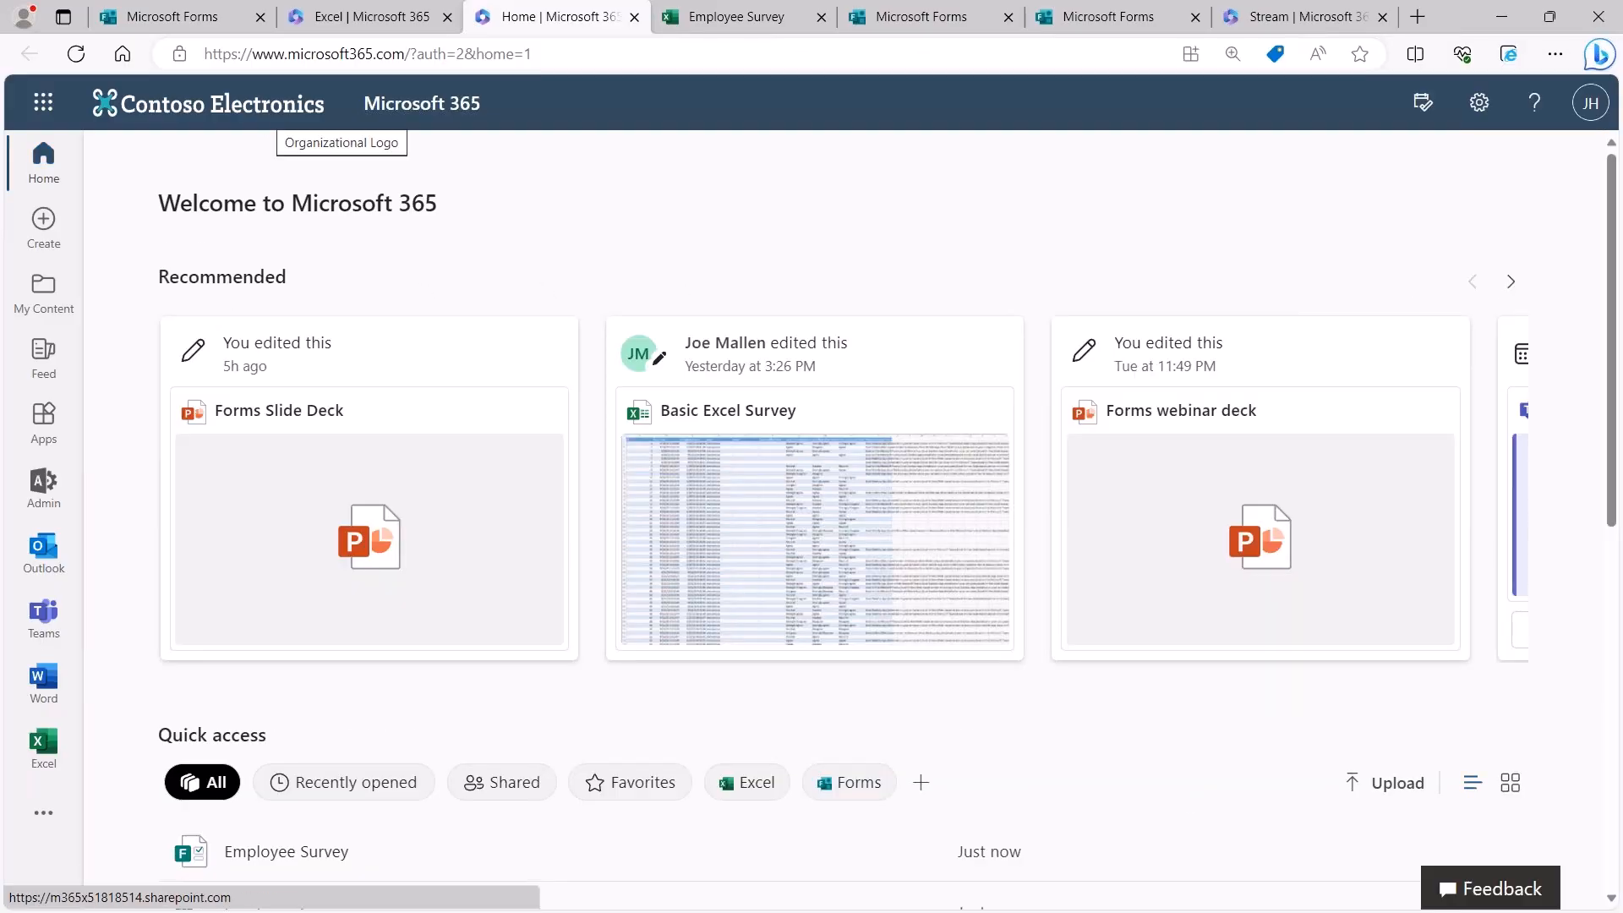
pyautogui.click(57, 242)
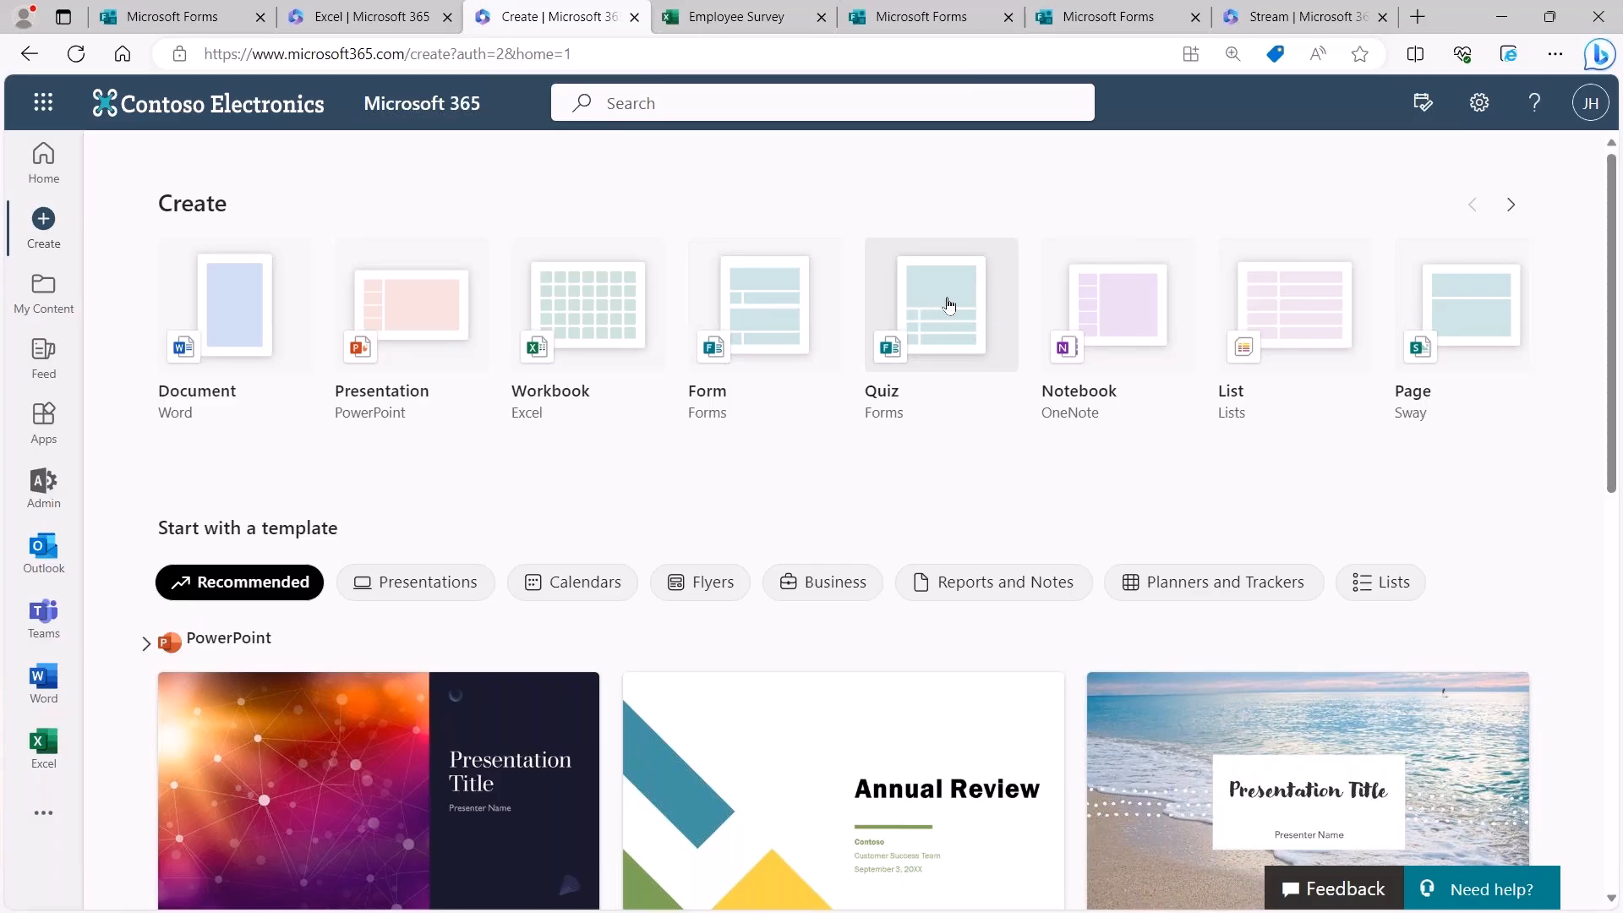
# Step: Launch SharePoint and open the Sales and Marketing site from the frequent sites
pyautogui.click(43, 103)
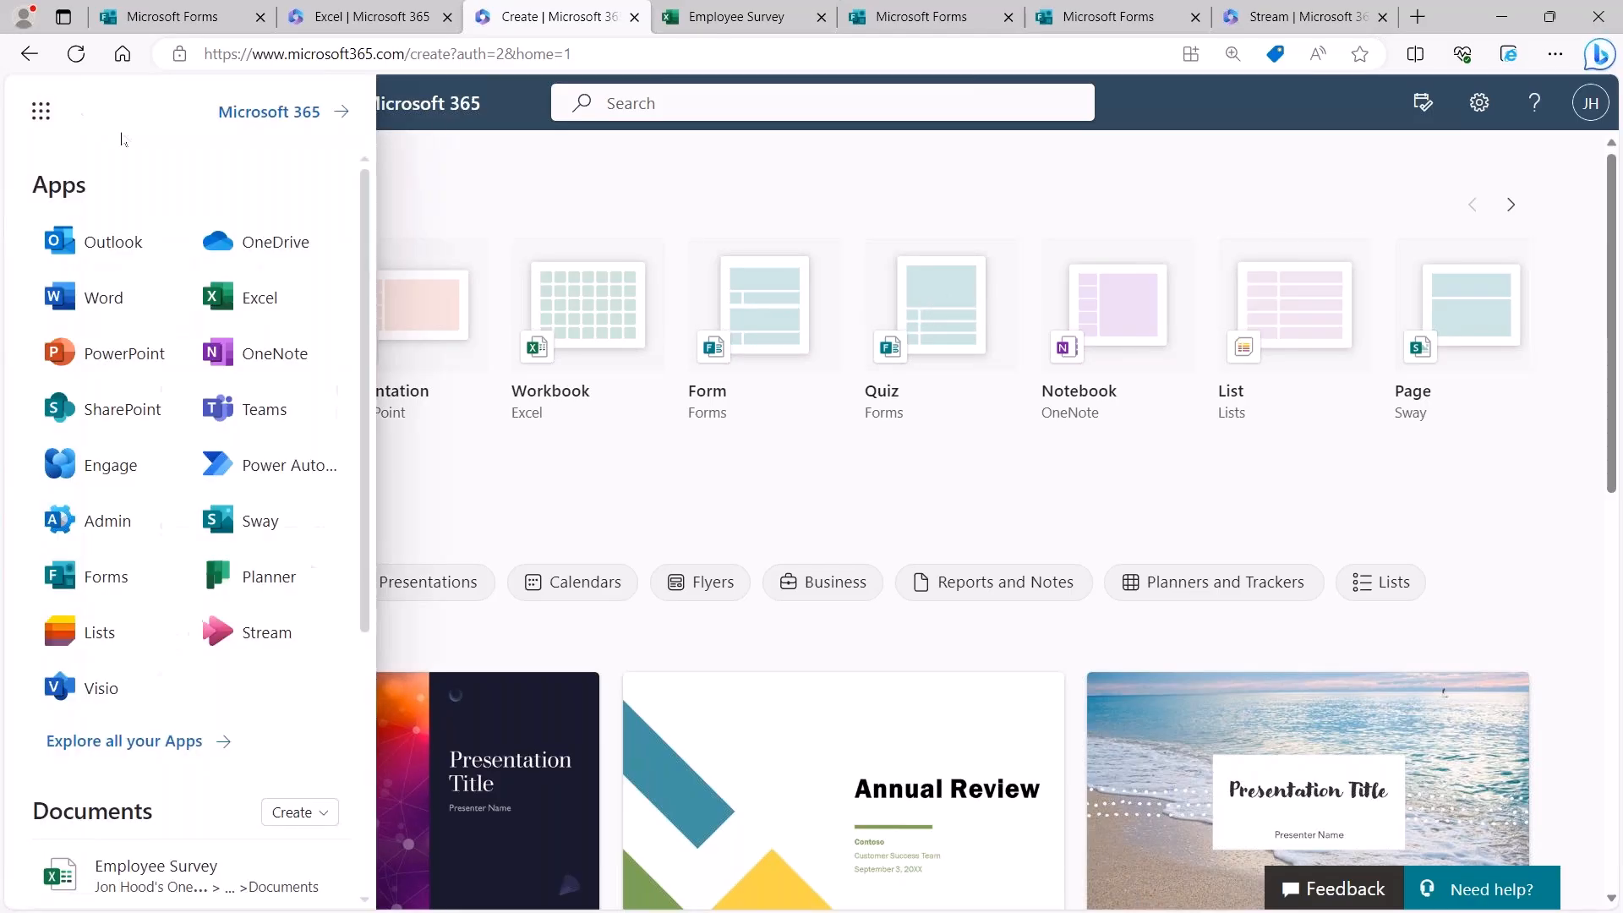
pyautogui.click(135, 412)
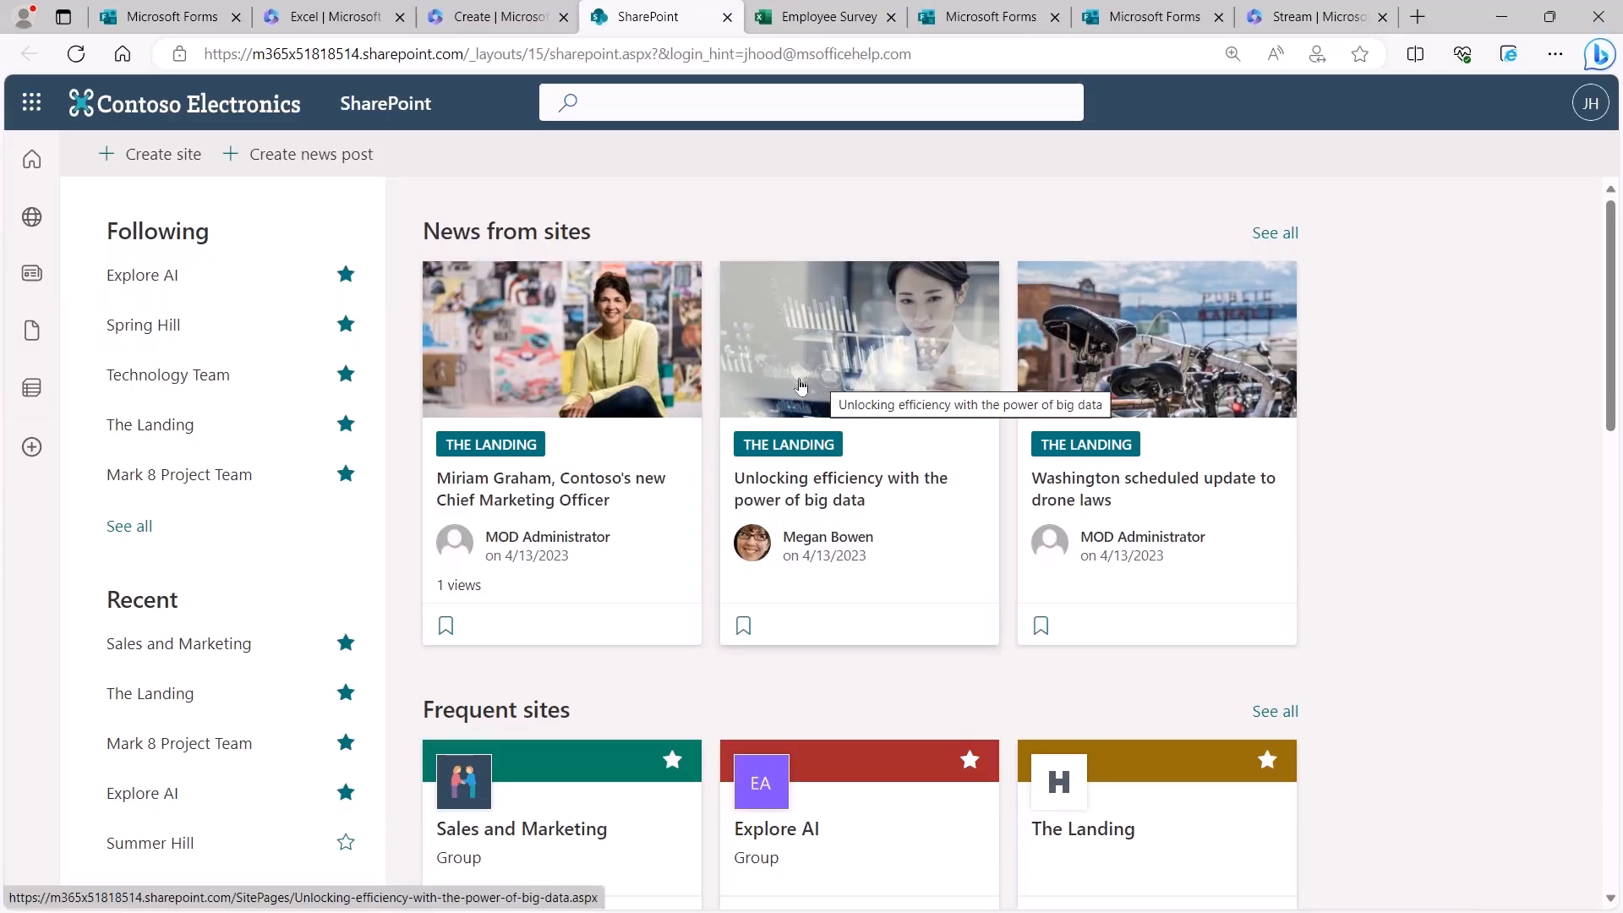
pyautogui.scroll(-1, 788, 391)
pyautogui.scroll(-2, 815, 382)
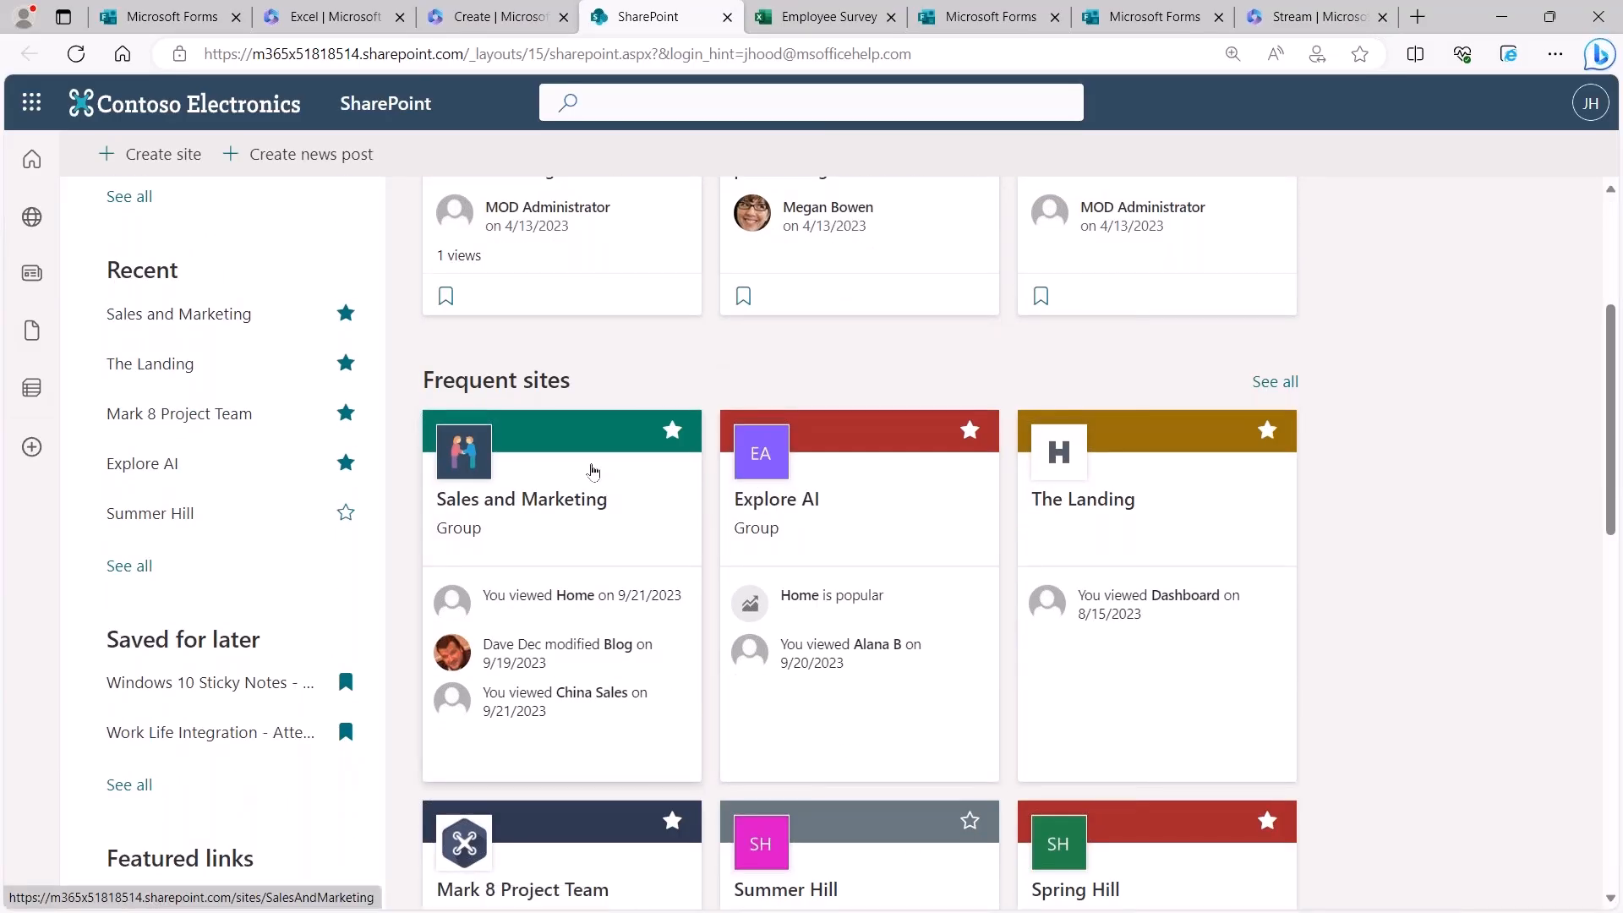
pyautogui.click(590, 457)
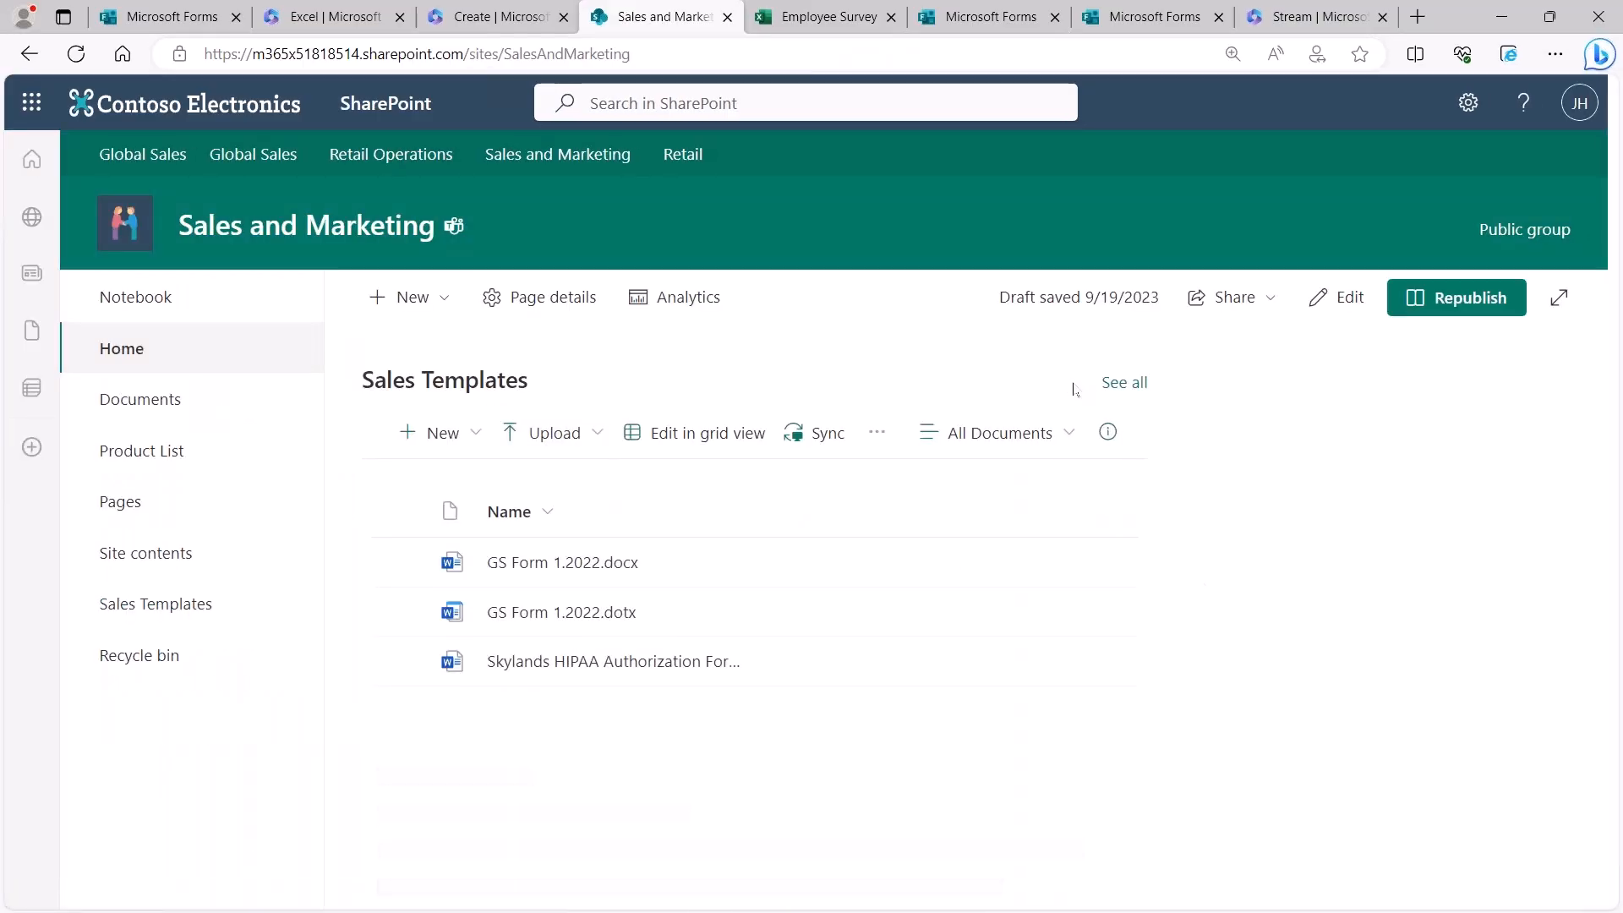
# Step: Review the new-item choices on the site's home page and in its Documents library, including Forms for Excel
pyautogui.click(448, 297)
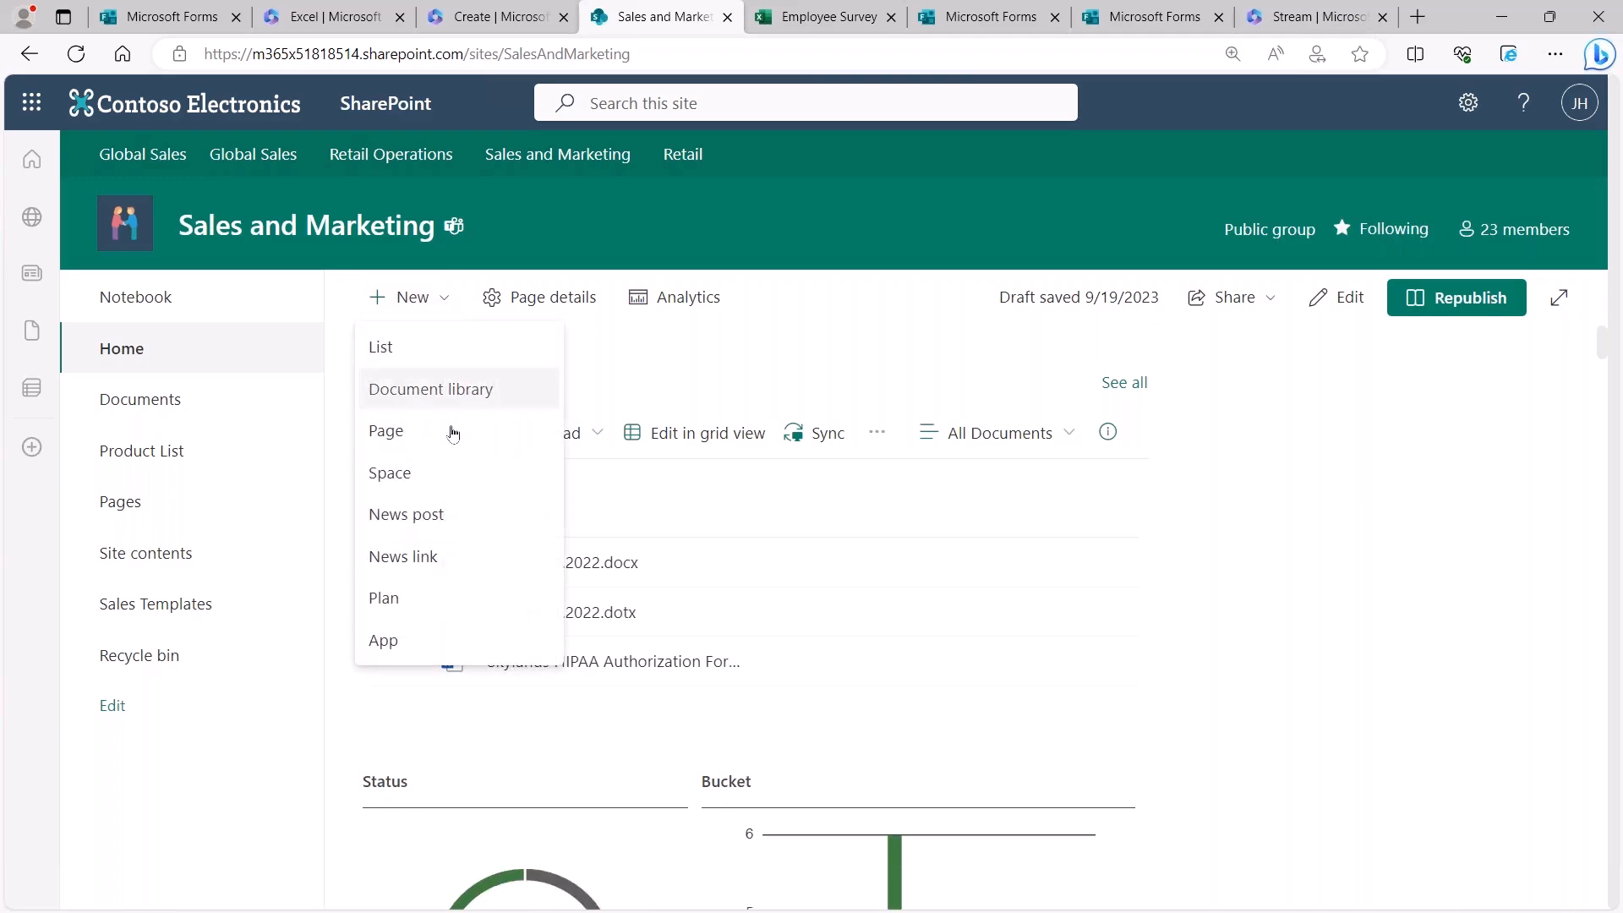
pyautogui.click(92, 418)
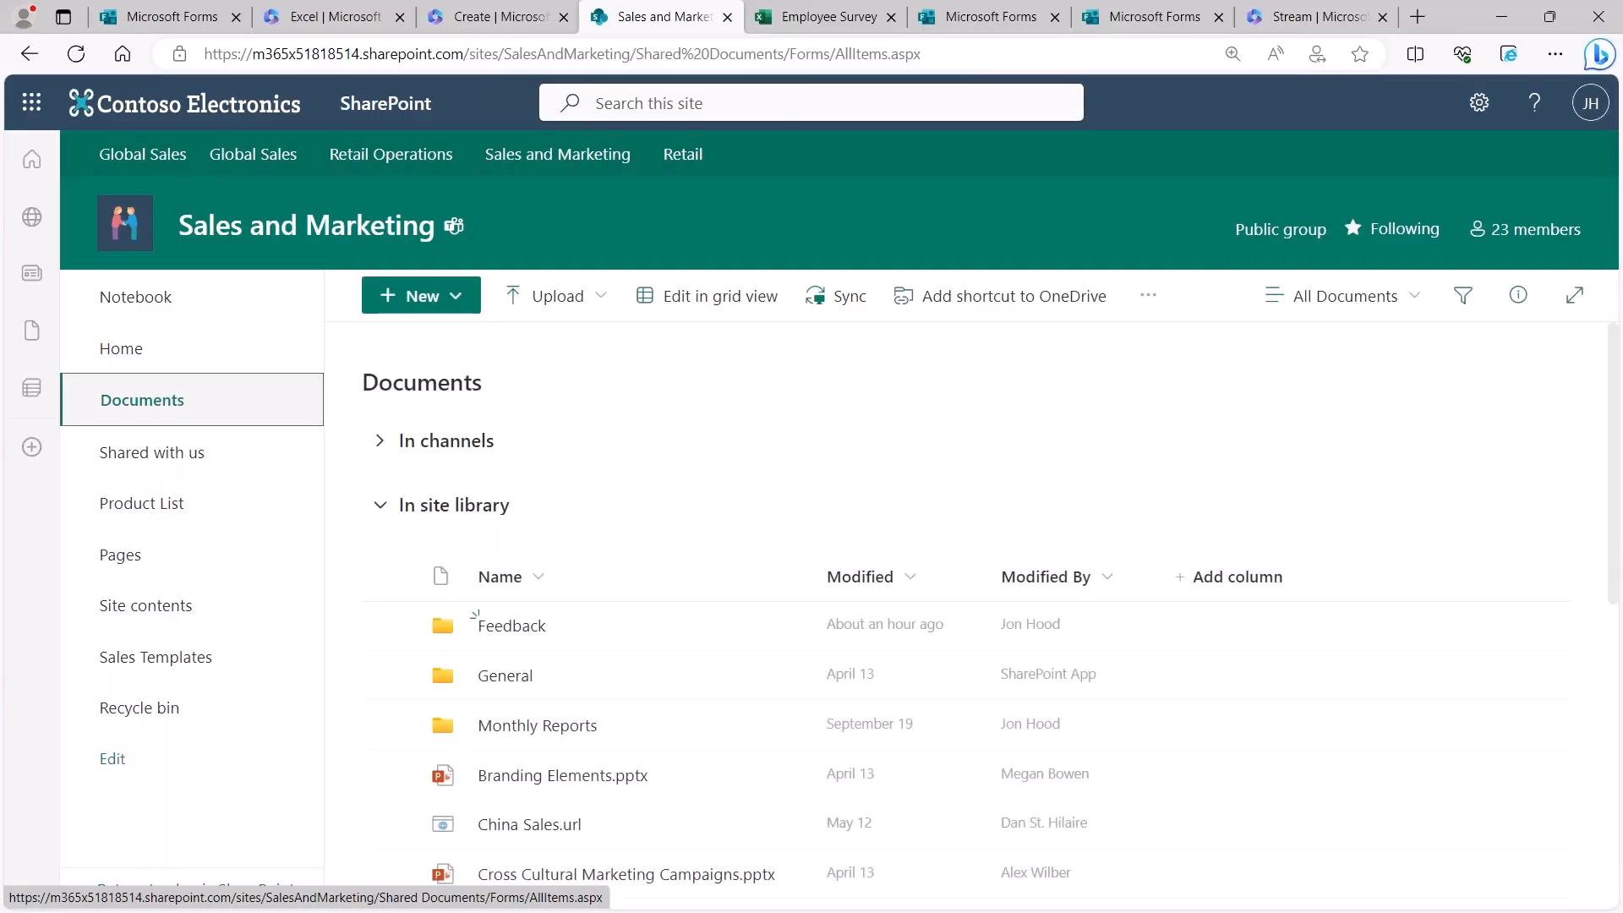
pyautogui.click(461, 298)
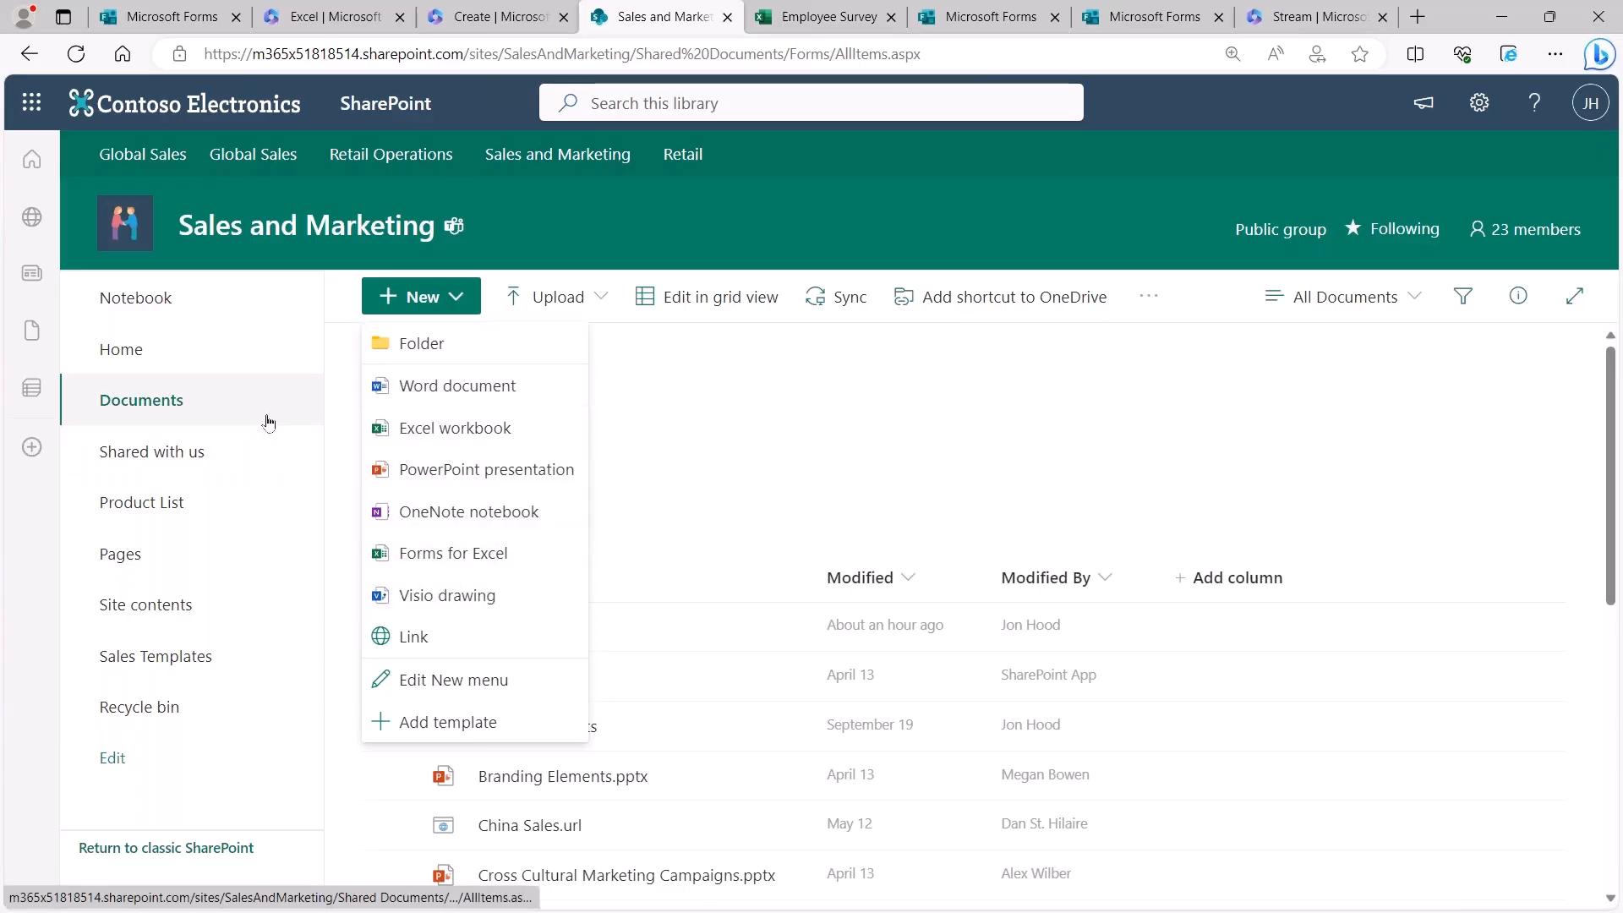
# Step: View the site's group membership, close it, and open the Product List
pyautogui.click(1561, 240)
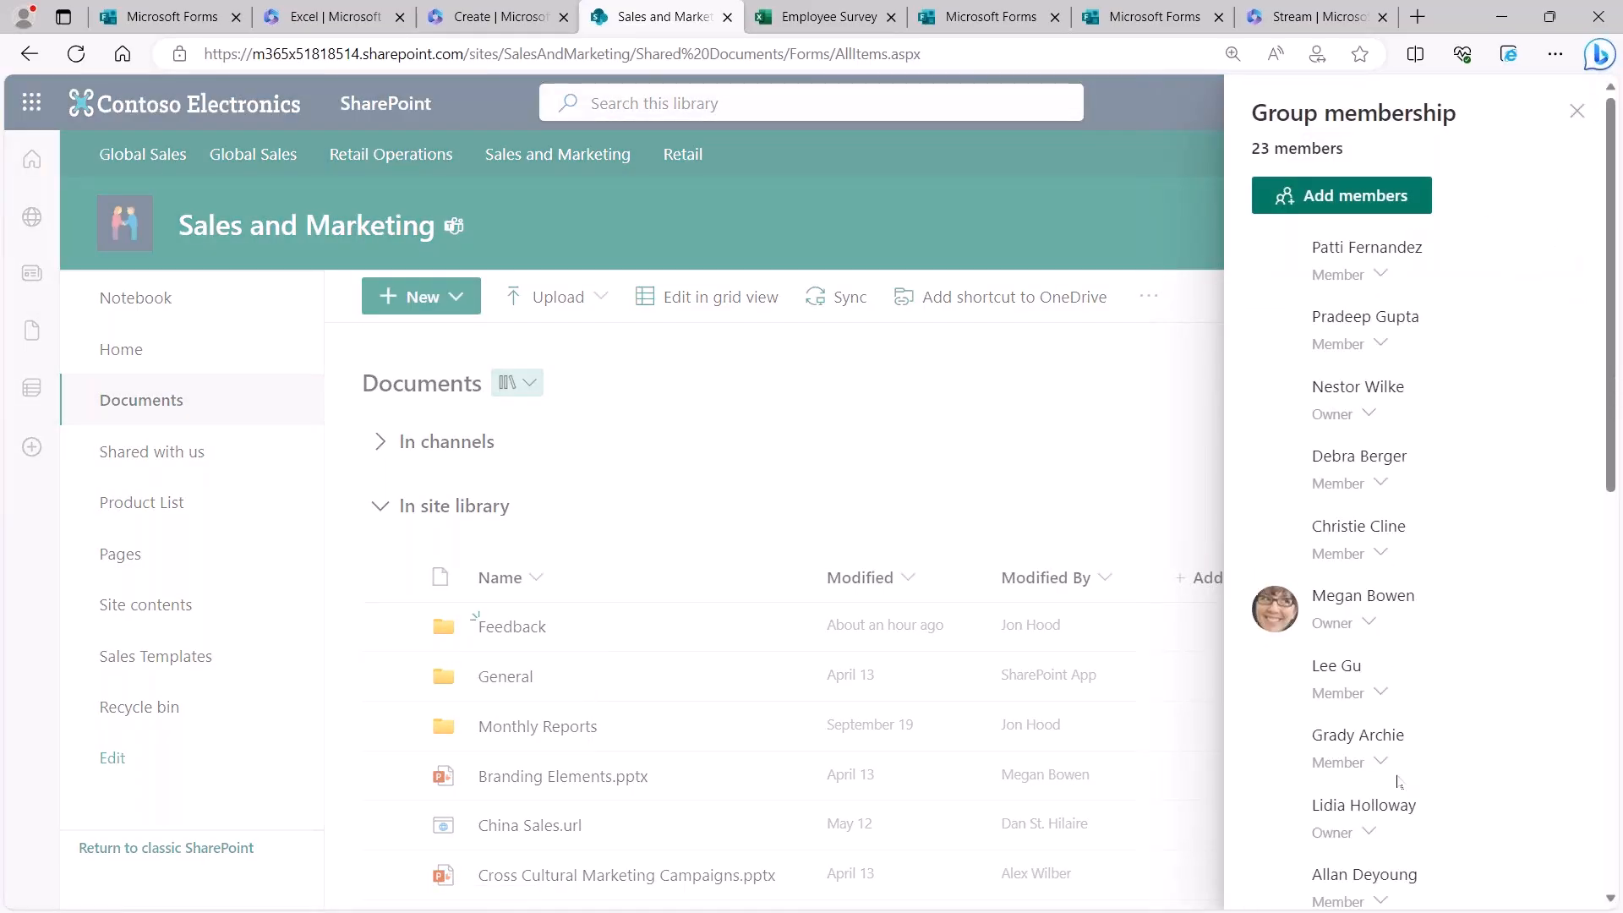
pyautogui.click(1576, 112)
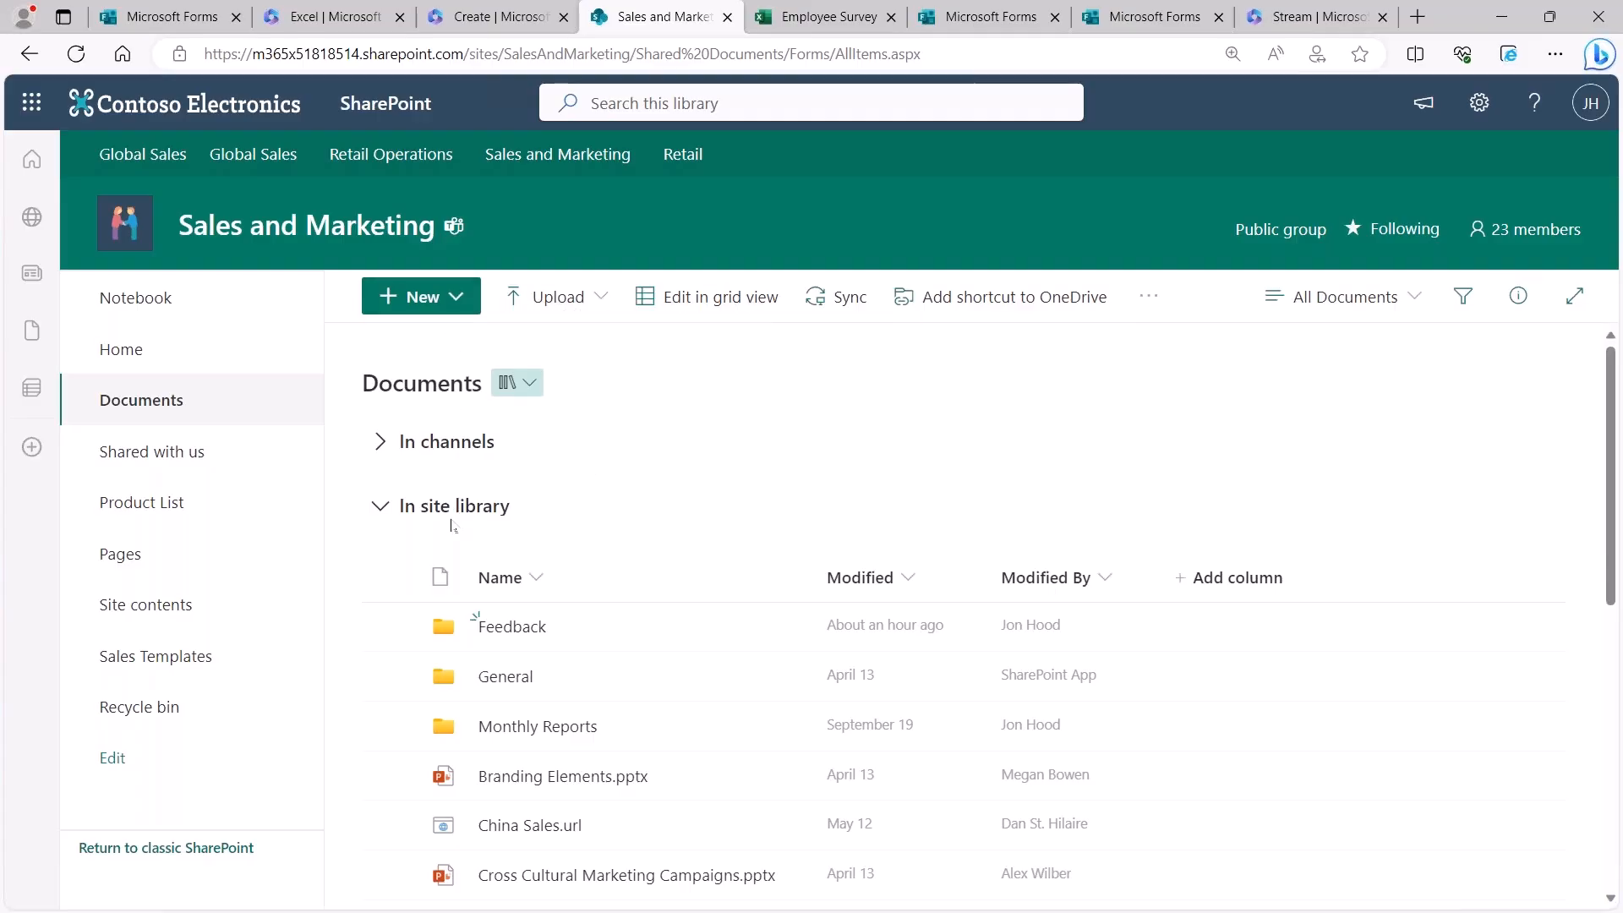
pyautogui.click(169, 507)
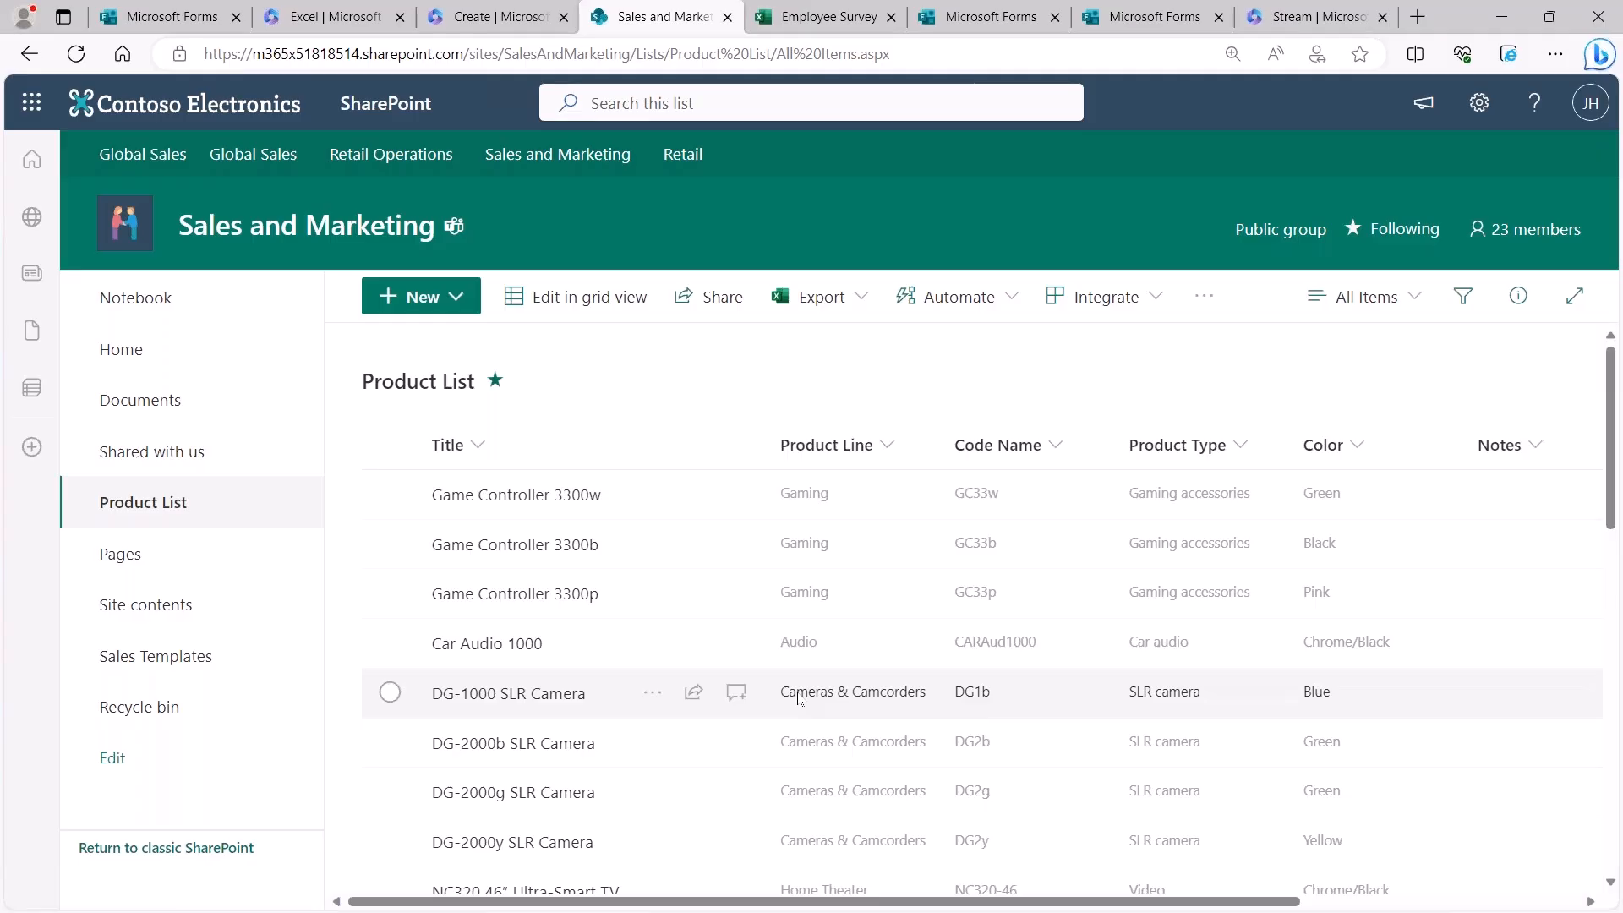
# Step: Return to the Sales and Marketing home page and open it for editing
pyautogui.click(144, 364)
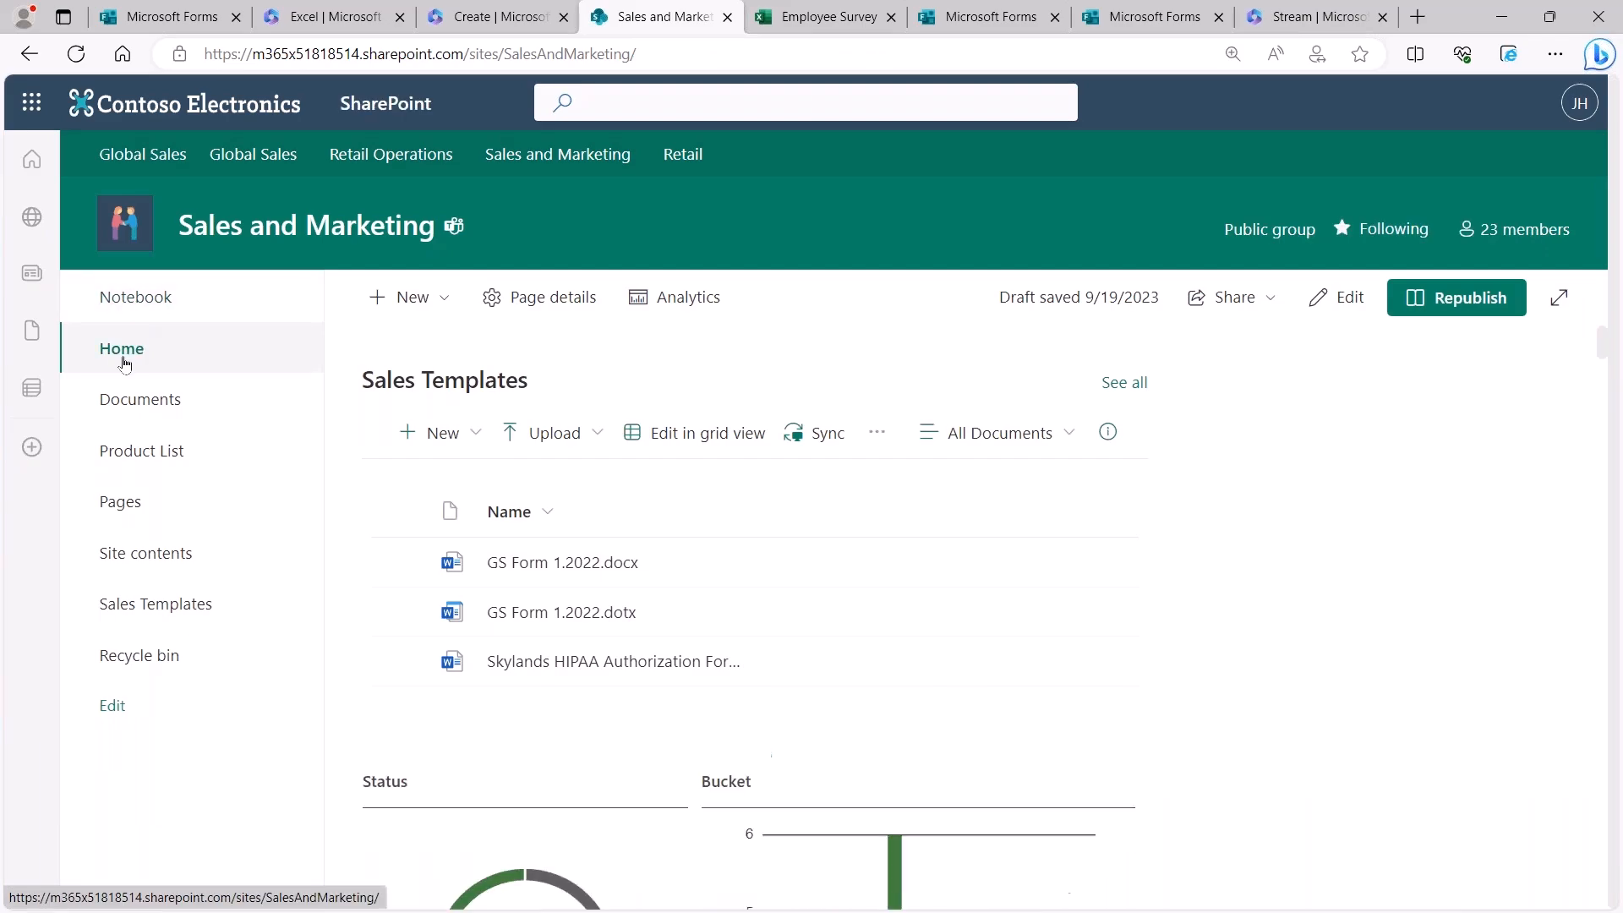
pyautogui.click(123, 359)
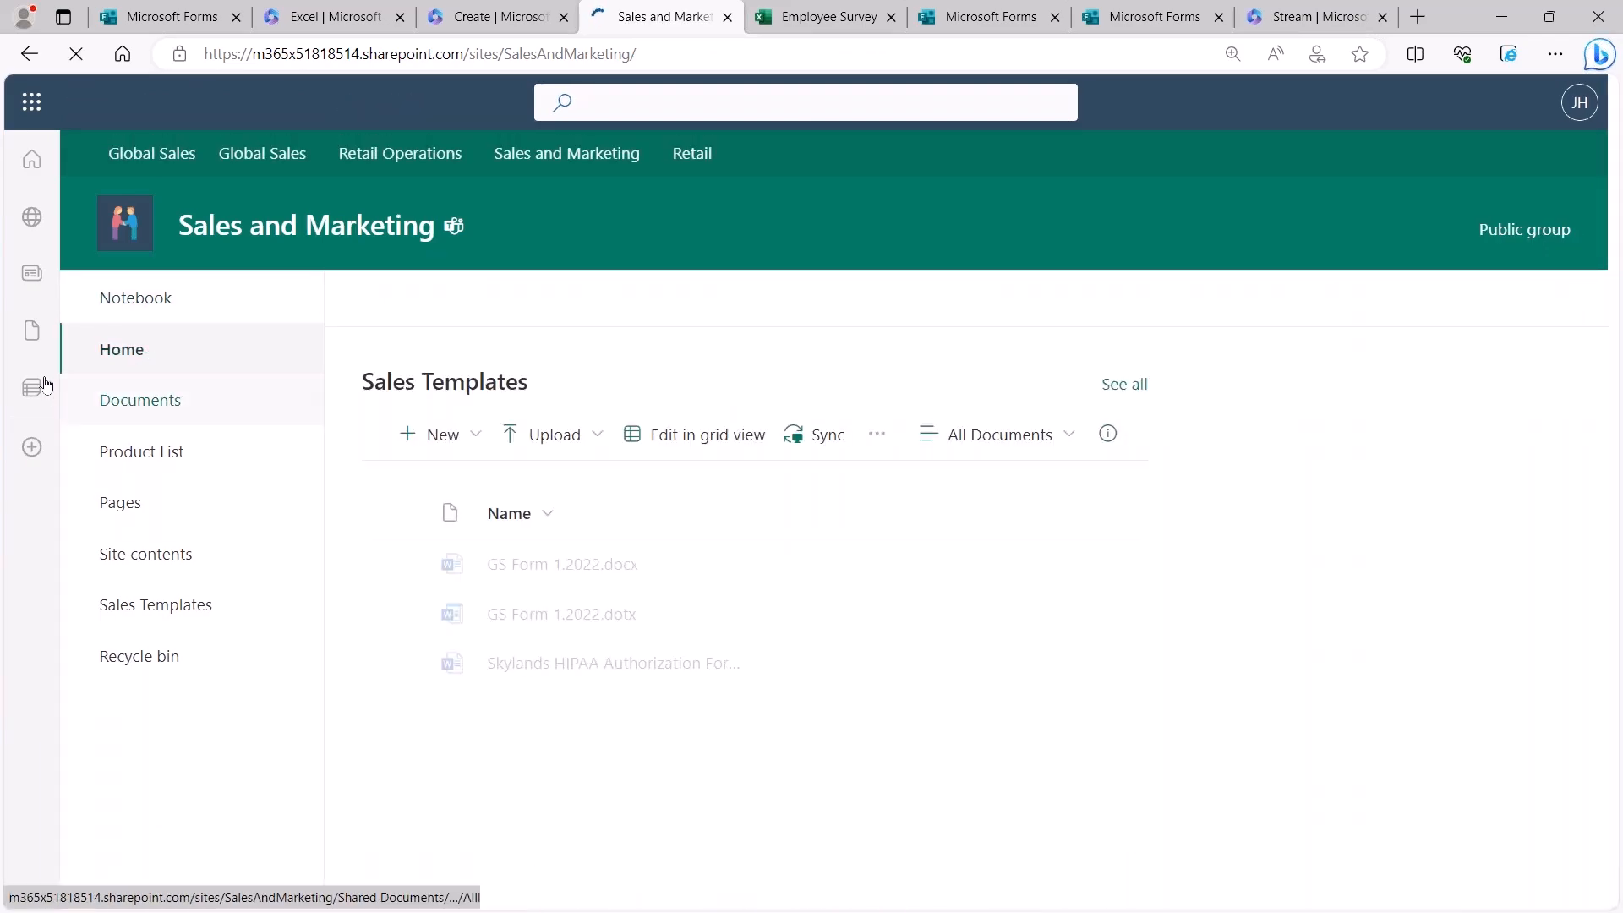
pyautogui.click(1308, 299)
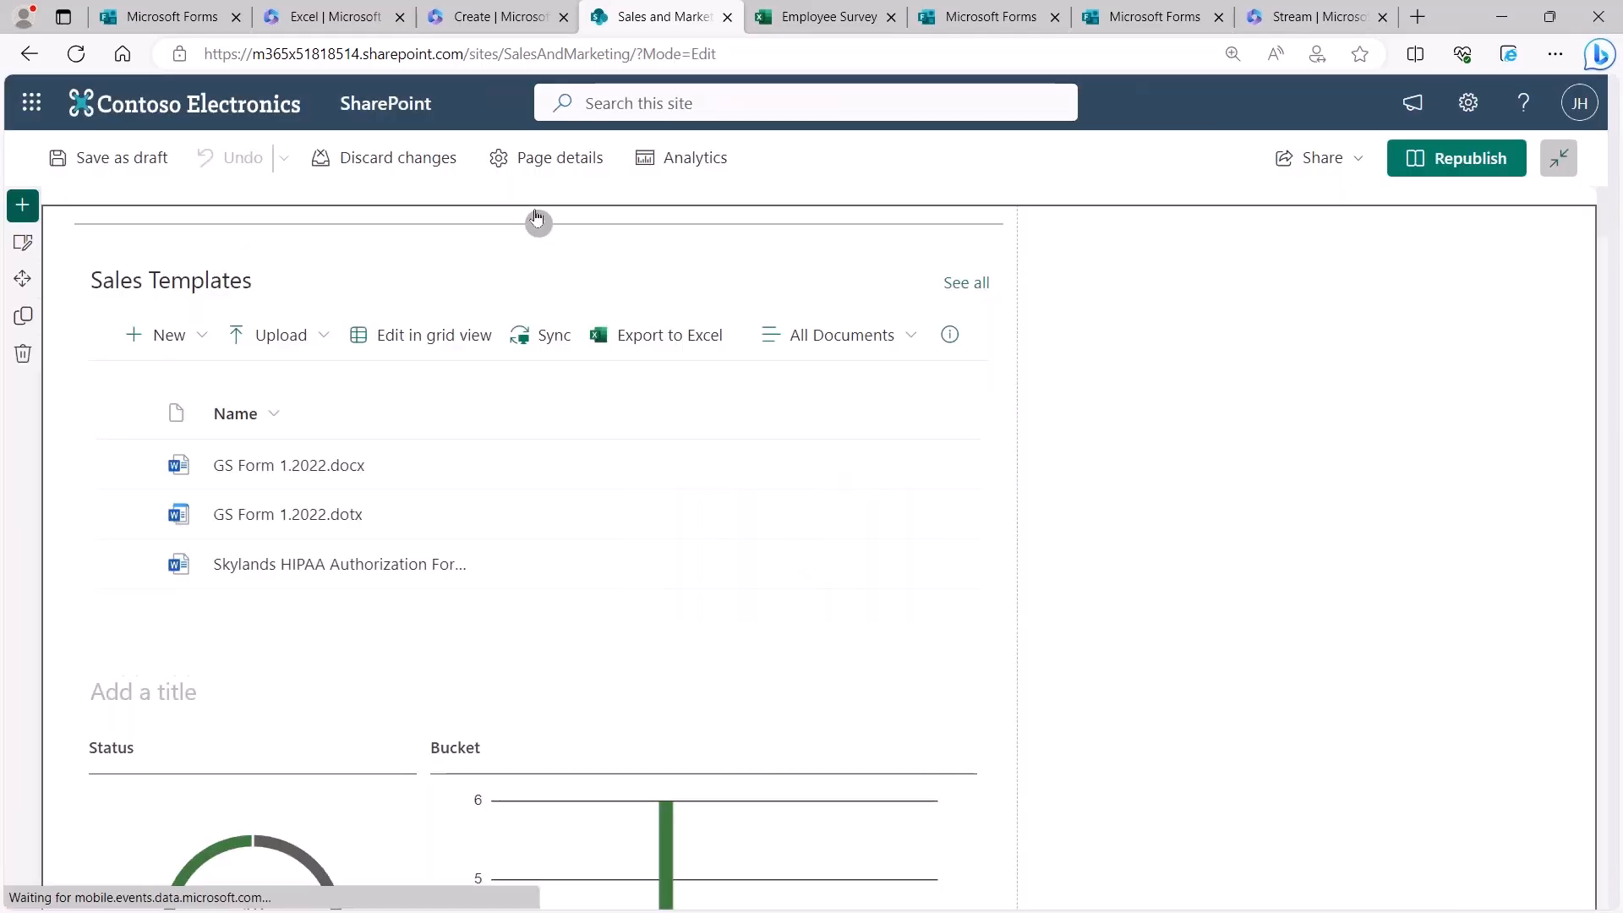
# Step: Add a Microsoft Forms web part above Sales Templates and open its settings for adding an existing form
pyautogui.click(532, 222)
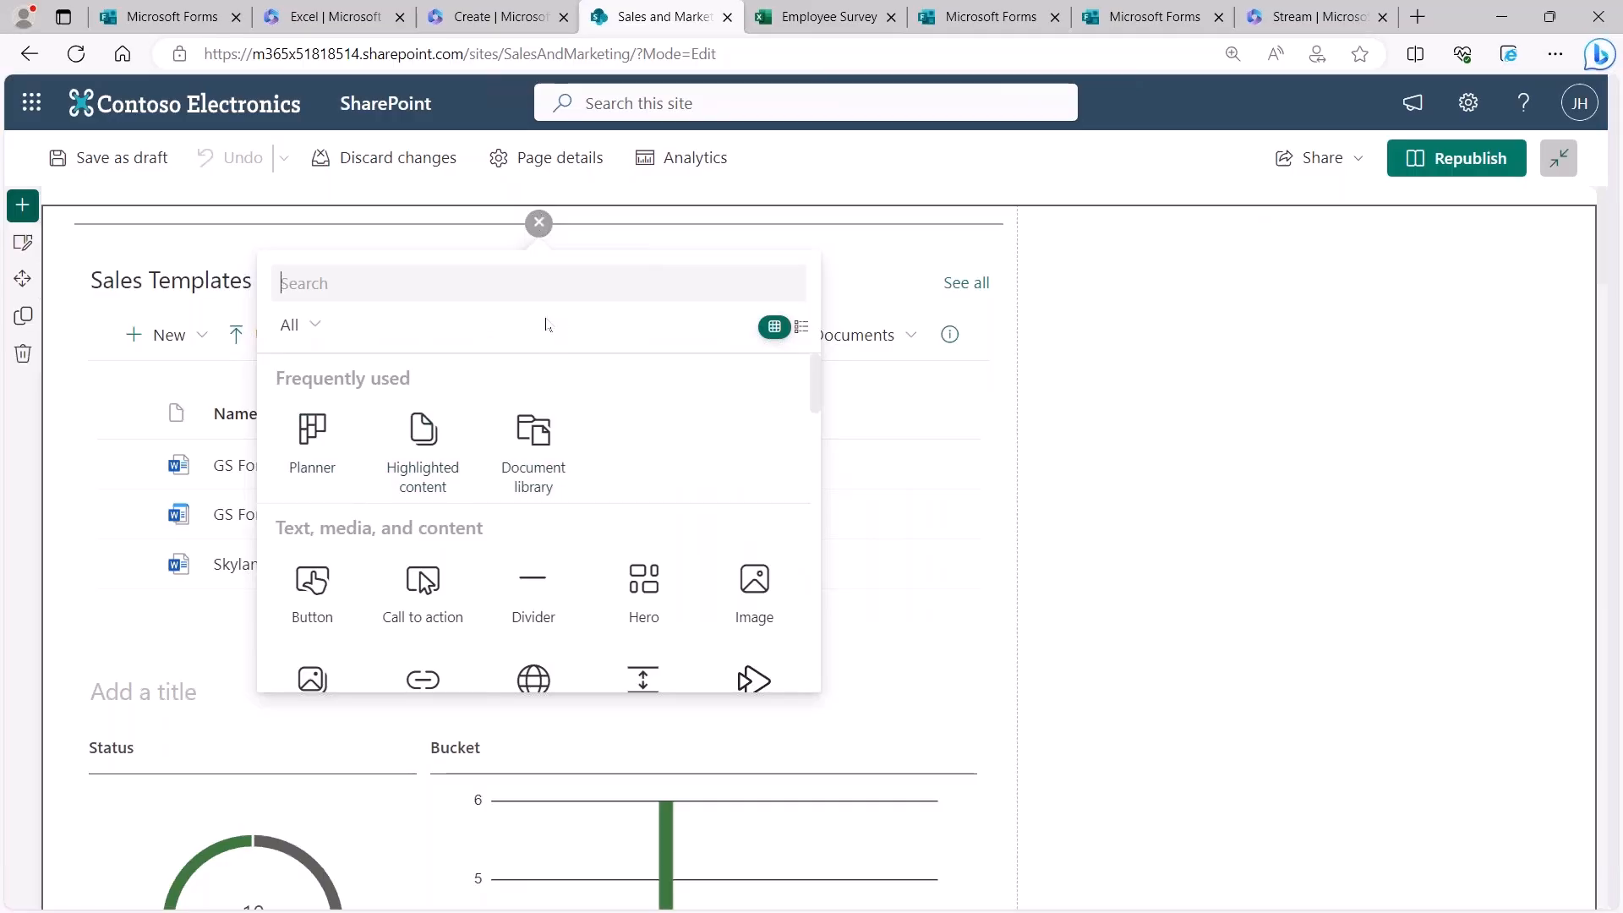
pyautogui.write('form')
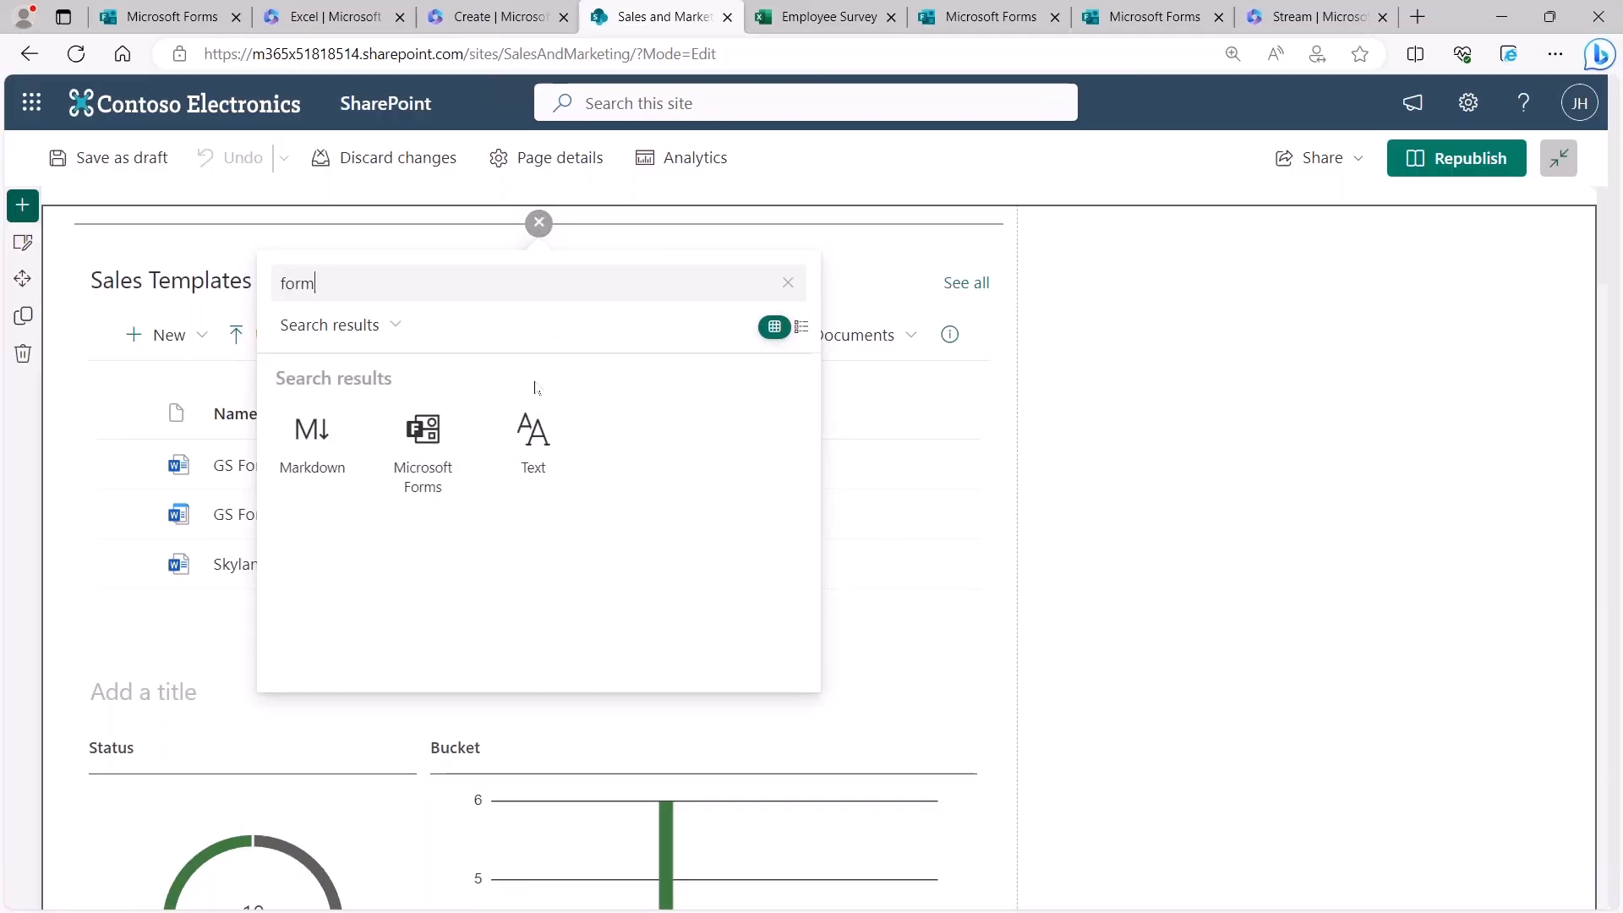
pyautogui.click(438, 434)
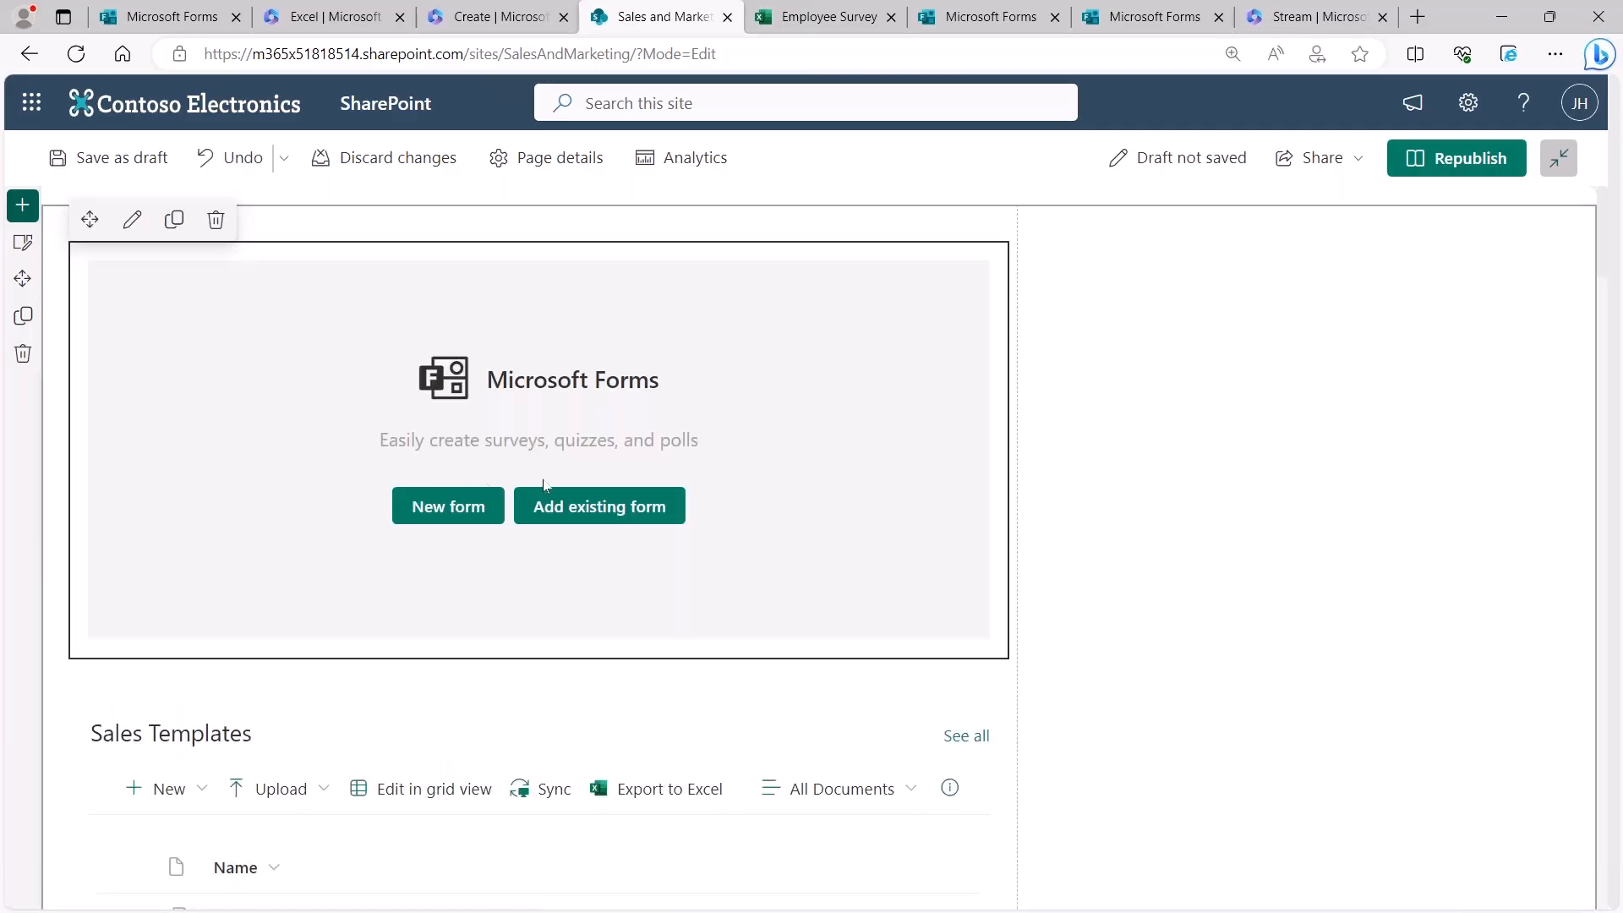
pyautogui.click(572, 505)
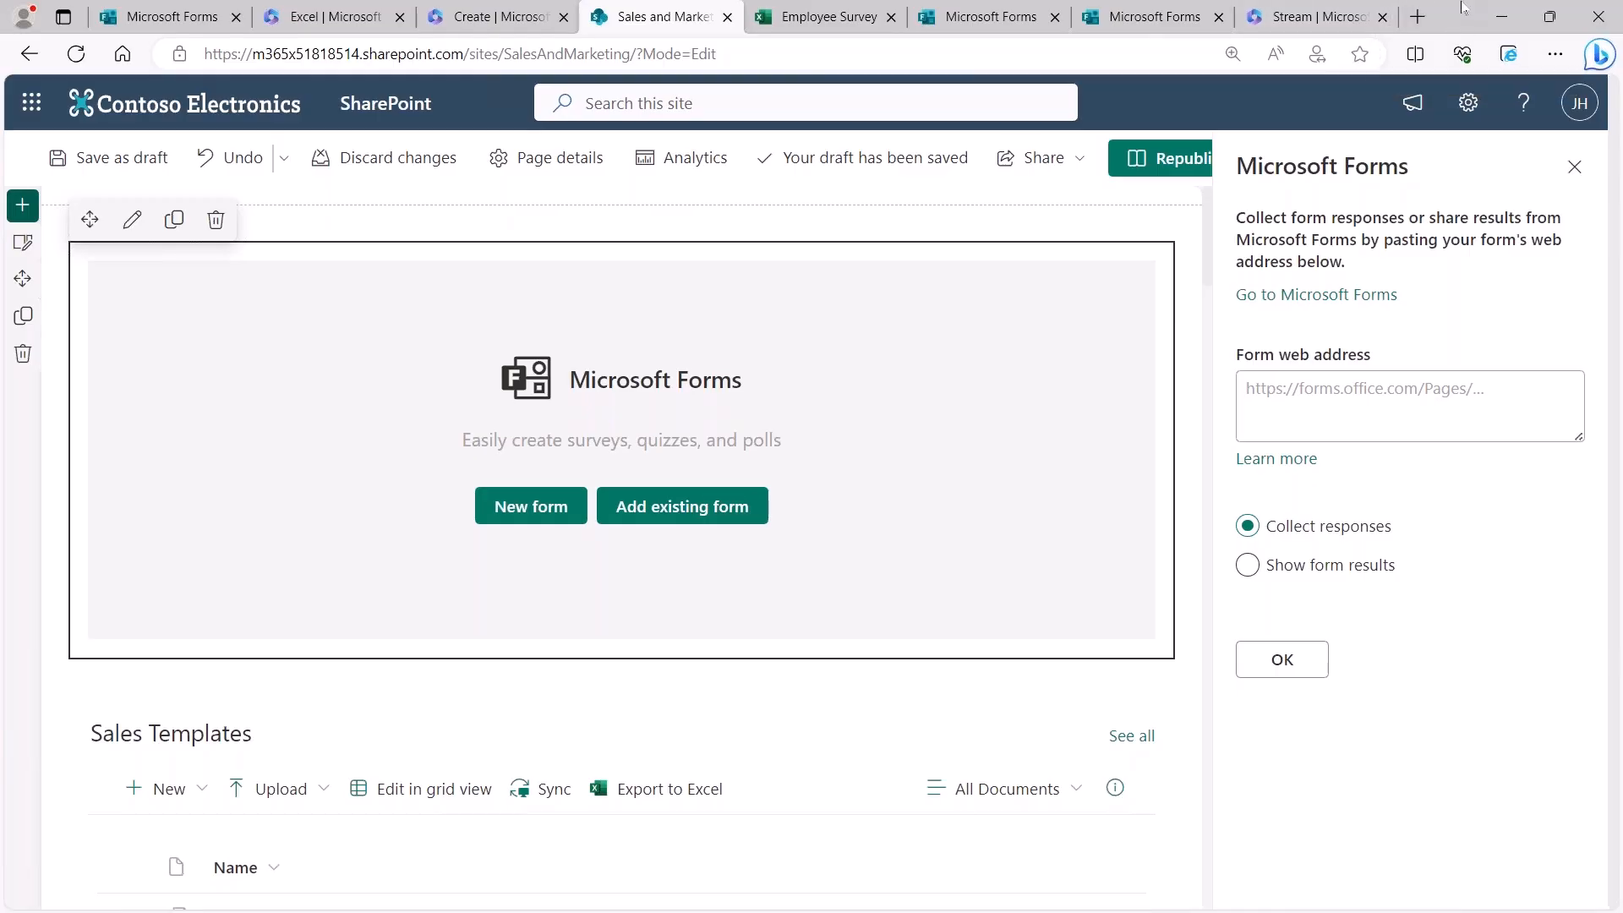
# Step: Switch to the Forms webinar deck in PowerPoint, view slide 13, and select slide 8
pyautogui.click(1507, 16)
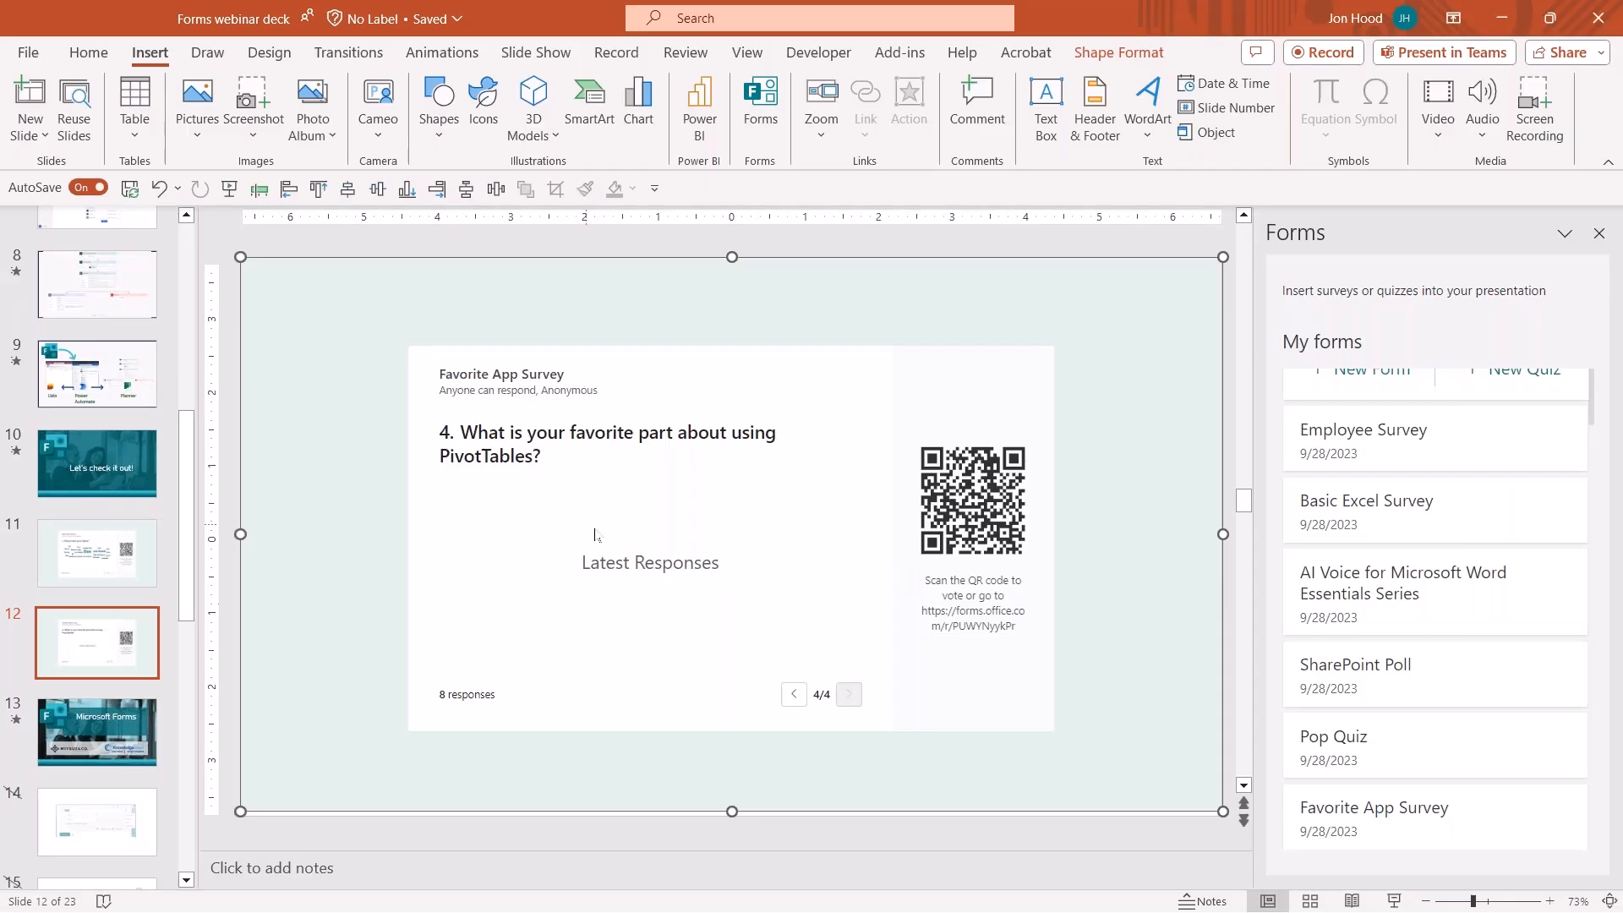
pyautogui.click(140, 731)
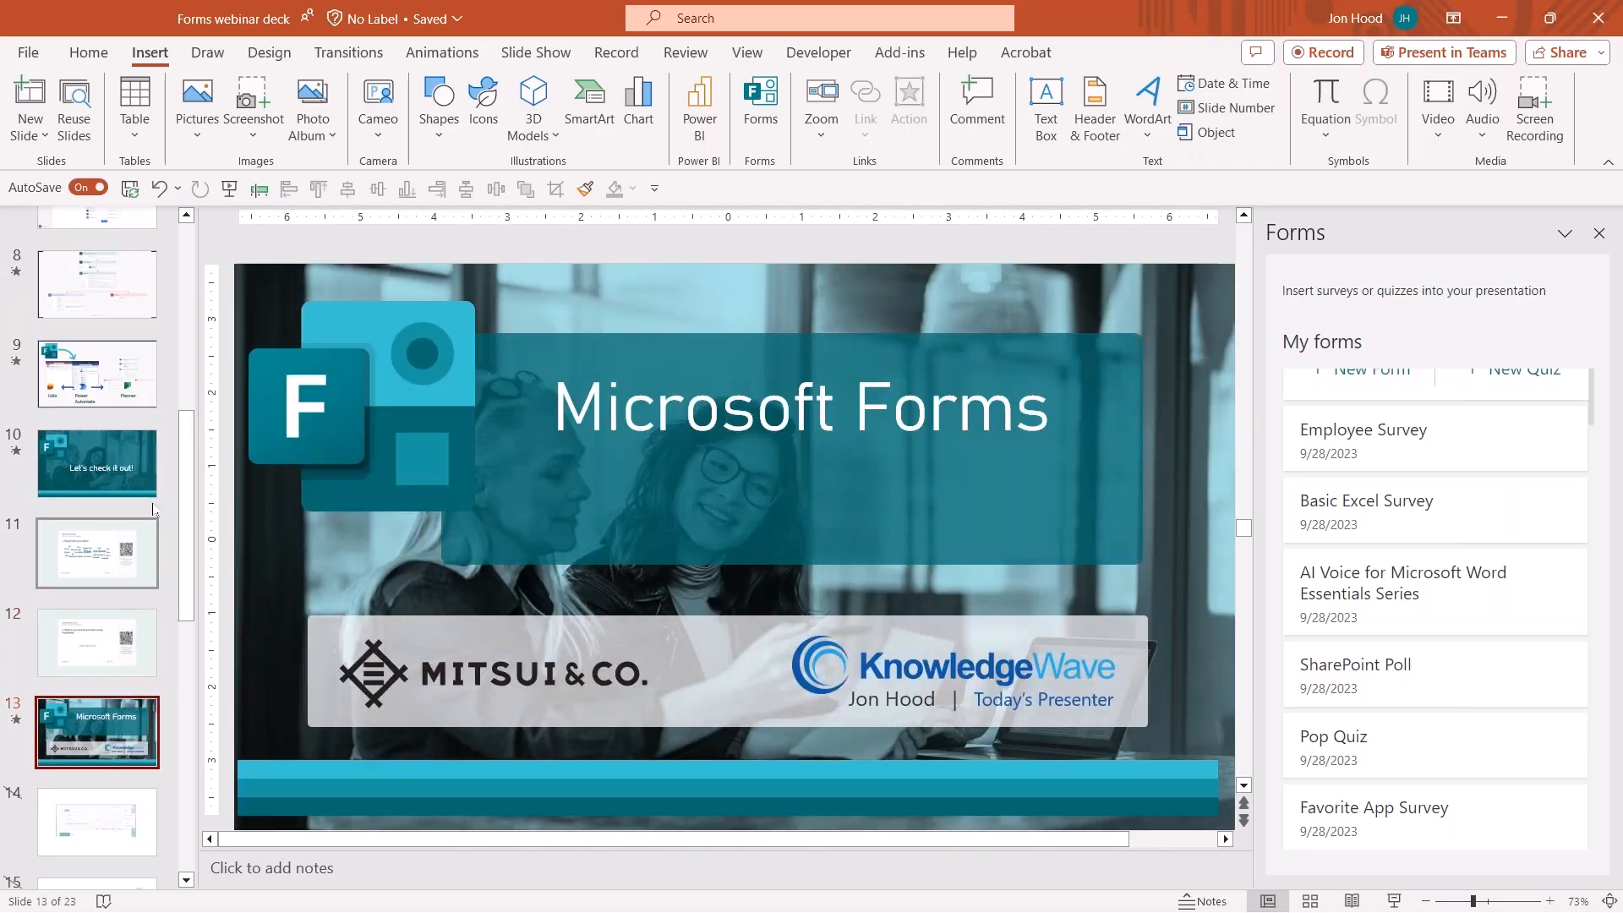
pyautogui.scroll(1, 153, 509)
pyautogui.click(97, 322)
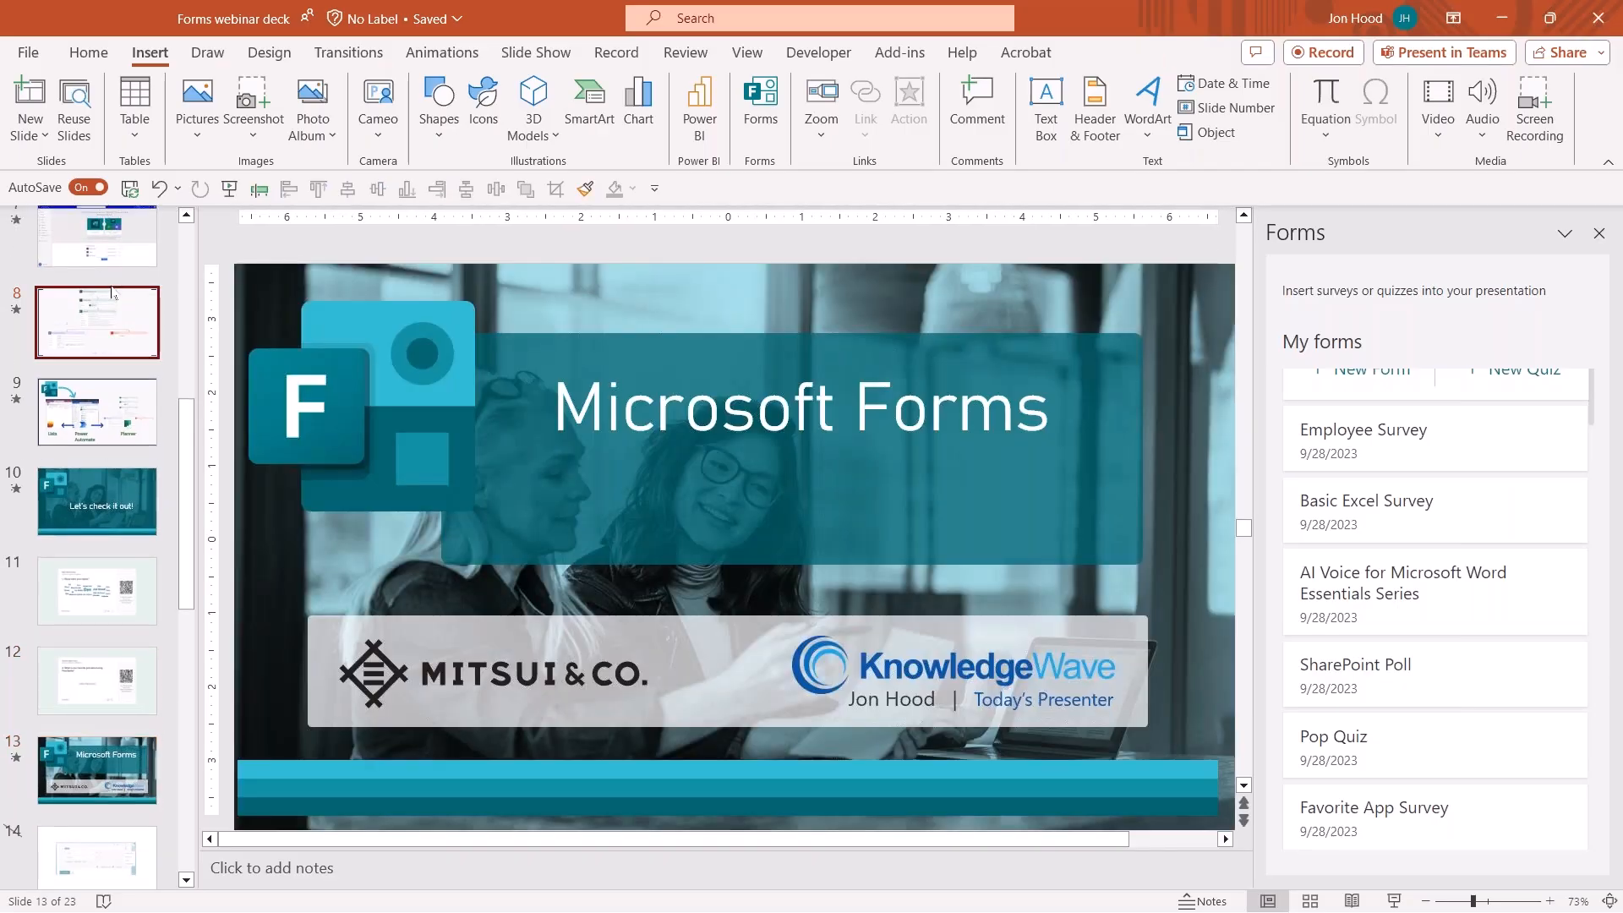